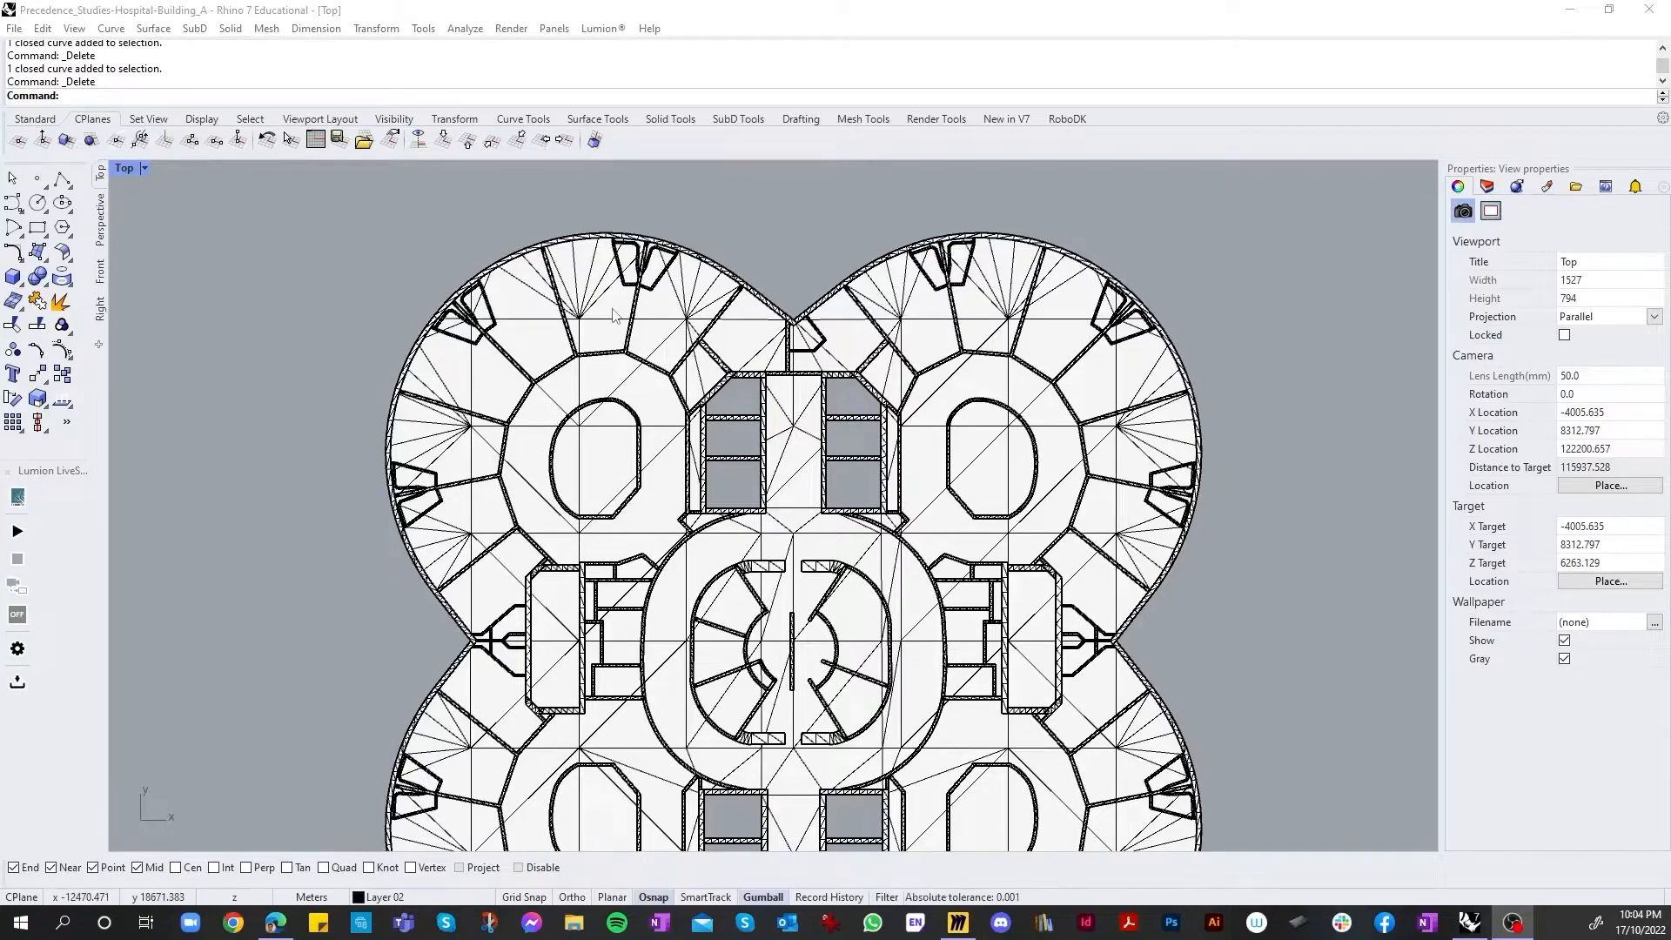
Step: Start a degree 3 control point curve at the building's west notch, placing the first points along the northwest lobe's outer wall
scroll(579, 395, "down", 2)
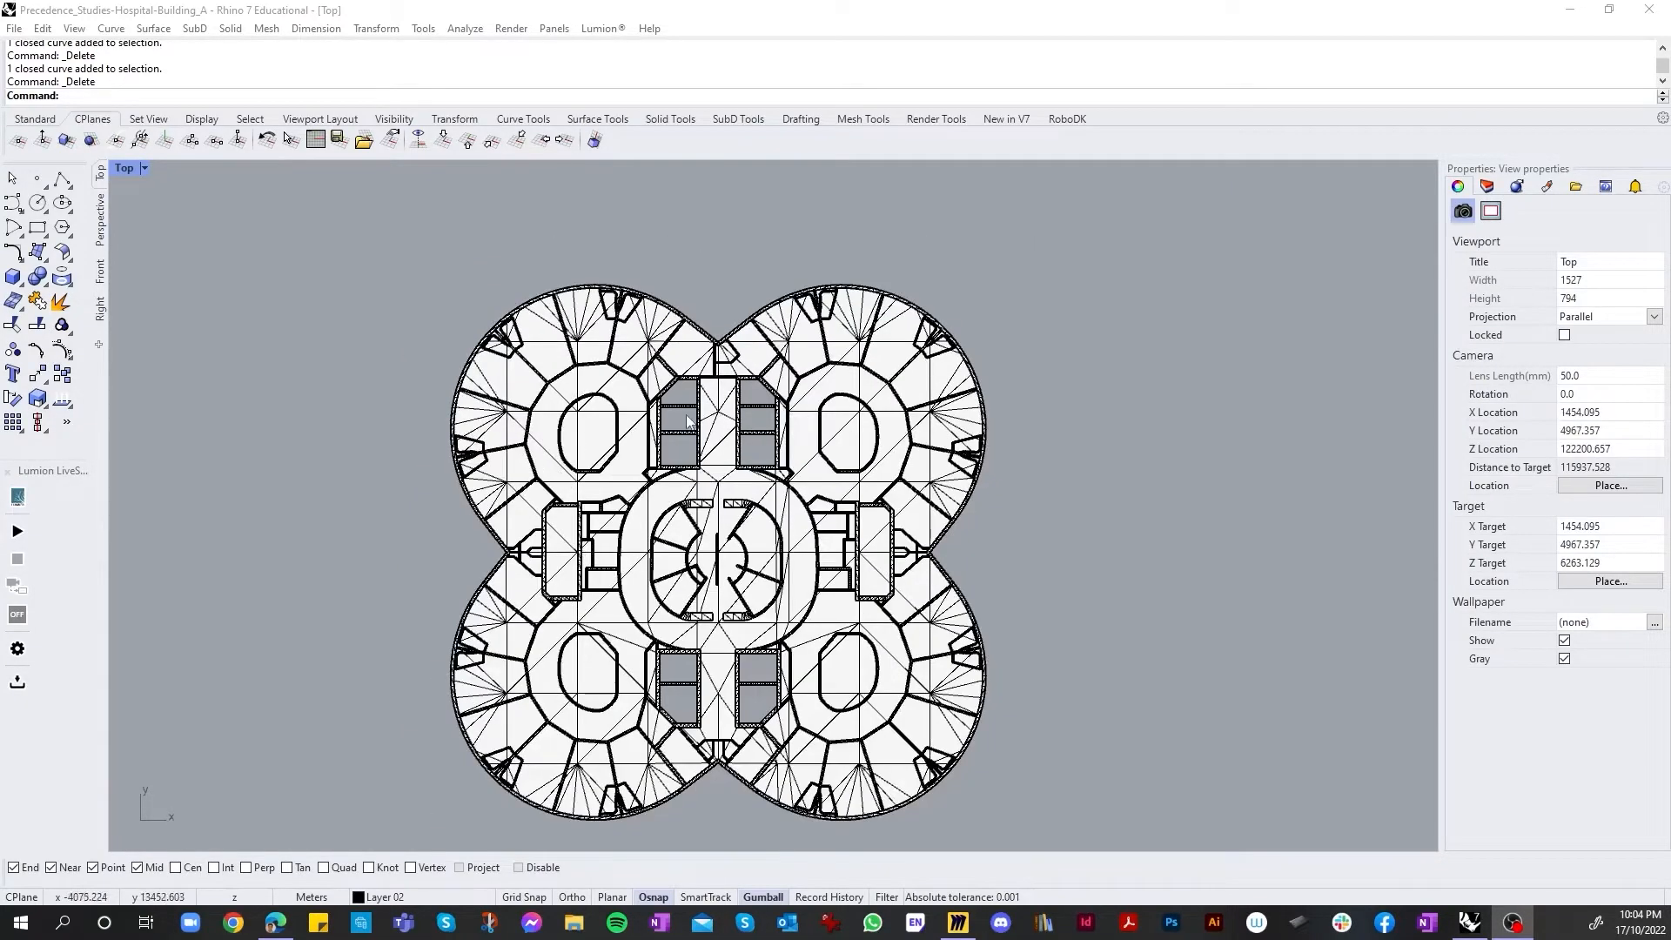
scroll(523, 430, "up", 3)
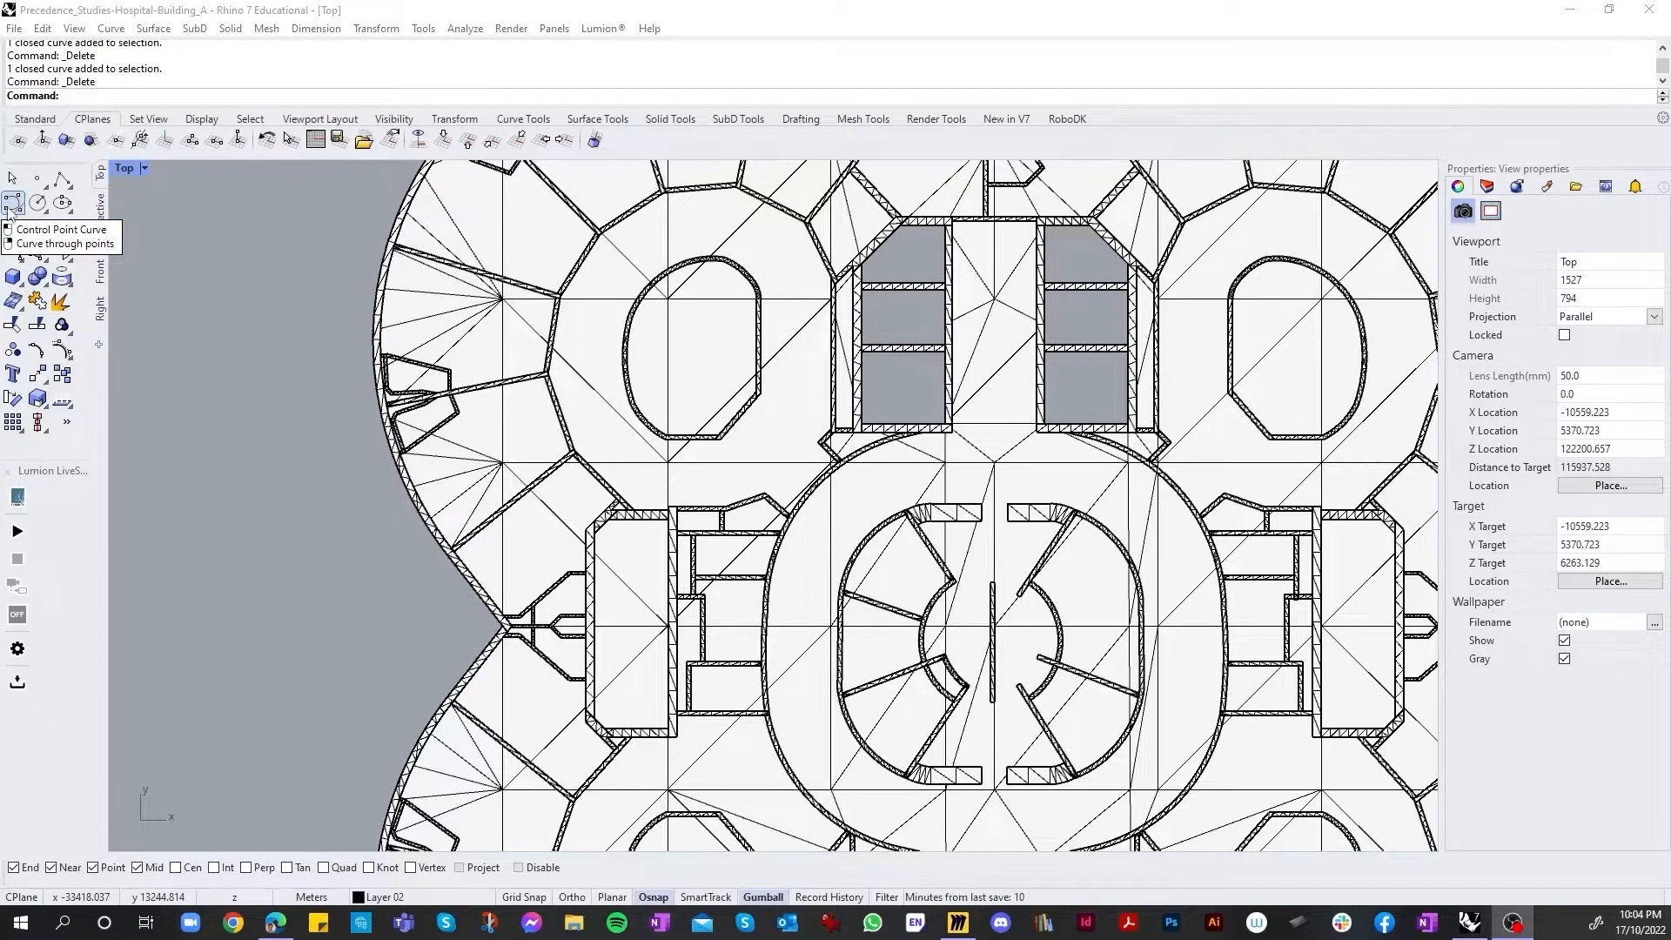
left_click(12, 204)
scroll(467, 567, "up", 10)
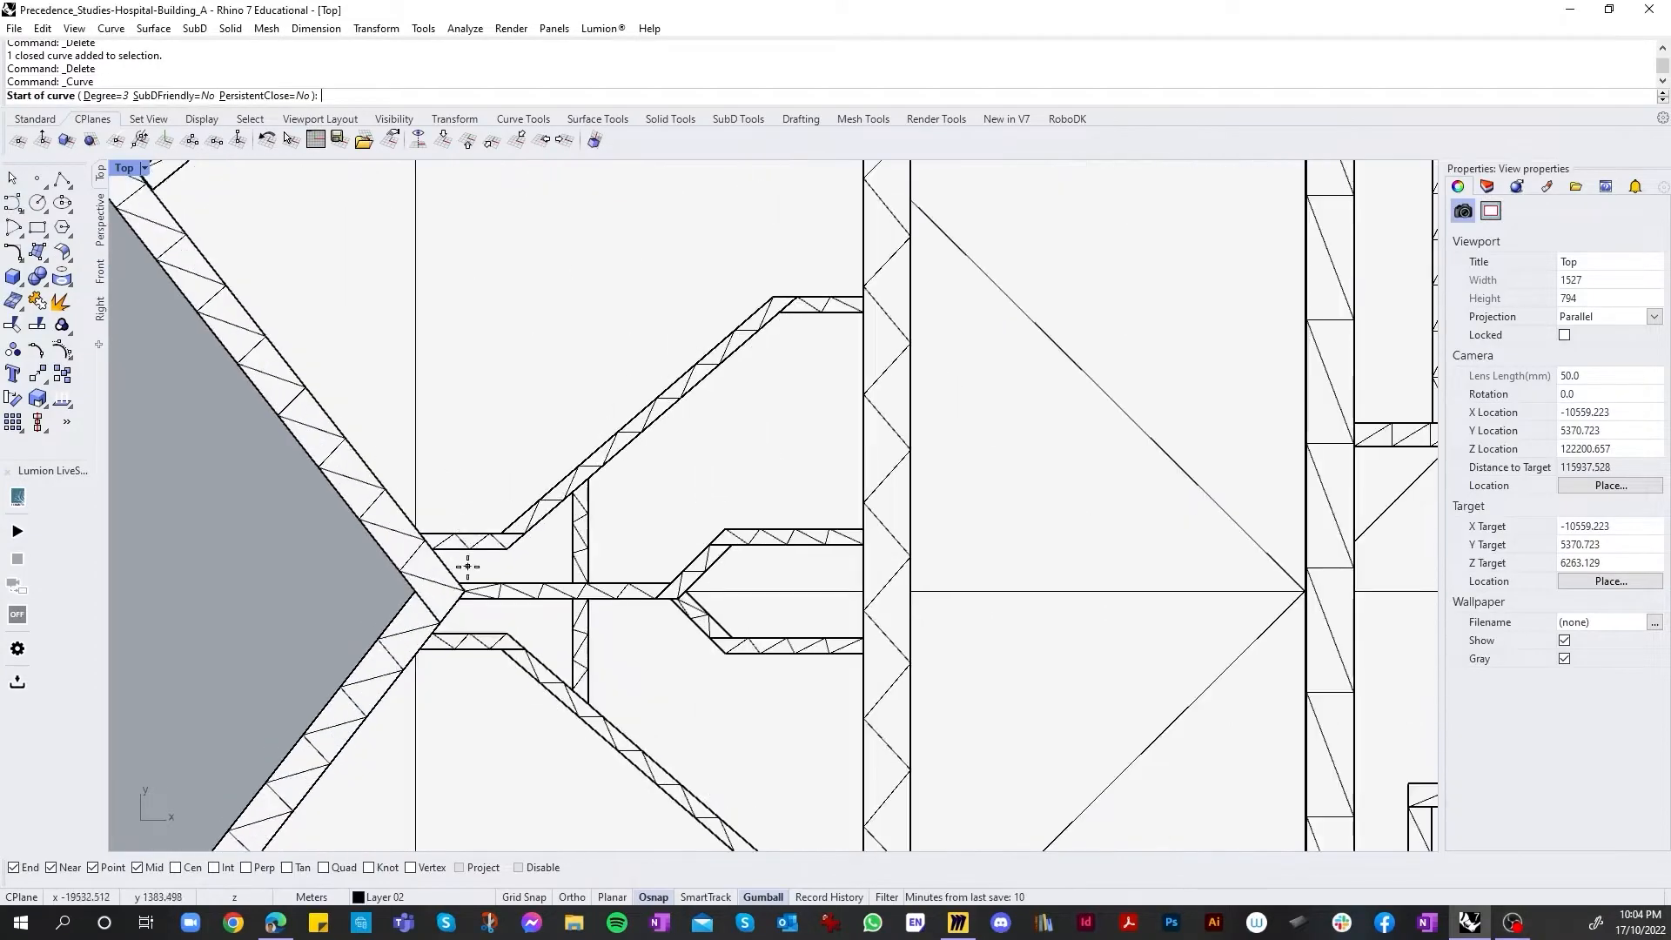
left_click(467, 566)
scroll(467, 567, "down", 5)
scroll(486, 628, "up", 5)
left_click(486, 628)
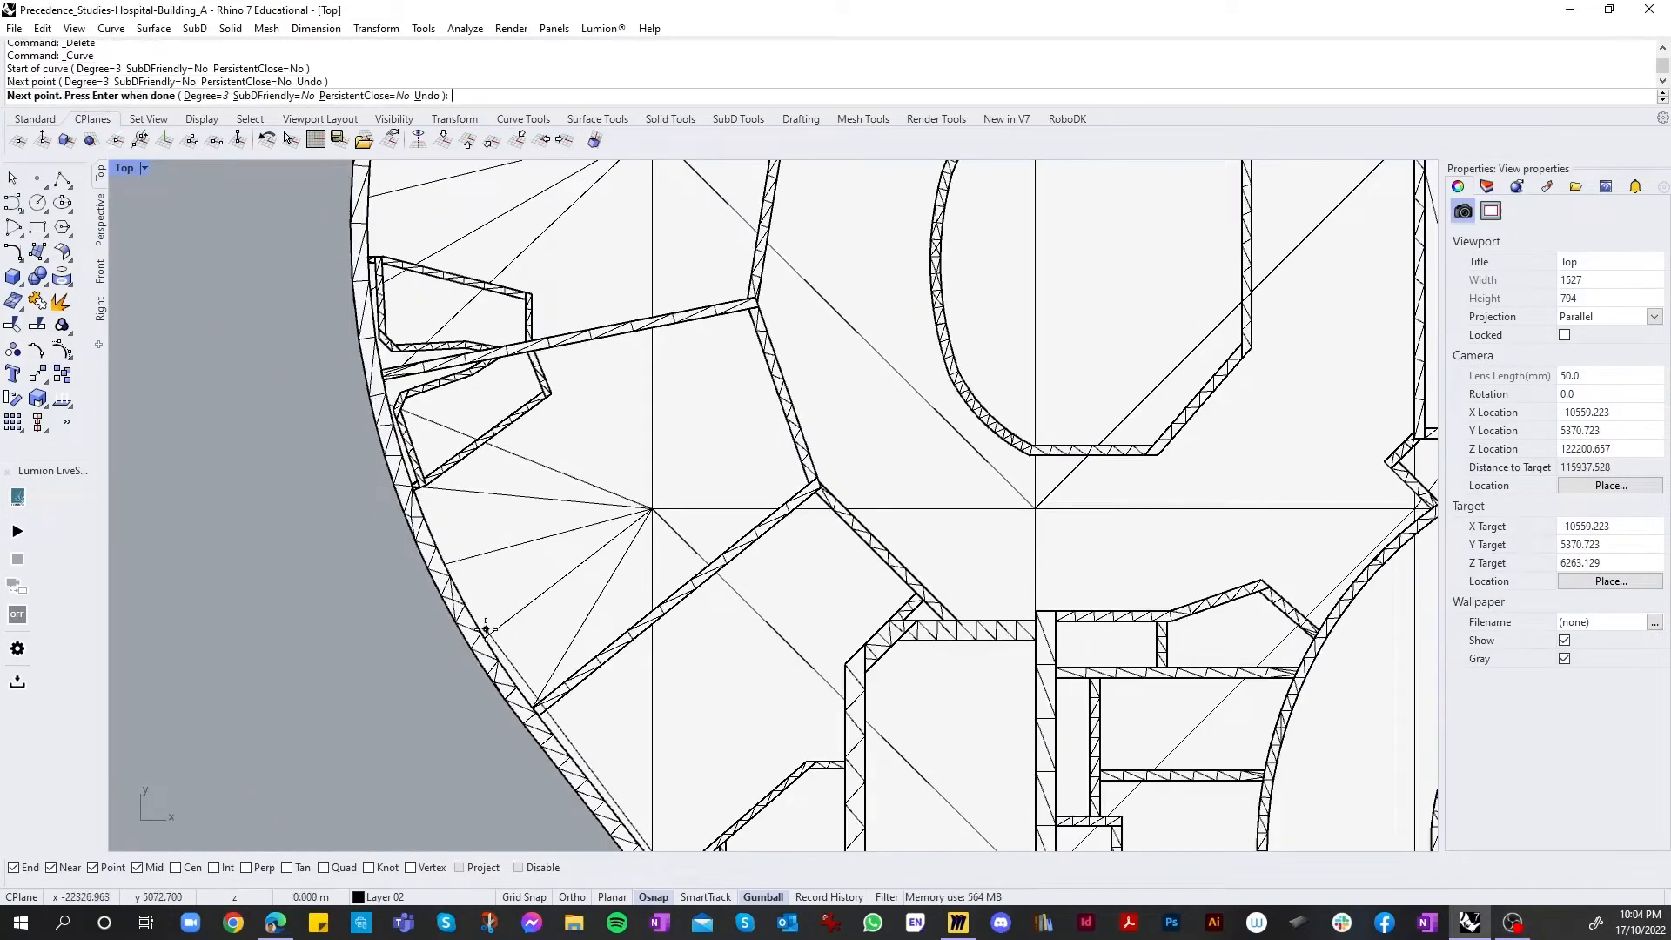
left_click(547, 714)
Step: Continue the curve north along the inside of the northwest lobe's curved outer wall
scroll(546, 714, "down", 5)
scroll(467, 544, "up", 4)
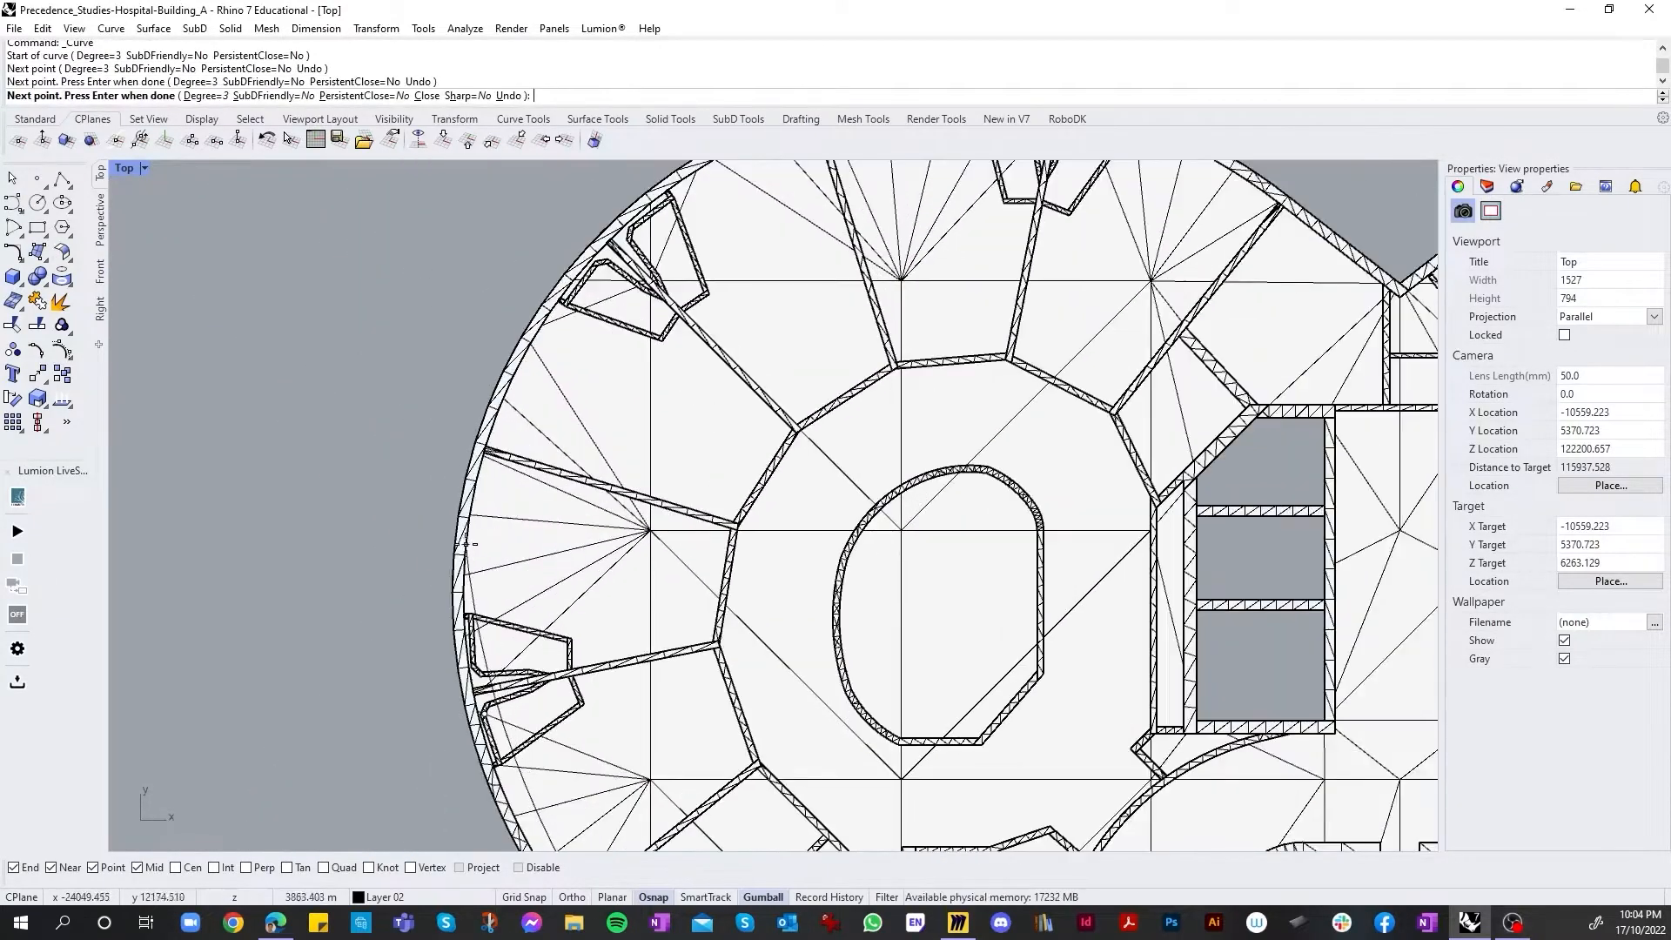
left_click(475, 539)
left_click(563, 310)
left_click(674, 203)
scroll(661, 251, "down", 6)
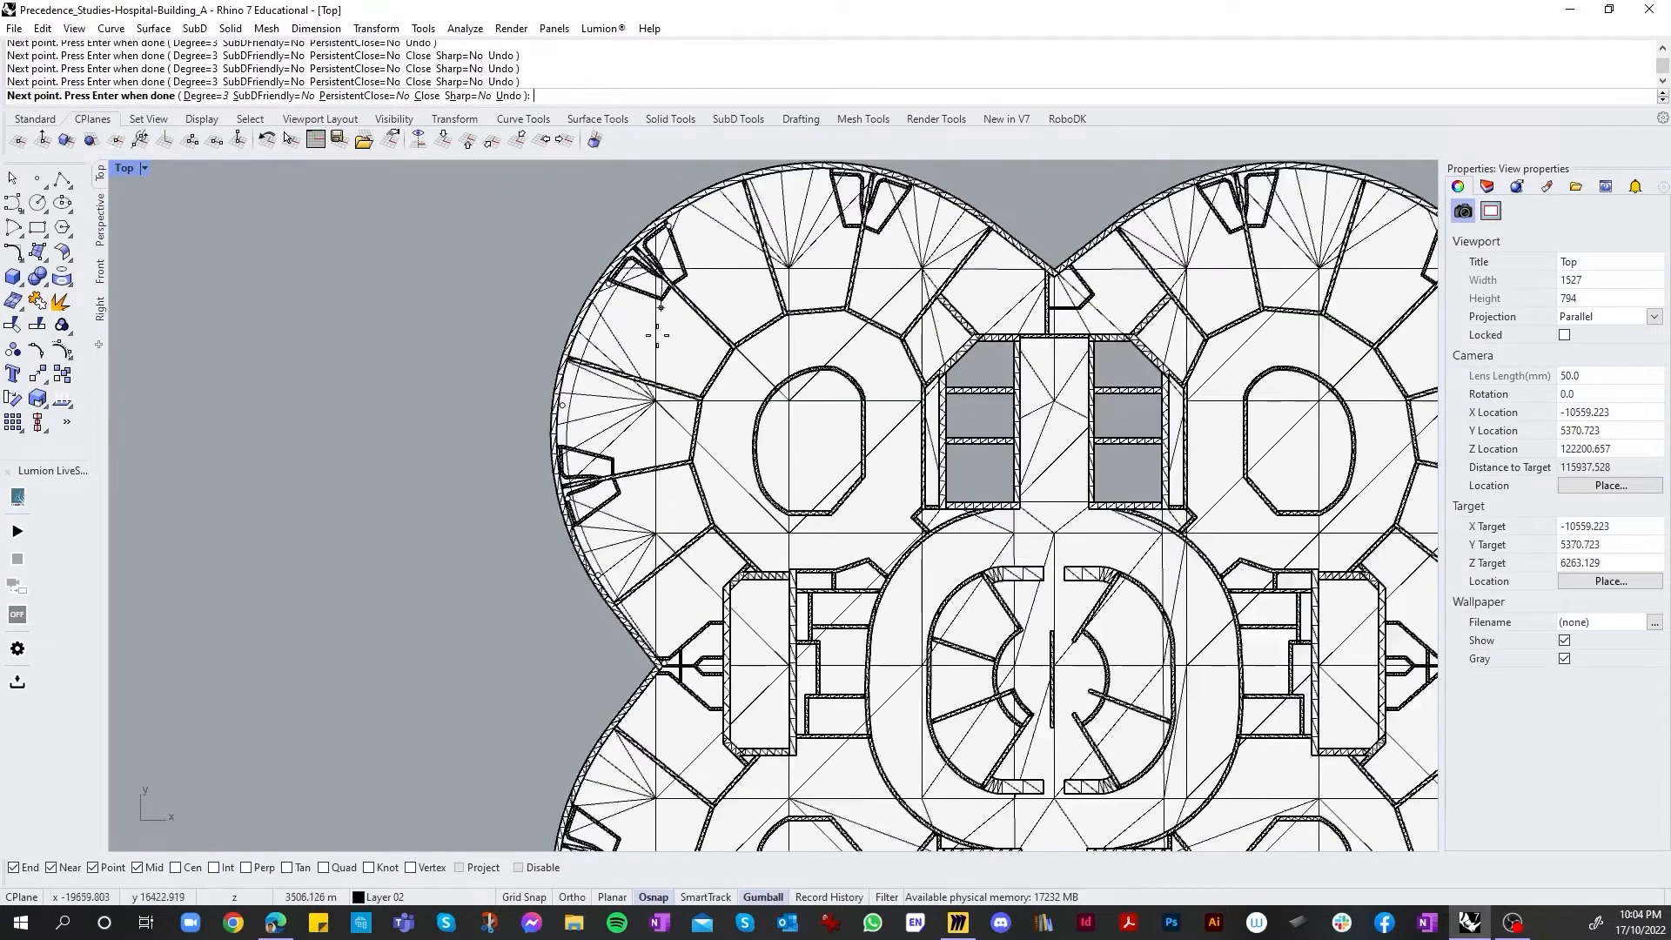
scroll(783, 218, "up", 3)
left_click(803, 213)
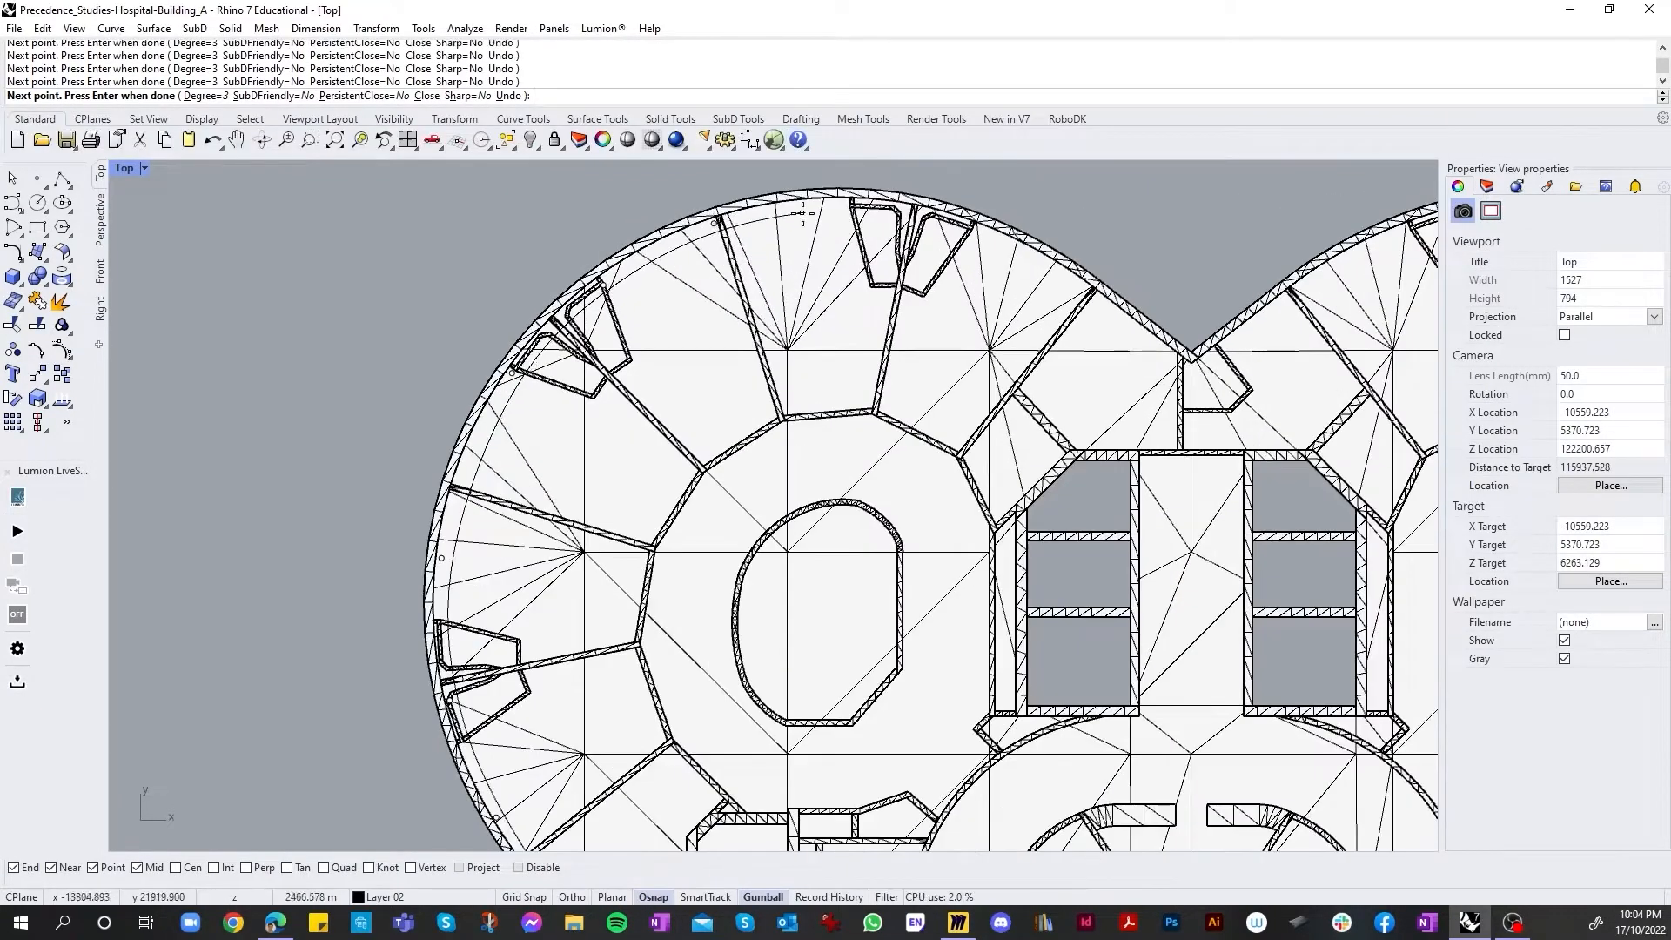
left_click(991, 235)
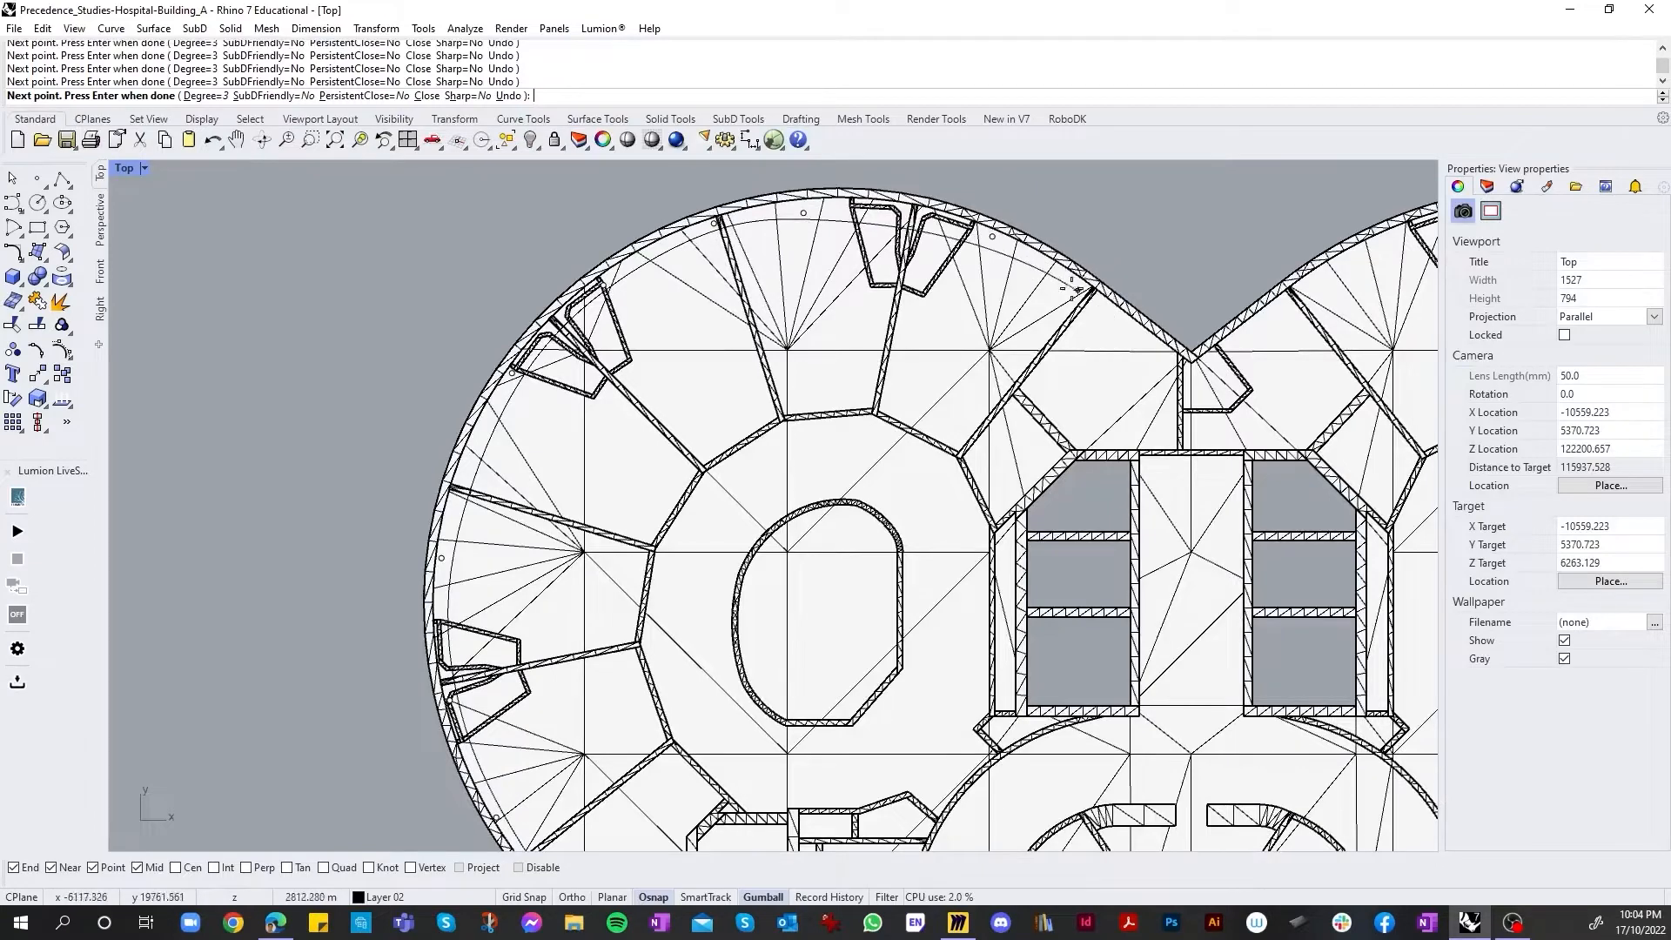
key("ctrl+z")
key("ctrl+z")
key("ctrl+z")
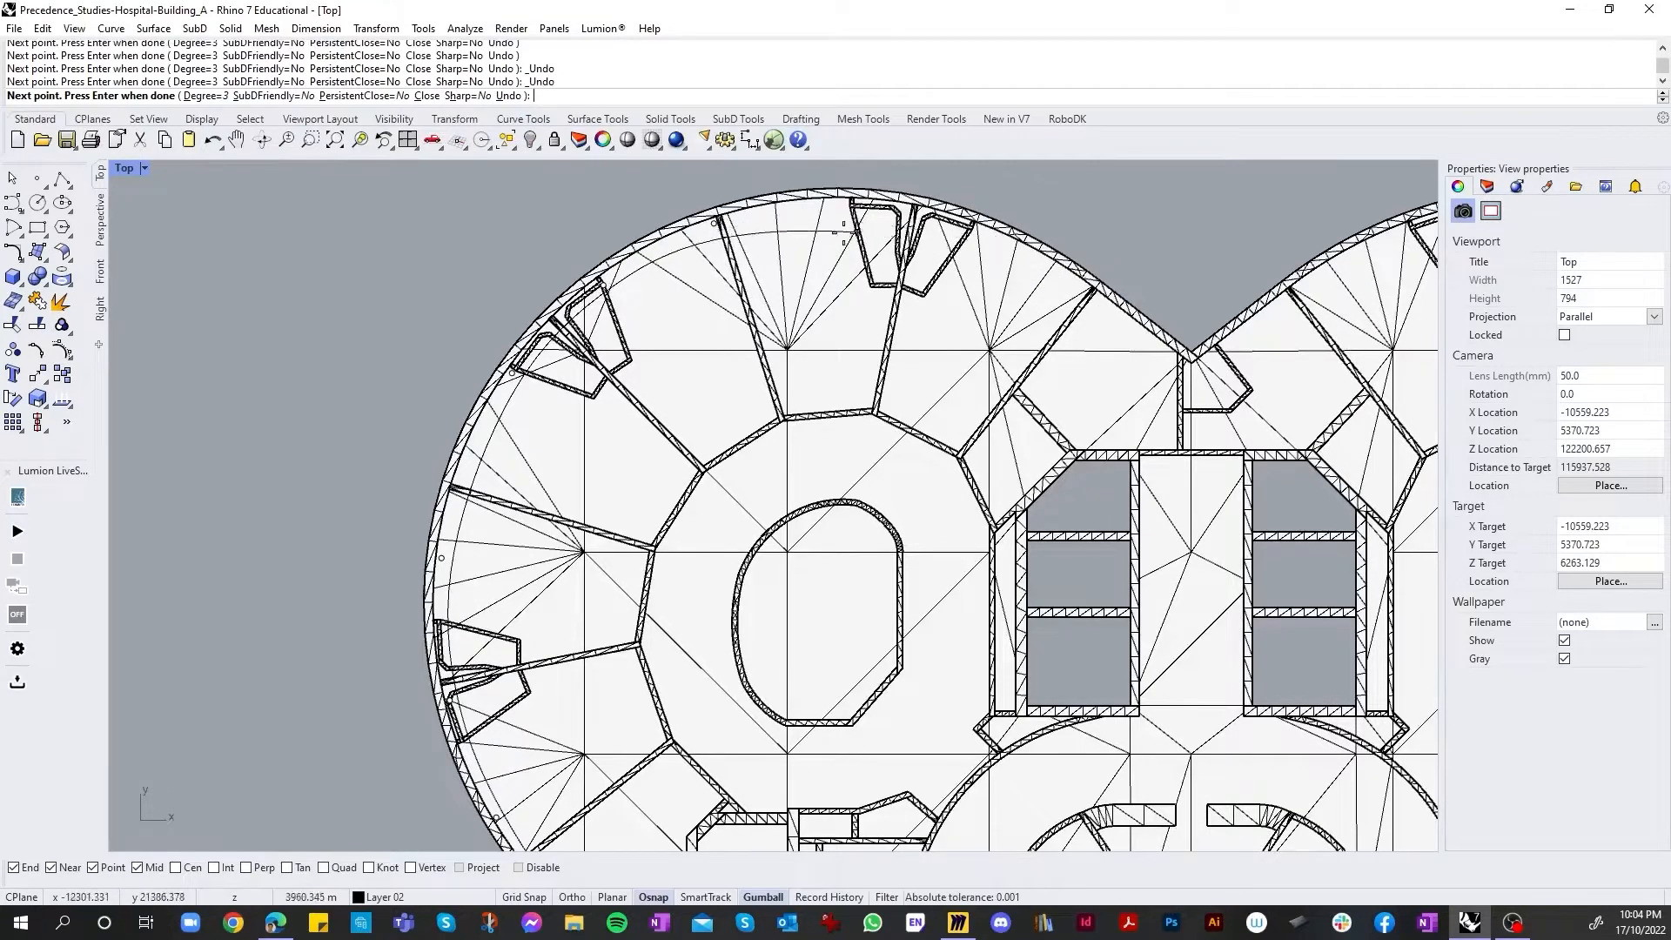
Step: Continue the curve over the northwest lobe's upper arc and end it at the diagonal partition near the north notch
left_click(637, 270)
left_click(752, 215)
left_click(869, 207)
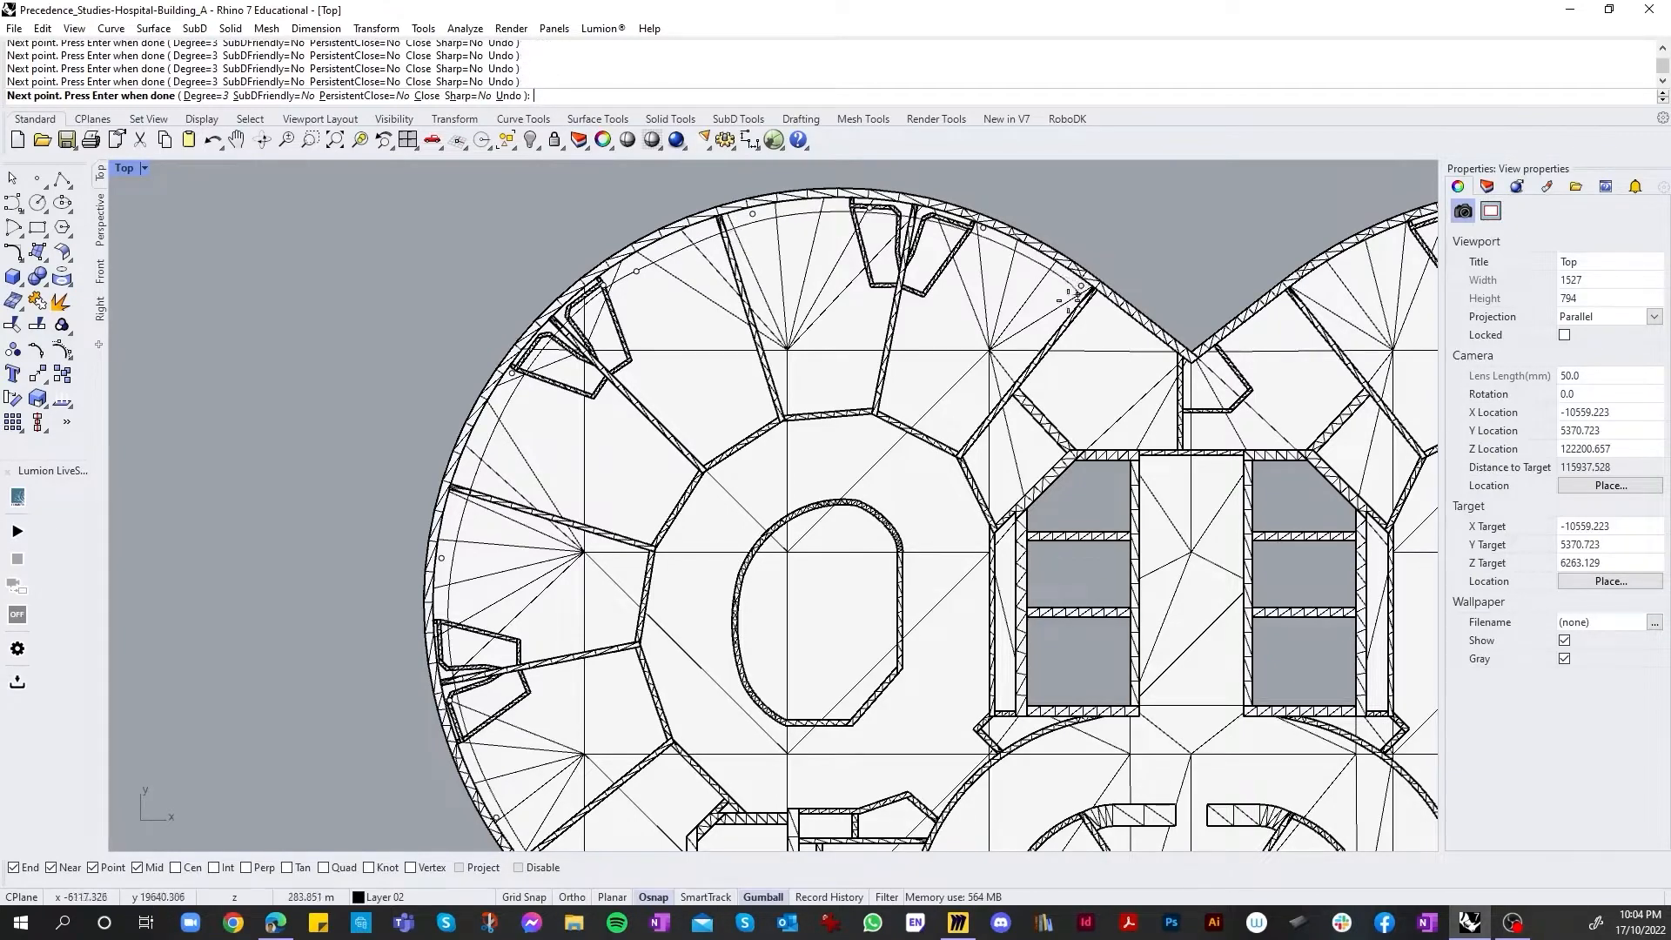
scroll(1077, 296, "up", 1)
key("Return")
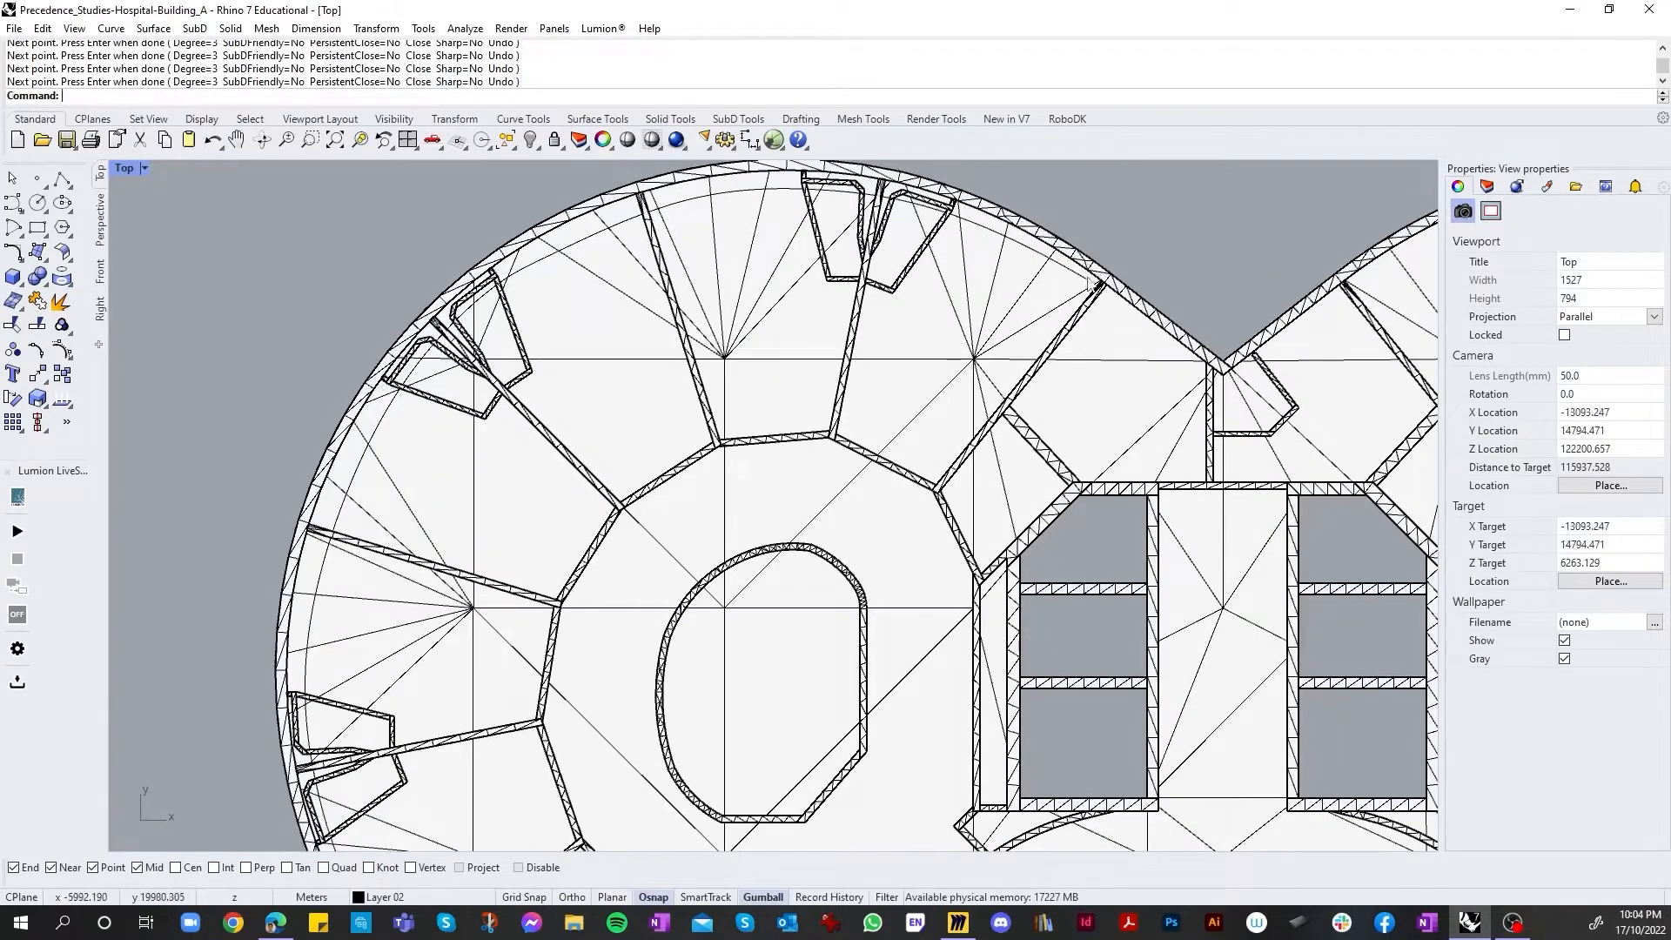
Step: Start a polyline at the curve's north end, running down the diagonal partition and west along the lobe's inner ring wall
scroll(807, 320, "down", 1)
left_click(62, 179)
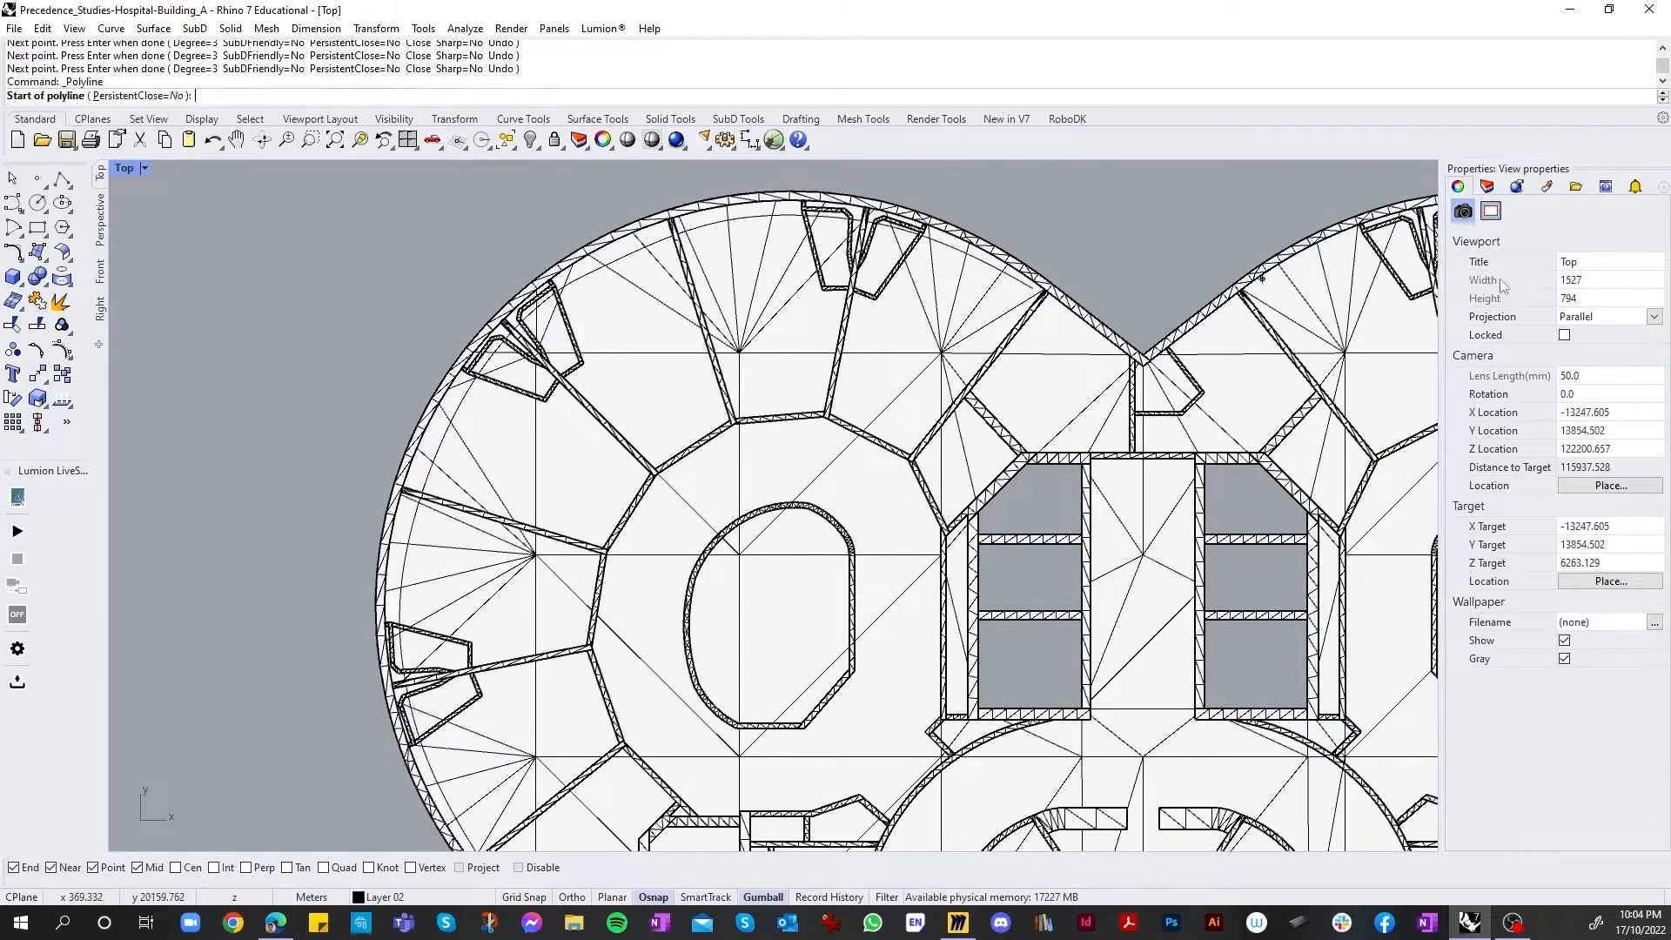
left_click(1029, 287)
scroll(914, 409, "up", 2)
left_click(900, 469)
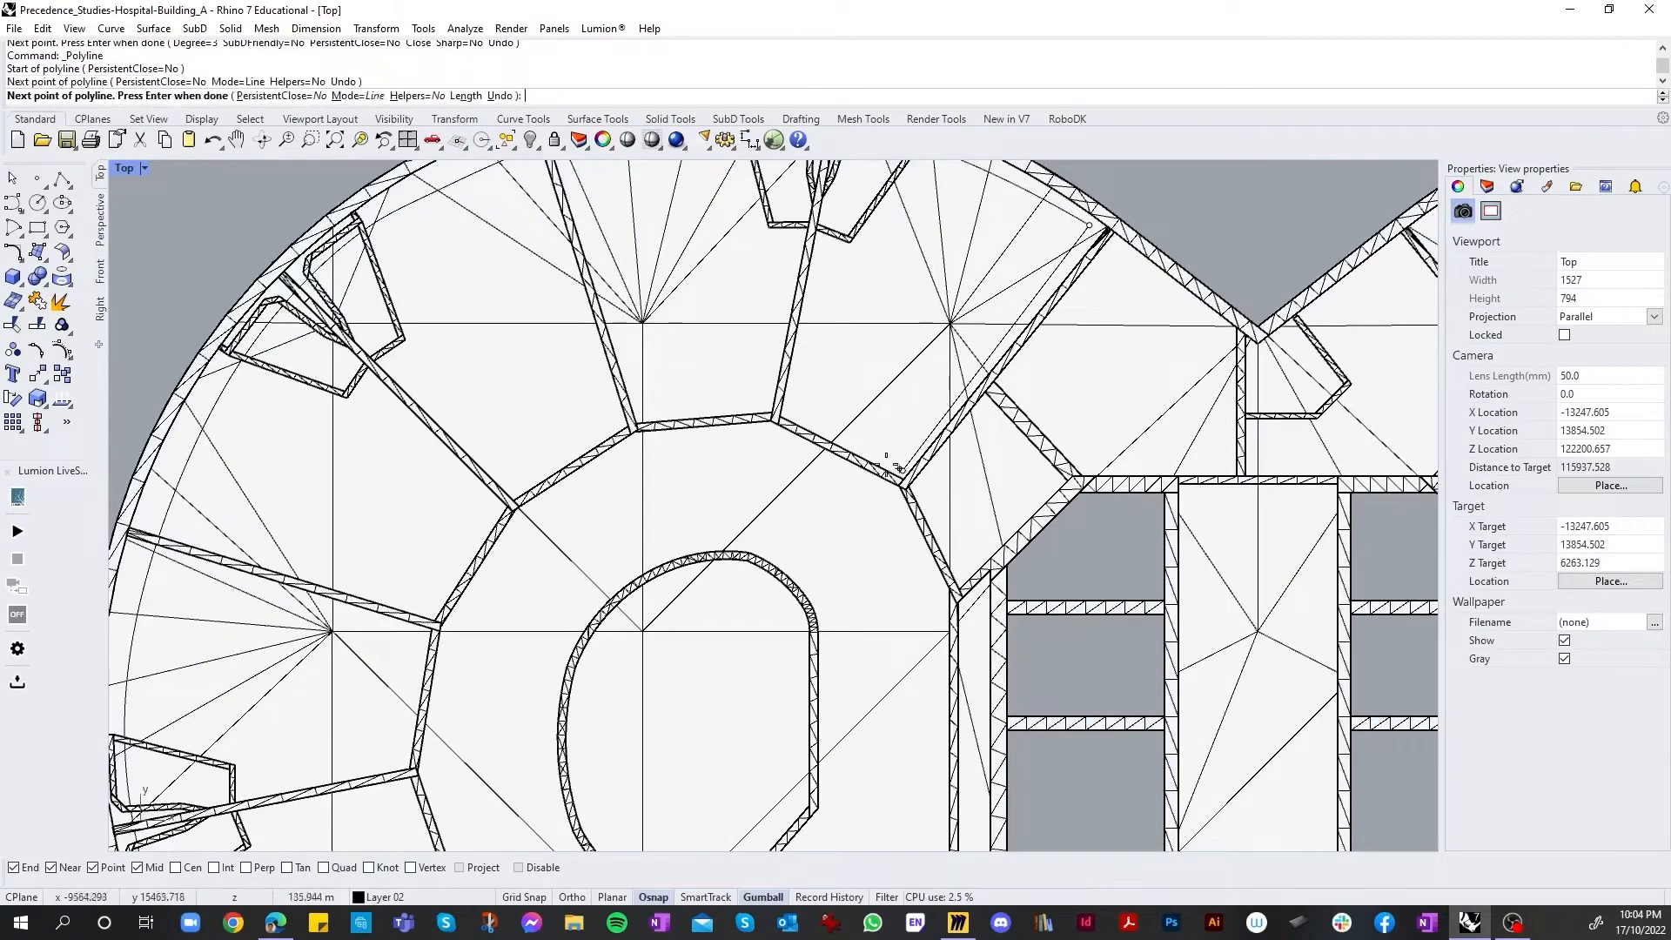
left_click(766, 407)
left_click(629, 420)
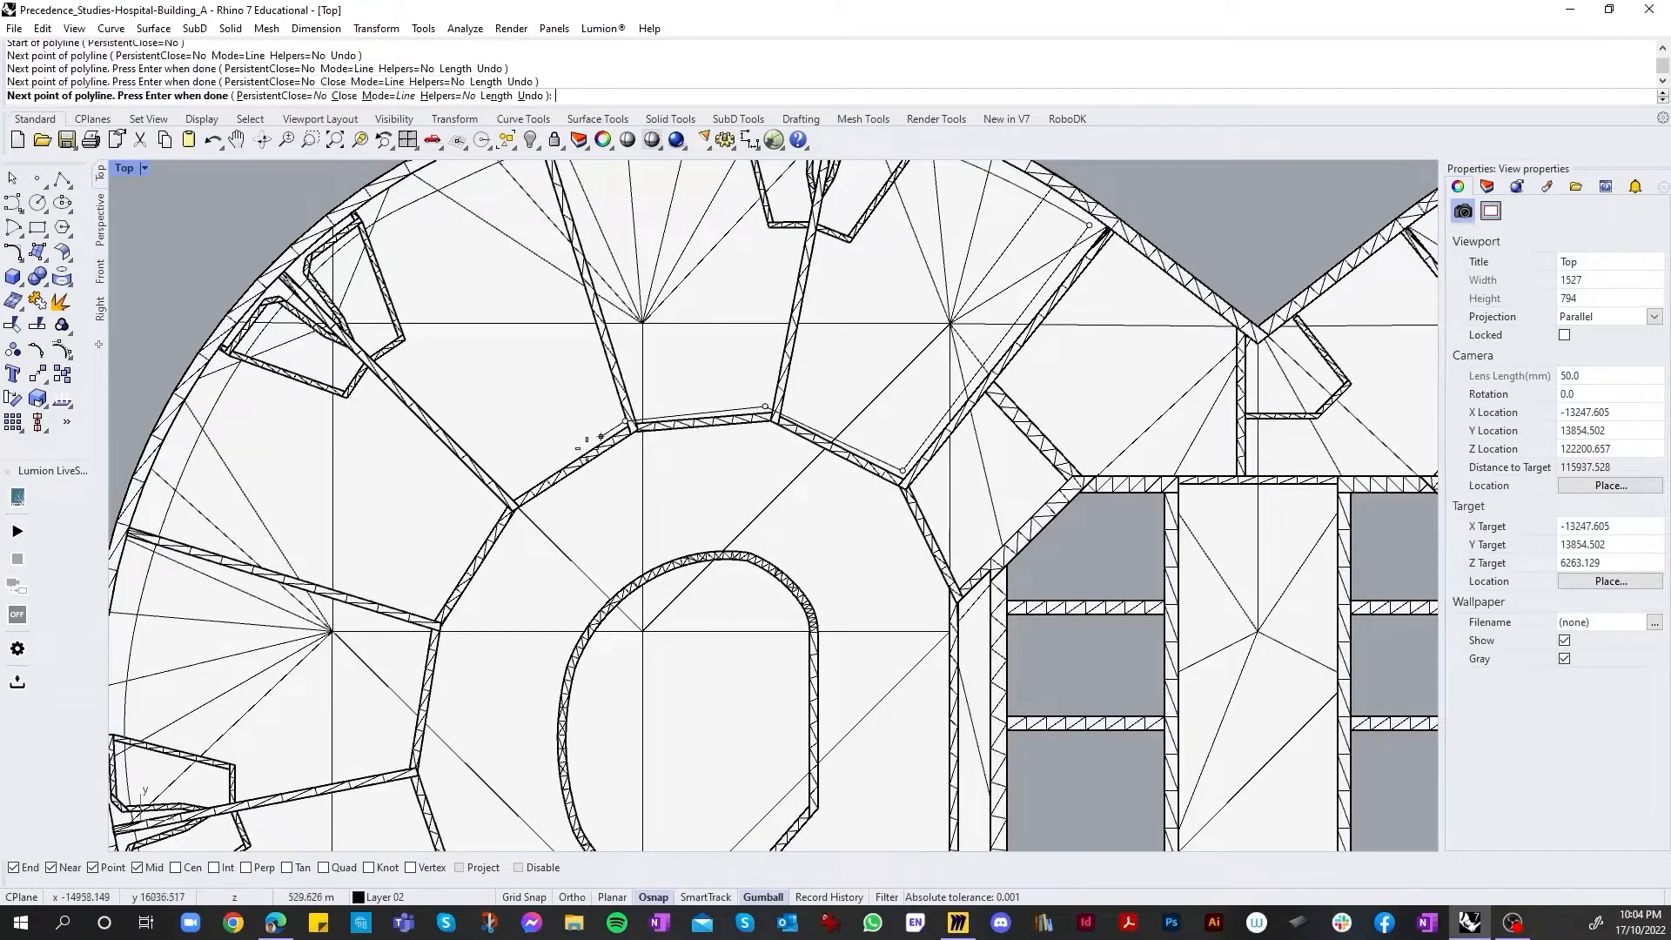
Step: Extend the polyline southwest and south around the outer side of the inner ring wall to the thick-walled core
left_click(505, 497)
left_click(421, 642)
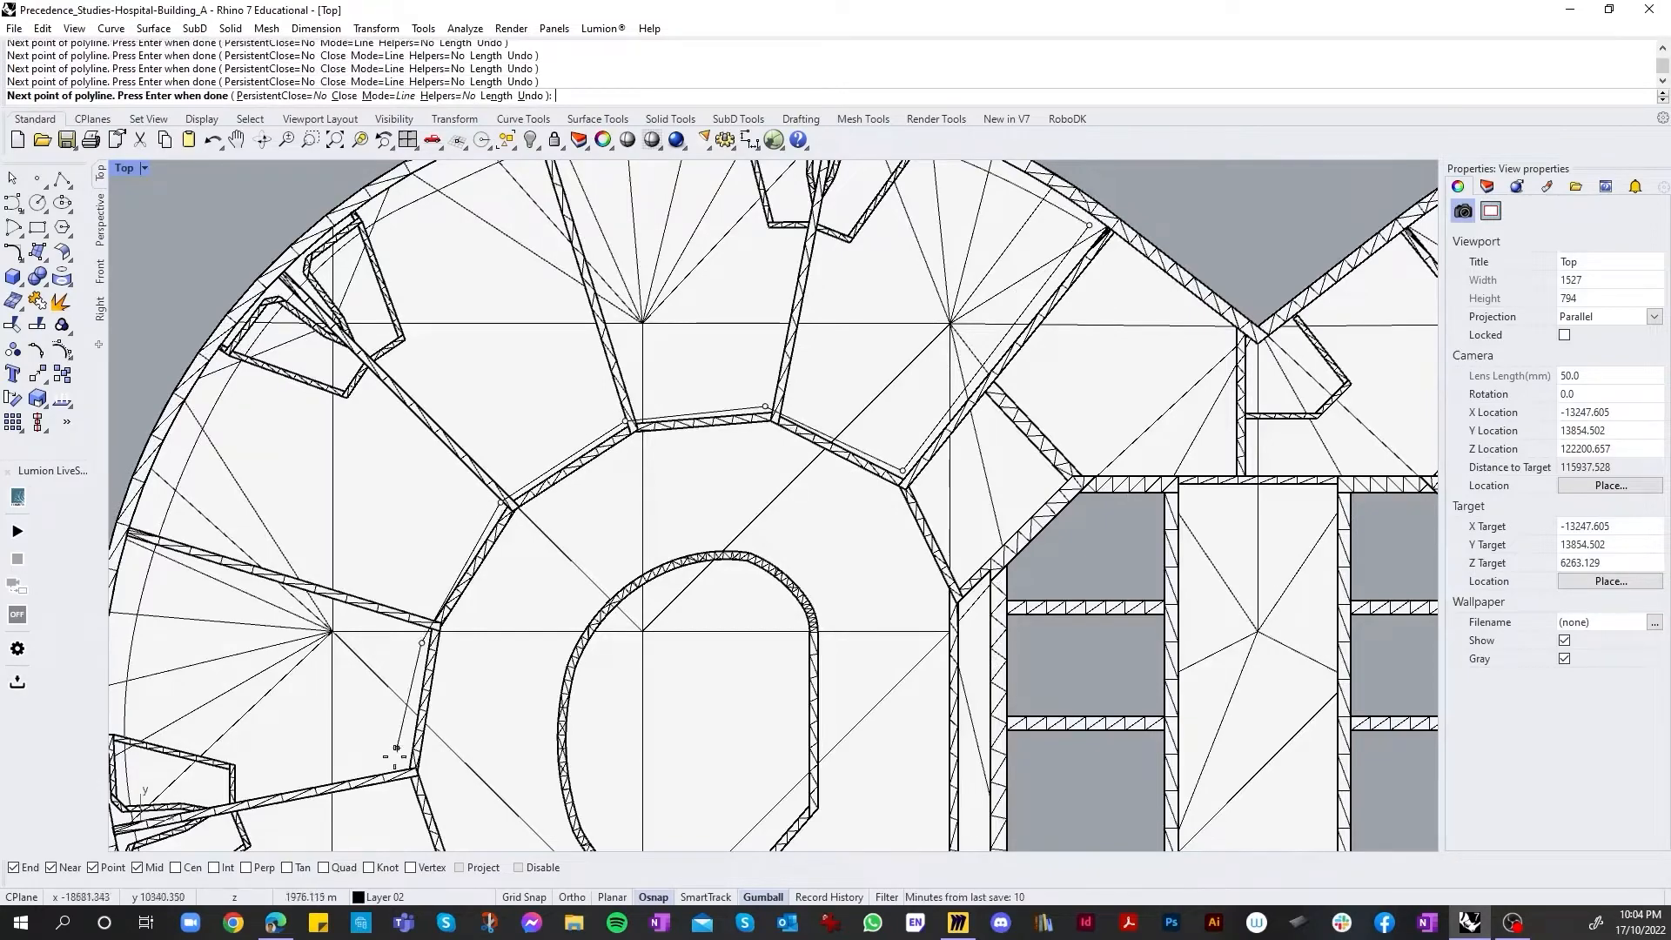
scroll(398, 774, "down", 5)
scroll(444, 536, "up", 5)
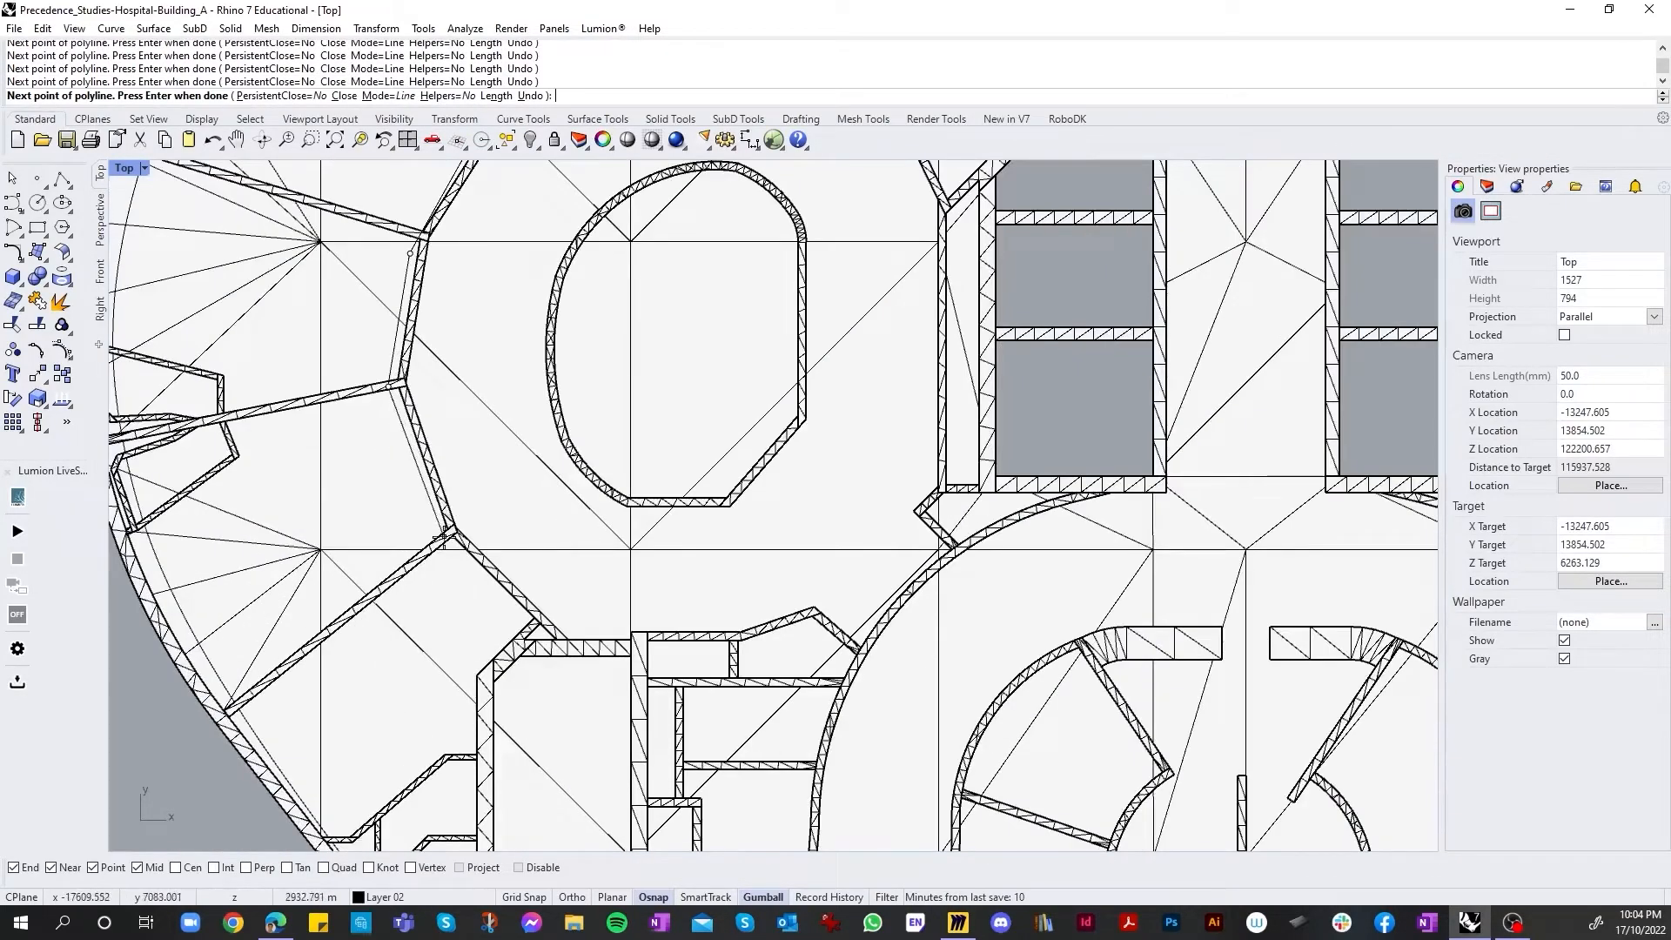
scroll(520, 624, "up", 2)
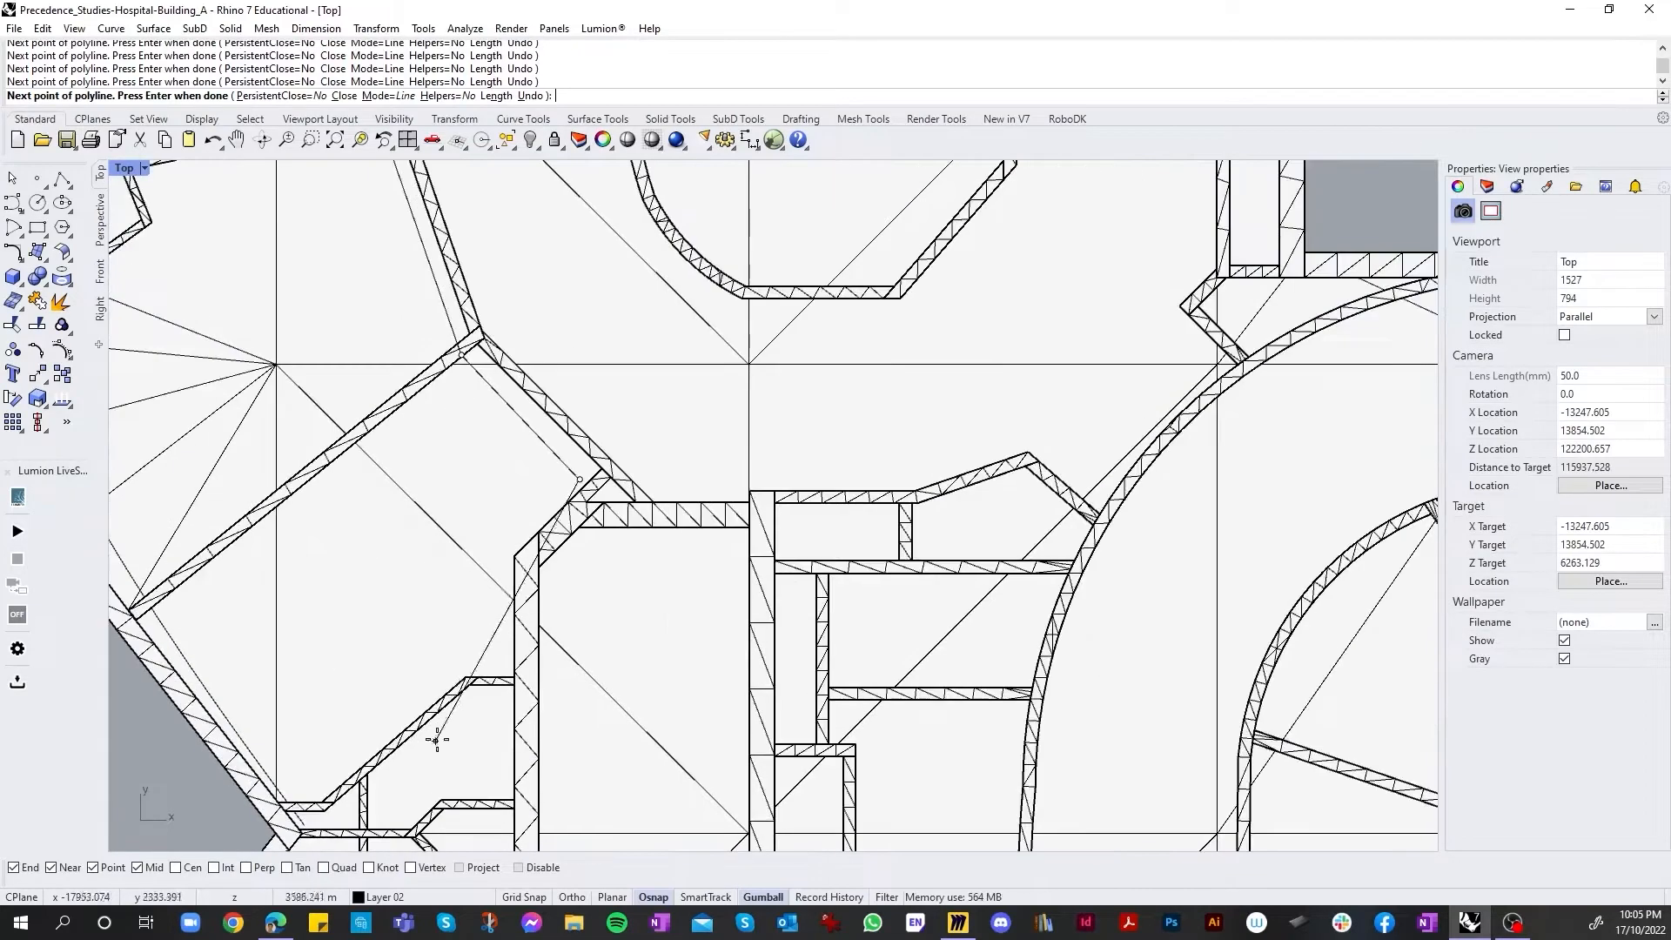
Step: Run the polyline straight down beside the core wall with Ortho, lead it back to the west notch and end it
left_click(503, 552)
key("F8")
left_click(503, 790)
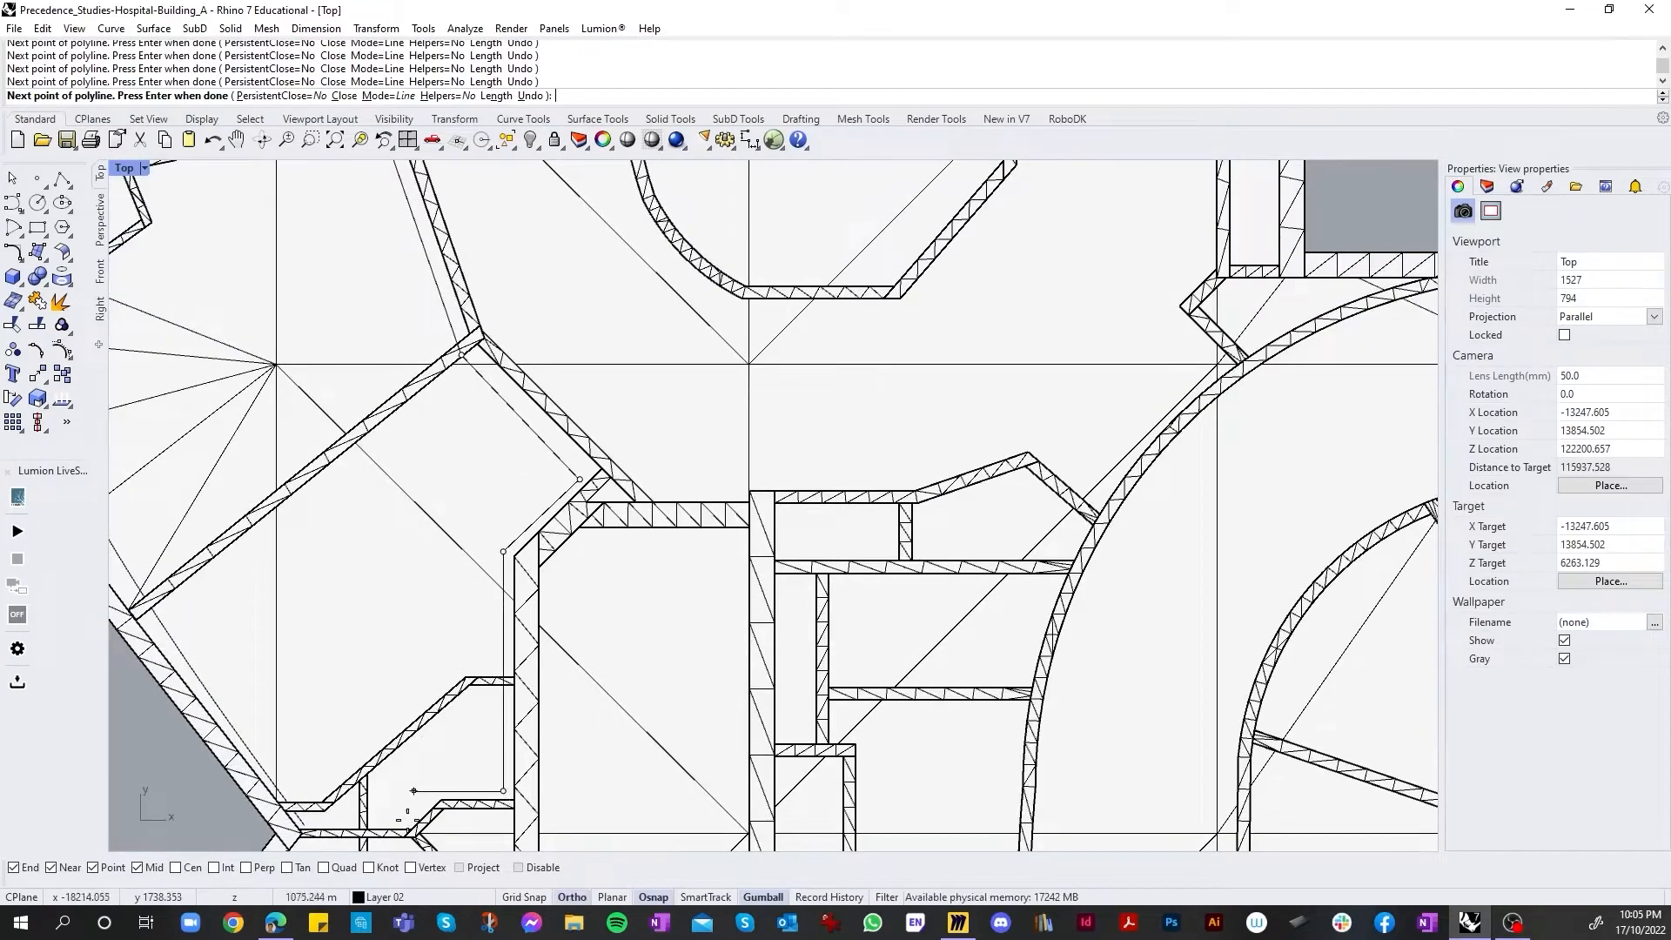
left_click(426, 807, "shift")
key("Return")
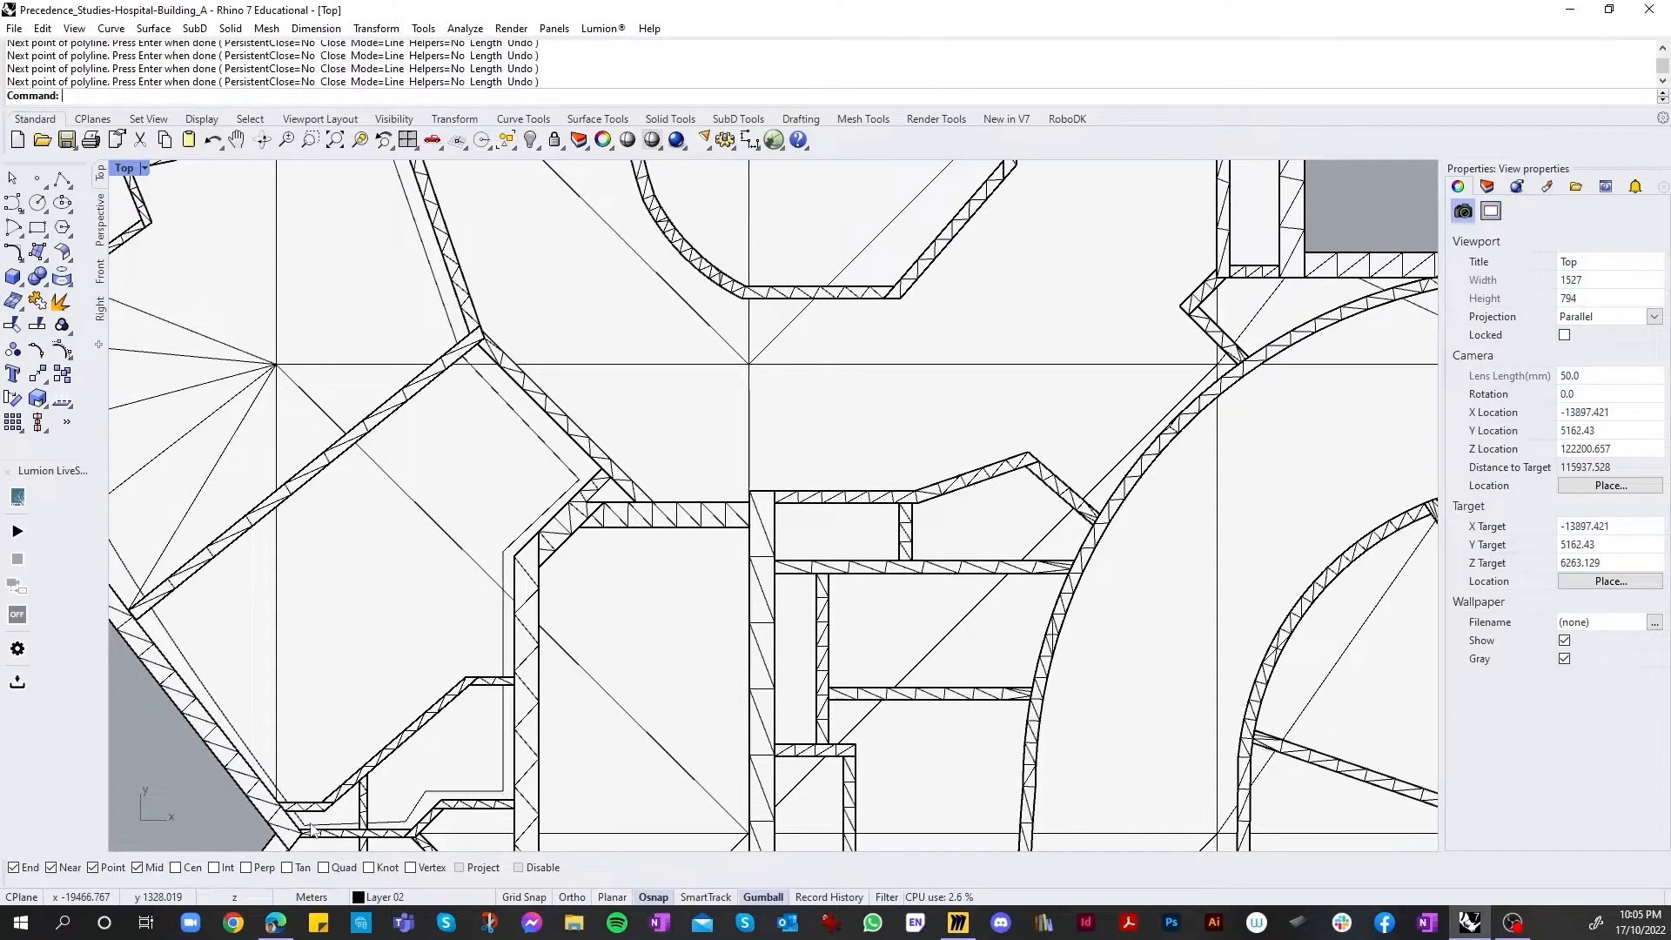
Step: Select both the outer curve and the inner polyline and close them with CloseCrv
left_click(324, 826)
left_click(350, 828)
left_click(393, 858)
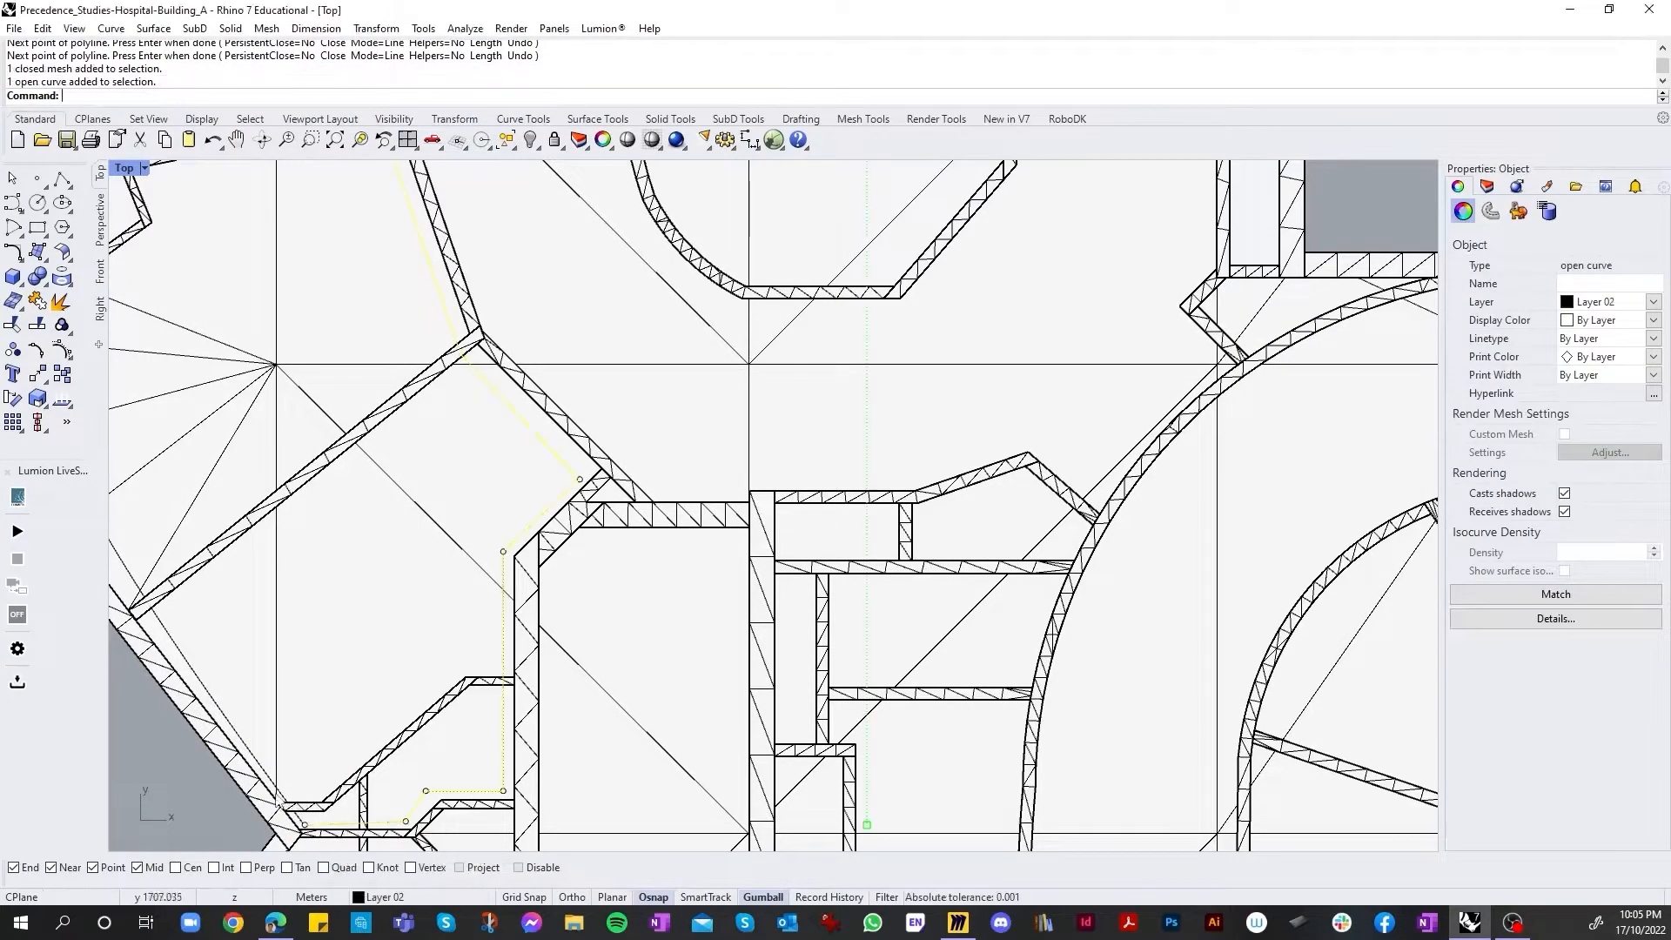
left_click(274, 794)
left_click(348, 832)
scroll(706, 289, "down", 8)
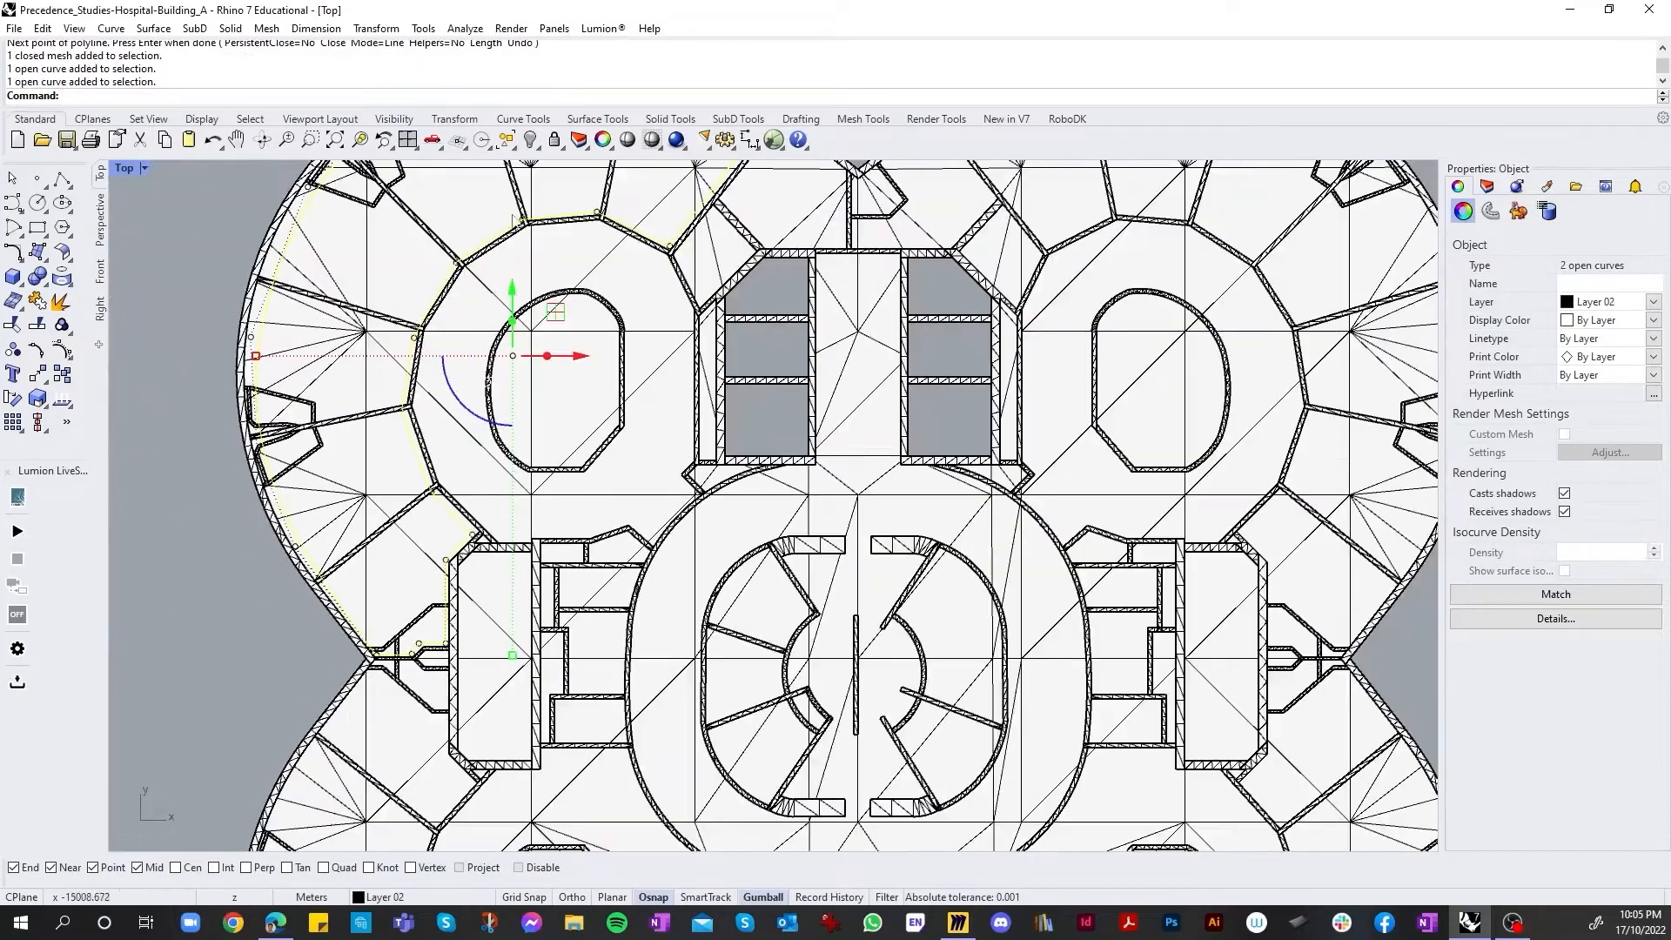
scroll(707, 289, "up", 1)
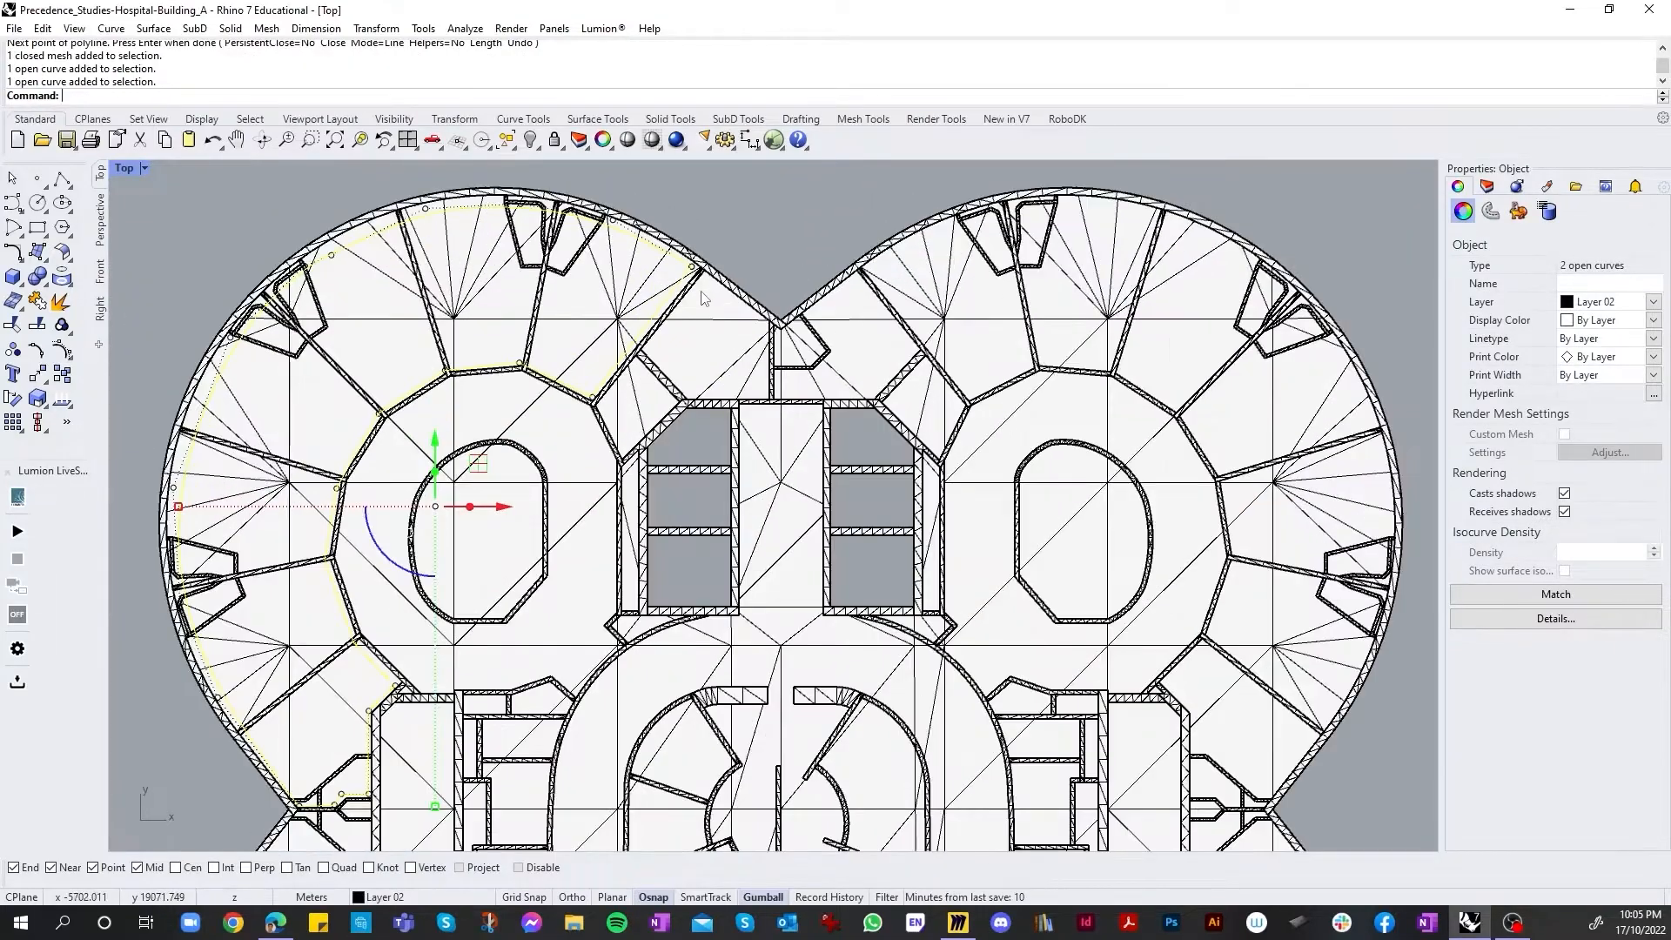
key("Return")
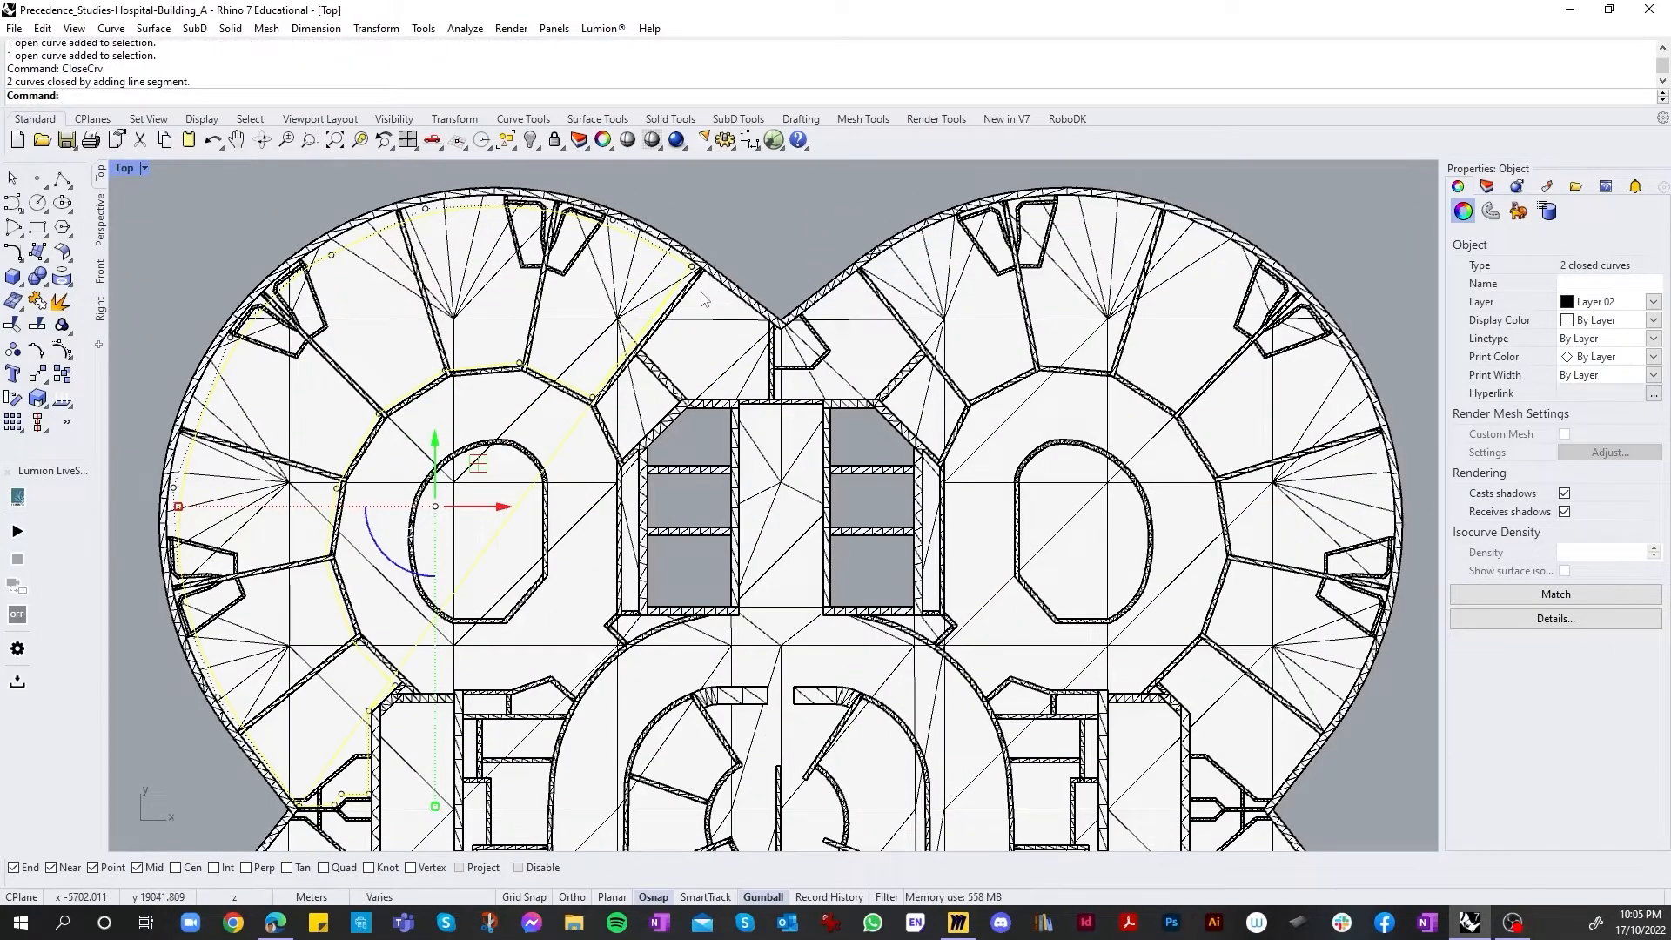
Step: Delete the inner polyline's corner point near the north notch, at the outer end of the diagonal partition
scroll(713, 308, "up", 8)
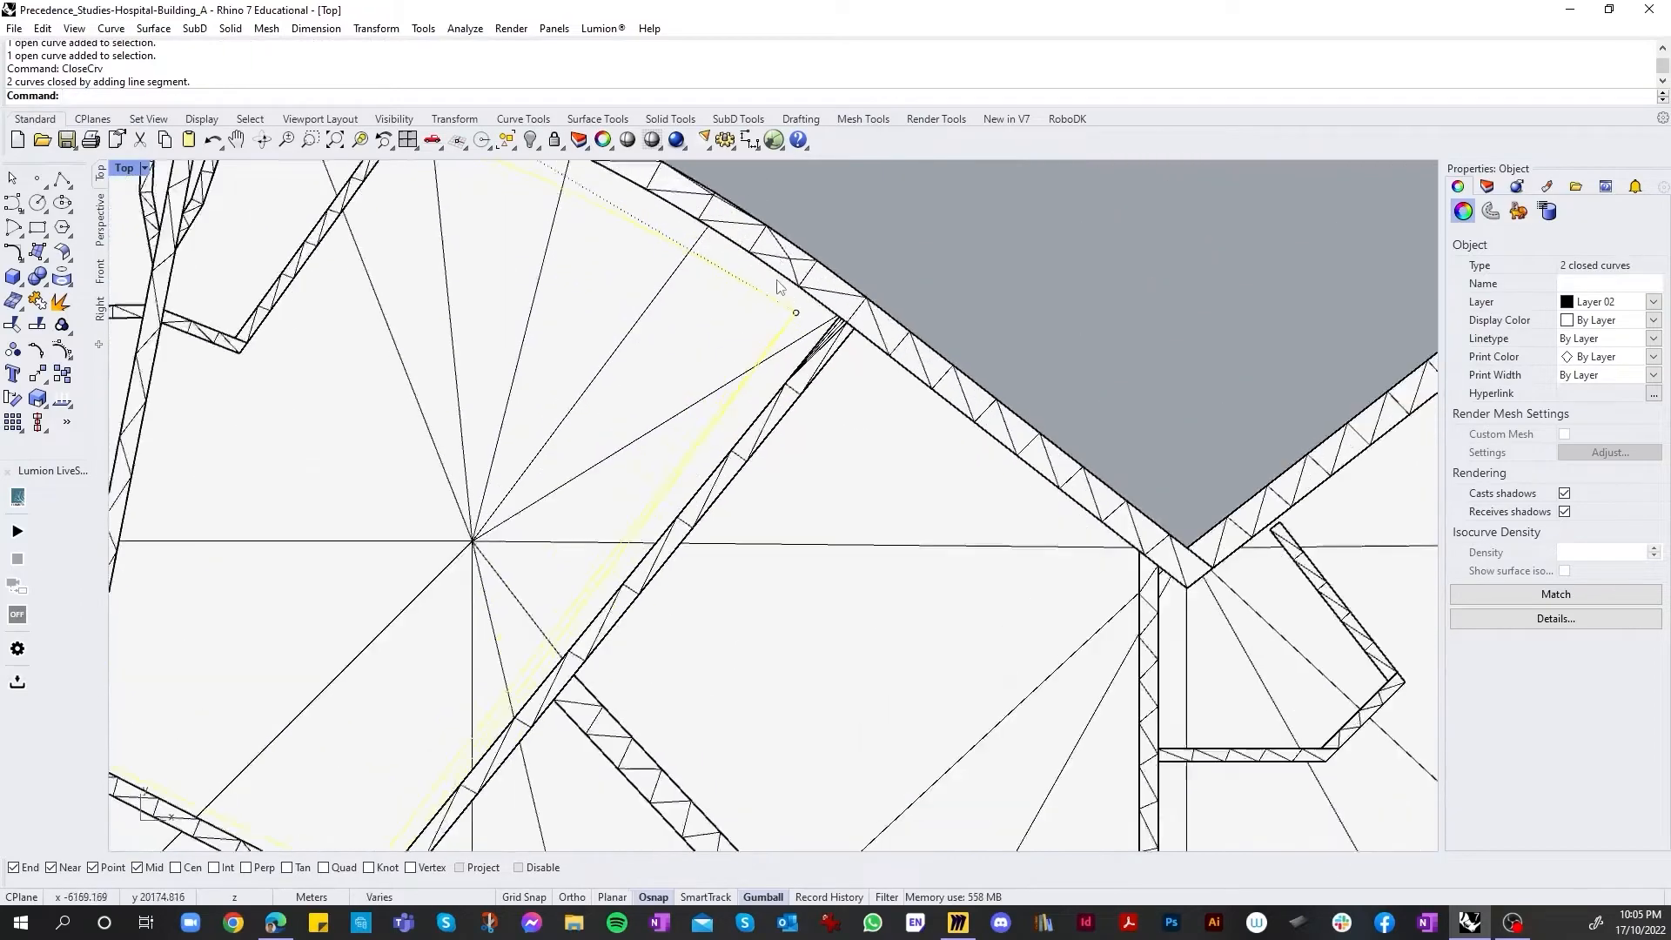
left_click(811, 345)
left_click(870, 402)
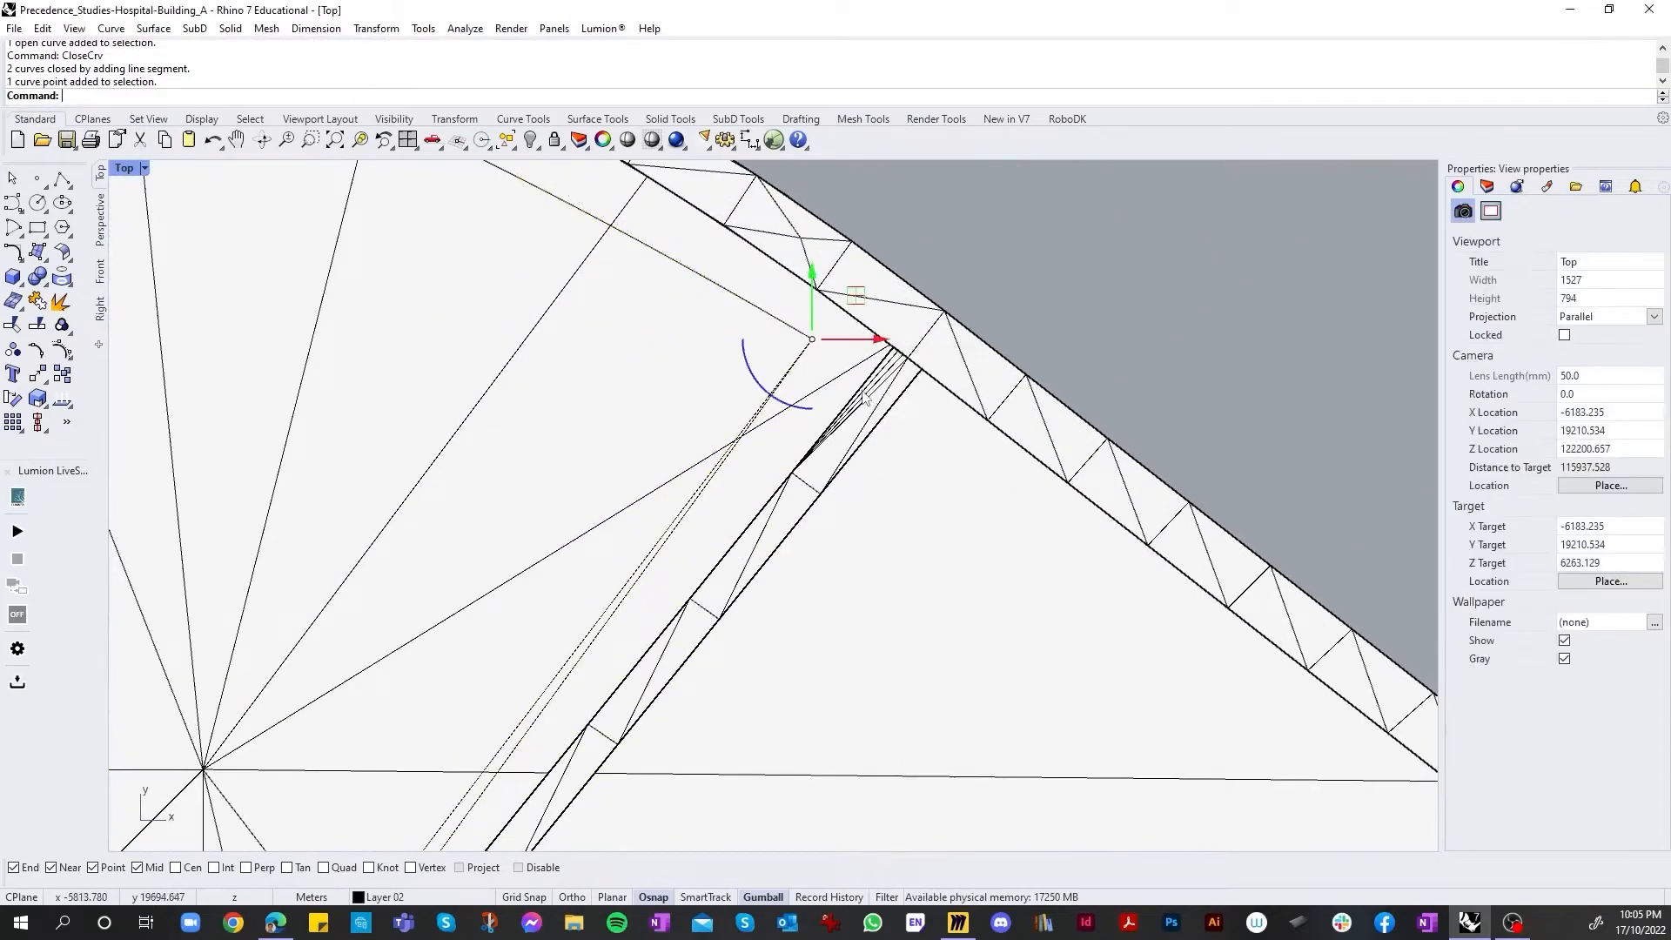
scroll(770, 377, "down", 5)
scroll(770, 377, "down", 4)
key("Delete")
scroll(557, 697, "up", 3)
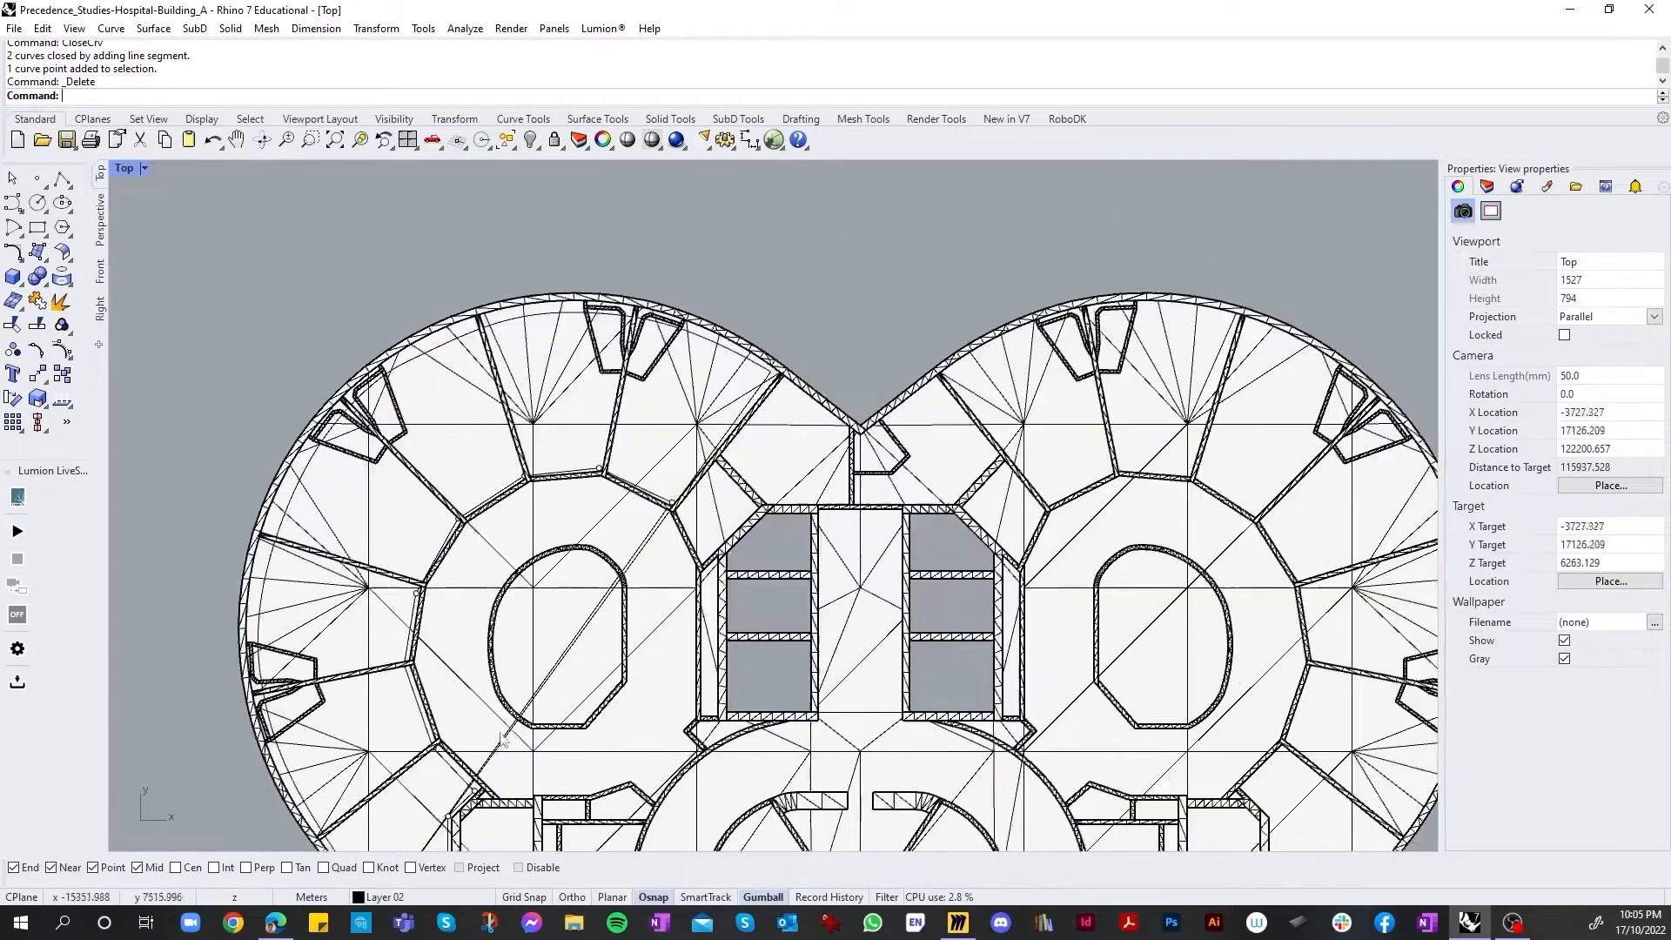
Step: Delete the closed inner polyline that follows the northwest lobe's ring wall
left_click(601, 634)
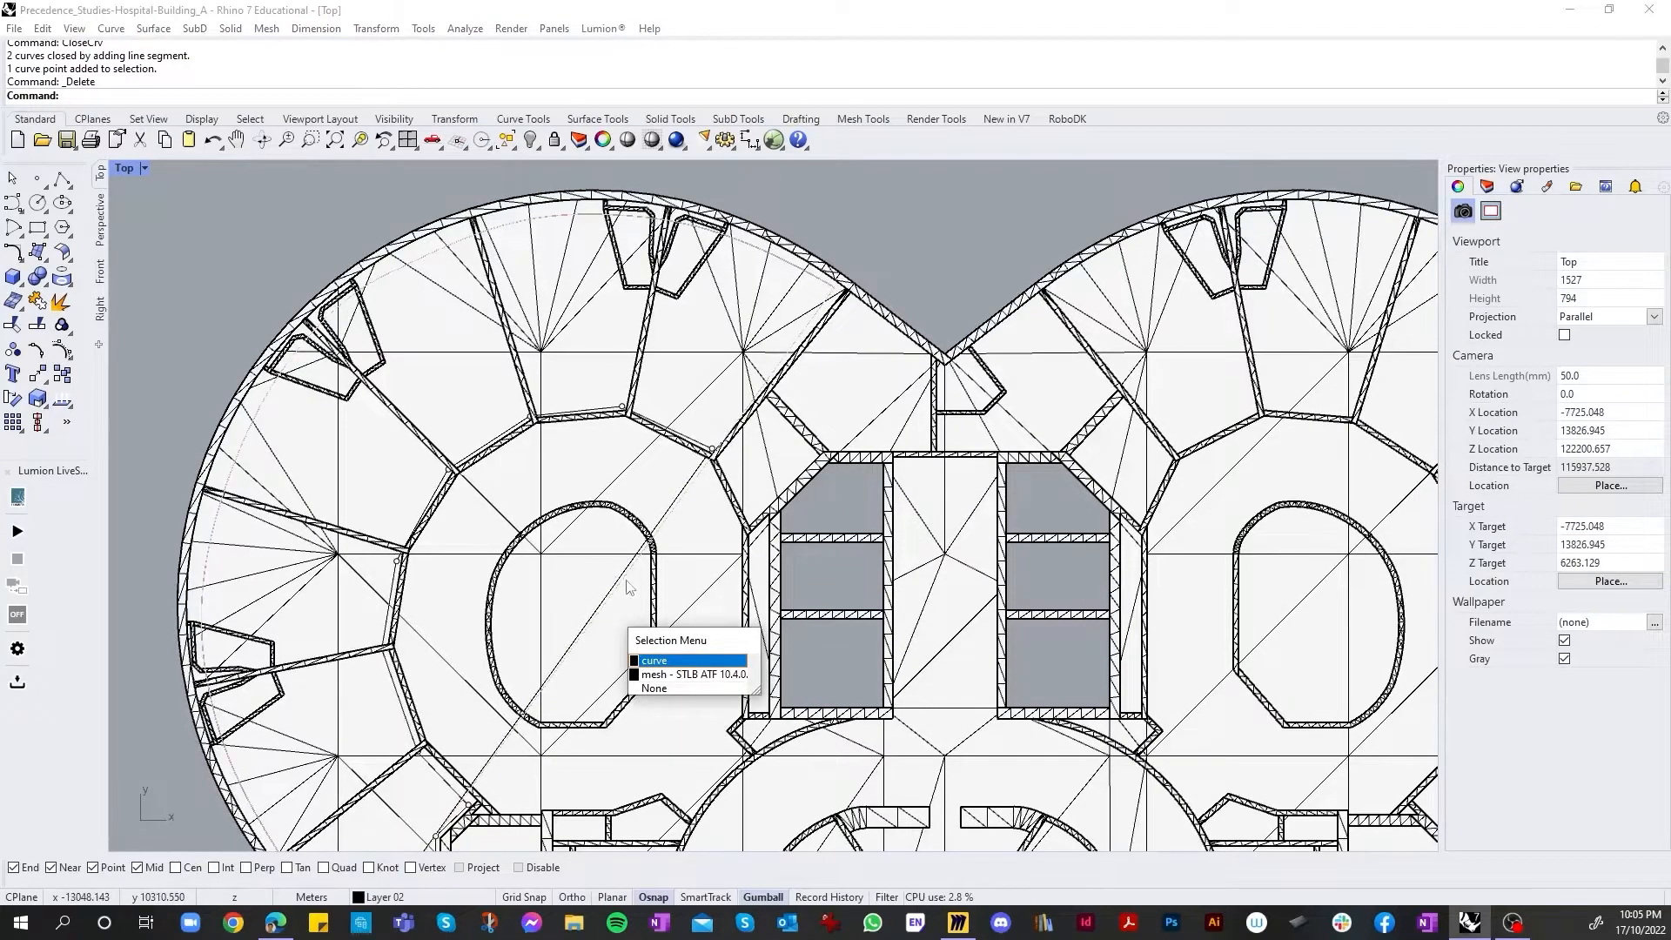
left_click(694, 442)
left_click(736, 485)
key("Delete")
scroll(733, 482, "down", 2)
scroll(711, 473, "up", 6)
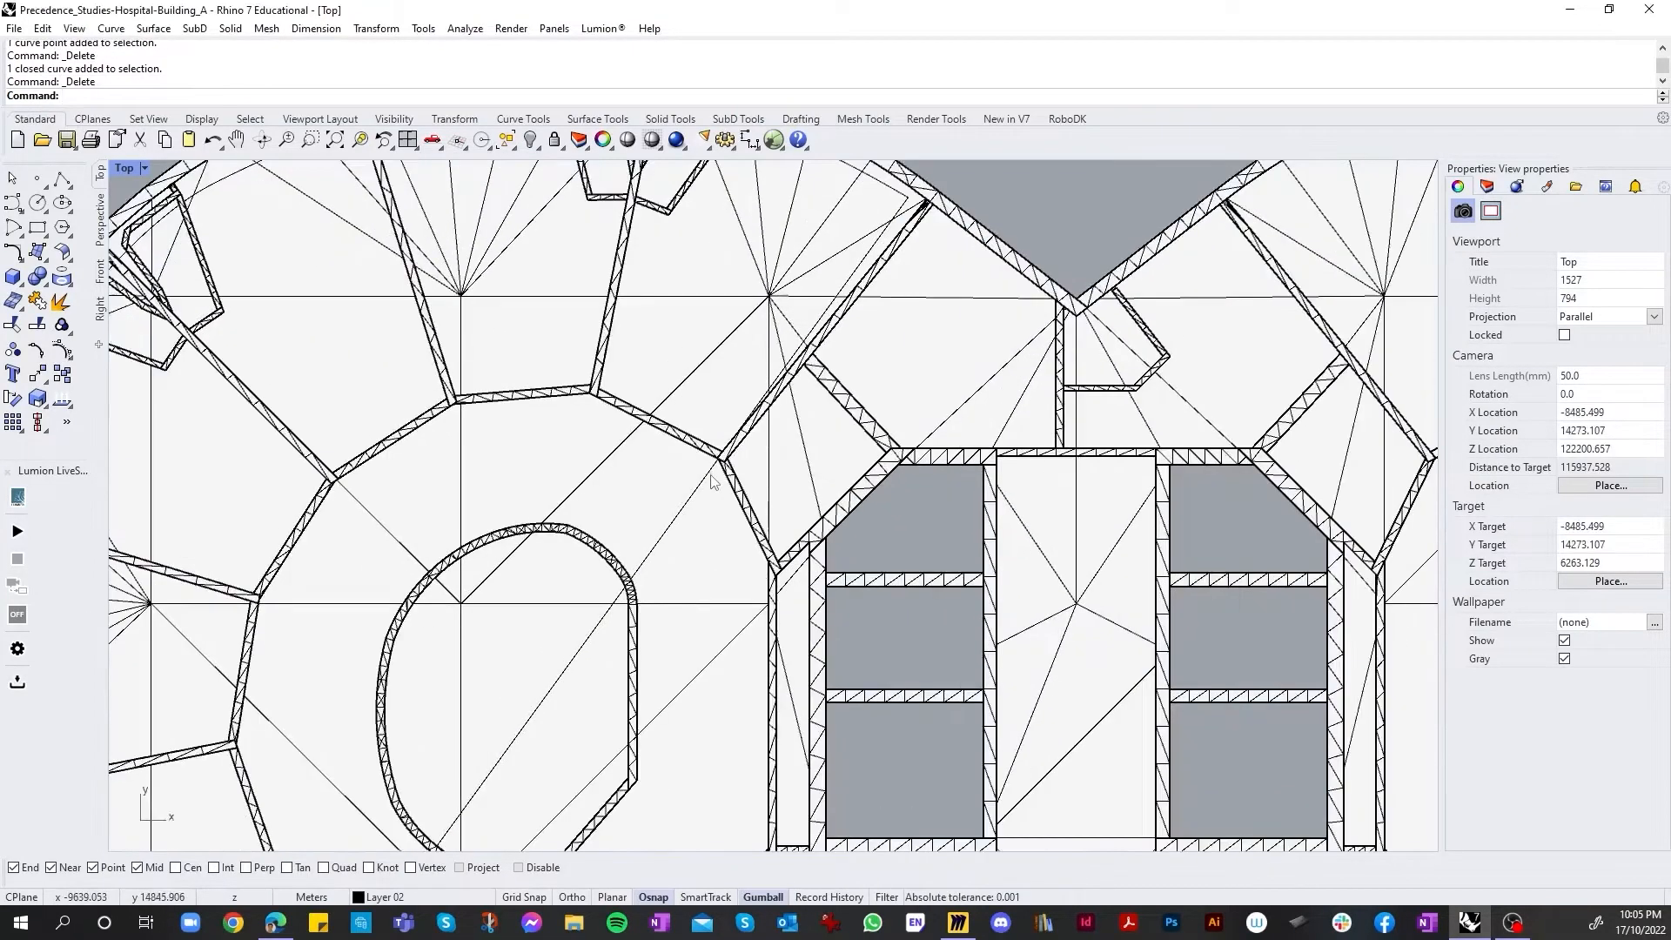
Step: Select the remaining closed curve that follows the northwest lobe's outer wall, picking the curve instead of the mesh
left_click(712, 474)
left_click(777, 521)
scroll(610, 609, "down", 3)
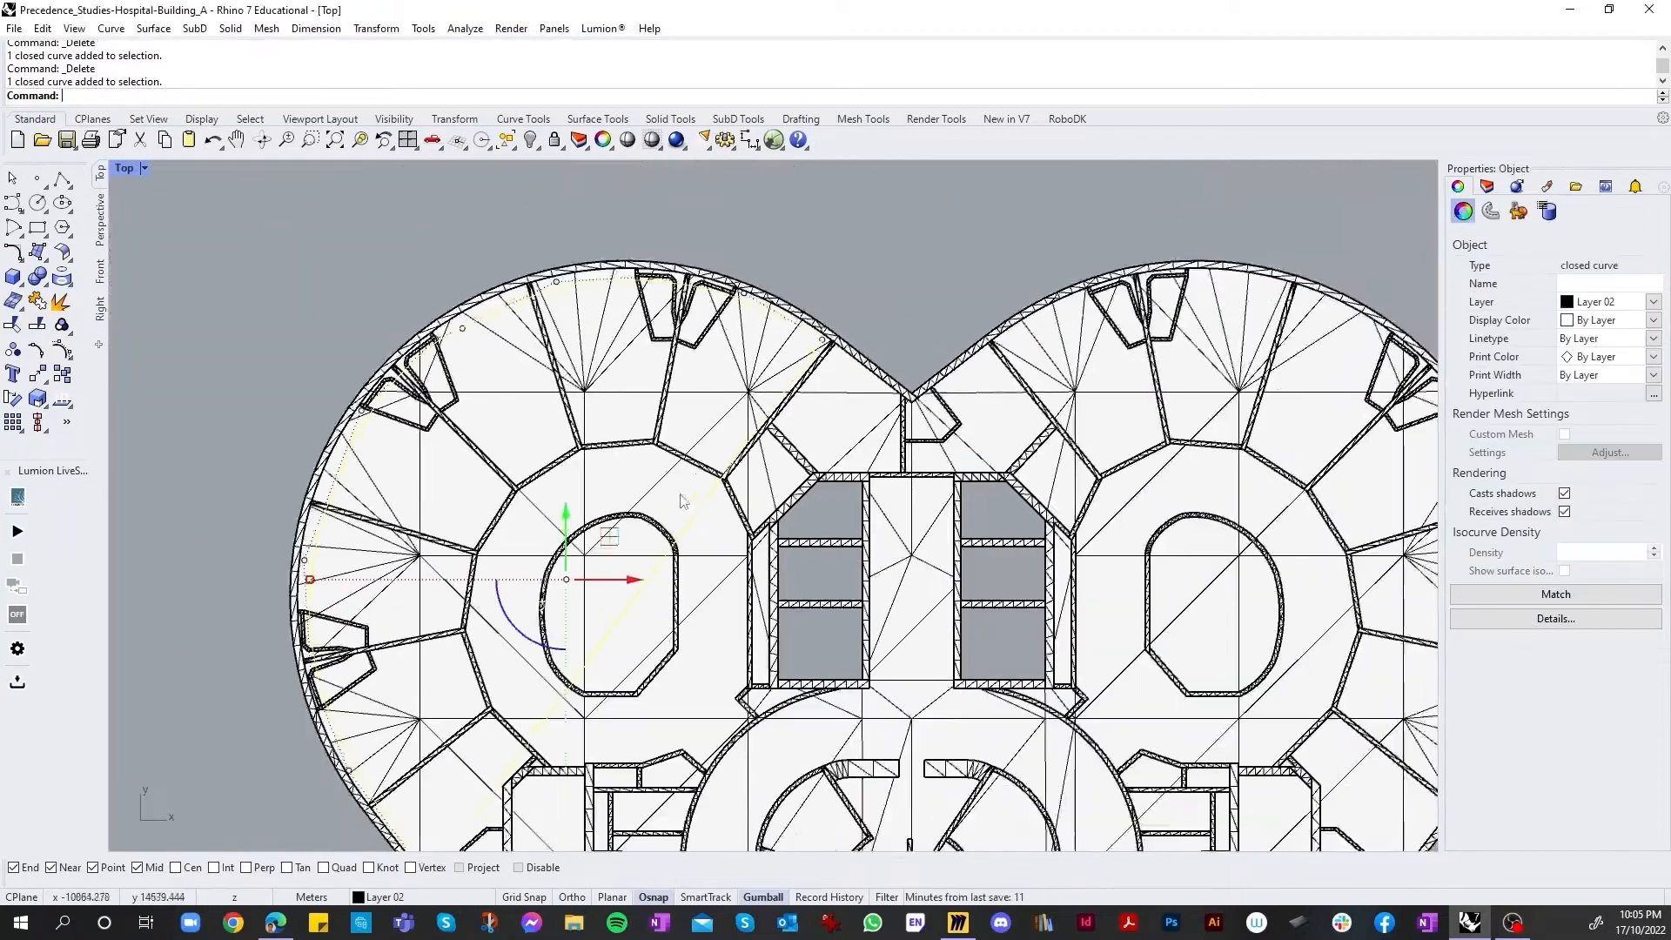
scroll(565, 653, "up", 3)
scroll(540, 697, "down", 4)
scroll(529, 719, "up", 4)
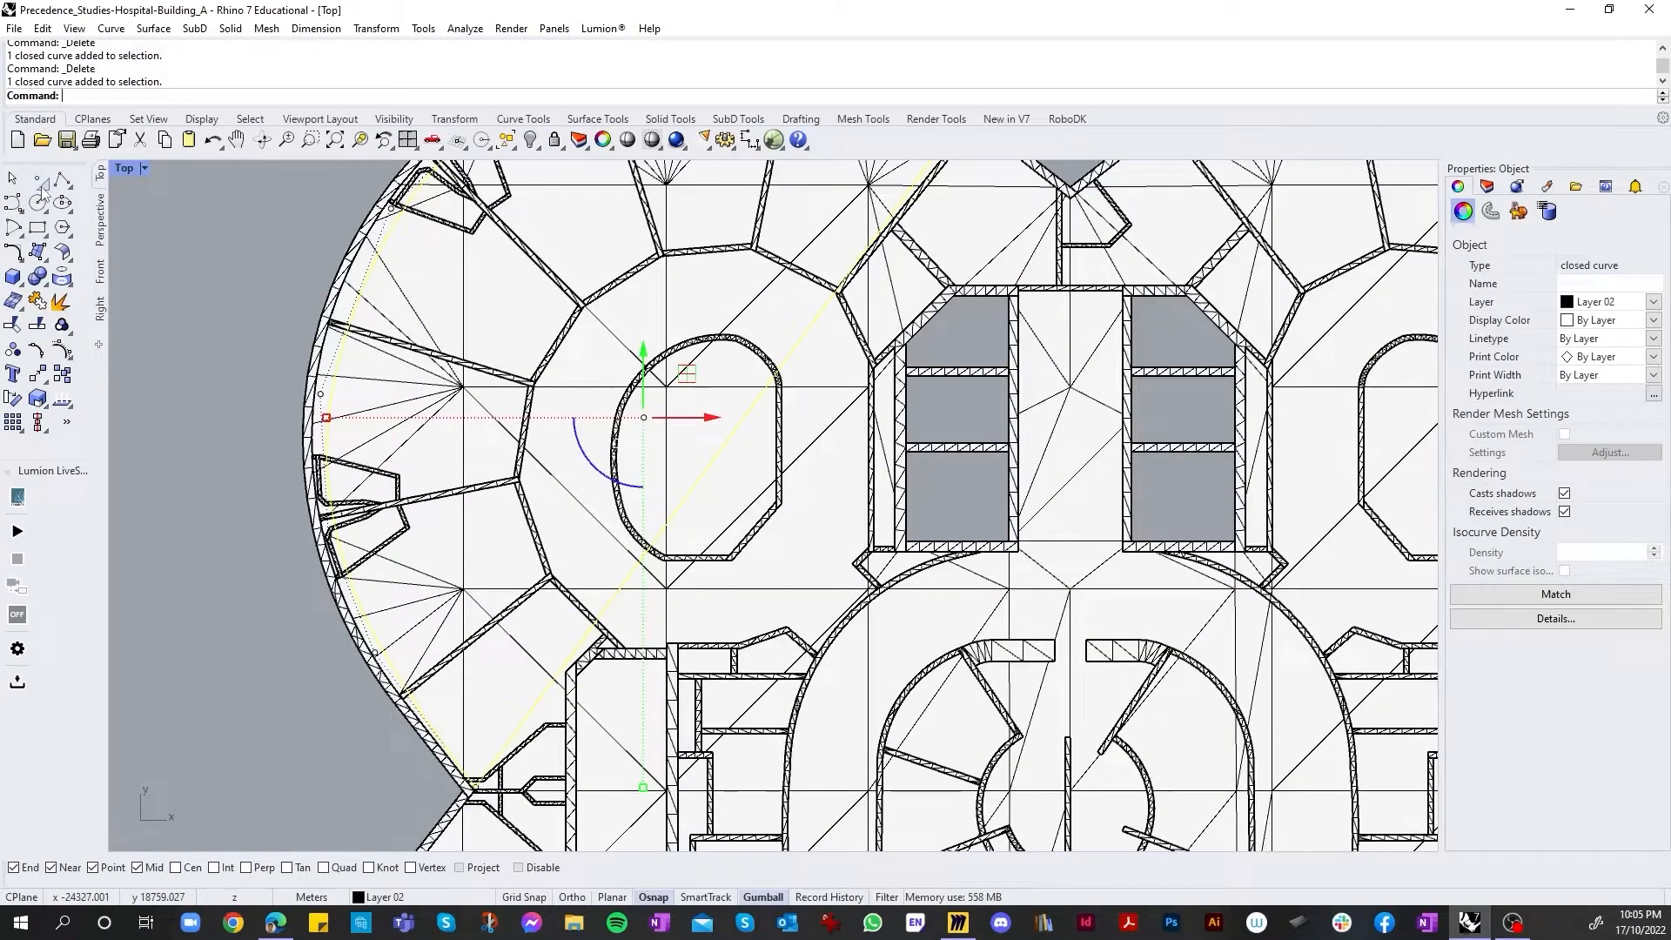
key("BackSpace")
key("BackSpace")
key("BackSpace")
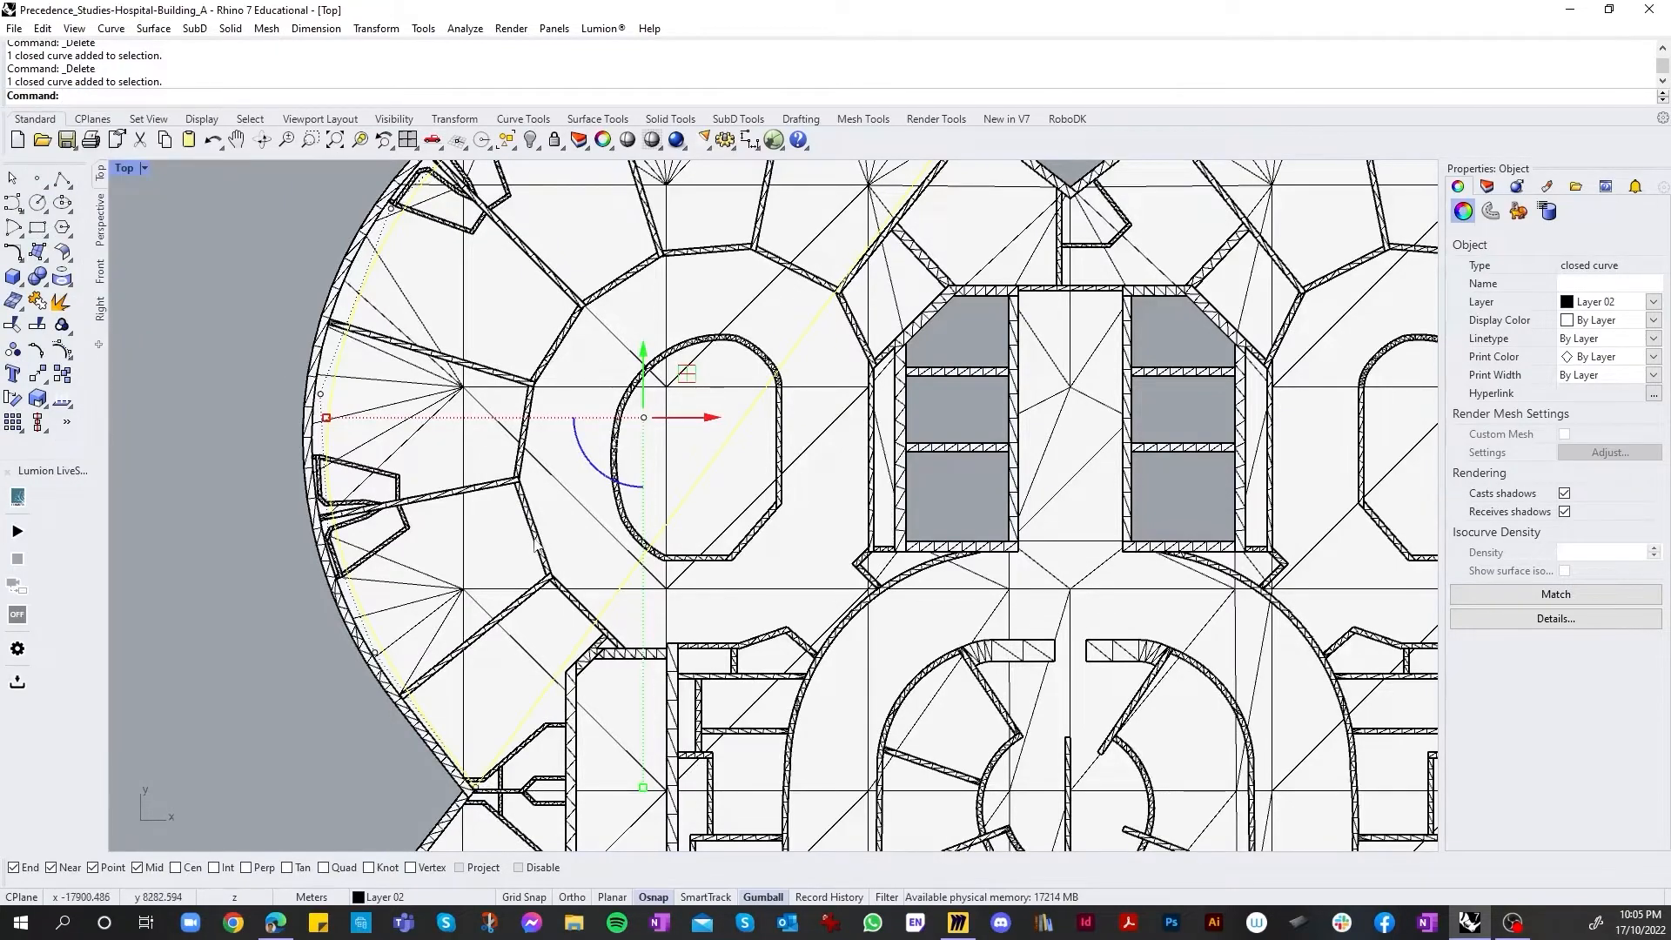
scroll(714, 477, "down", 1)
scroll(383, 237, "up", 4)
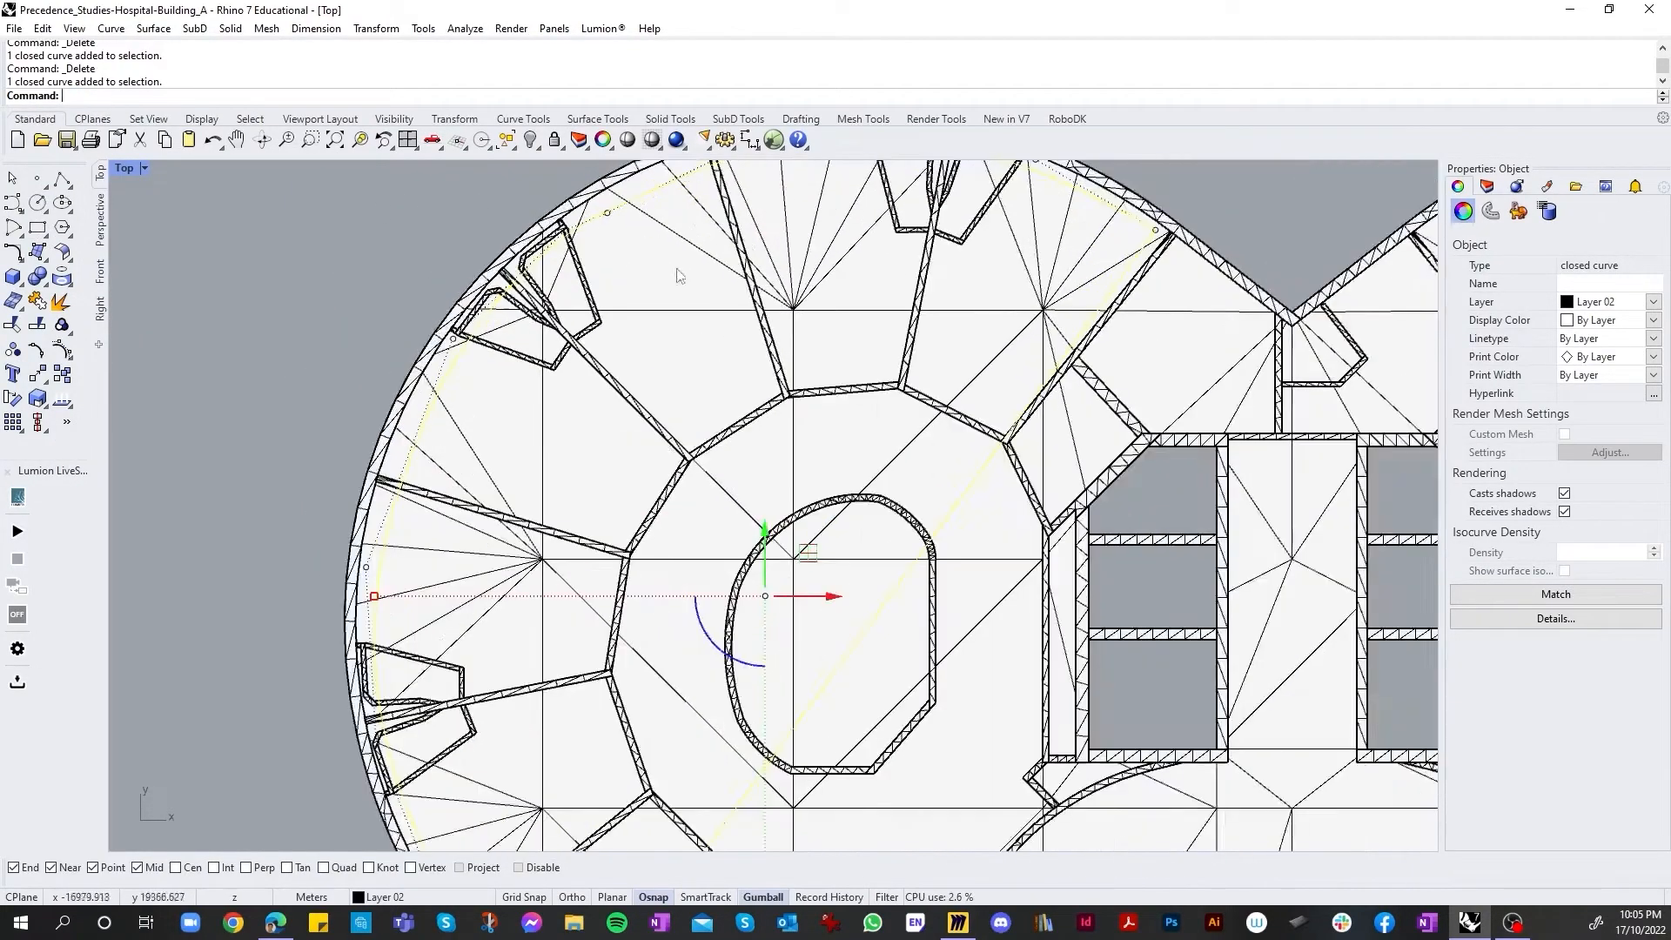
scroll(658, 521, "down", 6)
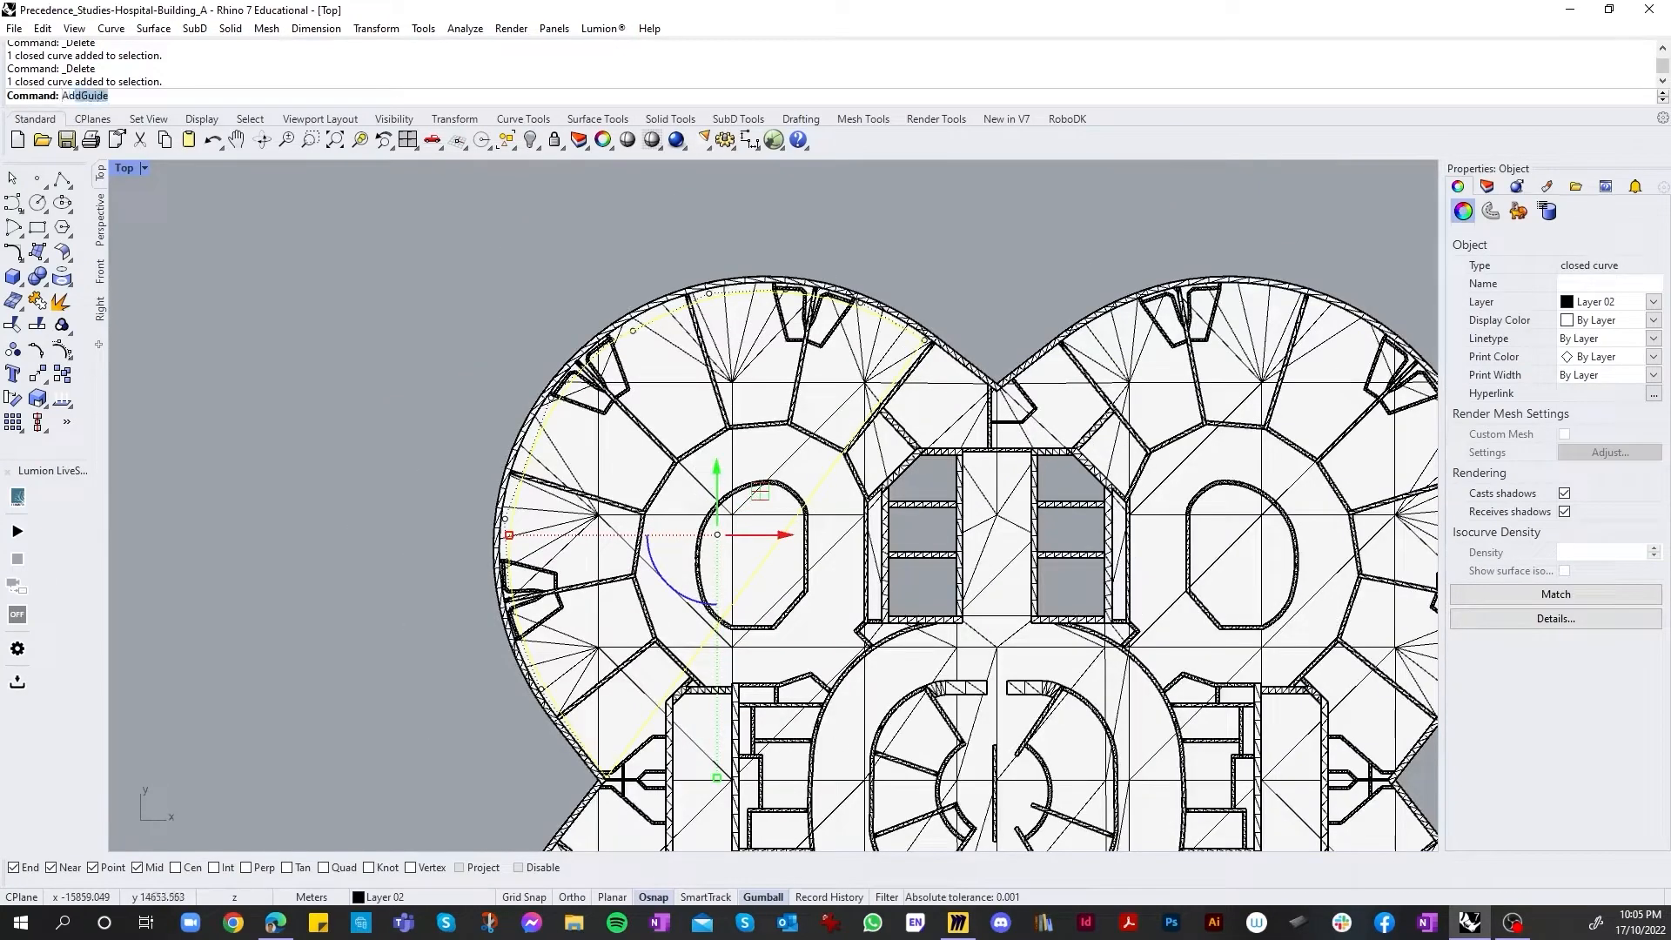
type("v")
key("BackSpace")
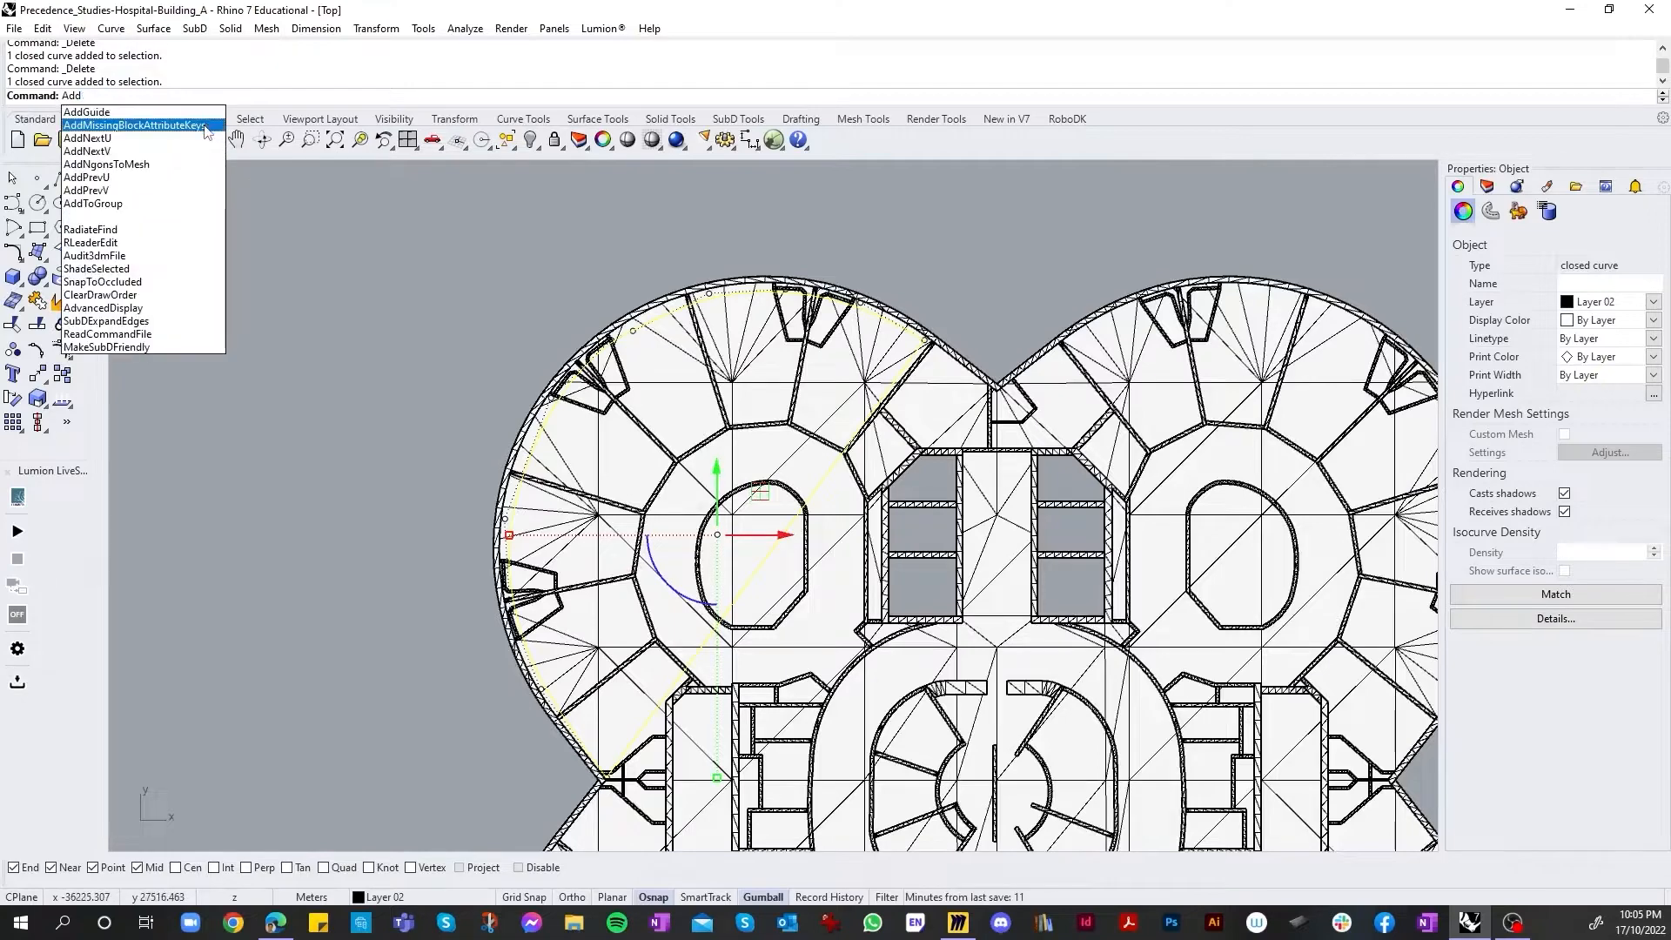
type("Pt")
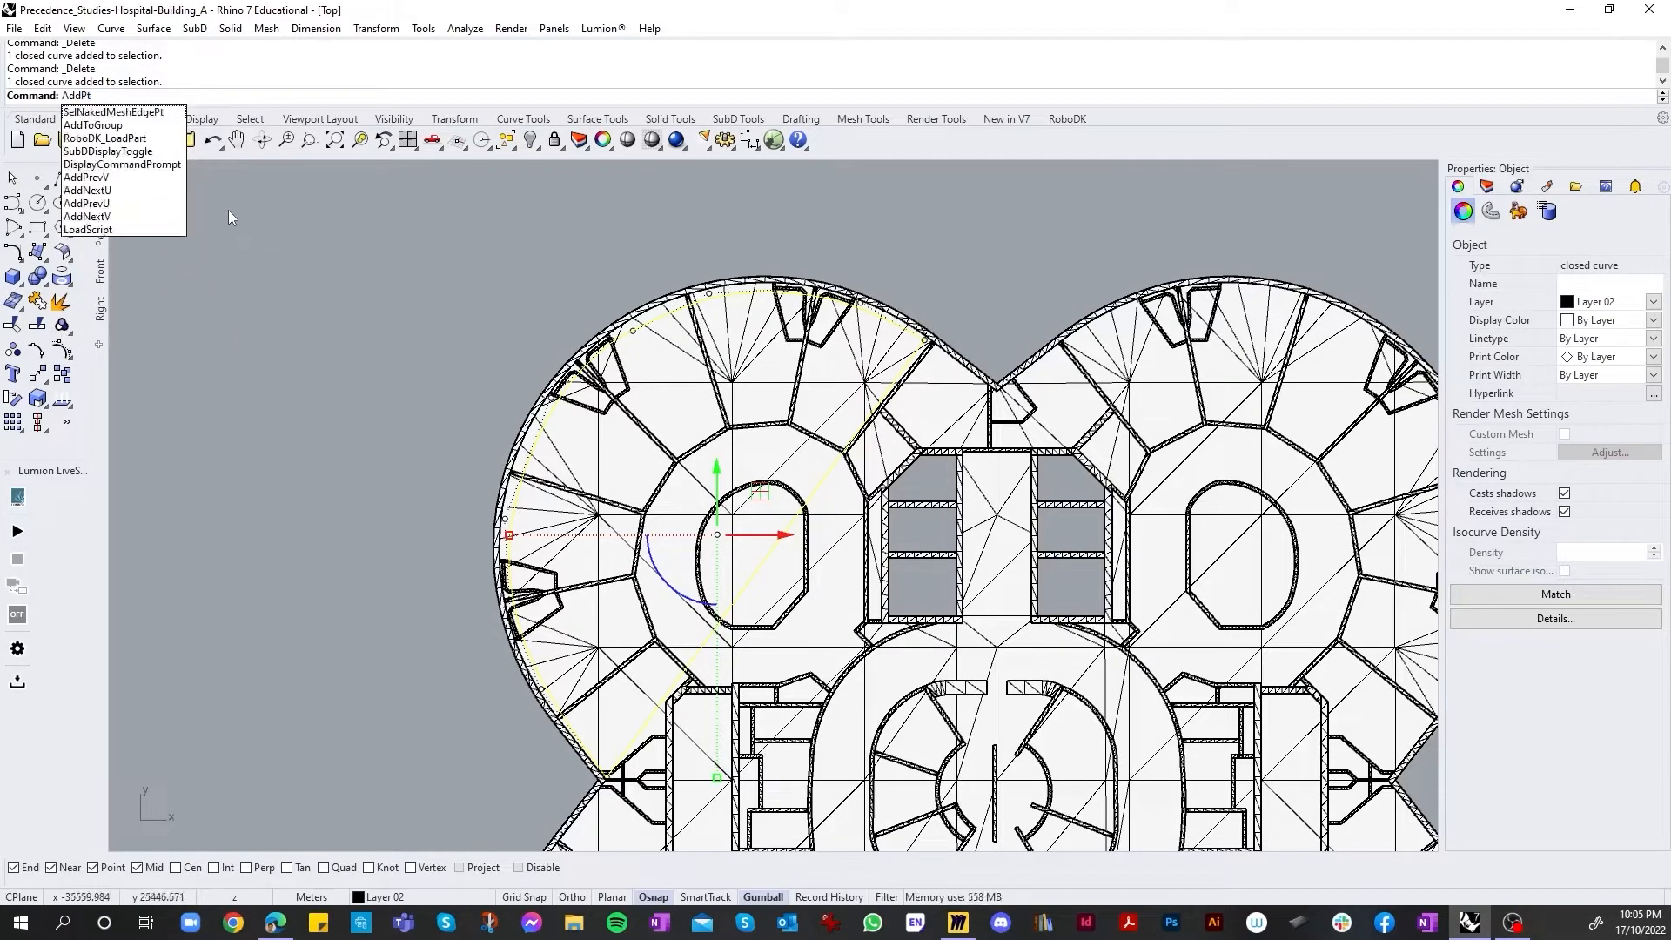
key("BackSpace")
key("BackSpace")
key("BackSpace")
key("BackSpace")
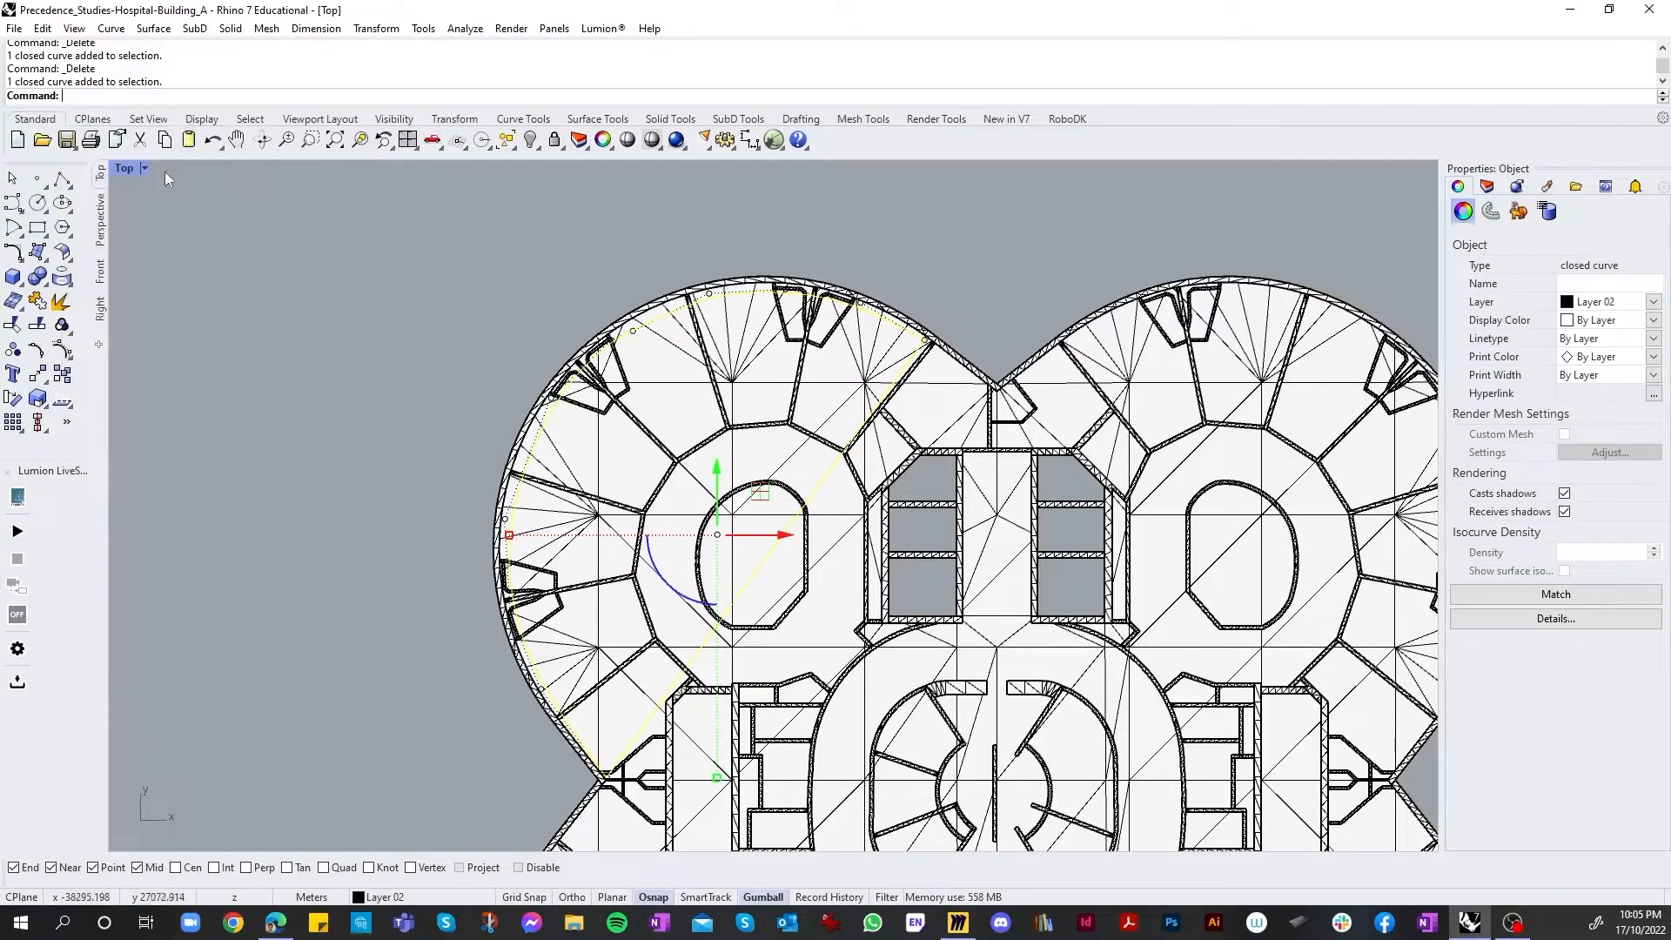
Step: Try to insert a row of control points along the closed curve's straight diagonal side with InsertControlPoint
type("Insert")
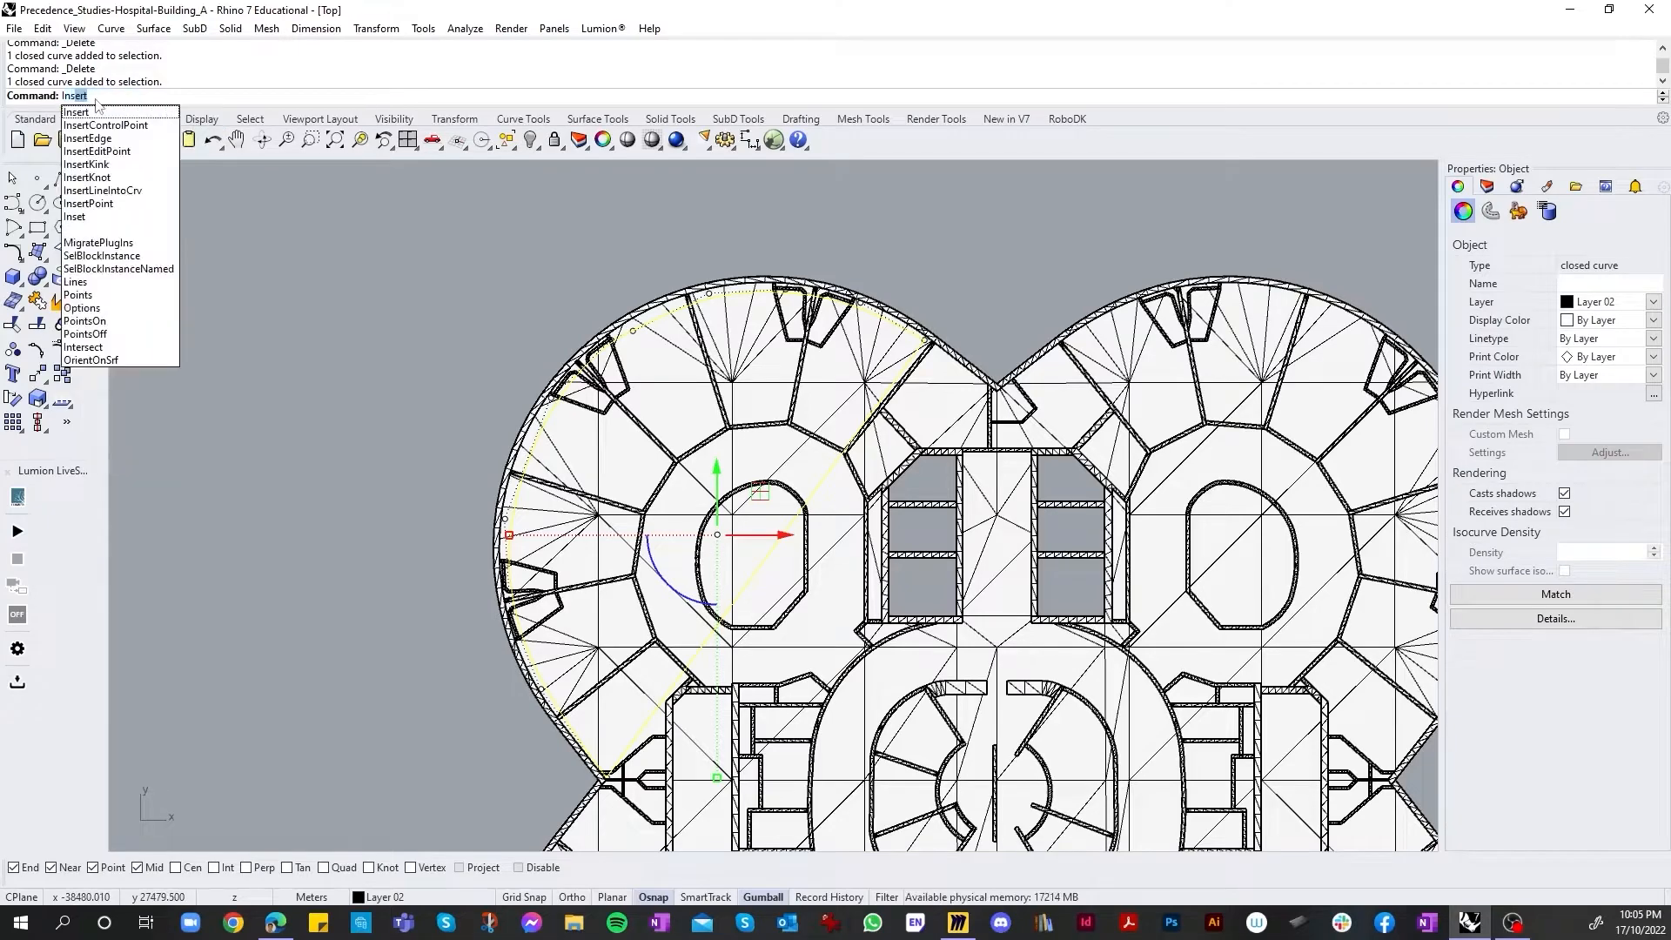
left_click(110, 129)
scroll(632, 647, "up", 4)
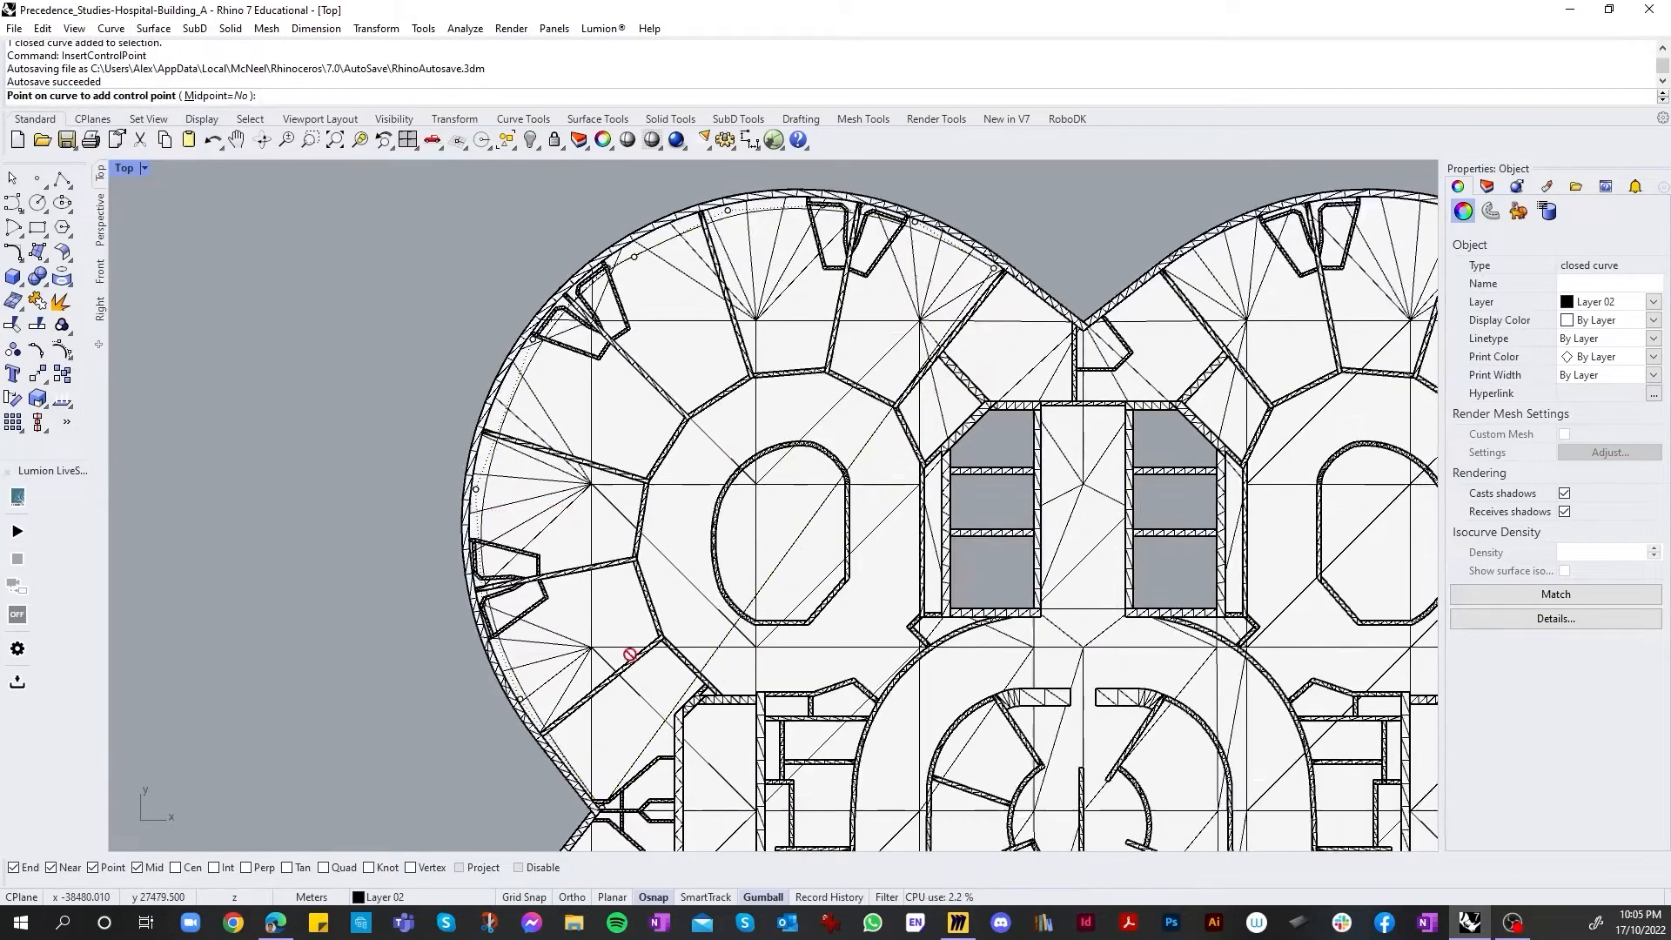
left_click(811, 546)
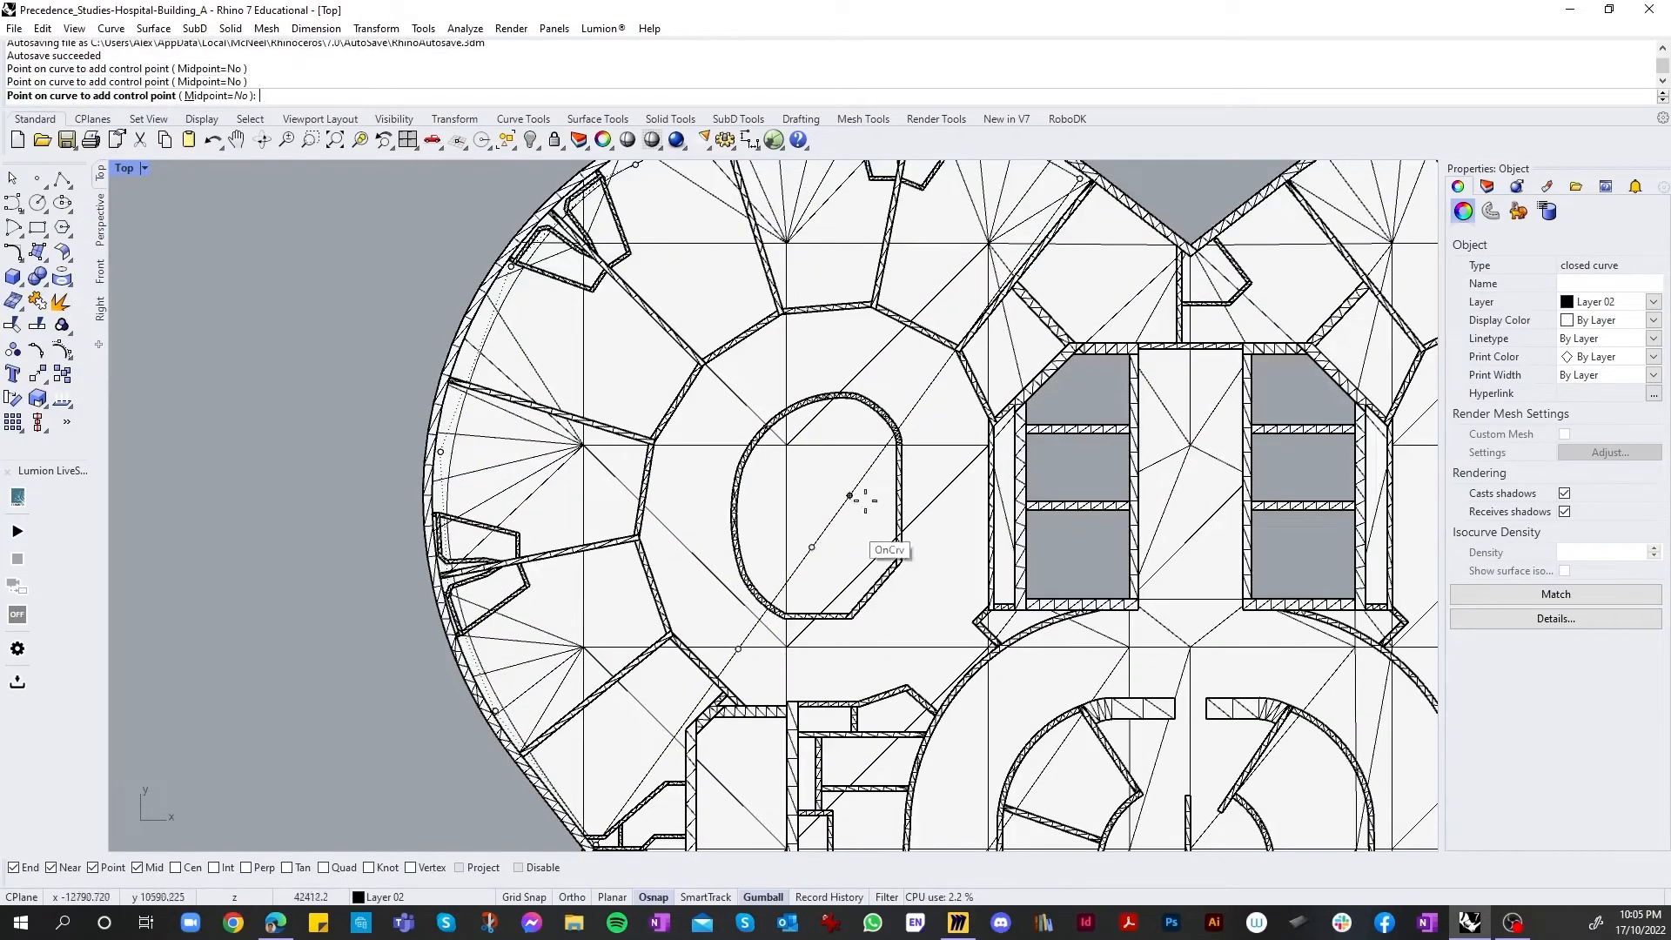
left_click(858, 483)
left_click(925, 391)
left_click(978, 319)
left_click(1004, 283)
left_click(1042, 230)
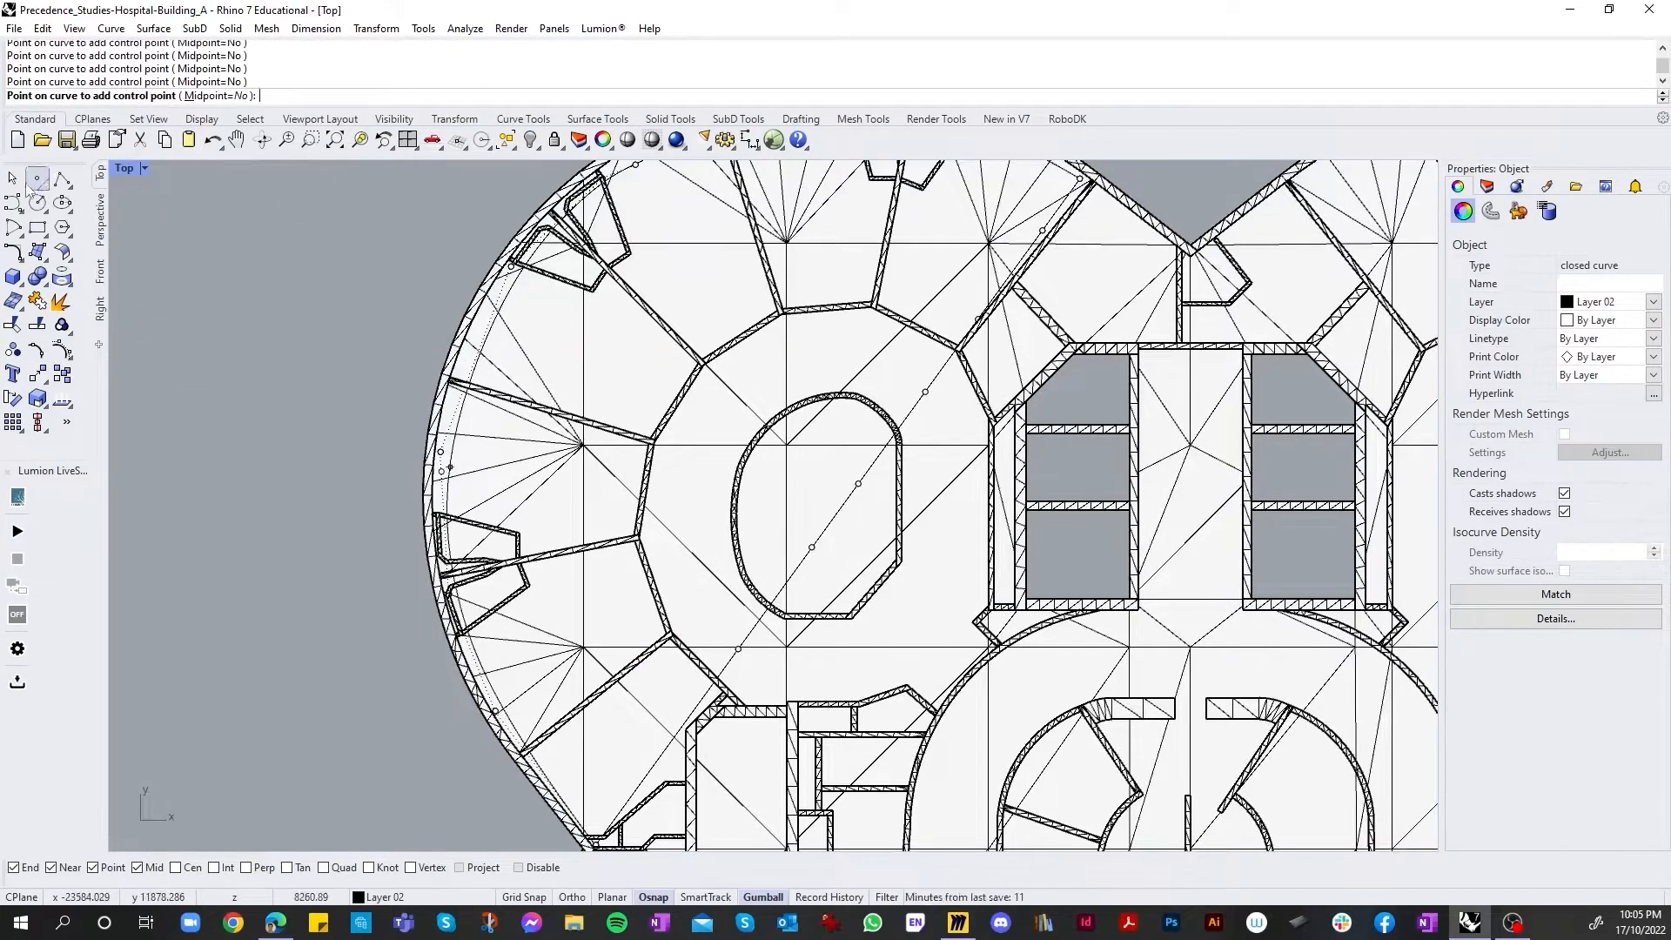
left_click(13, 179)
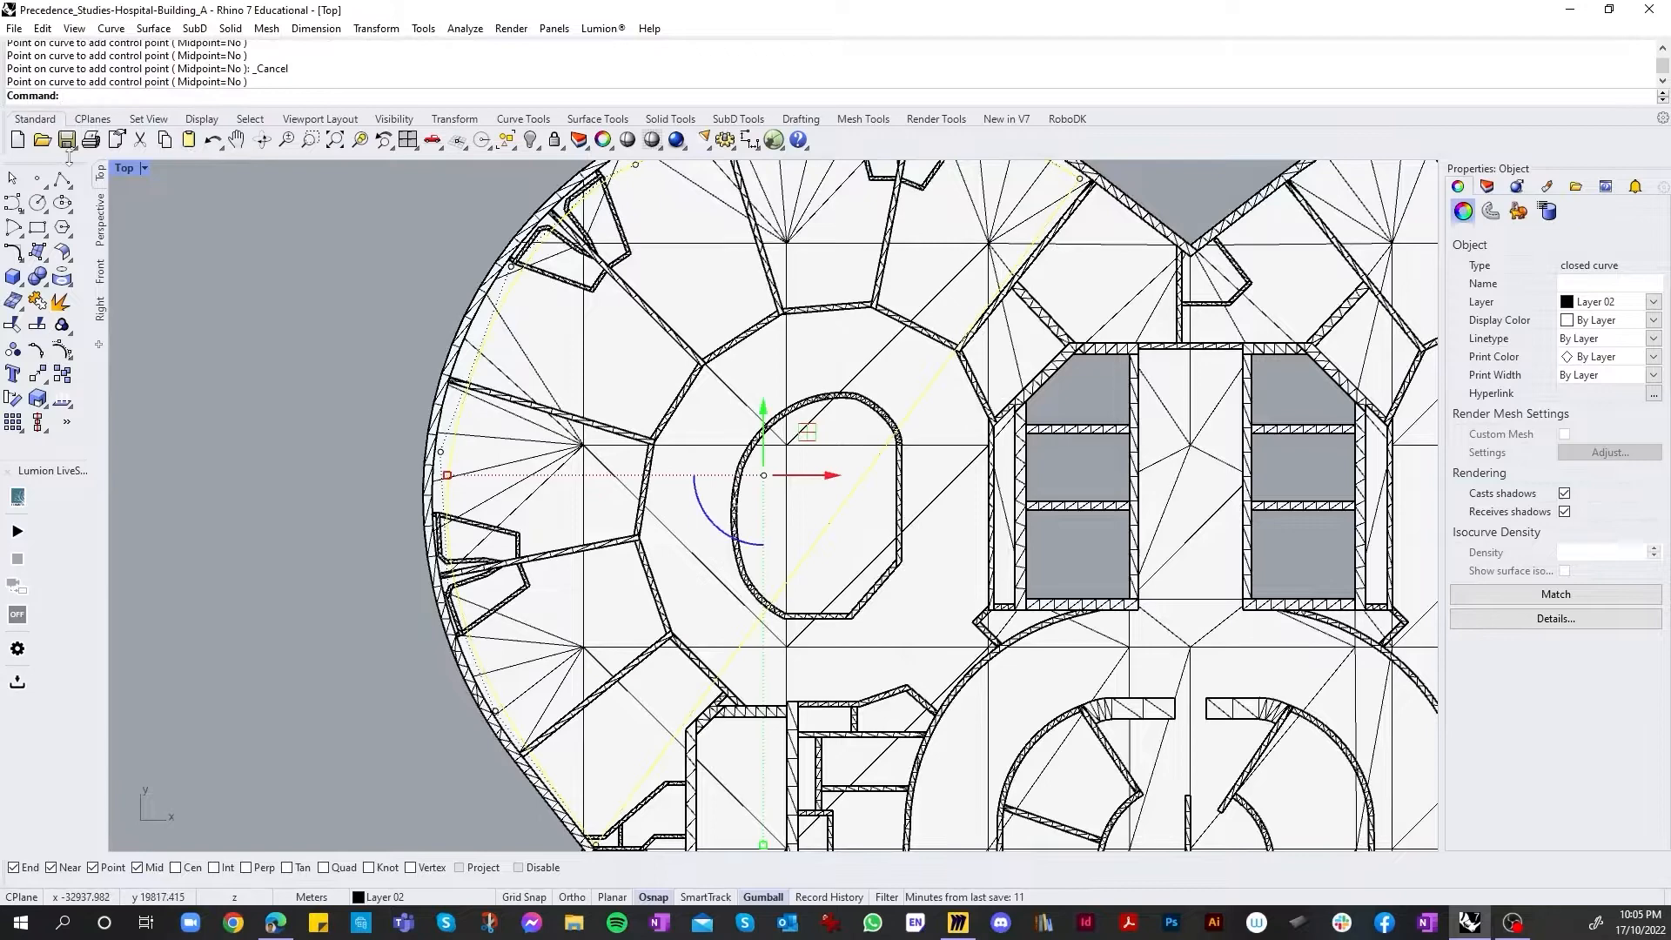
left_click(13, 179)
Step: Select the closed curve instead of the mesh and insert three control points along the southern half of its straight diagonal side
left_click(799, 571)
left_click(799, 572)
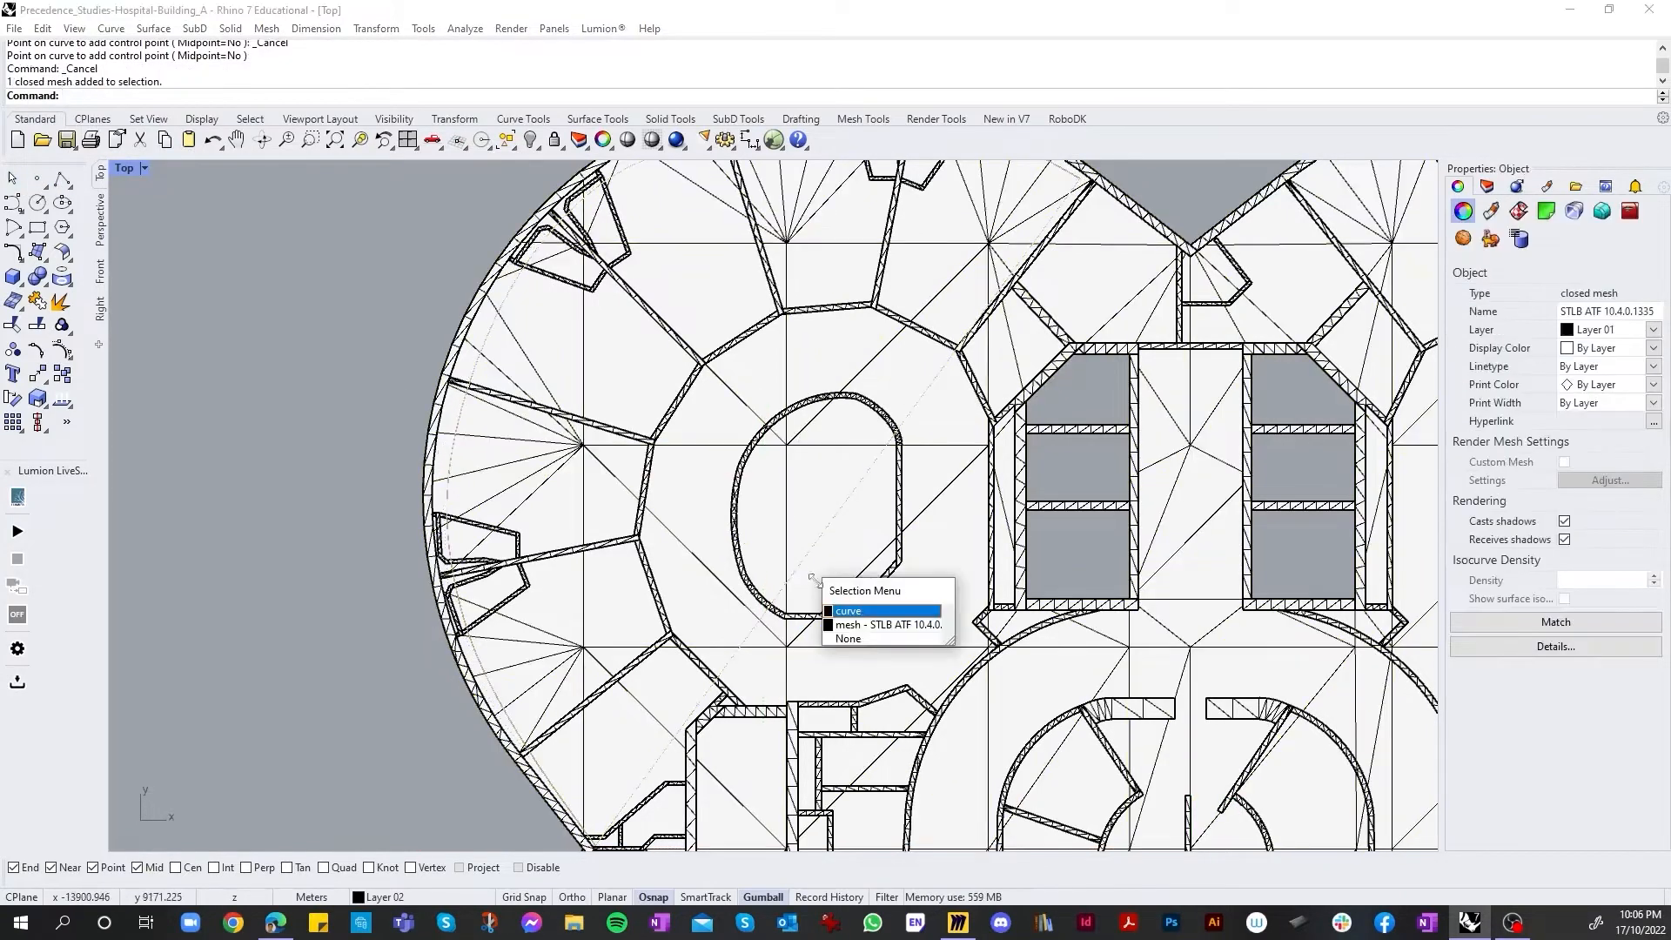
left_click(840, 621)
right_click(787, 634)
left_click(689, 733)
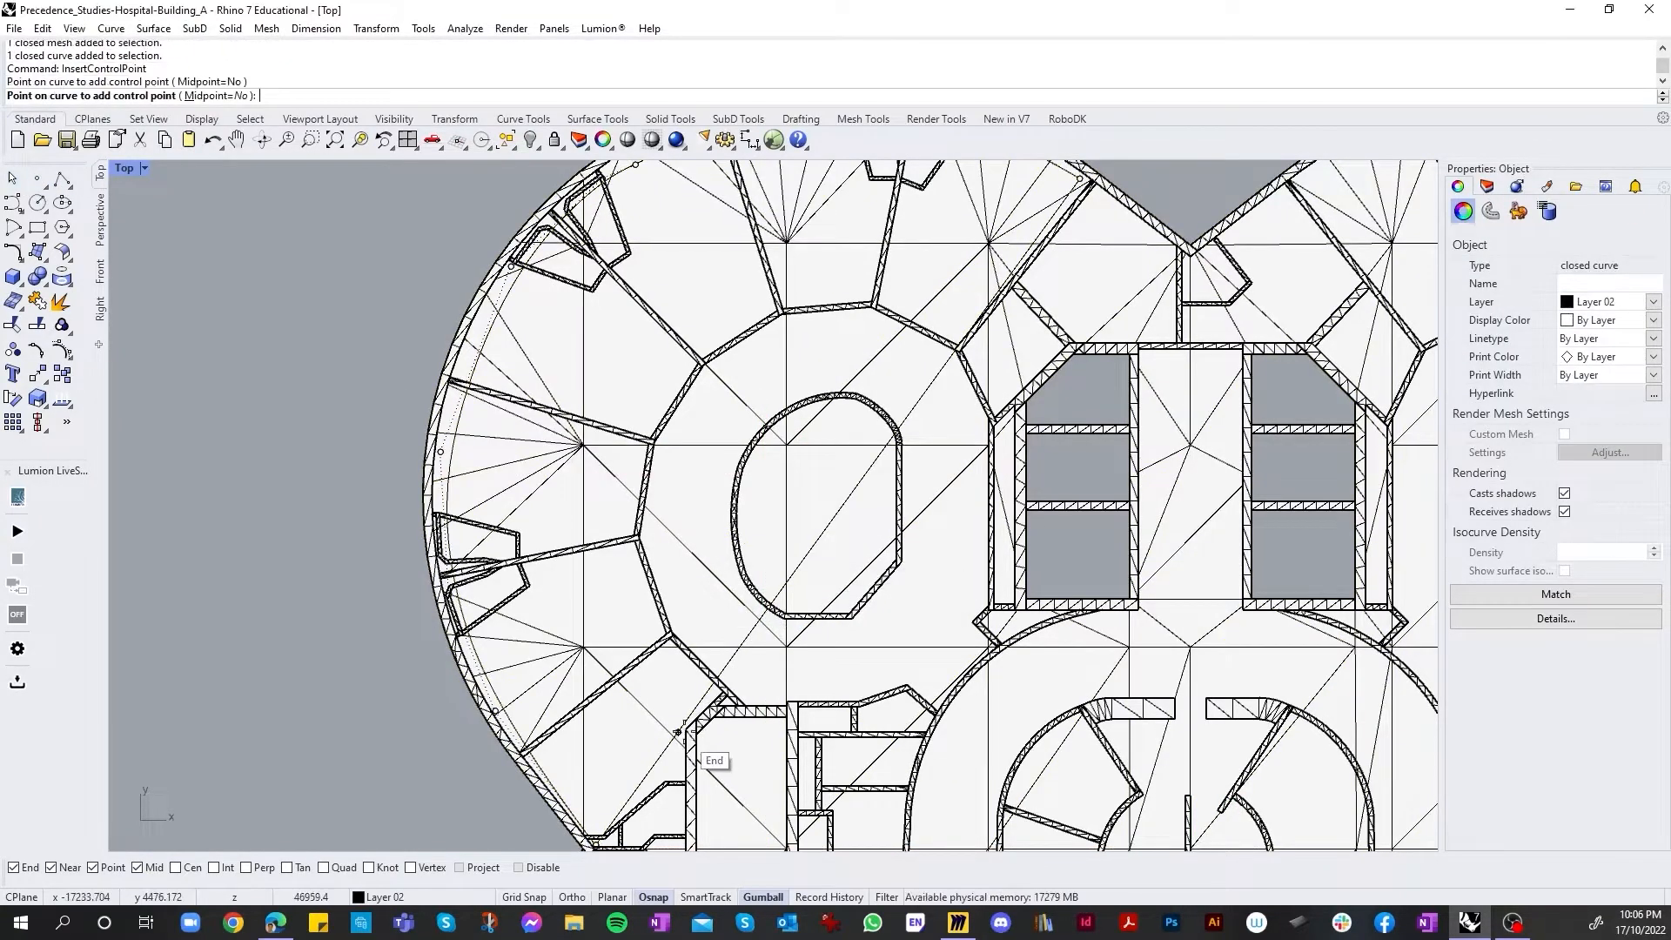
left_click(753, 653)
left_click(816, 546)
right_click(821, 558)
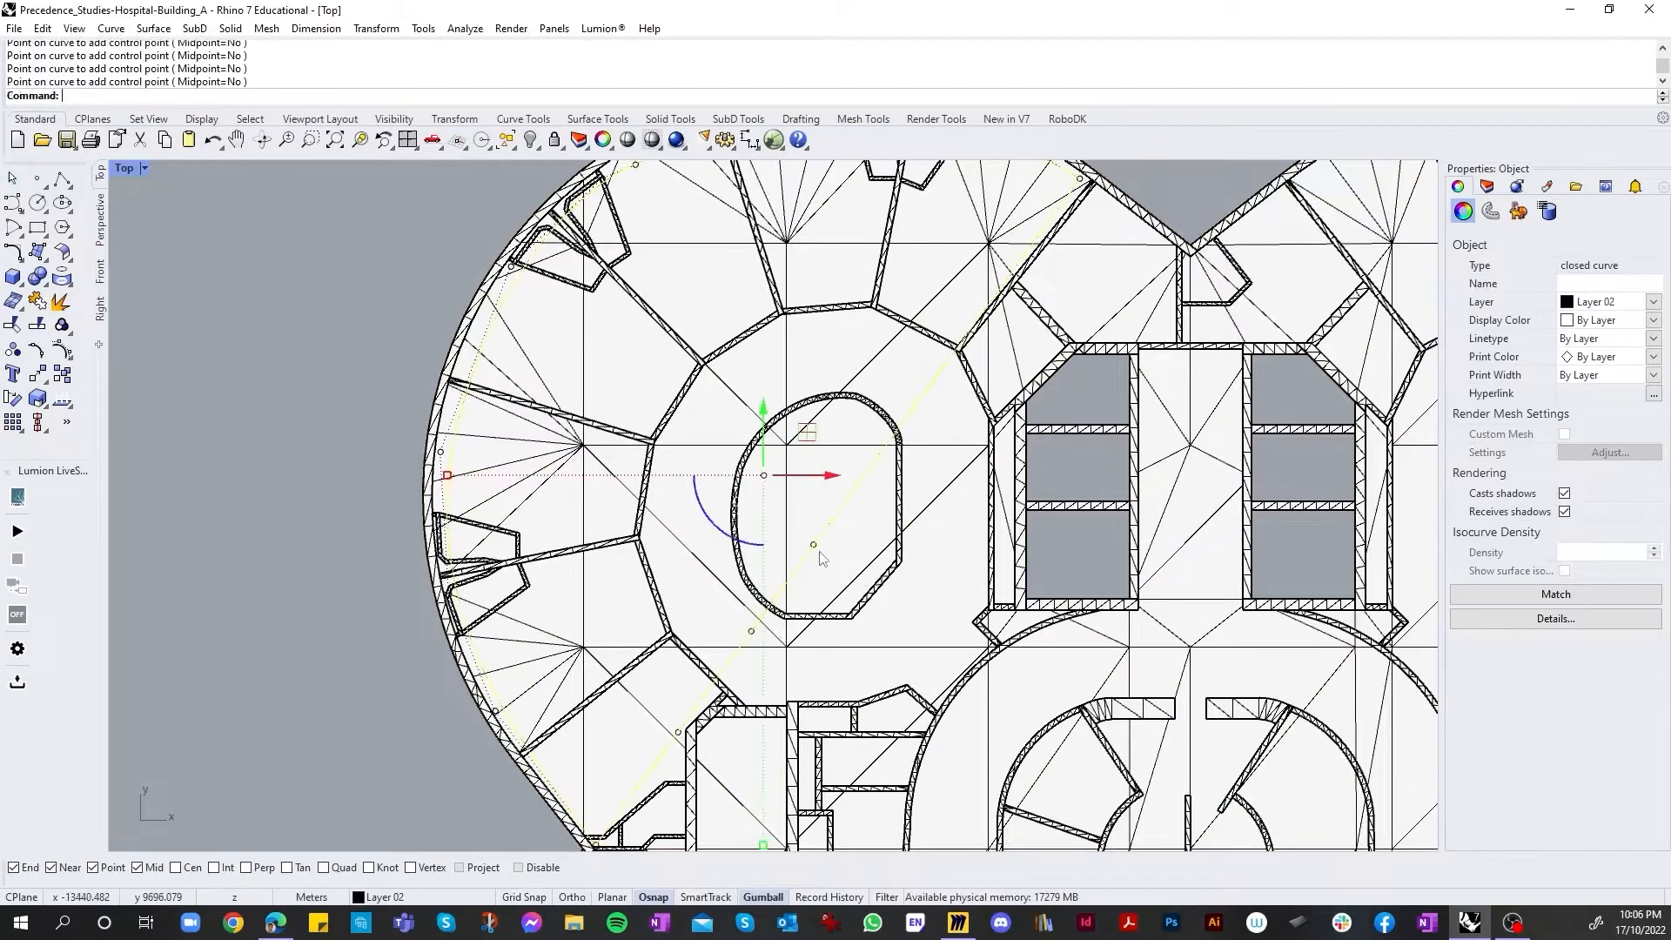
Step: Move the three new control points onto the wall corners near the west notch: slanted partition's bend, its junction with the vertical wall, and that wall's chamfer
left_click(678, 732)
left_click_drag(678, 732, 655, 783)
scroll(659, 781, "up", 3)
scroll(654, 784, "up", 2)
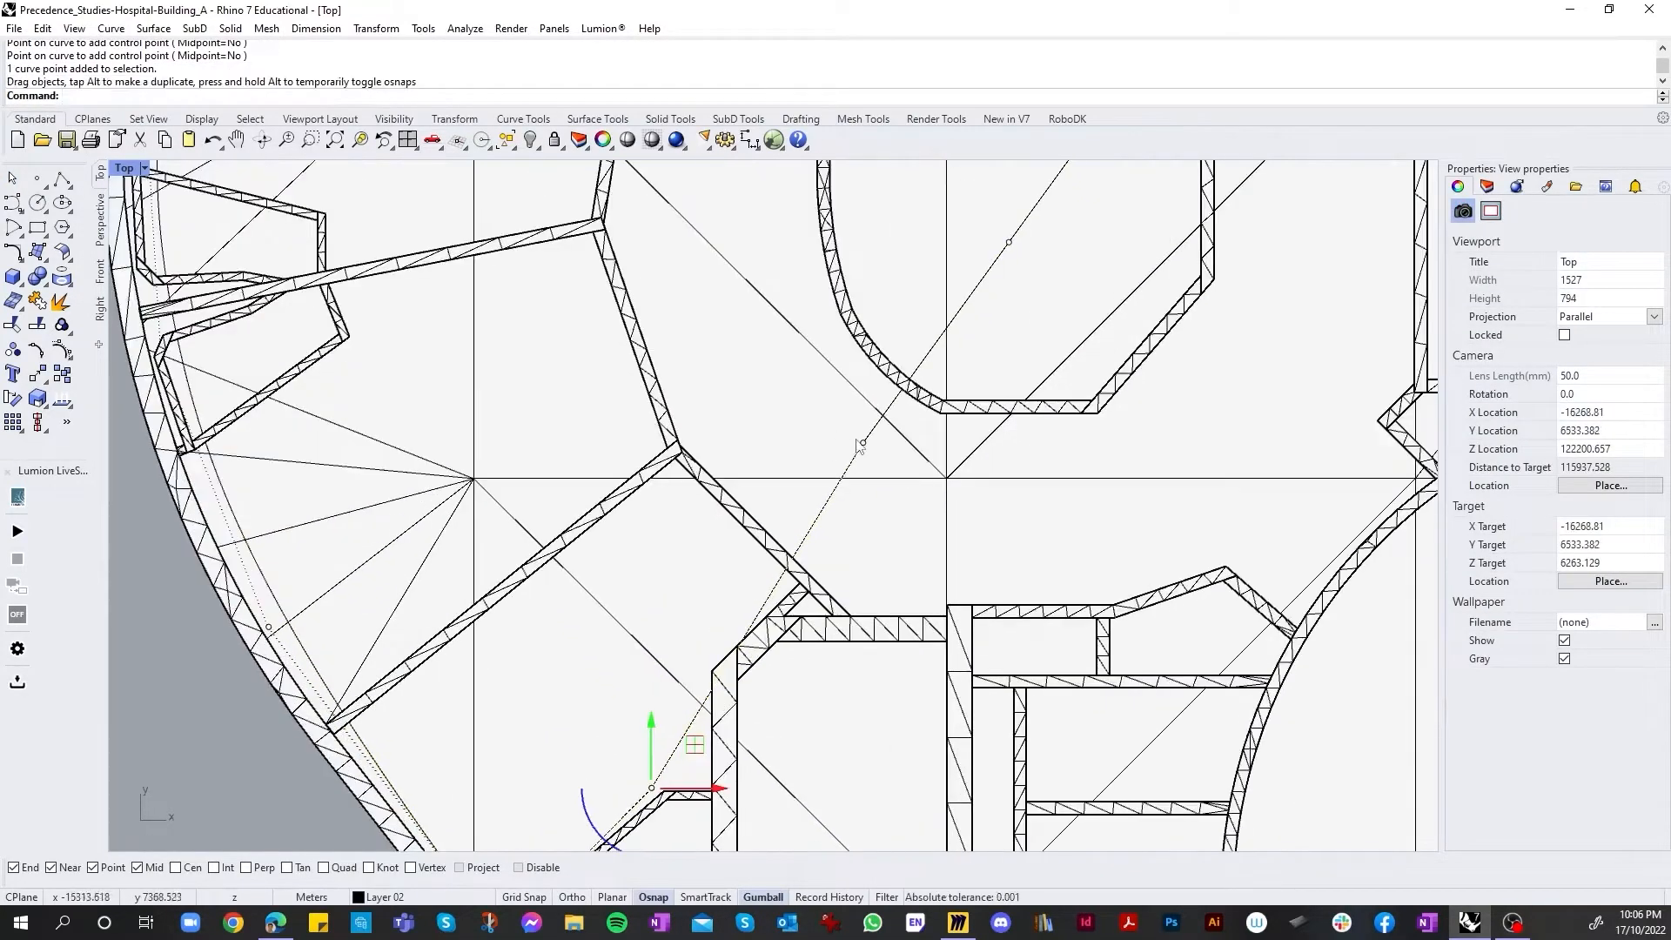
left_click_drag(863, 442, 705, 786)
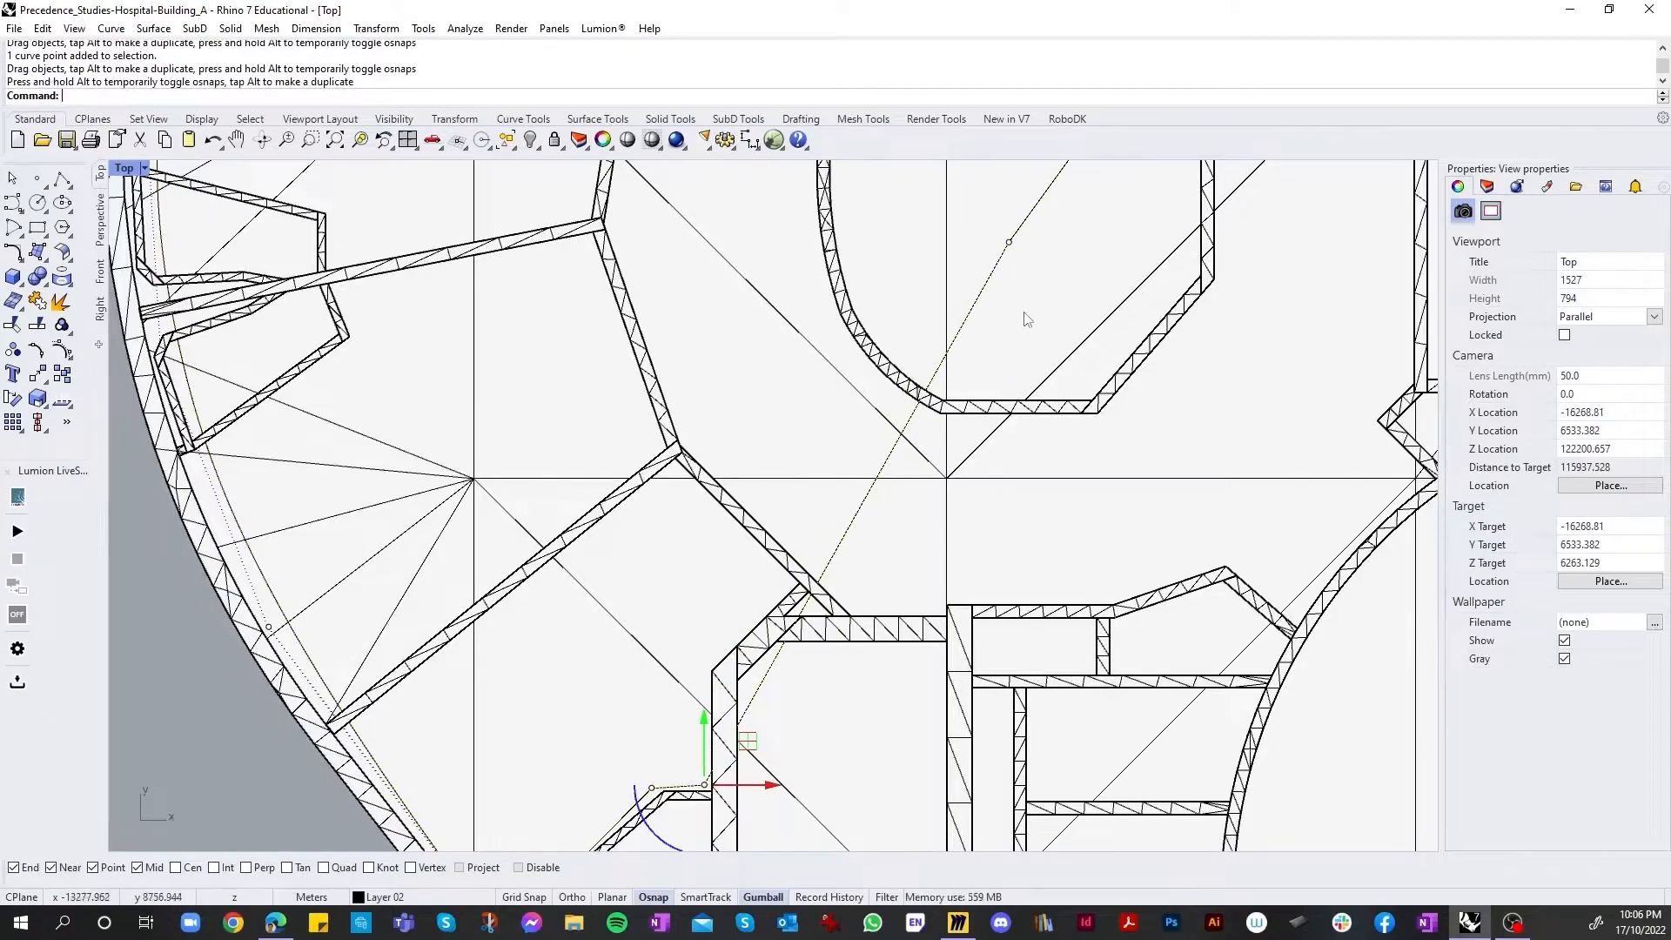
left_click_drag(1009, 242, 706, 665)
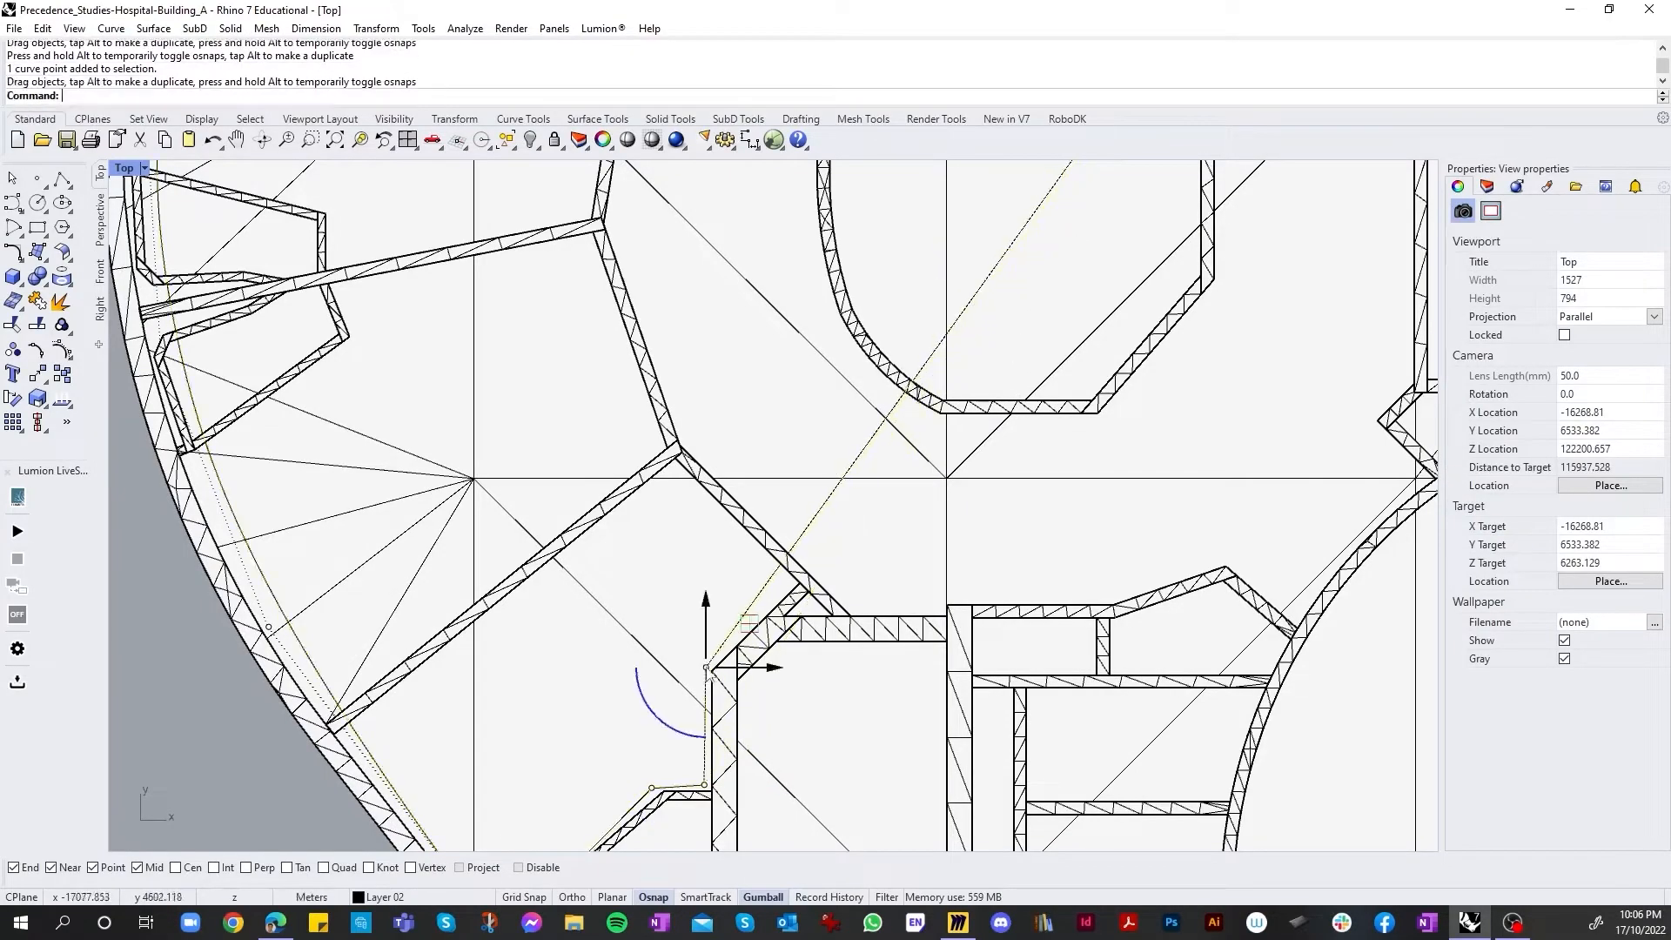
Step: Reselect the closed curve and insert one more control point on its diagonal side, just northeast of the chamfered wall corner
scroll(709, 664, "down", 5)
scroll(784, 581, "up", 4)
scroll(792, 575, "down", 4)
scroll(823, 560, "up", 4)
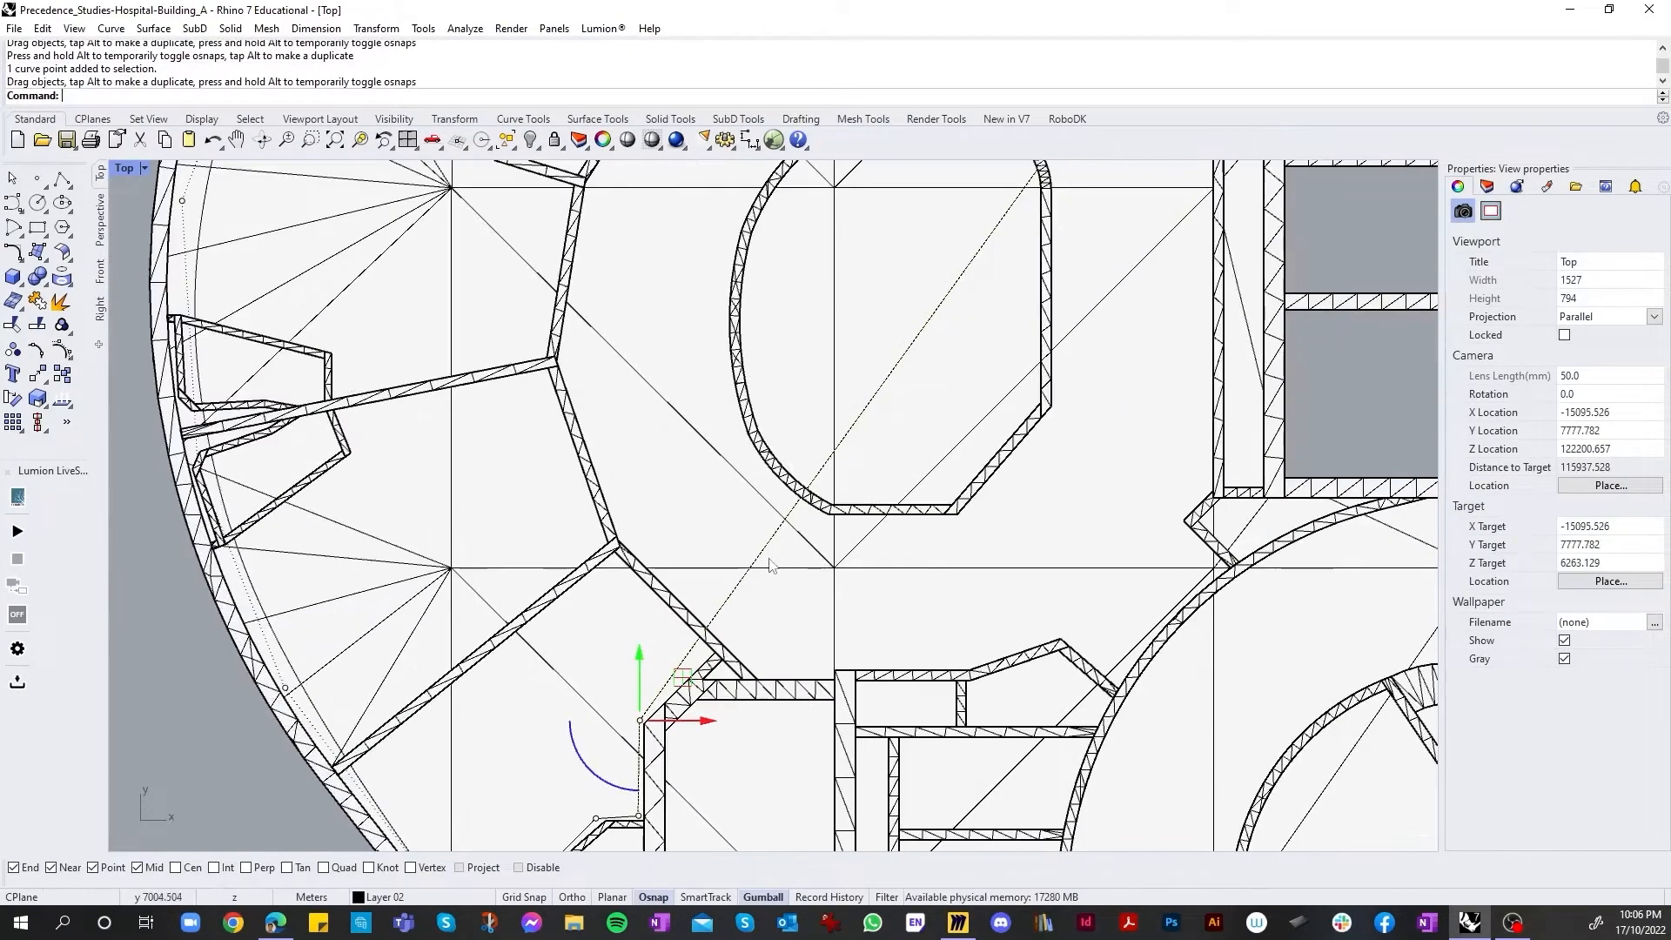
scroll(775, 568, "down", 6)
scroll(782, 581, "down", 2)
scroll(828, 457, "up", 4)
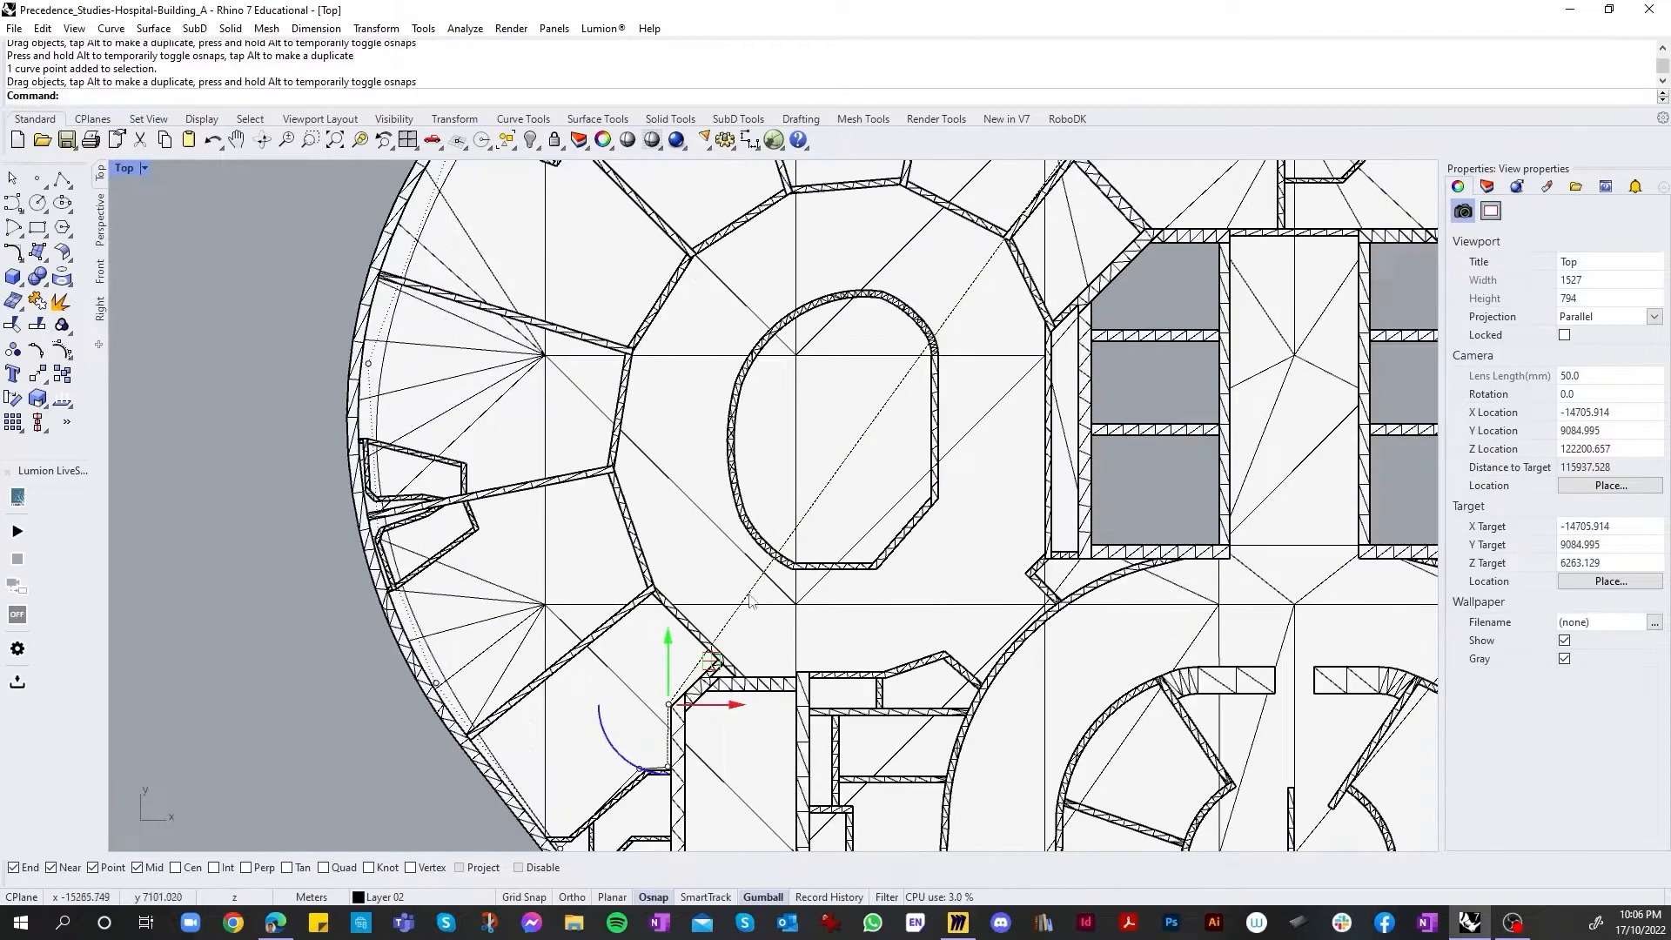
right_click(769, 519)
left_click(714, 644)
left_click(729, 623)
left_click(732, 623)
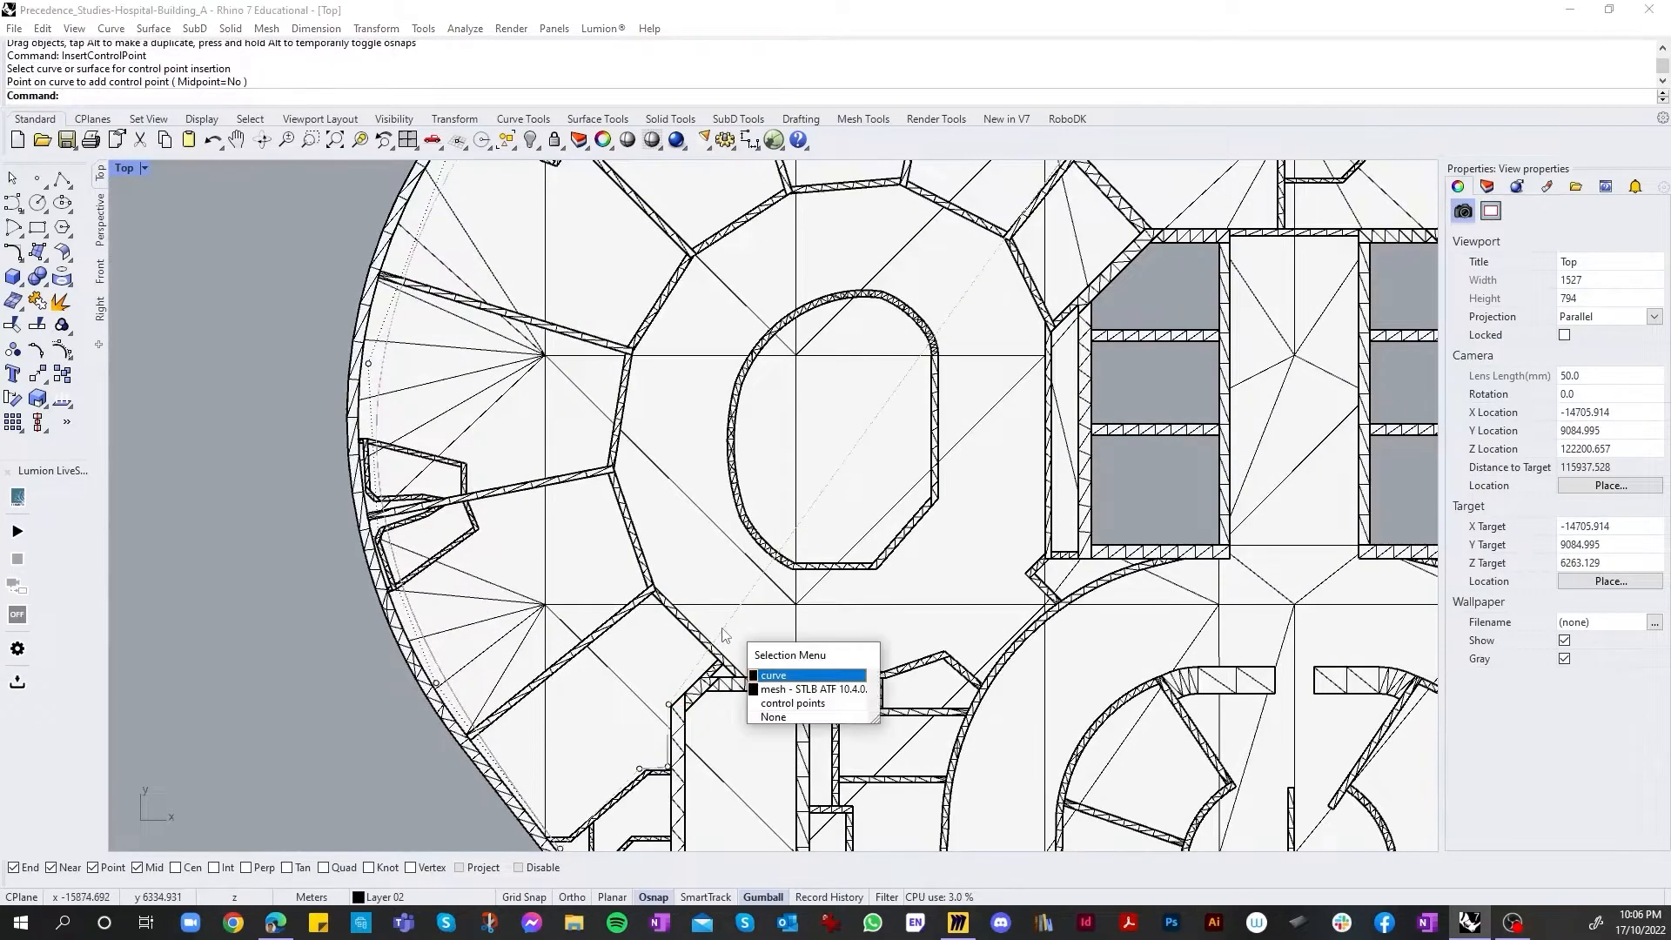
left_click(759, 676)
left_click(731, 621)
right_click(731, 621)
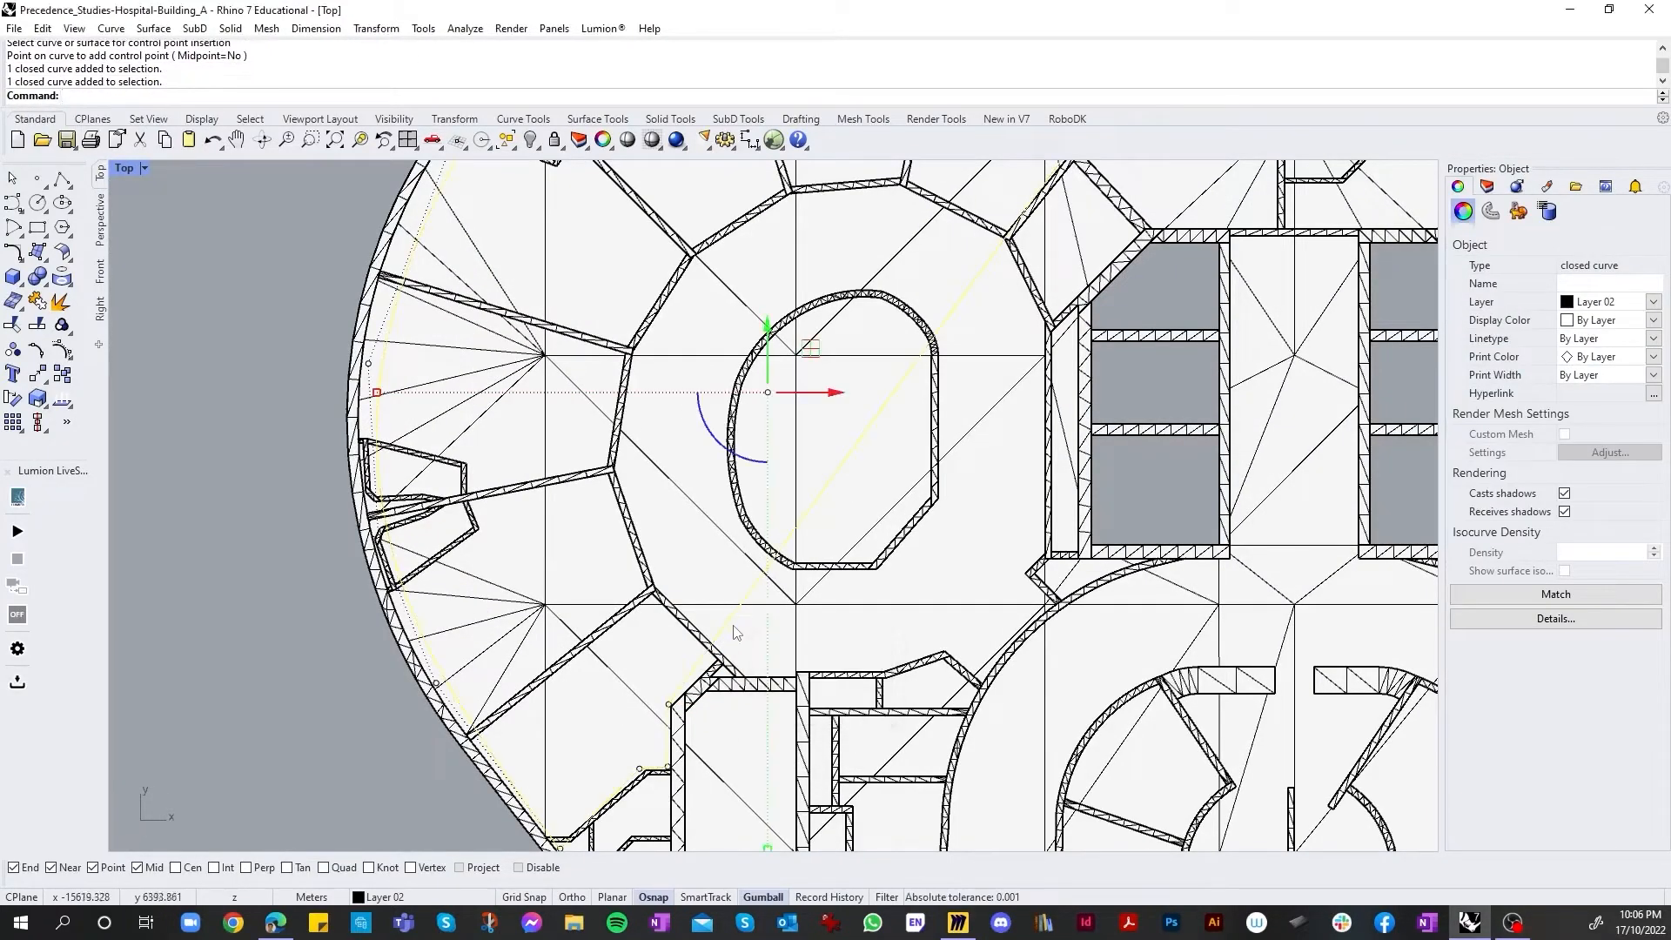
left_click(736, 633)
left_click(783, 668)
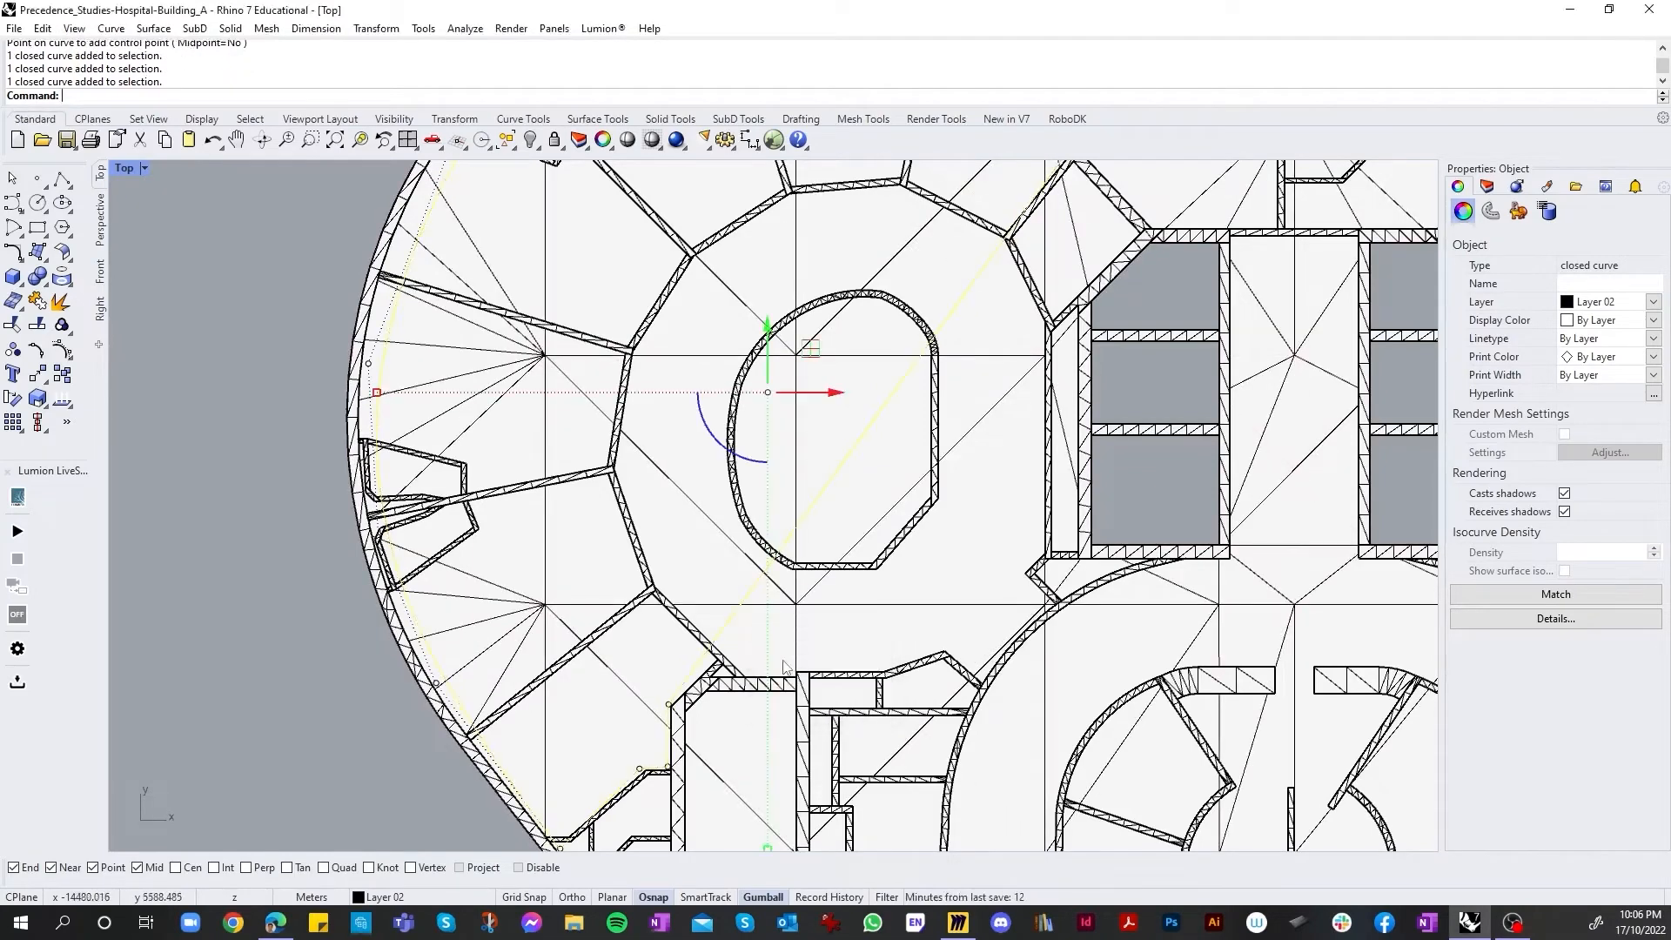
right_click(737, 609)
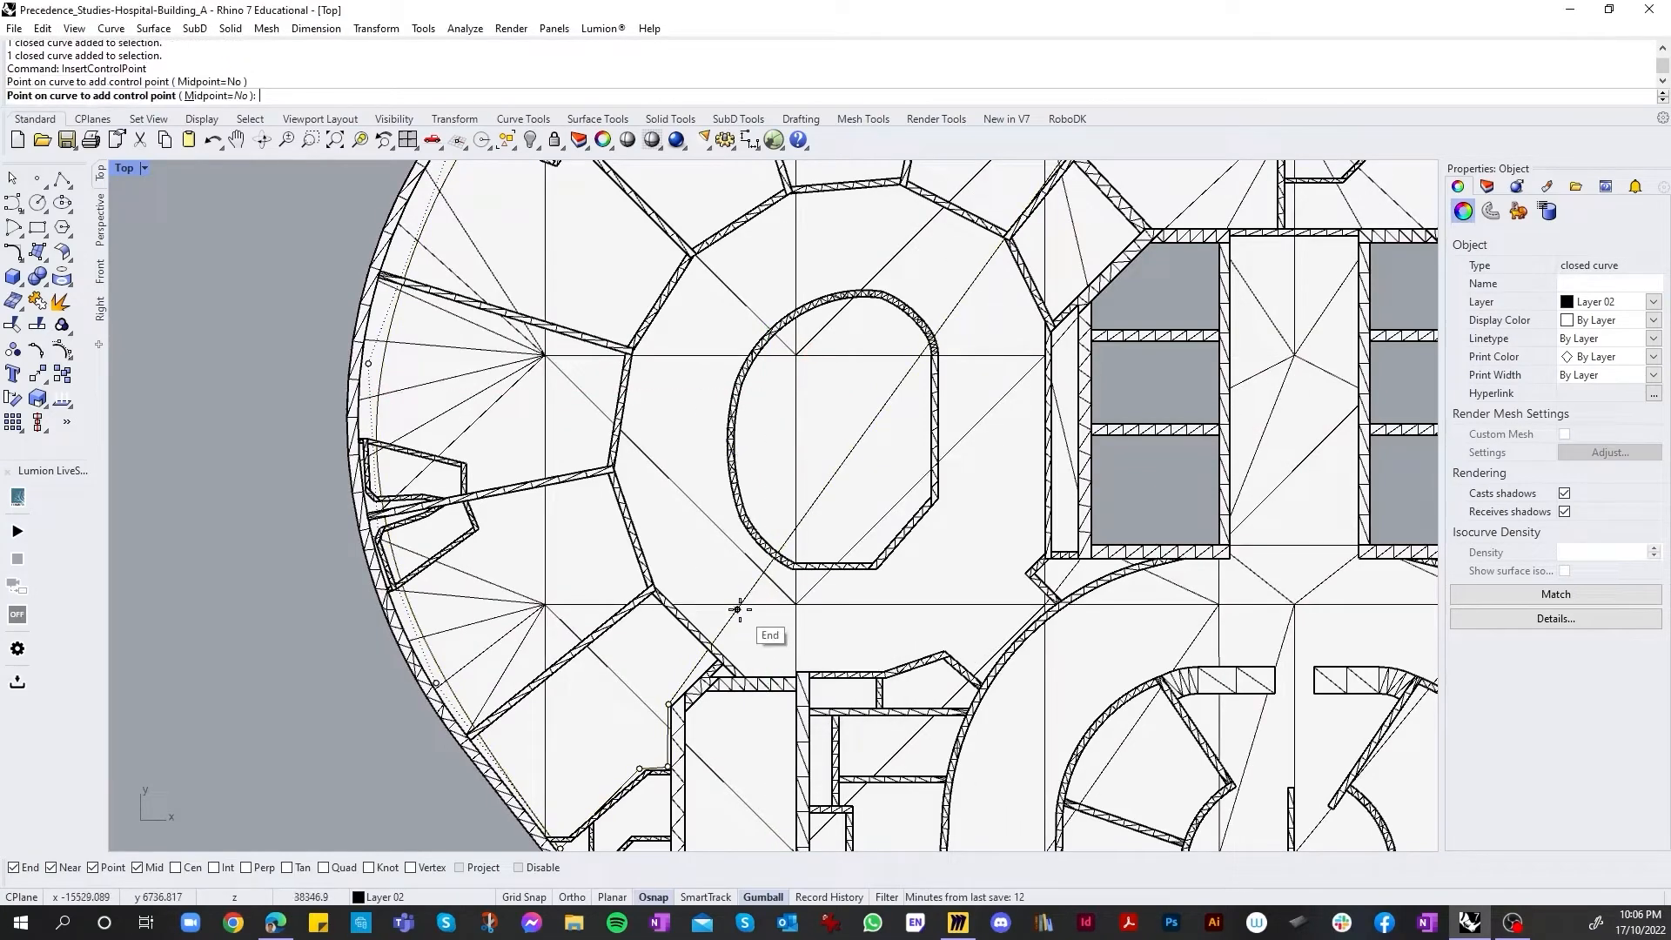
right_click(740, 609)
Step: Move the new control point onto the corner where the ring partition meets the chamfered wall
scroll(739, 609, "up", 2)
left_click_drag(739, 609, 702, 623)
scroll(712, 730, "up", 6)
scroll(702, 613, "up", 4)
scroll(688, 616, "down", 2)
scroll(709, 617, "down", 3)
Step: Try to insert a series of control points along the remaining diagonal side, from the chamfered wall across the oval room toward the north notch
right_click(719, 612)
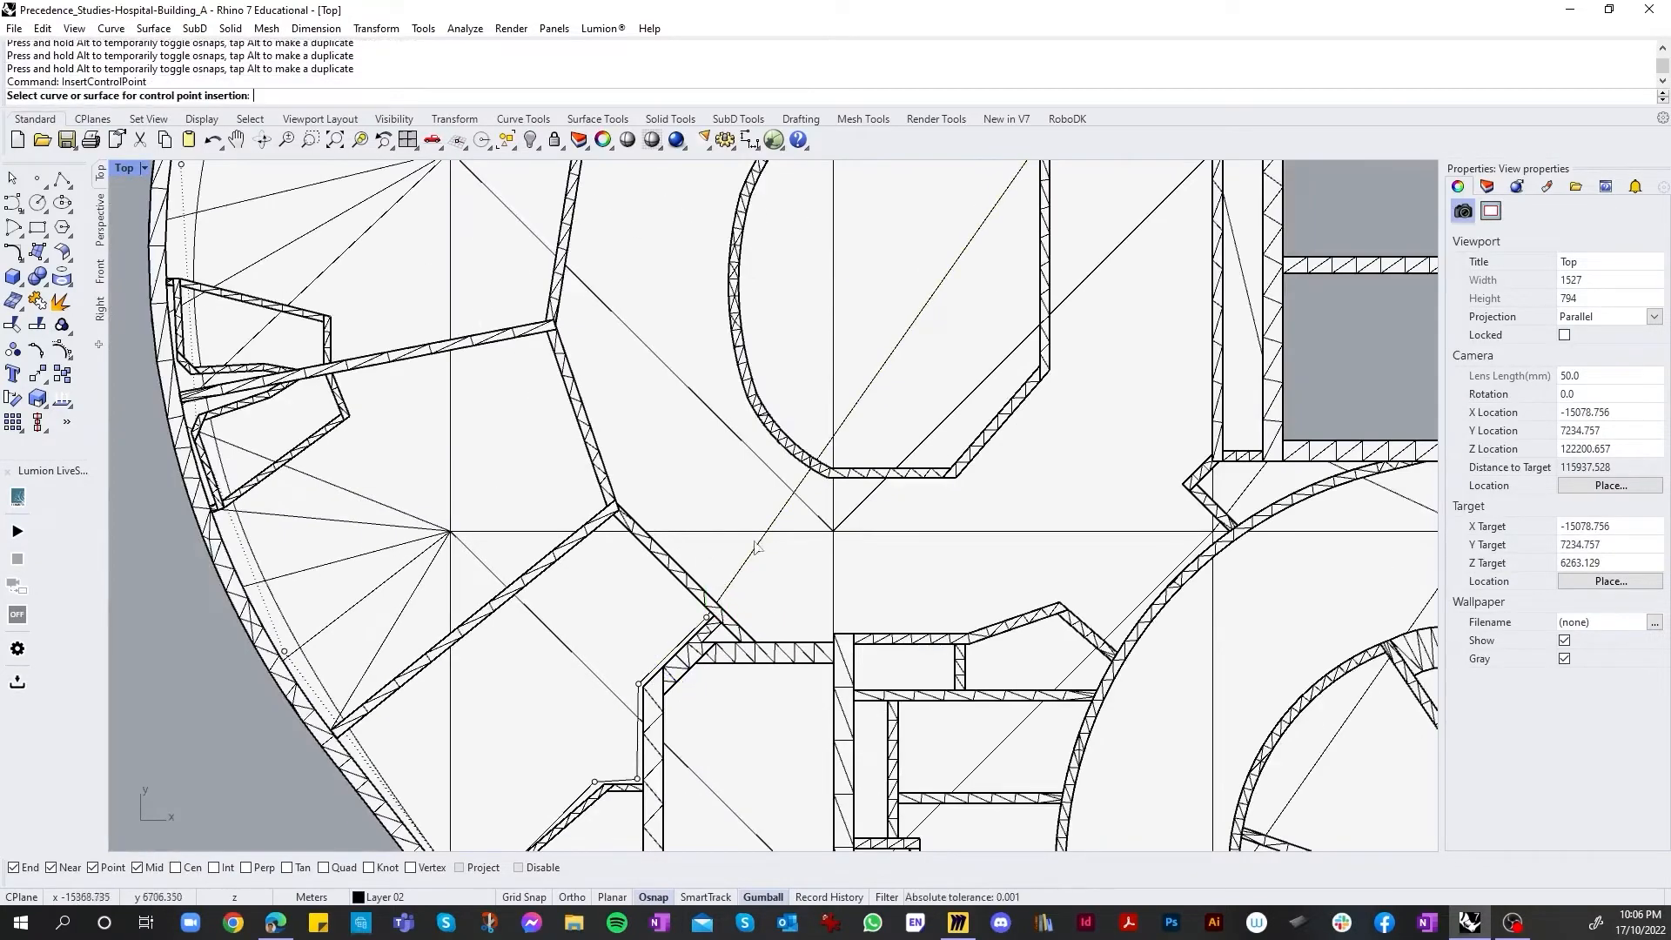
left_click(734, 578)
left_click(771, 526)
left_click(843, 424)
scroll(840, 435, "down", 5)
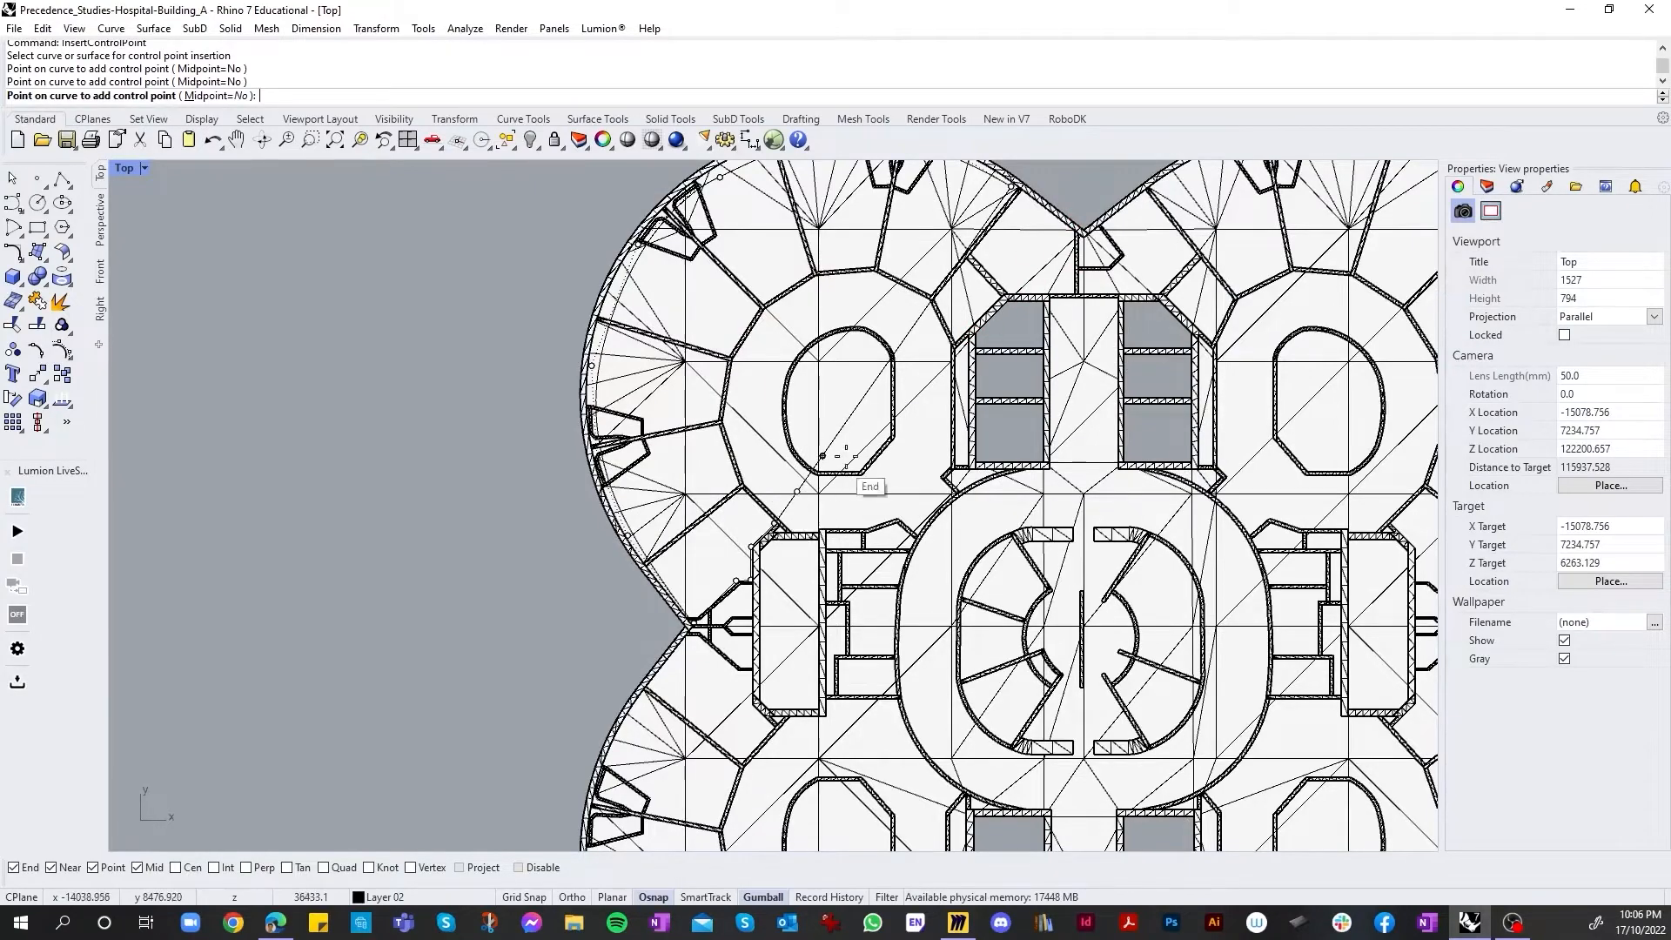
scroll(846, 457, "up", 6)
left_click(834, 415)
left_click(867, 364)
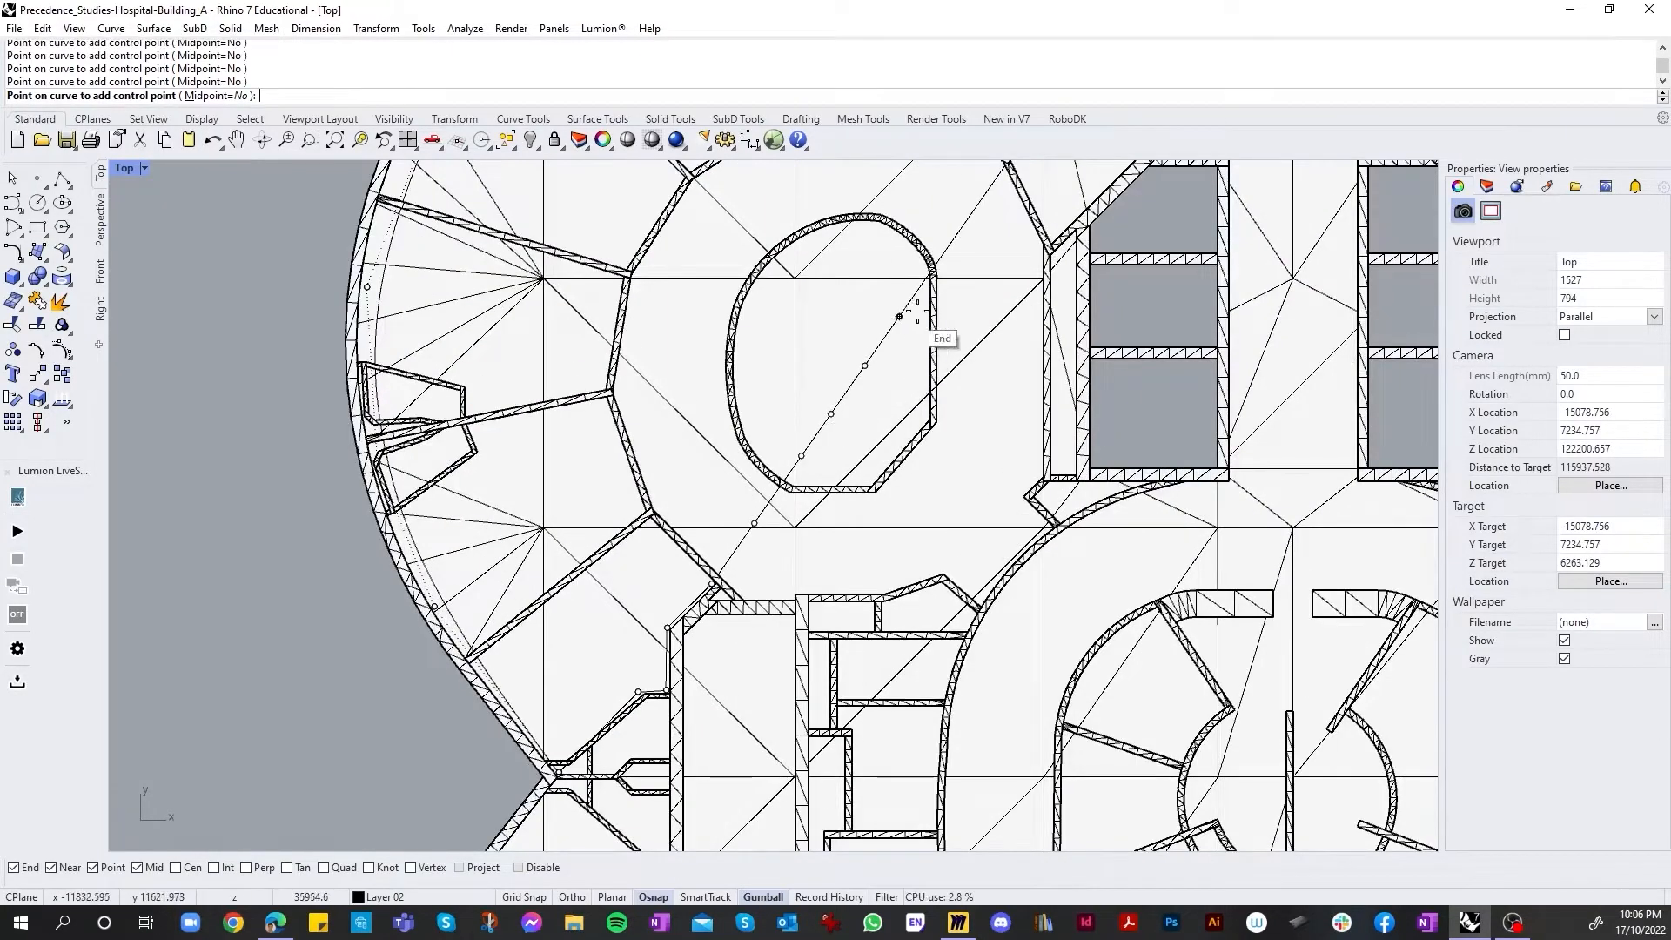
scroll(897, 331, "down", 2)
left_click(907, 304)
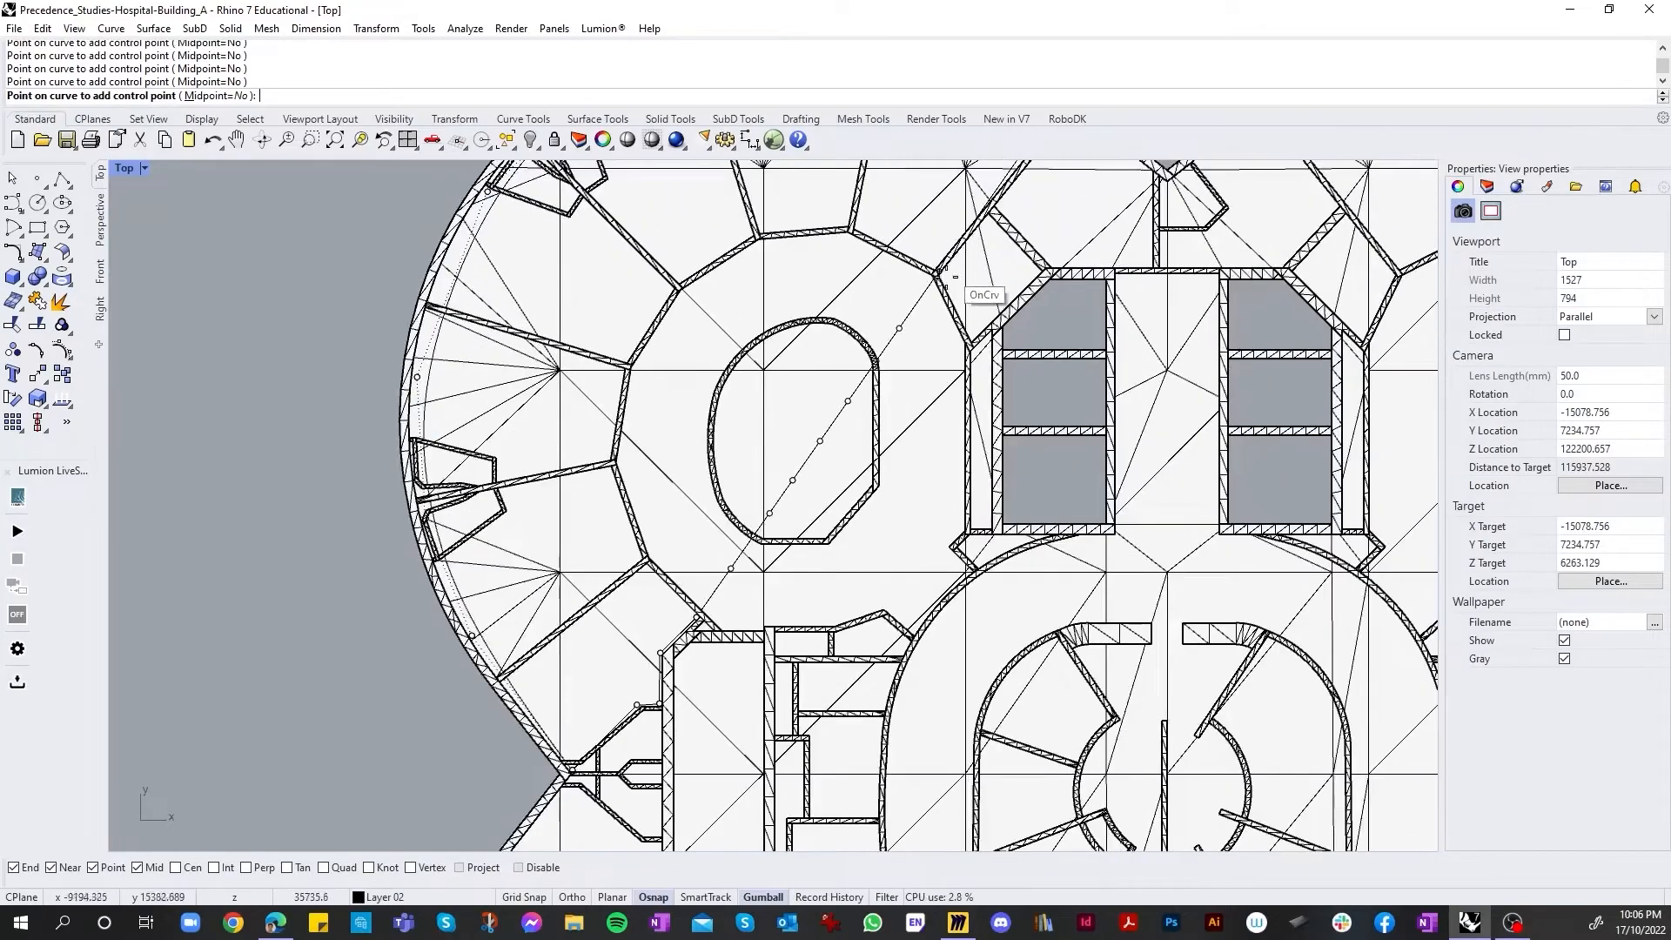
scroll(927, 292, "down", 2)
scroll(945, 278, "up", 4)
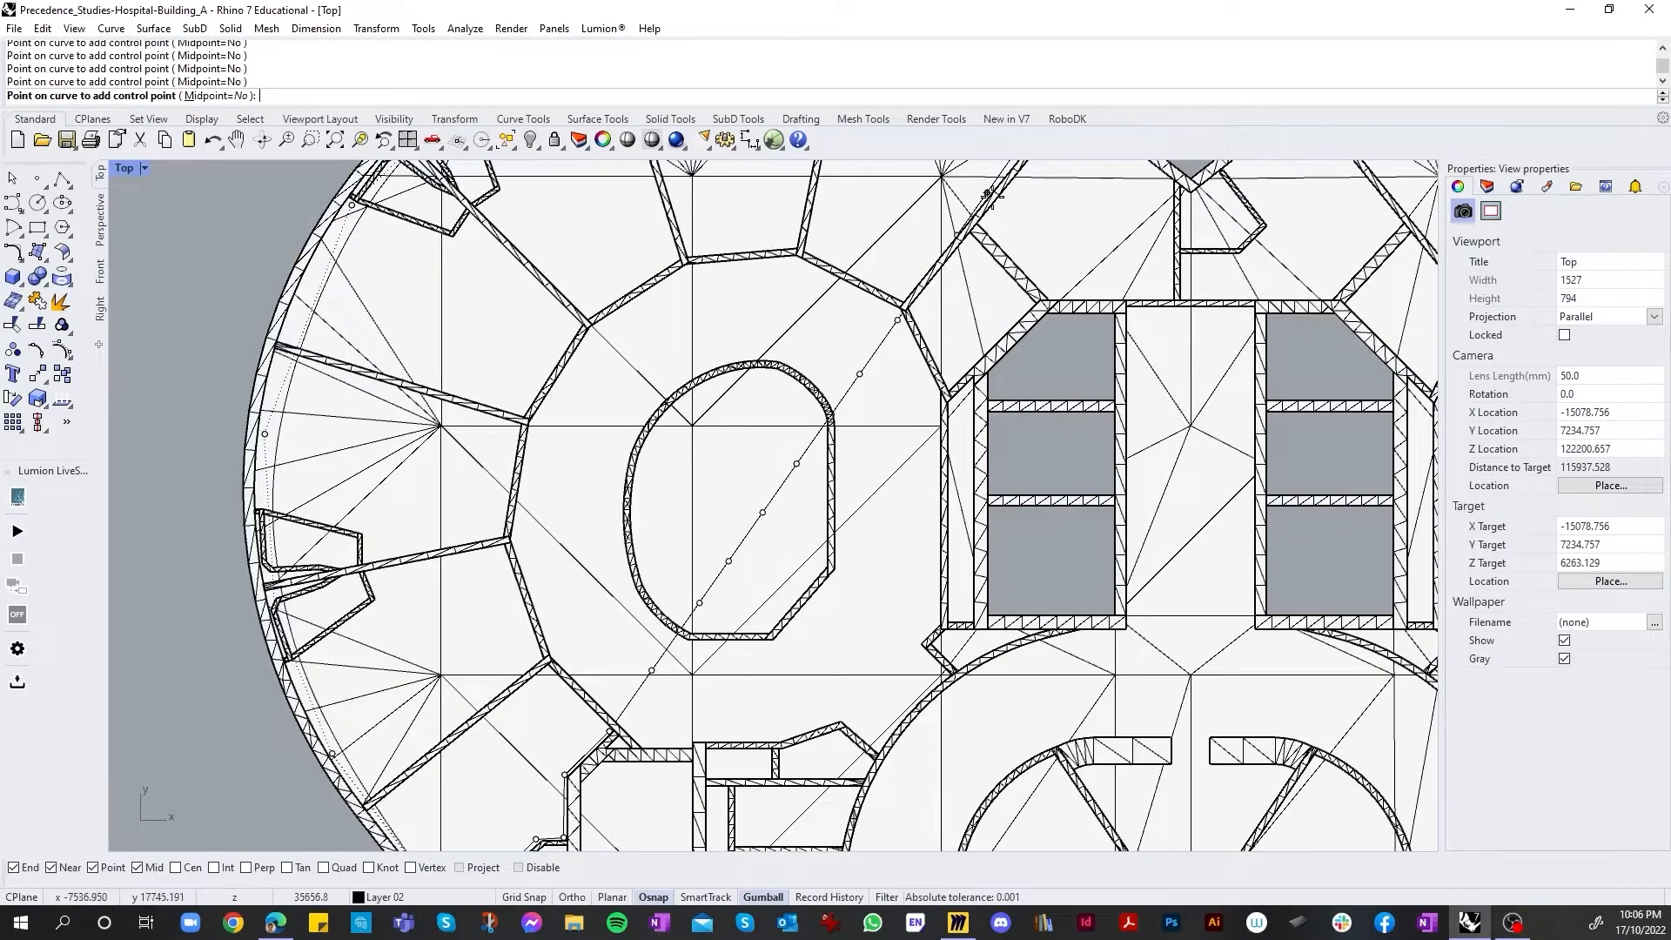
scroll(676, 383, "down", 3)
left_click(12, 180)
Step: Insert a row of control points on the curve's remaining diagonal side, across the oval room up to the northeast ring wall, with InsertControlPoint
scroll(592, 540, "up", 3)
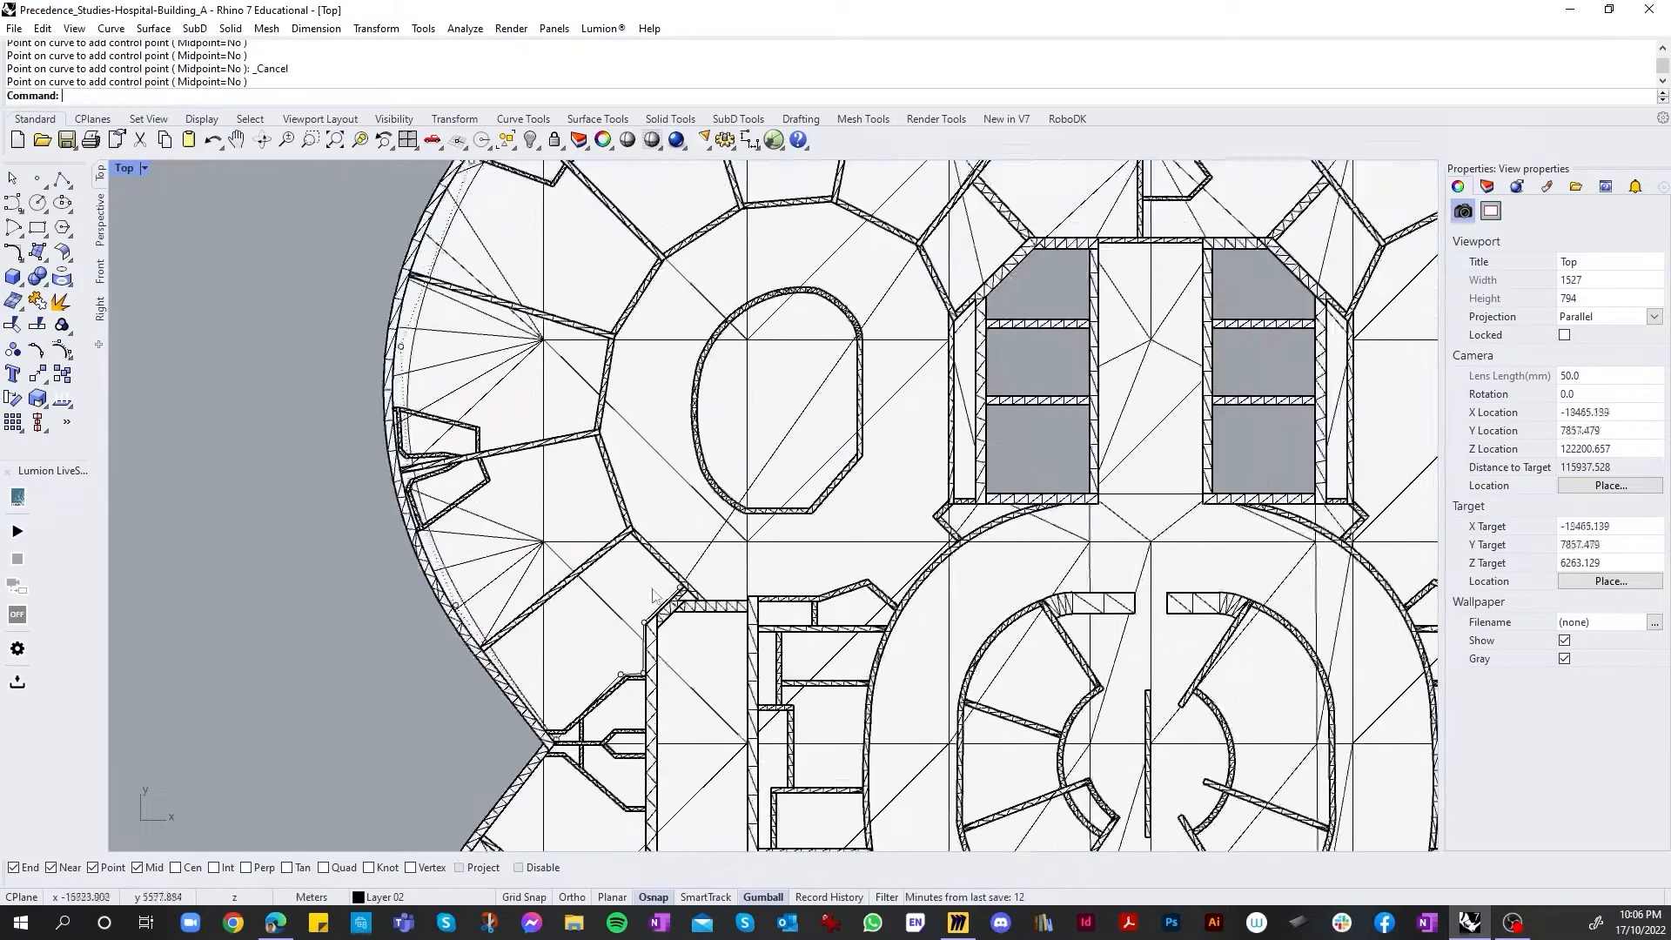
left_click(766, 602)
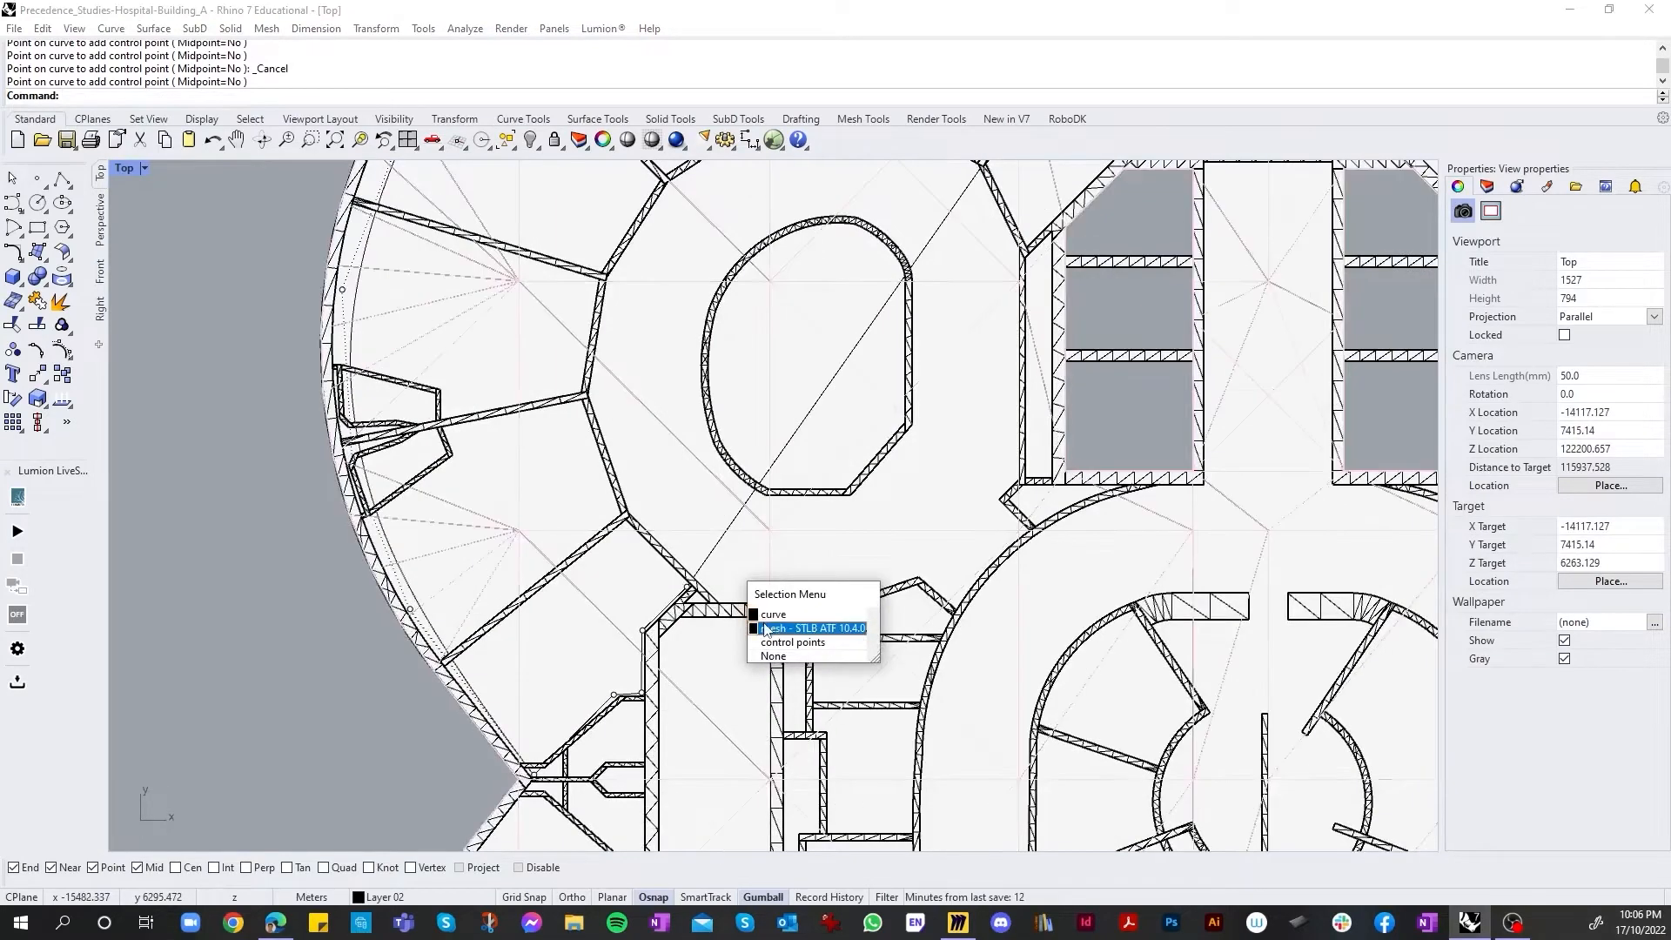
left_click(764, 625)
right_click(342, 687)
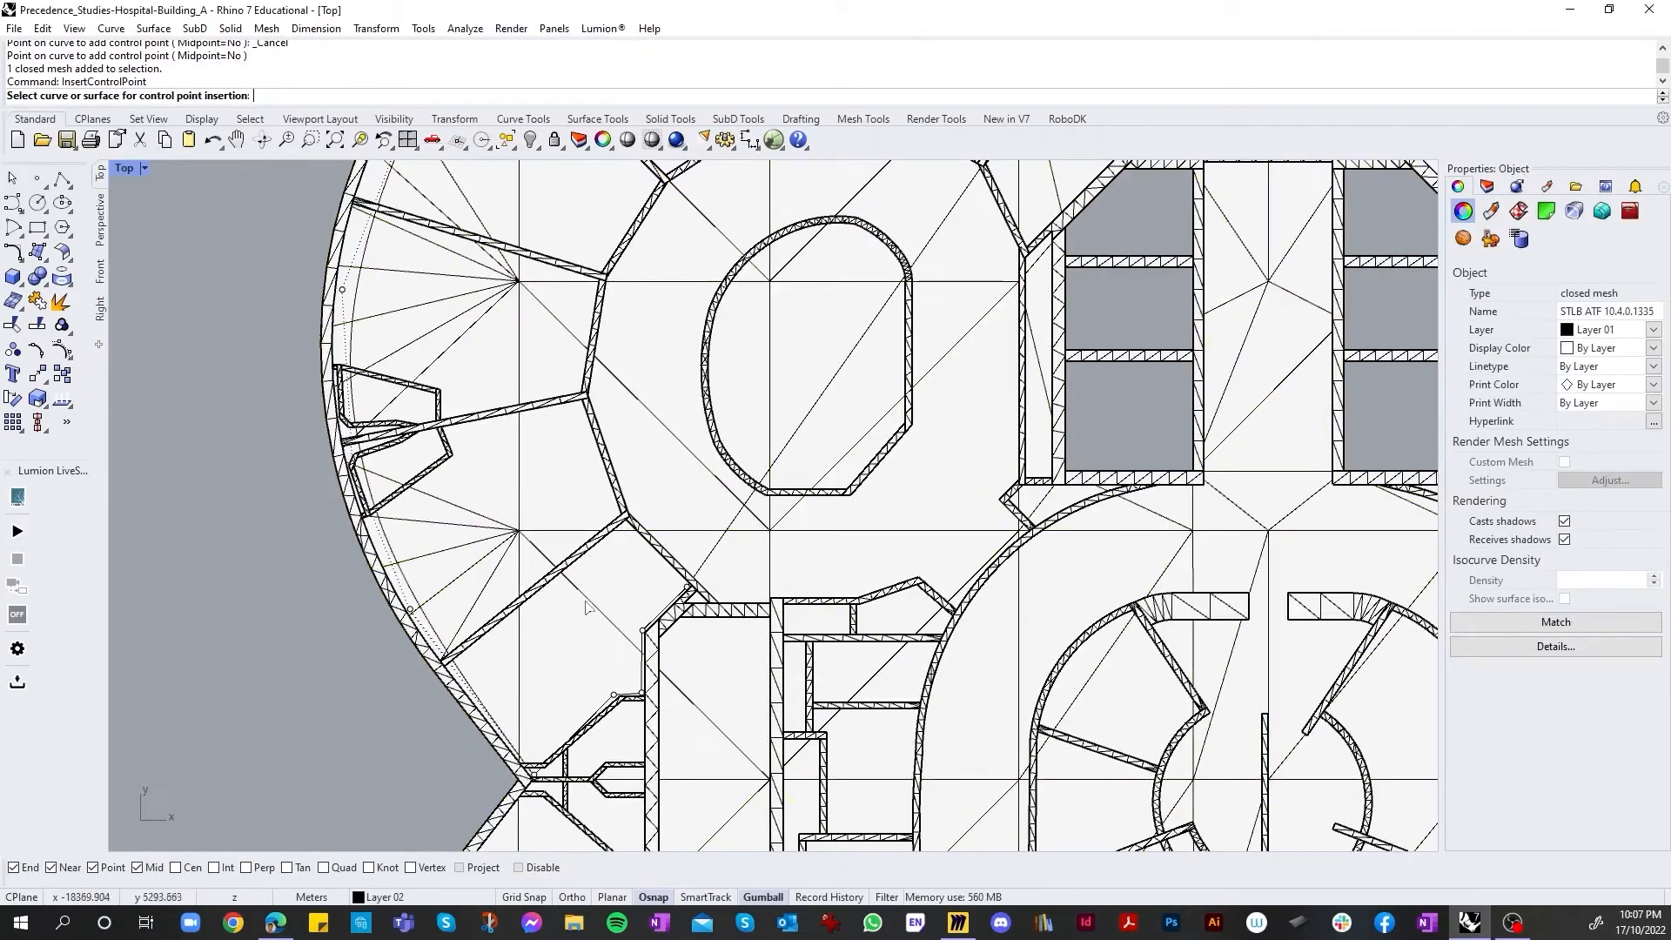
left_click(703, 564)
left_click(720, 540)
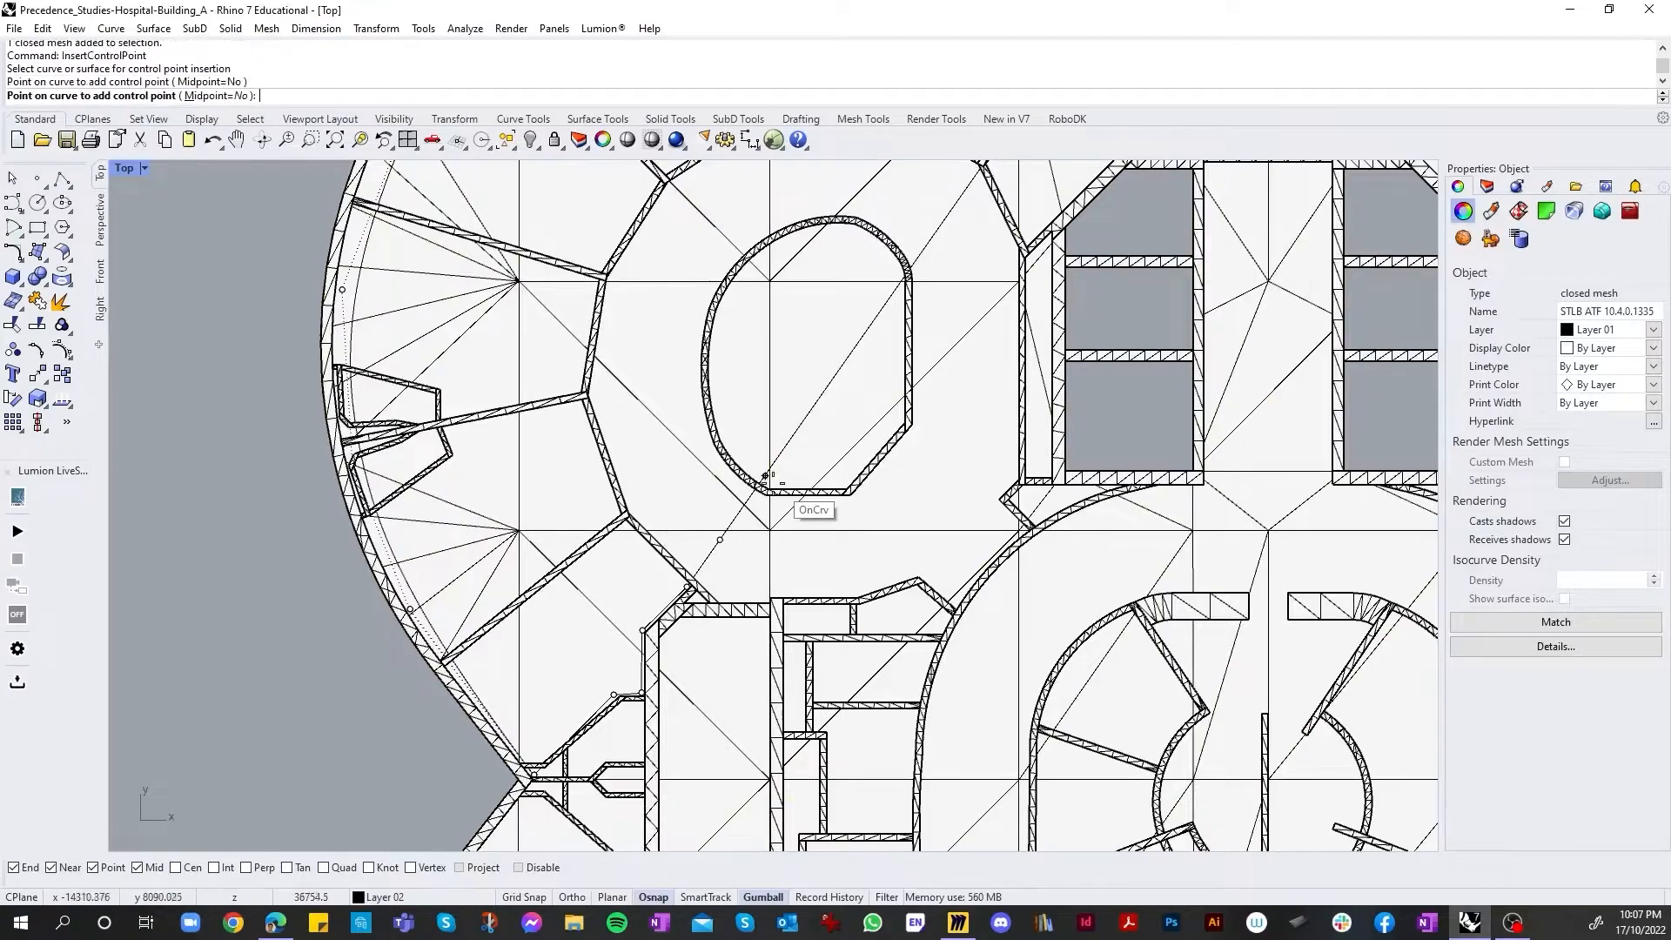
left_click(764, 477)
left_click(794, 438)
left_click(829, 385)
left_click(892, 292)
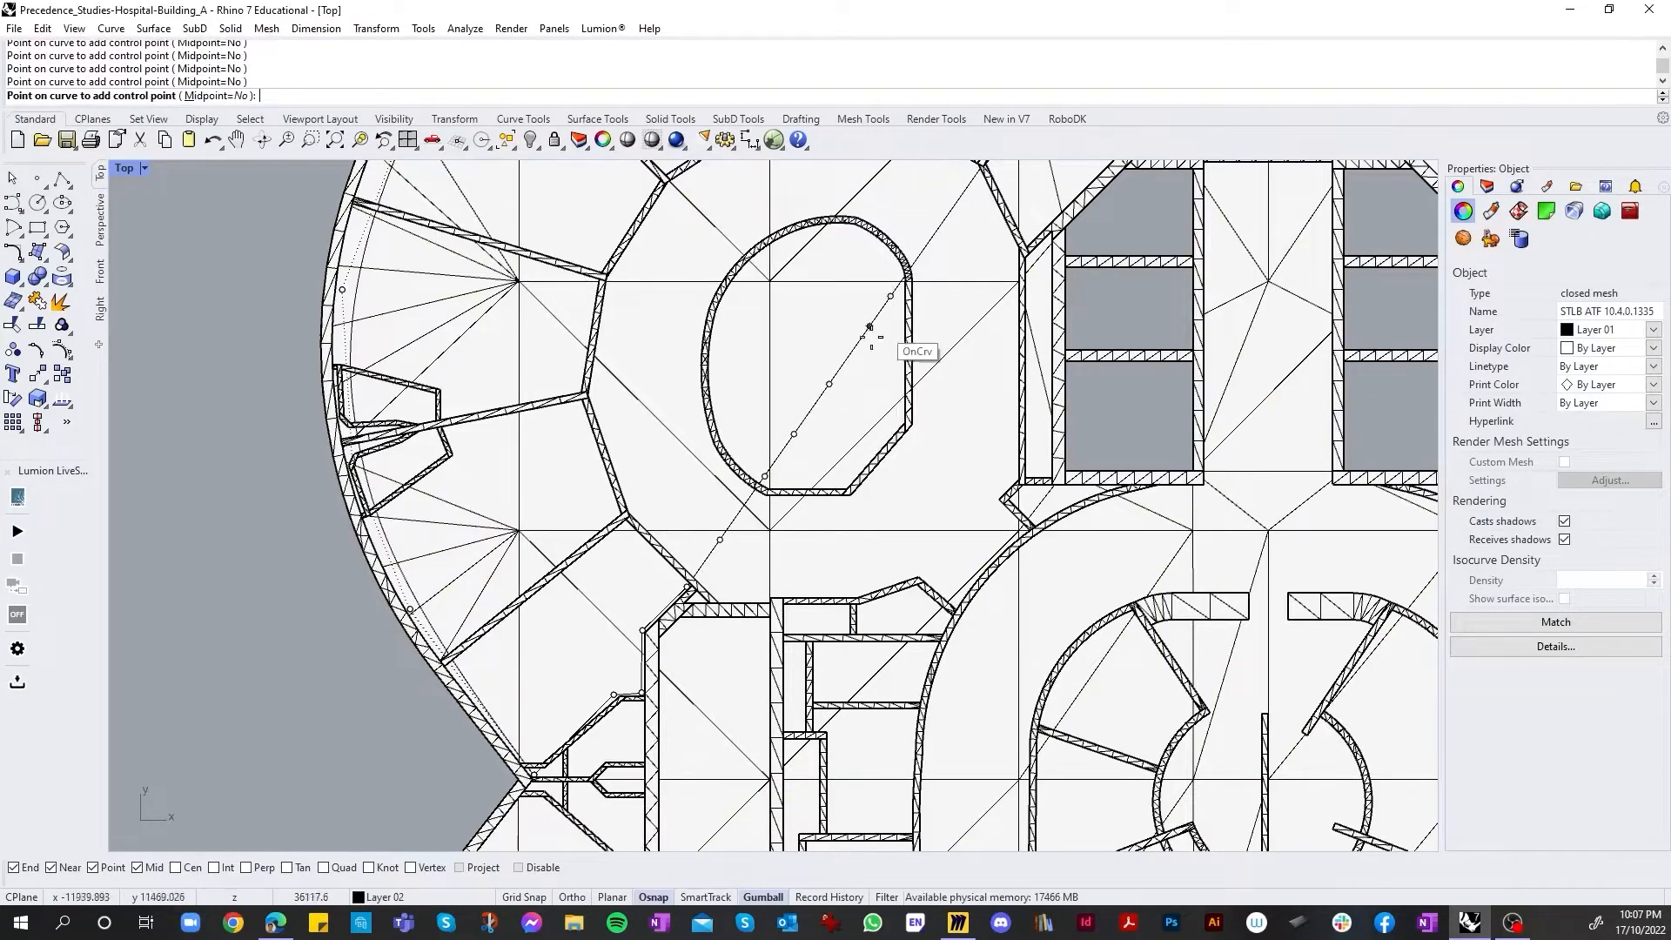
left_click(860, 340)
scroll(932, 300, "down", 3)
scroll(931, 301, "up", 4)
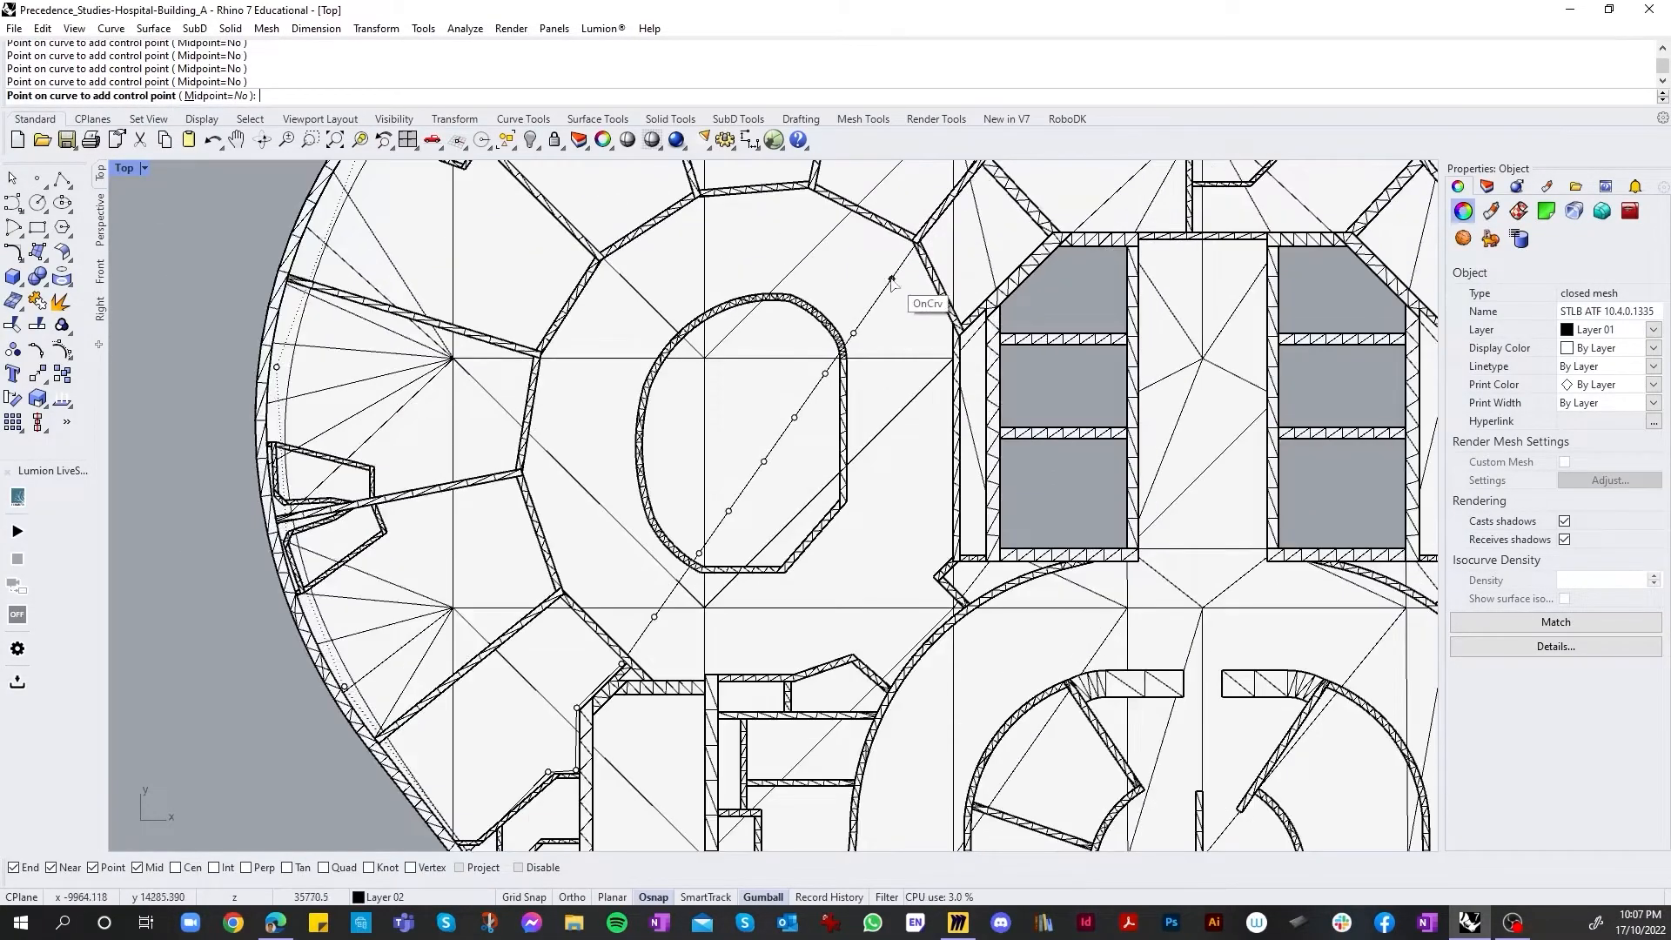
key("Return")
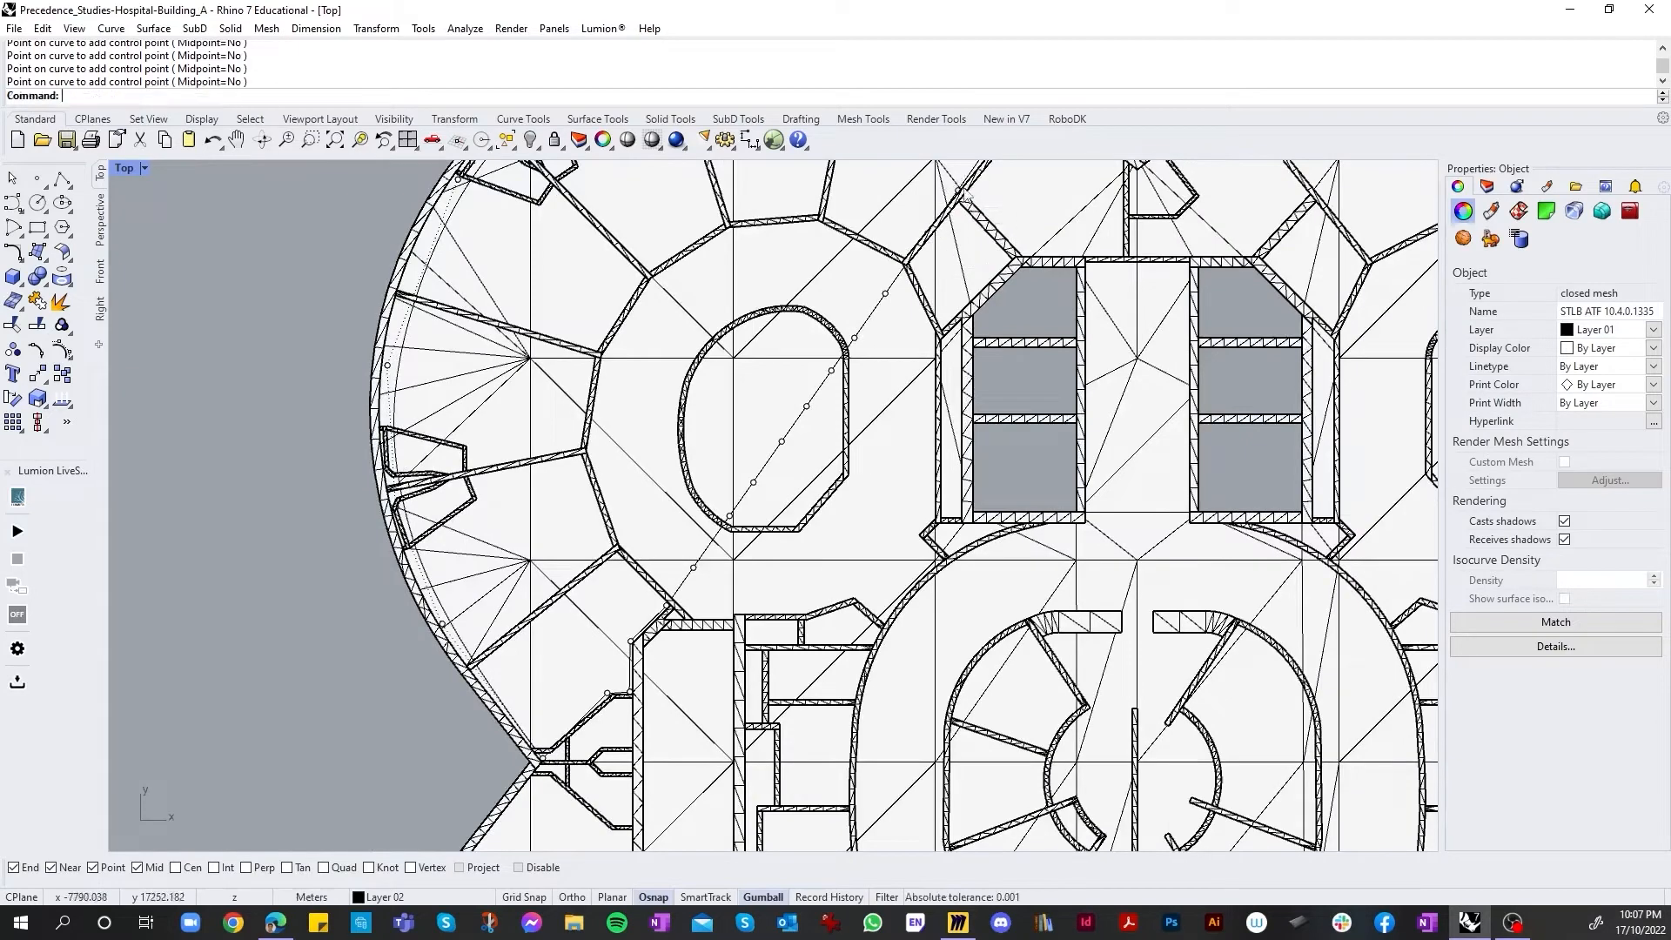
Step: Move the three southernmost control points of the curve's diagonal row onto successive corners of the ring partition's southwest and west sides
scroll(697, 598, "up", 3)
left_click(694, 550)
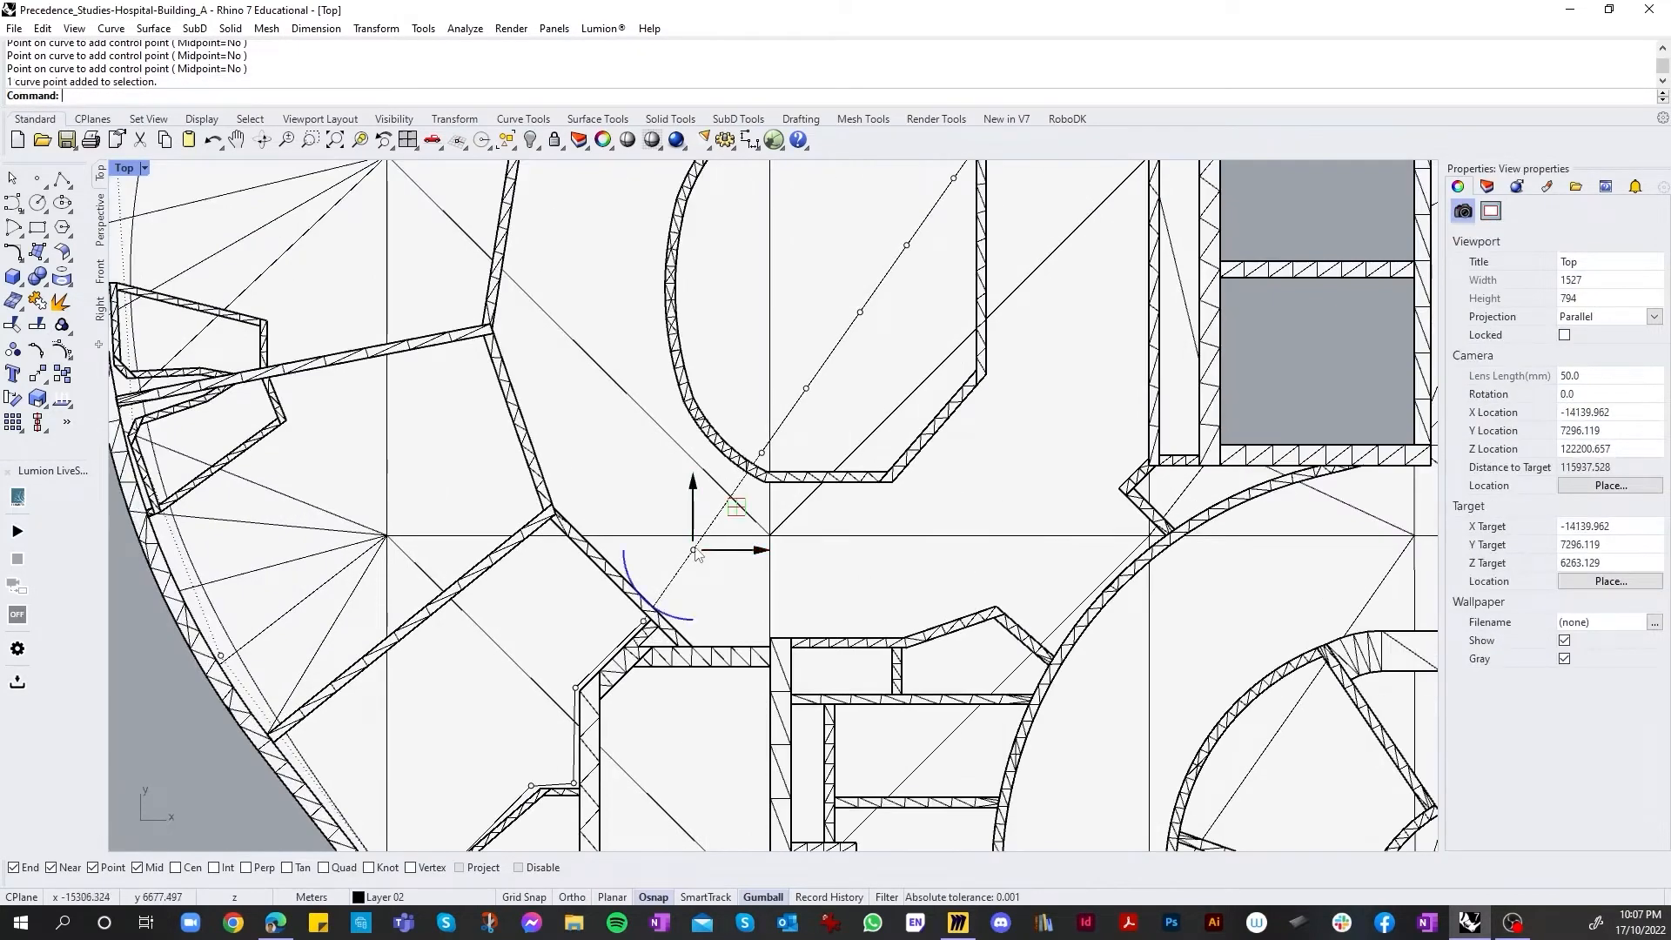
left_click_drag(693, 550, 551, 522)
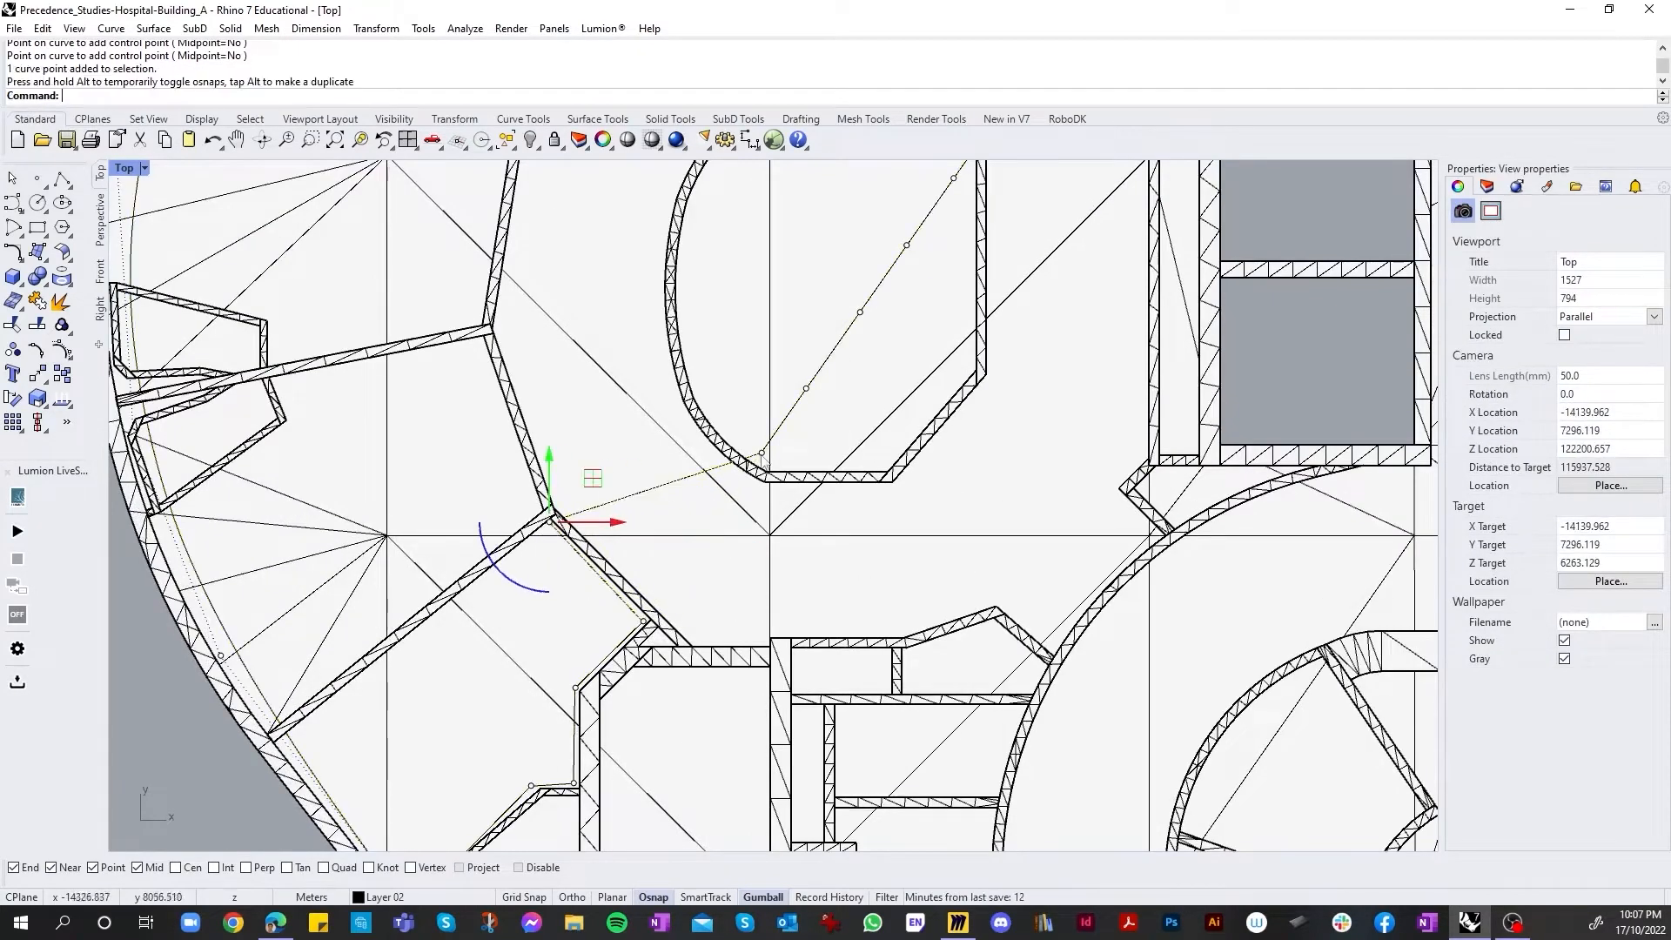
left_click_drag(761, 452, 484, 340)
scroll(527, 402, "down", 10)
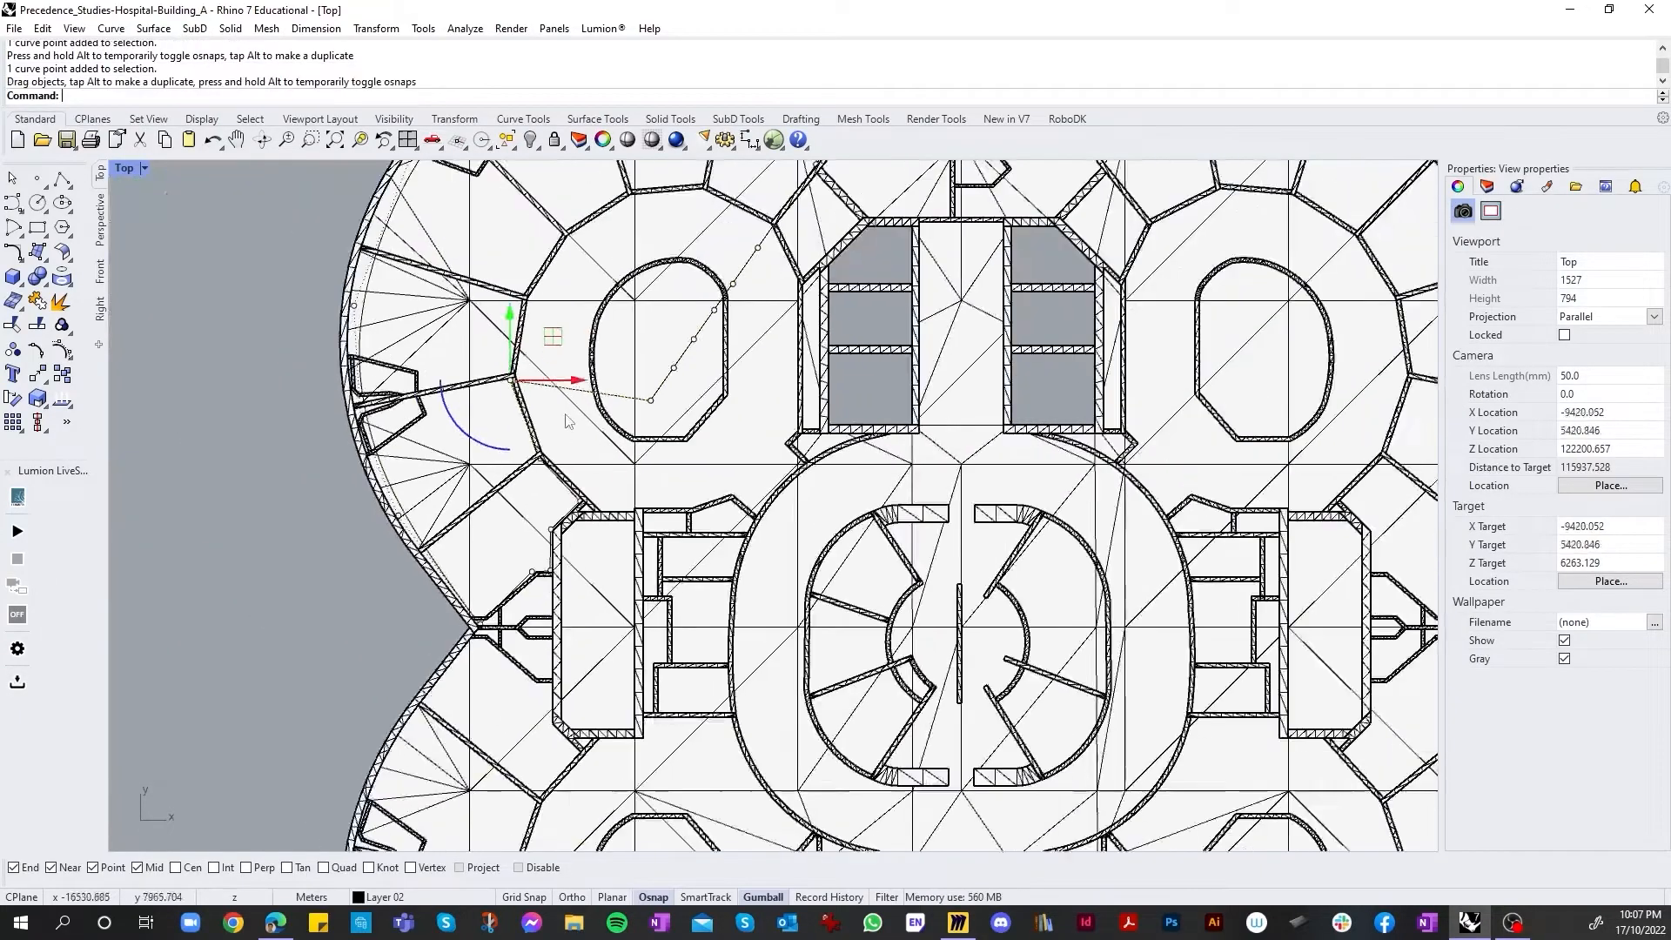
scroll(567, 417, "up", 5)
right_click_drag(566, 417, 743, 700)
scroll(801, 687, "up", 2)
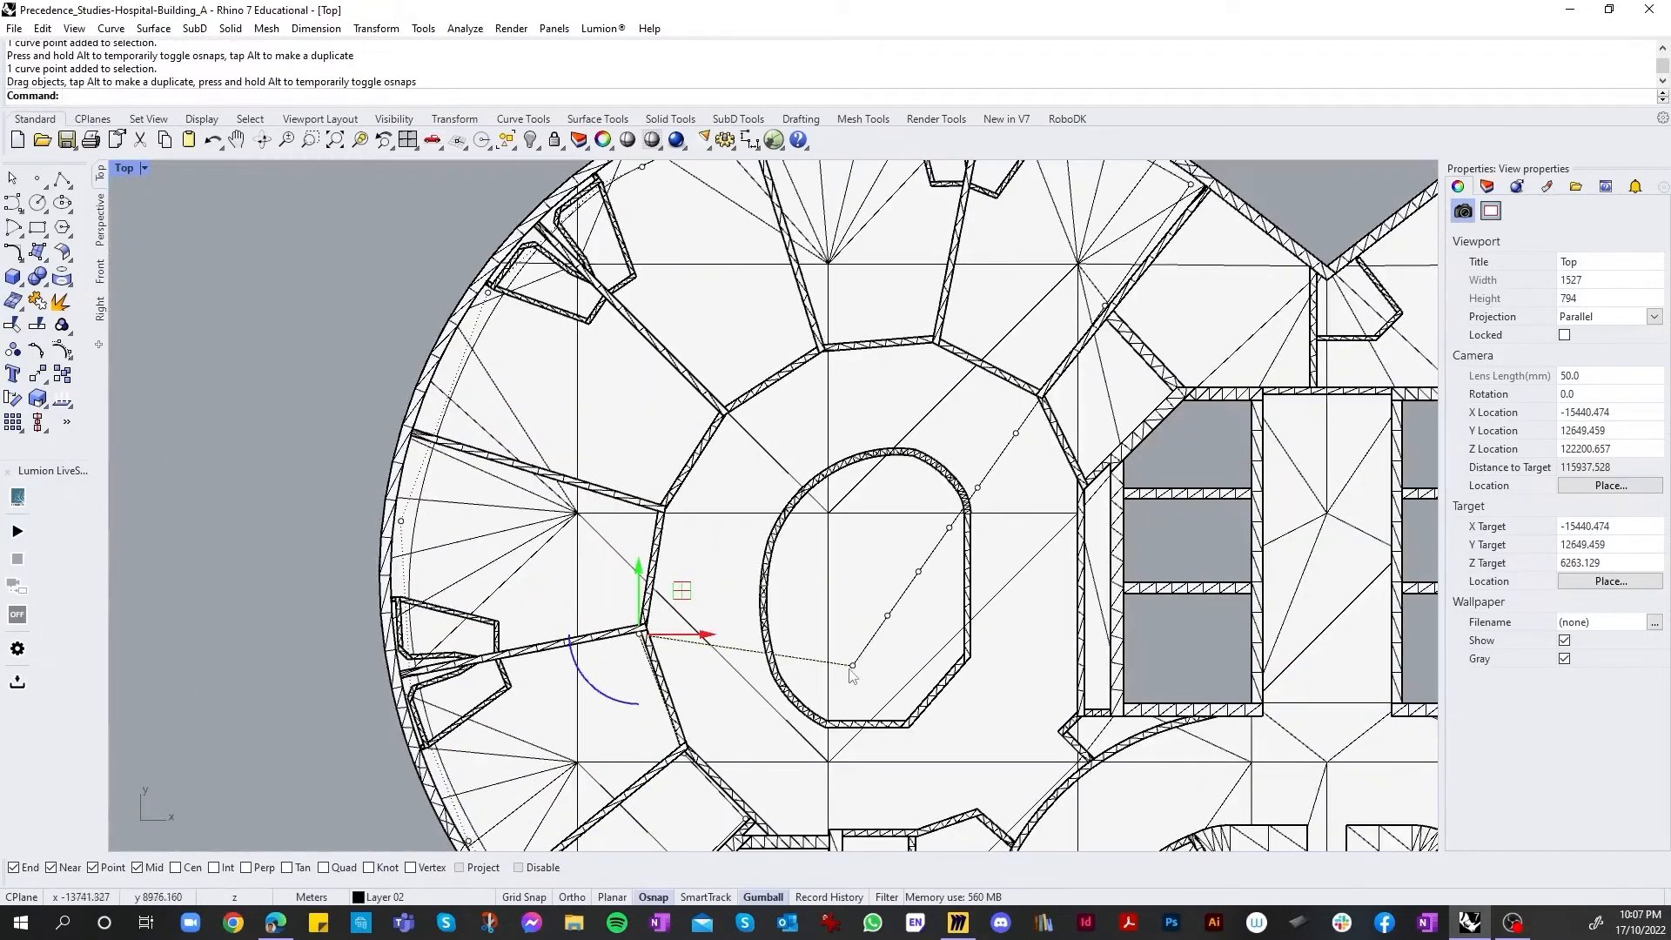
left_click_drag(852, 665, 651, 514)
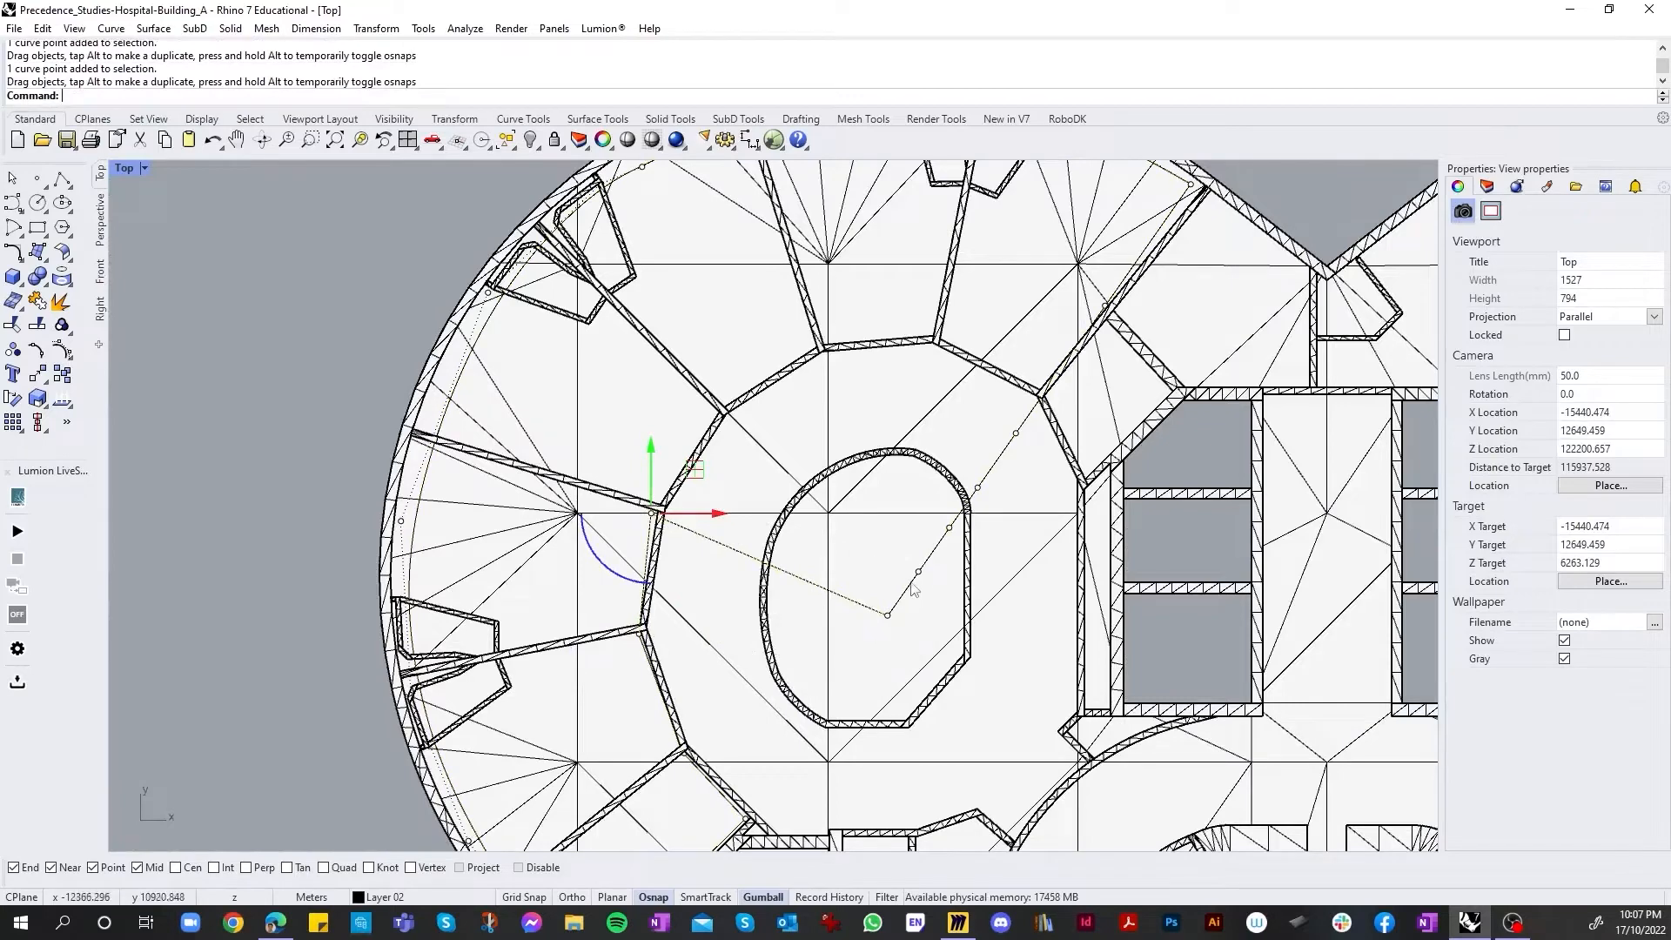
Step: Fit the next control points to the ring partition's northern corners, continuing round to where it meets the chamfered wall on the east
left_click(887, 614)
left_click_drag(887, 614, 718, 413)
left_click(919, 571)
left_click_drag(918, 571, 810, 347)
left_click(948, 527)
left_click_drag(949, 527, 930, 335)
left_click_drag(1015, 376, 1085, 468)
scroll(1096, 340, "up", 3)
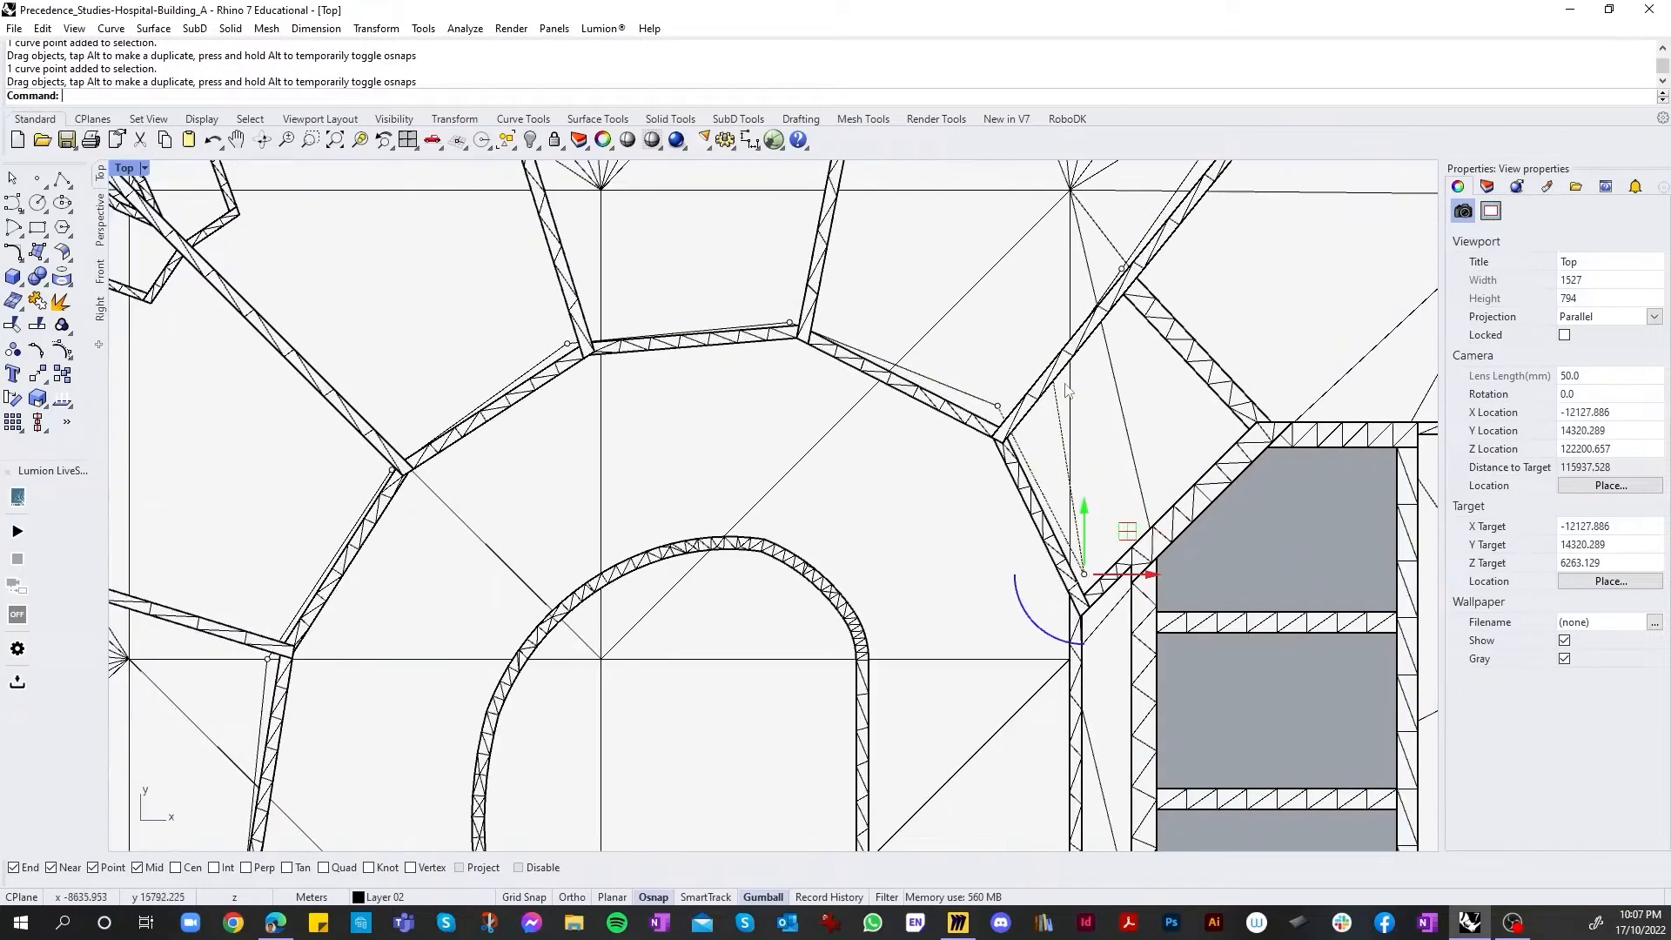
Step: Move the remaining control points onto the chamfered wall's north corner and the wall corner directly south of the north notch
left_click_drag(1123, 272, 1243, 430)
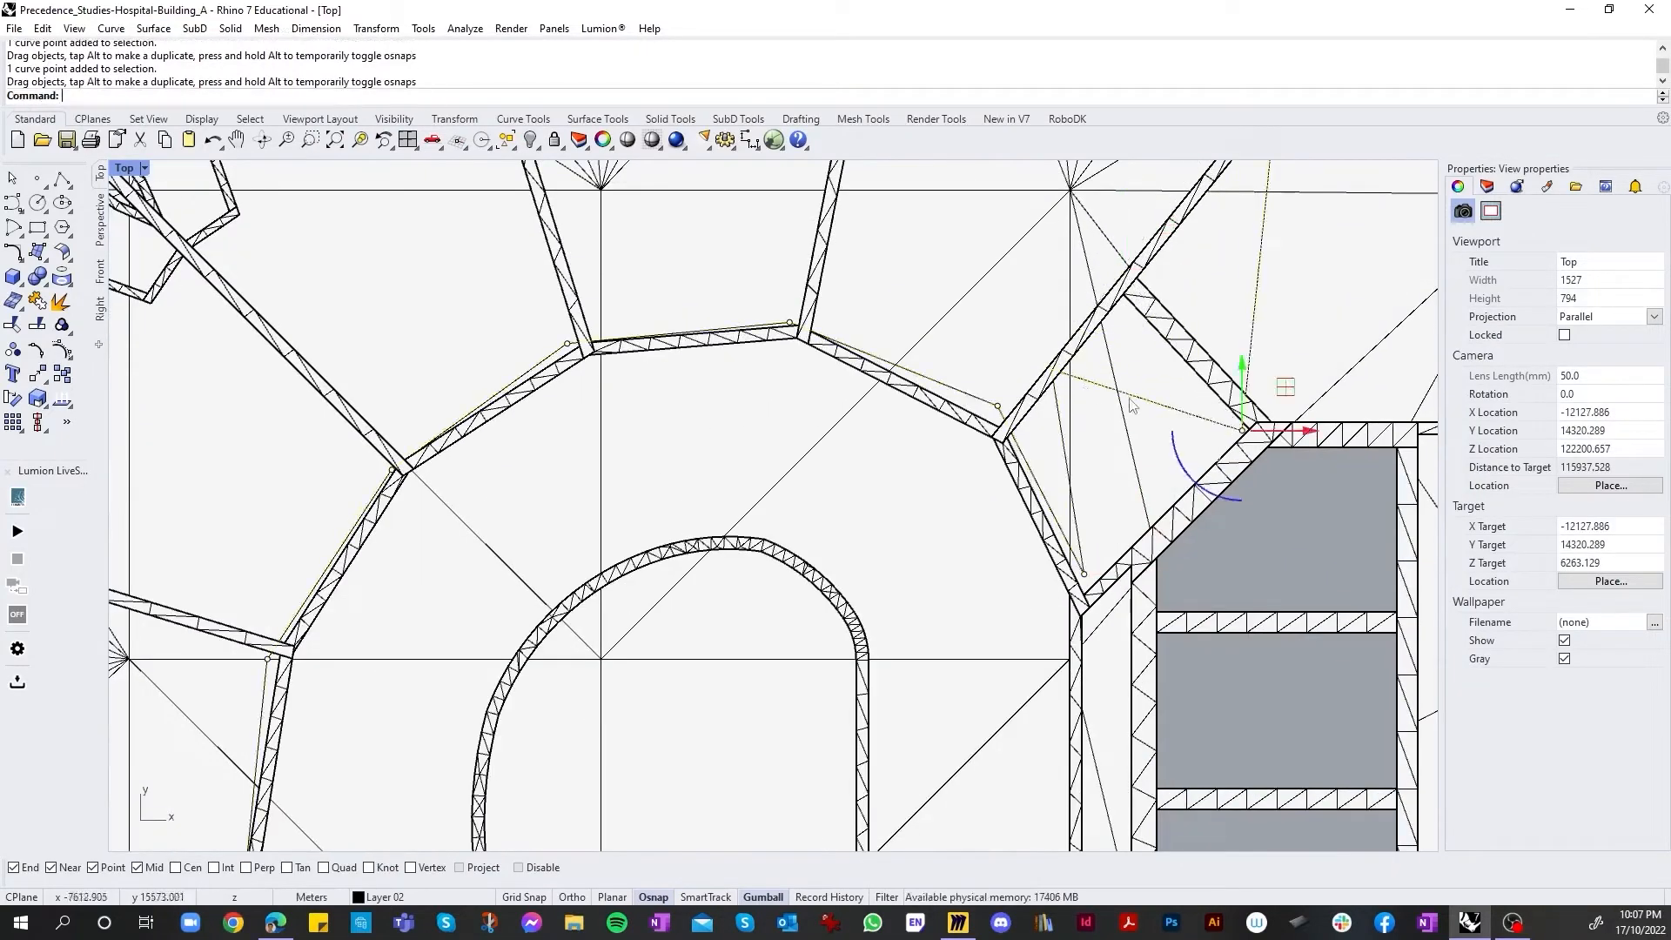
left_click_drag(1055, 369, 1363, 416)
left_click(1239, 429)
scroll(1243, 426, "down", 4)
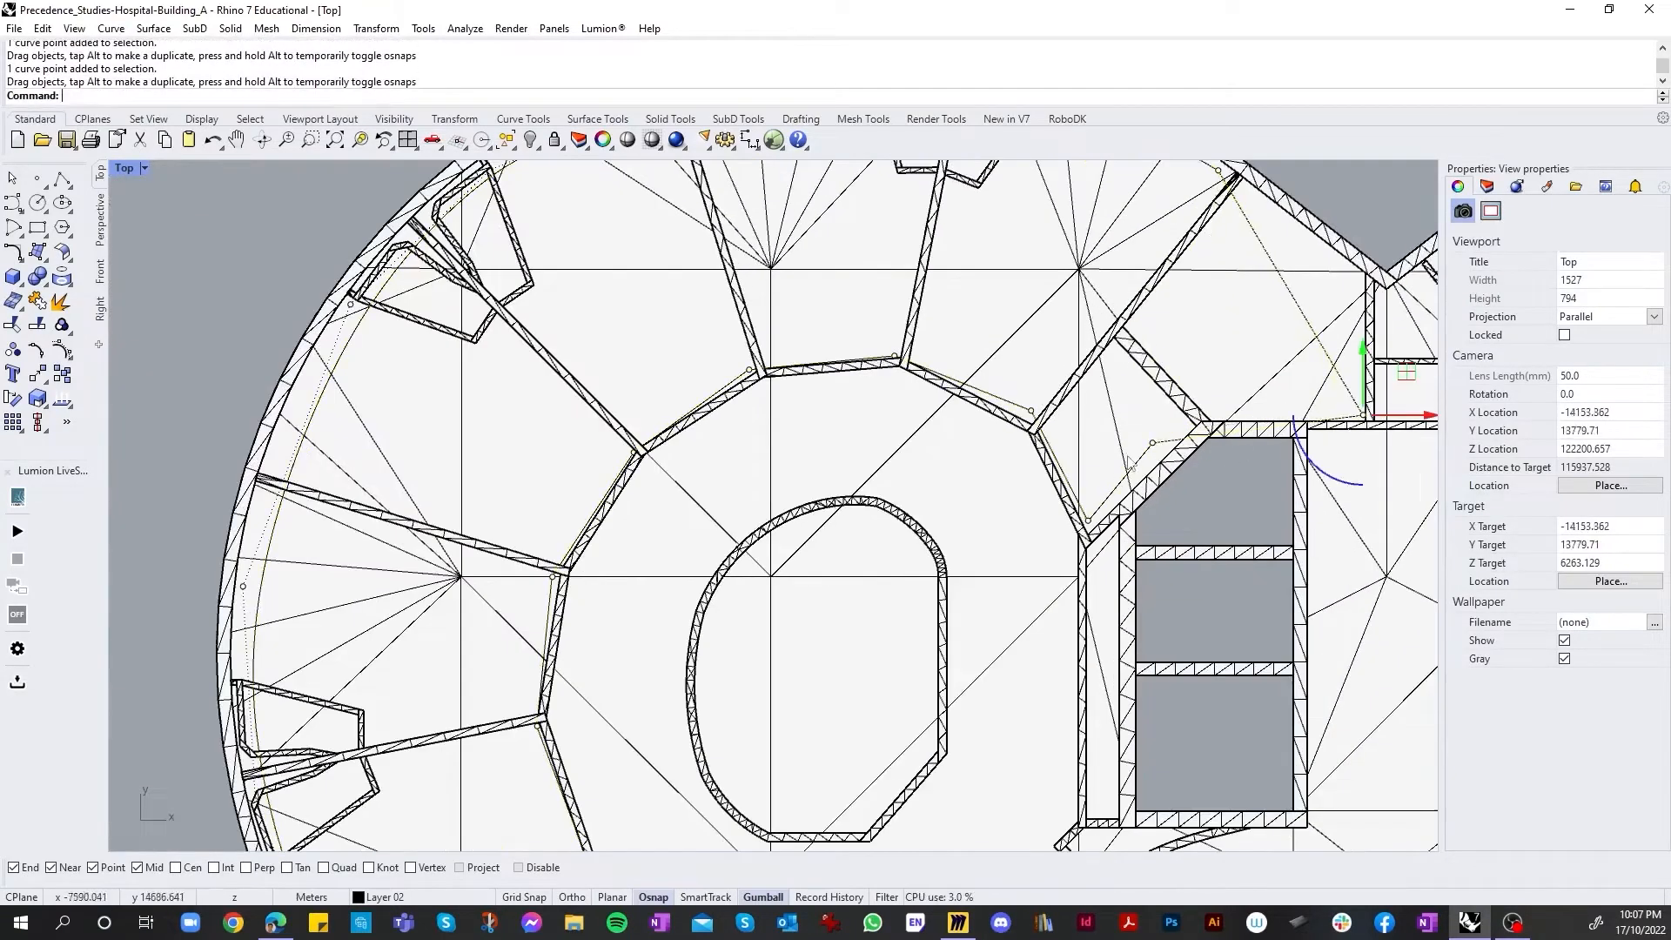
left_click_drag(1153, 445, 1210, 426)
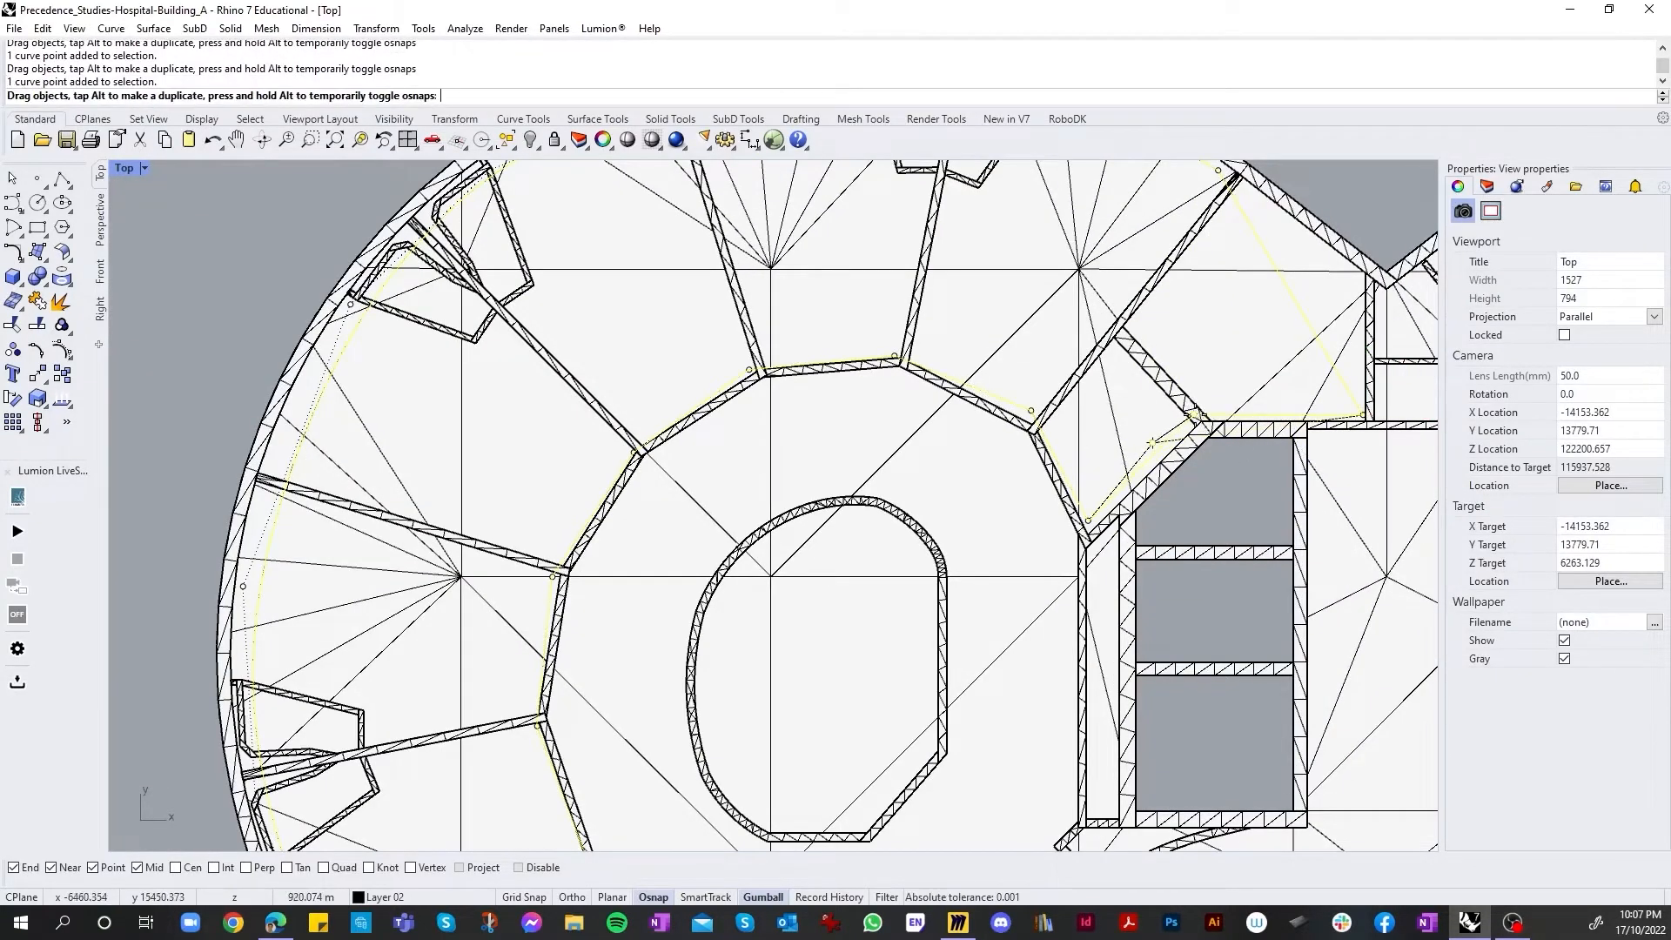
Step: Insert one control point on the curve's last diagonal side with InsertControlPoint and move it to the inner wall corner below the north notch
scroll(1155, 461, "down", 3)
scroll(1155, 467, "up", 5)
type("InsertControlPoint")
key("Return")
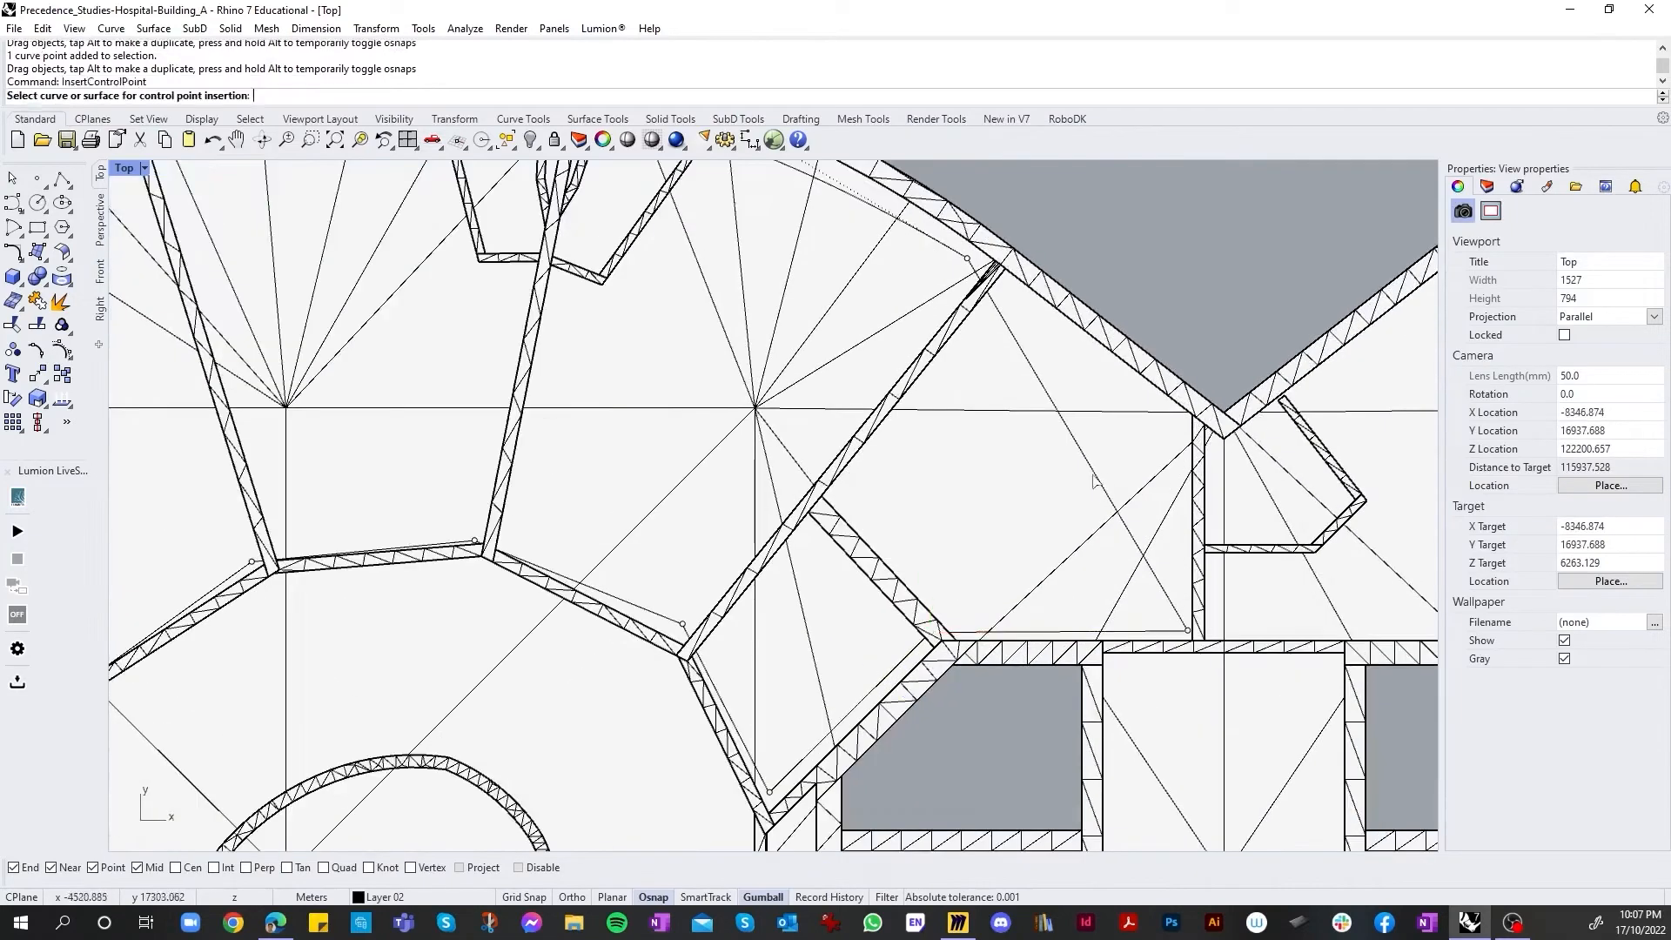
left_click(1095, 475)
left_click(1078, 445)
right_click(1078, 445)
left_click_drag(1078, 445, 1195, 420)
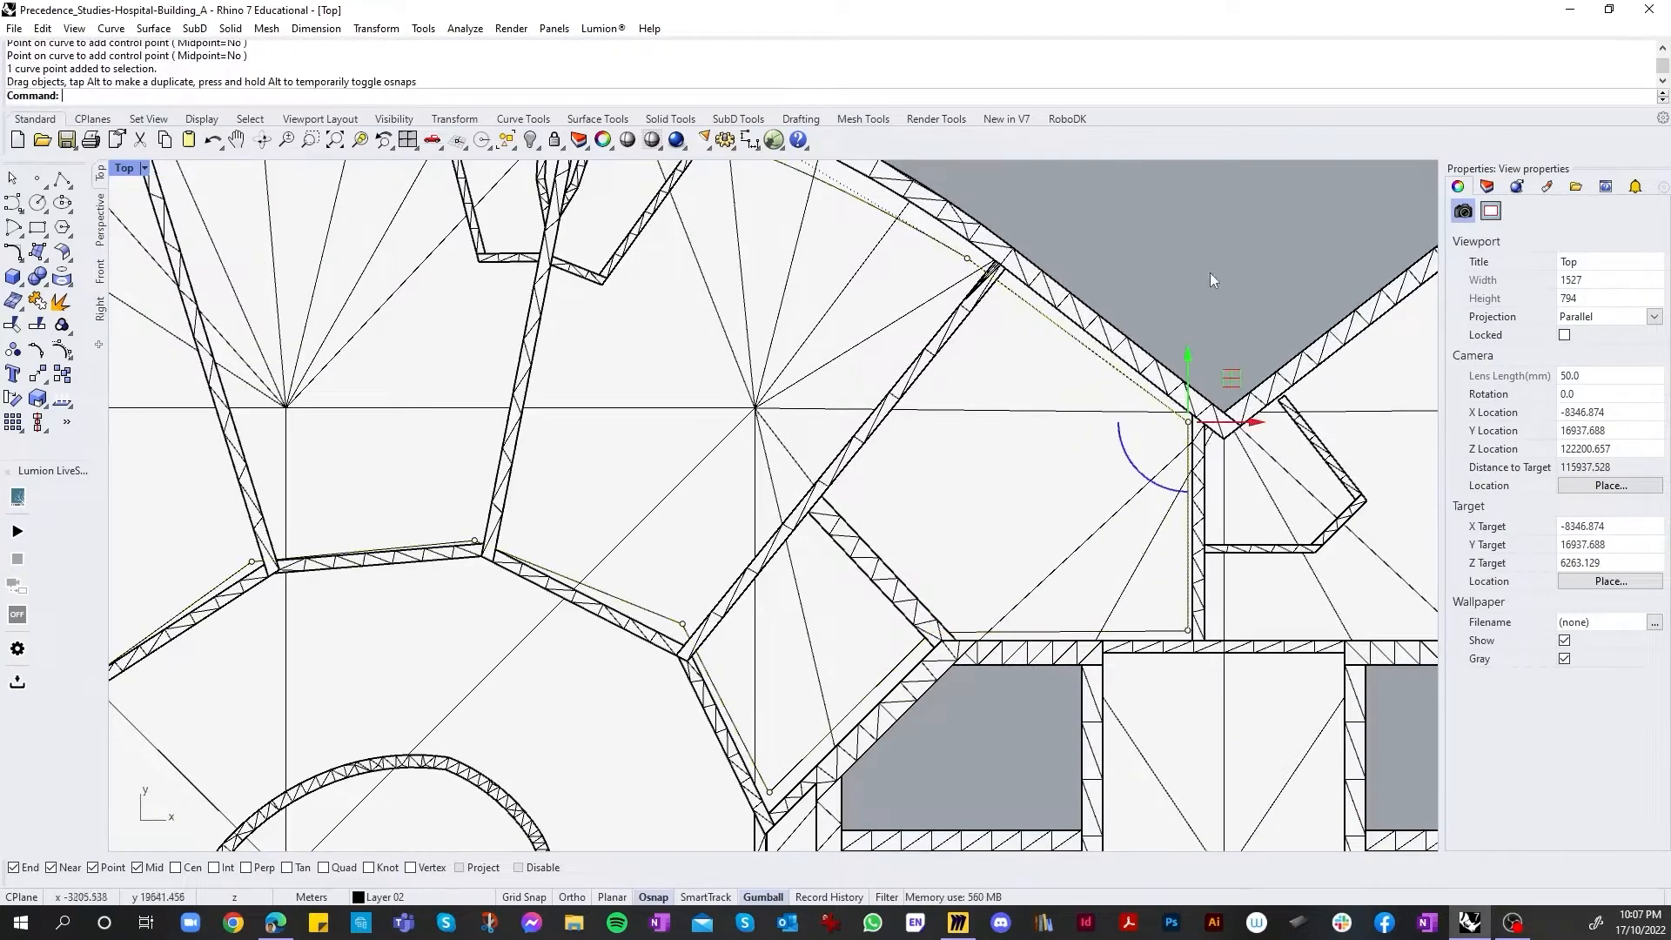
Step: Check the fitted curve against the northwest lobe's walls and the overall floor plan
scroll(1090, 366, "down", 4)
scroll(1069, 370, "down", 6)
scroll(962, 322, "down", 3)
scroll(1062, 557, "up", 5)
scroll(940, 462, "down", 6)
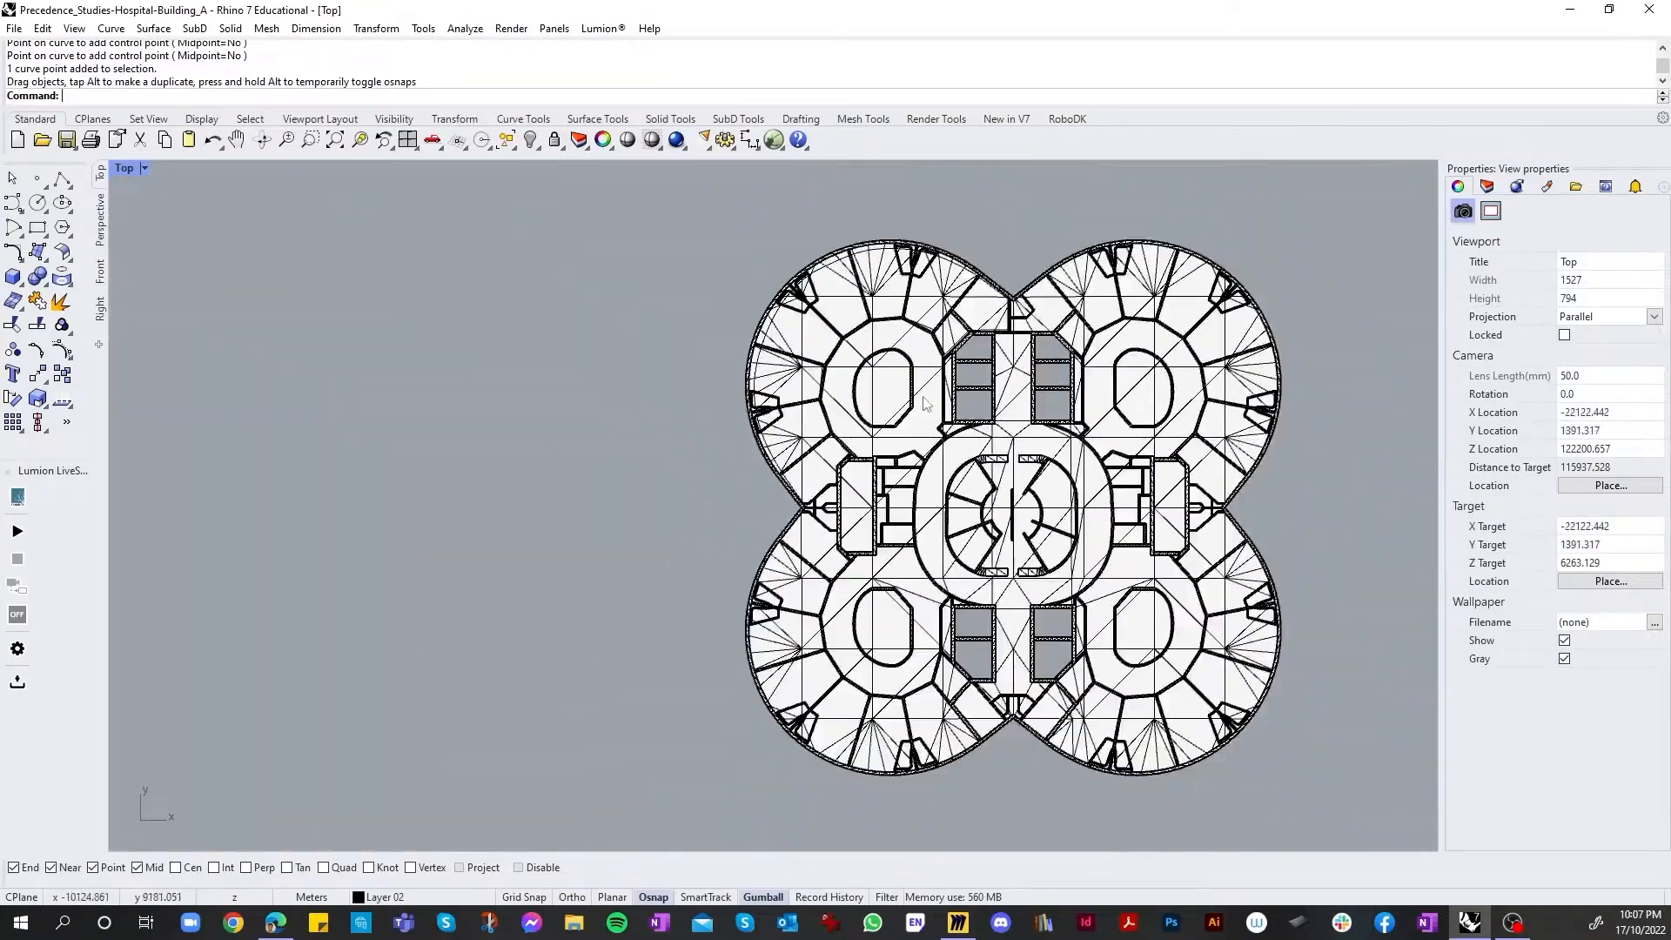
scroll(1027, 374, "up", 4)
scroll(918, 200, "down", 2)
scroll(675, 203, "up", 4)
scroll(984, 462, "up", 4)
scroll(1036, 531, "down", 6)
scroll(944, 388, "up", 6)
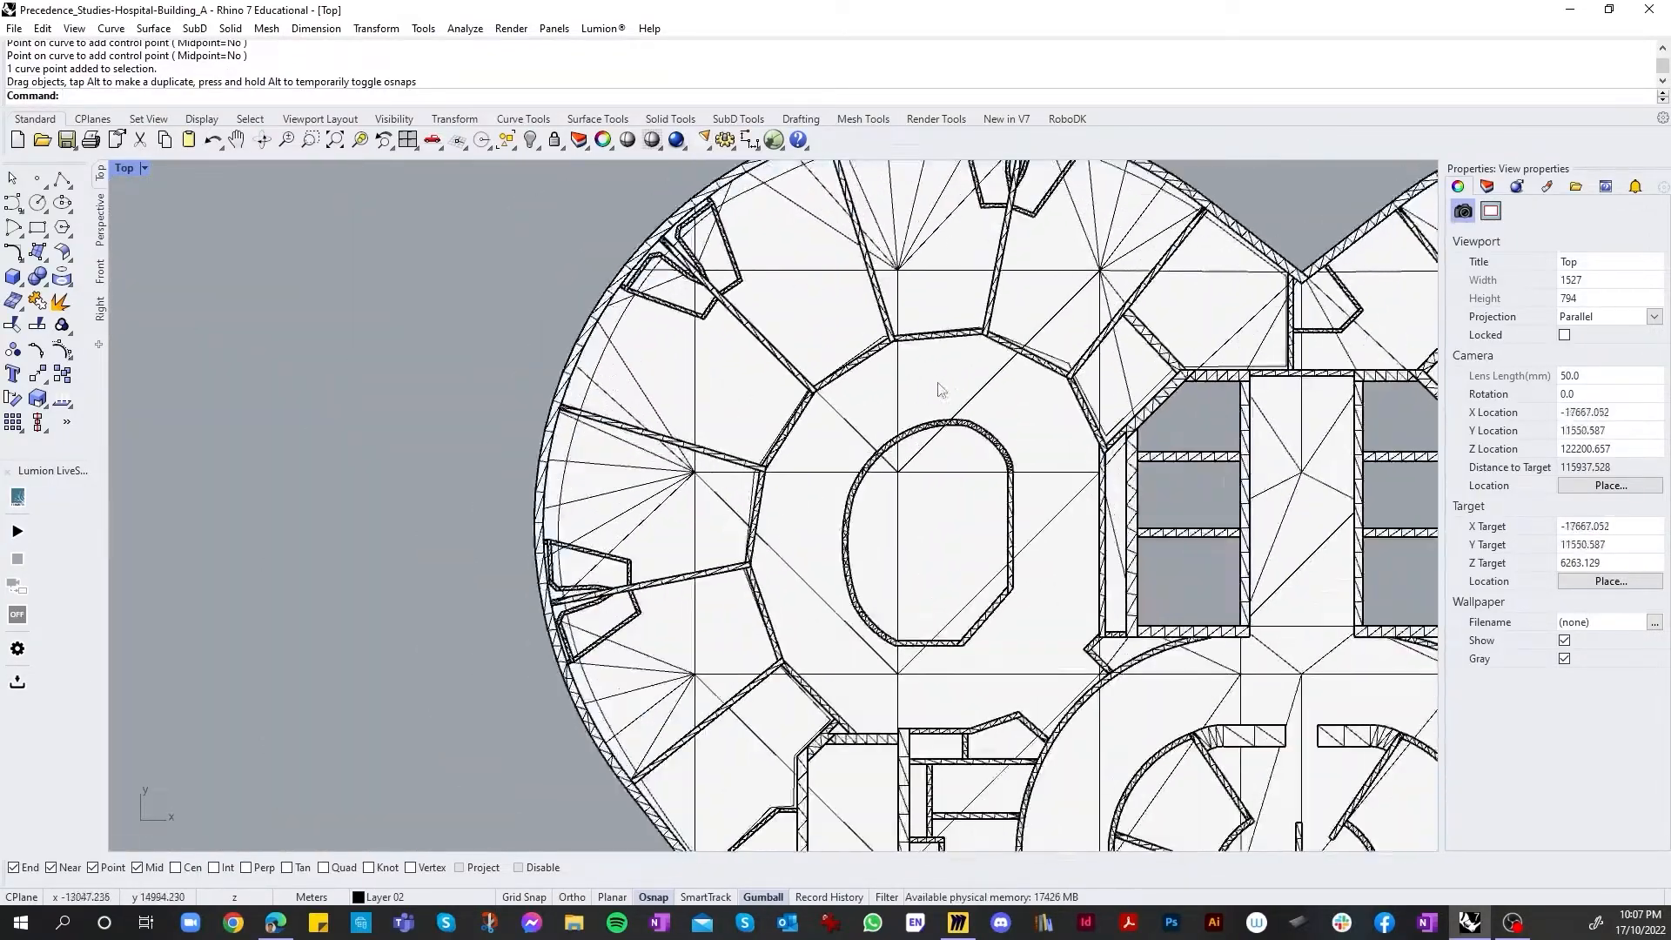
scroll(927, 394, "down", 10)
scroll(1106, 318, "up", 4)
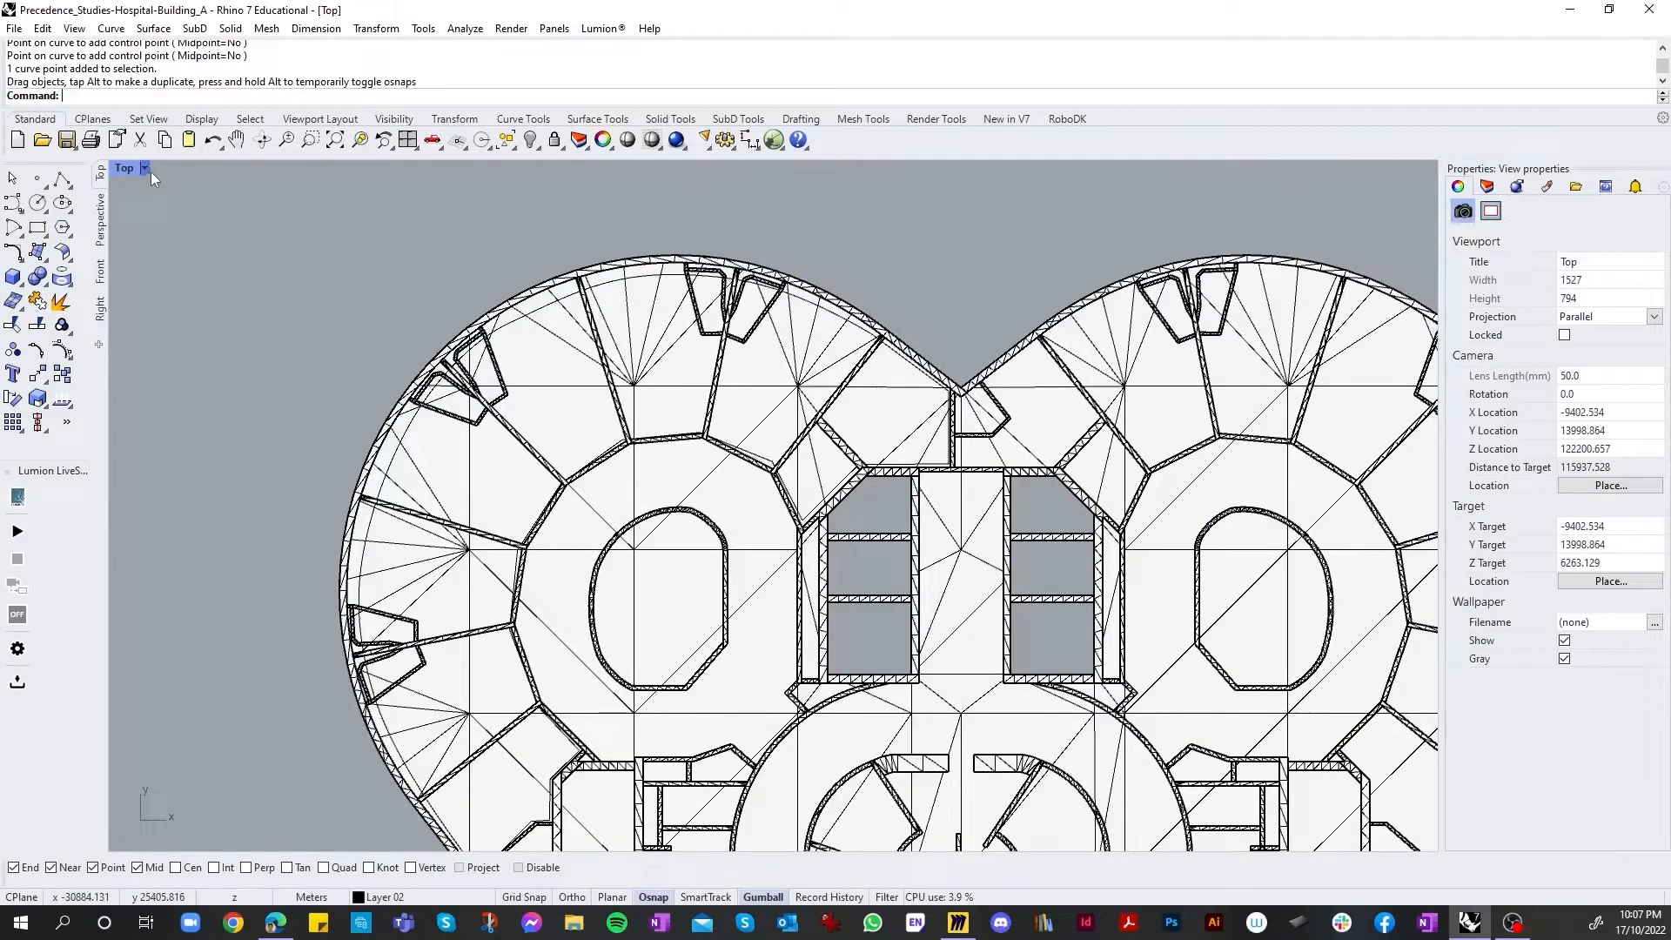
Step: Switch to the Perspective view and examine the lobe's walls and floor in 3D
left_click(145, 168)
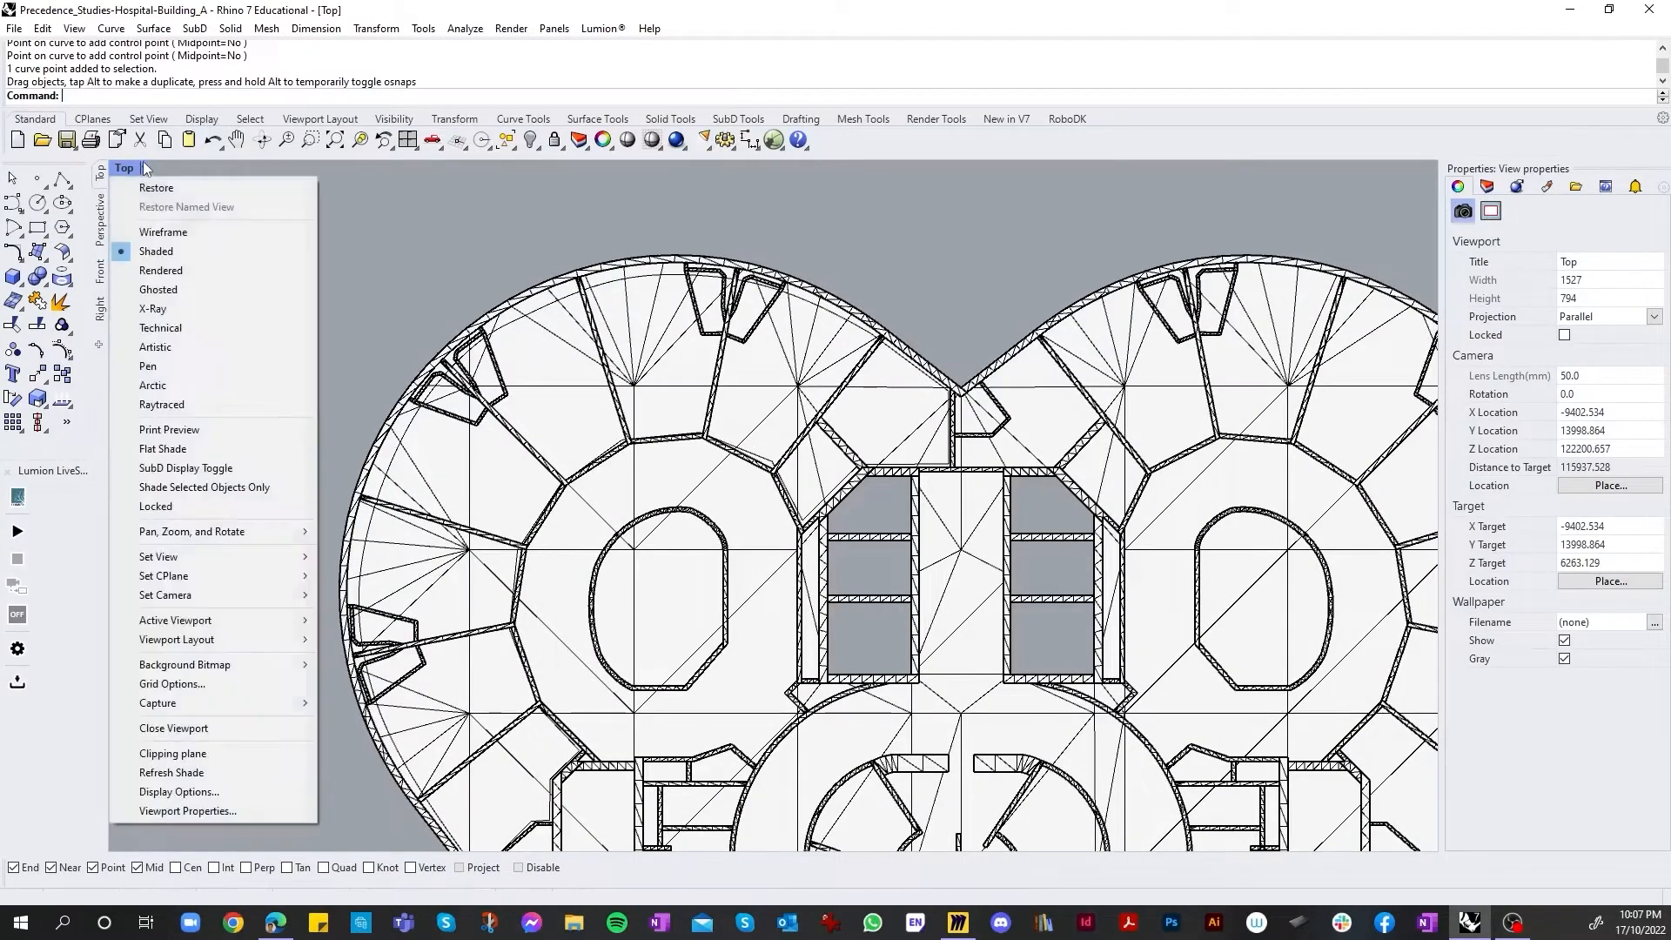
left_click(145, 169)
left_click(100, 216)
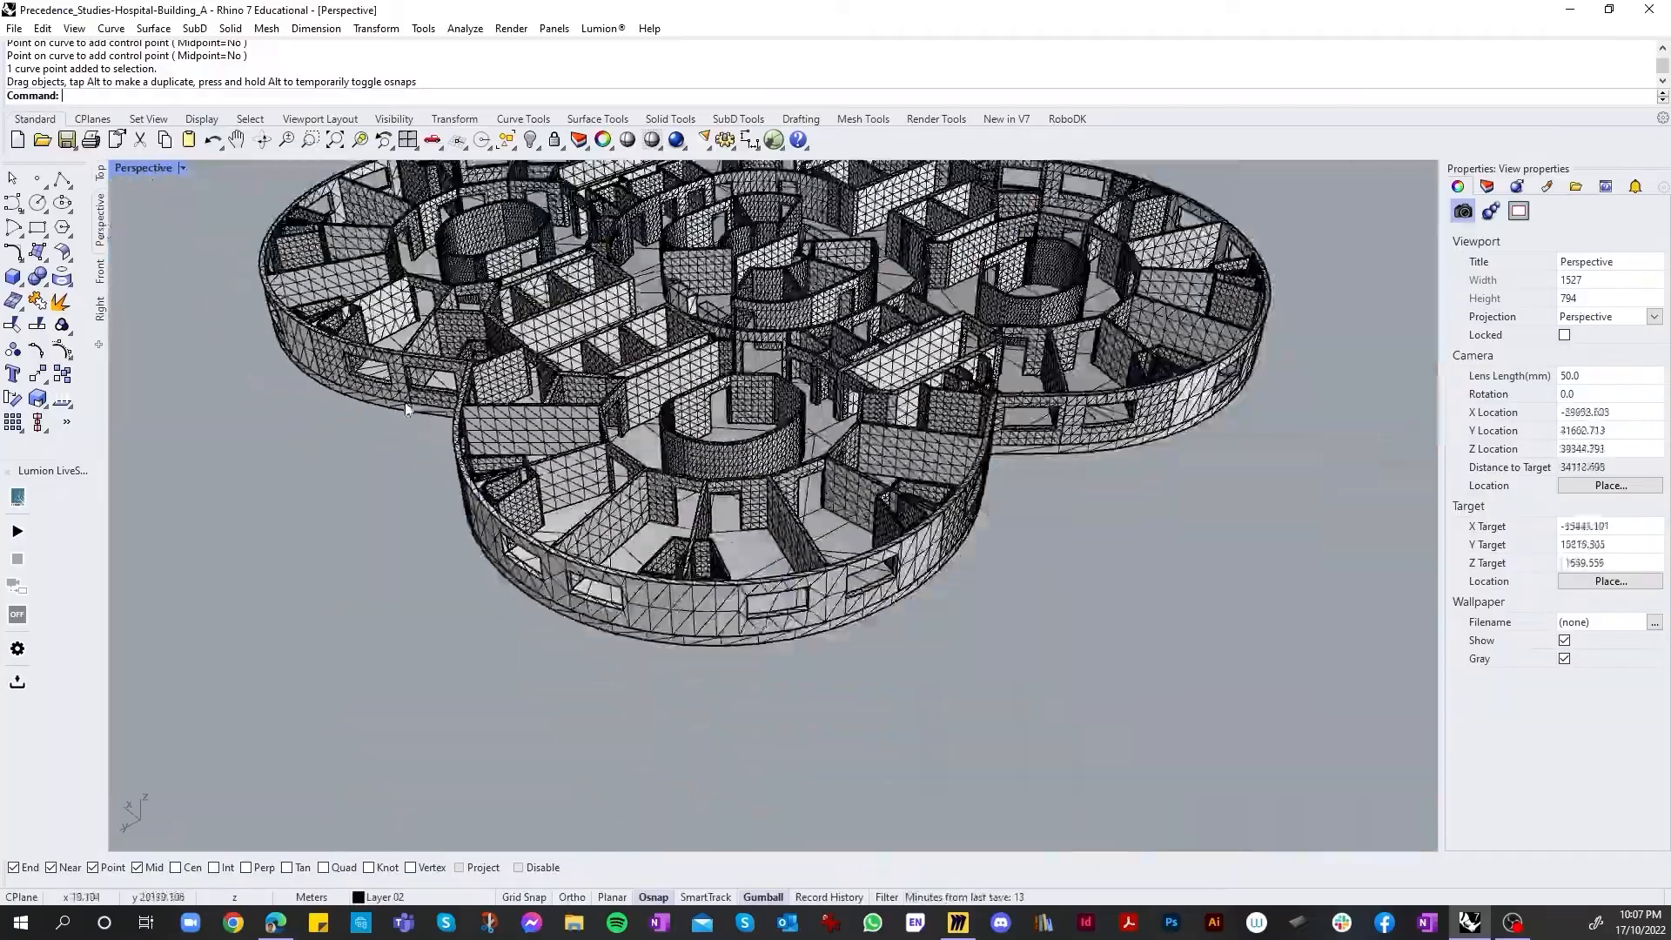
scroll(407, 409, "down", 4)
right_click_drag(406, 409, 426, 470)
scroll(487, 349, "up", 8)
scroll(487, 418, "down", 5)
scroll(347, 493, "up", 6)
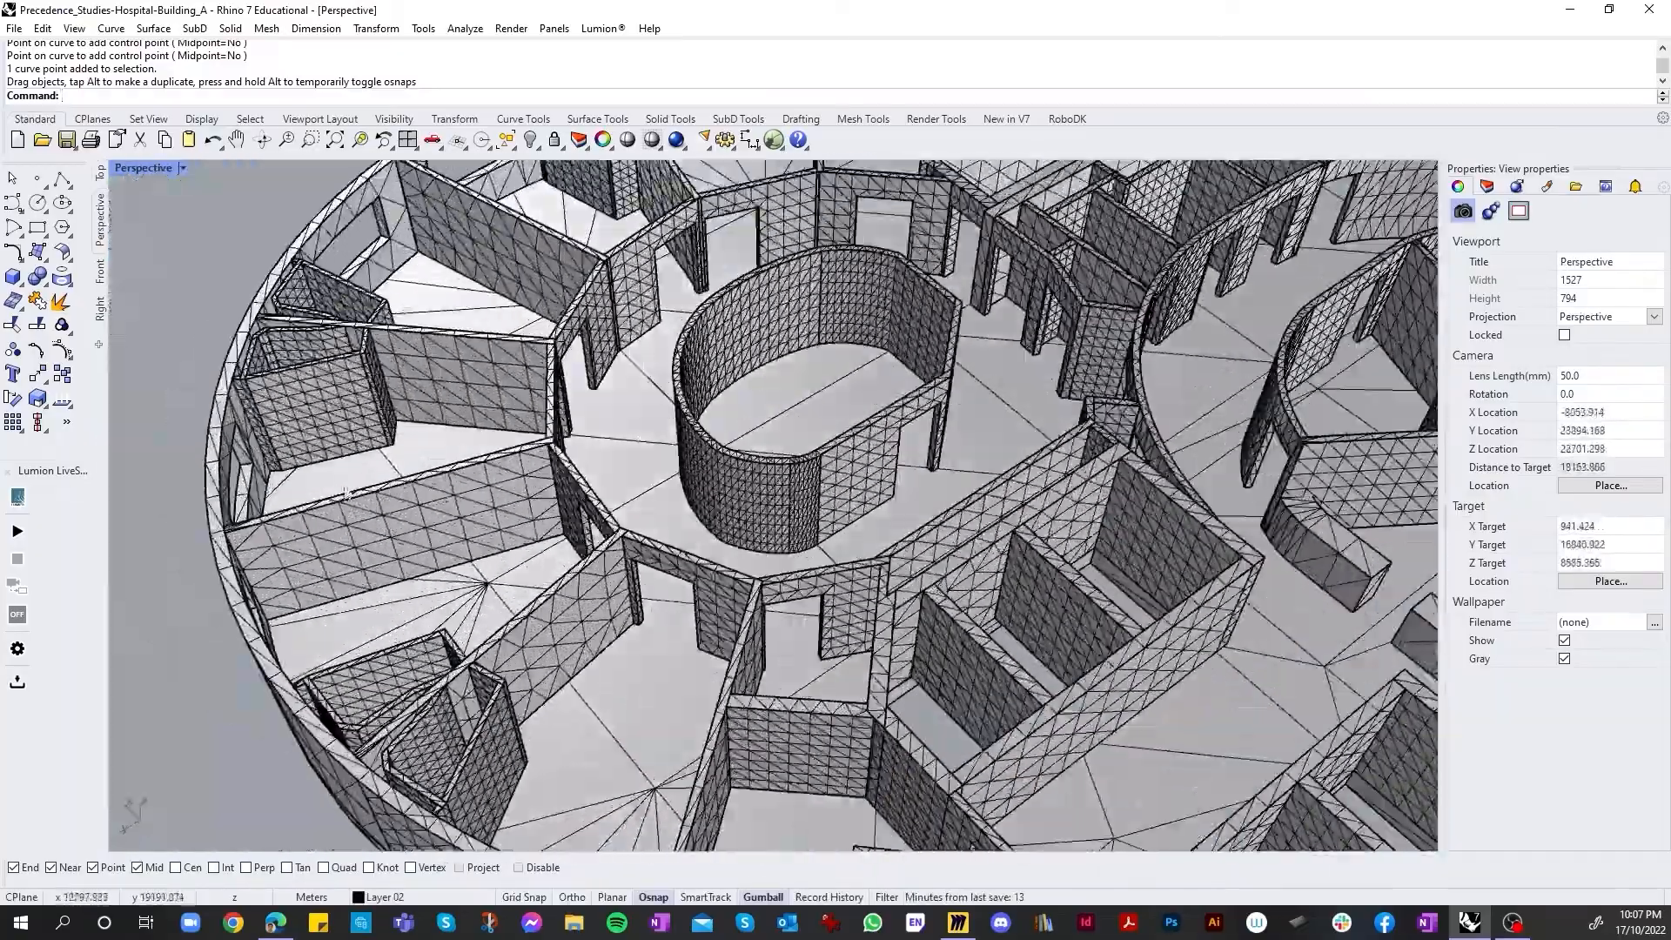
Step: Look for the traced curve among the building's meshes, selecting the outer wall and floor meshes to identify them
left_click(414, 258)
scroll(491, 428, "down", 17)
left_click(1081, 363)
scroll(822, 479, "up", 13)
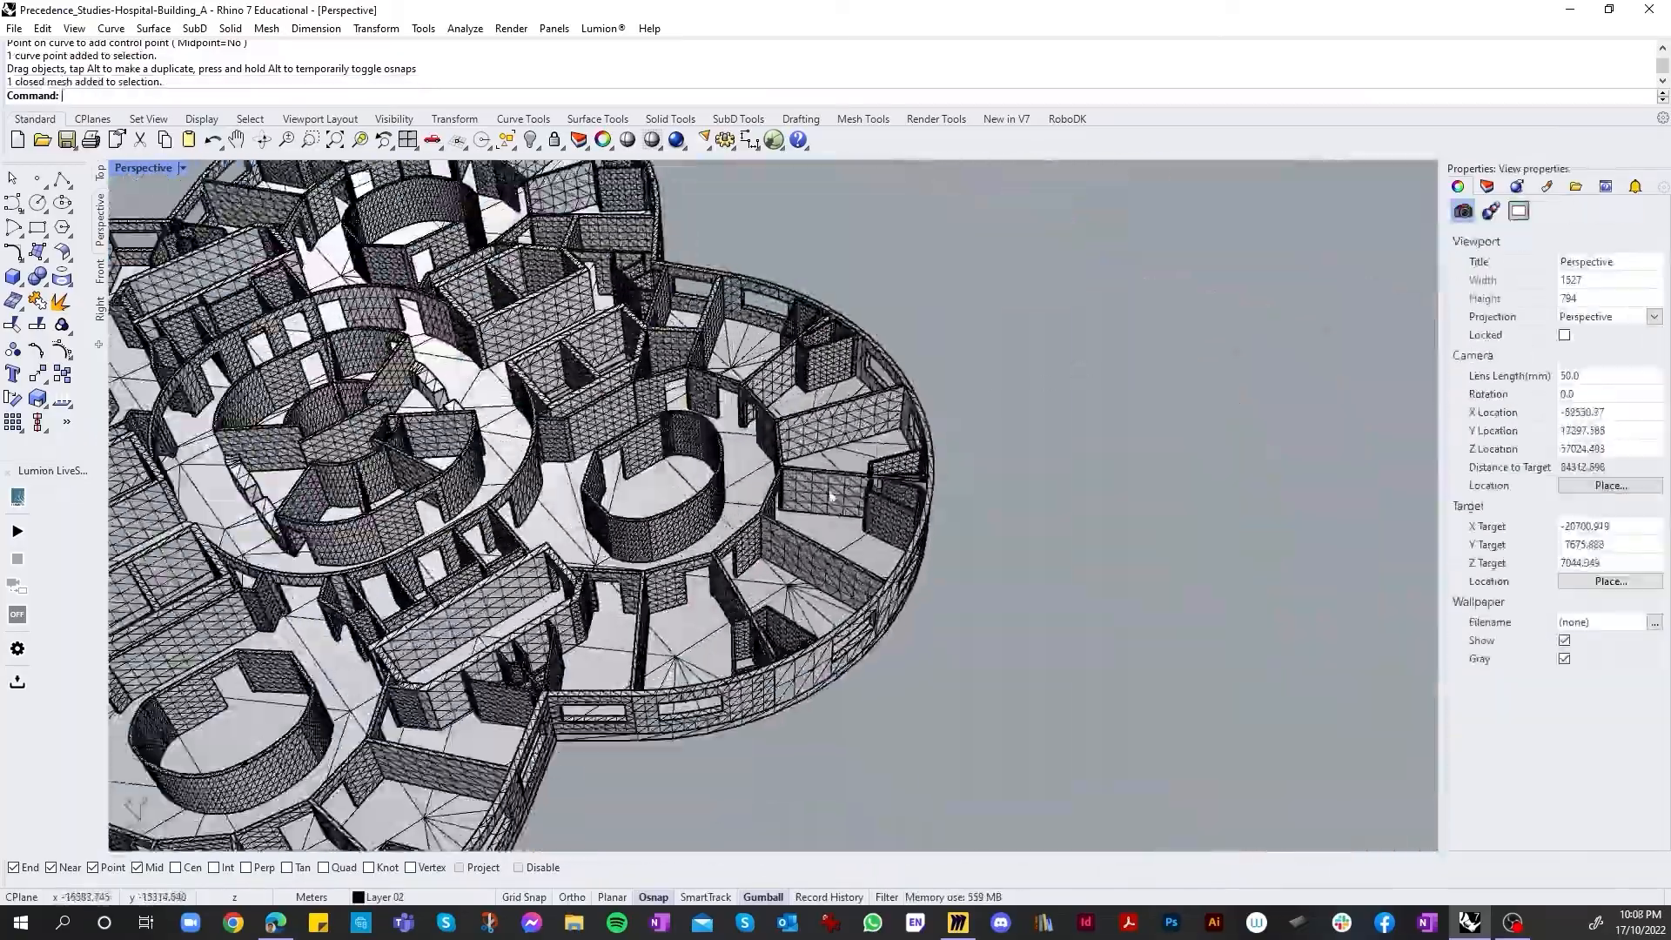
right_click_drag(881, 599, 1017, 526)
scroll(1016, 526, "down", 5)
scroll(792, 435, "up", 7)
left_click(716, 442)
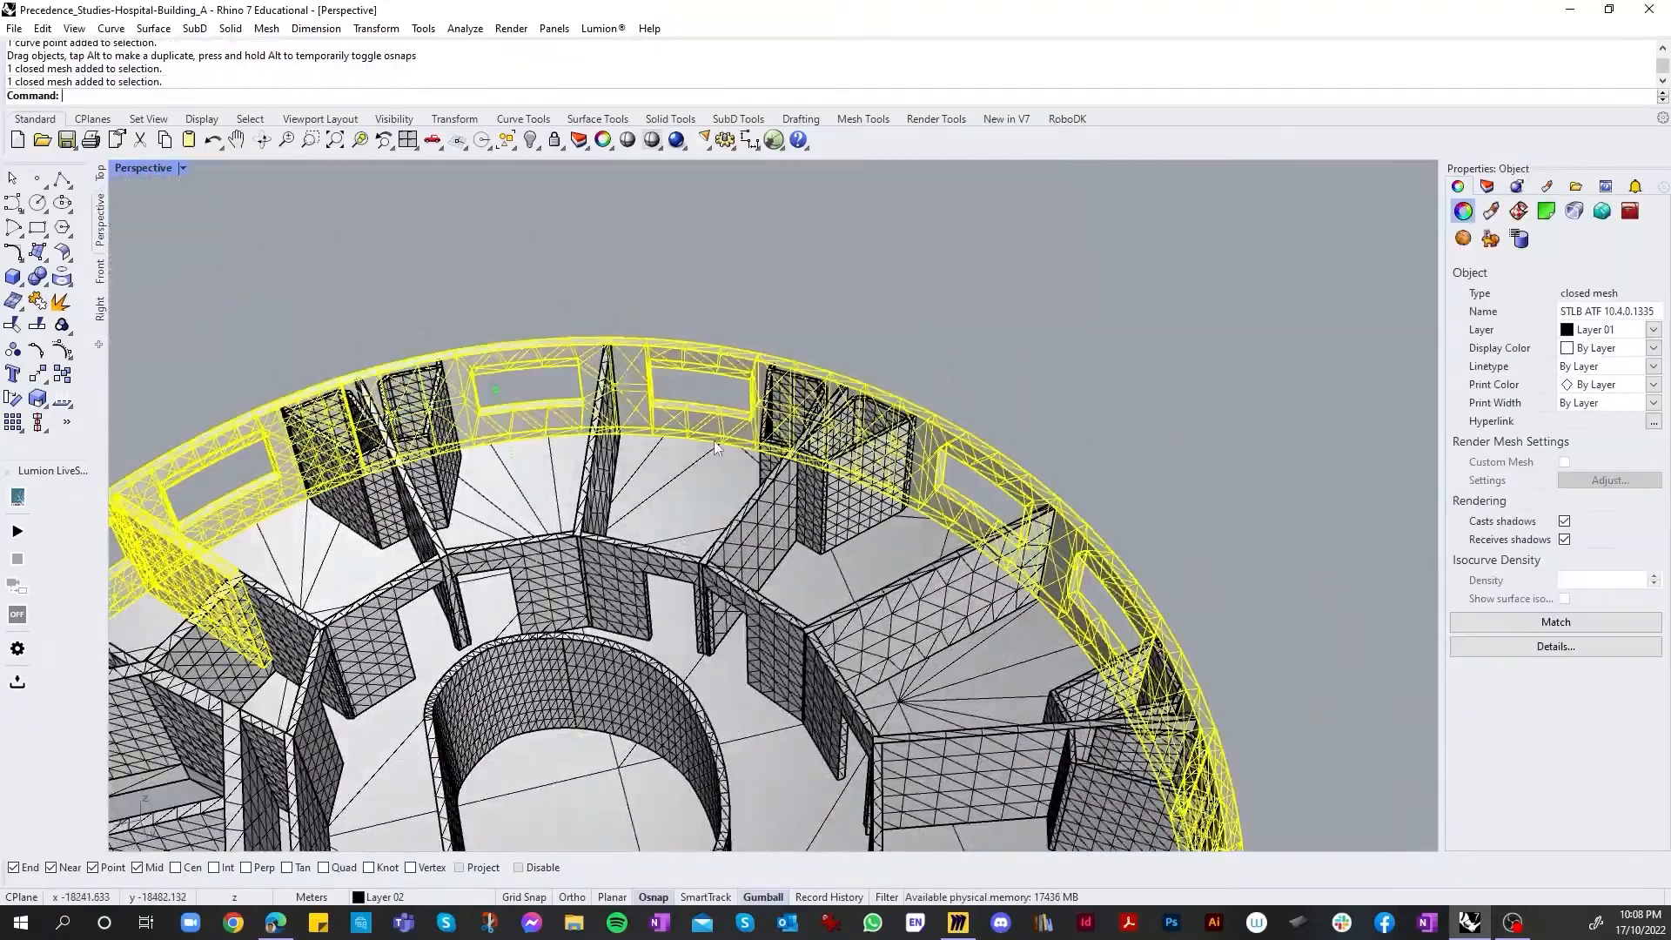
left_click(1132, 411)
scroll(901, 433, "down", 7)
scroll(345, 489, "up", 12)
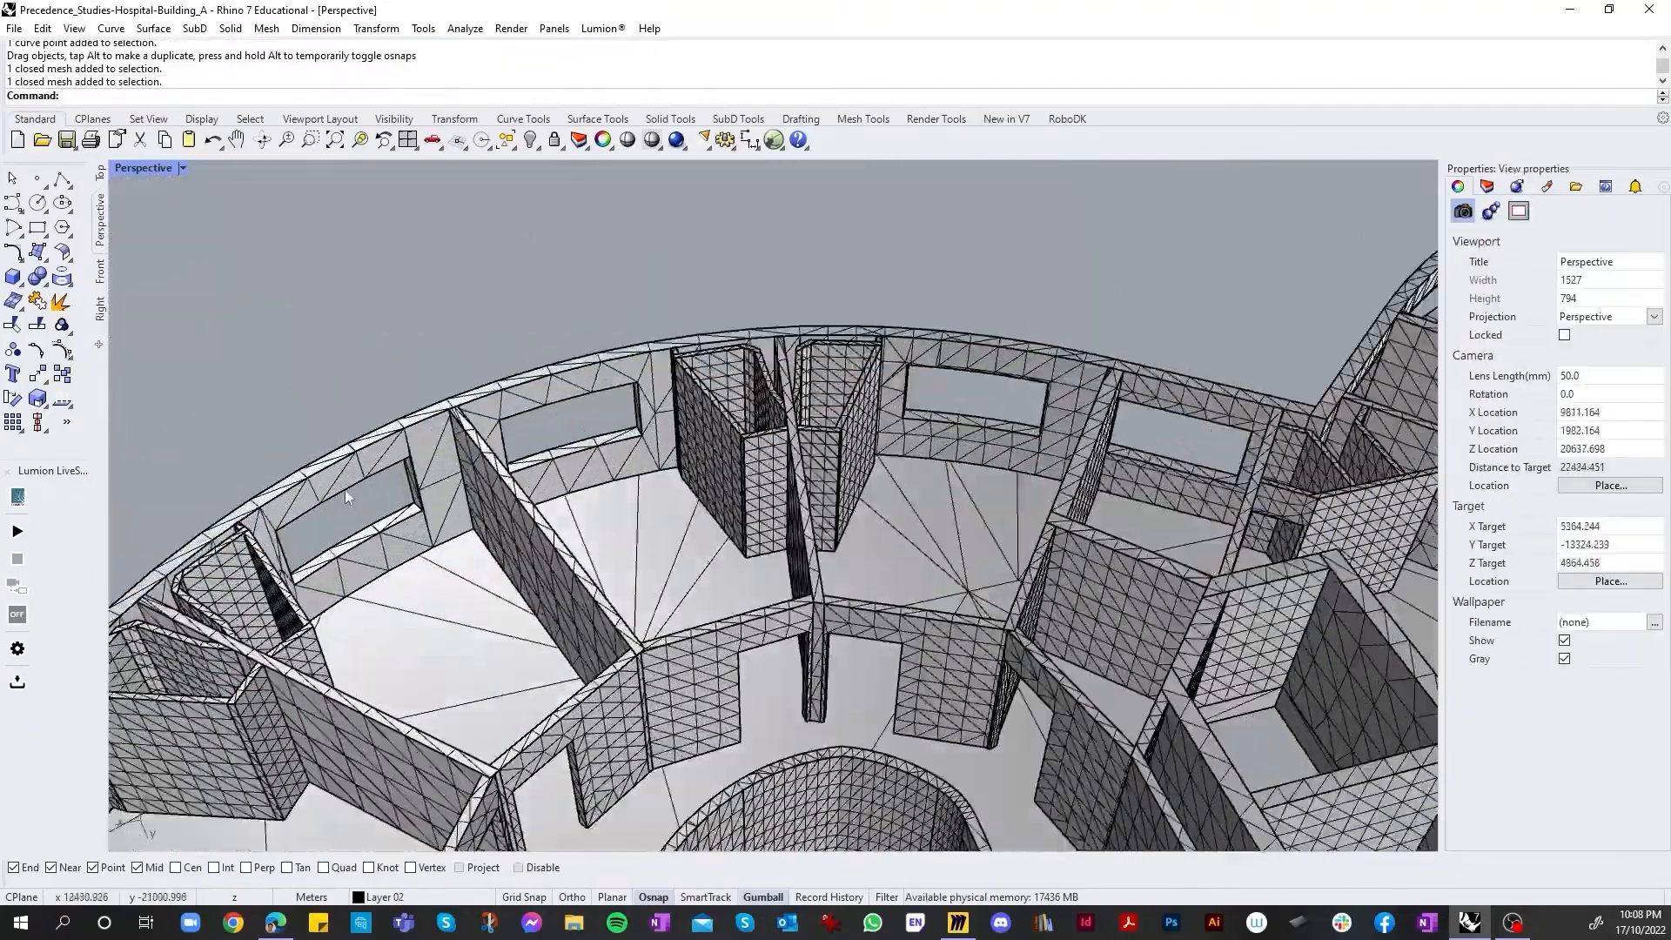
left_click(426, 598)
Step: Check which objects are on Layer 02 and Layer 01 by selecting each layer's contents, and clear the selection
left_click(1486, 186)
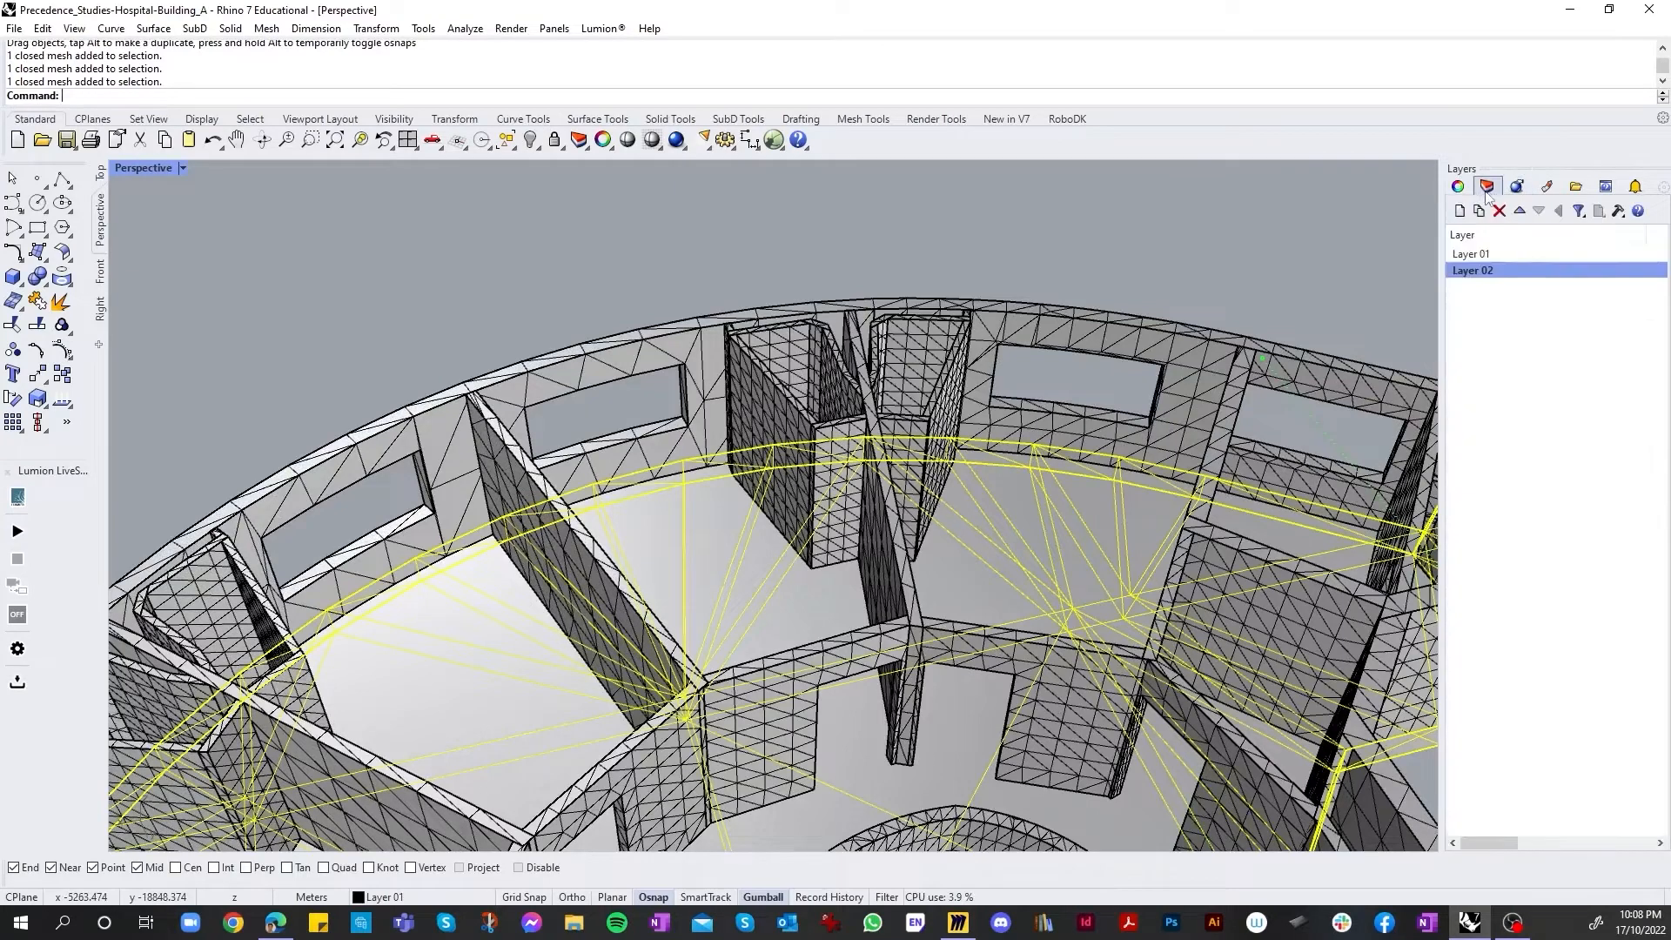
double_click(1543, 273)
right_click(1543, 273)
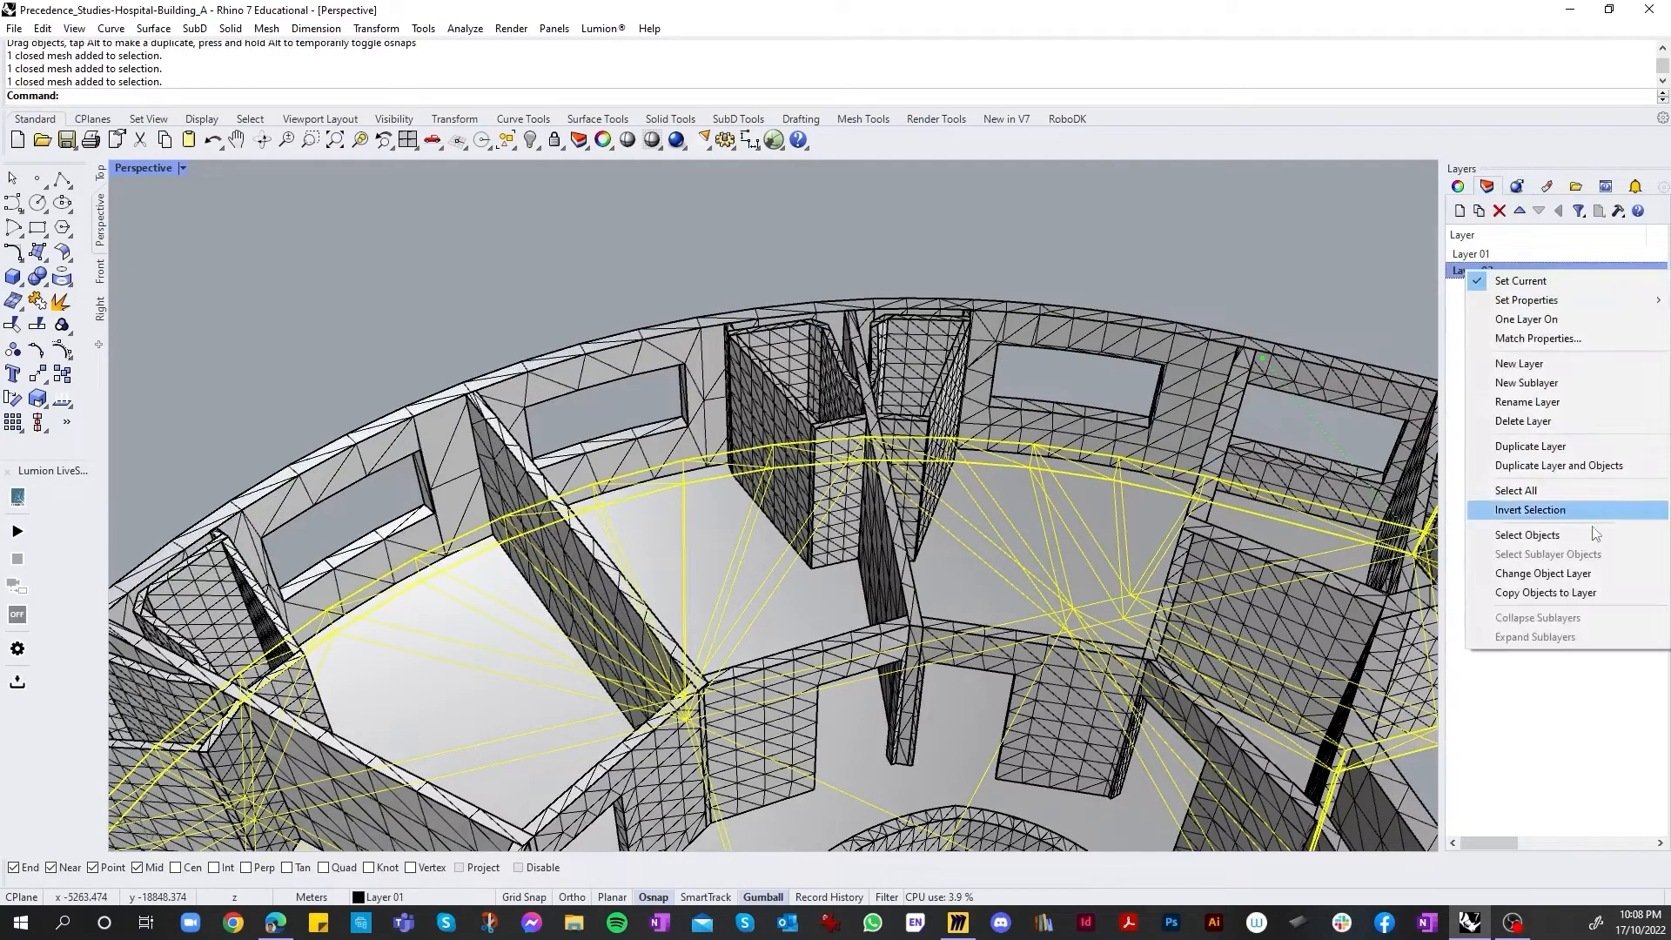
left_click(1527, 535)
left_click(1273, 263)
right_click(1458, 254)
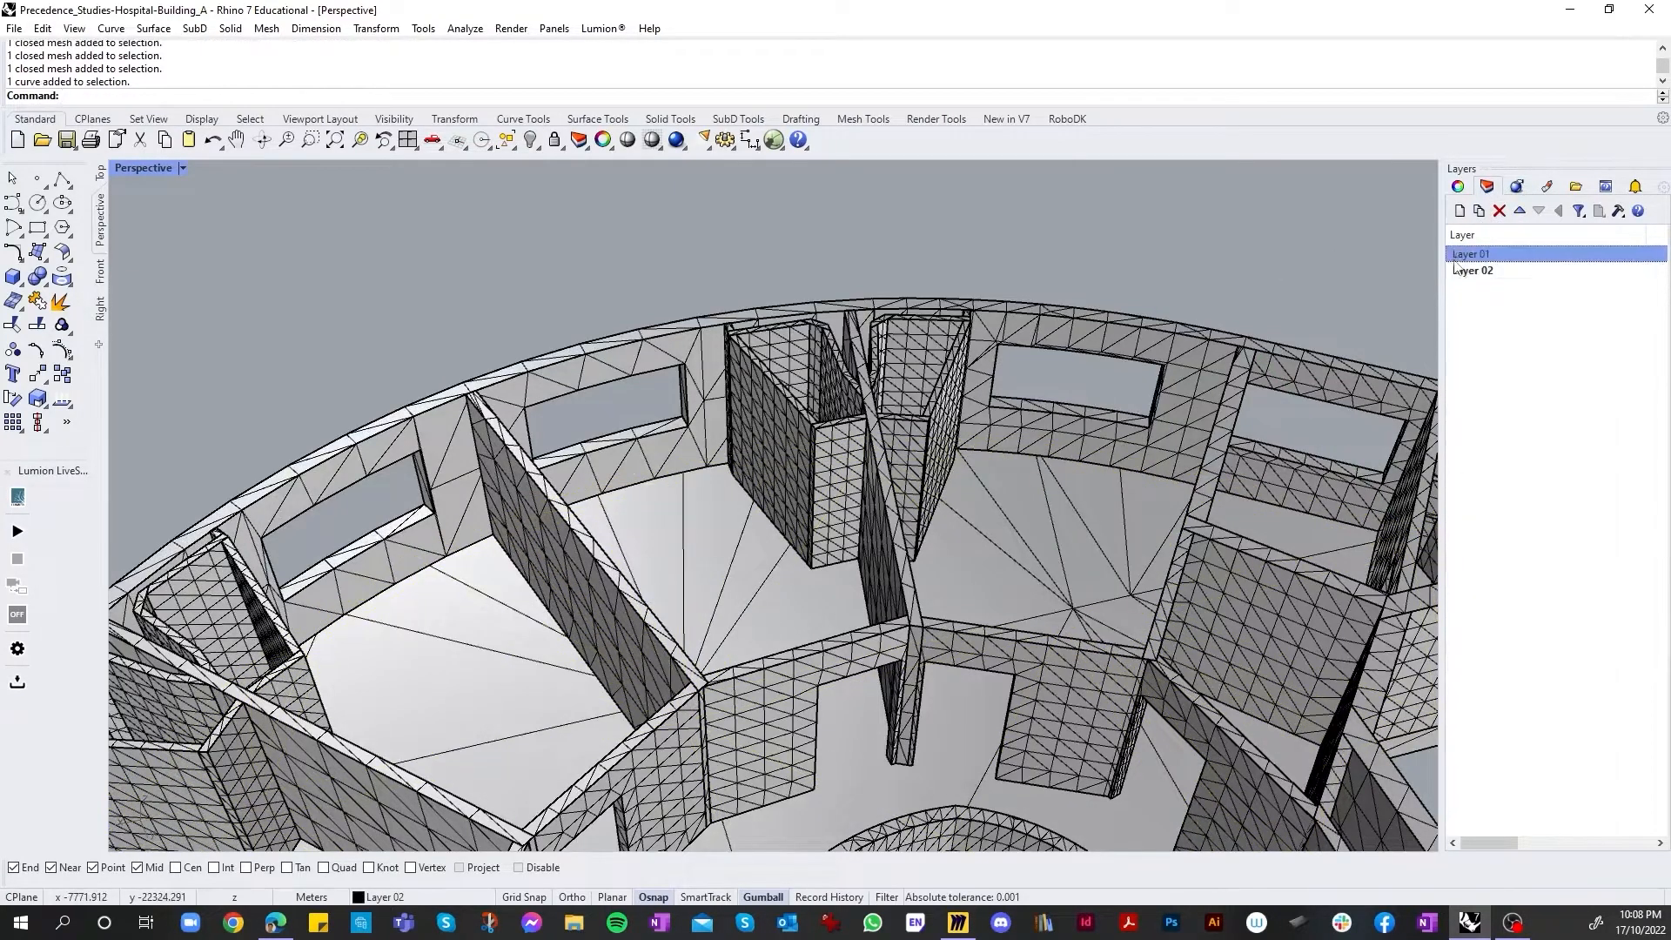
left_click(1517, 525)
key("Escape")
left_click(669, 491)
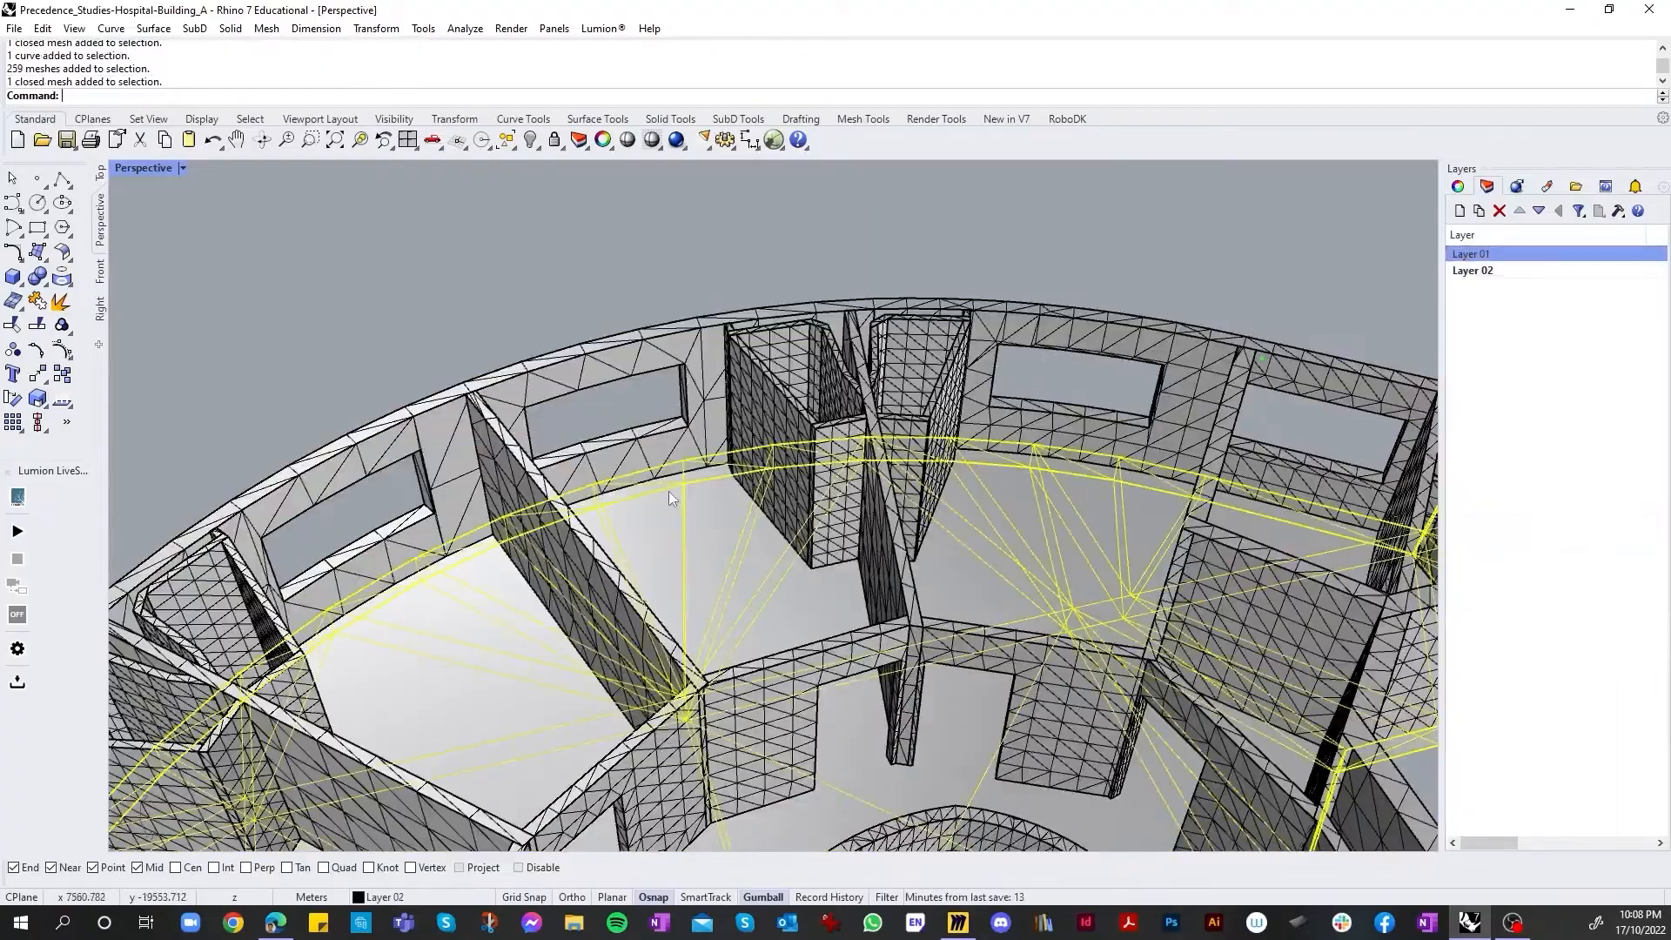
key("Escape")
Step: Select the traced closed curve on the lobe's floor and check its layer in the object properties
scroll(687, 338, "down", 5)
scroll(688, 336, "down", 3)
scroll(1194, 714, "up", 6)
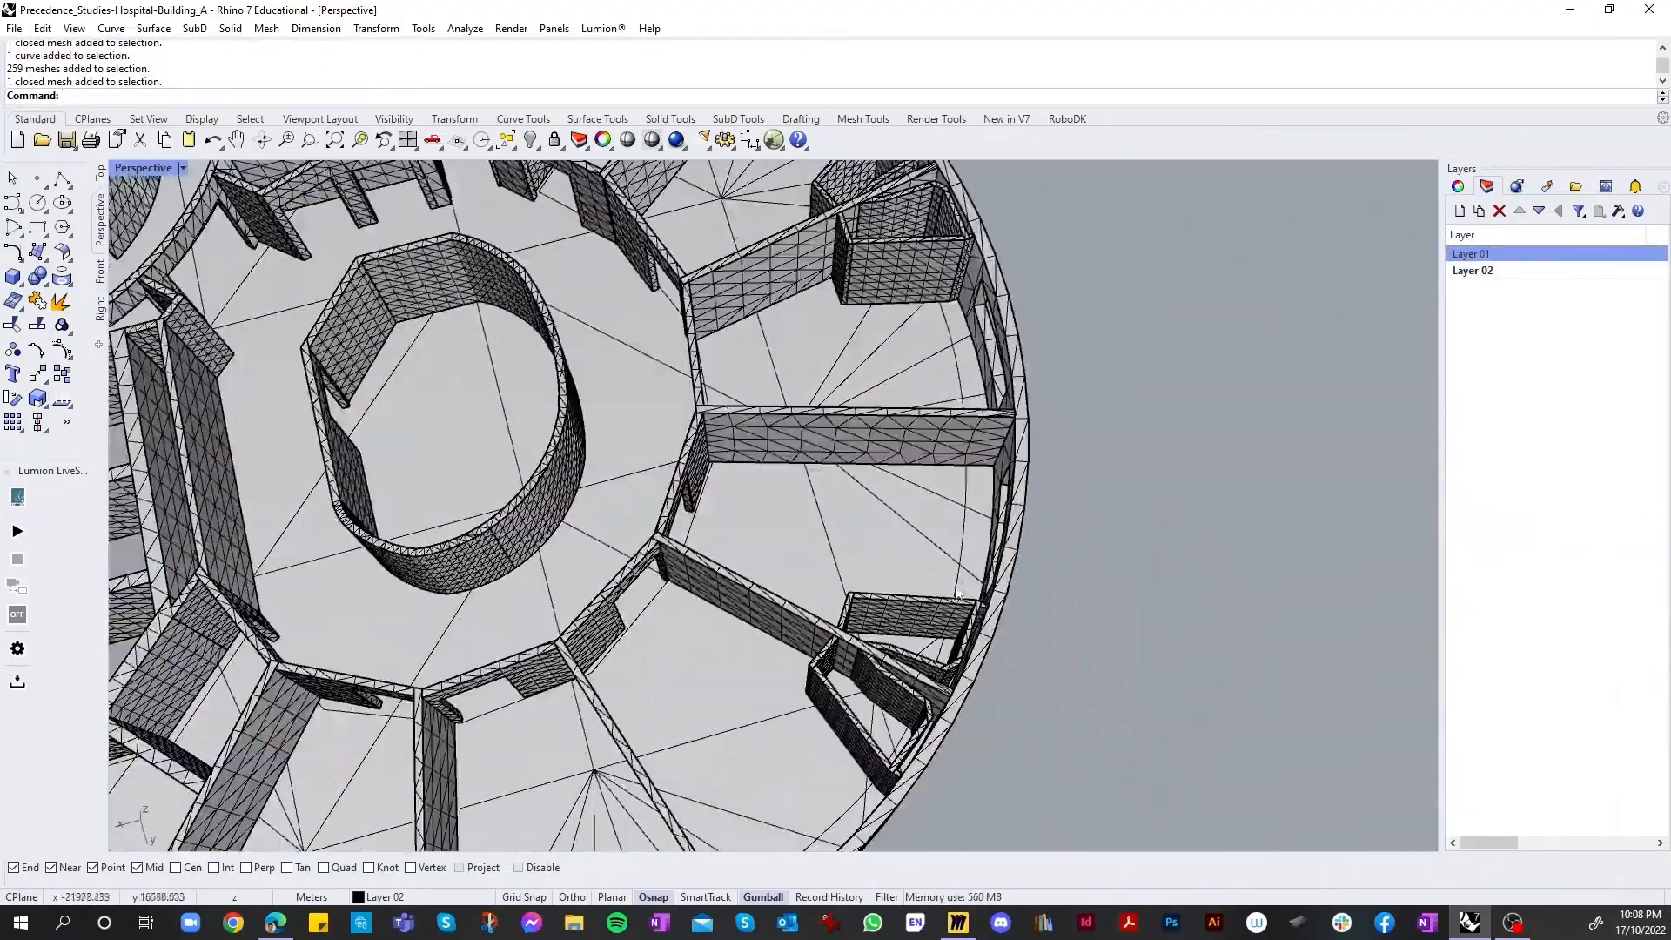
left_click(960, 582)
left_click(997, 625)
scroll(997, 623, "down", 8)
right_click_drag(997, 624, 1448, 193)
left_click(1458, 187)
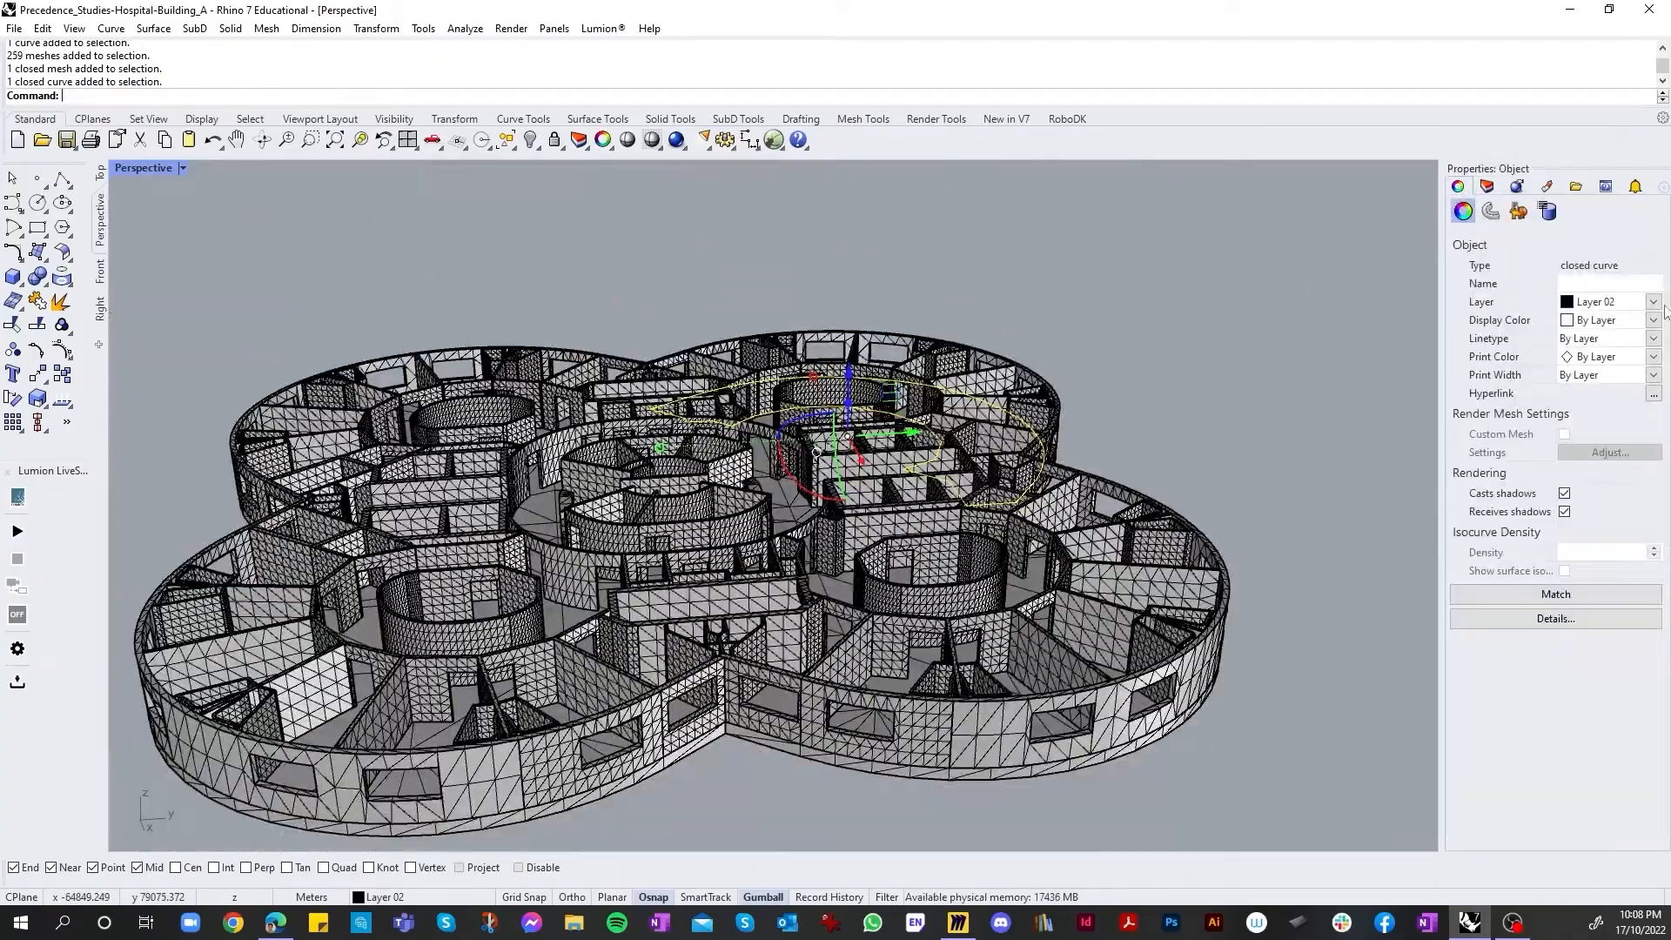
left_click(1652, 302)
scroll(838, 300, "up", 5)
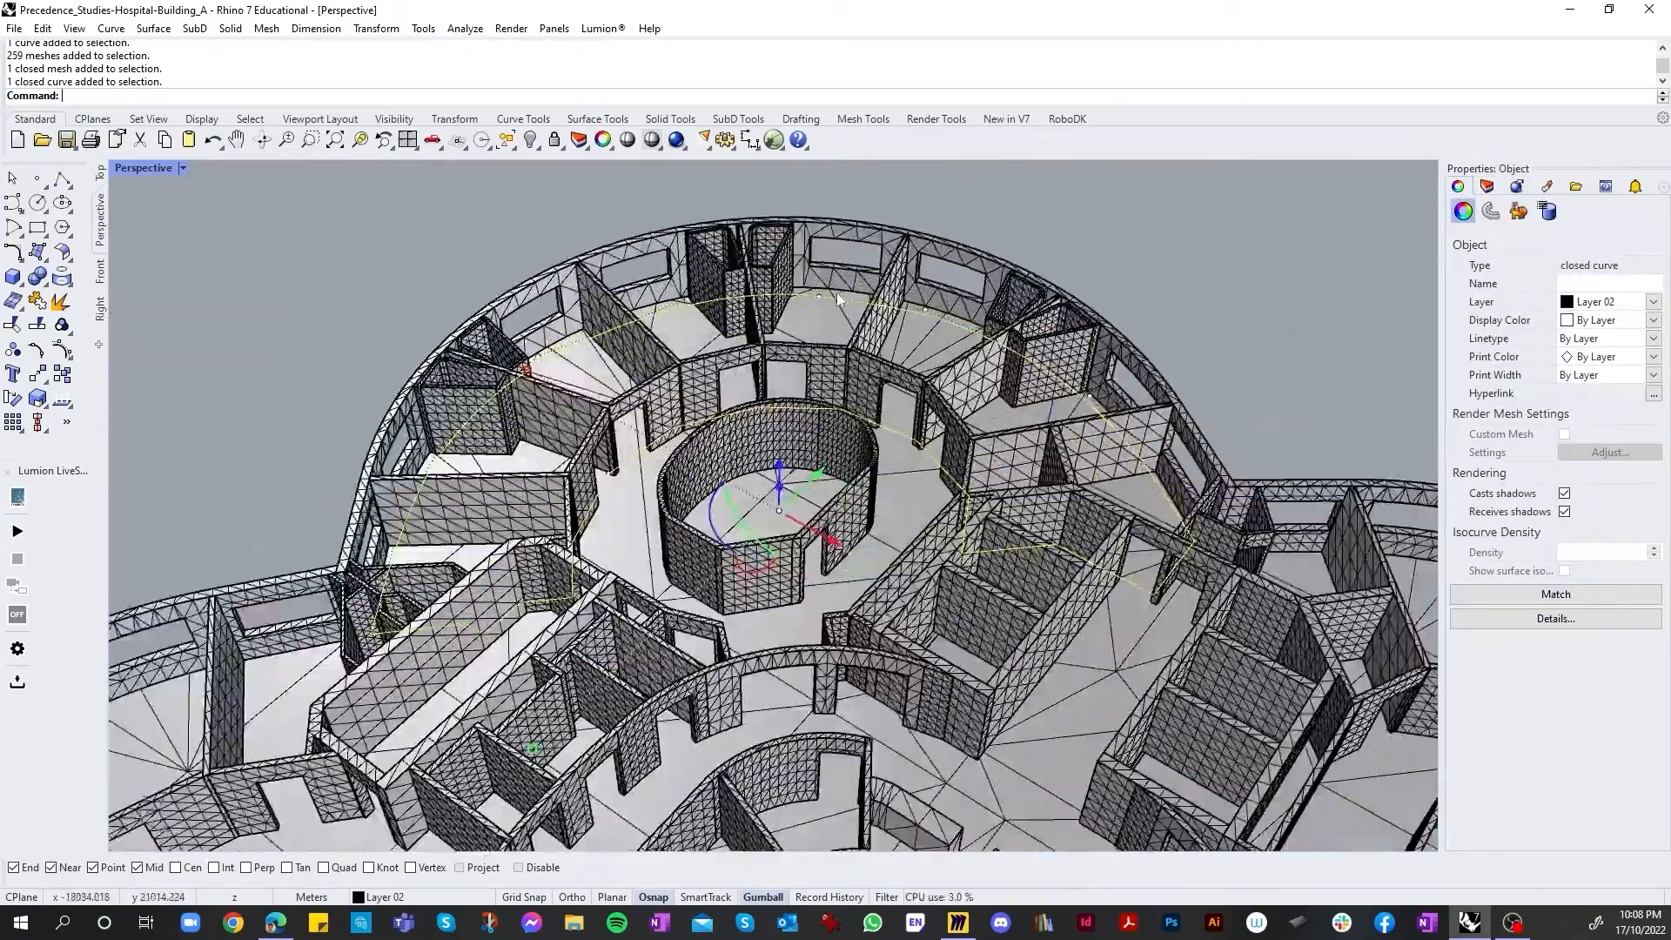
scroll(839, 300, "up", 5)
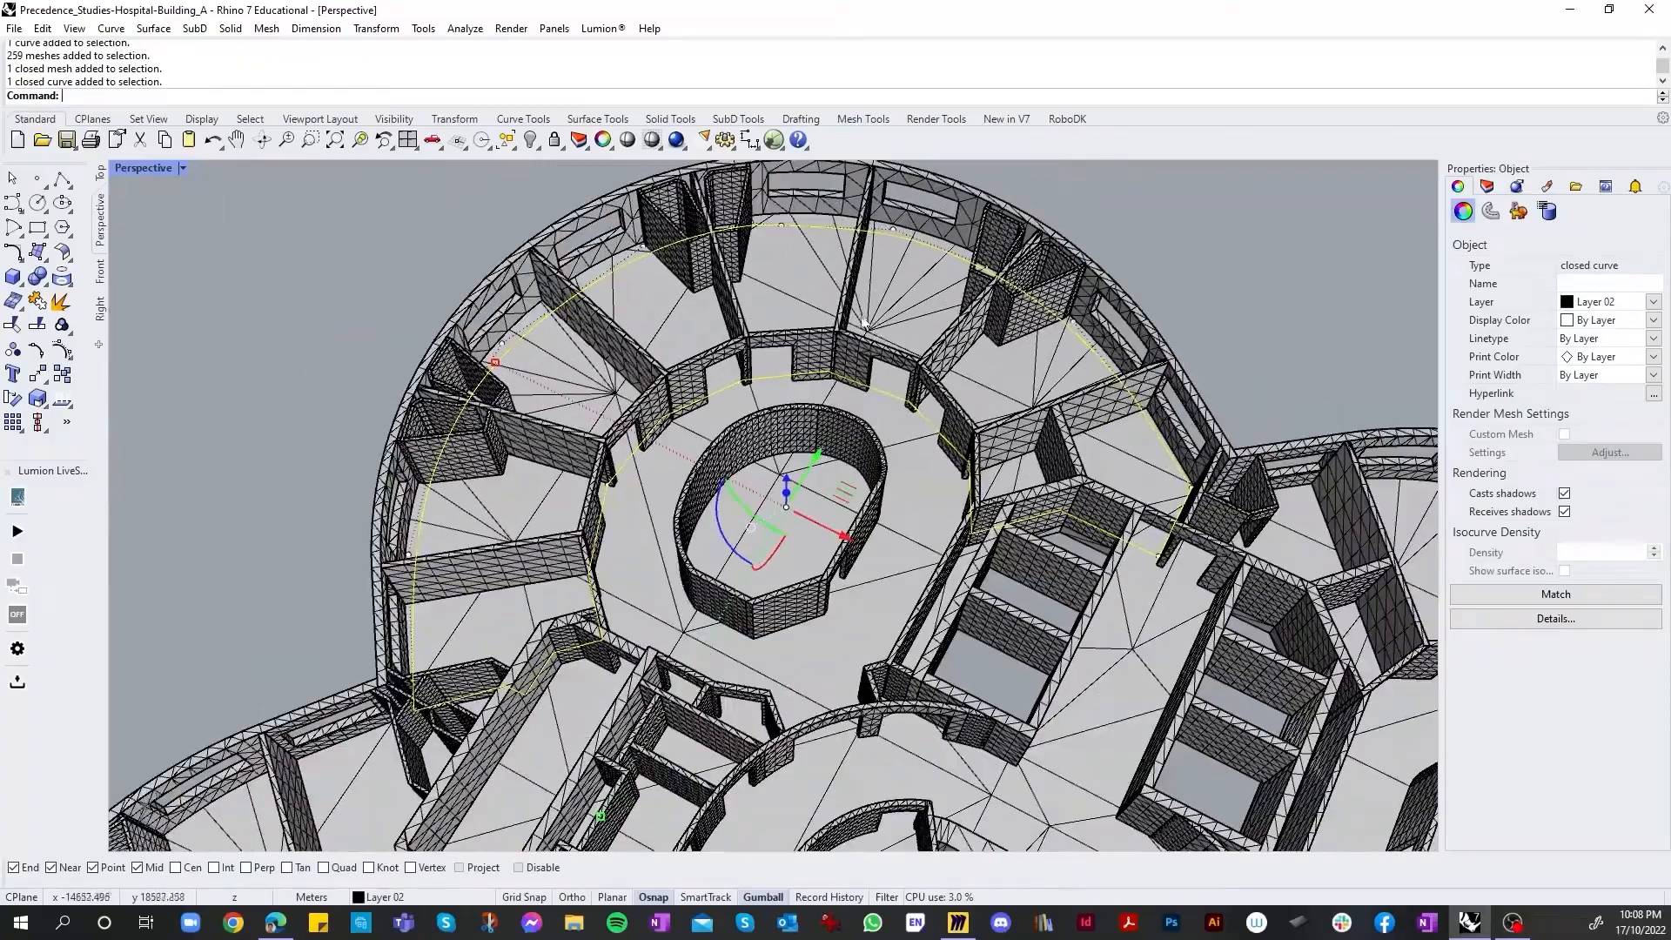
Step: Extrude the closed curve upward to about the top of the surrounding walls with ExtrudeCrv, keeping Solid set to No
type("ExtrudeCrv")
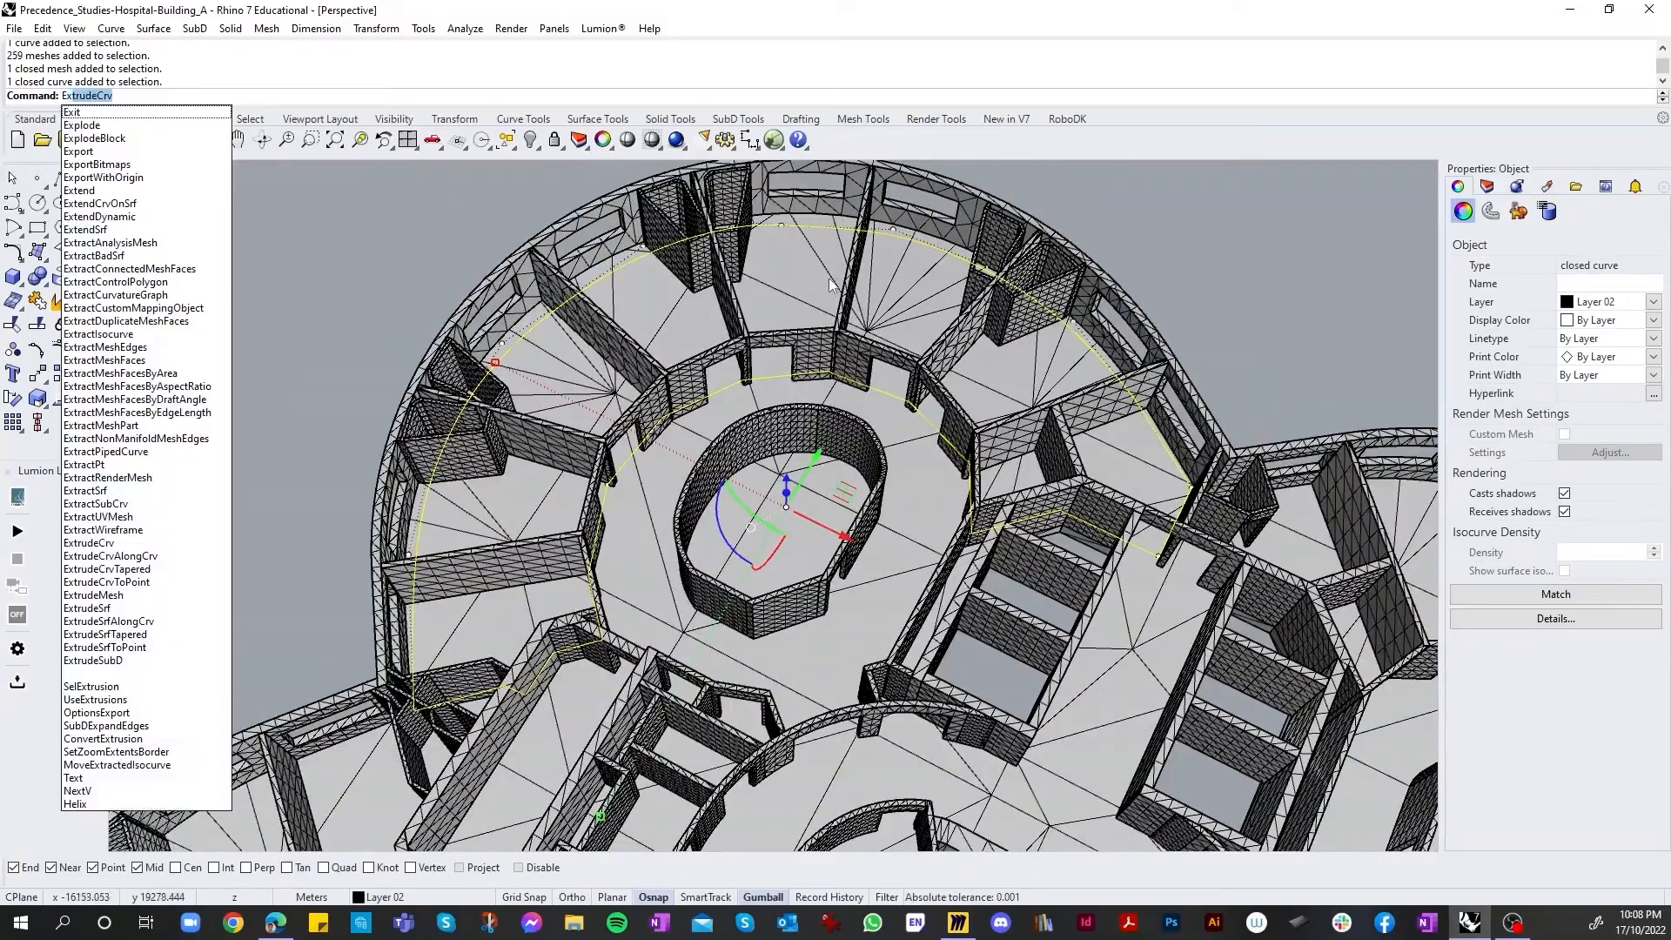
key("Return")
right_click_drag(831, 284, 681, 256)
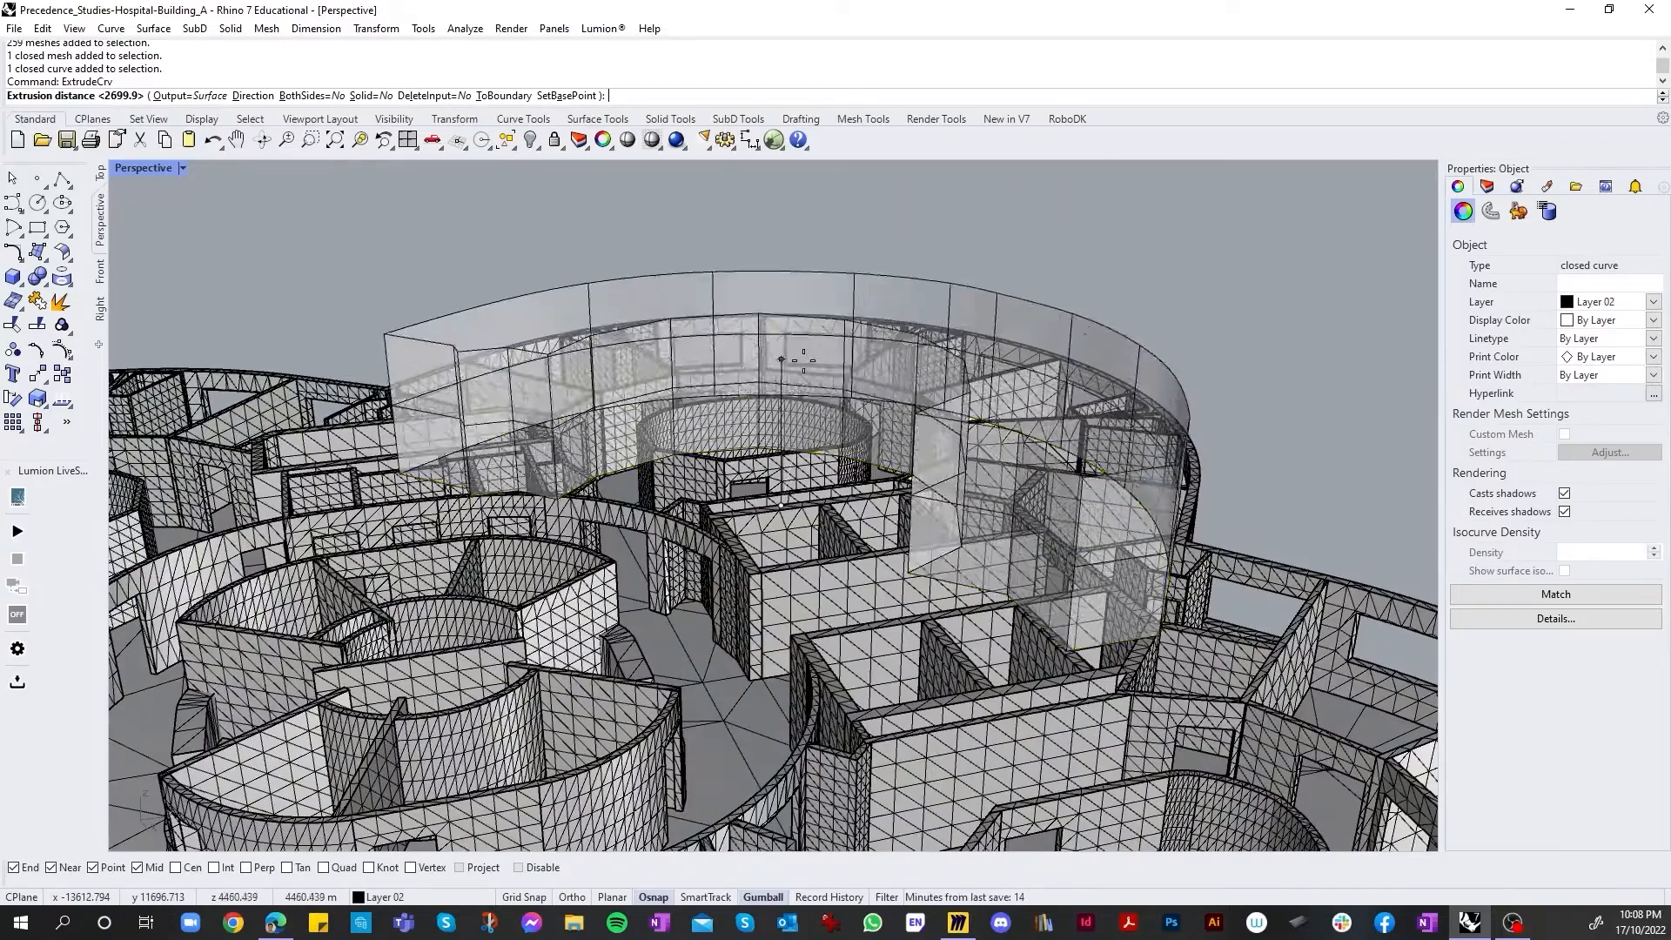
right_click_drag(804, 358, 768, 430)
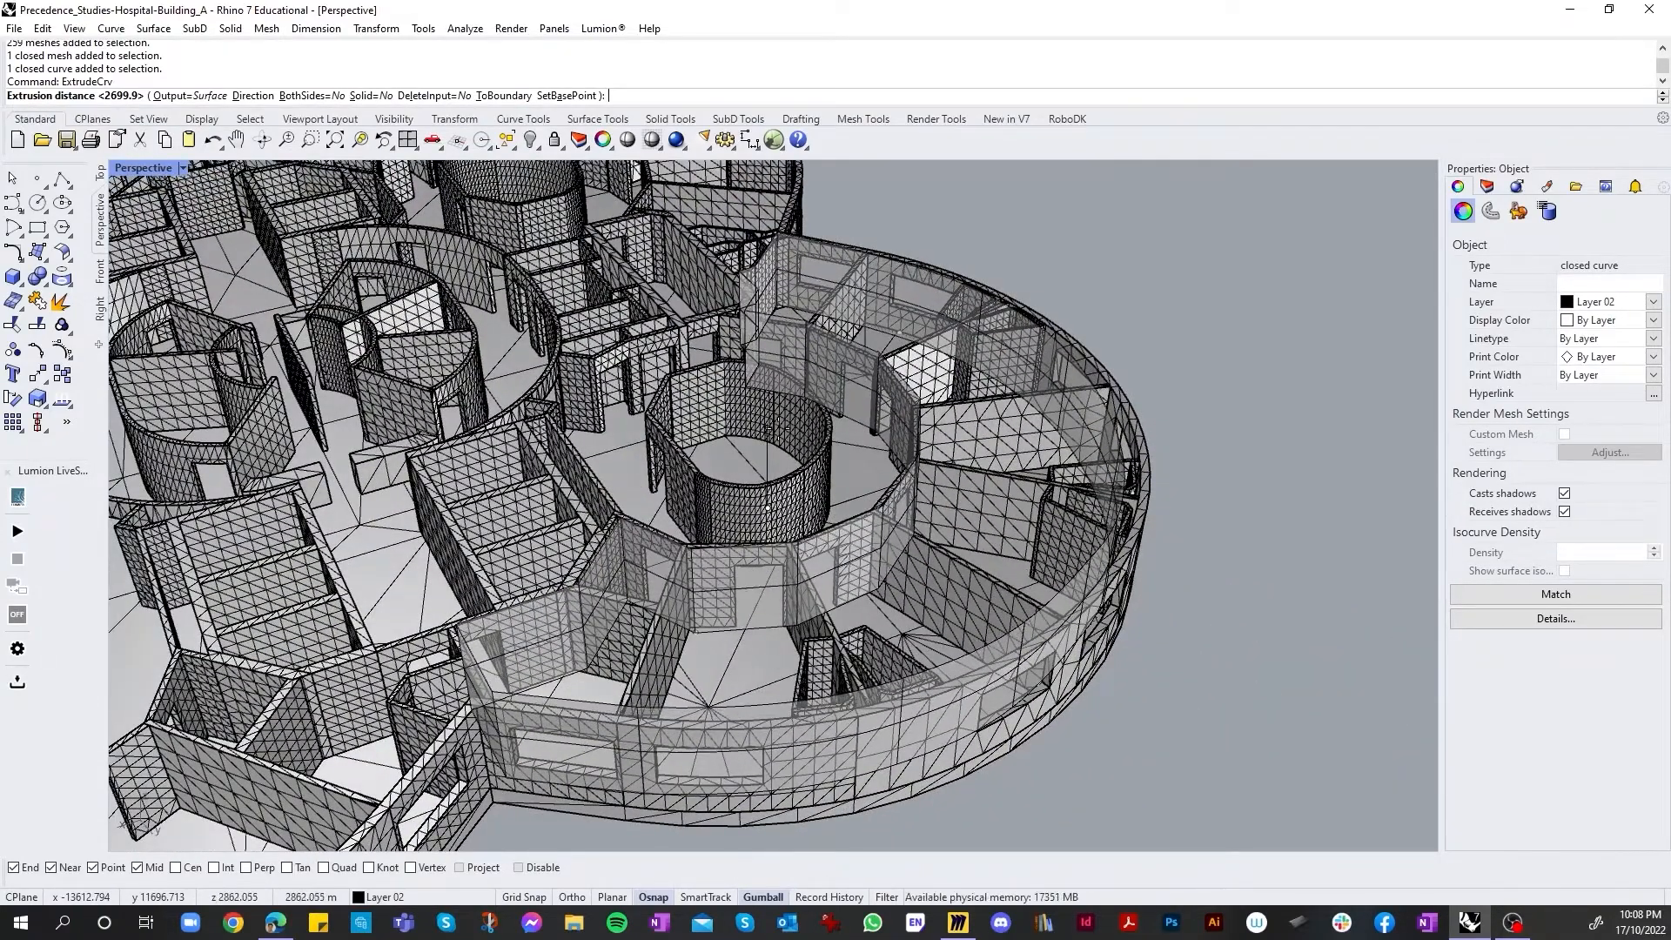
left_click(767, 429)
Step: Close the open ends of the extruded ward surface with the Cap command
scroll(1010, 250, "up", 5)
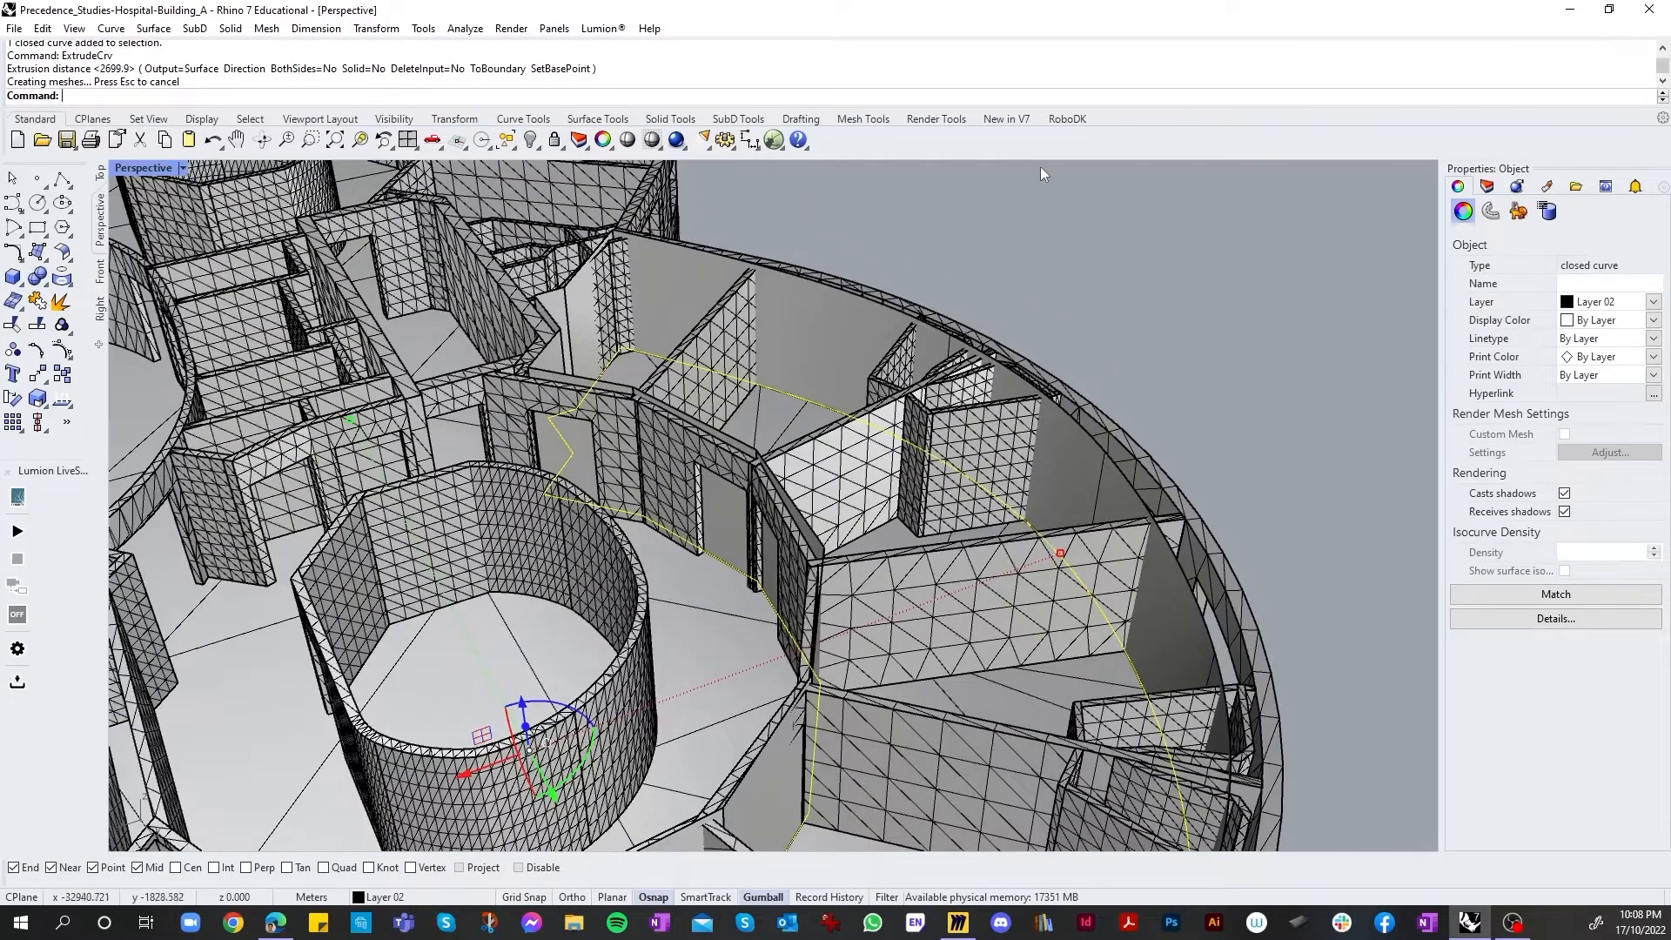
key("Return")
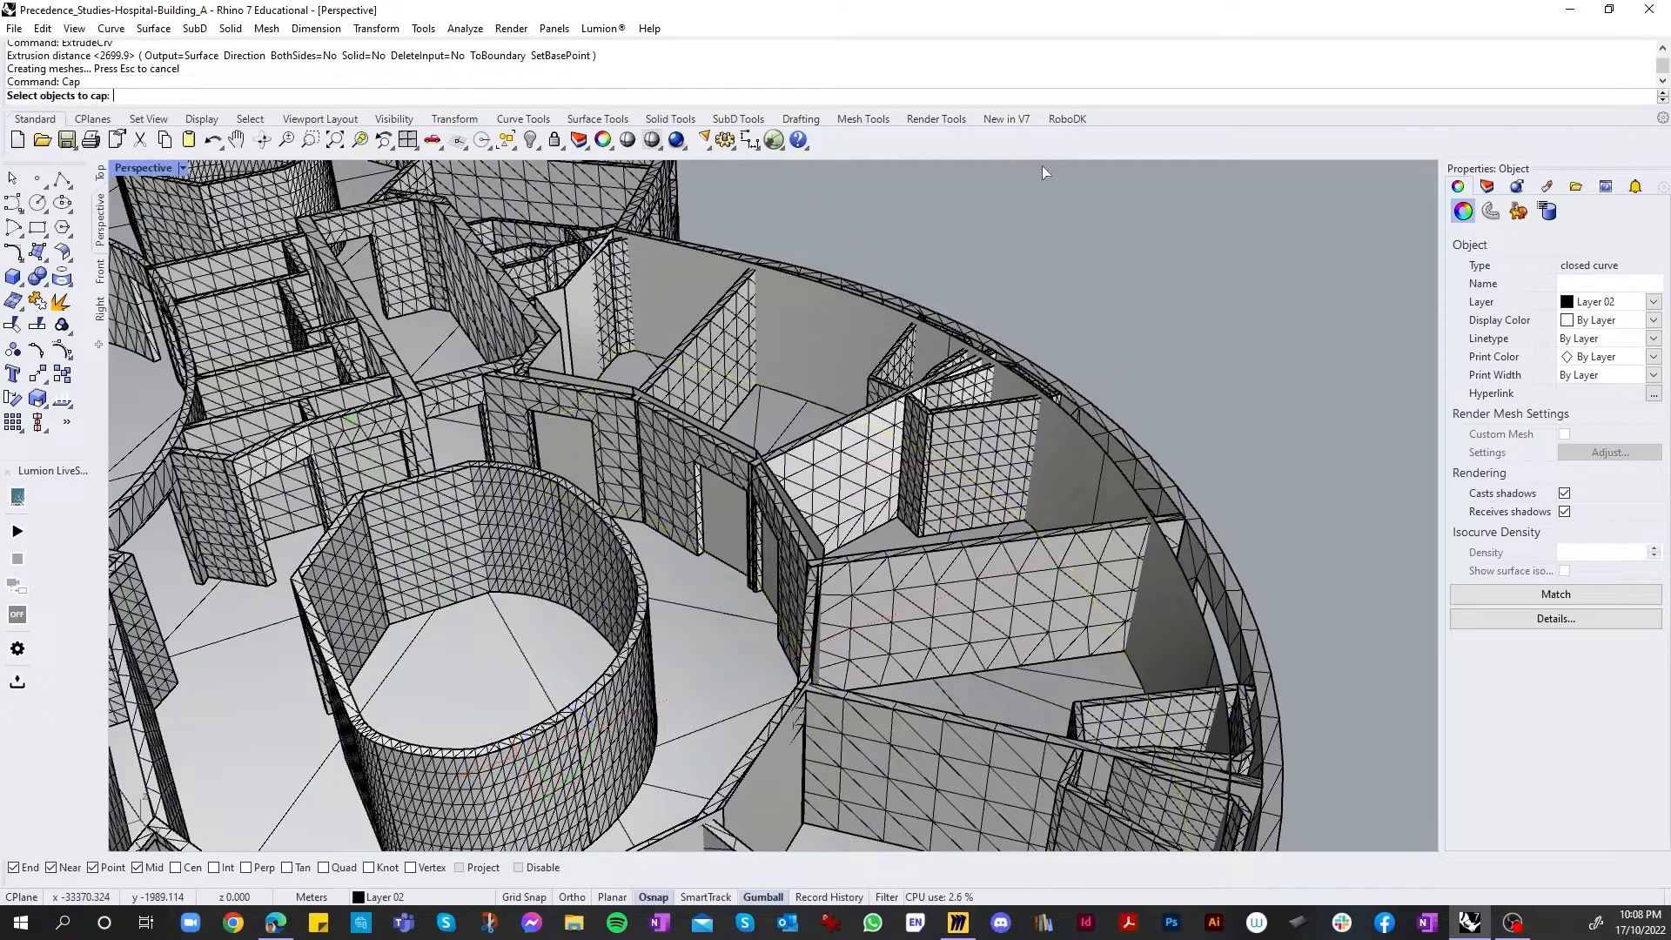
left_click(813, 313)
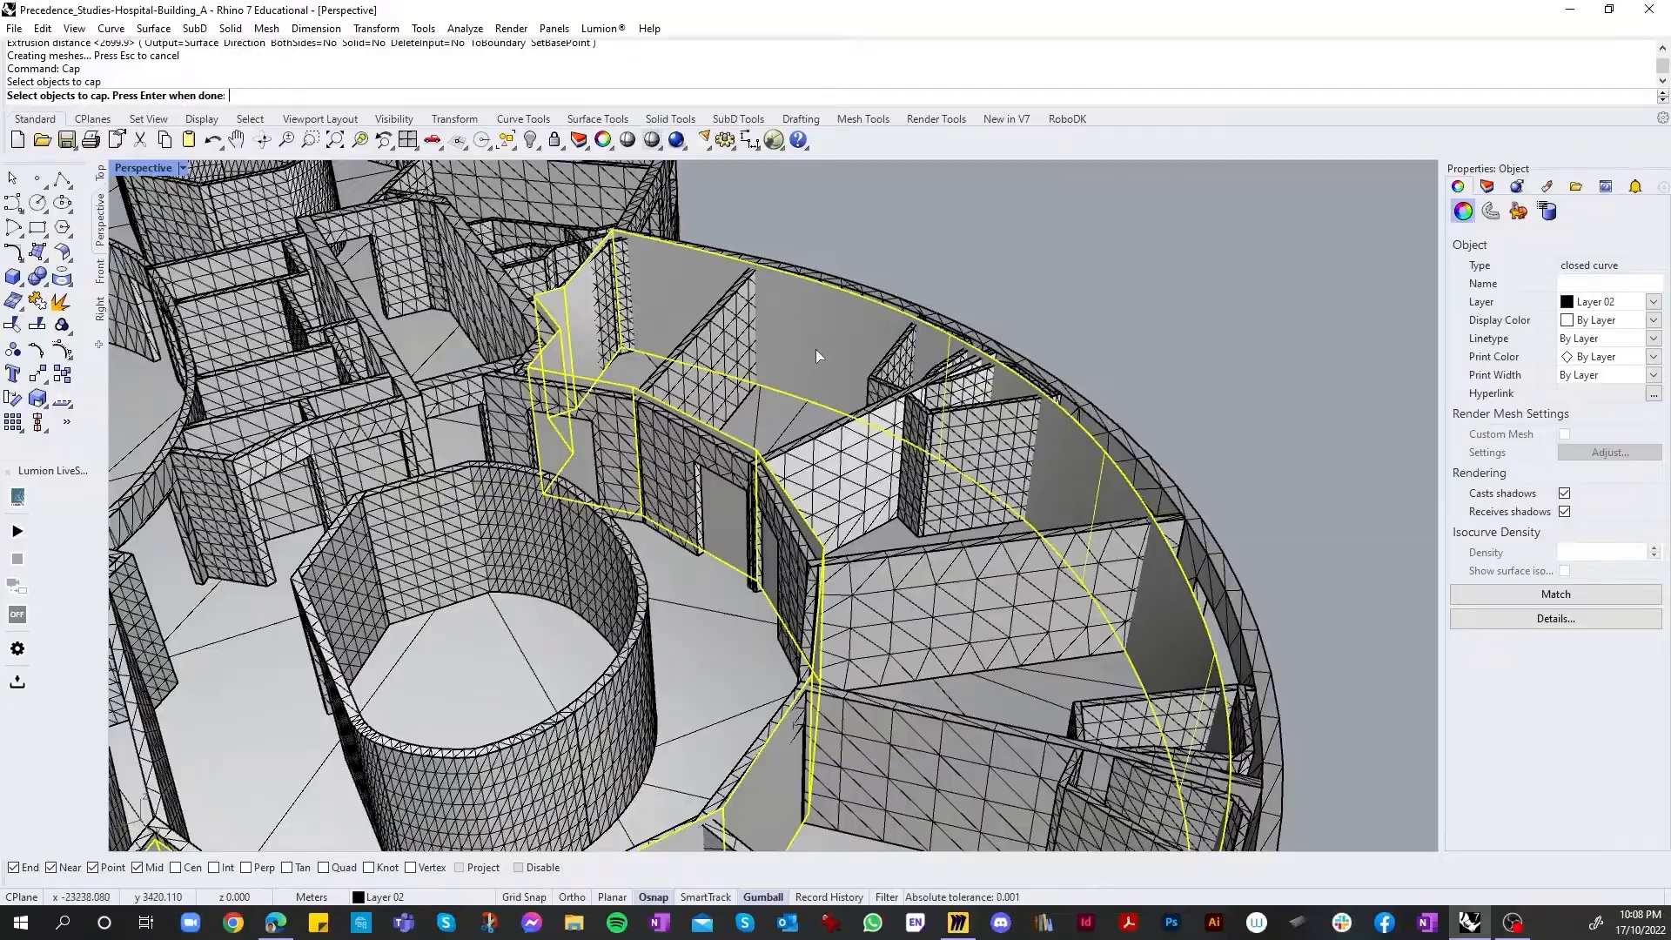
key("Return")
scroll(827, 343, "down", 12)
right_click_drag(936, 422, 539, 389)
scroll(537, 384, "up", 4)
right_click_drag(838, 507, 836, 564)
scroll(836, 564, "down", 5)
scroll(857, 561, "up", 4)
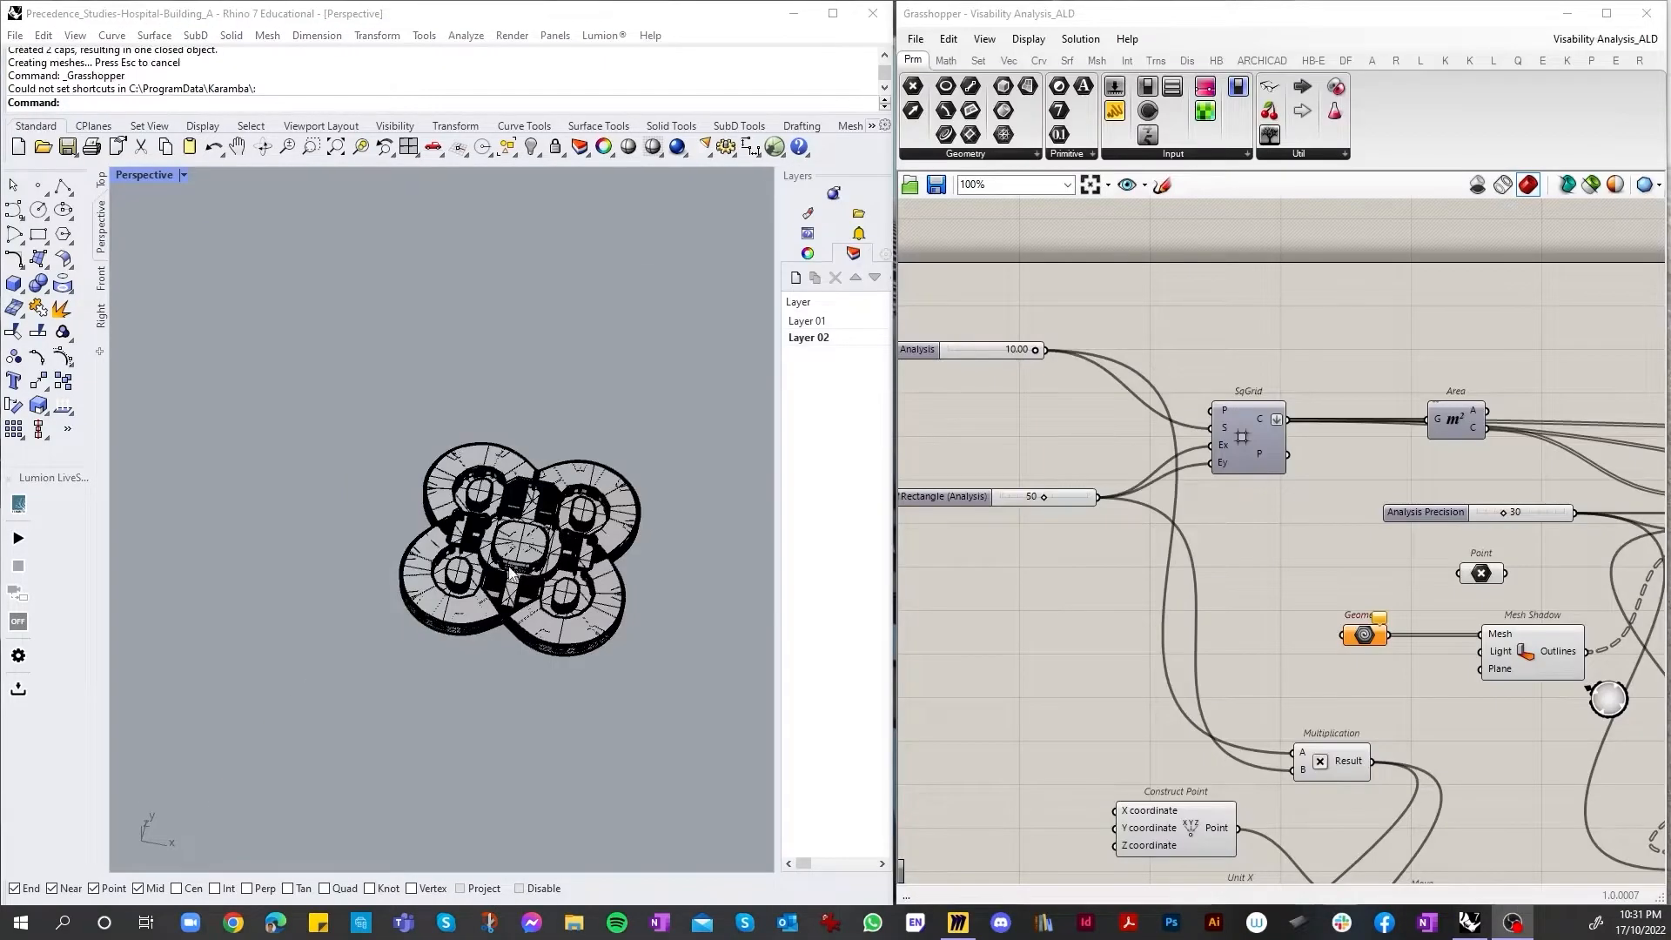
Step: Examine the building model in perspective and the sliders and components at the start of the visibility analysis definition
scroll(522, 565, "up", 3)
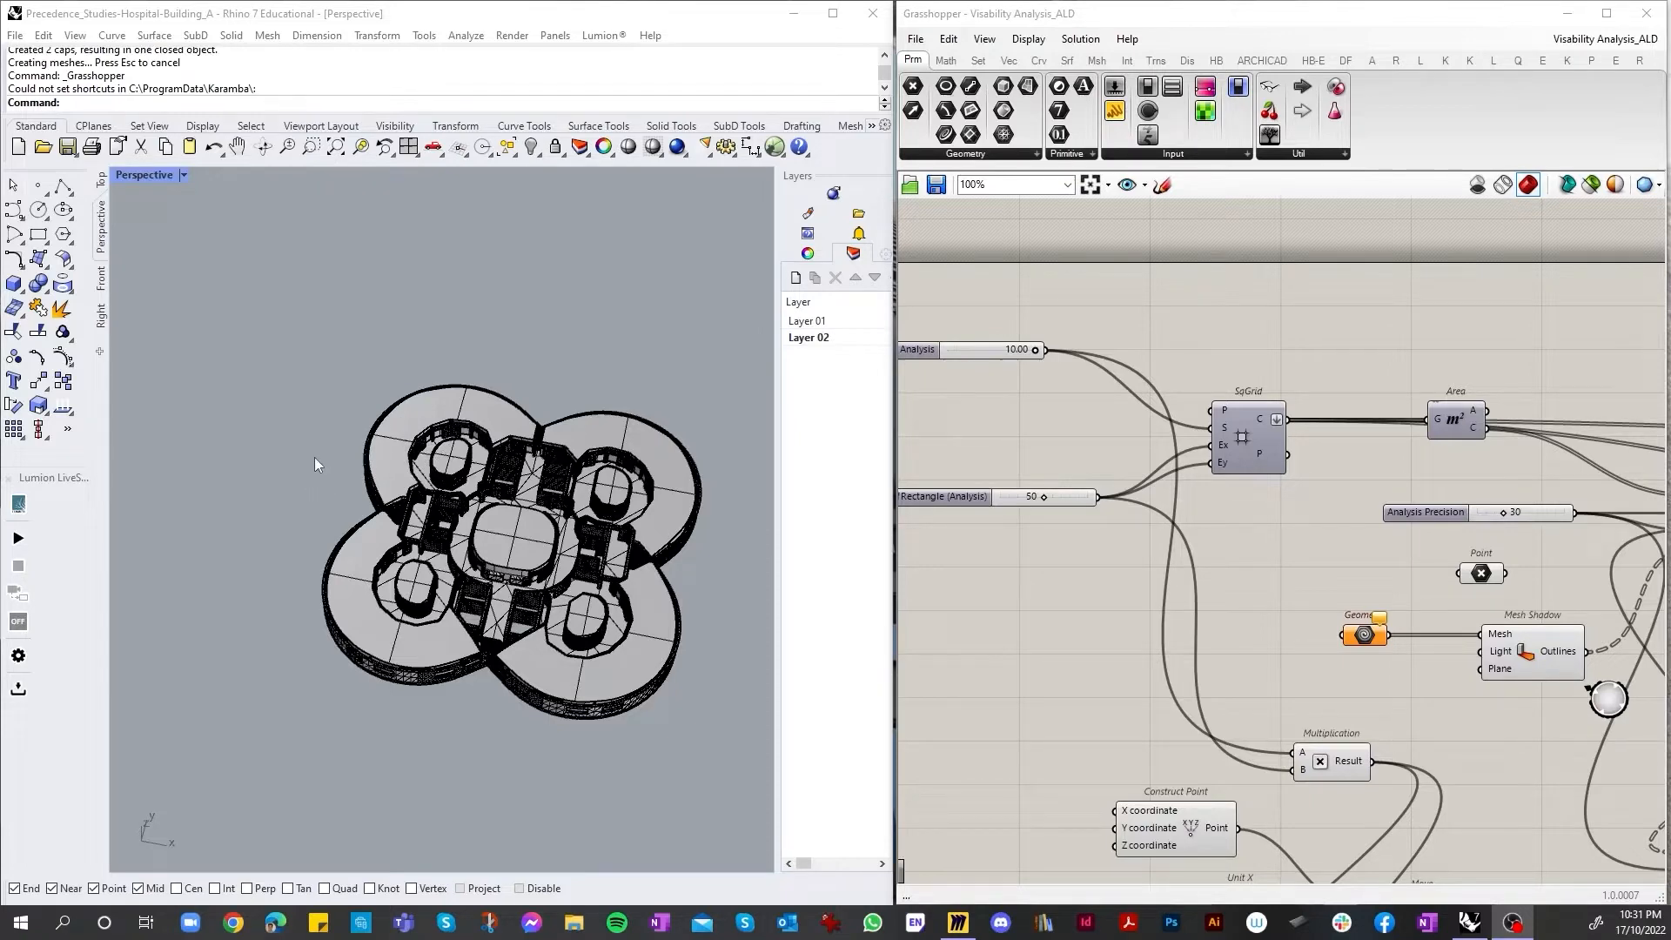
right_click_drag(279, 506, 445, 379)
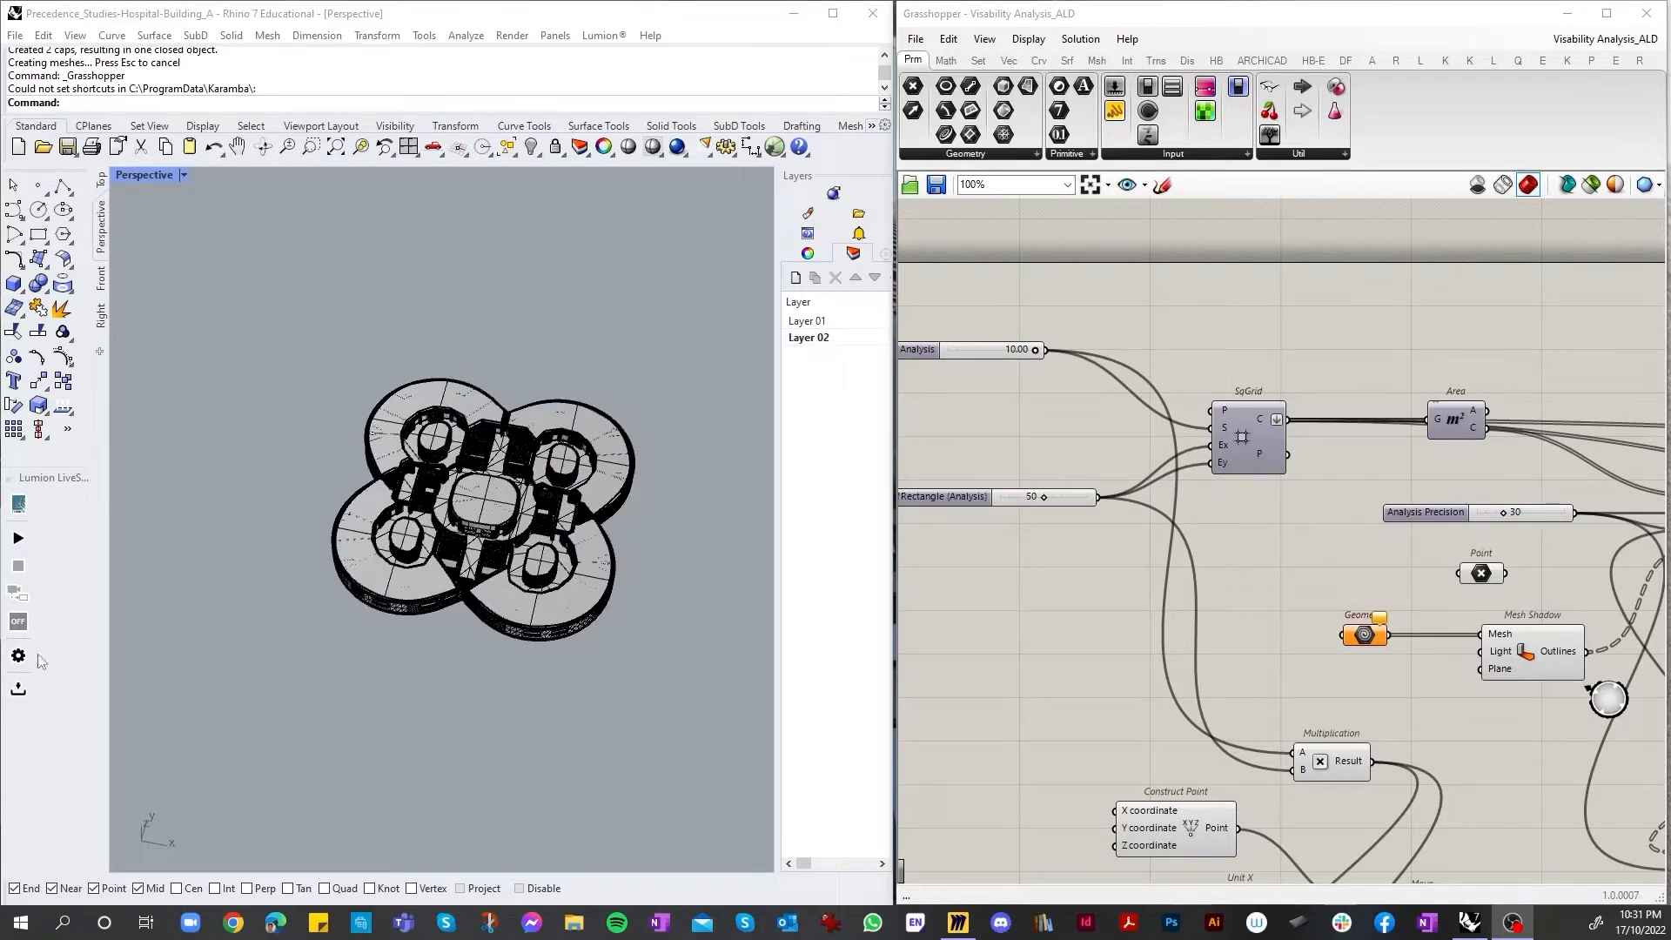
scroll(444, 374, "up", 4)
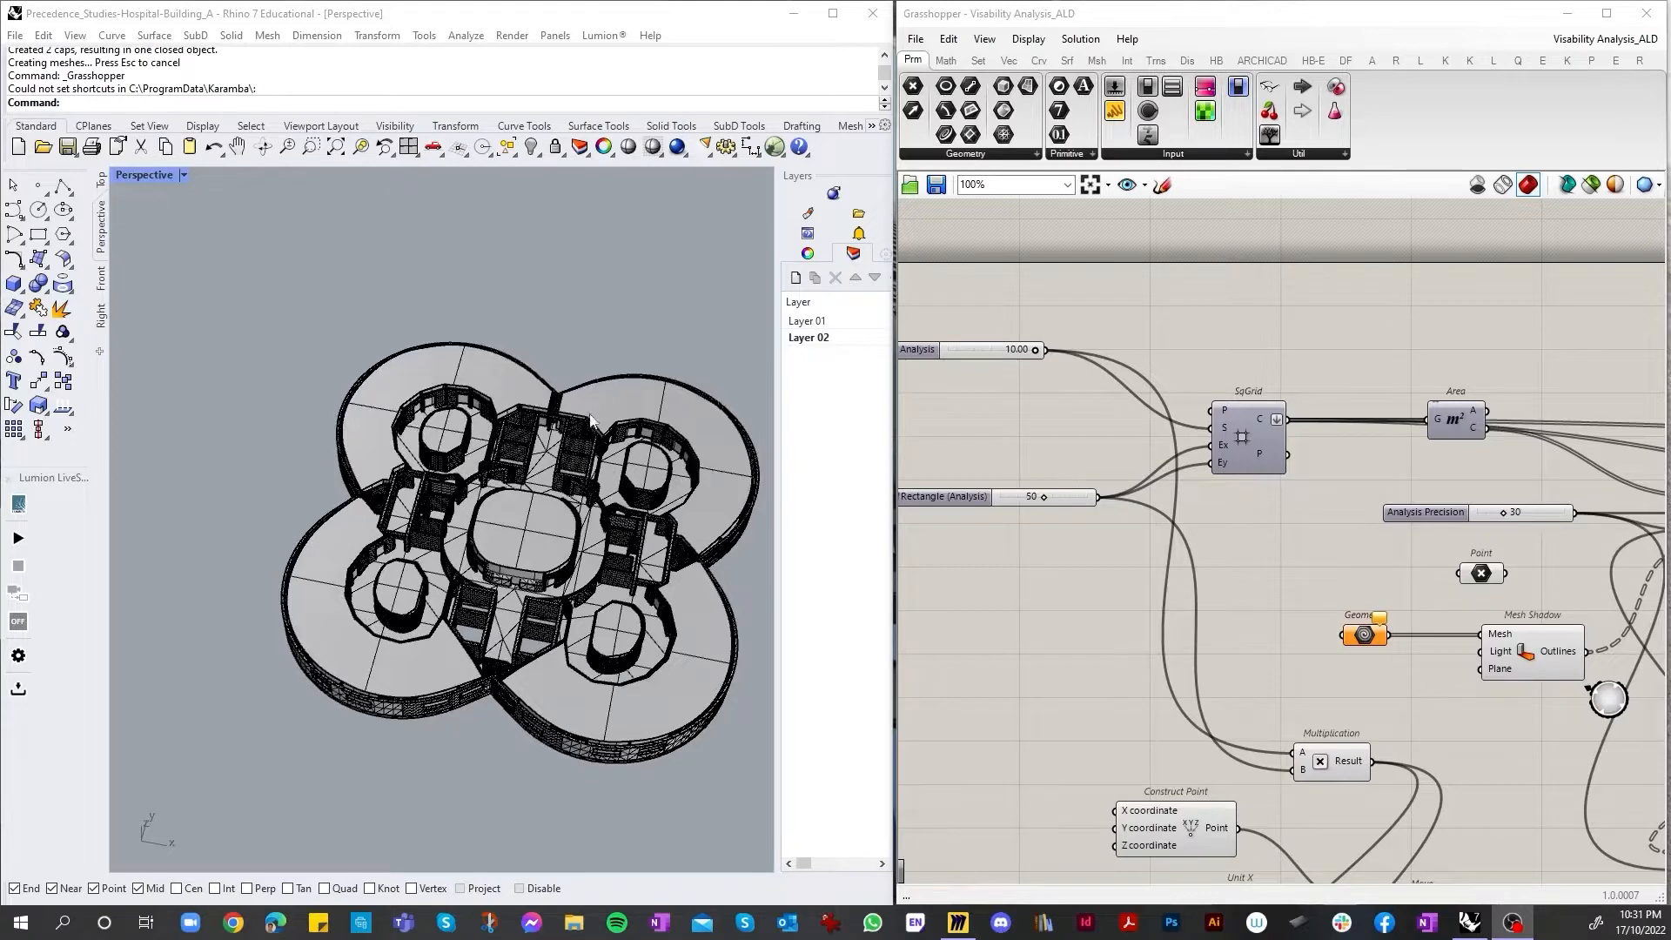
scroll(1158, 600, "down", 2)
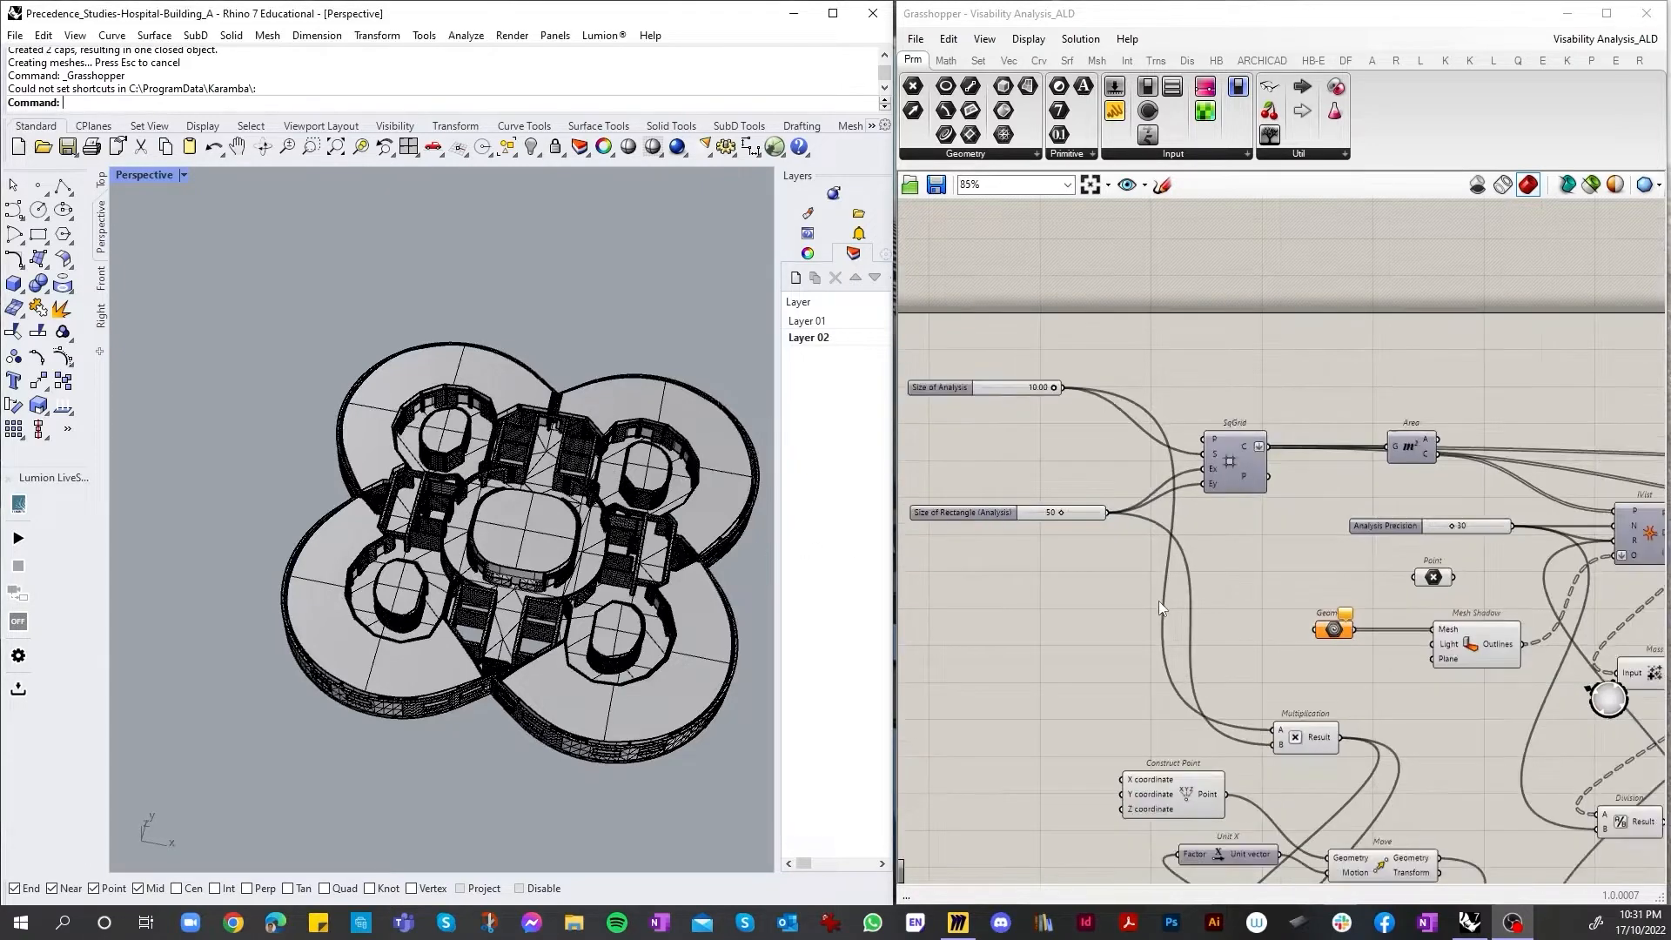
scroll(984, 498, "up", 1)
scroll(983, 498, "up", 1)
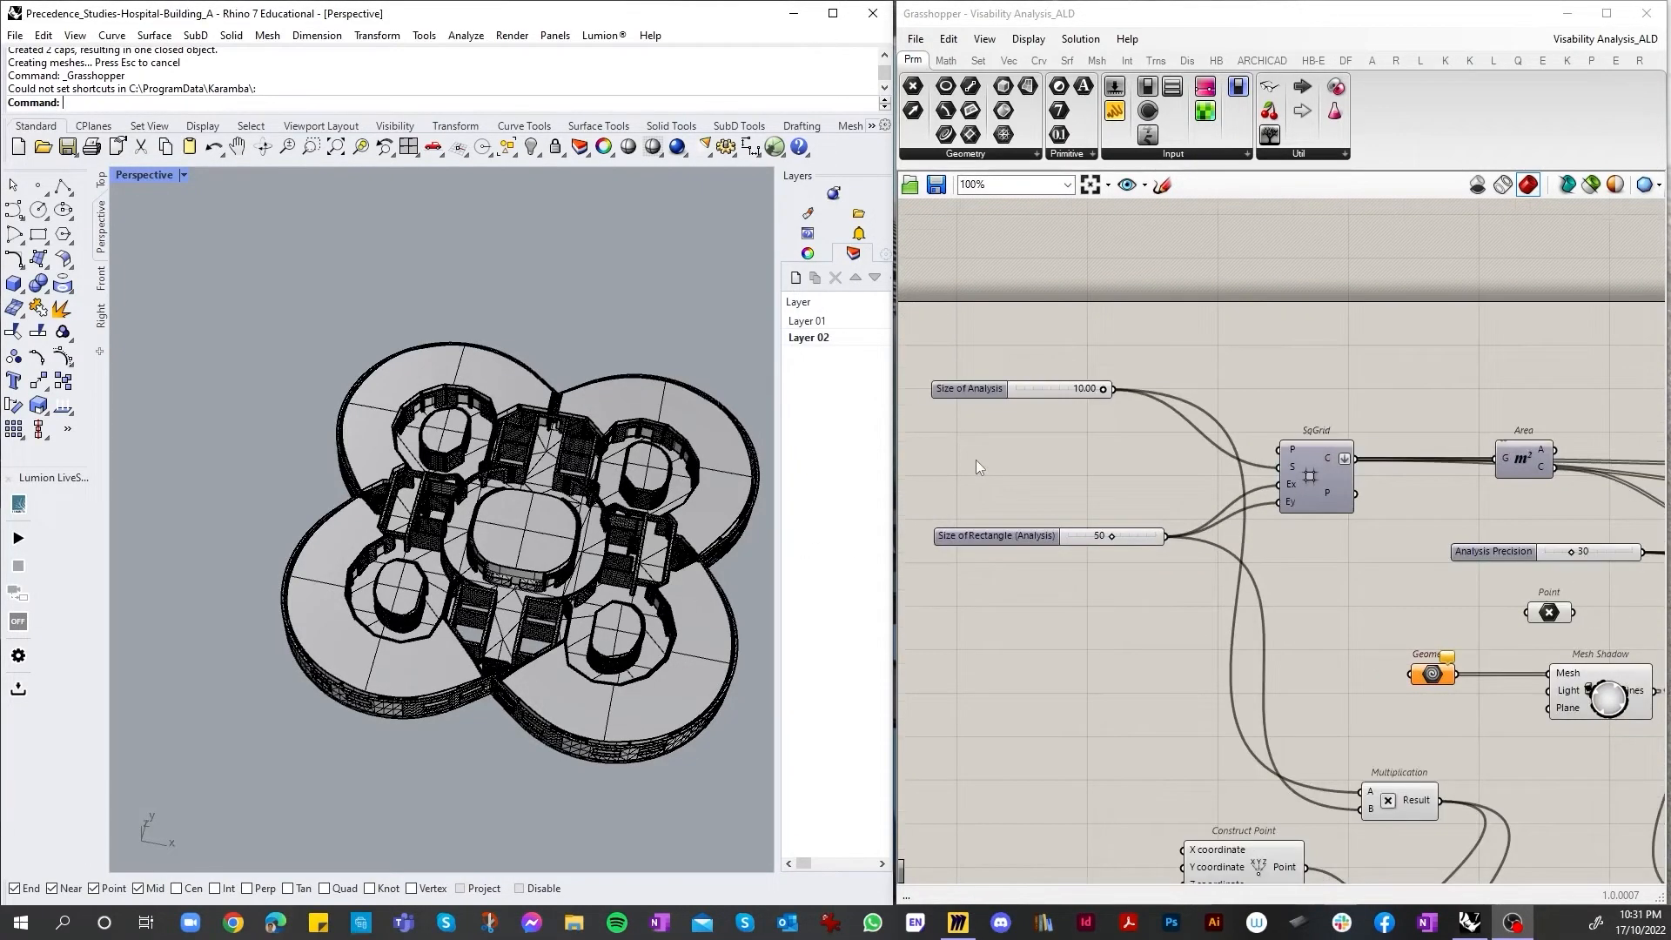
scroll(977, 461, "down", 1)
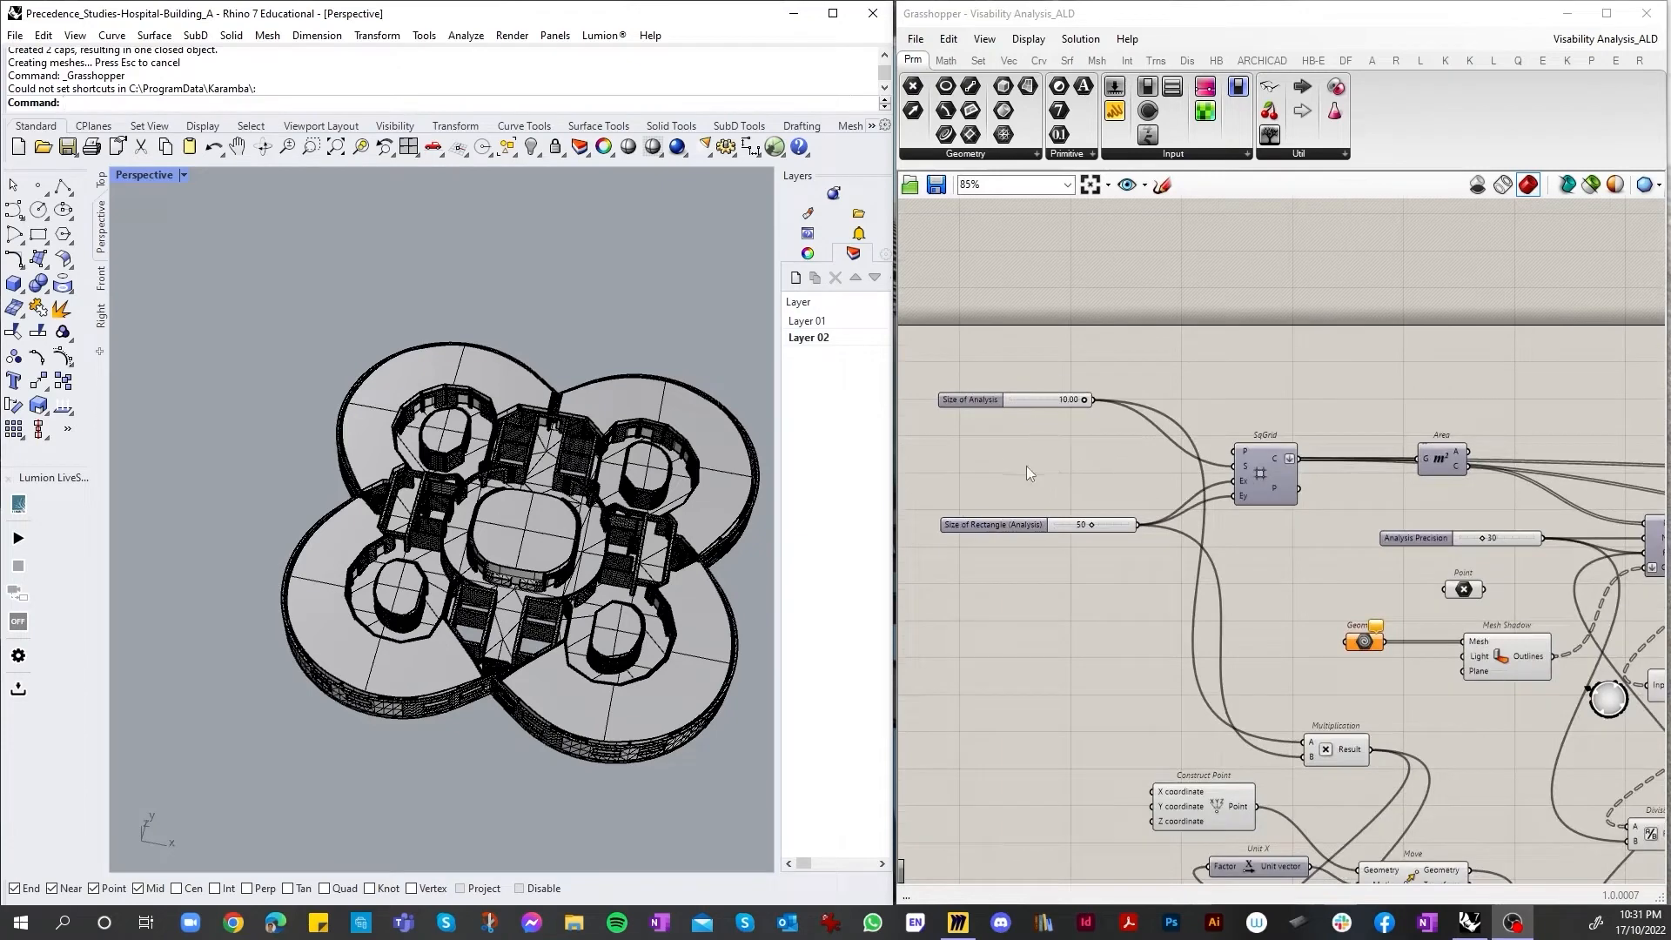
scroll(1026, 466, "down", 1)
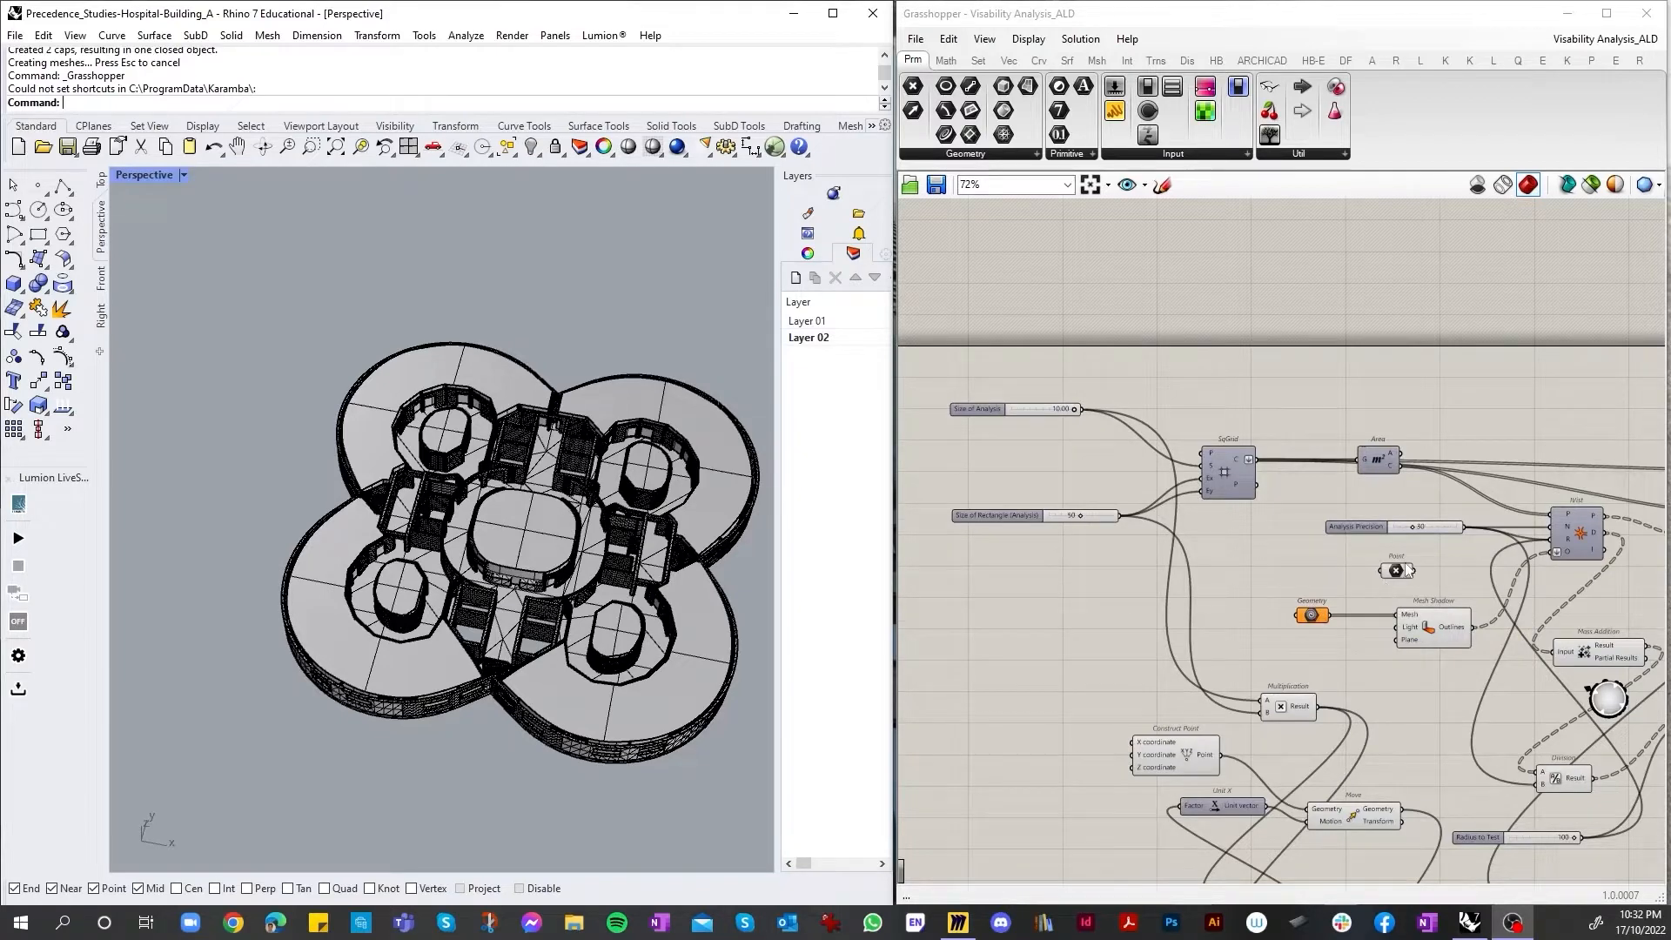
Step: Switch the model viewport to the Top view, set its display mode to Rendered, and show the whole building plan
left_click(185, 177)
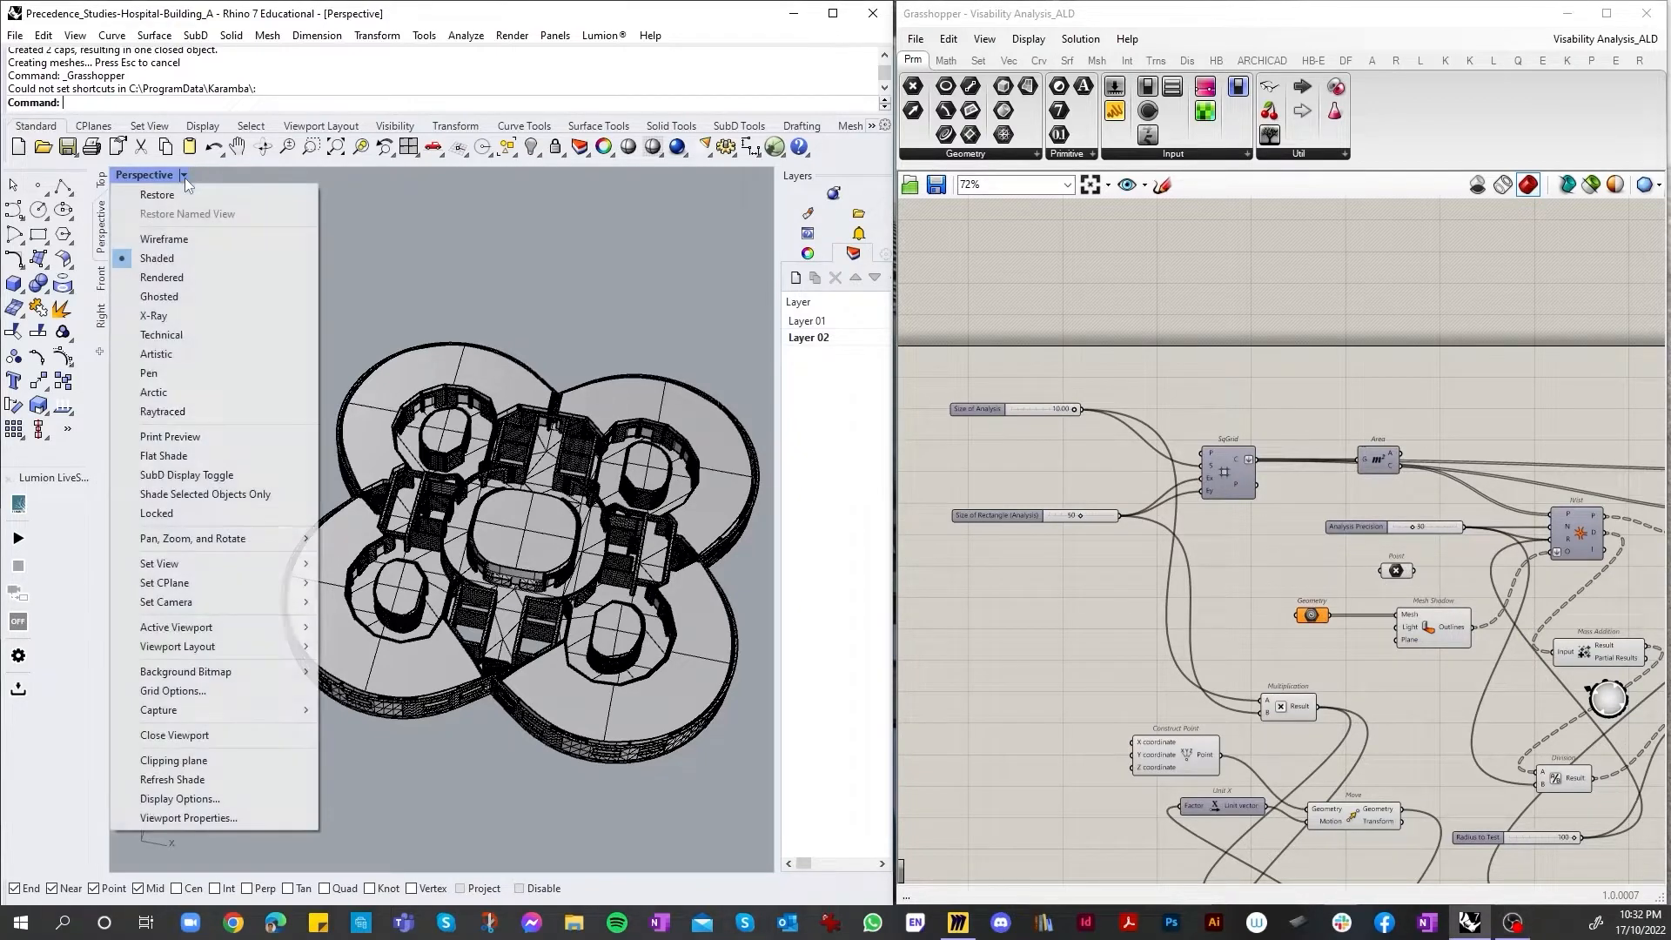
left_click(103, 183)
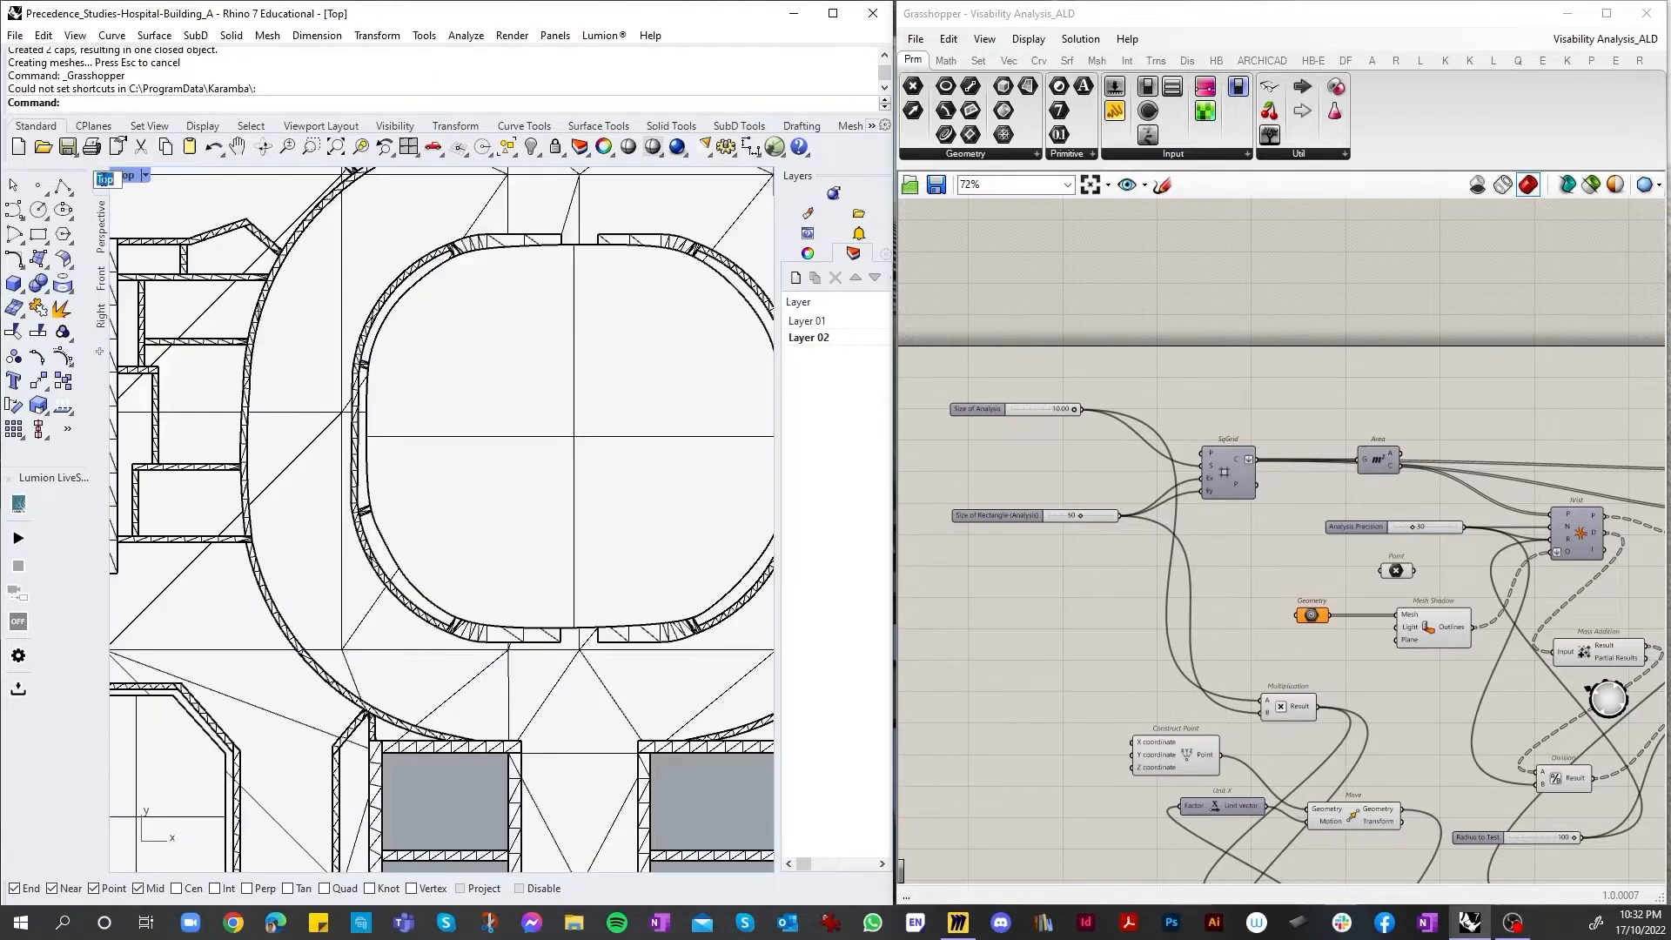
scroll(546, 453, "down", 5)
left_click(146, 176)
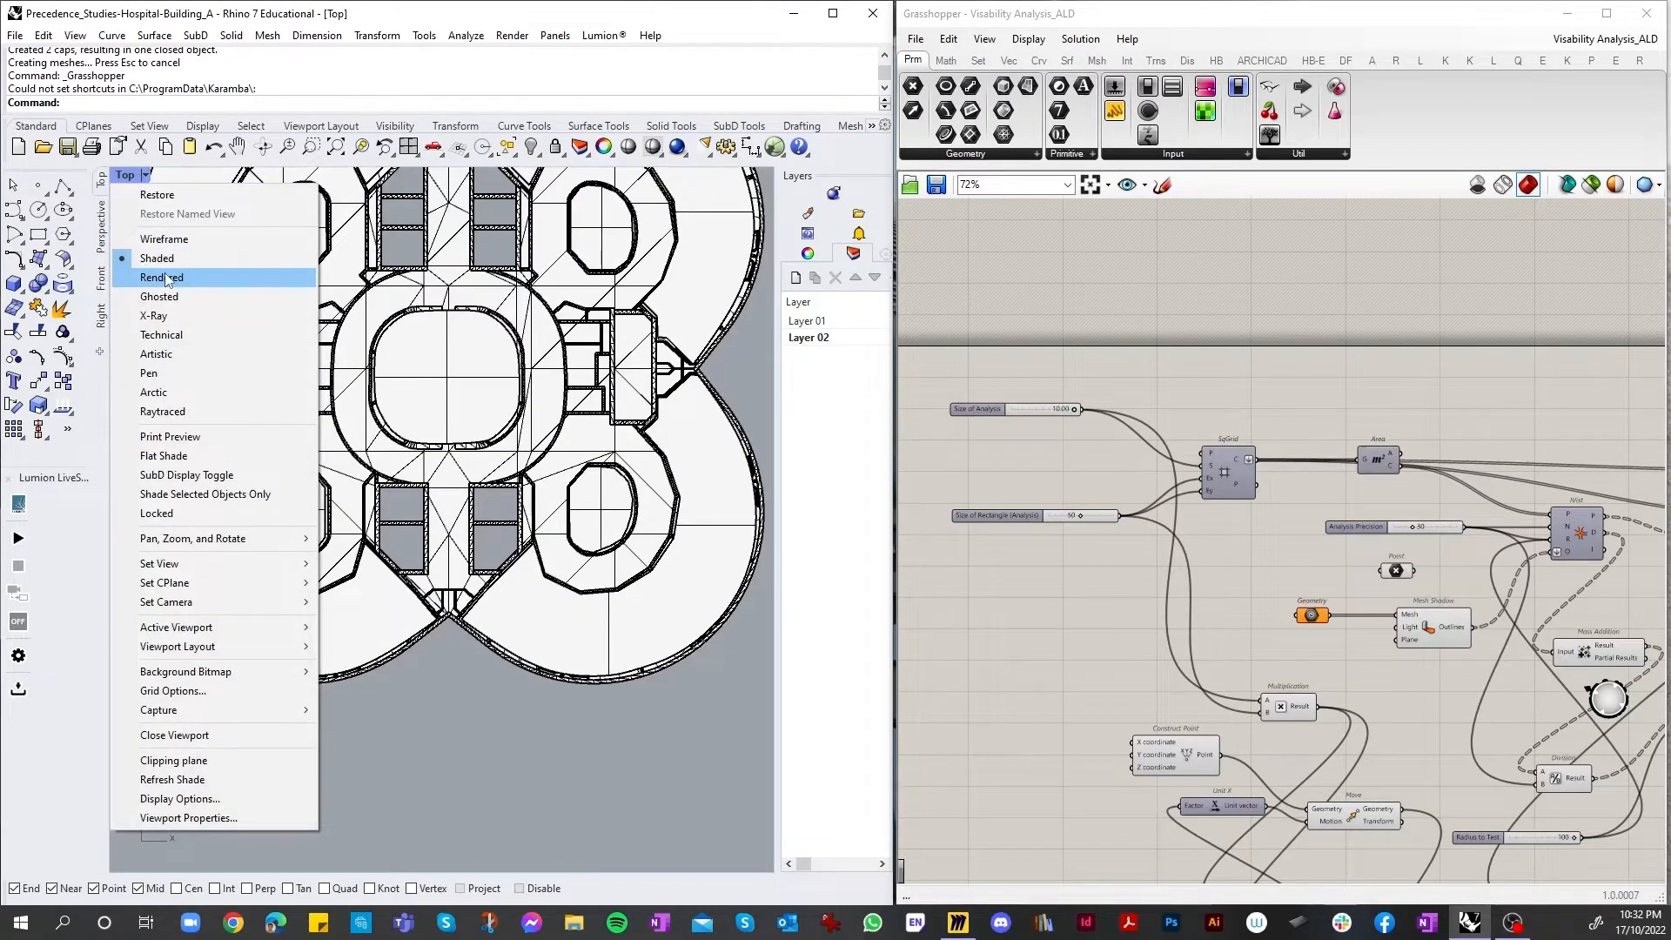
left_click(166, 278)
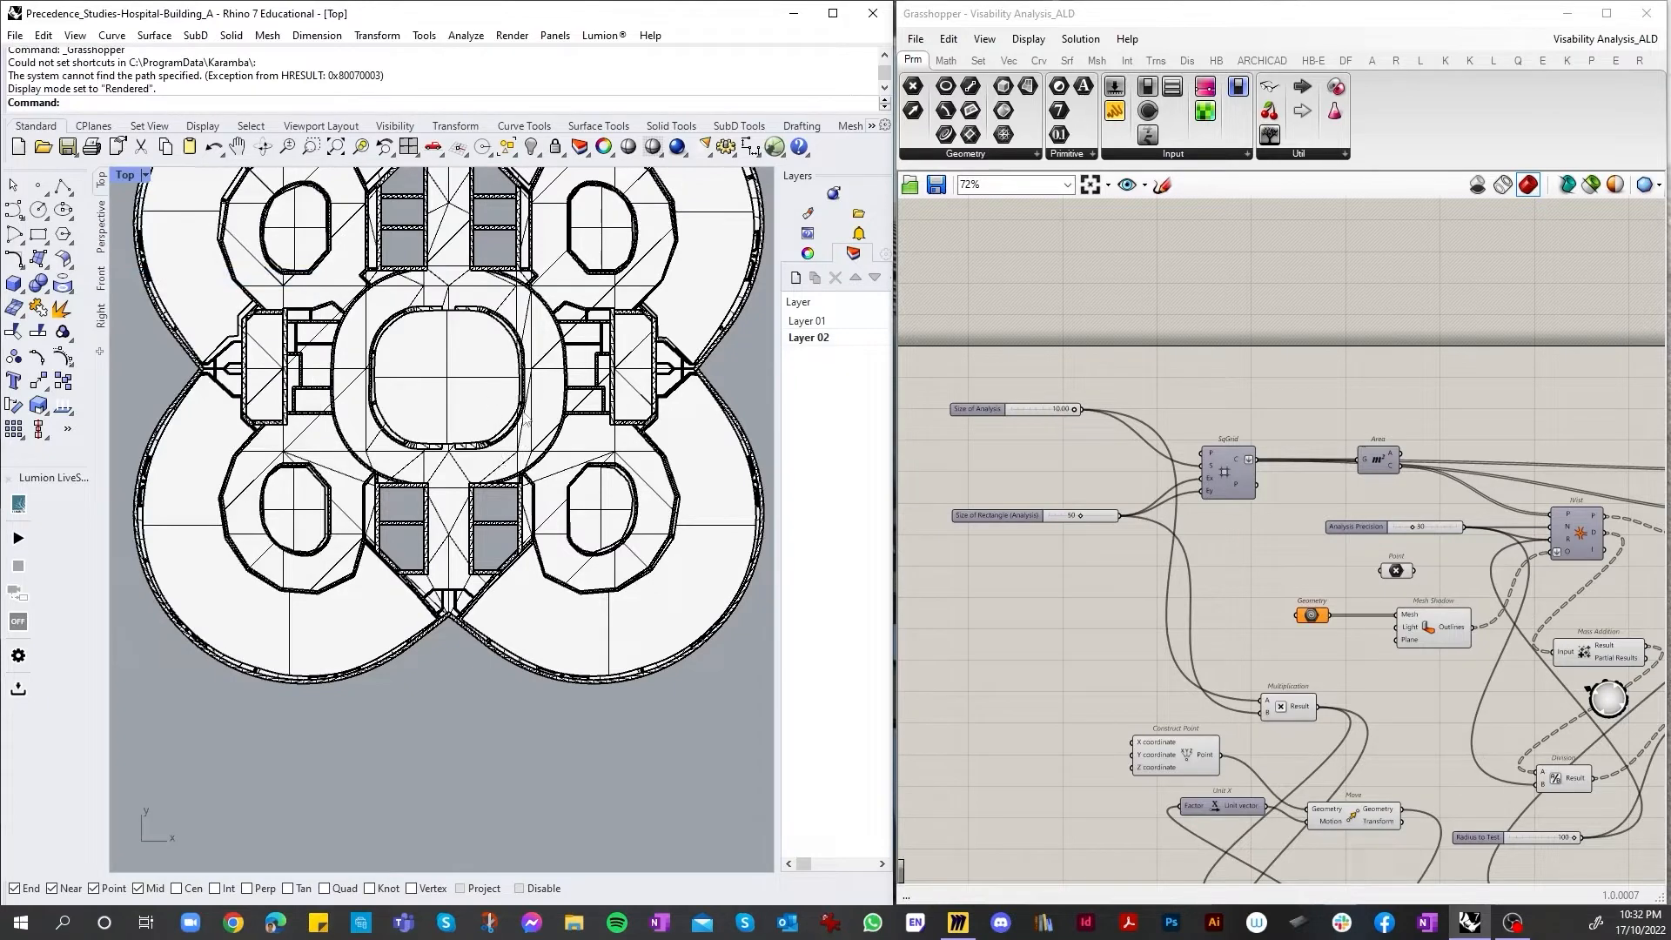
scroll(430, 508, "down", 4)
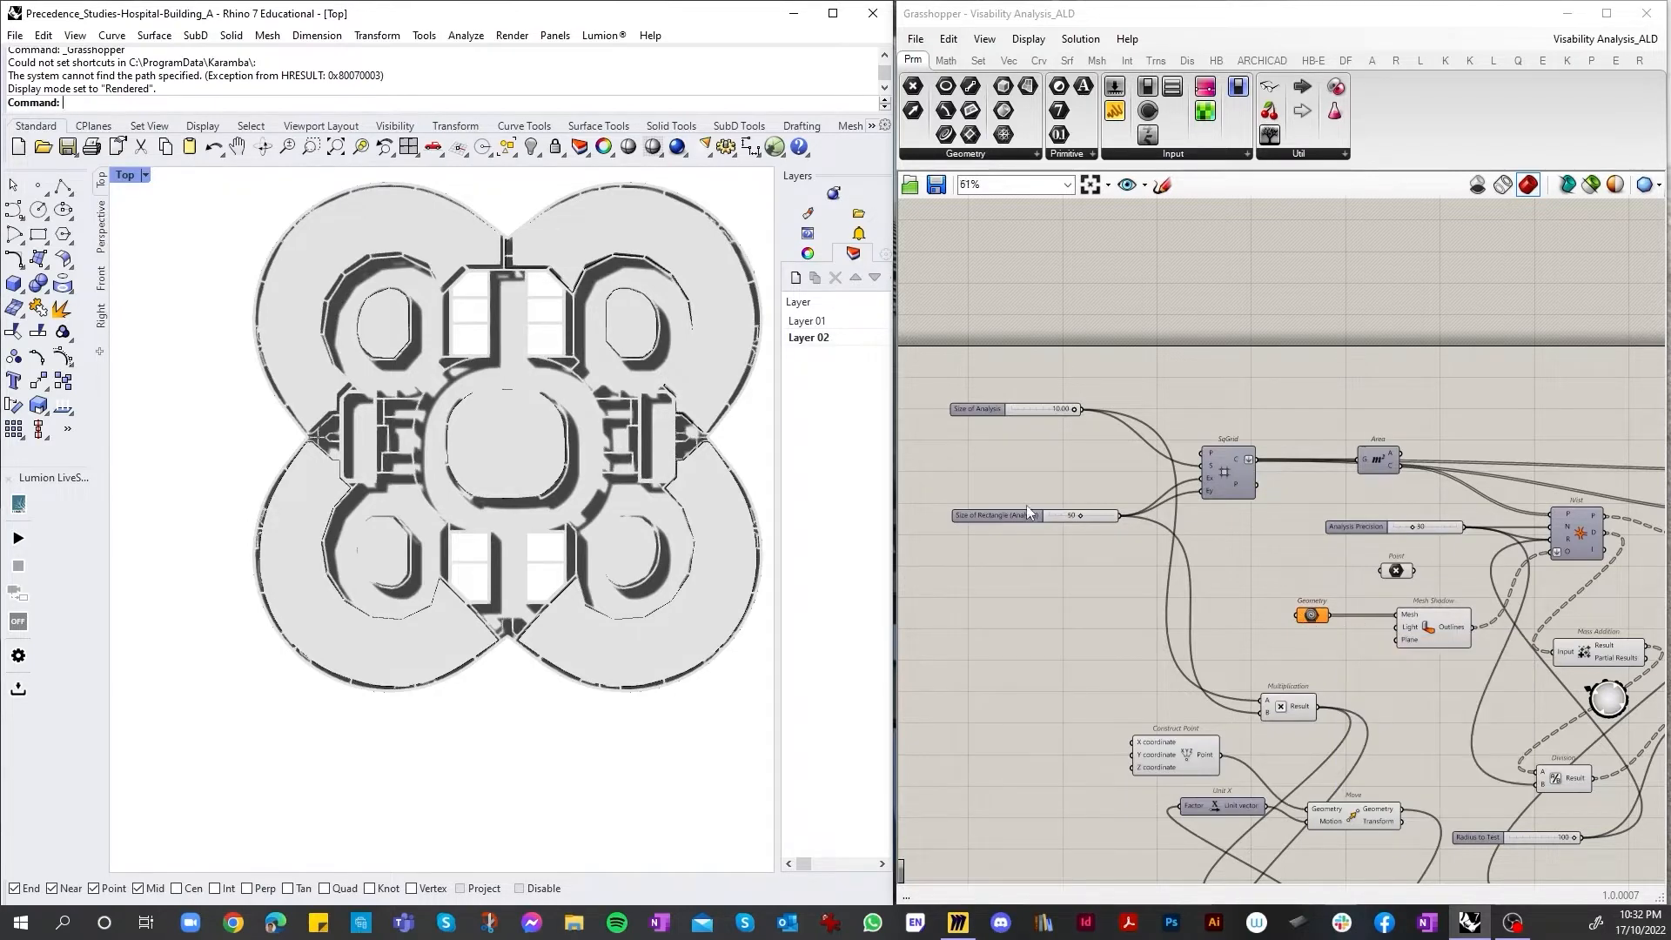
Step: Disable the Point parameter above Mesh Shadow in the definition, and enable it again
scroll(1317, 628, "up", 4)
scroll(1327, 561, "down", 9)
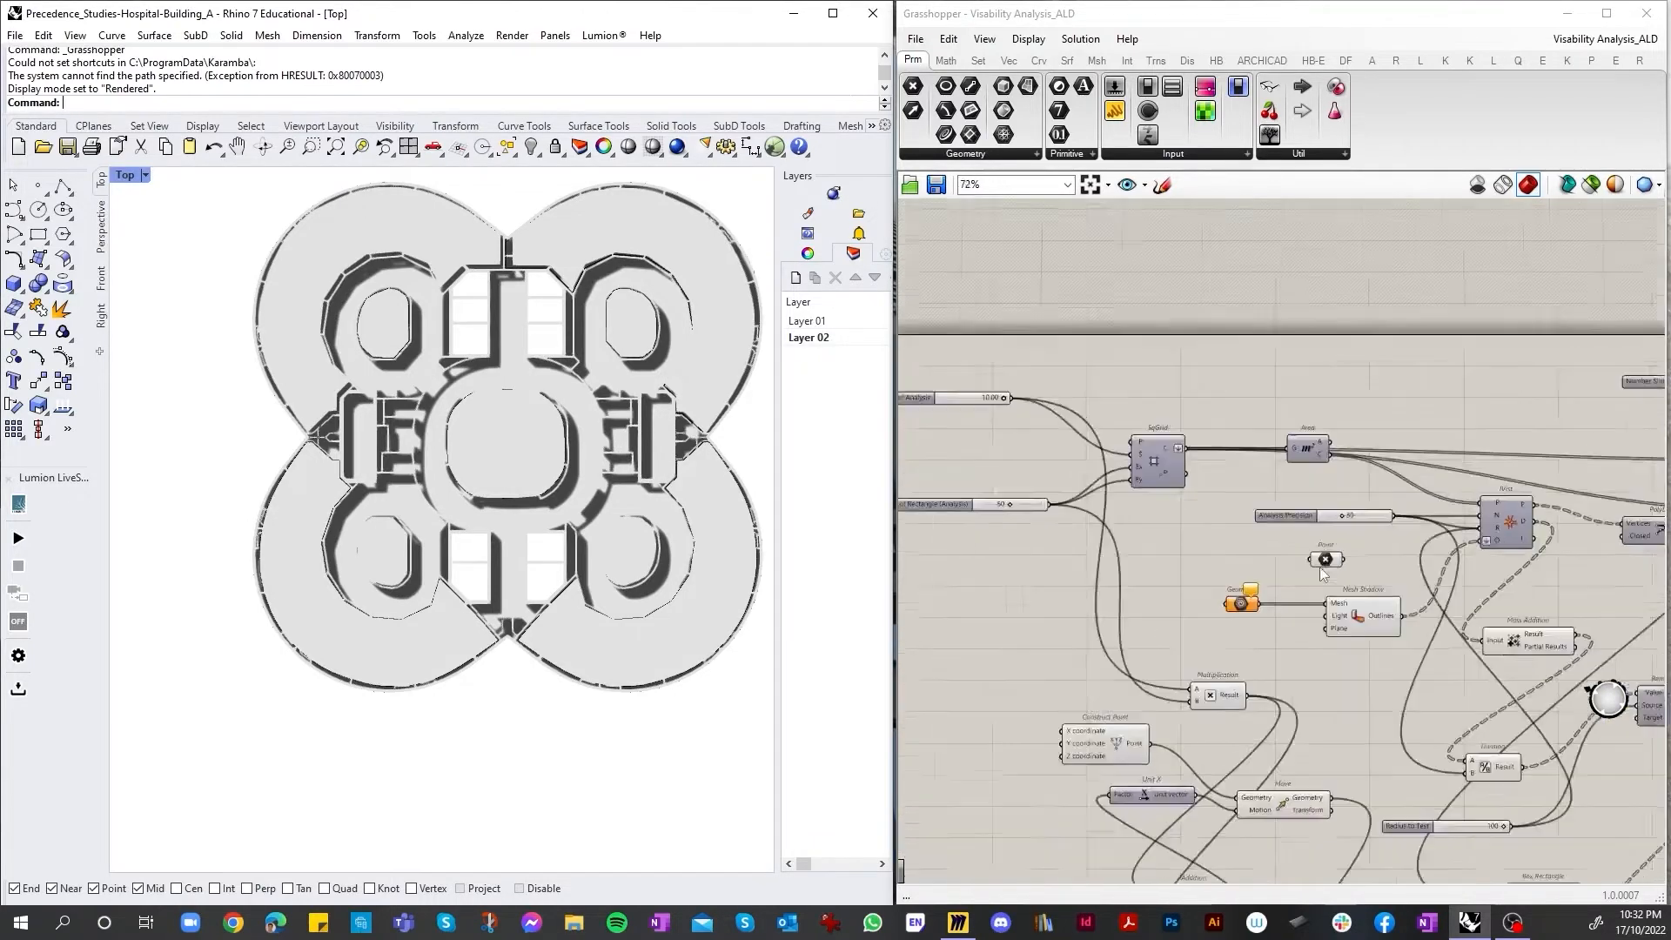
scroll(1284, 565, "up", 7)
scroll(1282, 592, "up", 7)
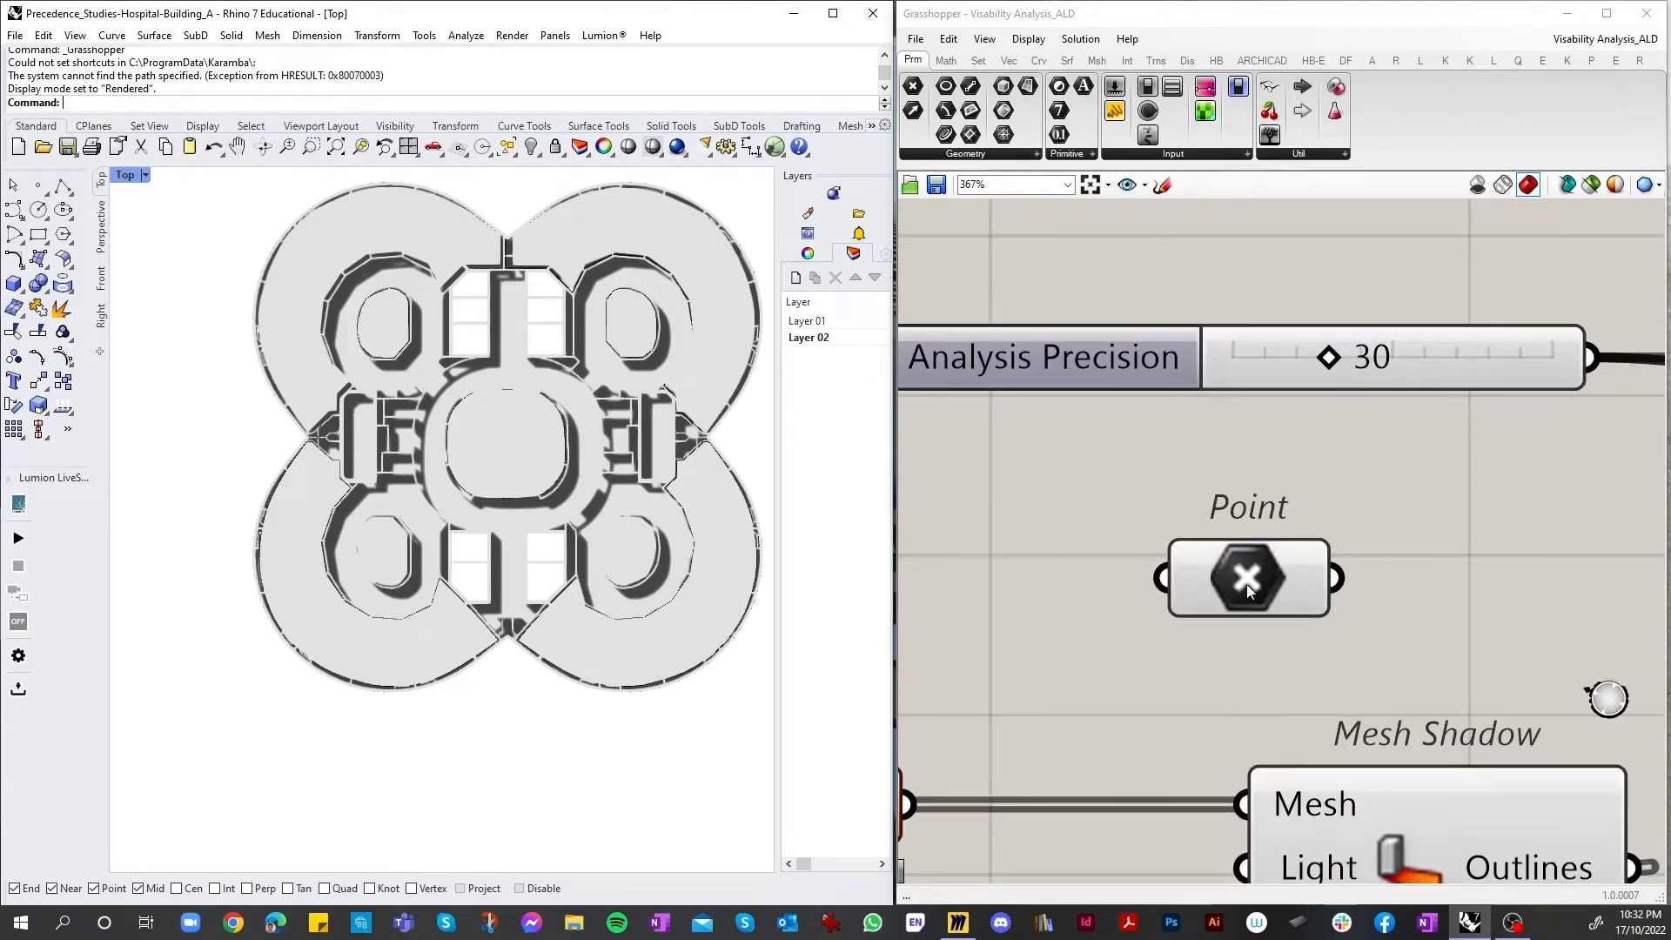
left_click(1246, 583)
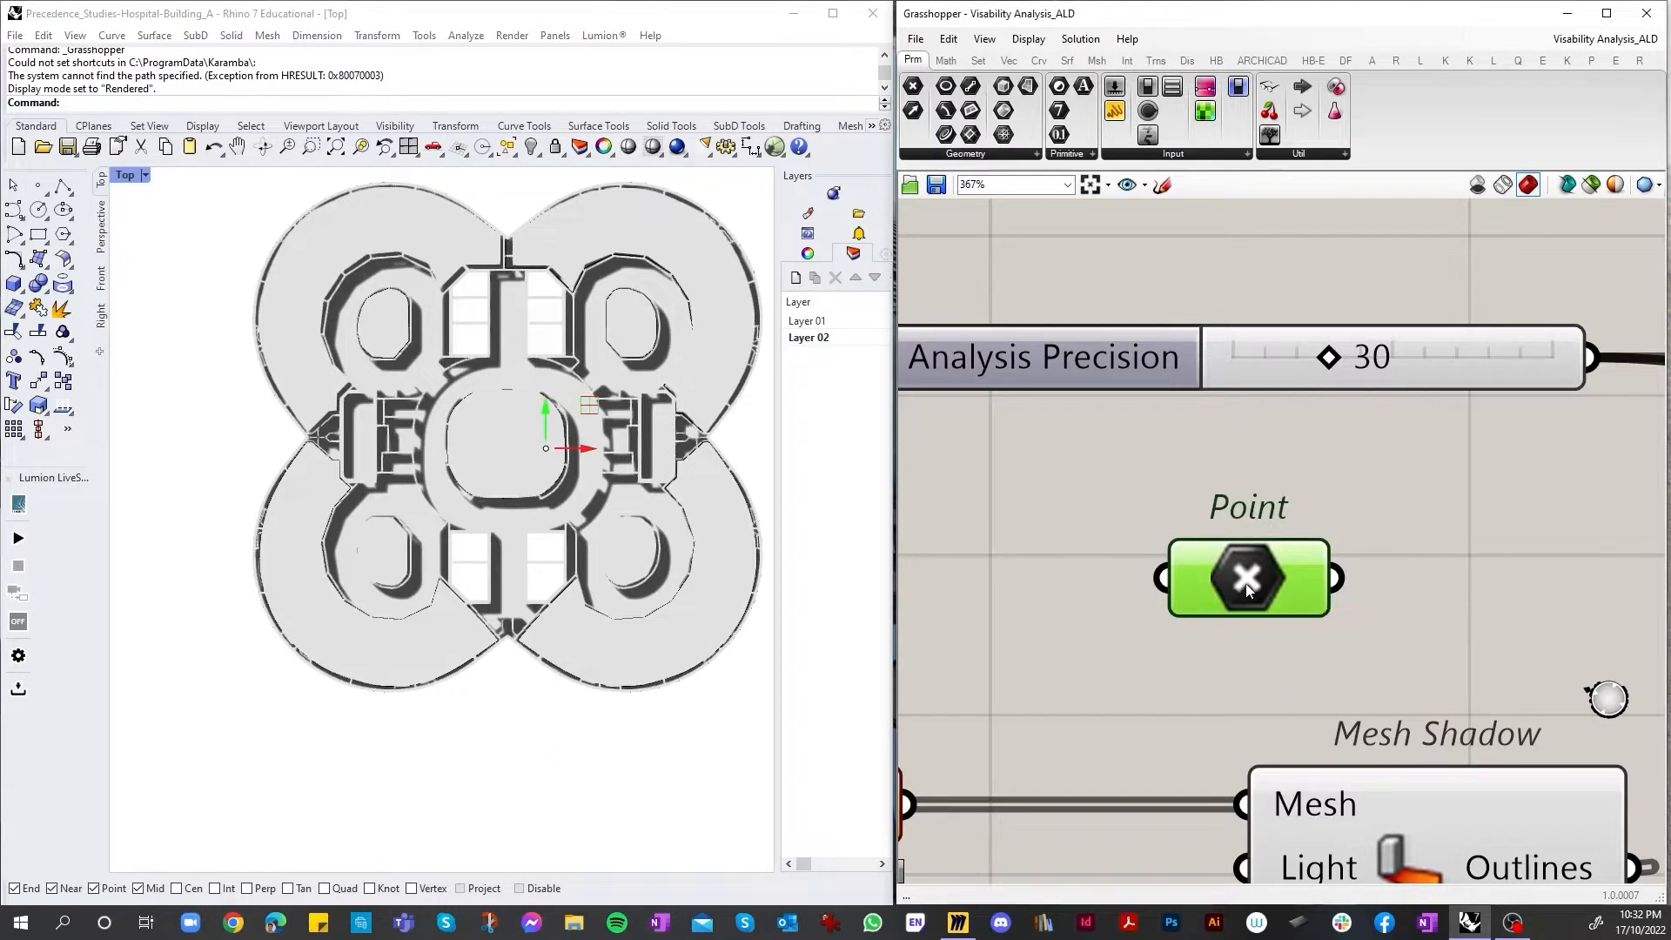
right_click(1246, 584)
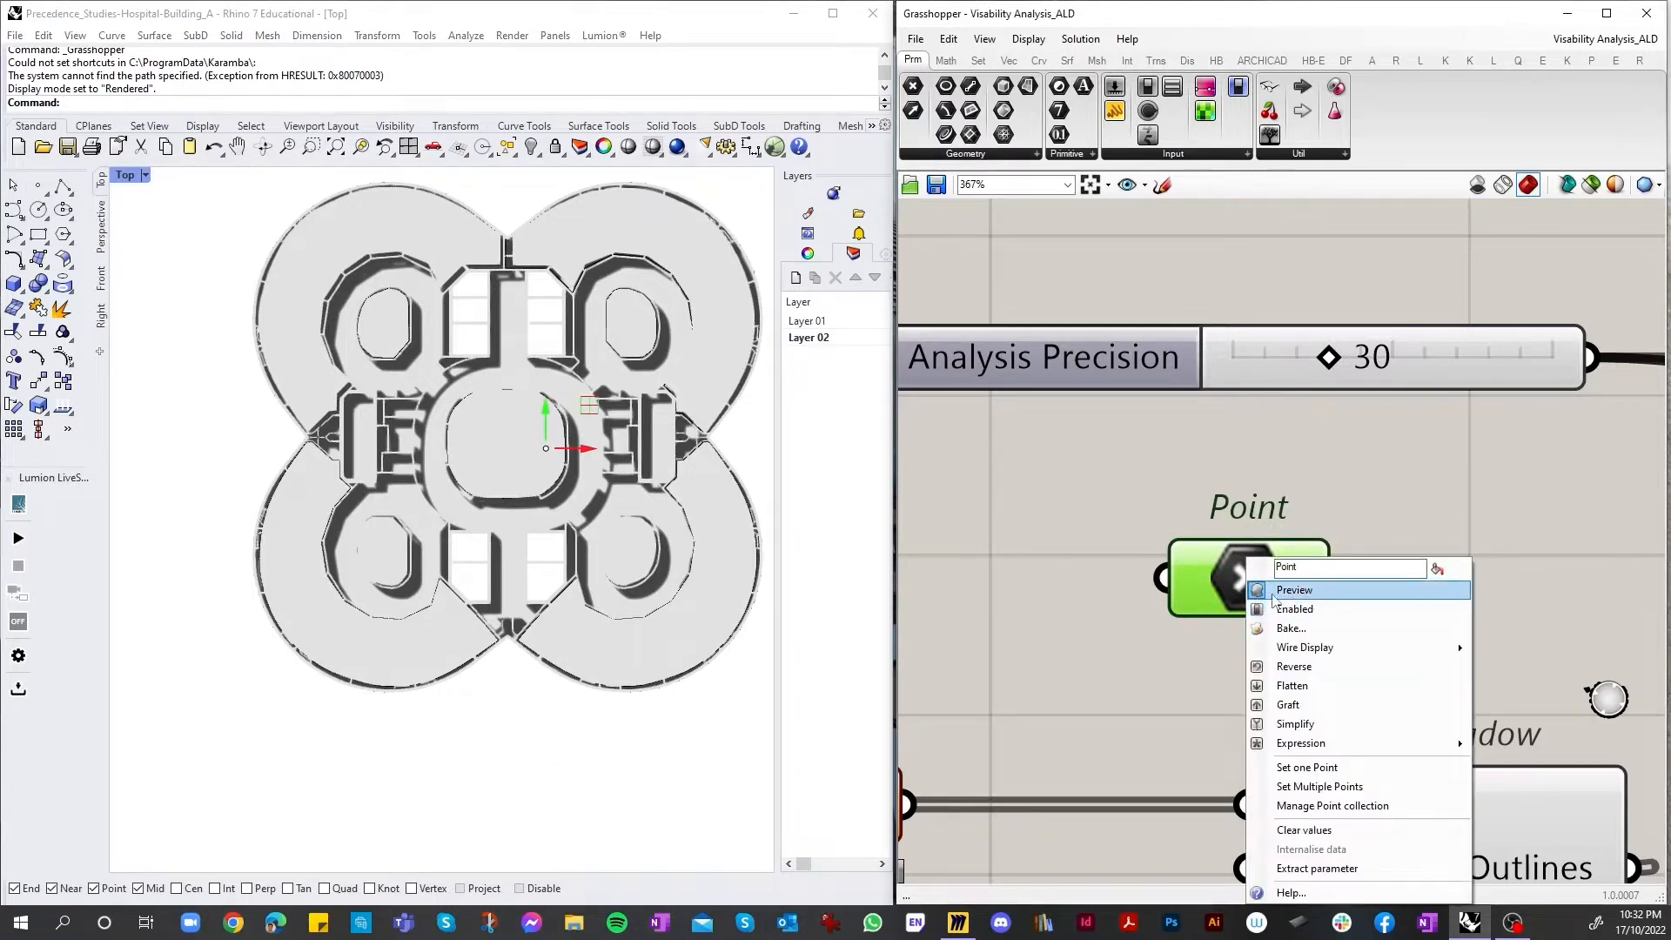
left_click(1276, 609)
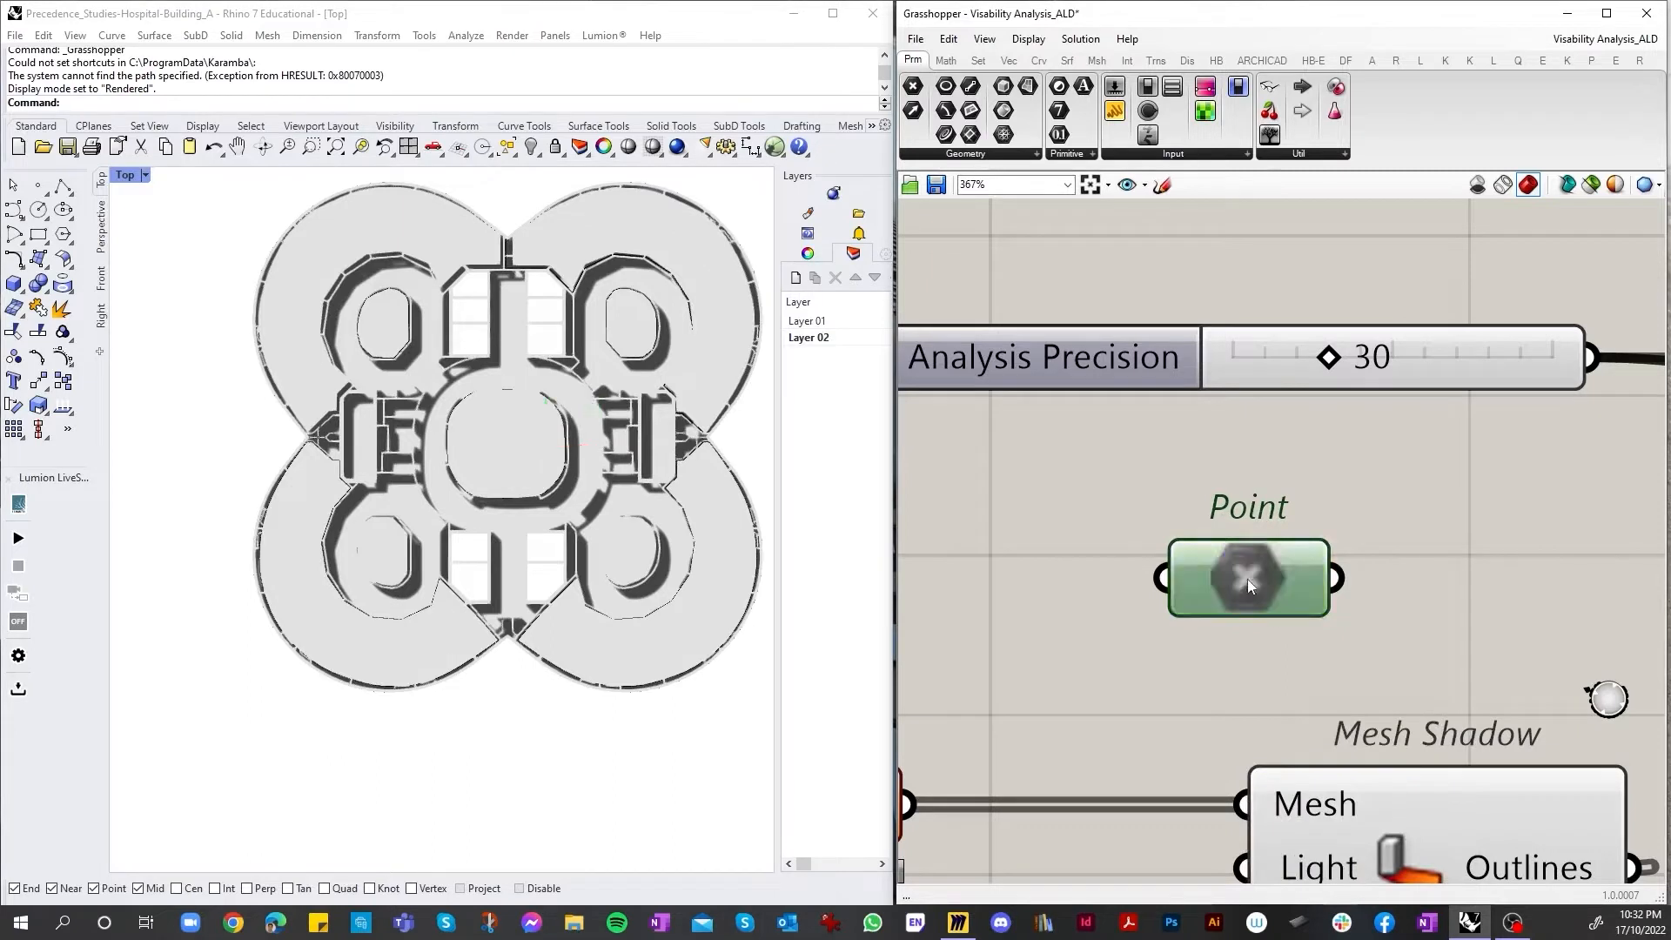
right_click(1253, 568)
left_click(1279, 607)
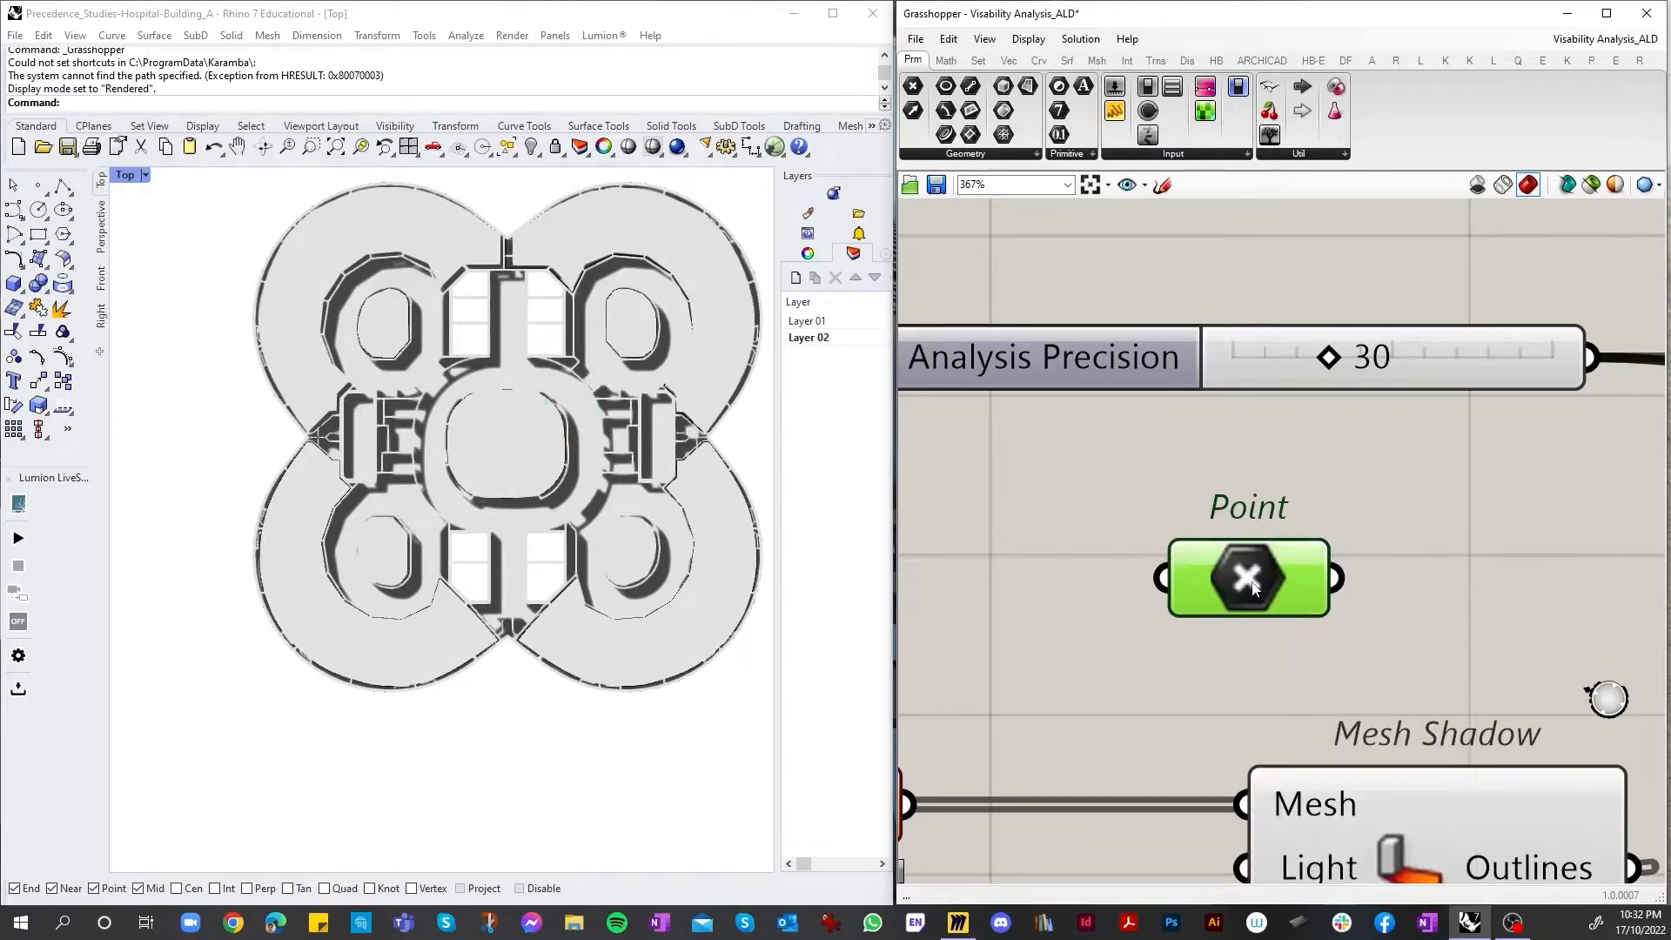
Step: Set one point for the Point parameter, placing it at the centre of the building's central rounded space
right_click(1253, 589)
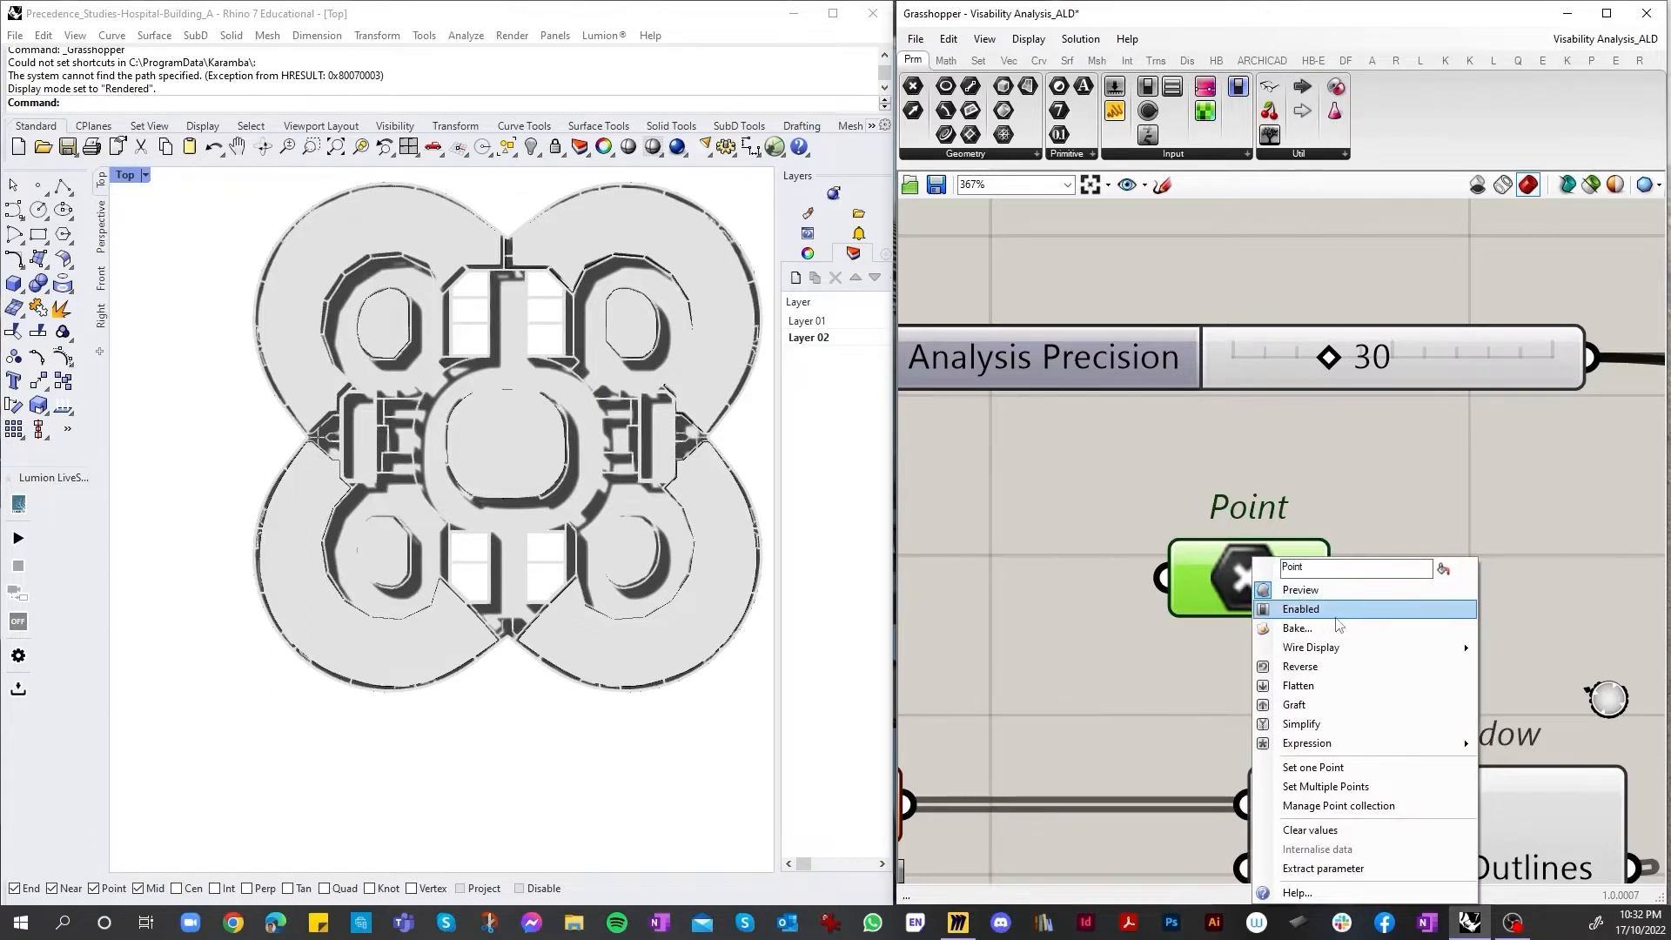
left_click(1325, 776)
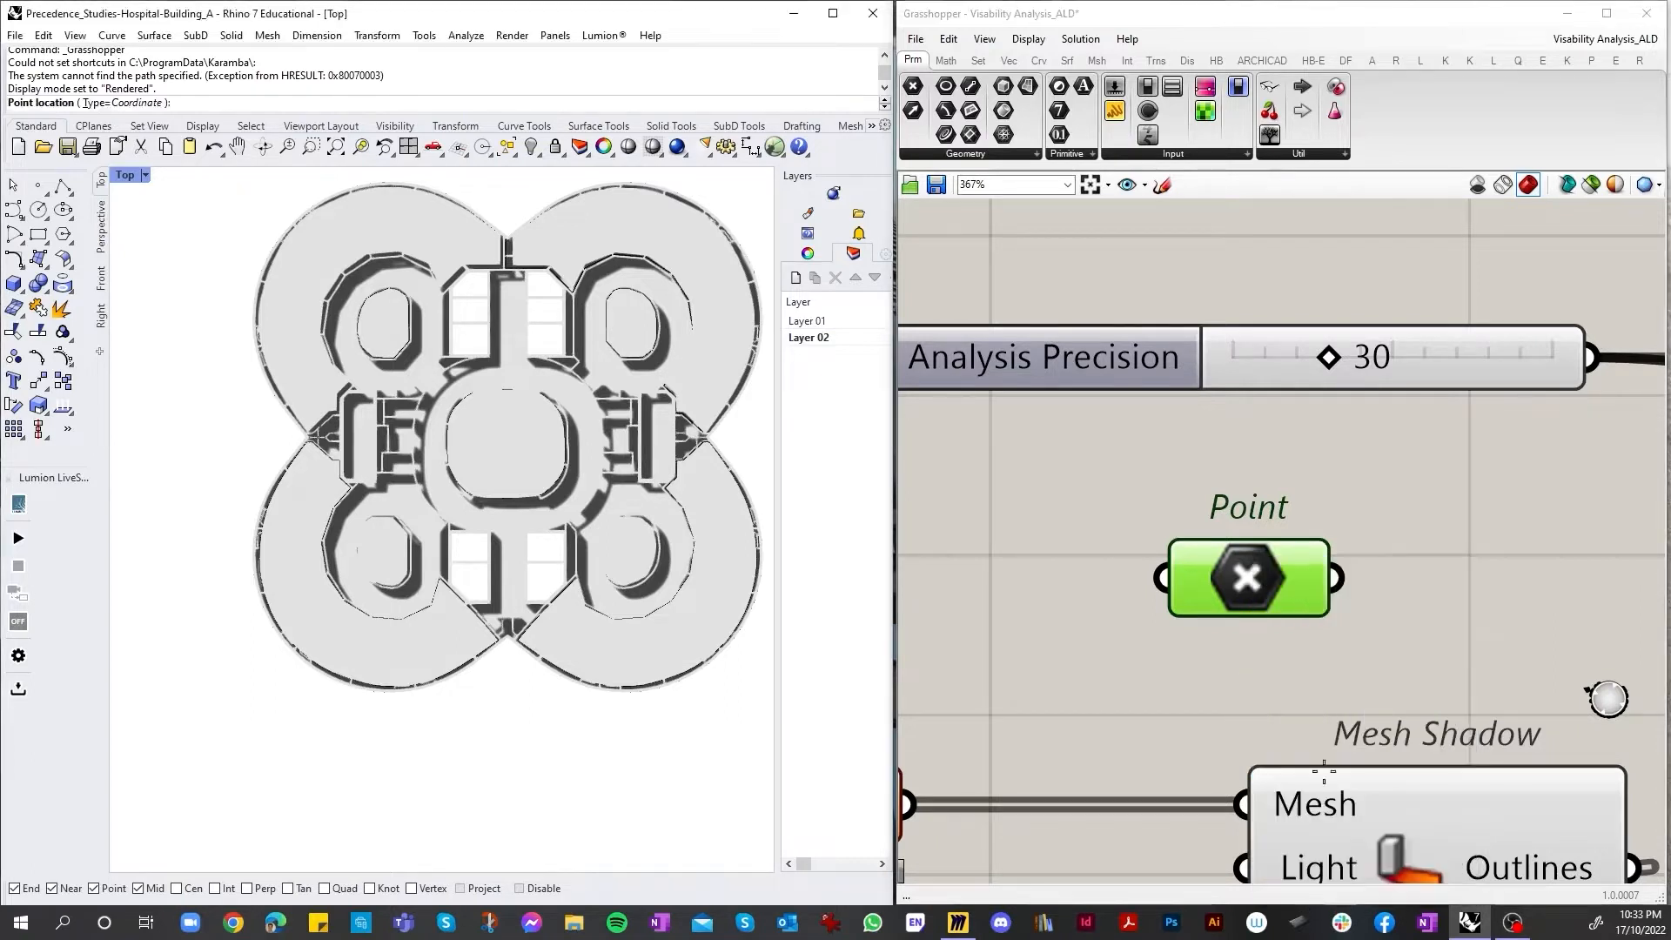
left_click(507, 441)
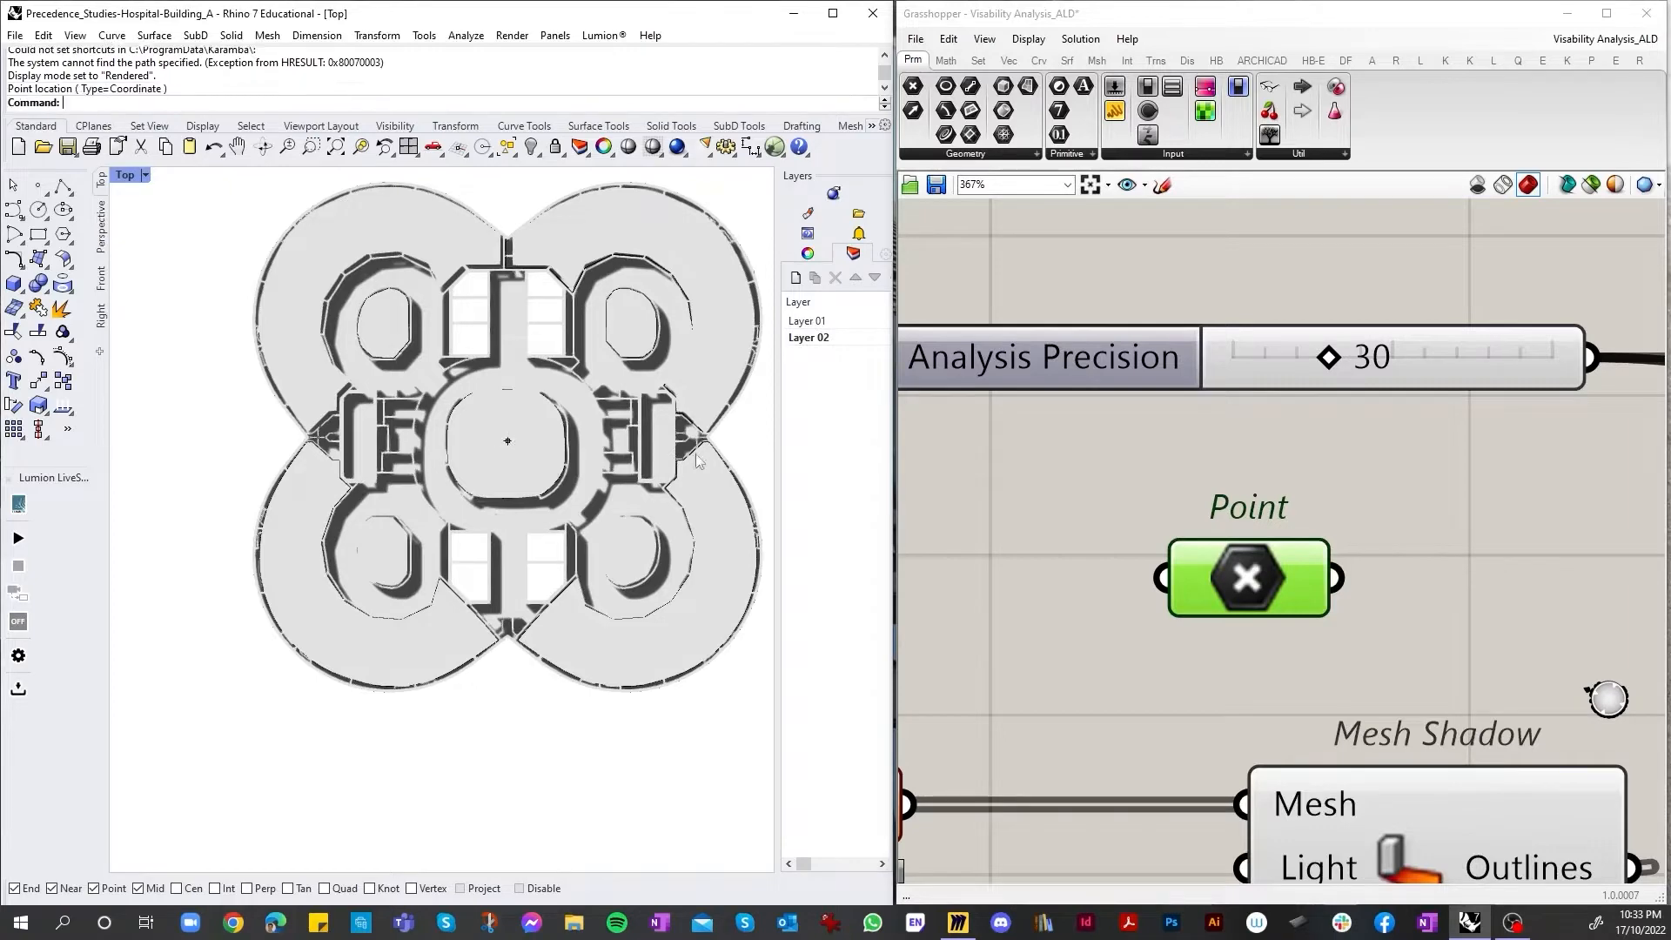
Step: Set the Analysis Precision slider feeding the IVist component to 100
scroll(1128, 523, "down", 10)
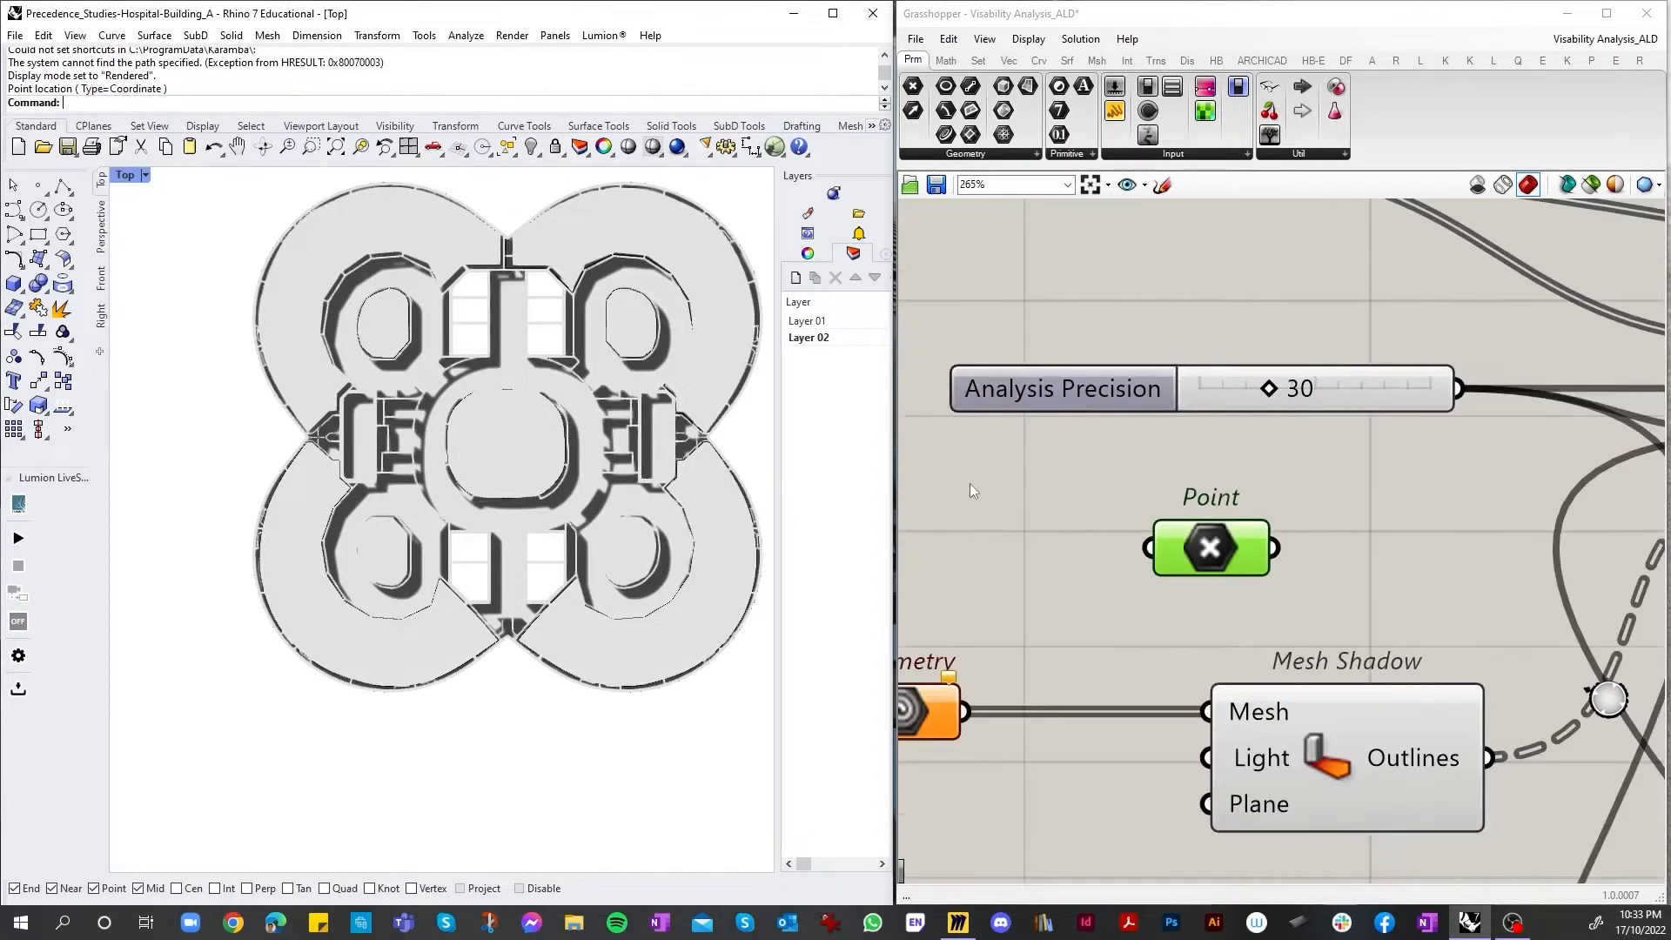
scroll(1126, 522, "up", 5)
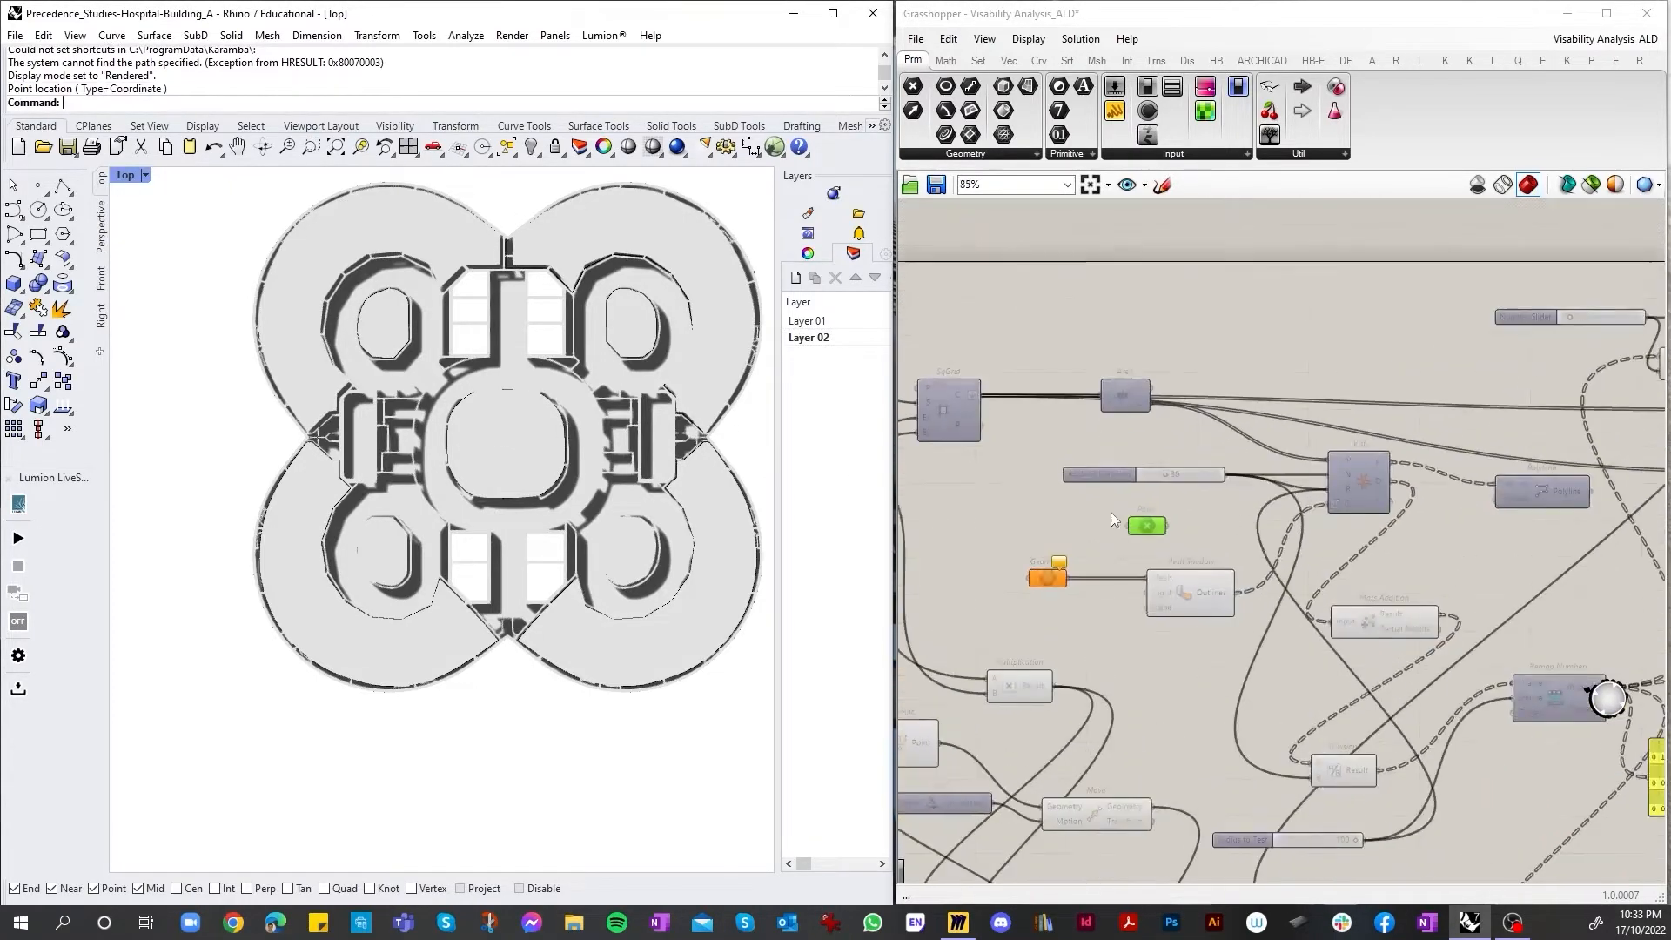
left_click(1177, 470)
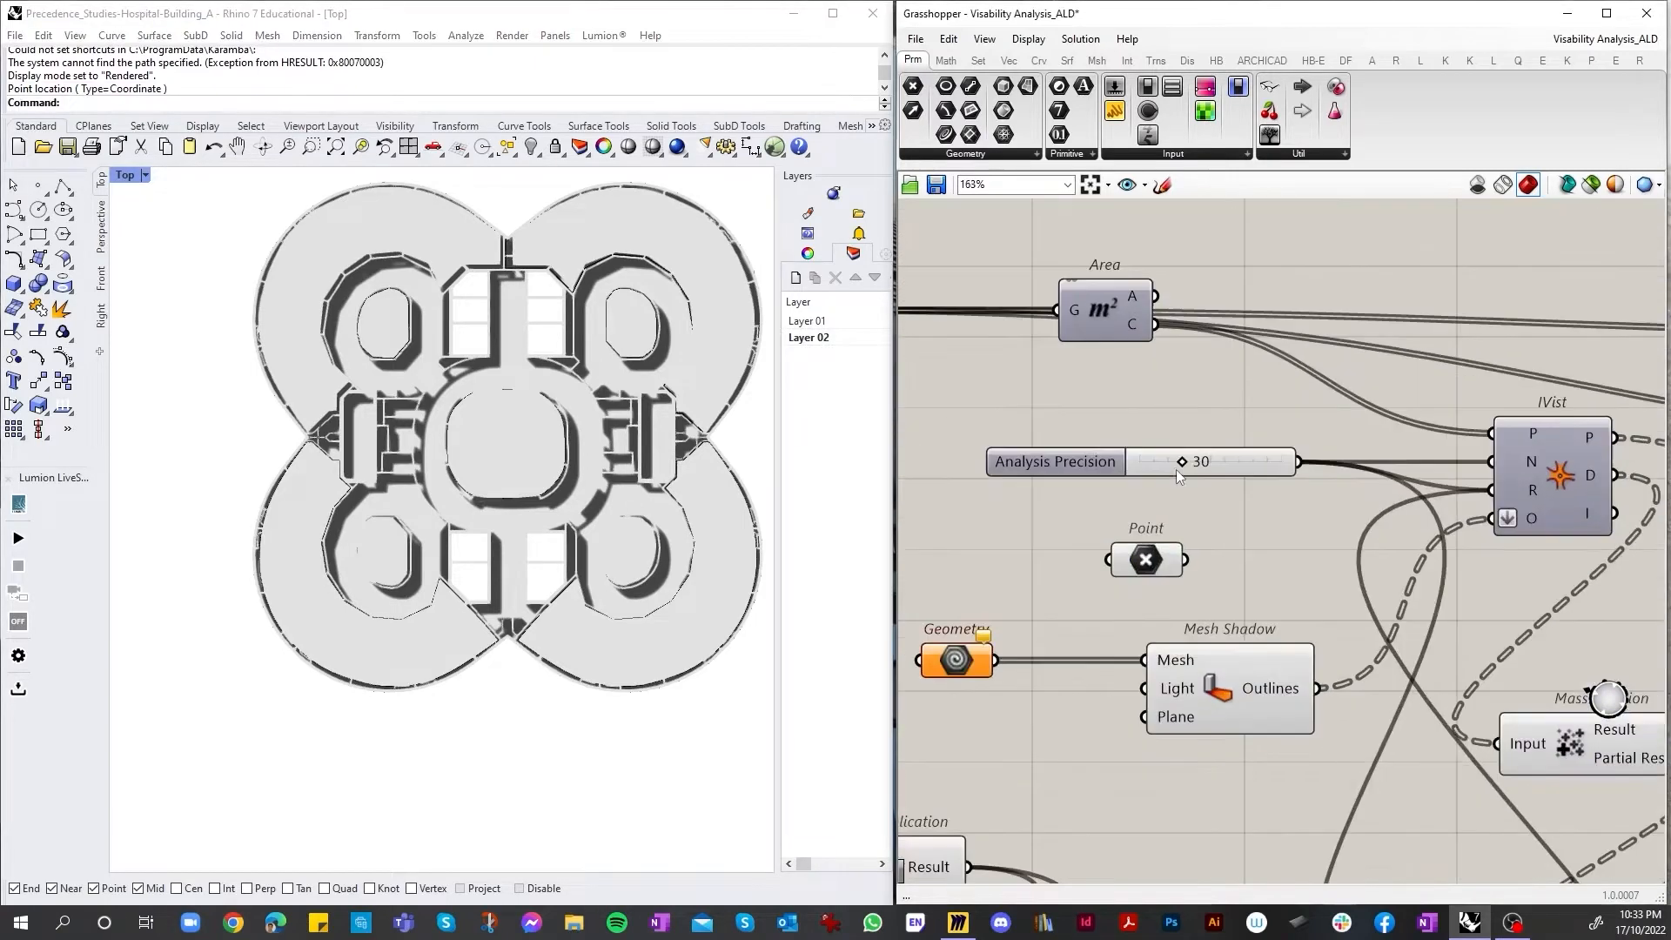
scroll(1176, 463, "up", 3)
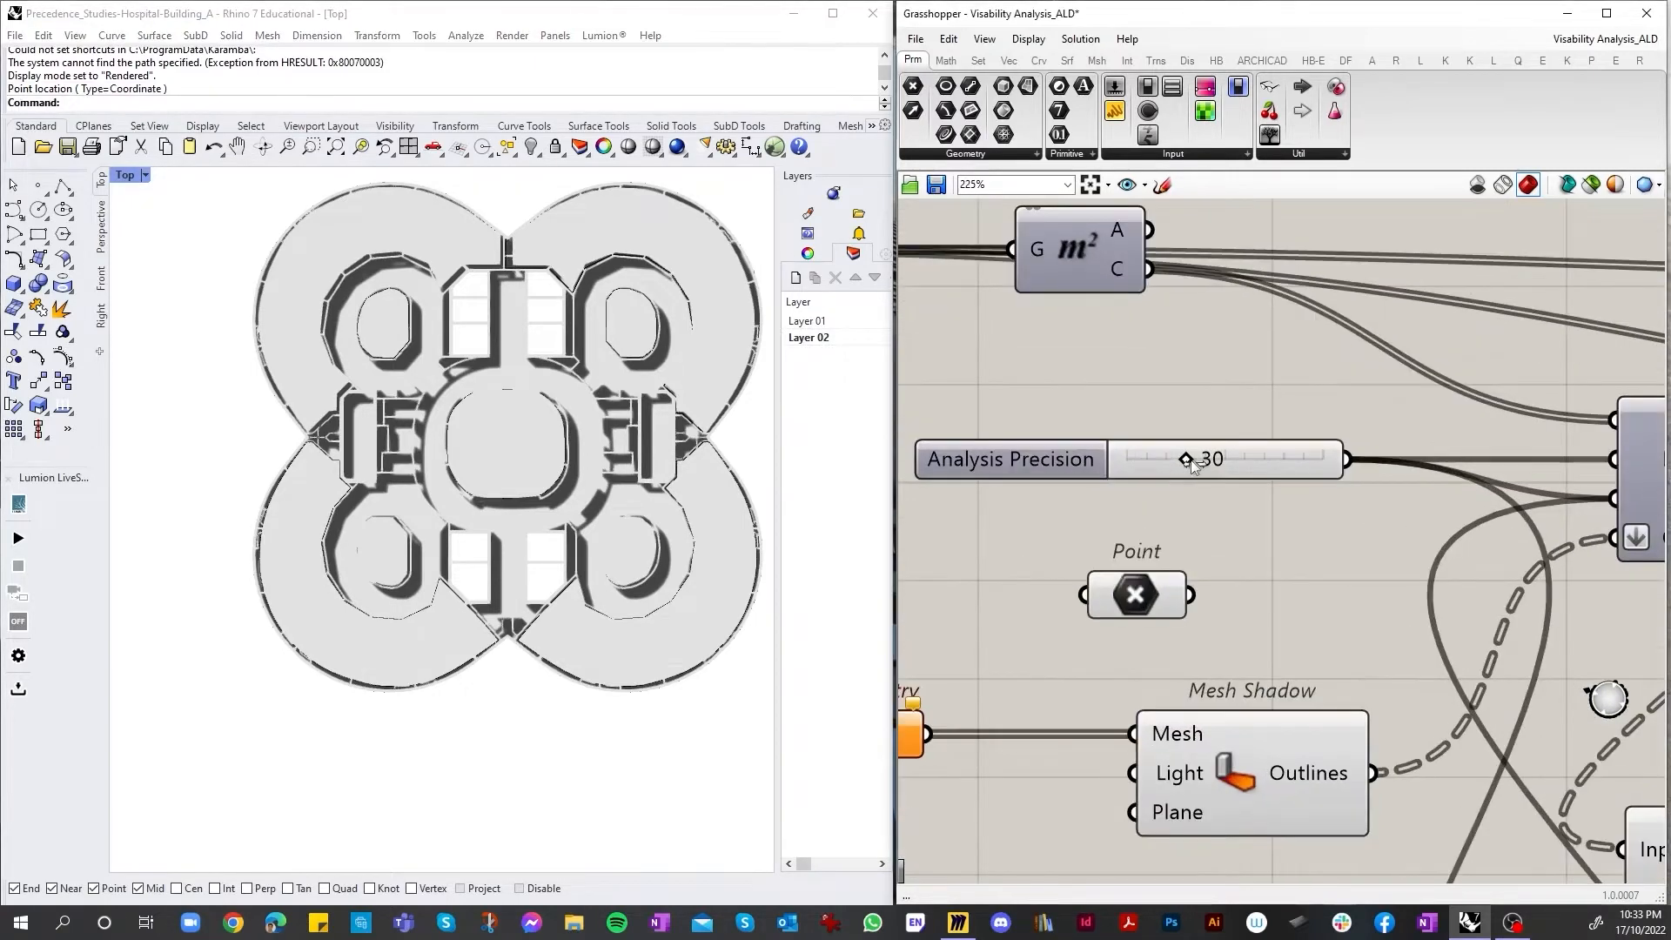
scroll(1170, 522, "up", 3)
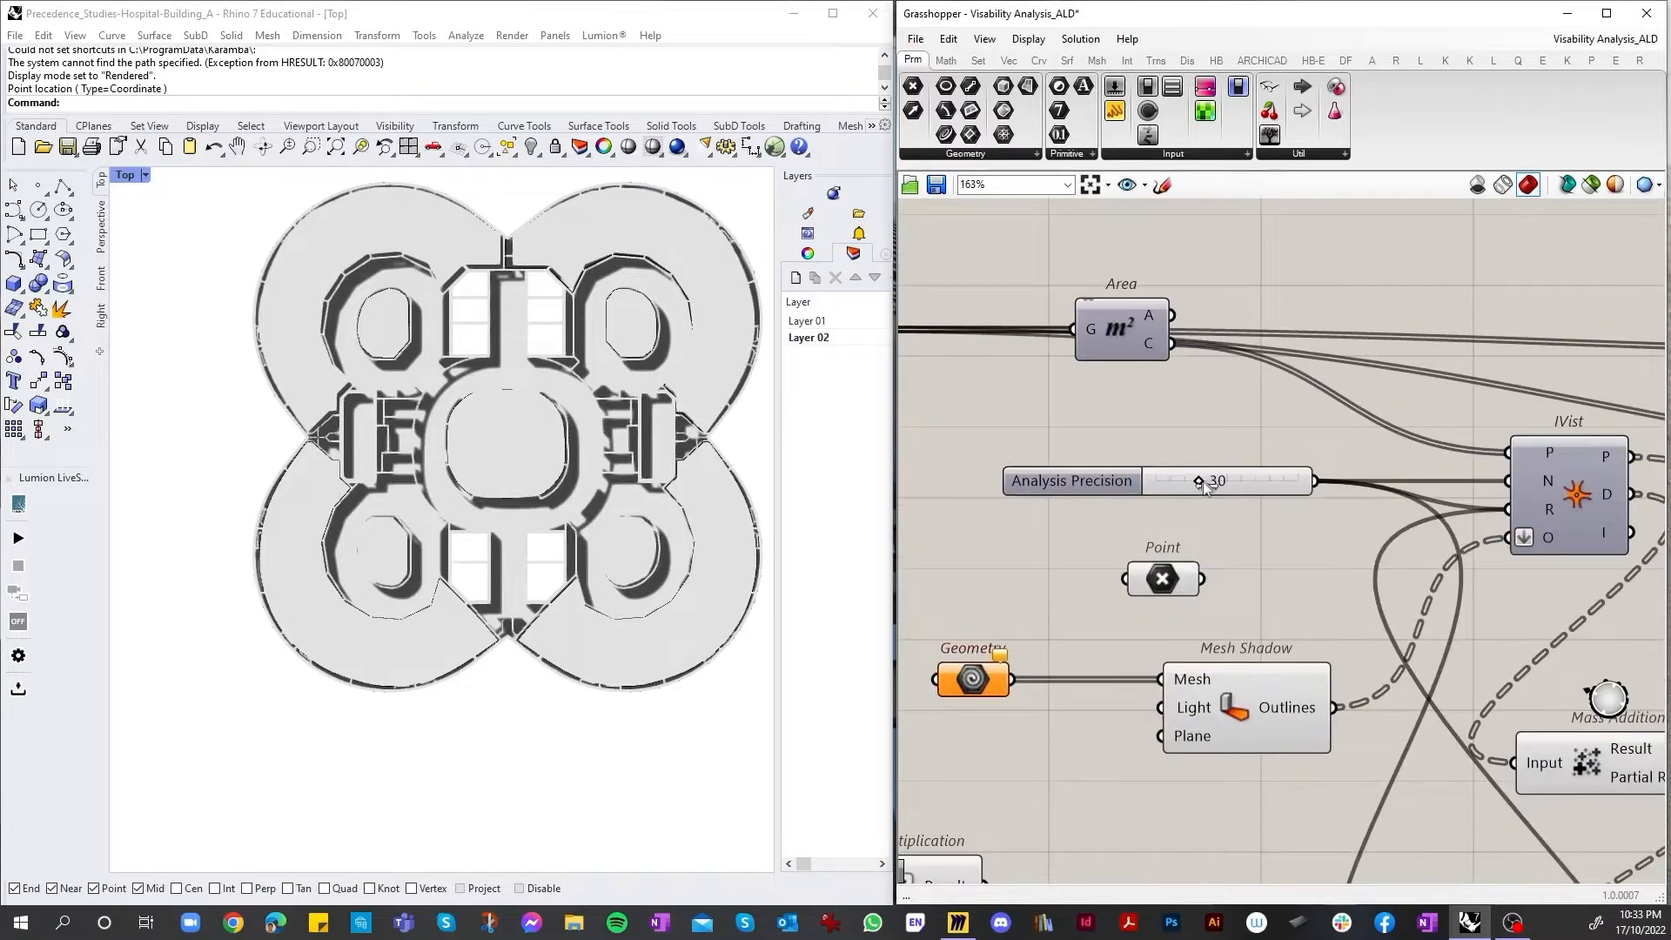
scroll(1206, 482, "up", 2)
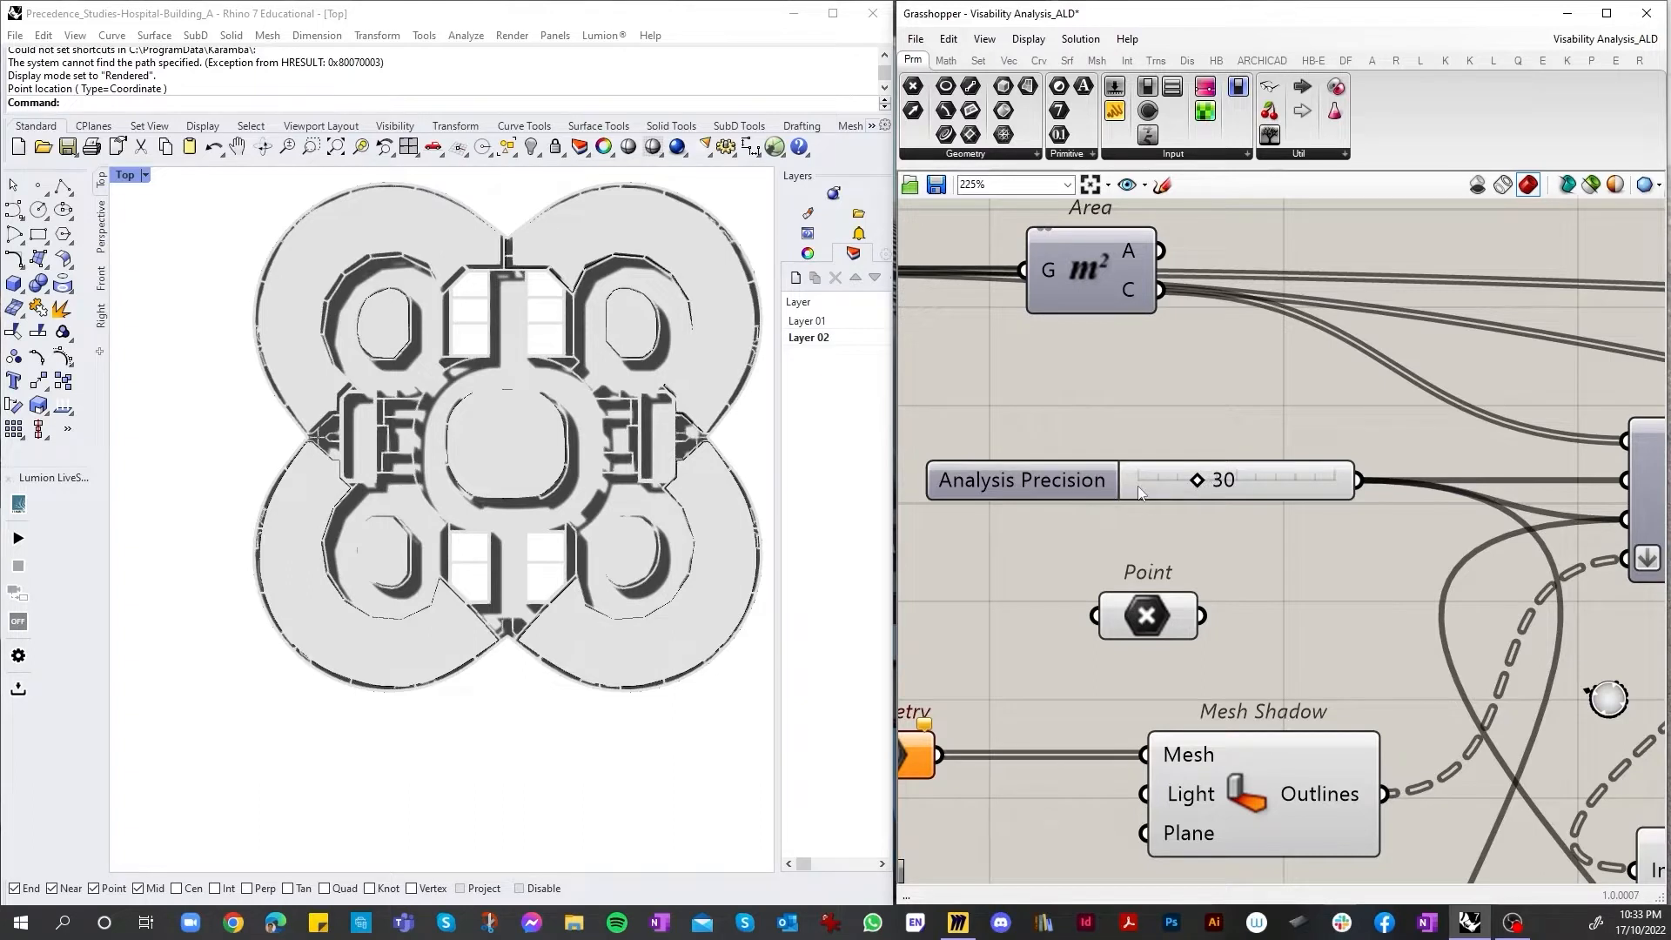
scroll(587, 382, "down", 2)
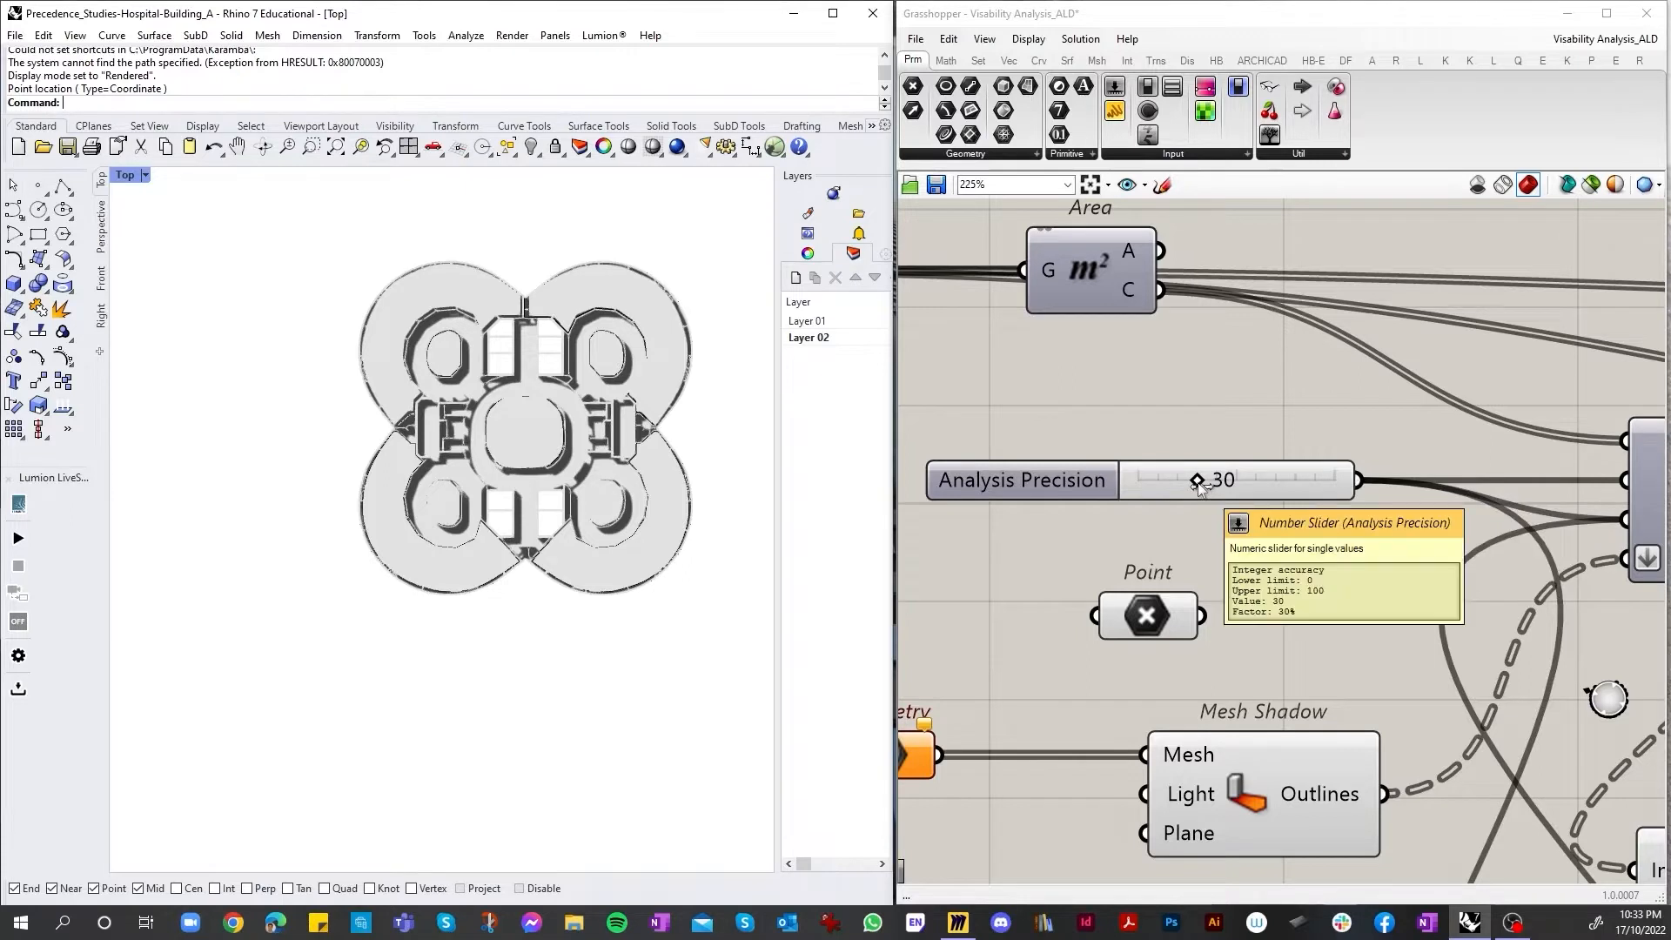
left_click(1329, 481)
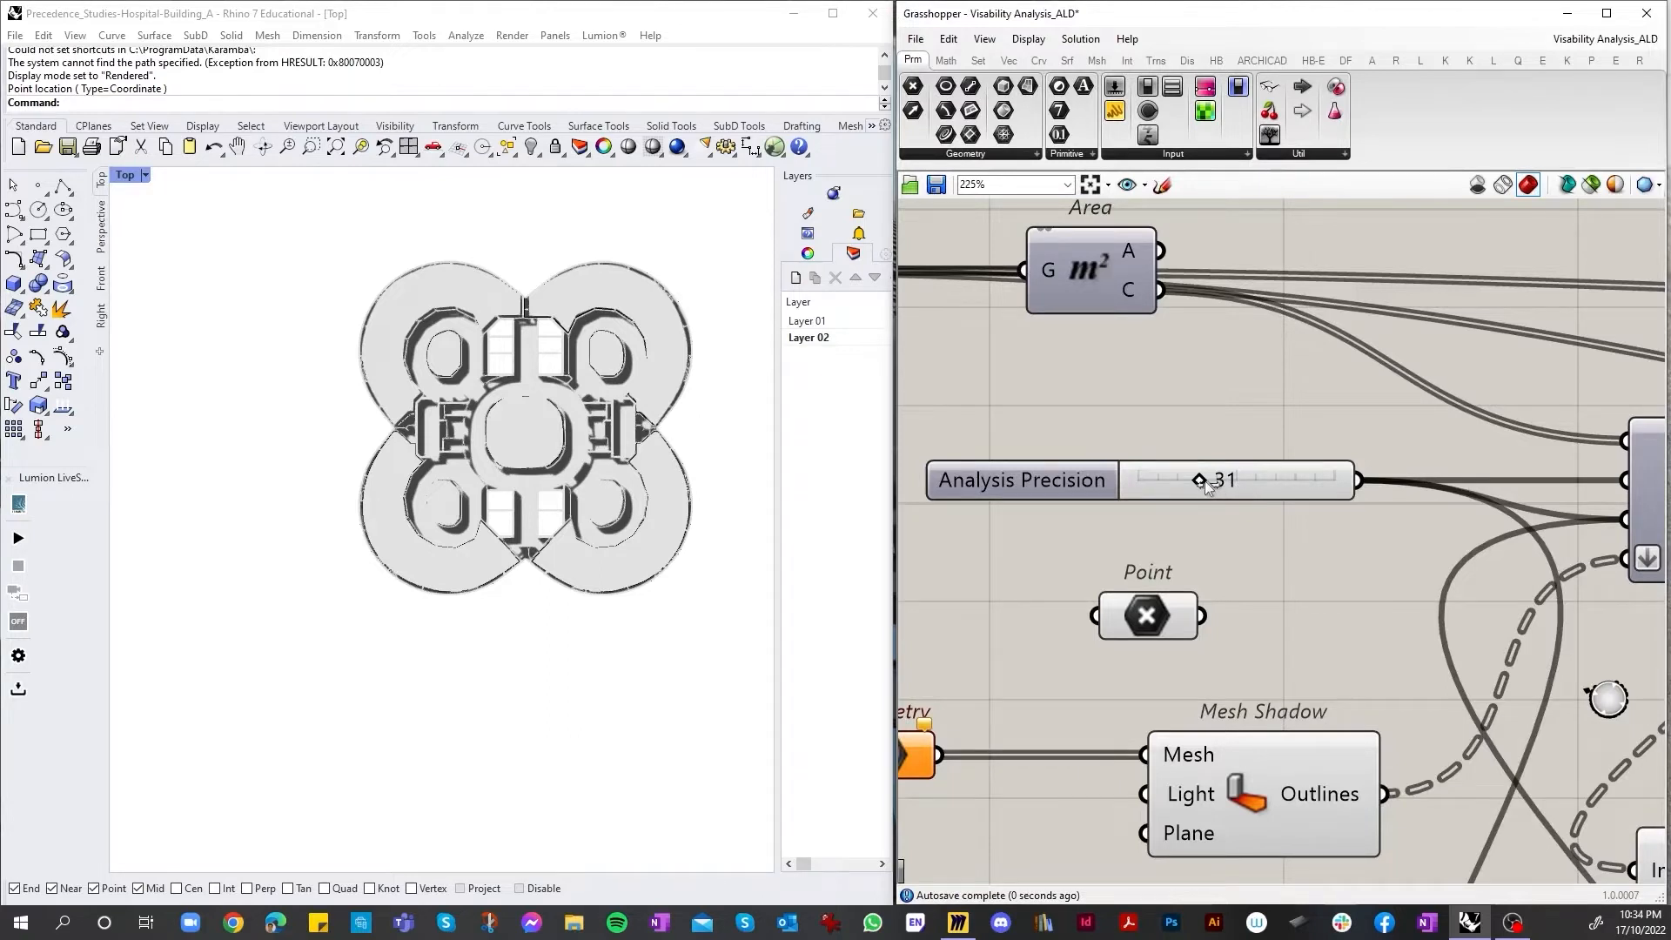
left_click_drag(1201, 481, 1320, 481)
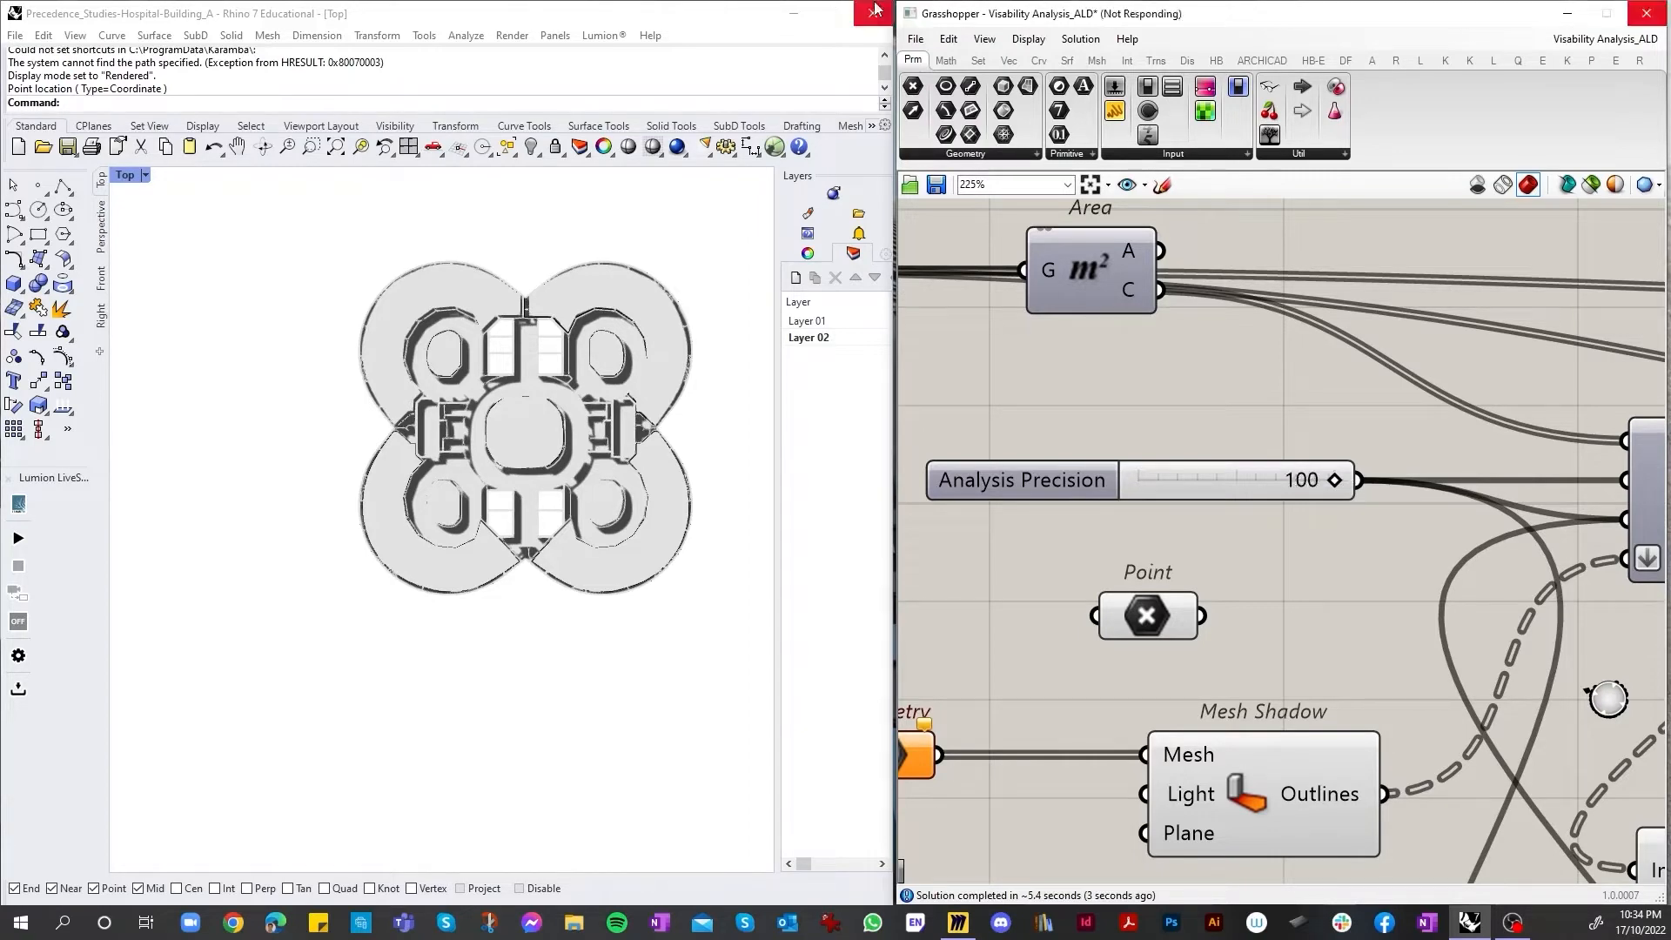
Step: Examine the Size of Analysis and Size of Rectangle sliders and the unnamed number sliders further down the definition
scroll(1391, 564, "down", 6)
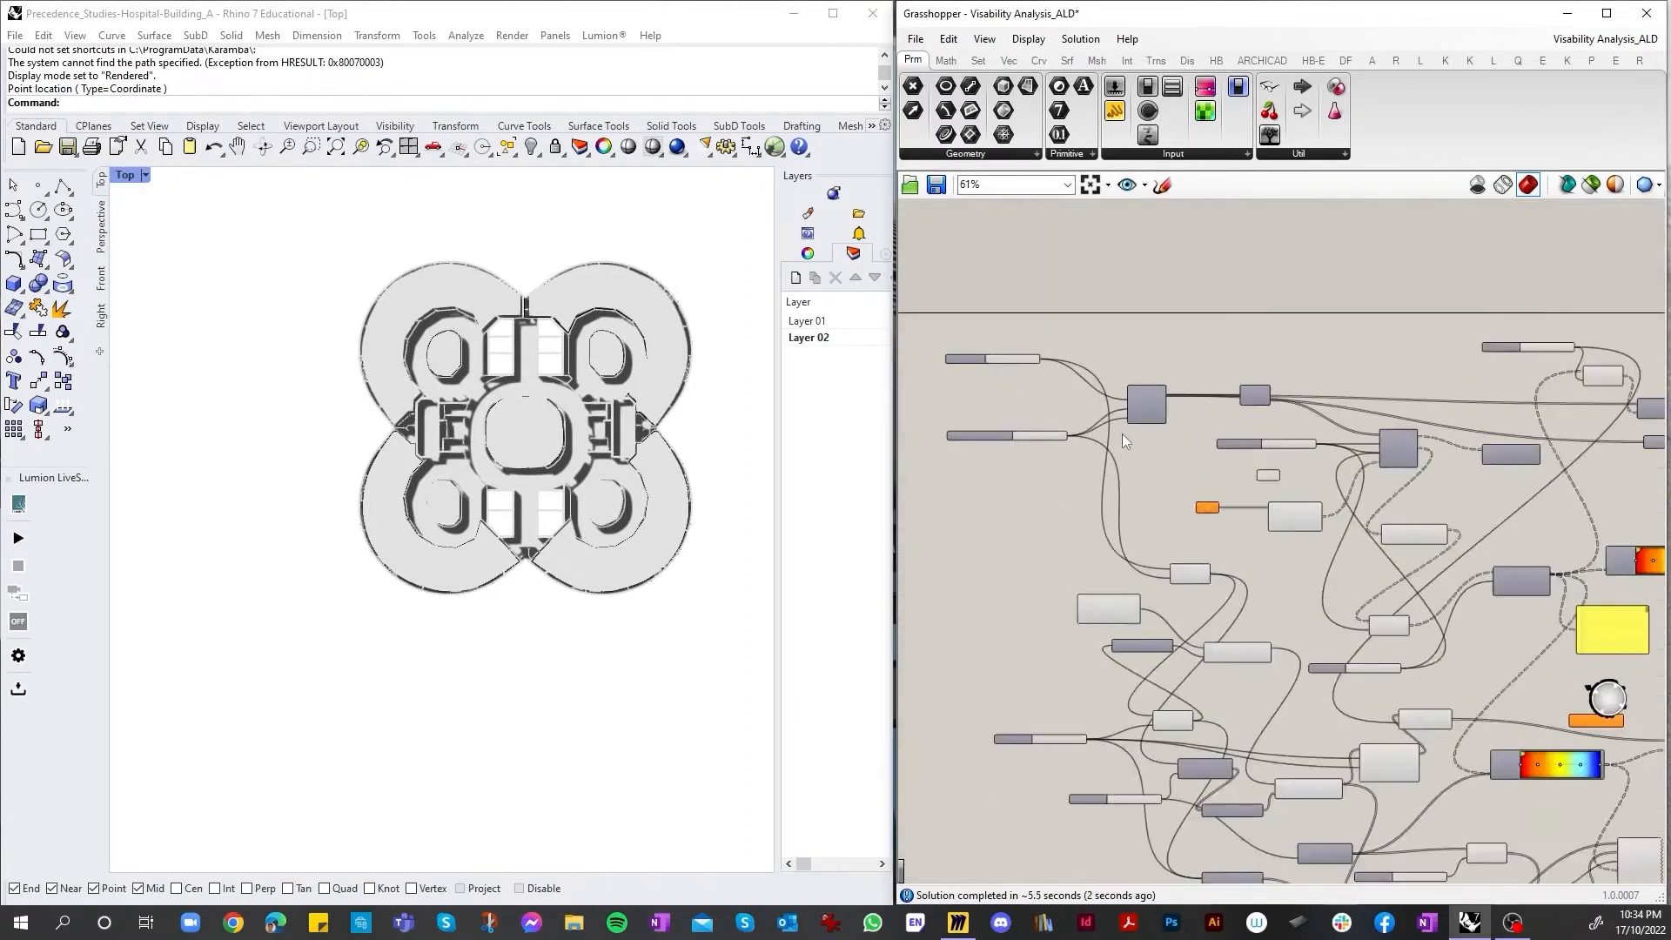
scroll(1121, 441, "up", 4)
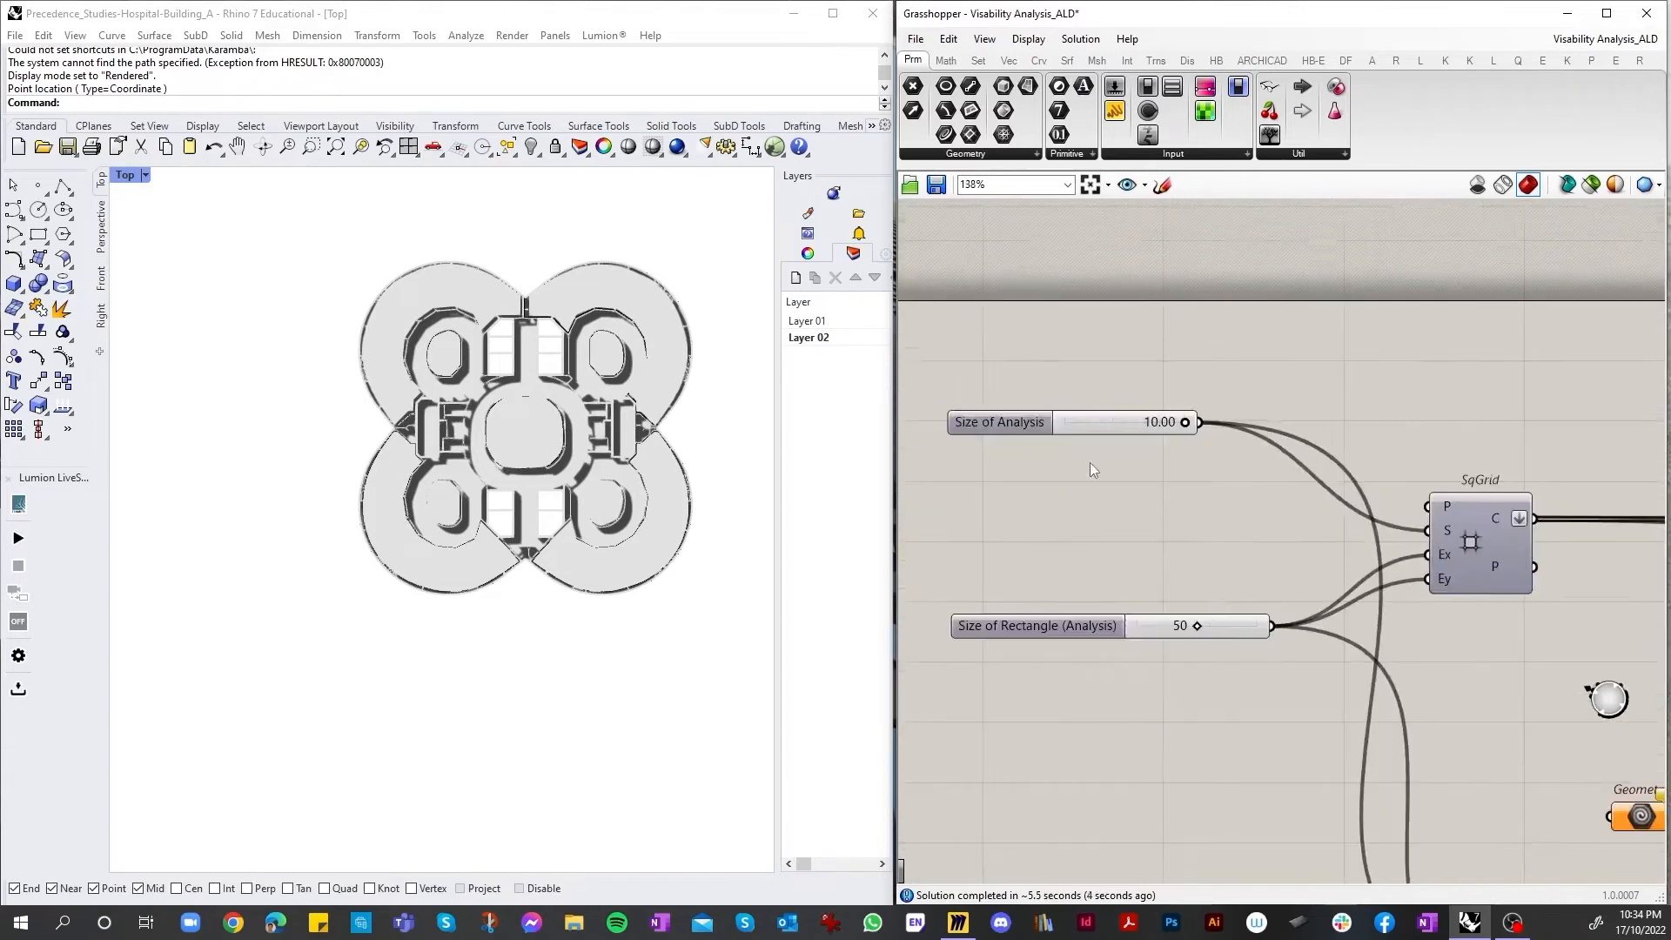
scroll(1045, 453, "up", 3)
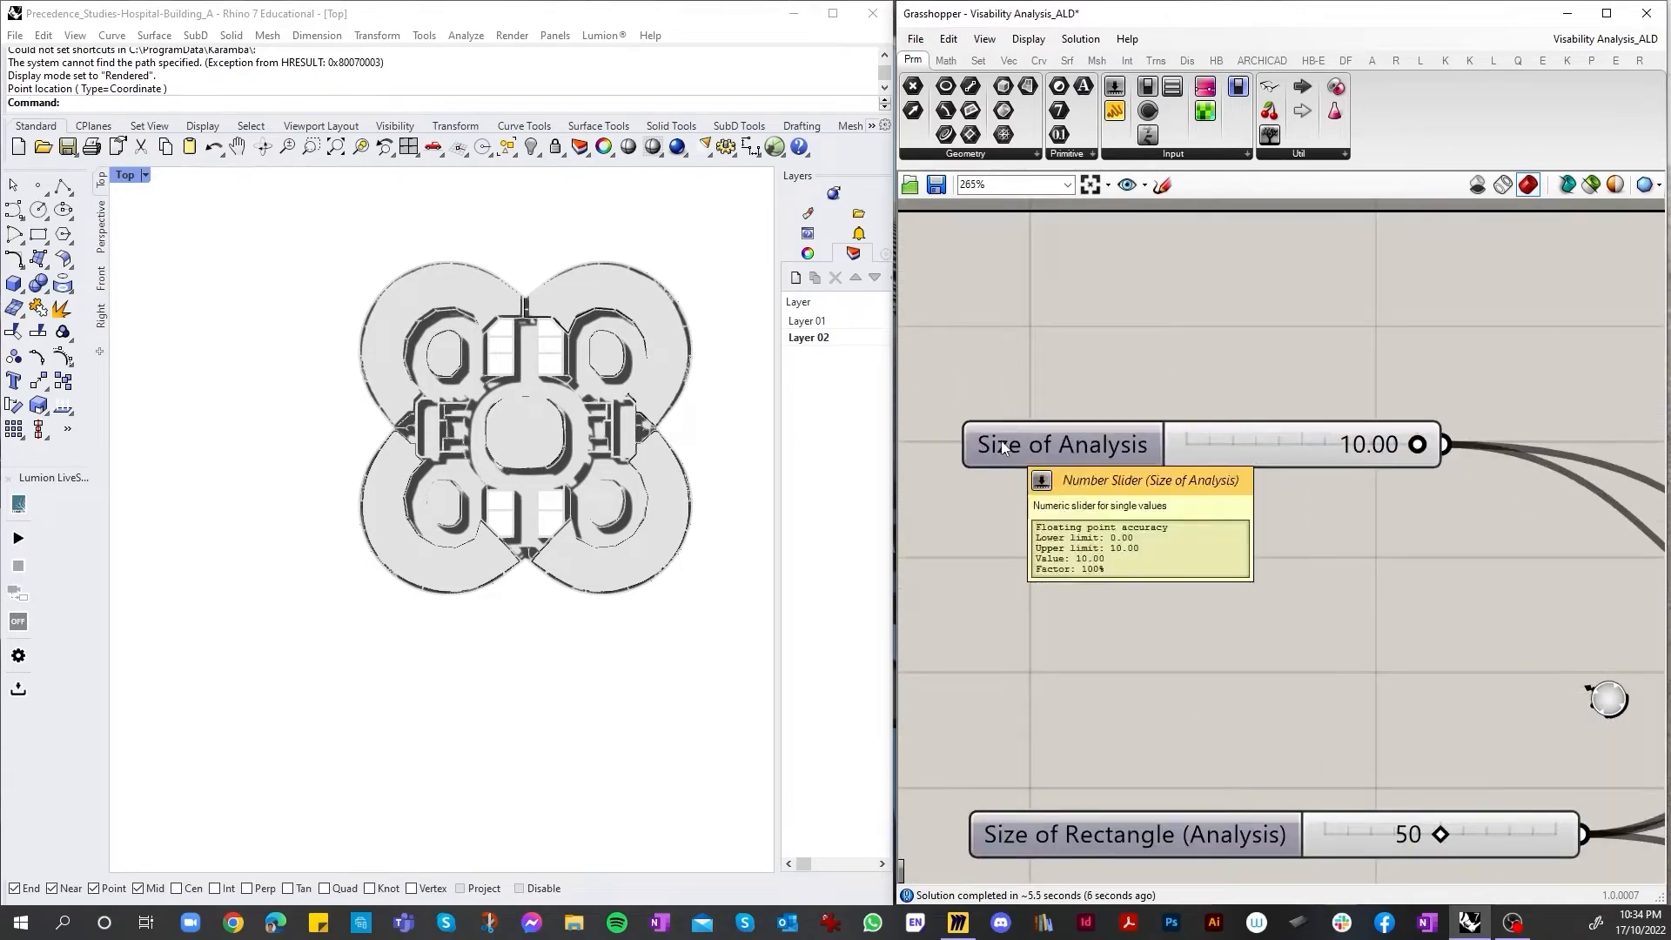
scroll(1001, 443, "down", 8)
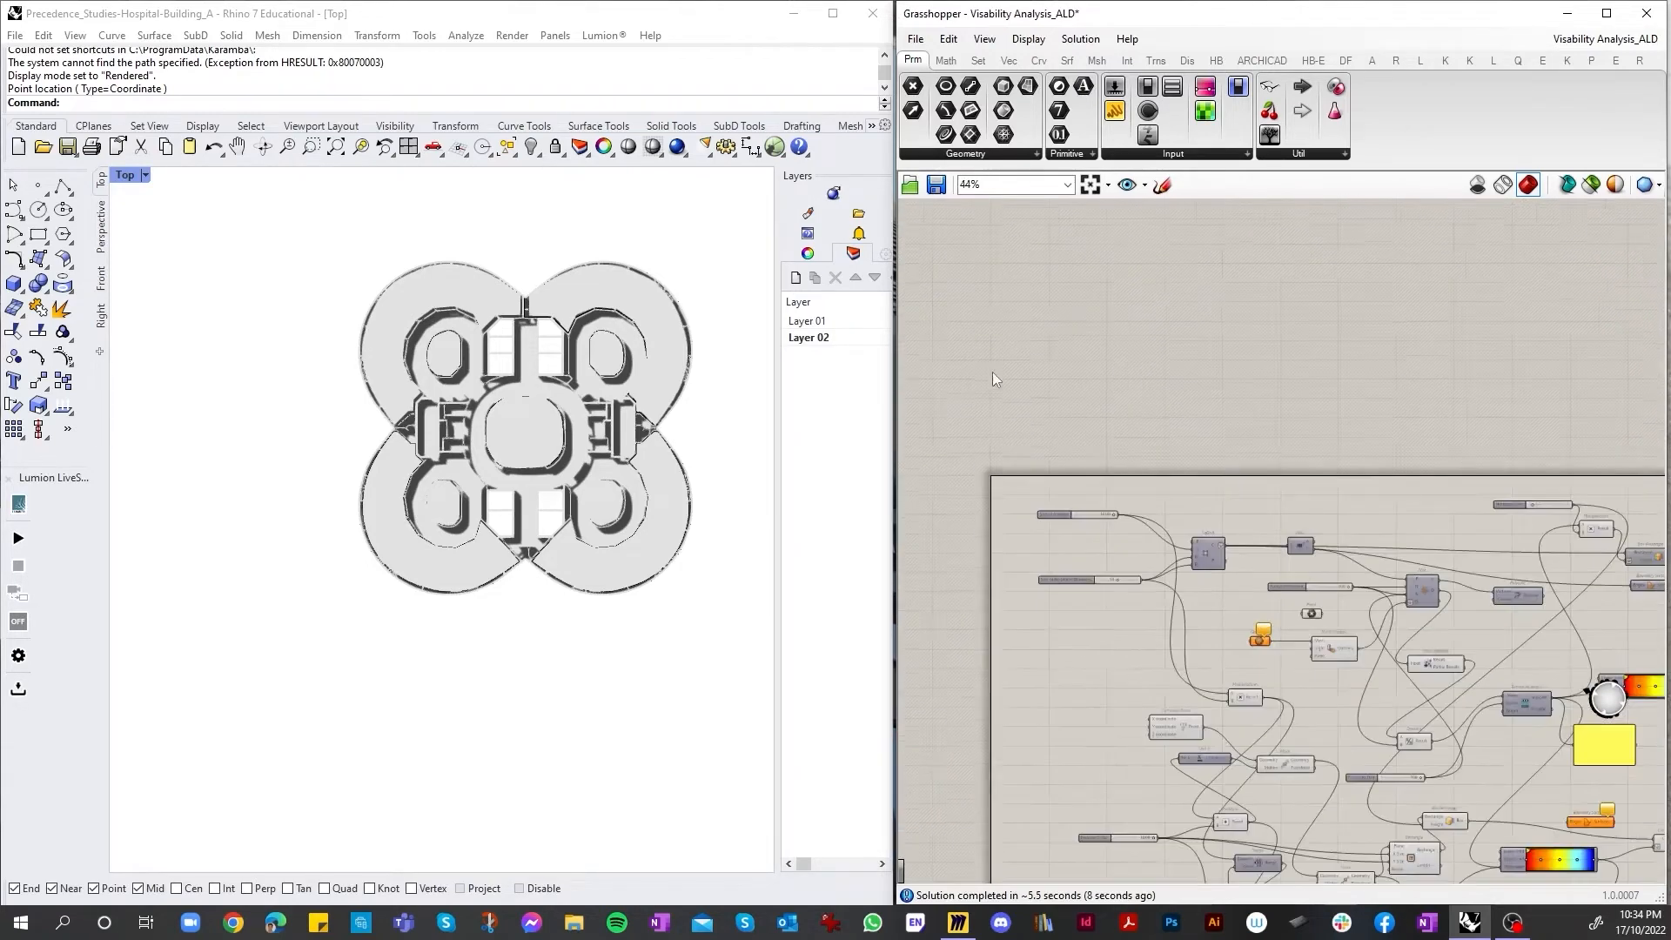
scroll(1014, 435, "down", 2)
scroll(1145, 784, "up", 6)
scroll(945, 466, "up", 2)
scroll(1192, 448, "down", 2)
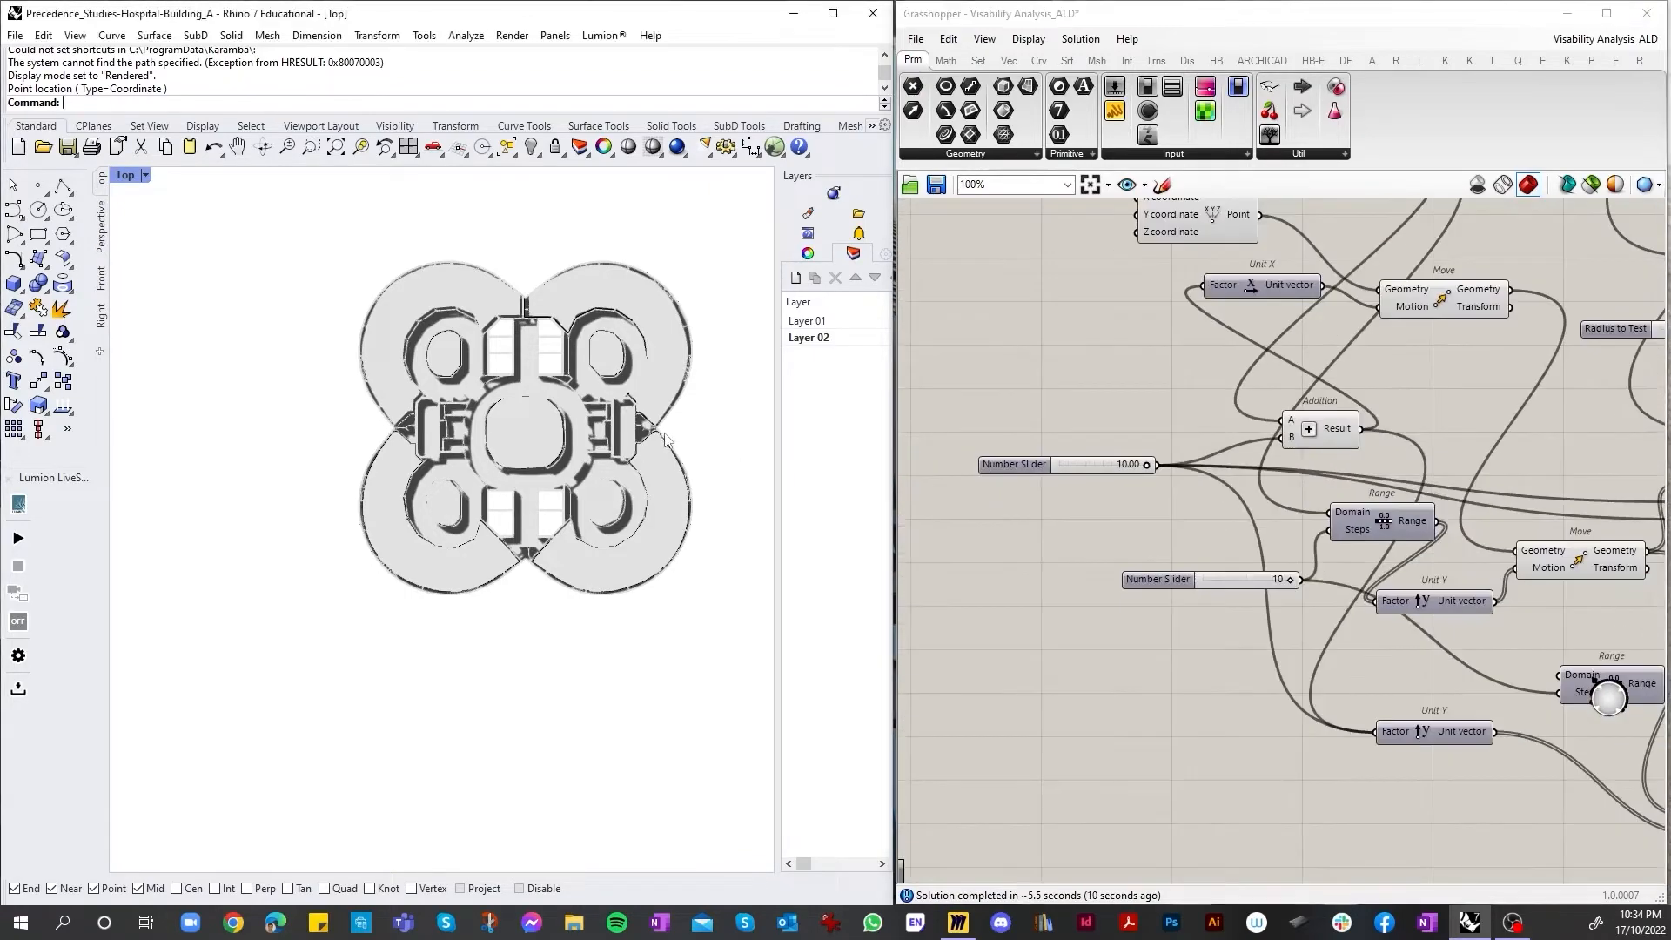
Step: Examine the whole definition, from the analysis size sliders through the Move and Range components to the Remap Numbers, gradient and preview components
scroll(666, 438, "up", 3)
scroll(1277, 466, "down", 4)
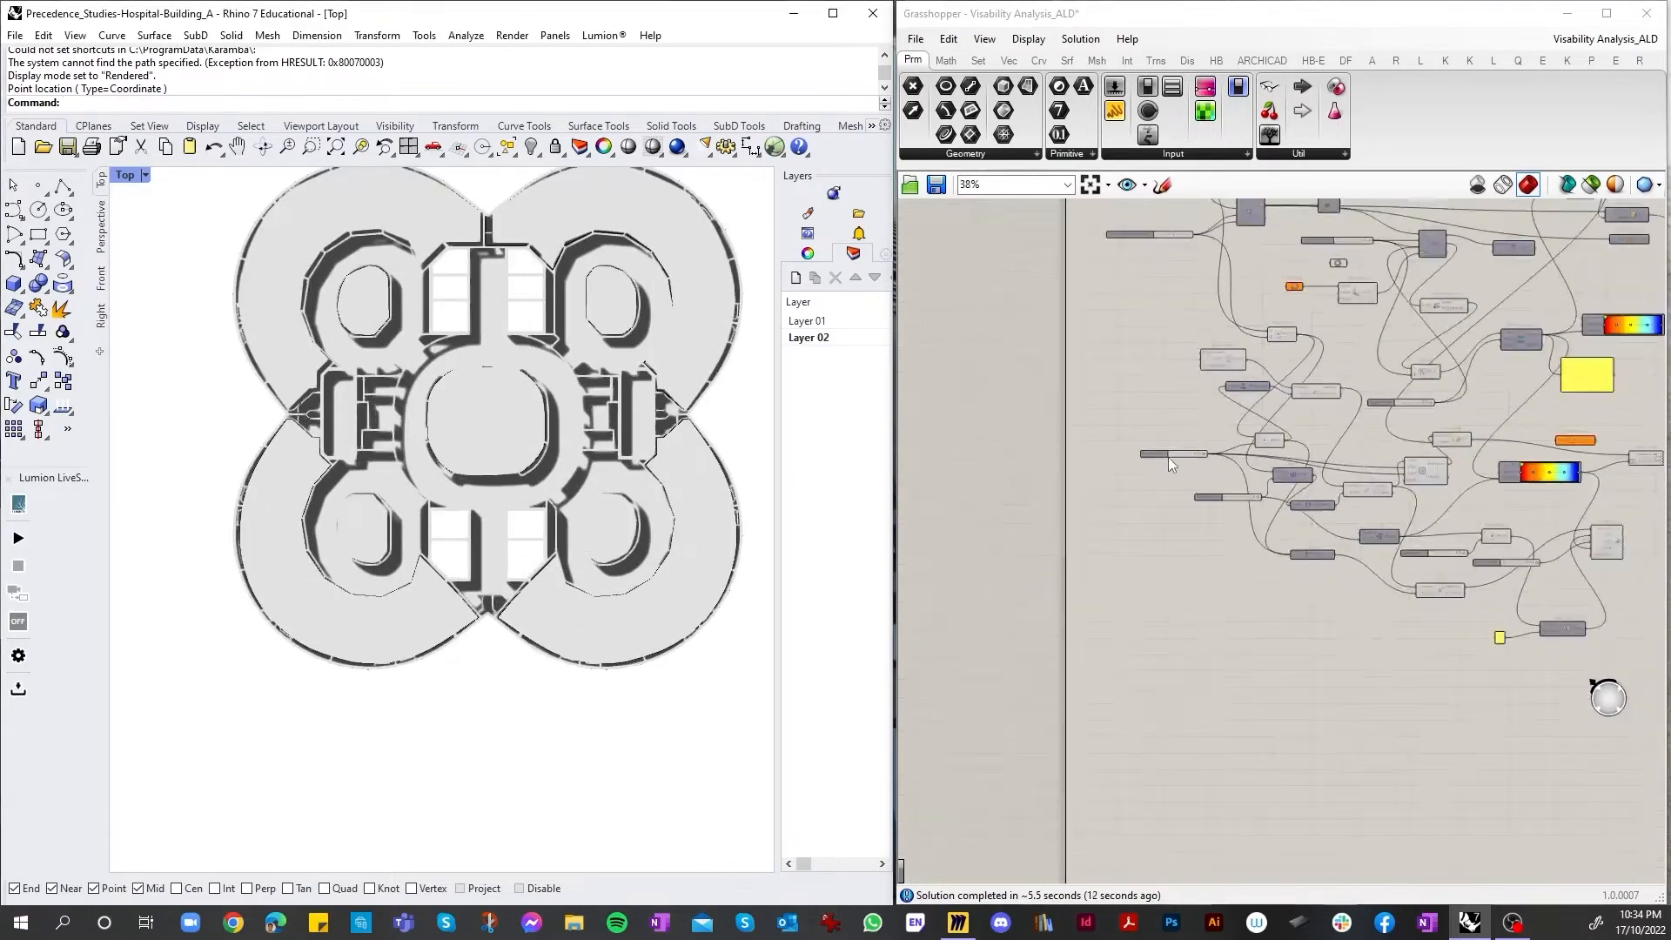
scroll(1168, 457, "up", 8)
scroll(1167, 348, "down", 8)
scroll(1158, 392, "up", 4)
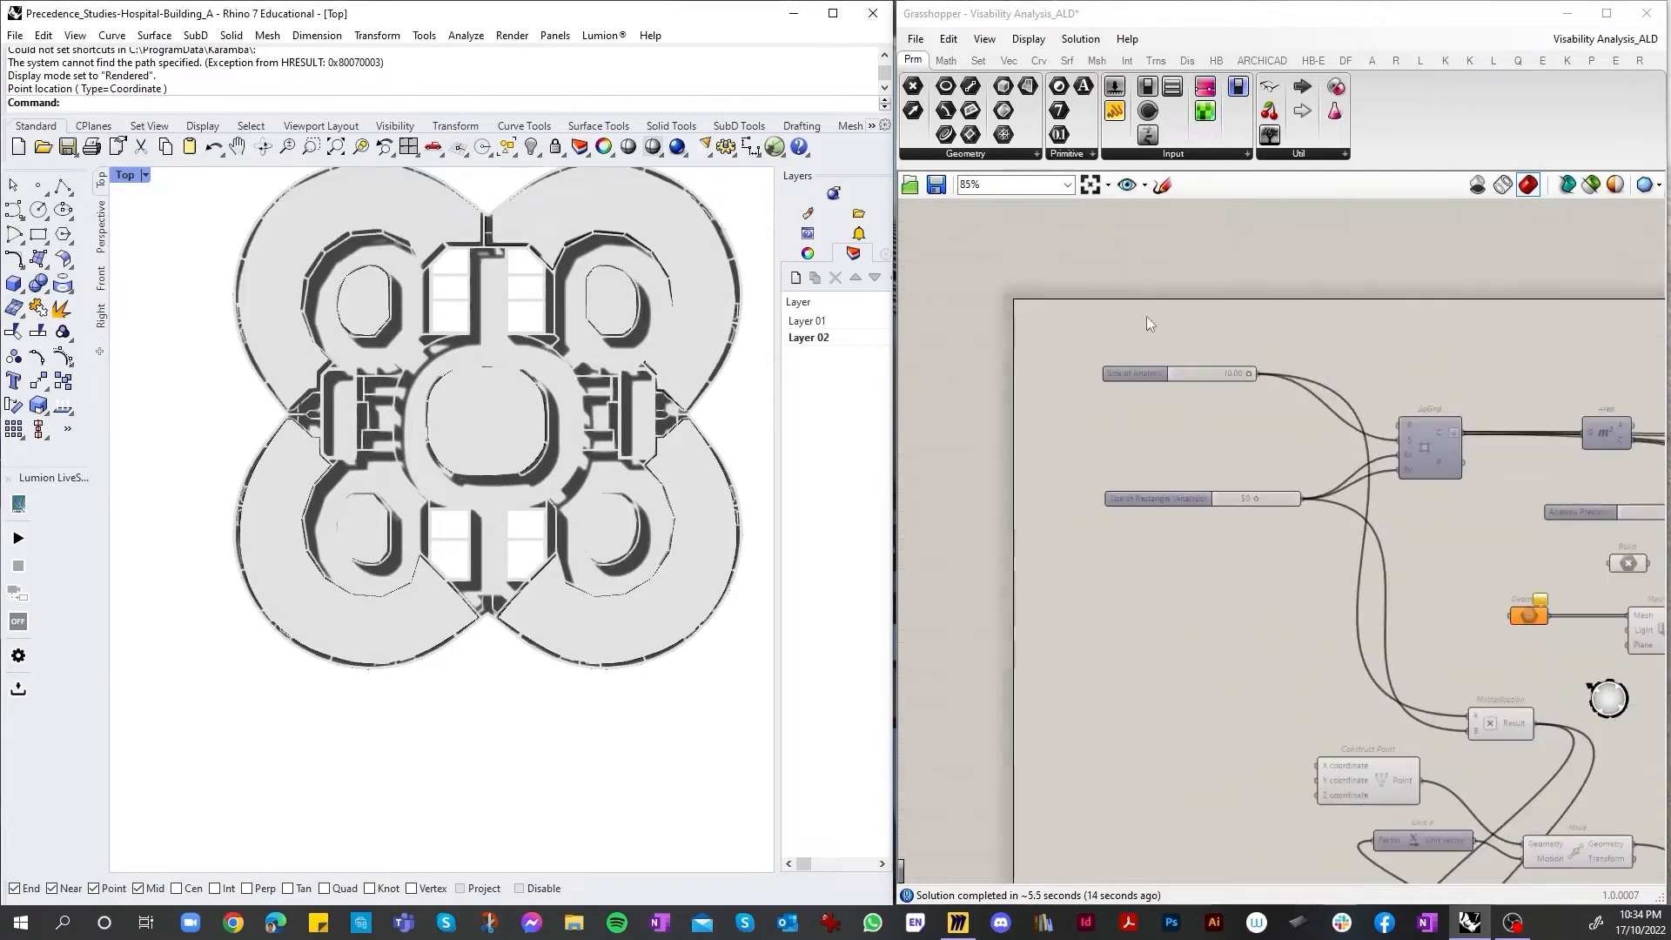
scroll(1167, 349, "up", 3)
scroll(1186, 376, "down", 1)
scroll(1178, 385, "up", 2)
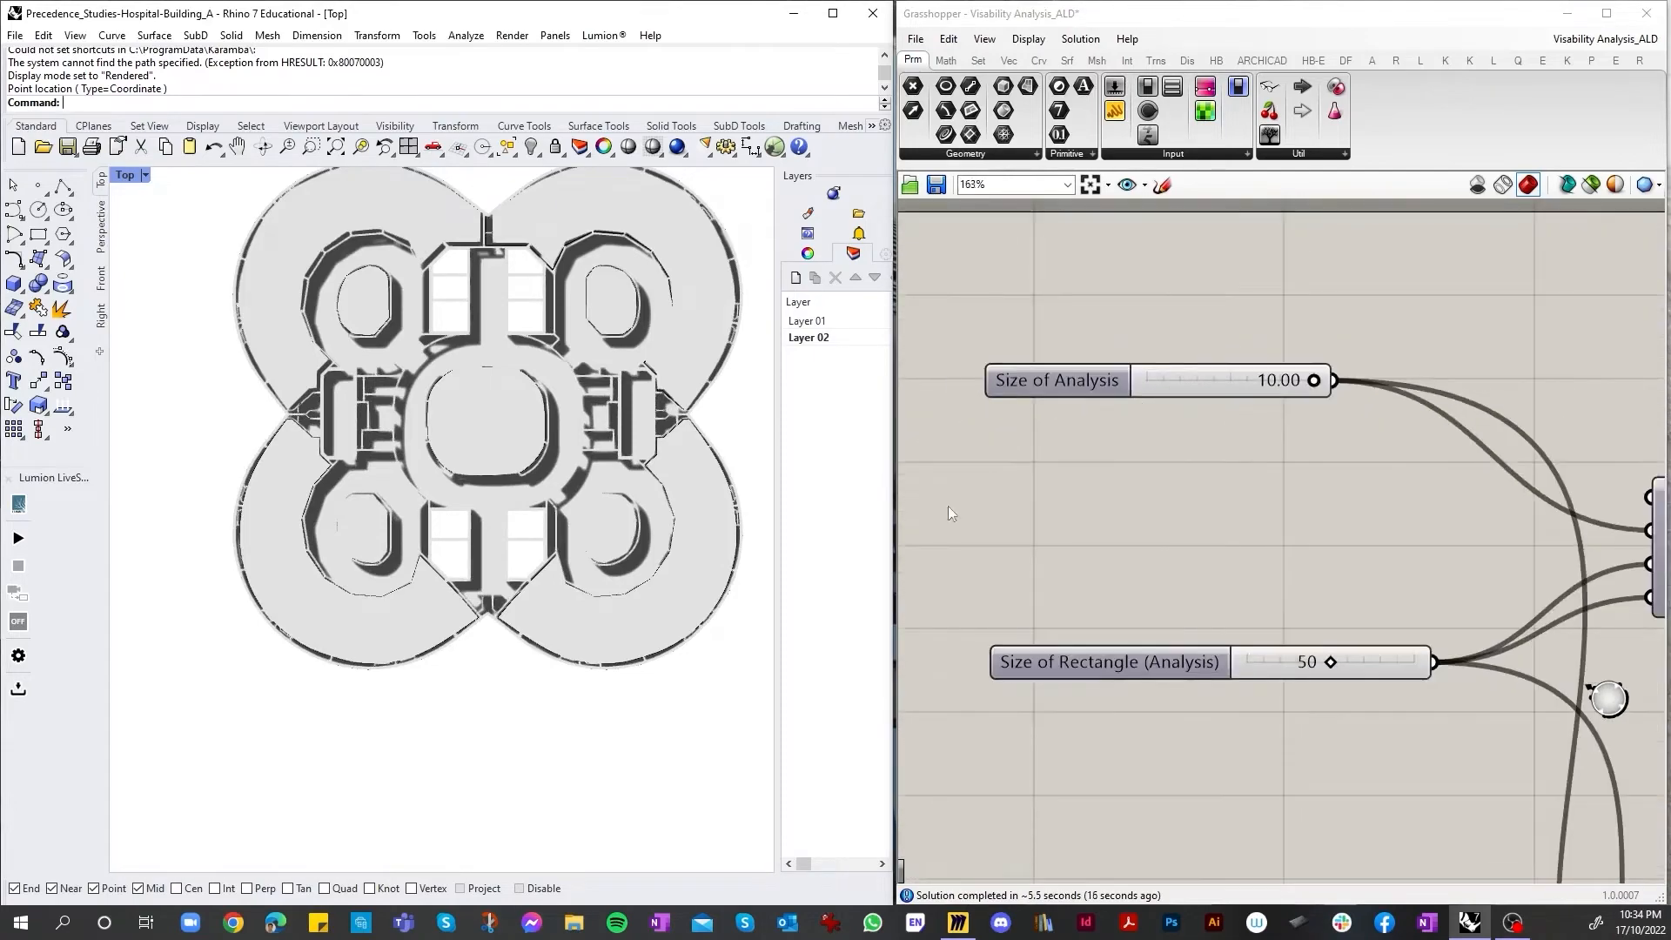
scroll(948, 512, "down", 5)
scroll(1042, 505, "up", 3)
scroll(1081, 702, "down", 2)
scroll(1236, 472, "up", 3)
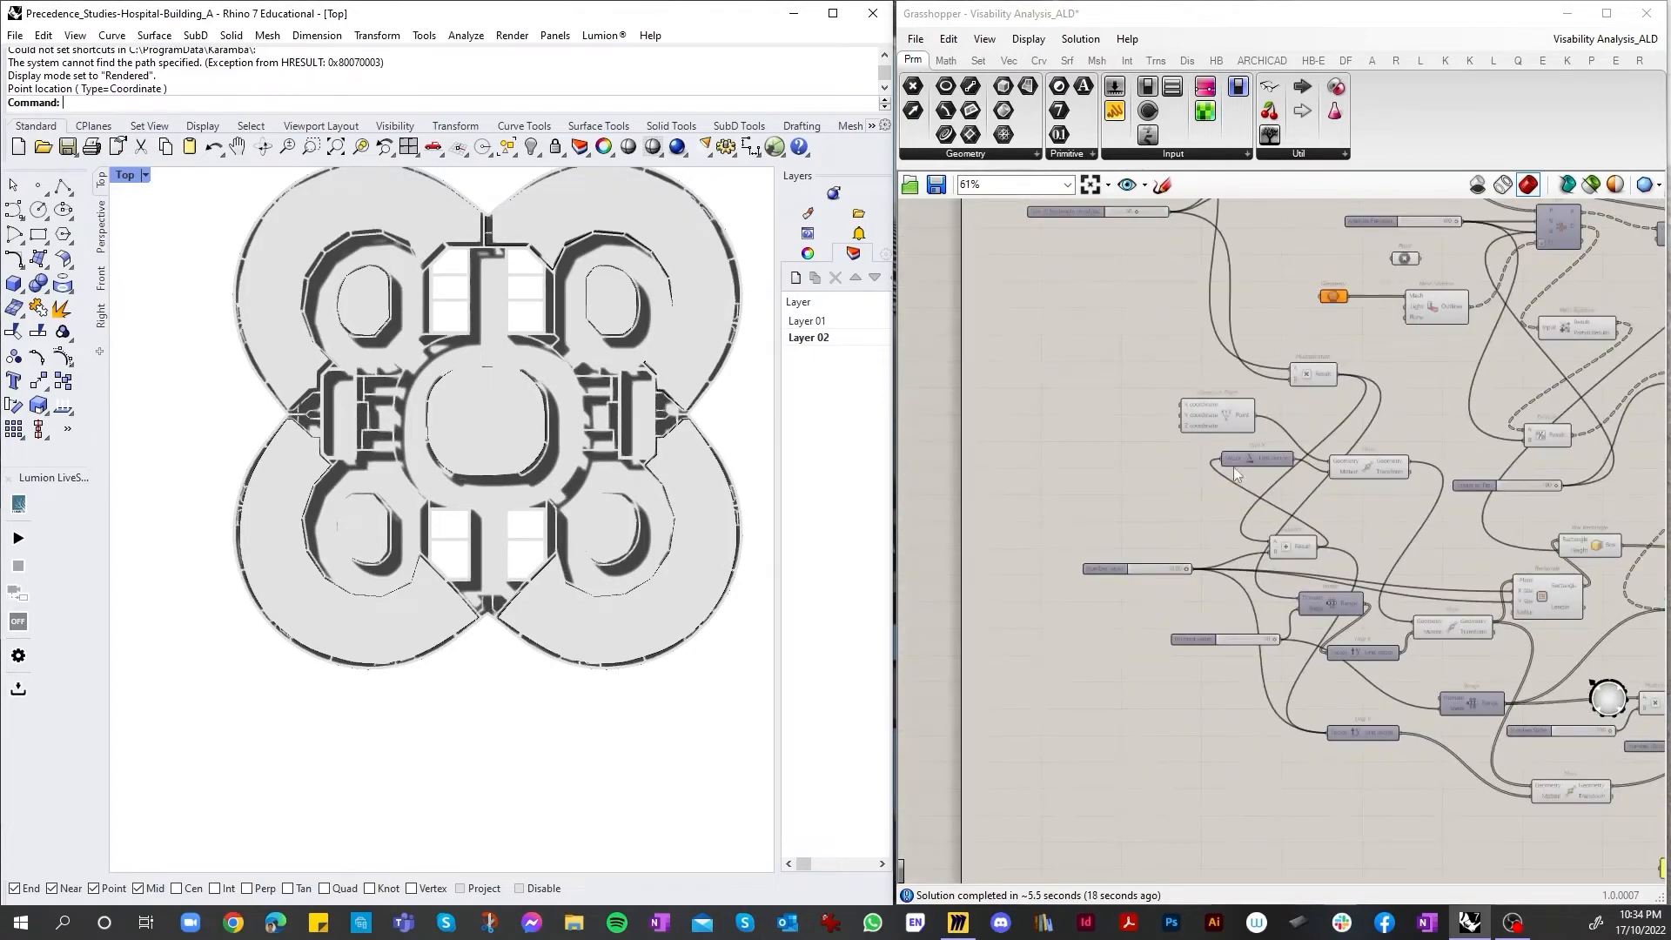
scroll(1240, 522, "up", 3)
scroll(1257, 600, "down", 3)
scroll(1306, 627, "up", 3)
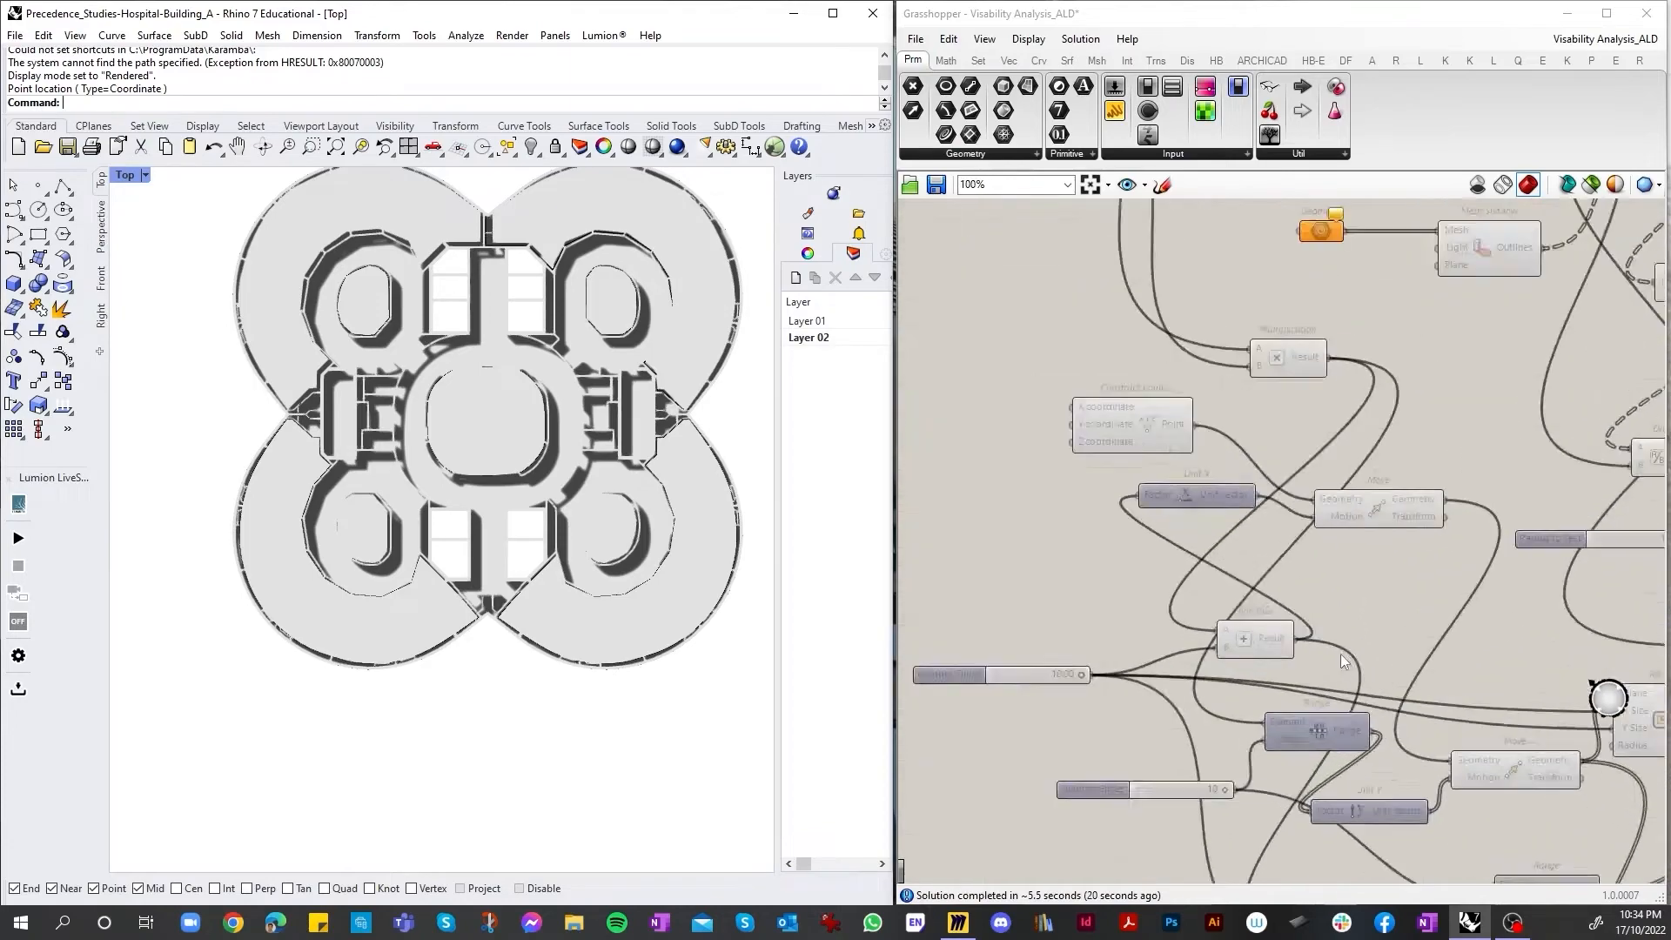
scroll(1340, 655, "down", 3)
scroll(1455, 660, "up", 4)
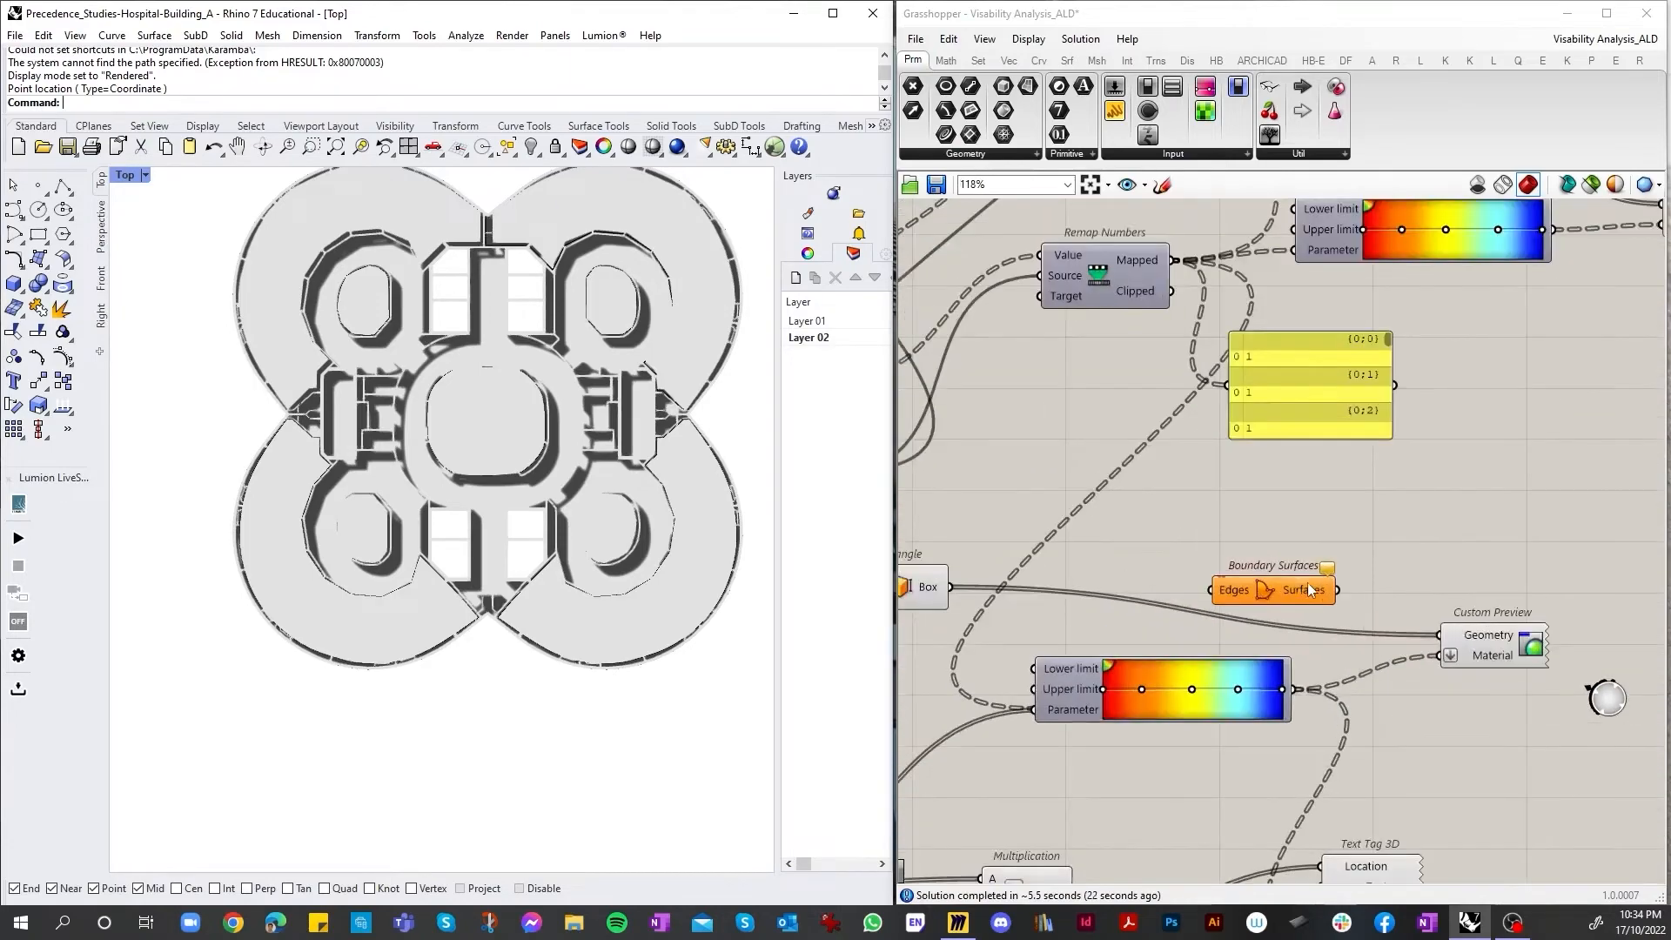
scroll(1308, 588, "down", 4)
scroll(1236, 644, "up", 3)
scroll(1174, 692, "down", 4)
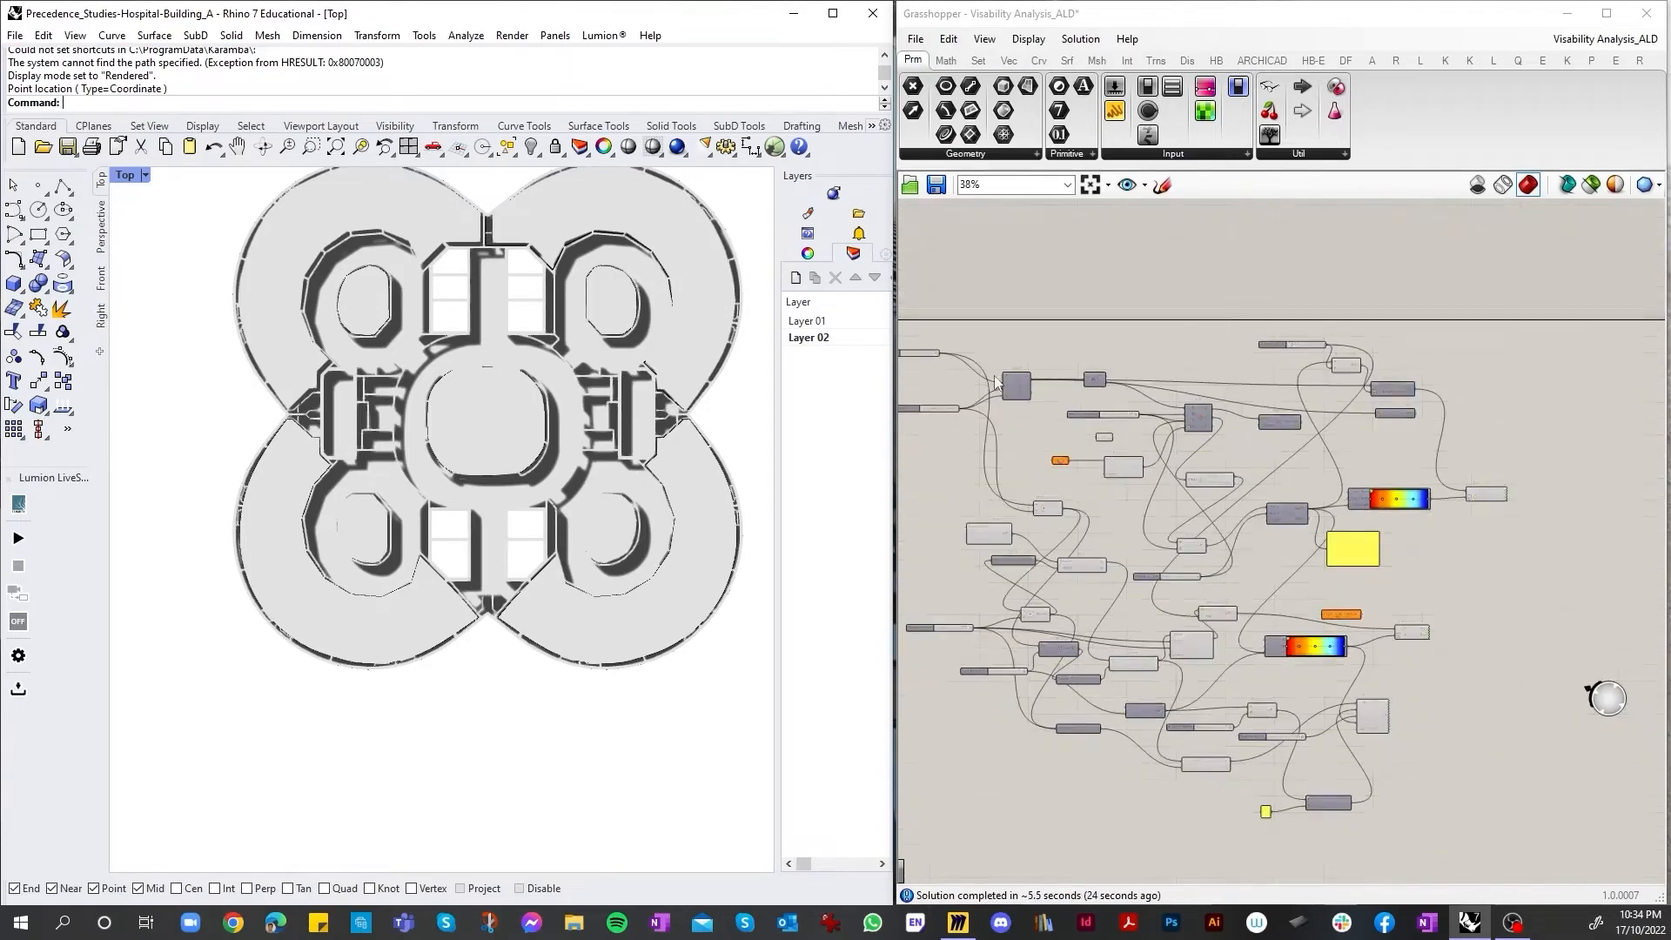
Step: Set multiple geometries for the Geometry parameter feeding Mesh Shadow, referencing the four outer ward rings, their four inner ovals and the central rounded space
scroll(1130, 562, "up", 6)
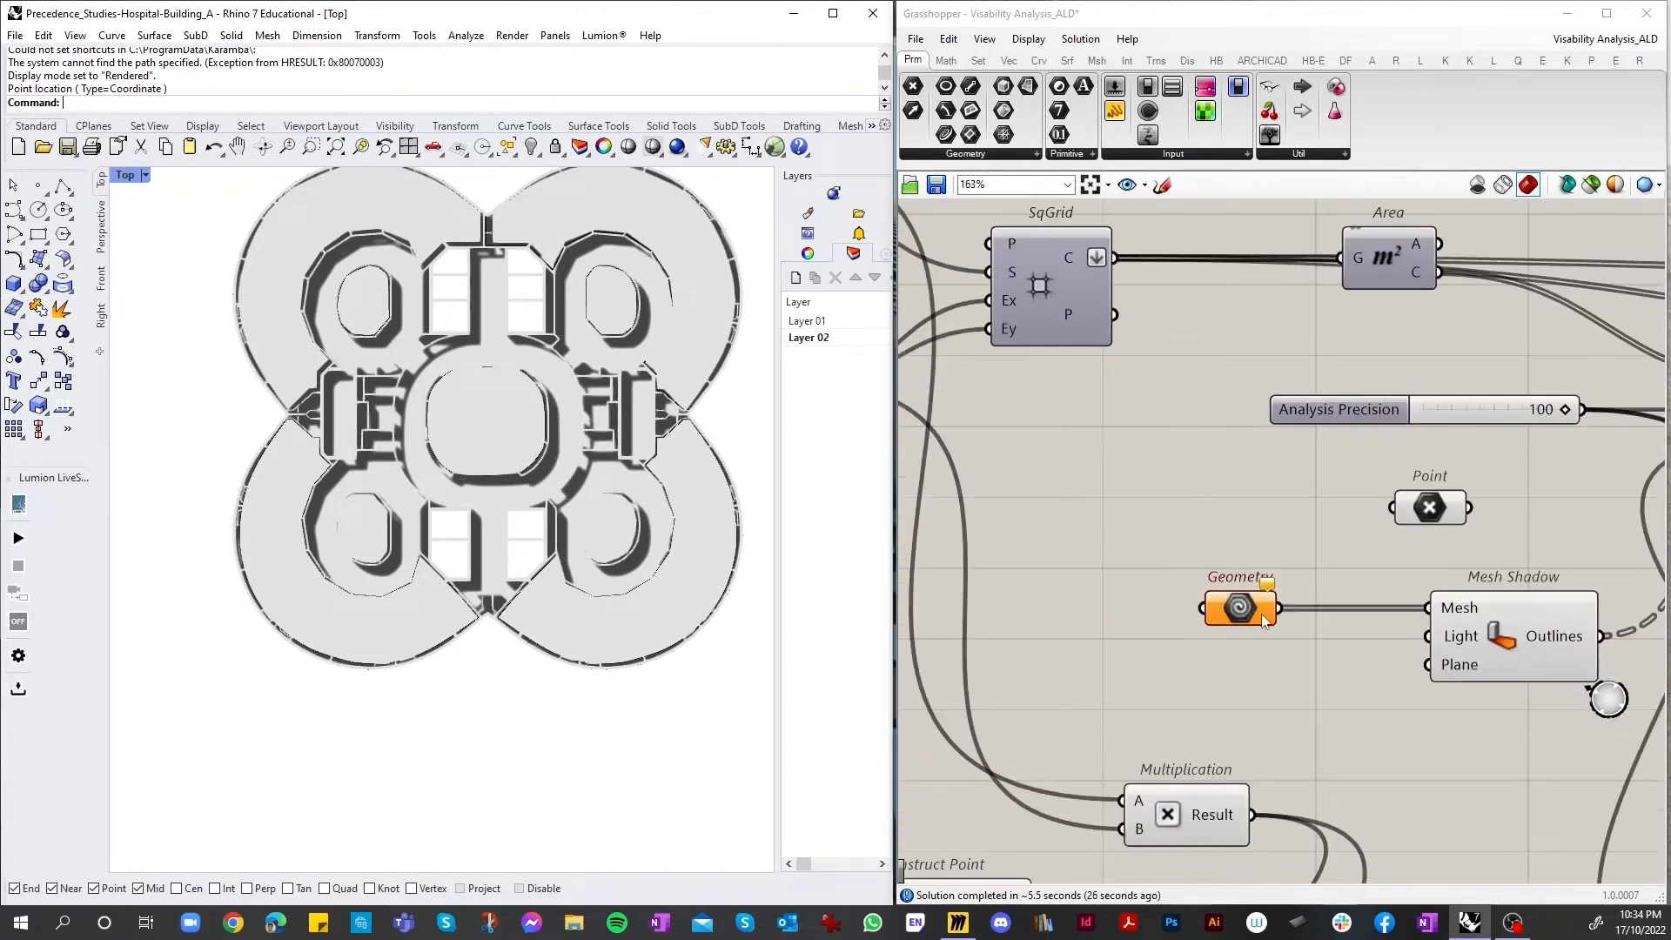
left_click(1247, 611)
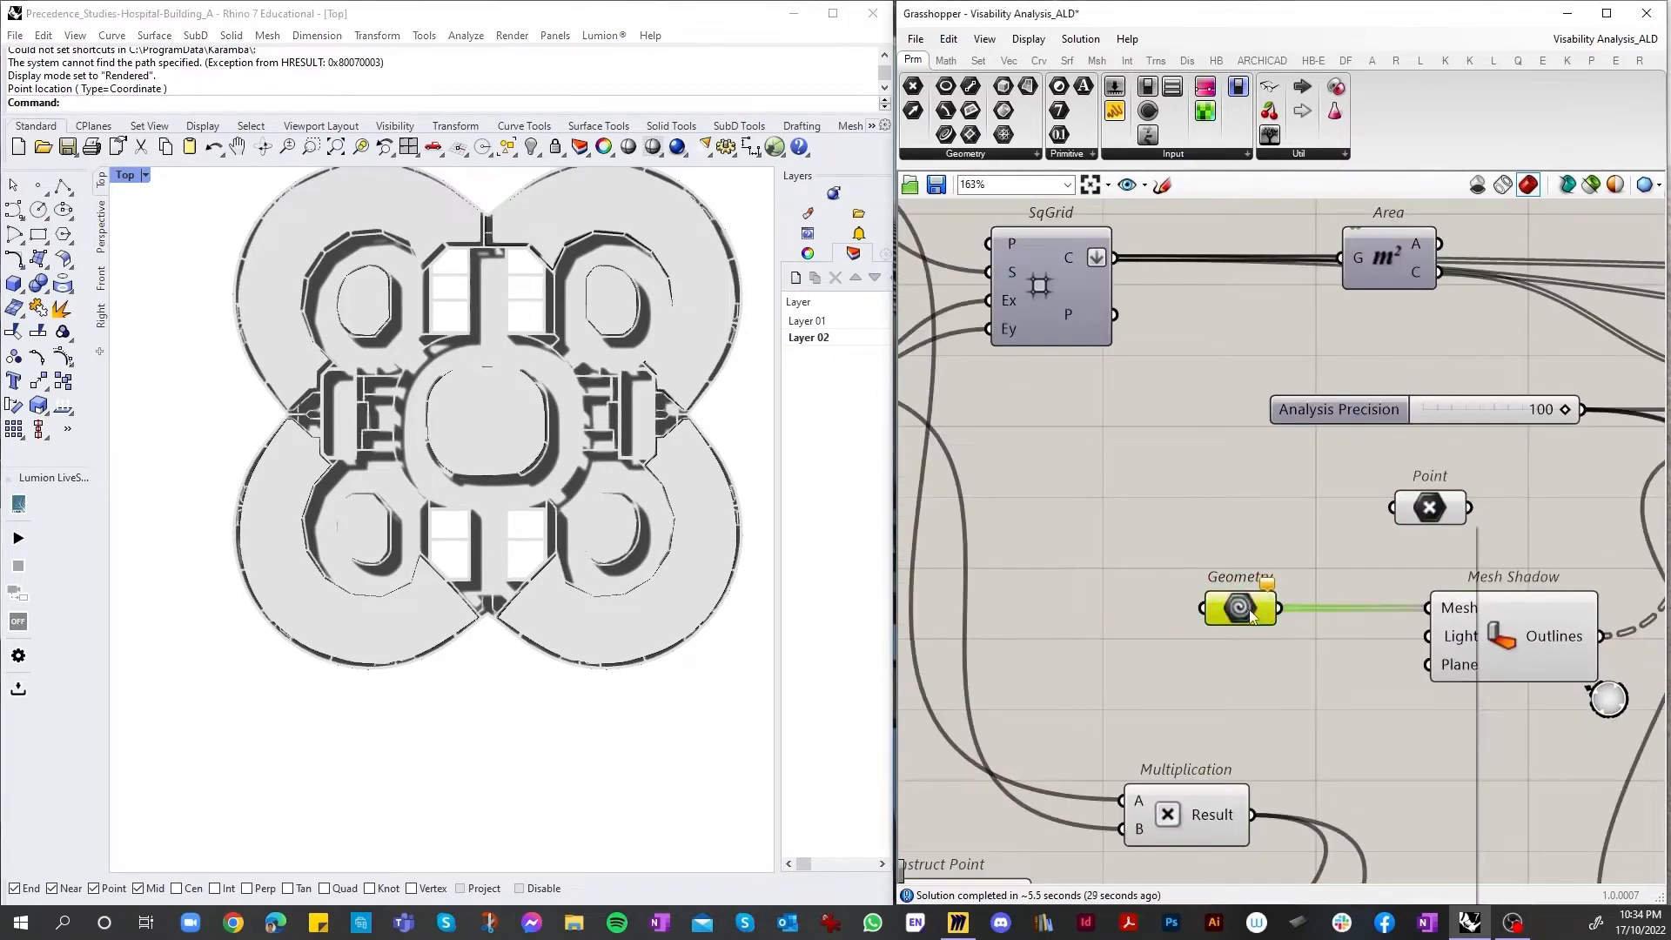
right_click(1247, 611)
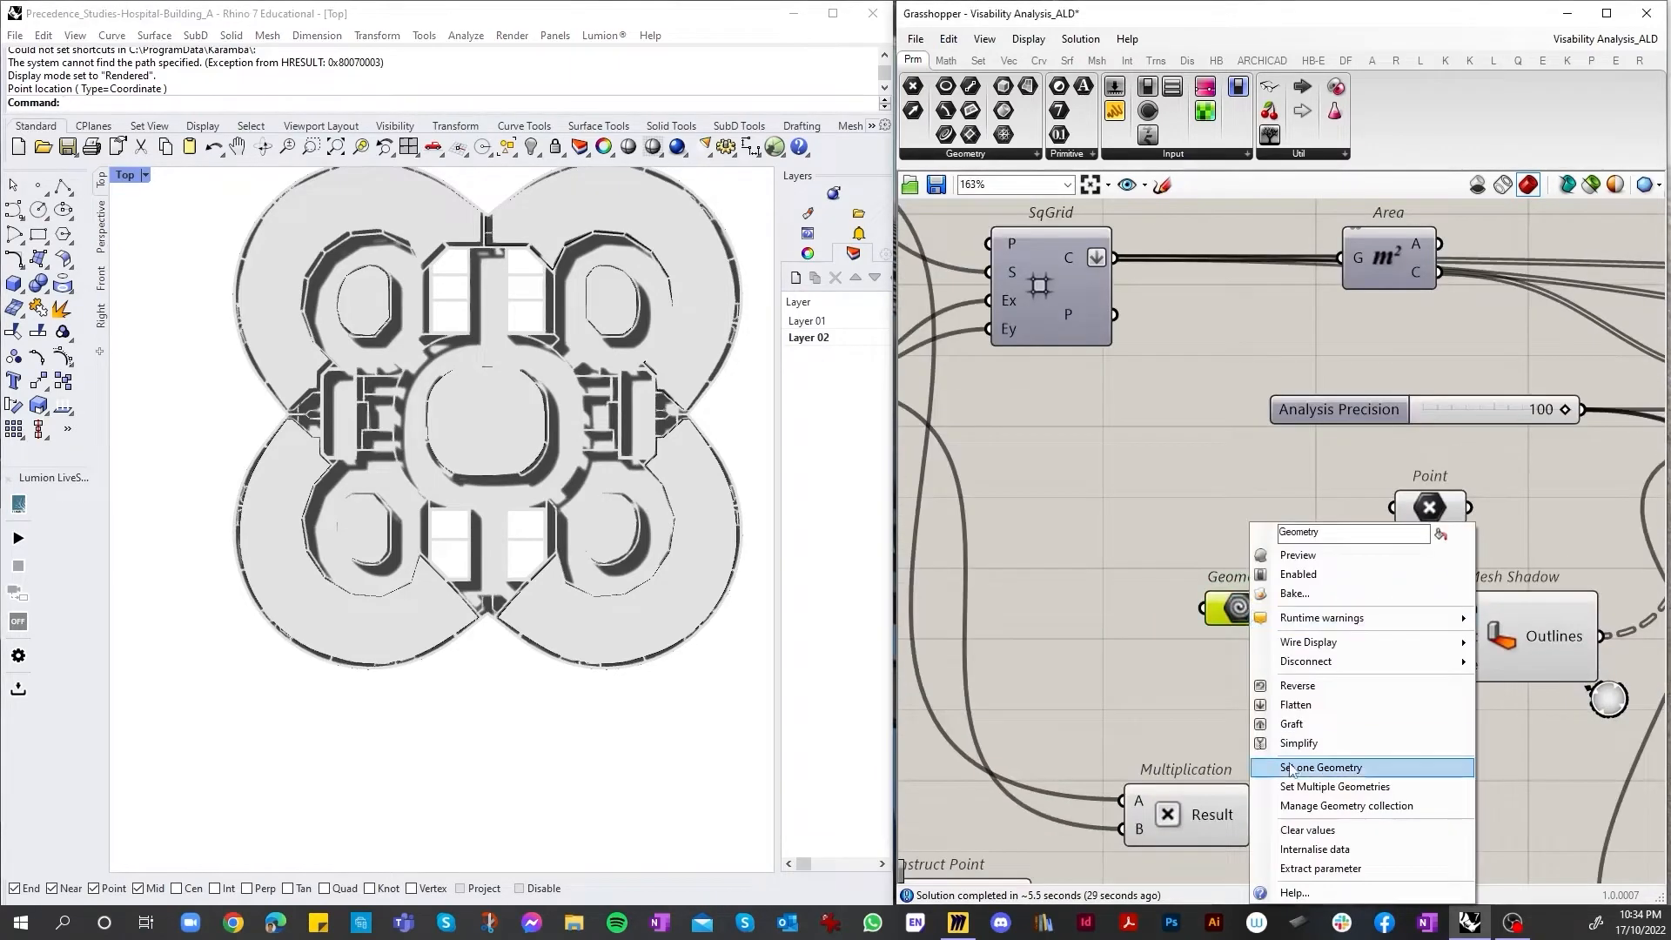
left_click(1358, 786)
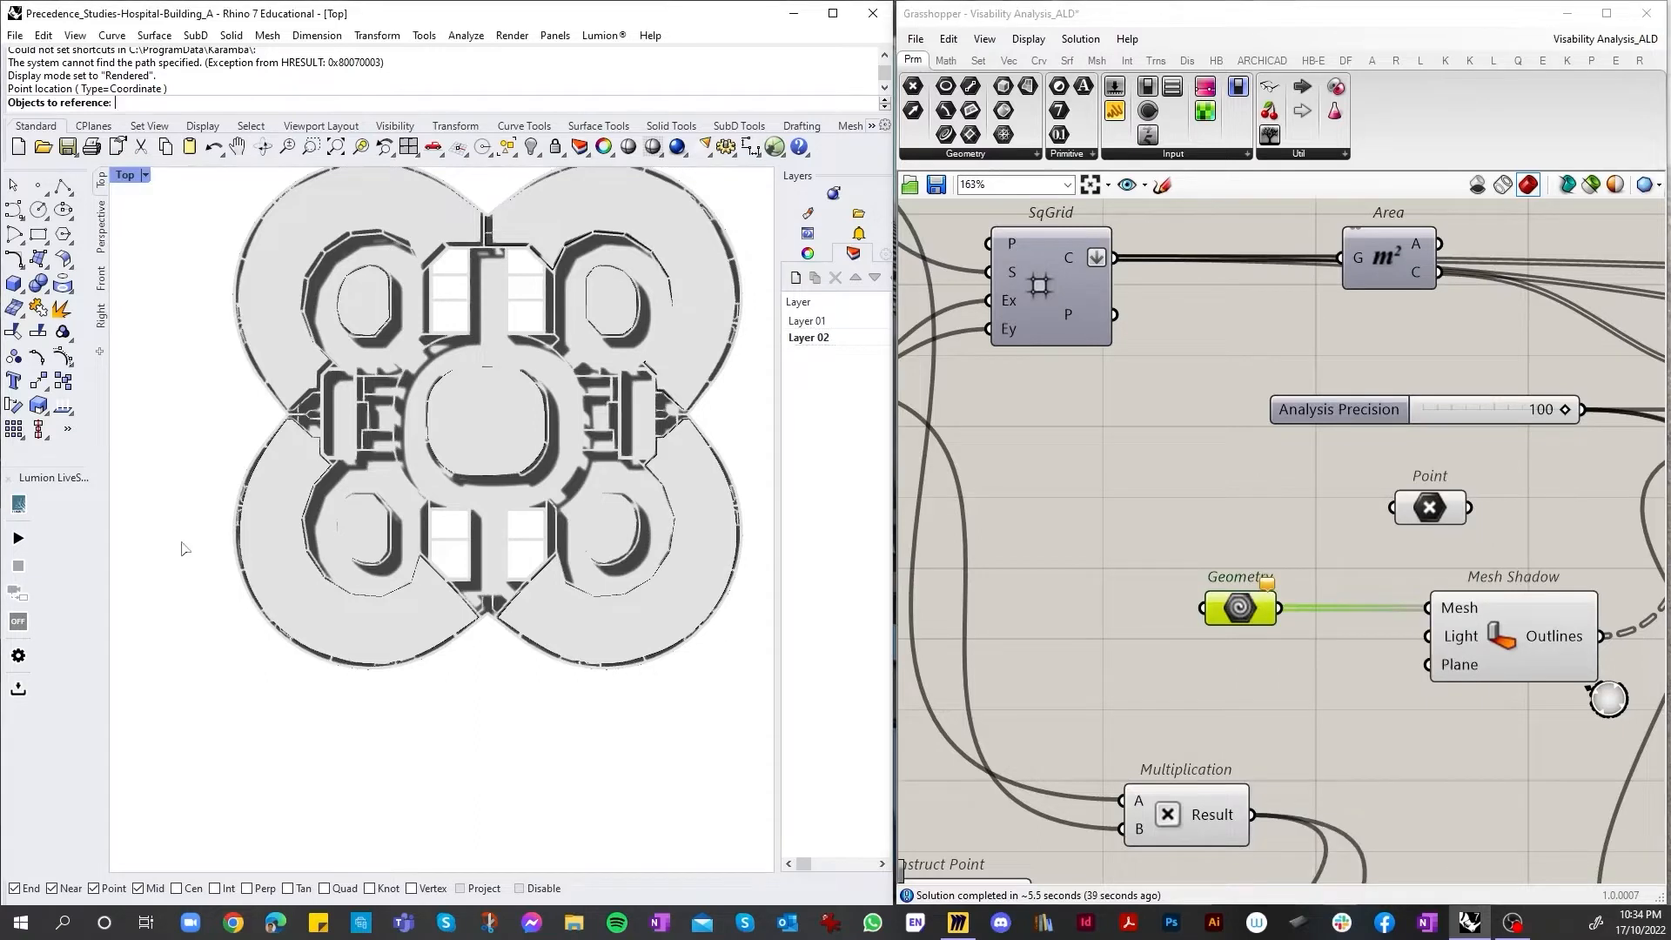
left_click(275, 542)
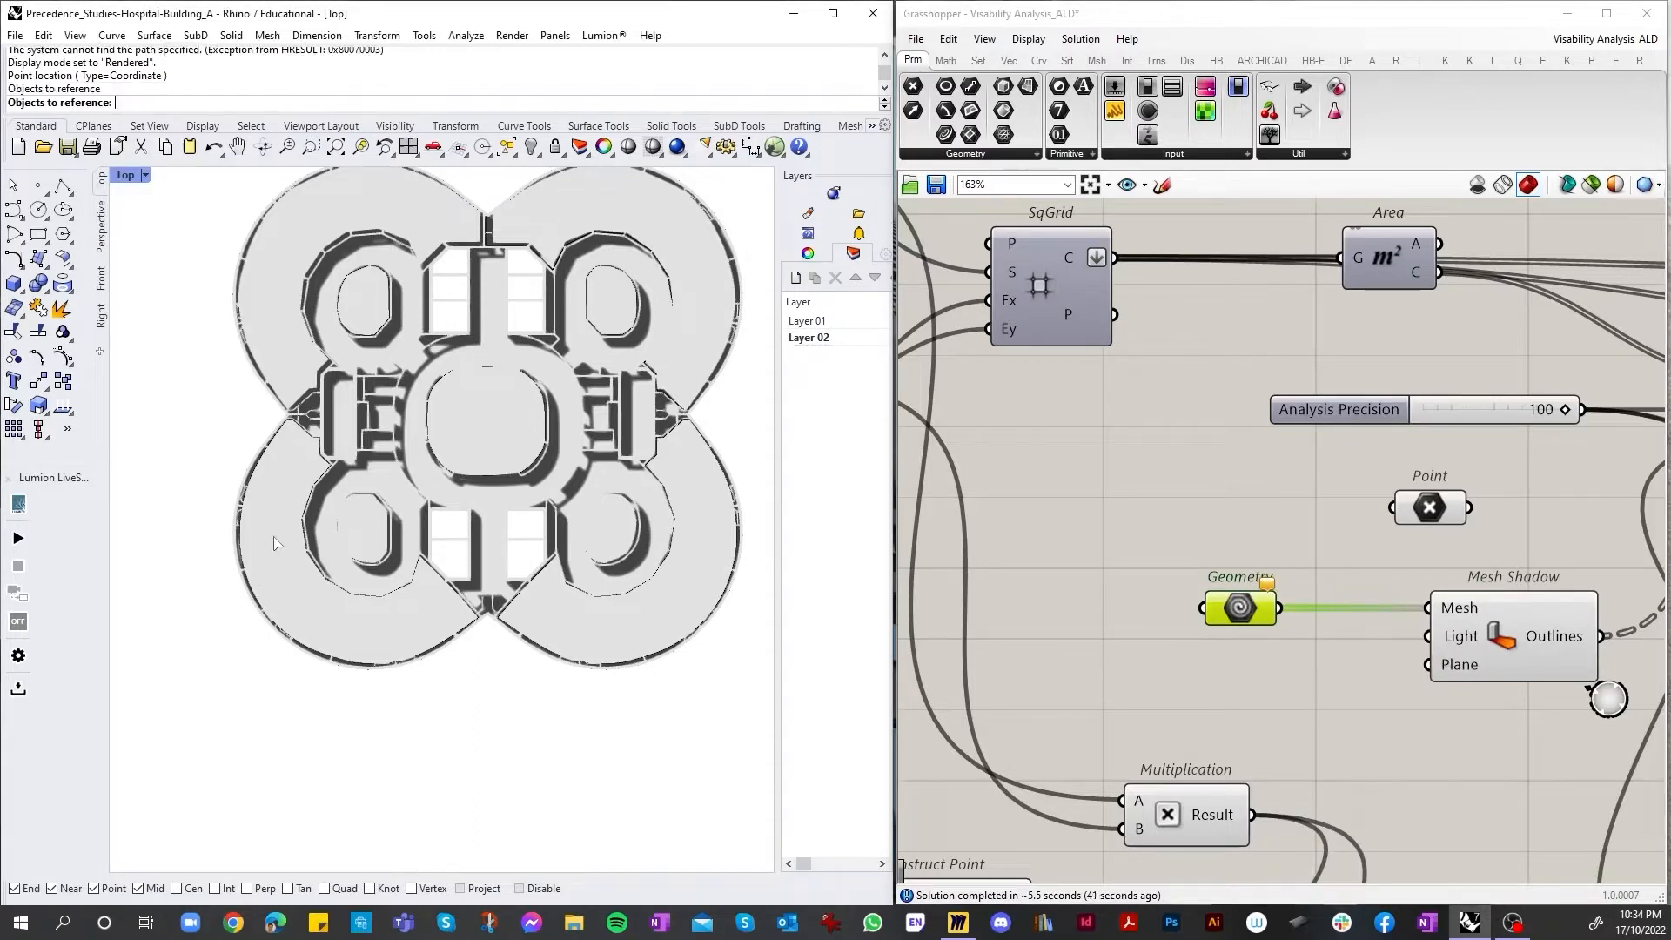
left_click(471, 443)
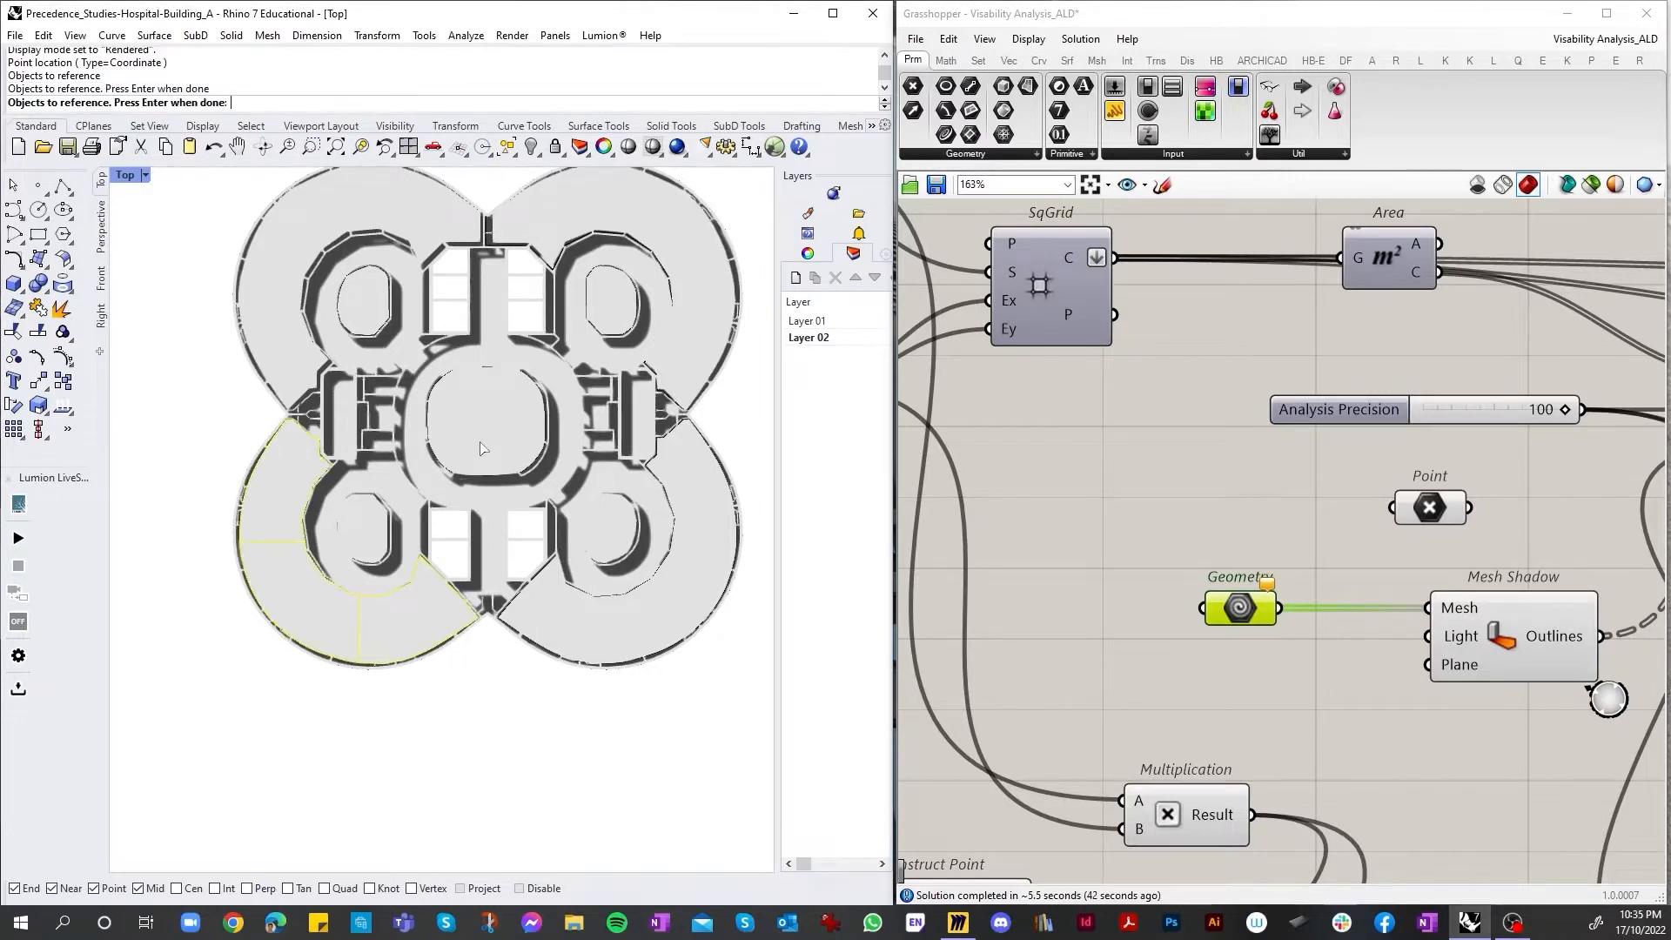
left_click(642, 465)
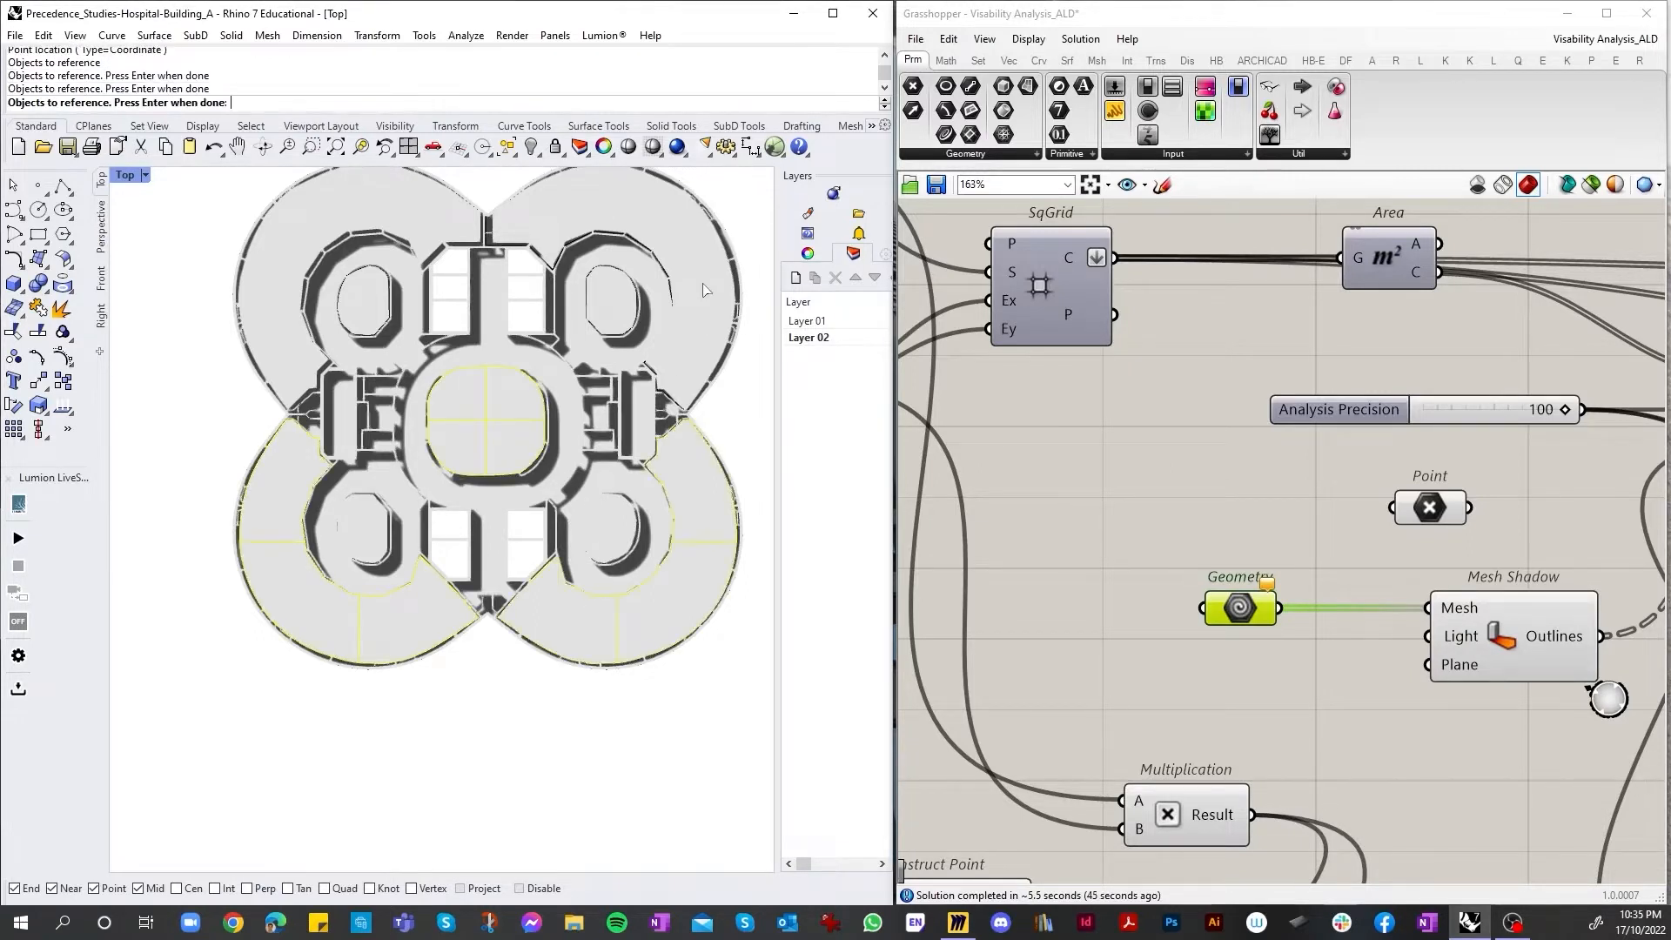
left_click(632, 324)
left_click(619, 304)
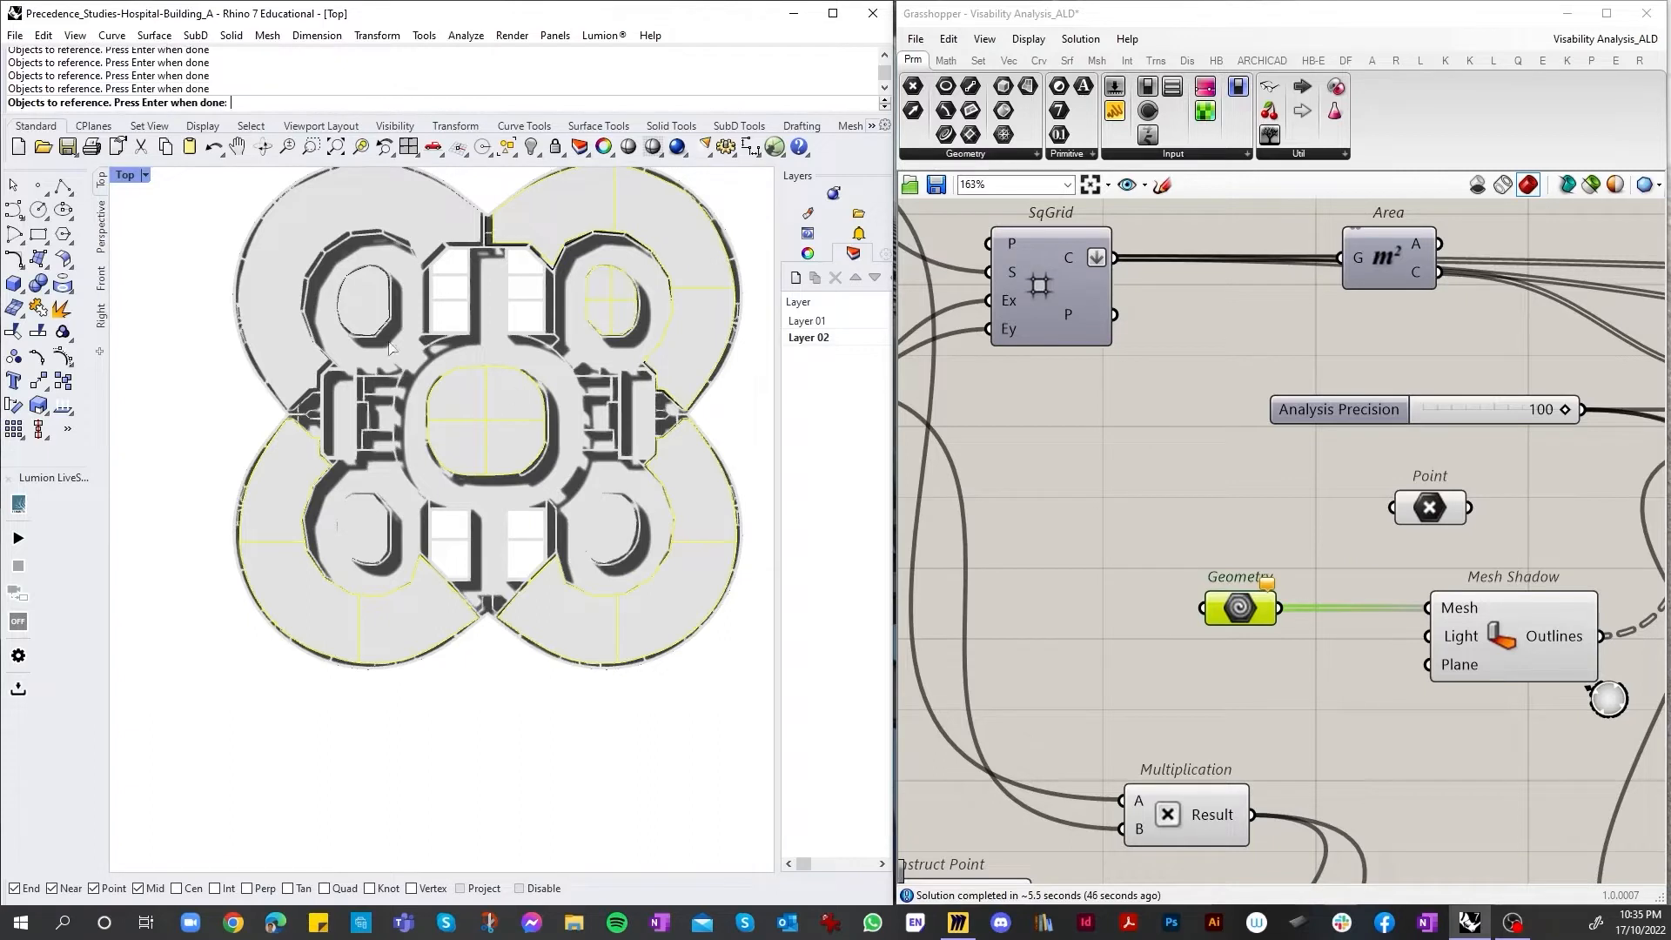
left_click(342, 324)
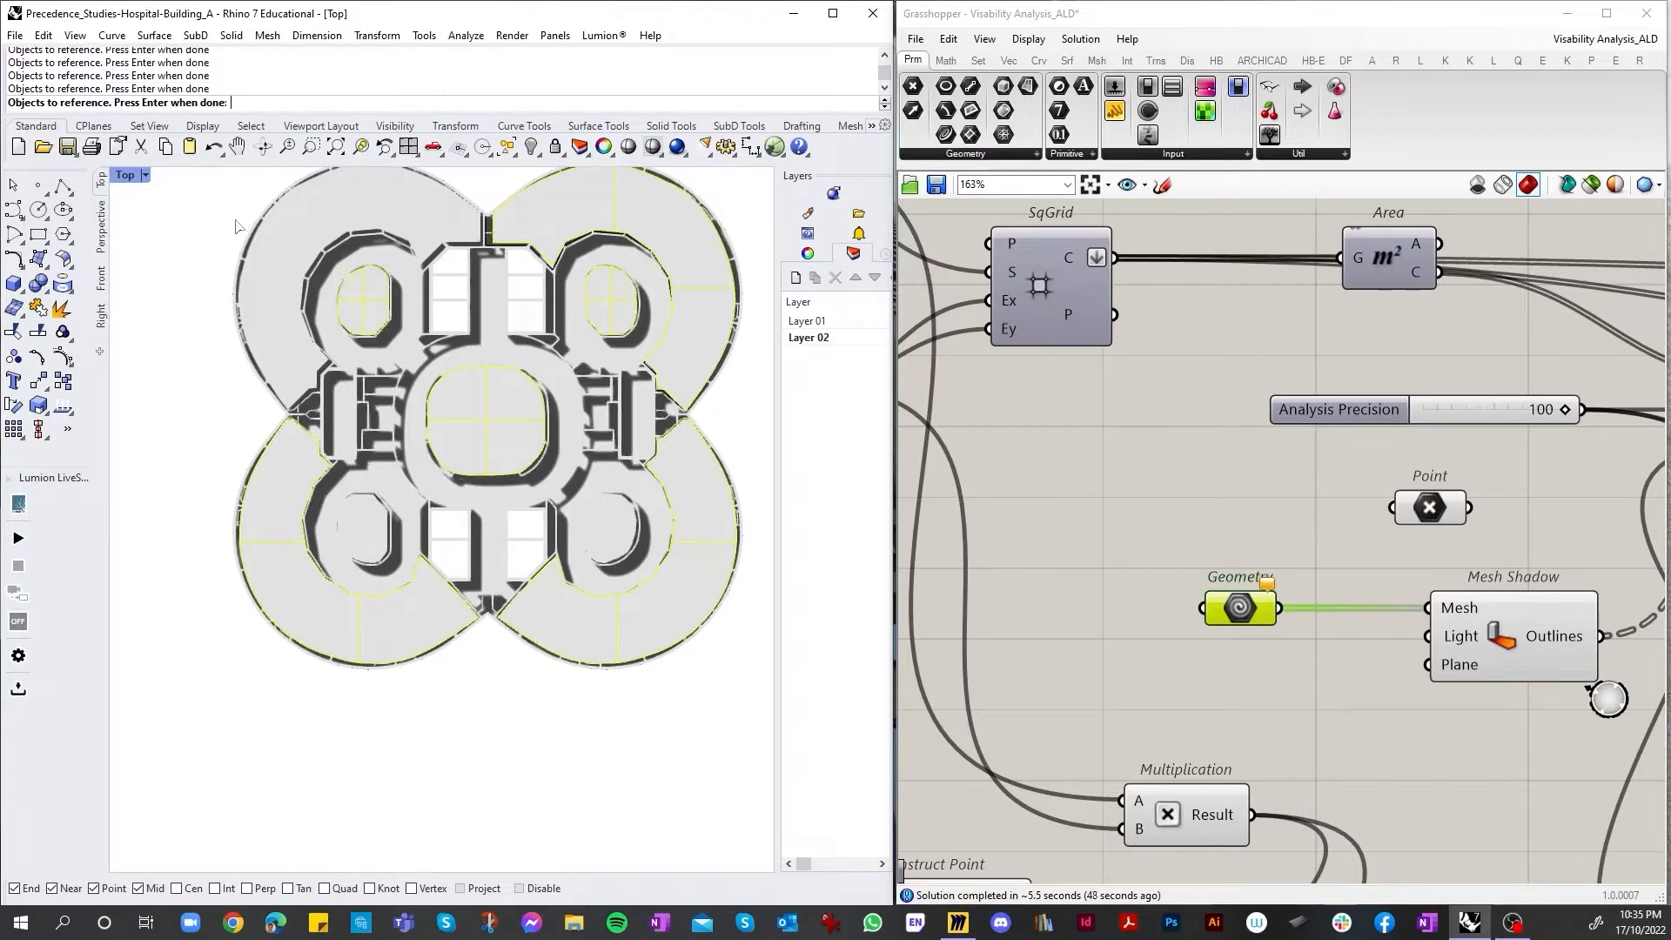
left_click(310, 270)
left_click(618, 517)
left_click(370, 538)
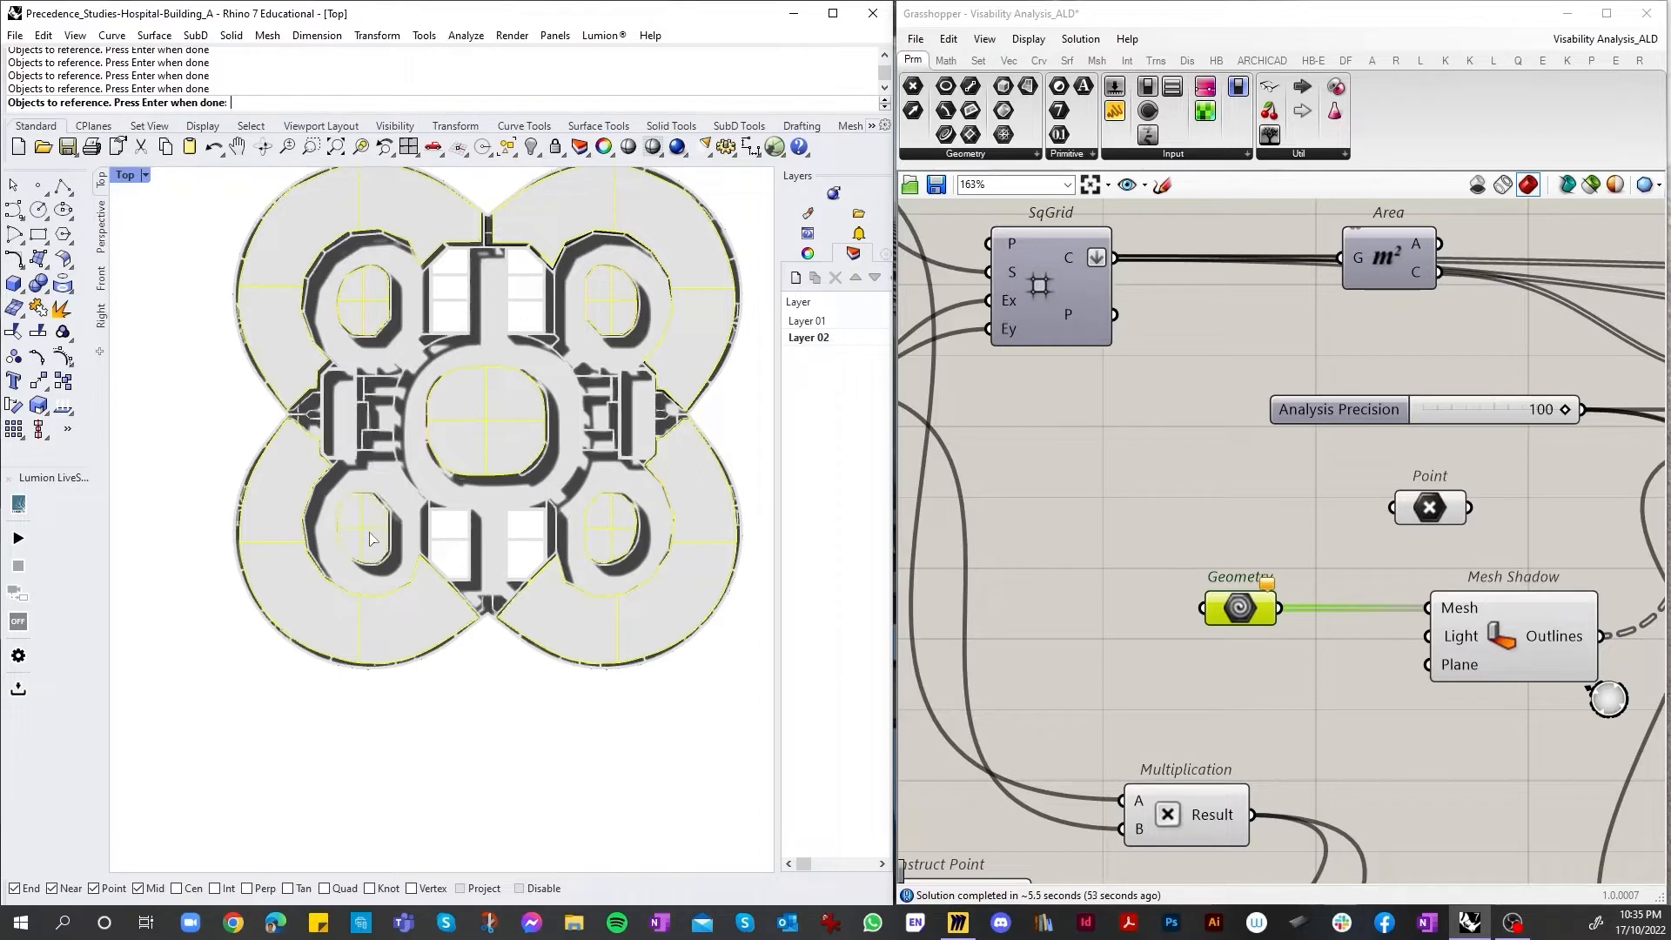
key("Return")
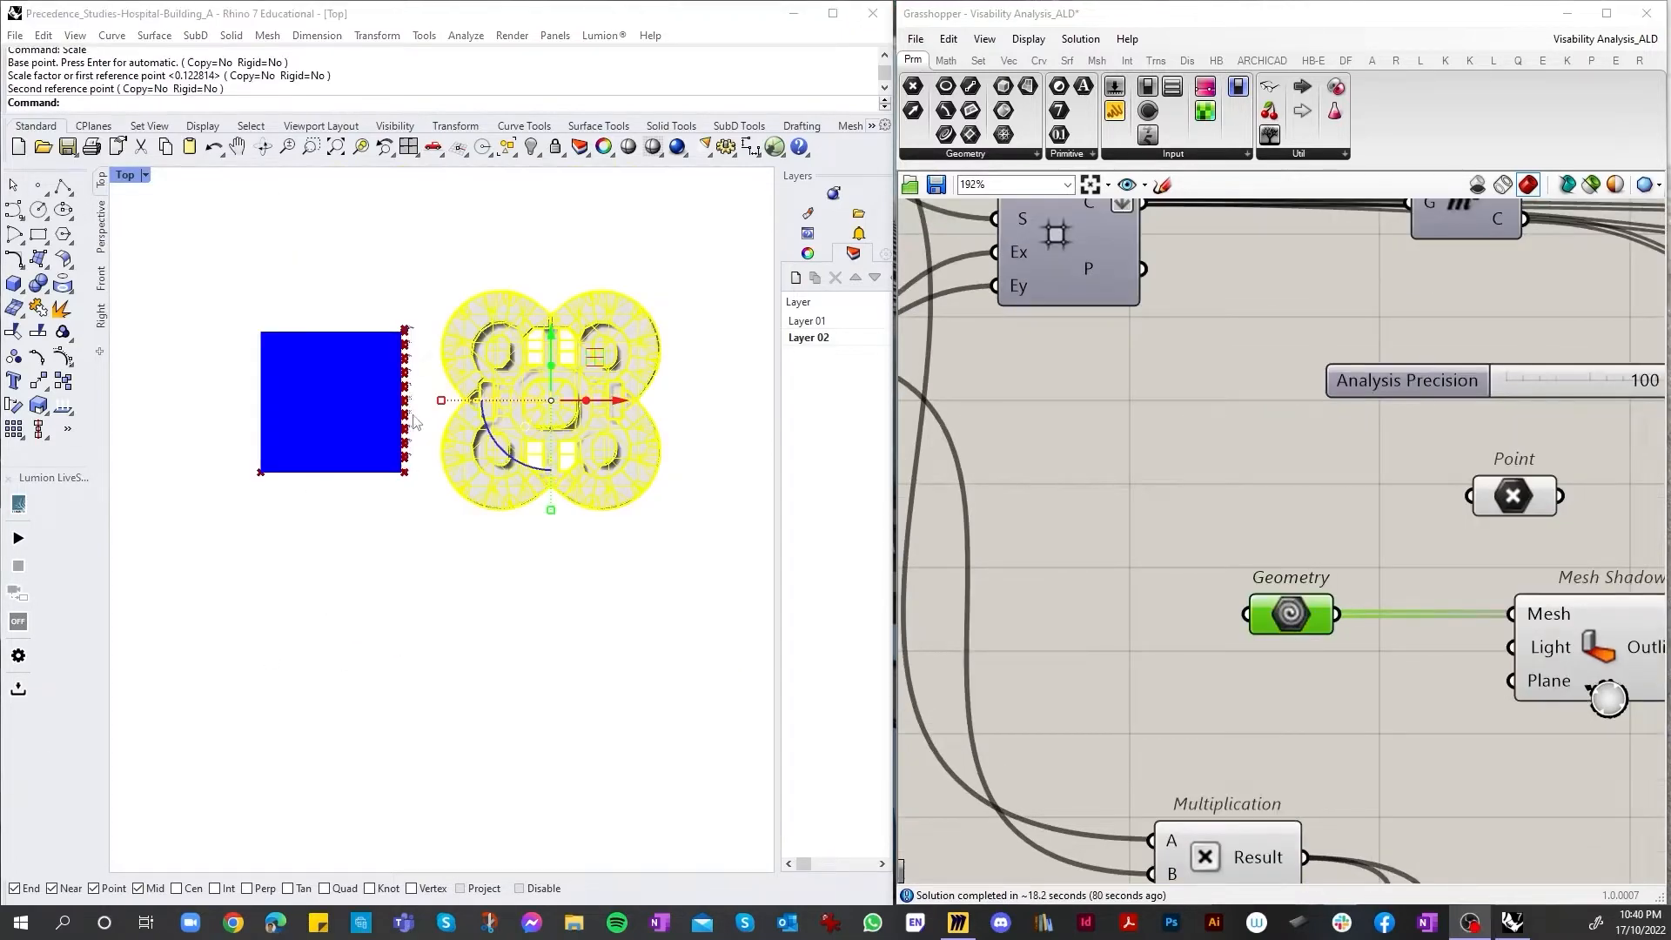
Step: Scale the selected building to less than half its size, using the upper-left ward's outer edge as base and the lower-right ward's edge as reference
scroll(363, 392, "up", 1)
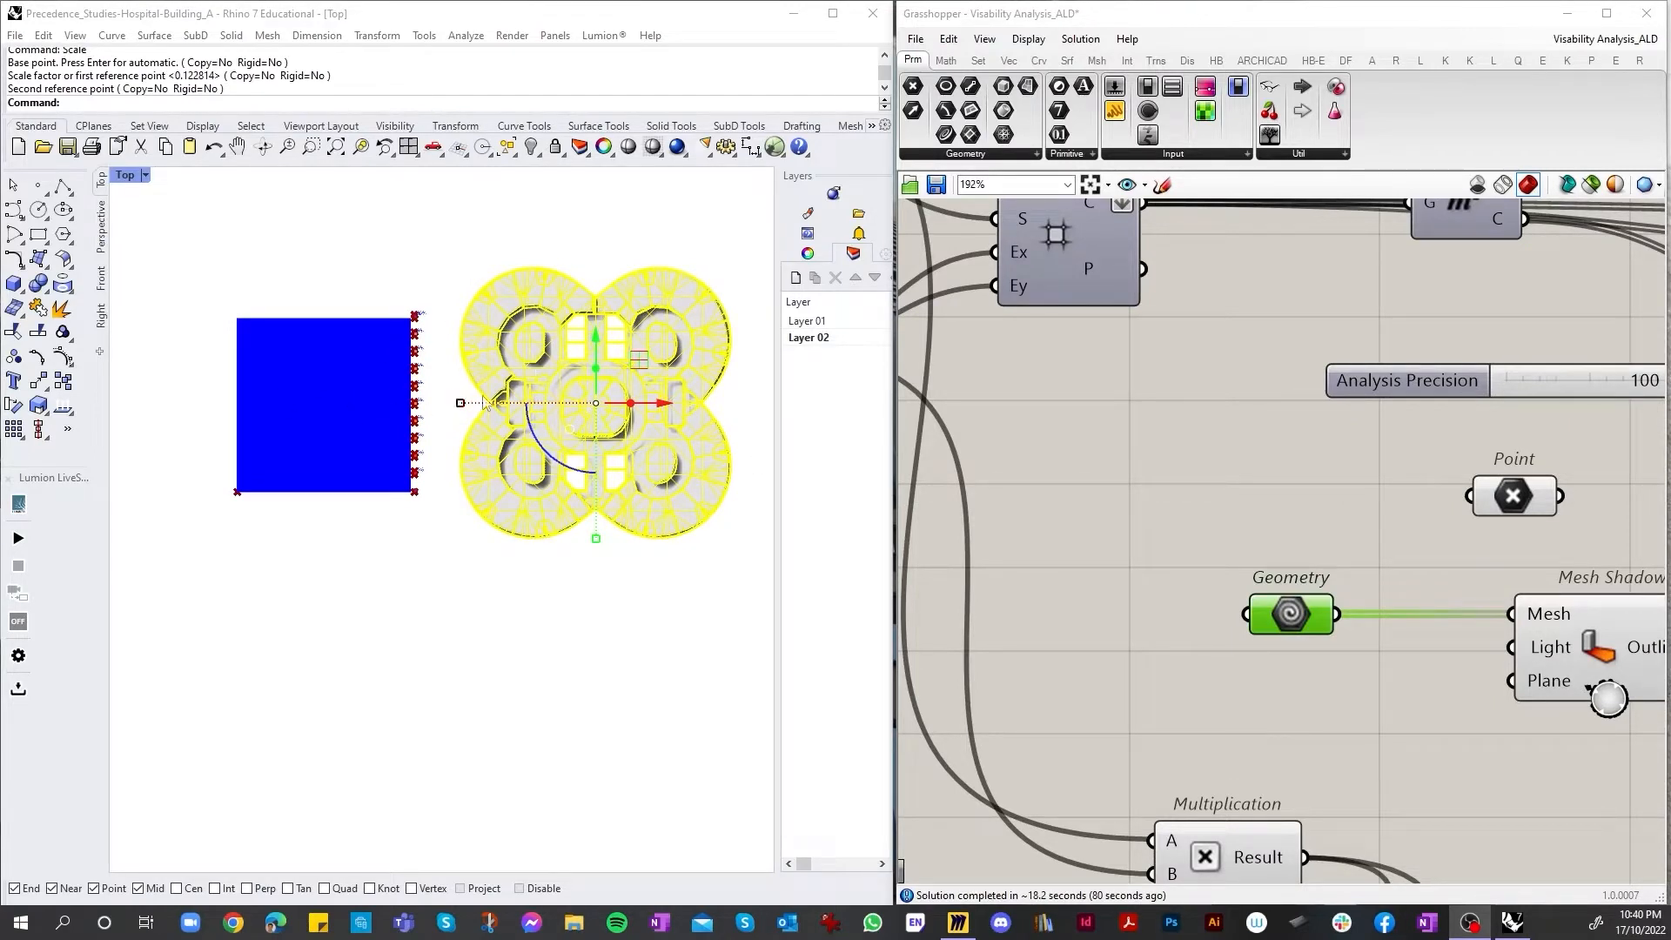
scroll(422, 352, "up", 2)
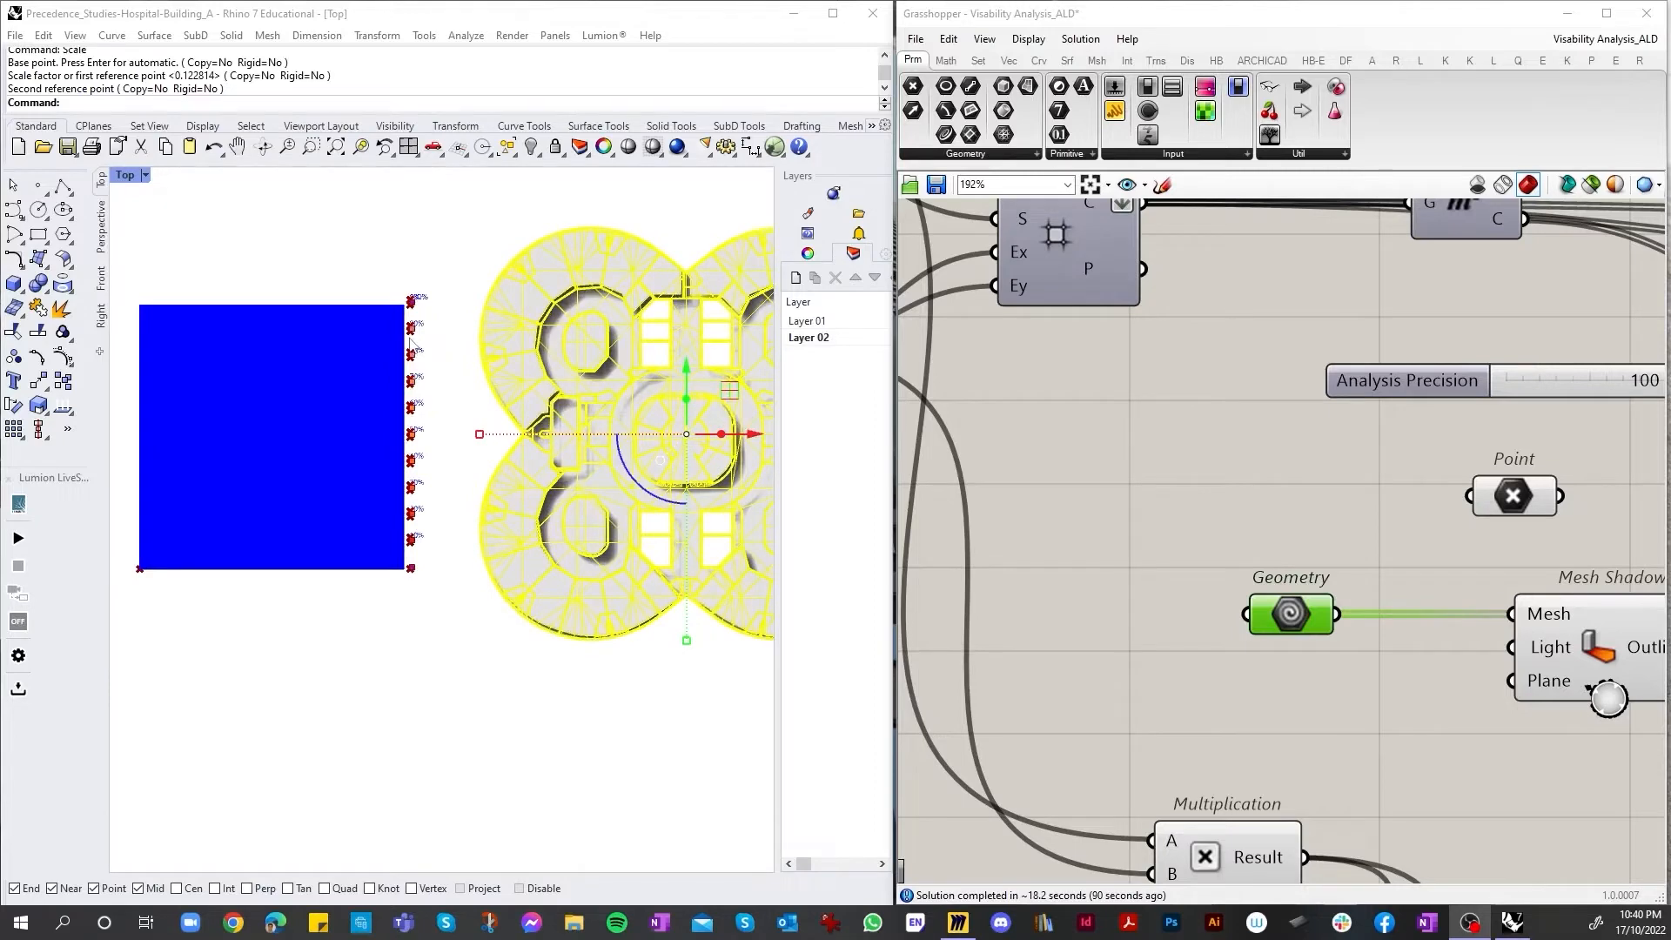
scroll(411, 344, "down", 3)
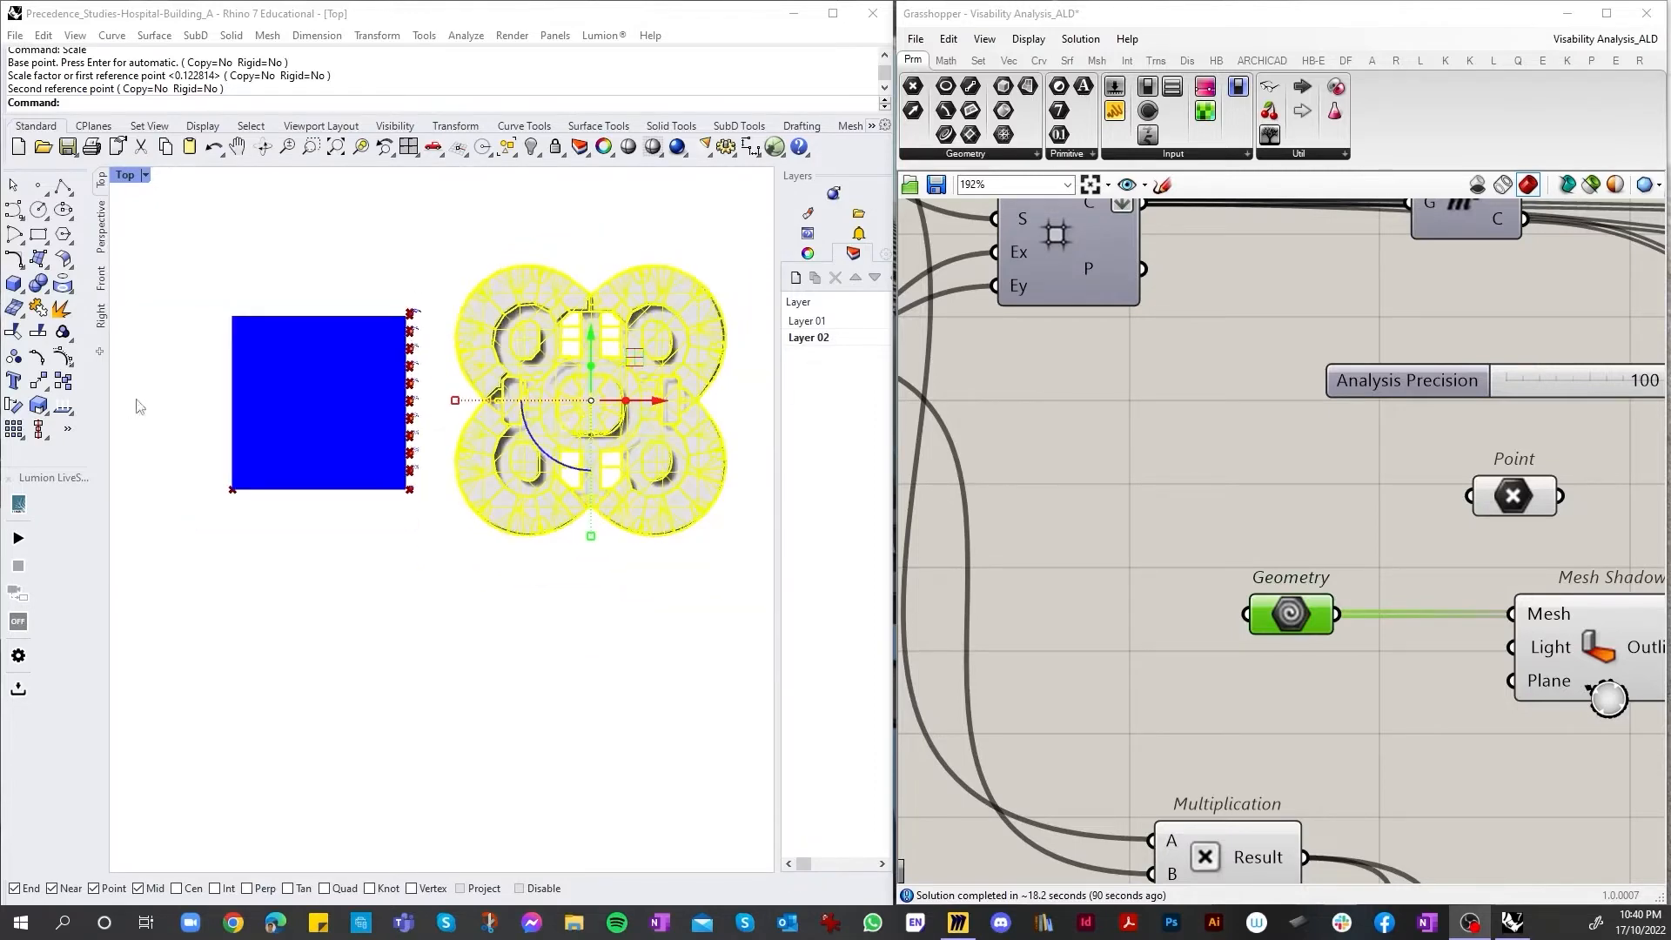
scroll(670, 405, "up", 2)
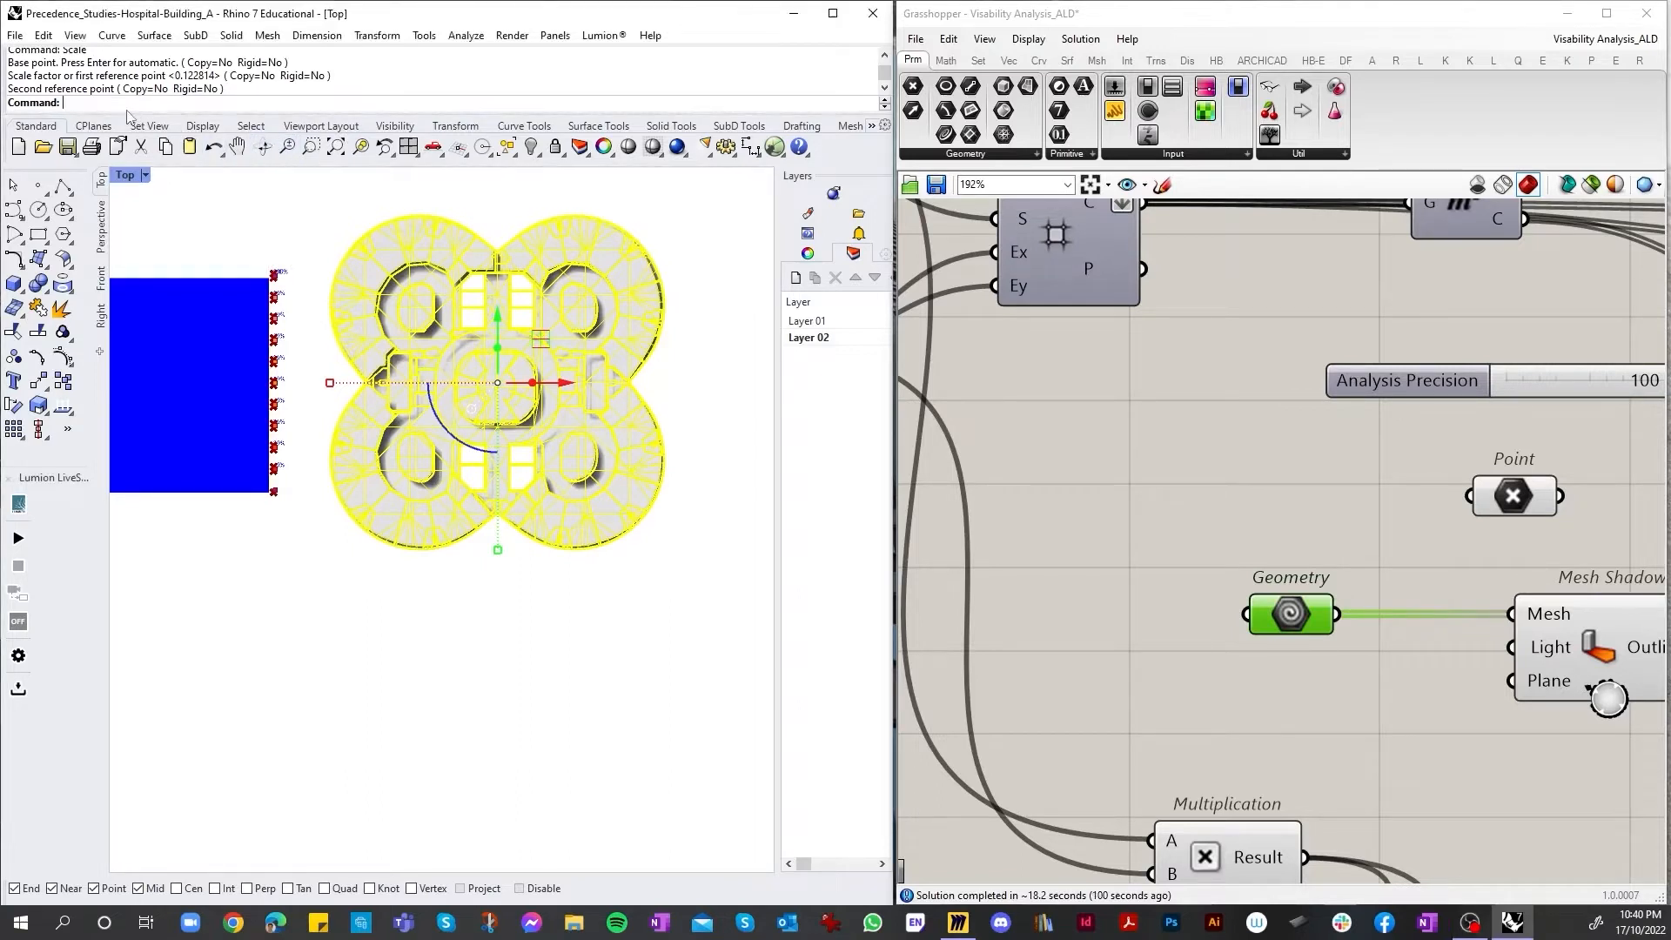
type("Scv")
key("BackSpace")
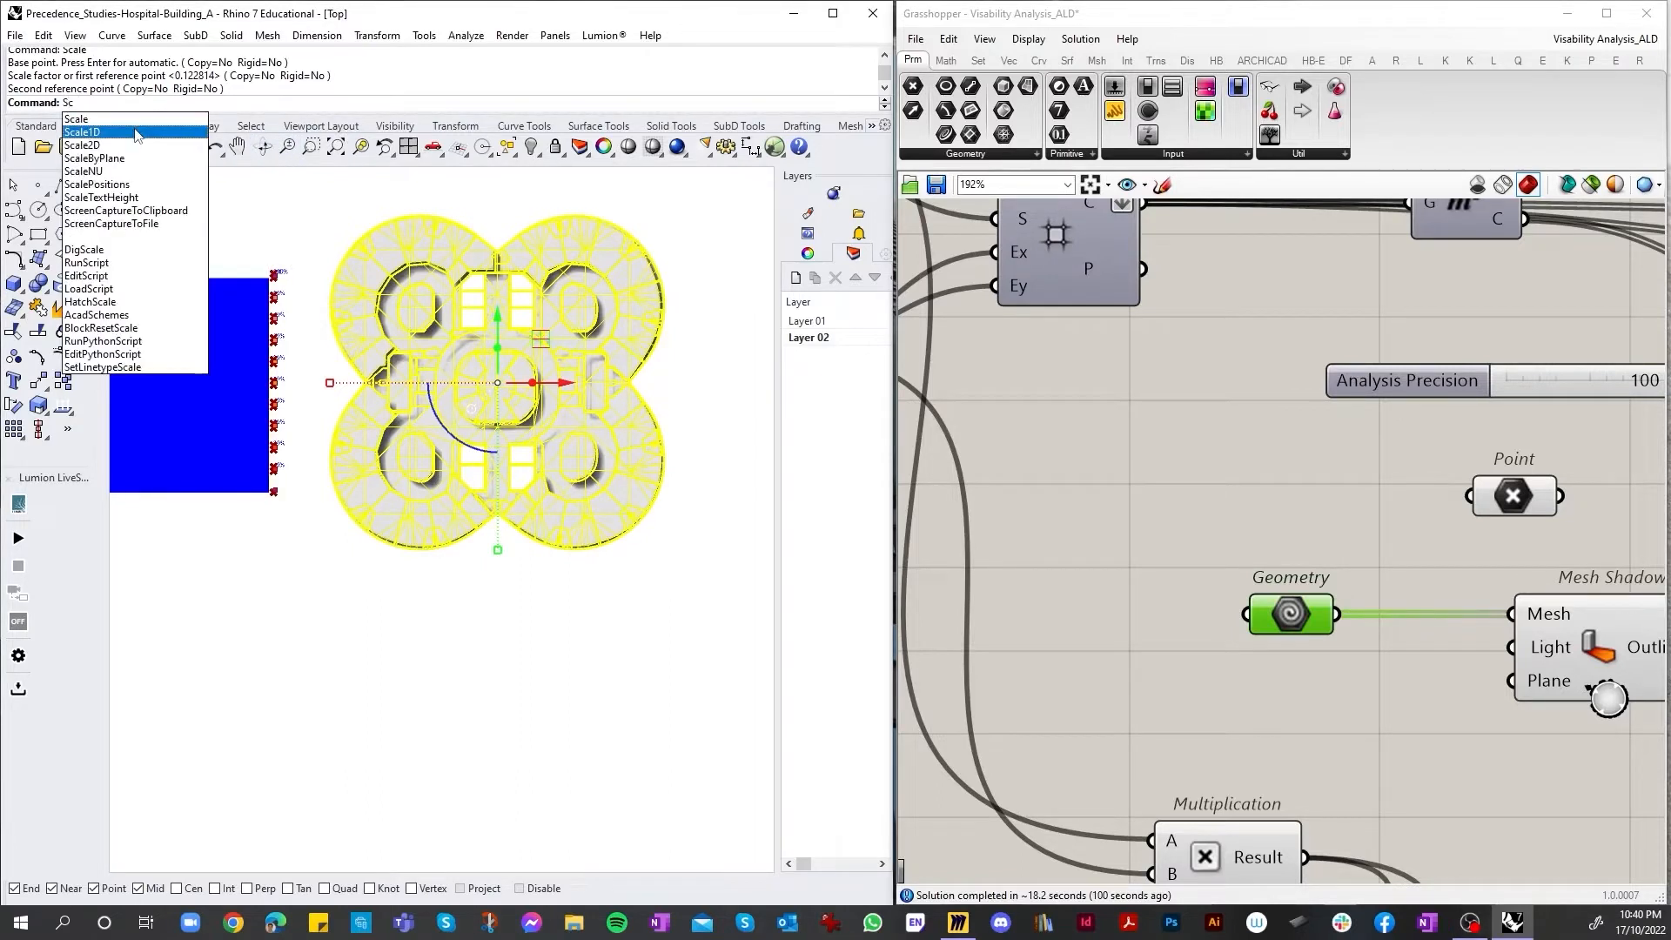
left_click(80, 120)
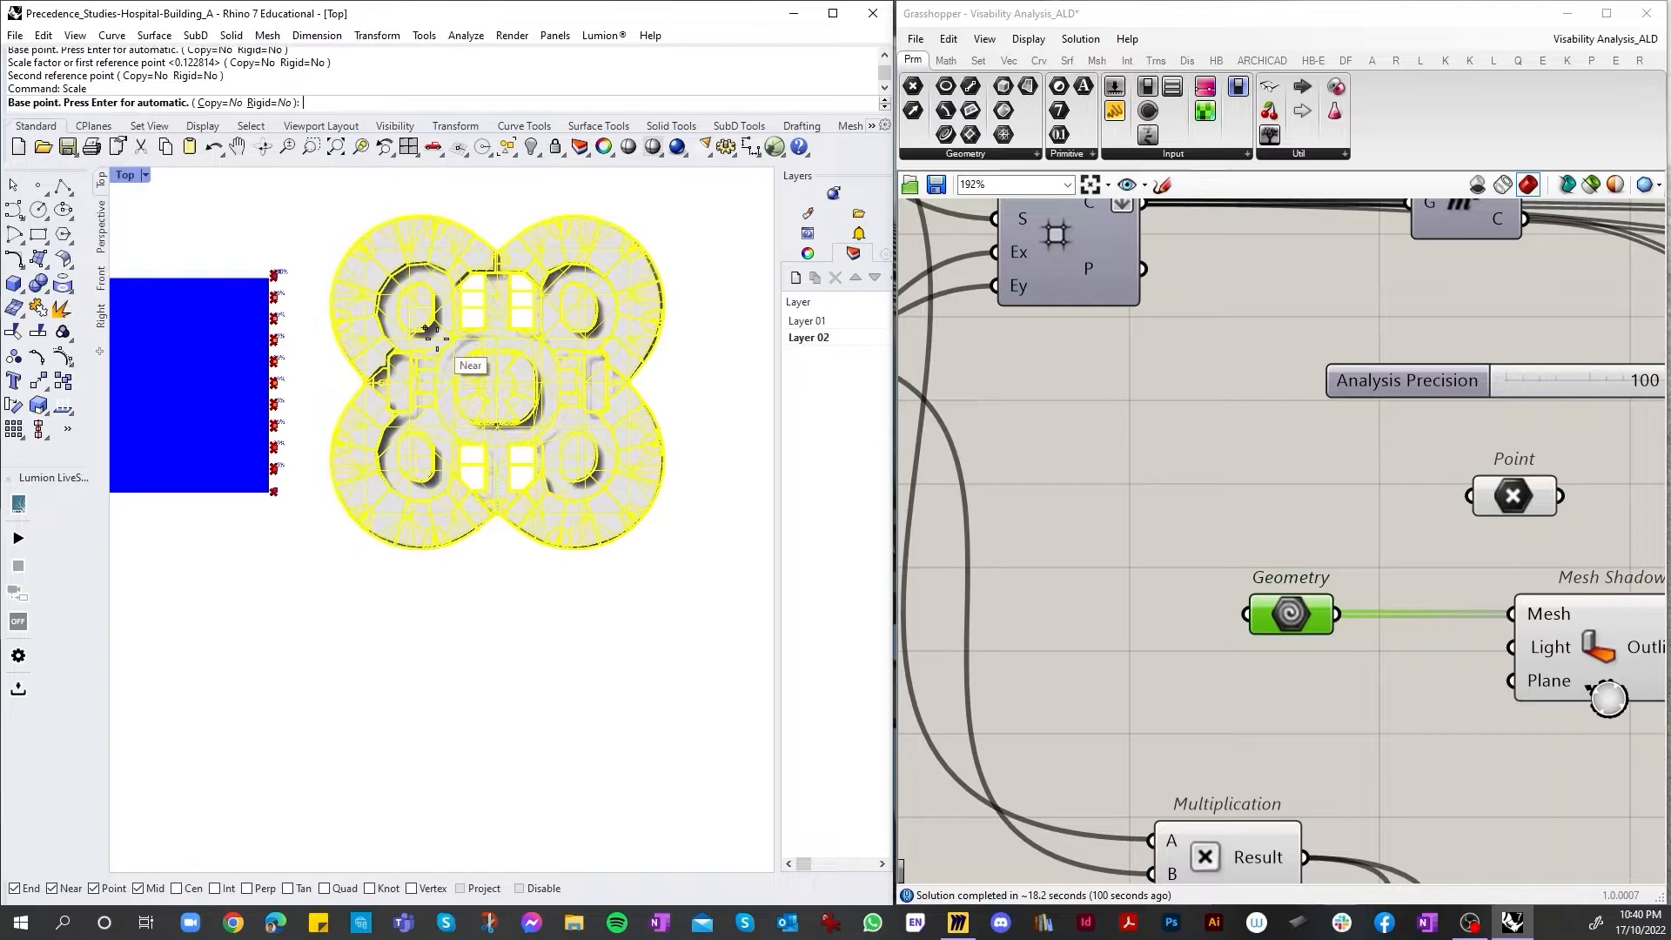
left_click(371, 233)
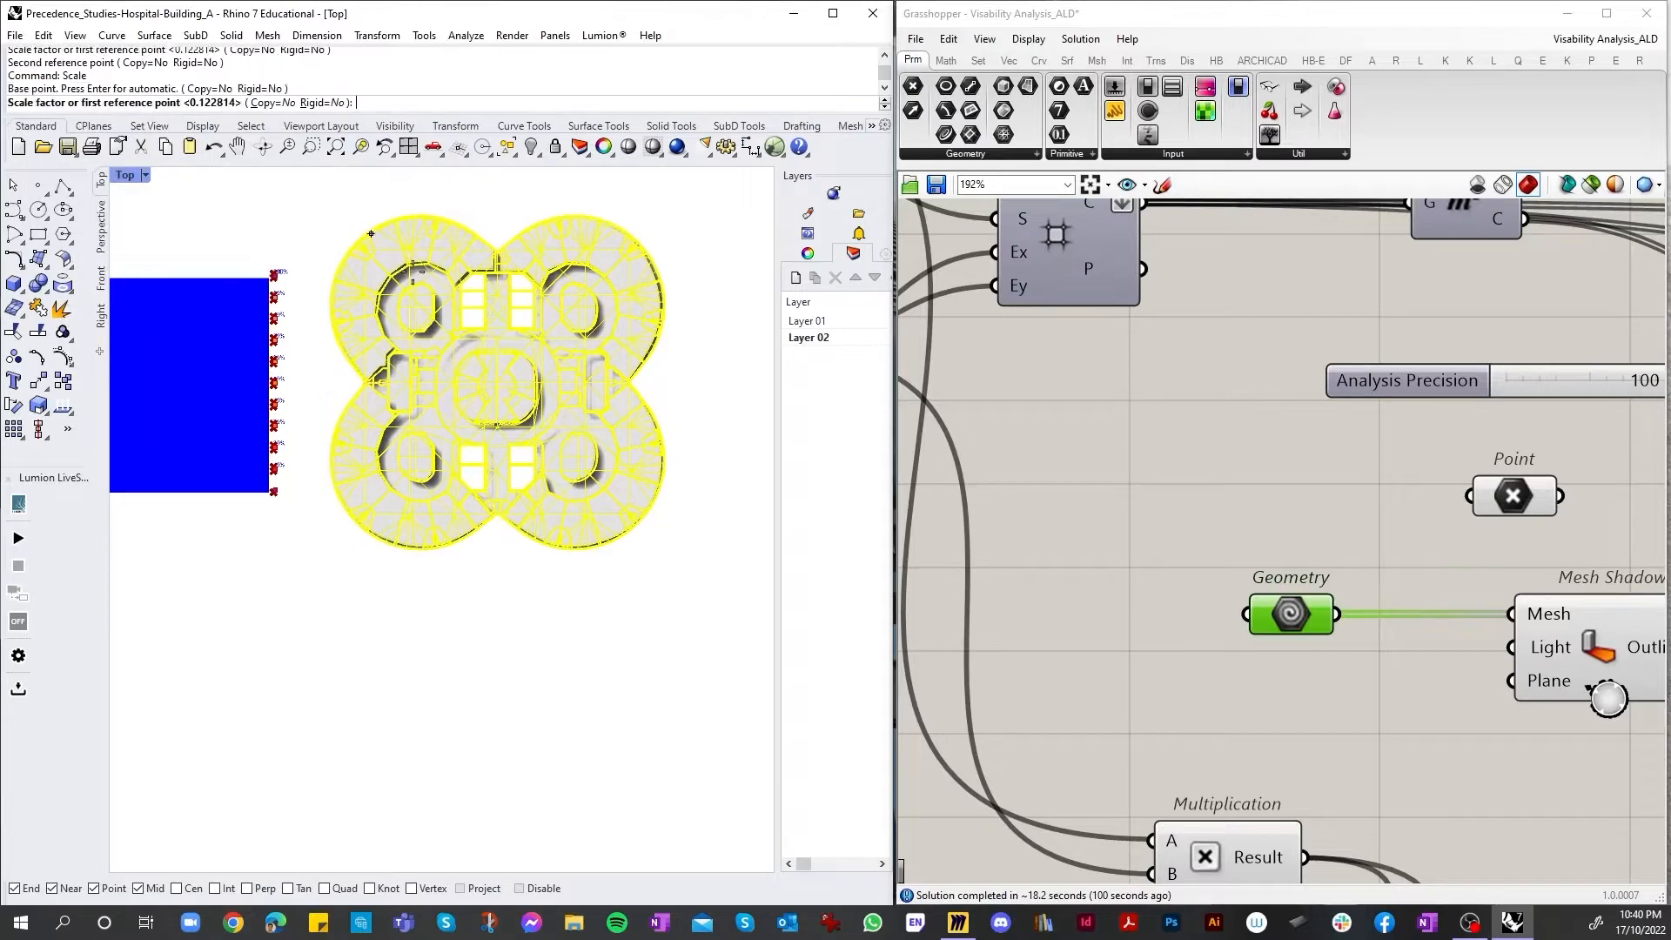
left_click(638, 517)
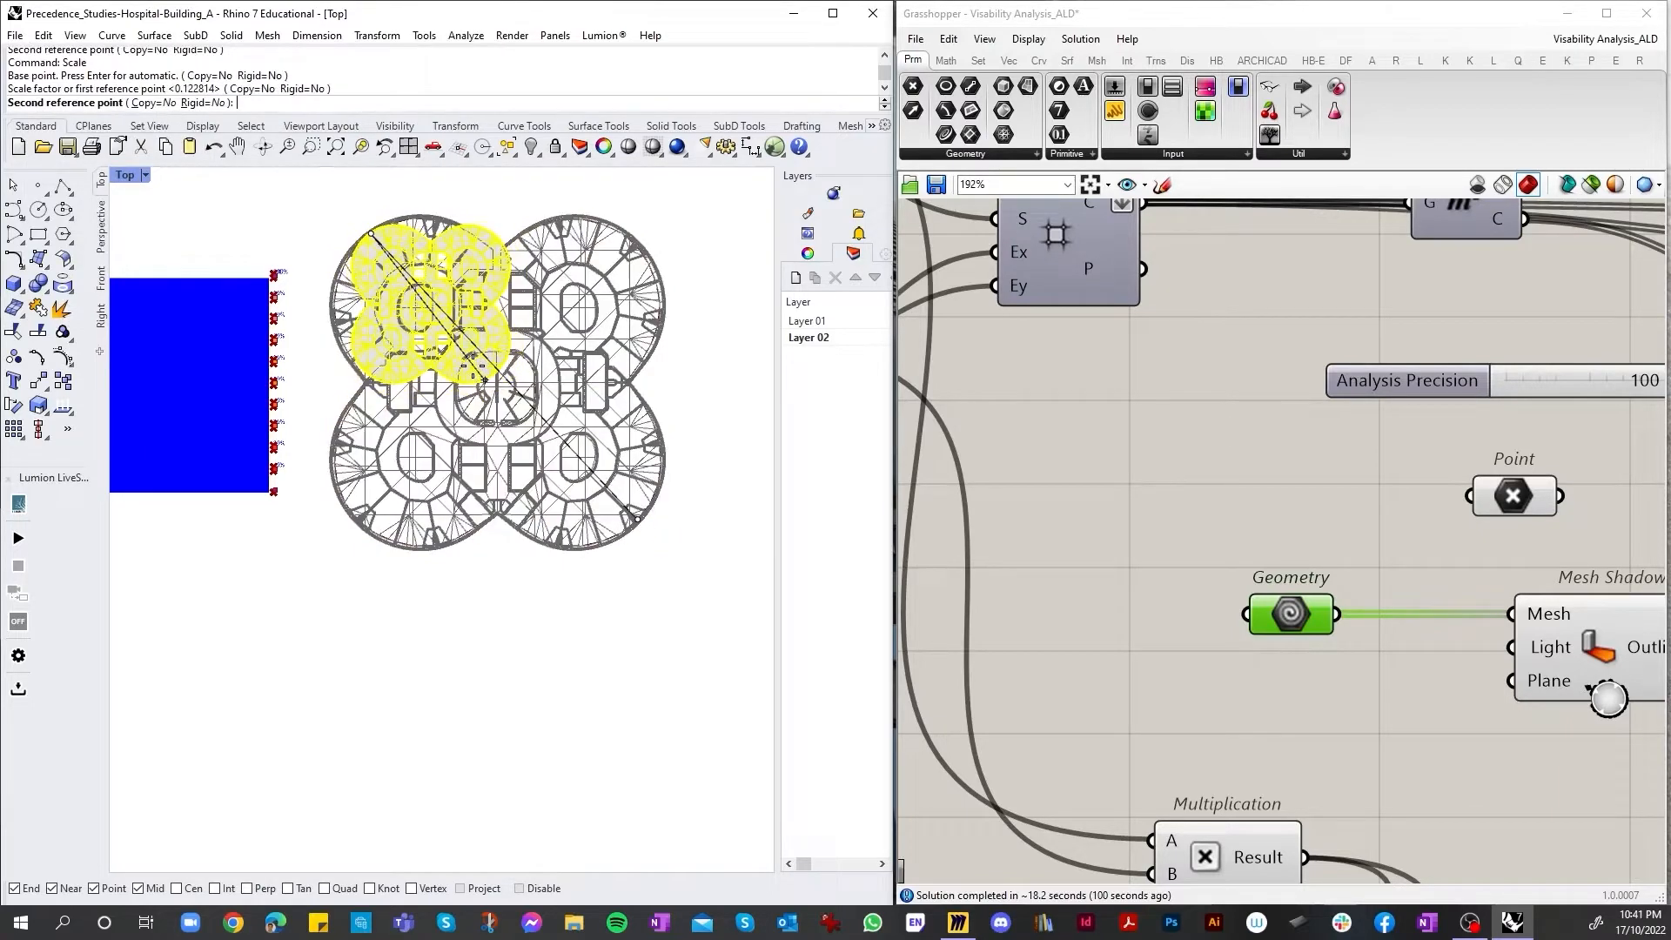
left_click(474, 356)
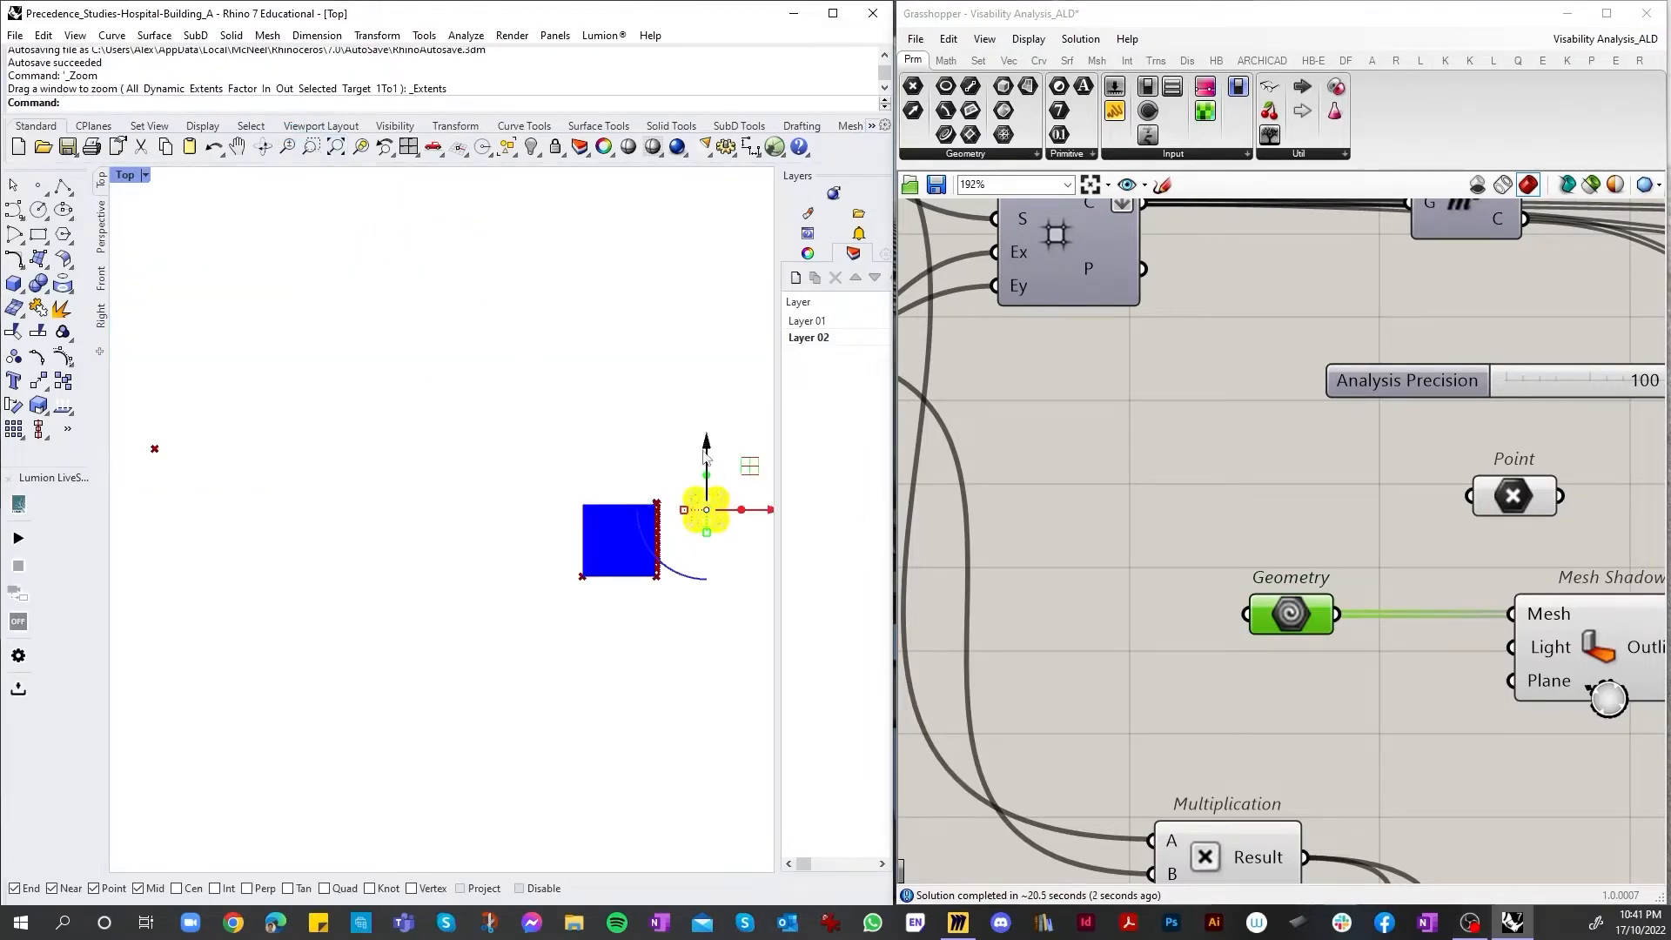
Step: Move the scaled building down and across onto the blue analysis grid so that it sits around the grid's centre
left_click_drag(706, 457, 707, 494)
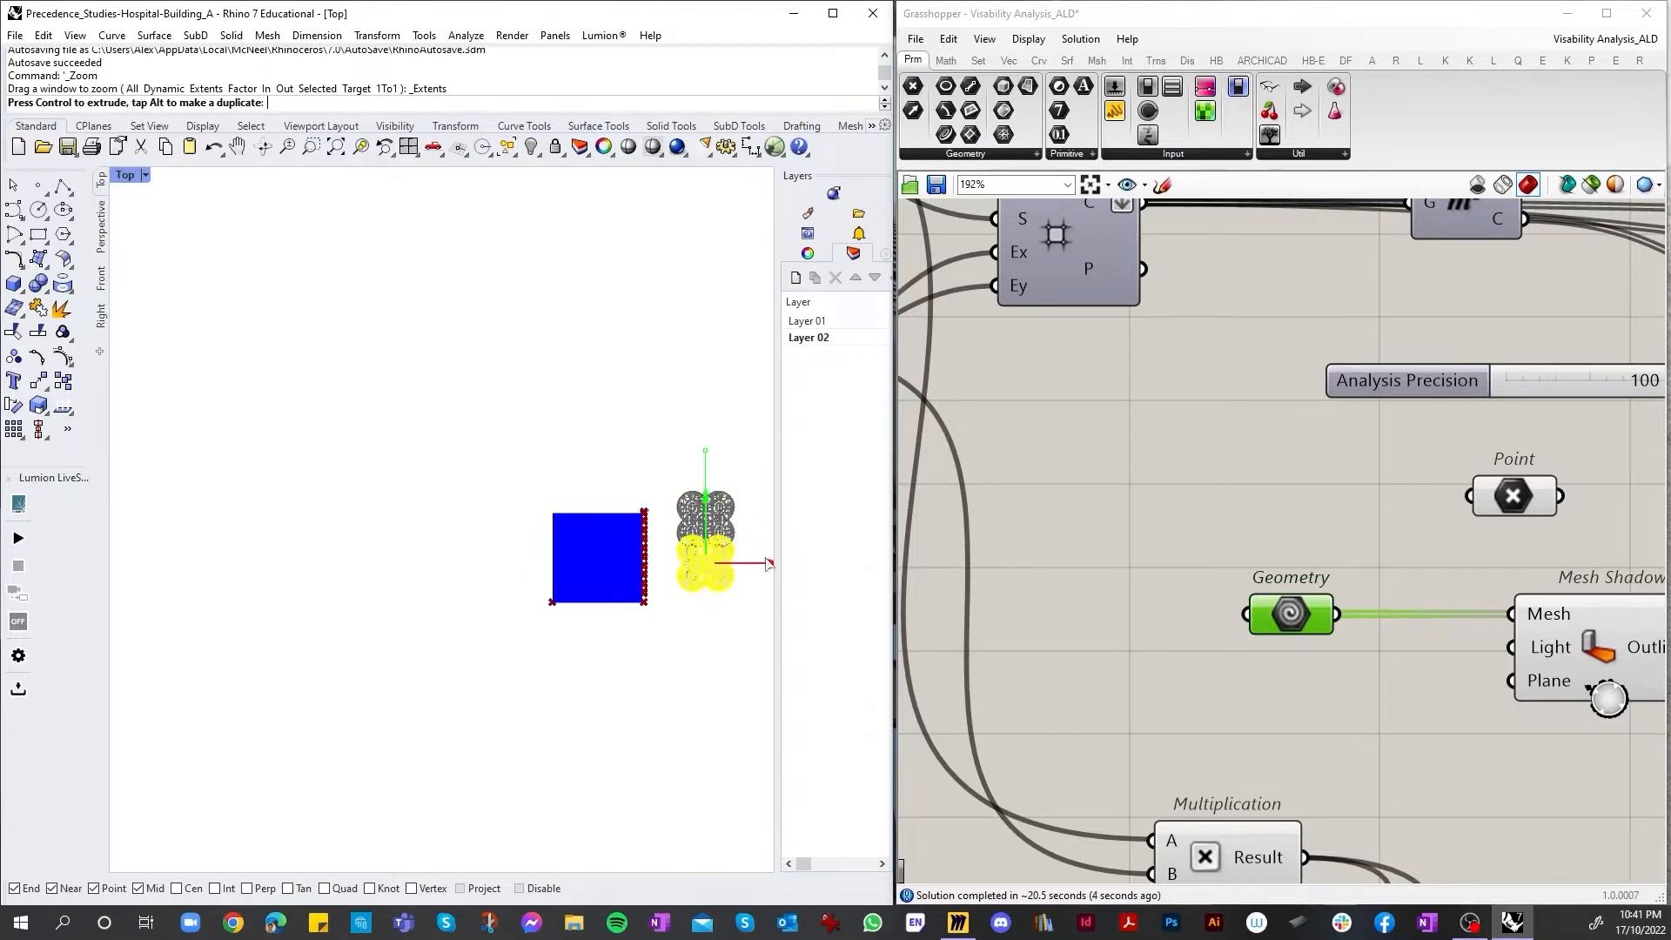
left_click_drag(768, 565, 769, 568)
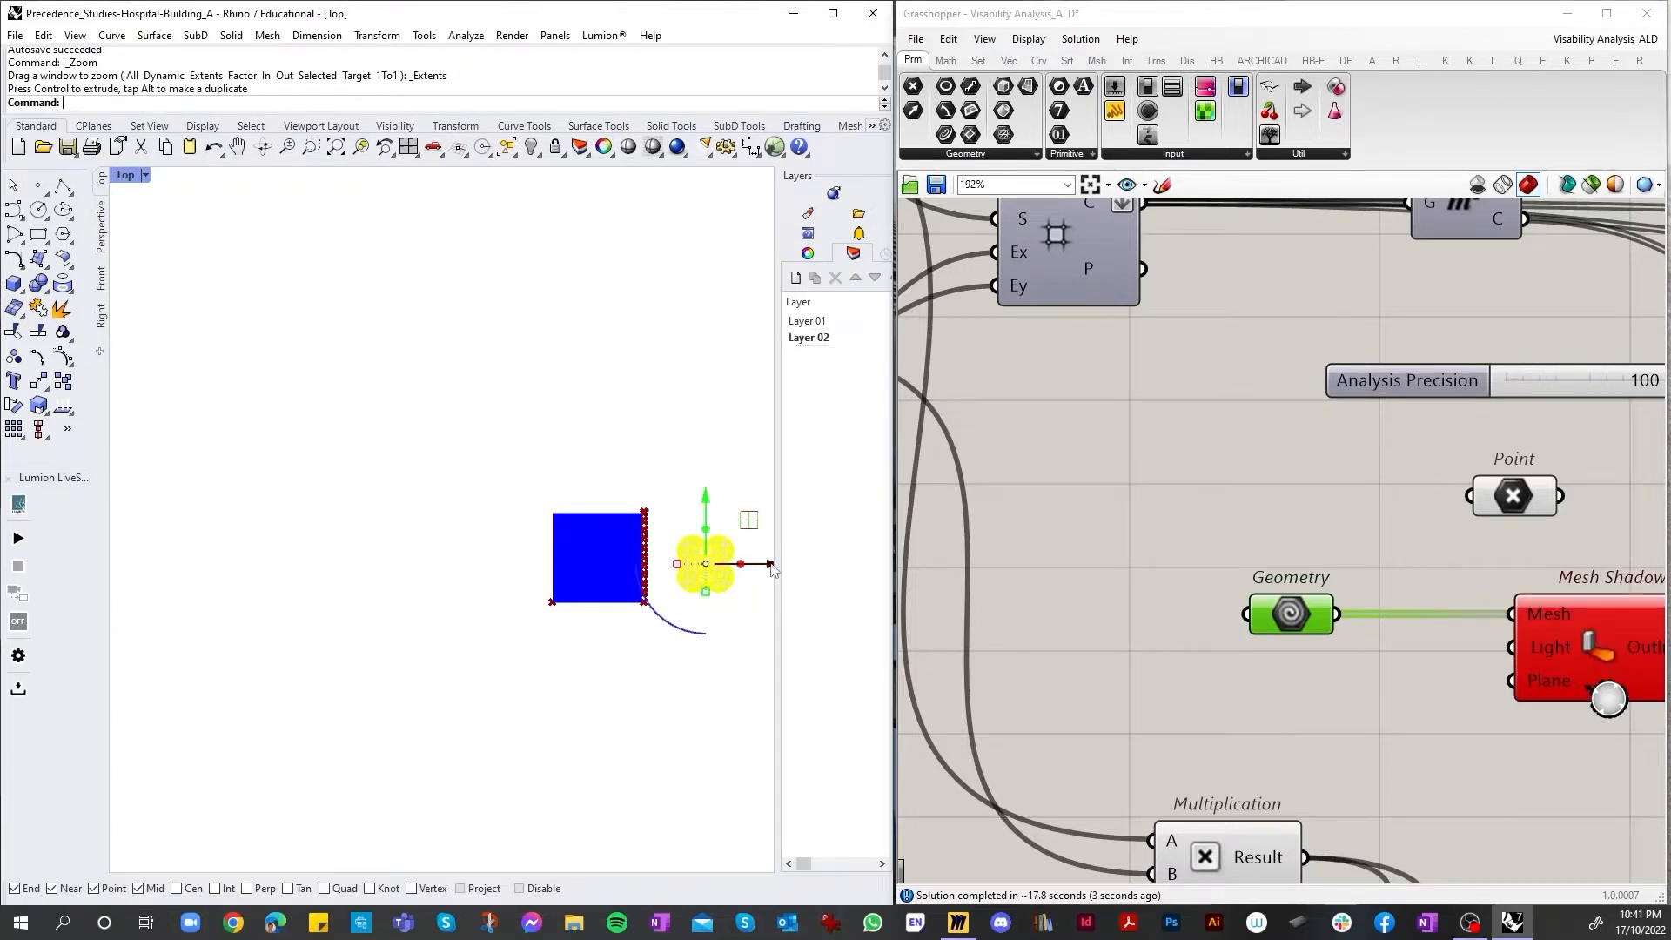
left_click_drag(719, 572, 668, 566)
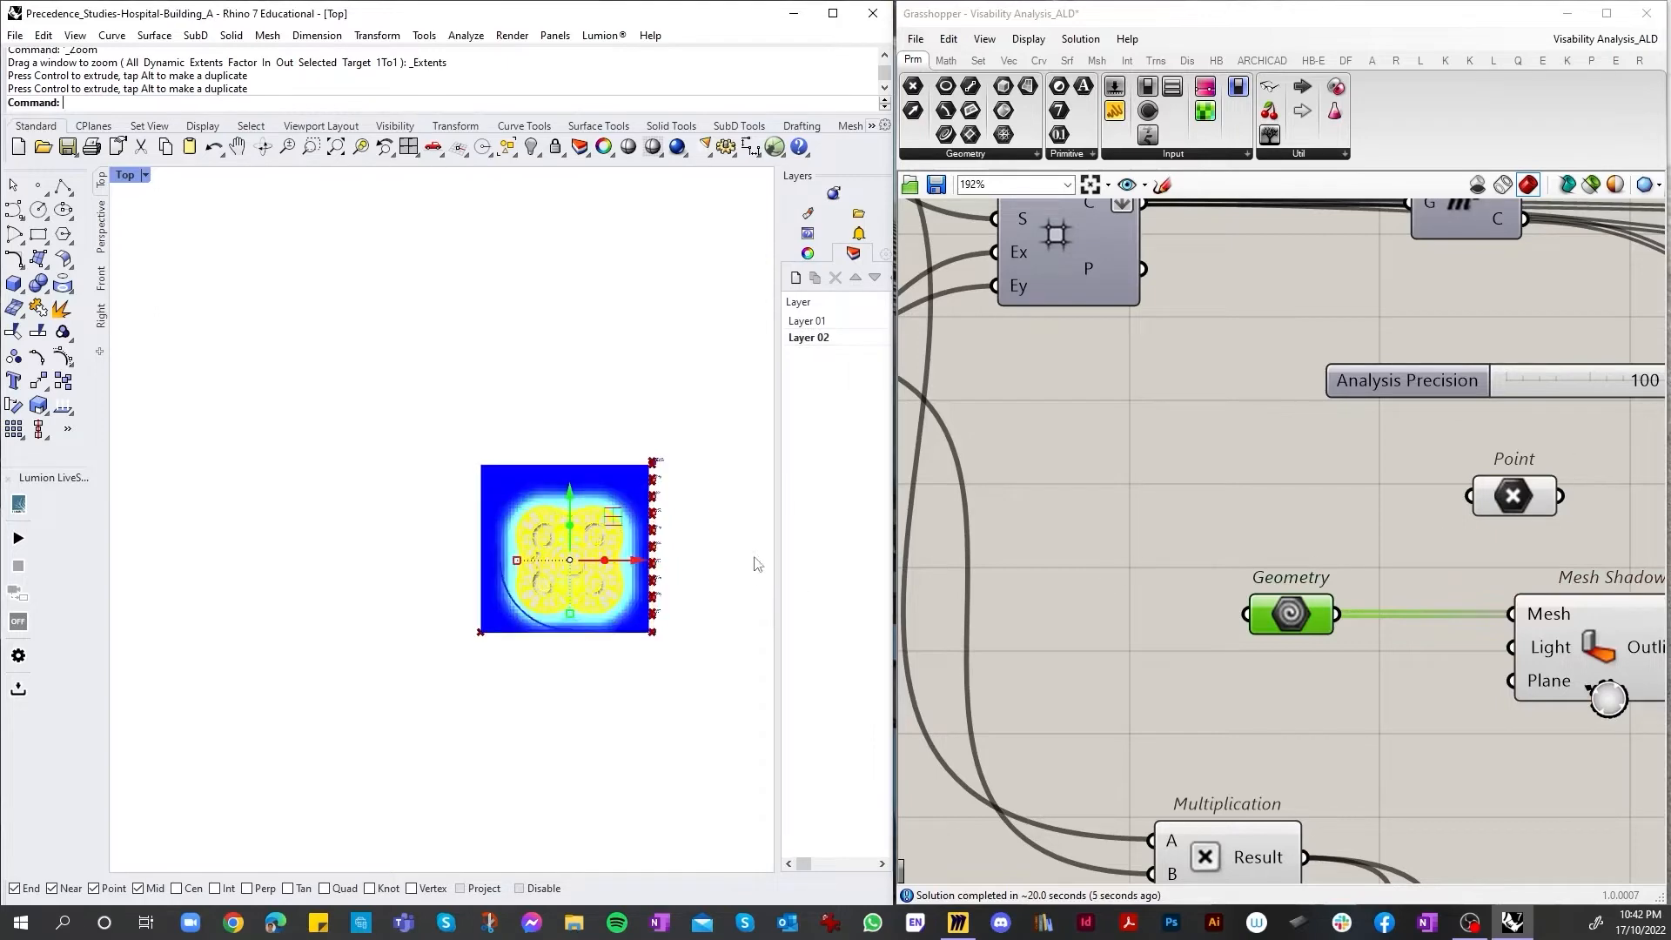
scroll(675, 575, "up", 3)
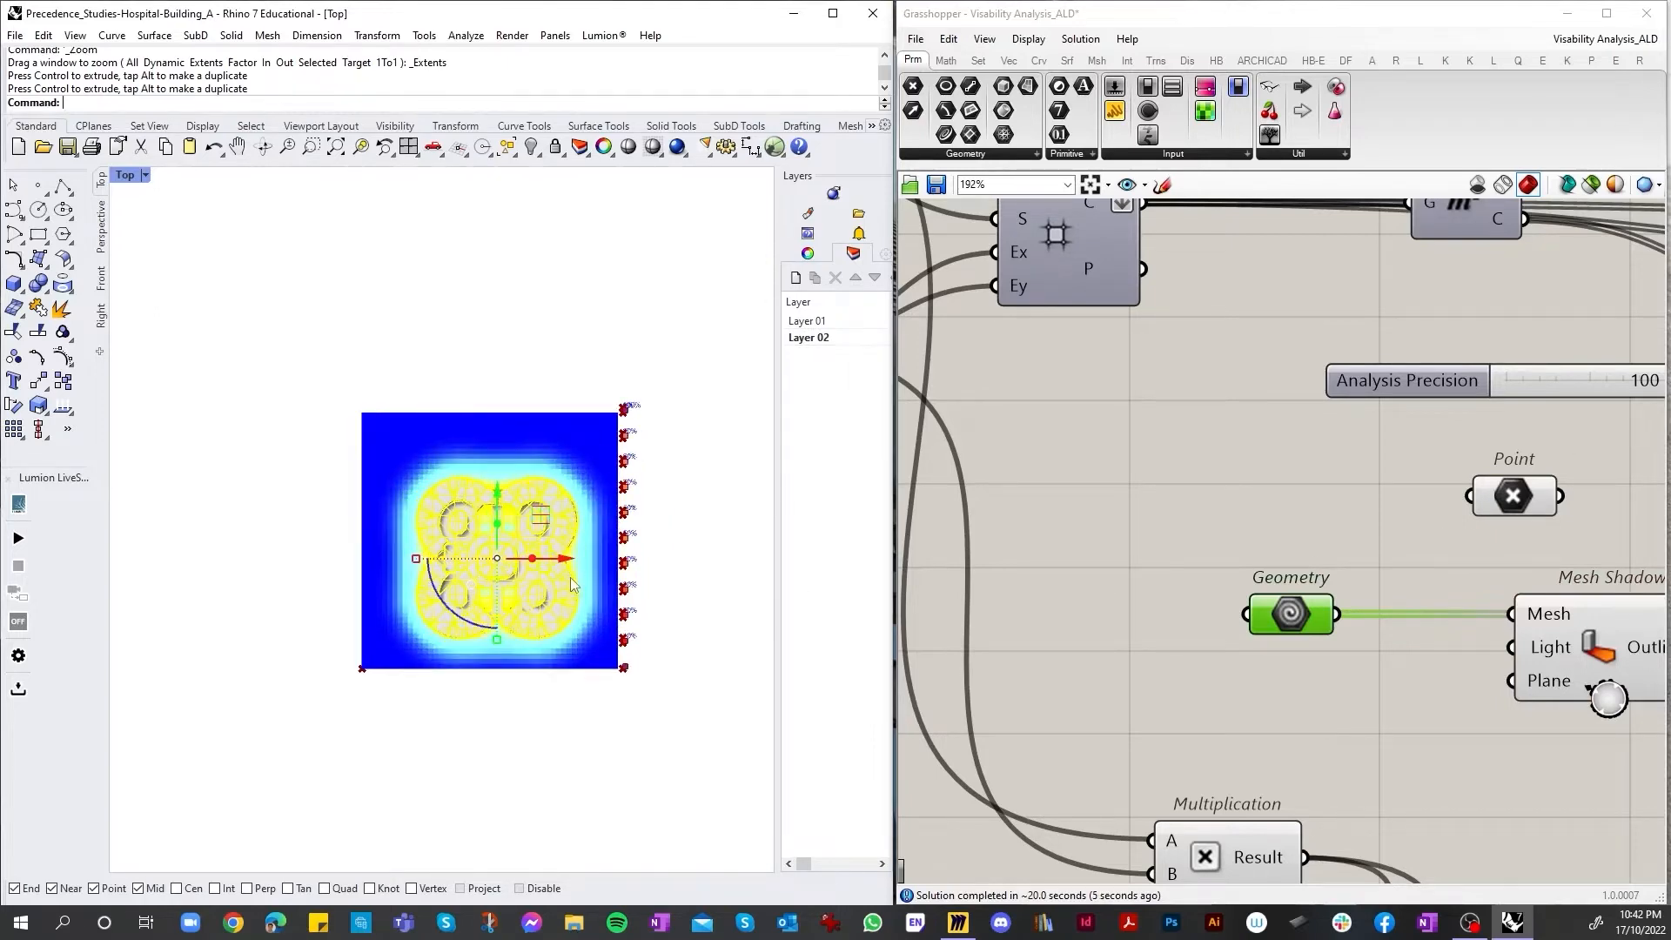
scroll(571, 577, "up", 3)
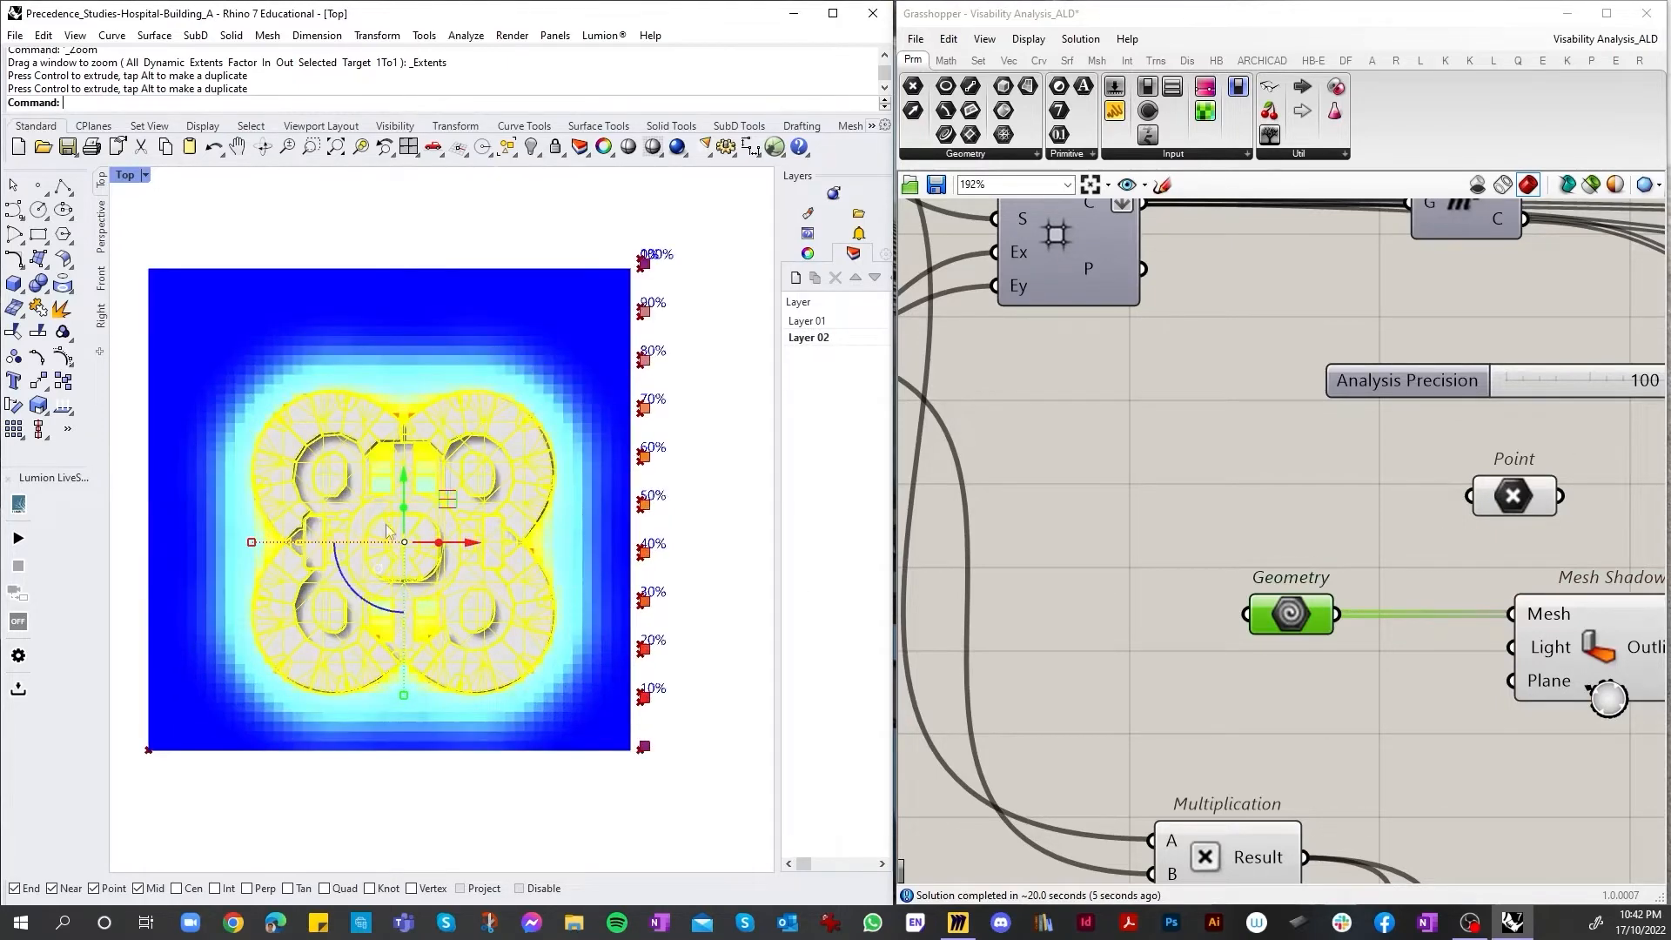
scroll(571, 577, "up", 1)
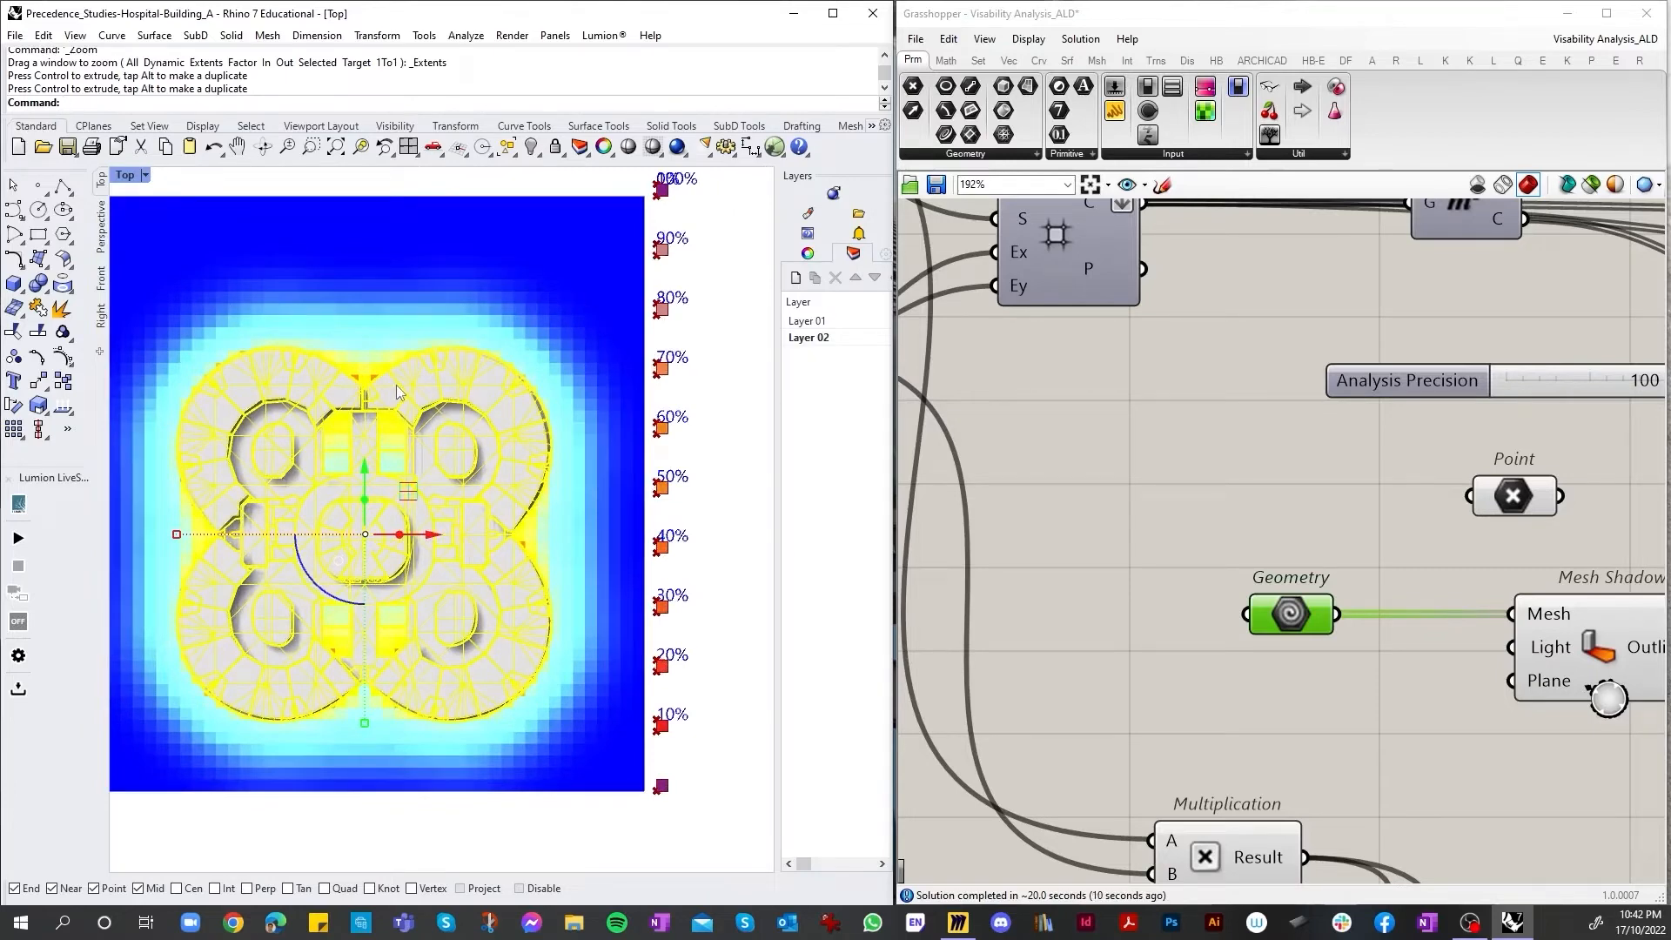
Step: Assign one point at the centre of the building's central rounded space to the Point parameter
right_click(1516, 498)
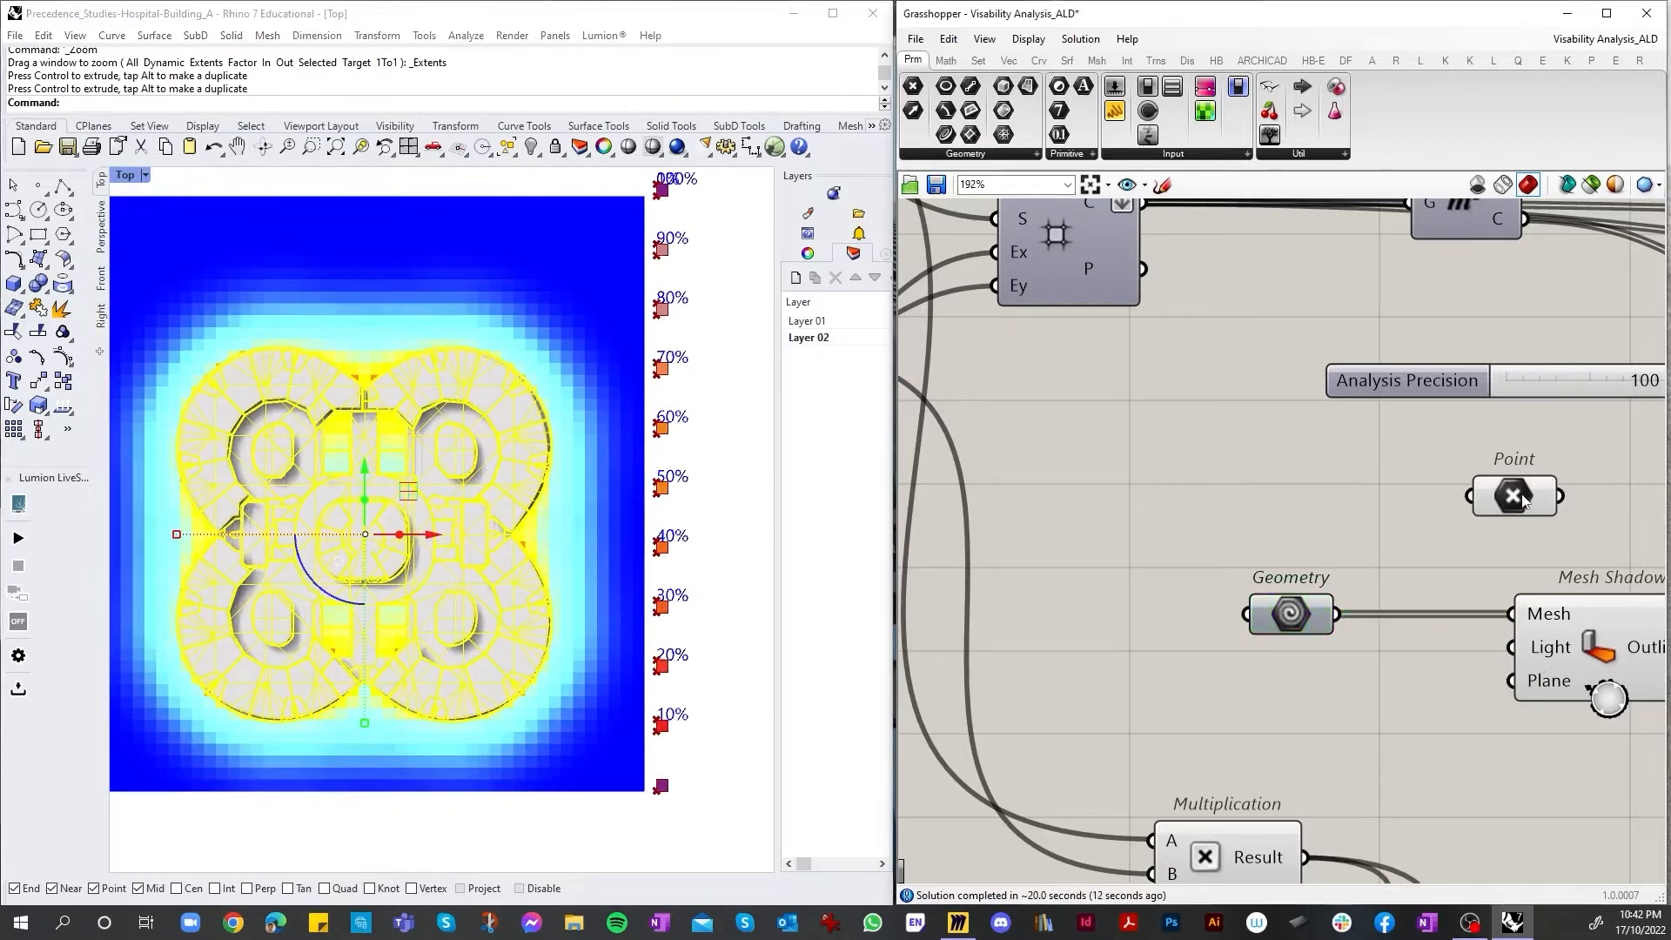
left_click(1523, 498)
right_click(1523, 498)
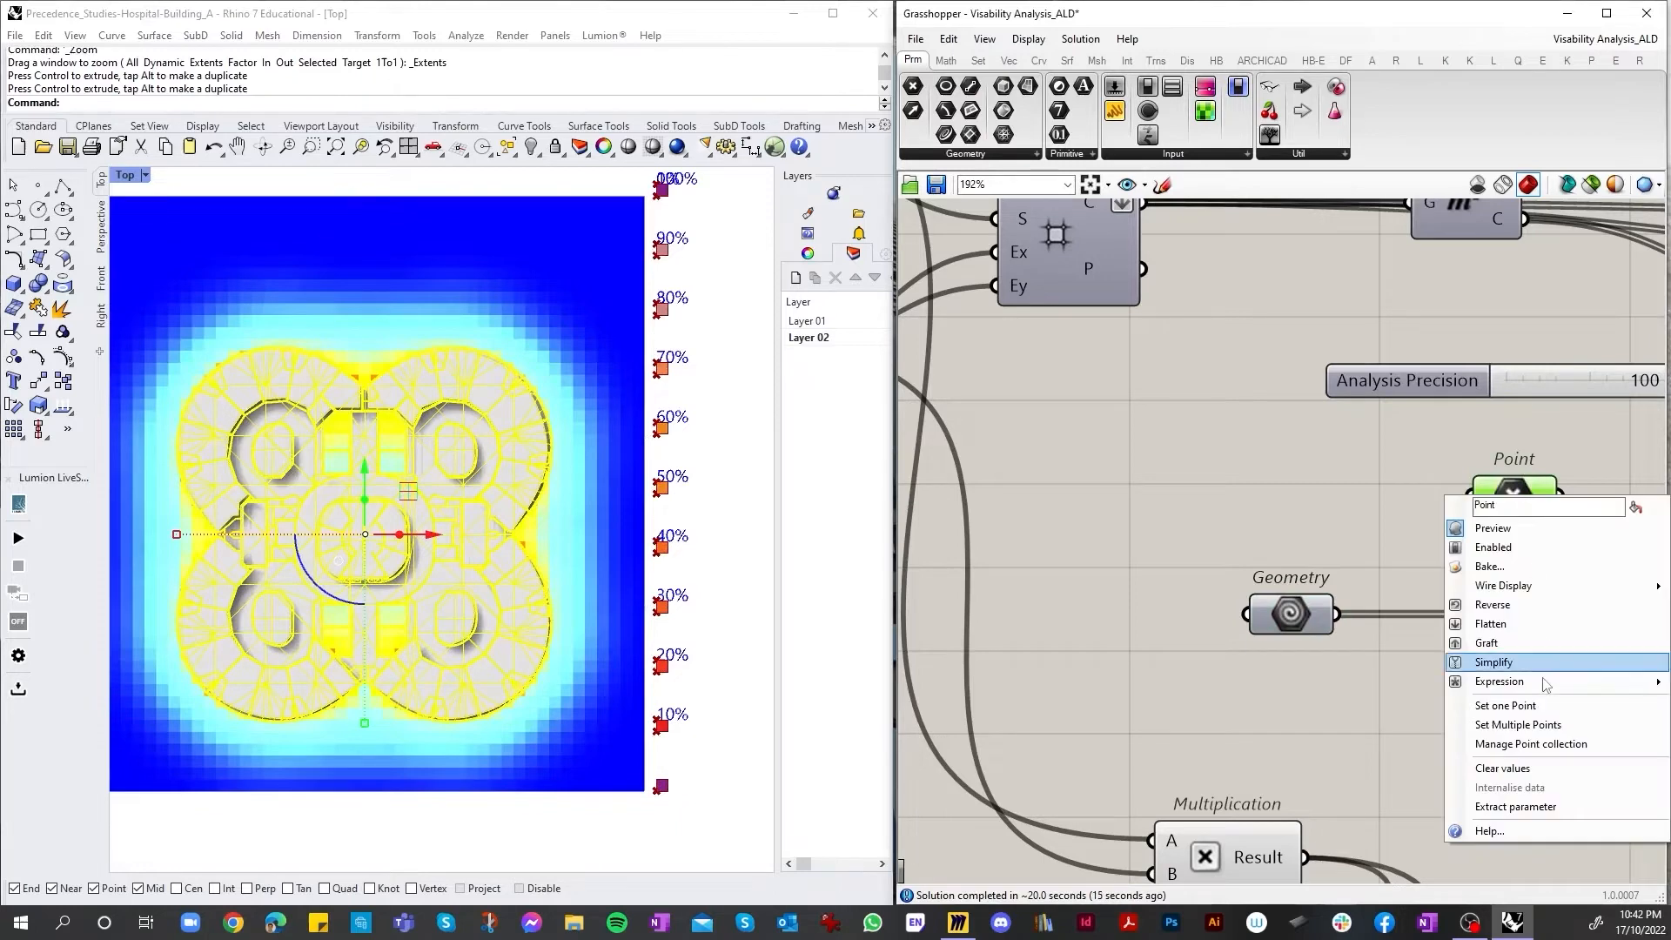
left_click(1558, 694)
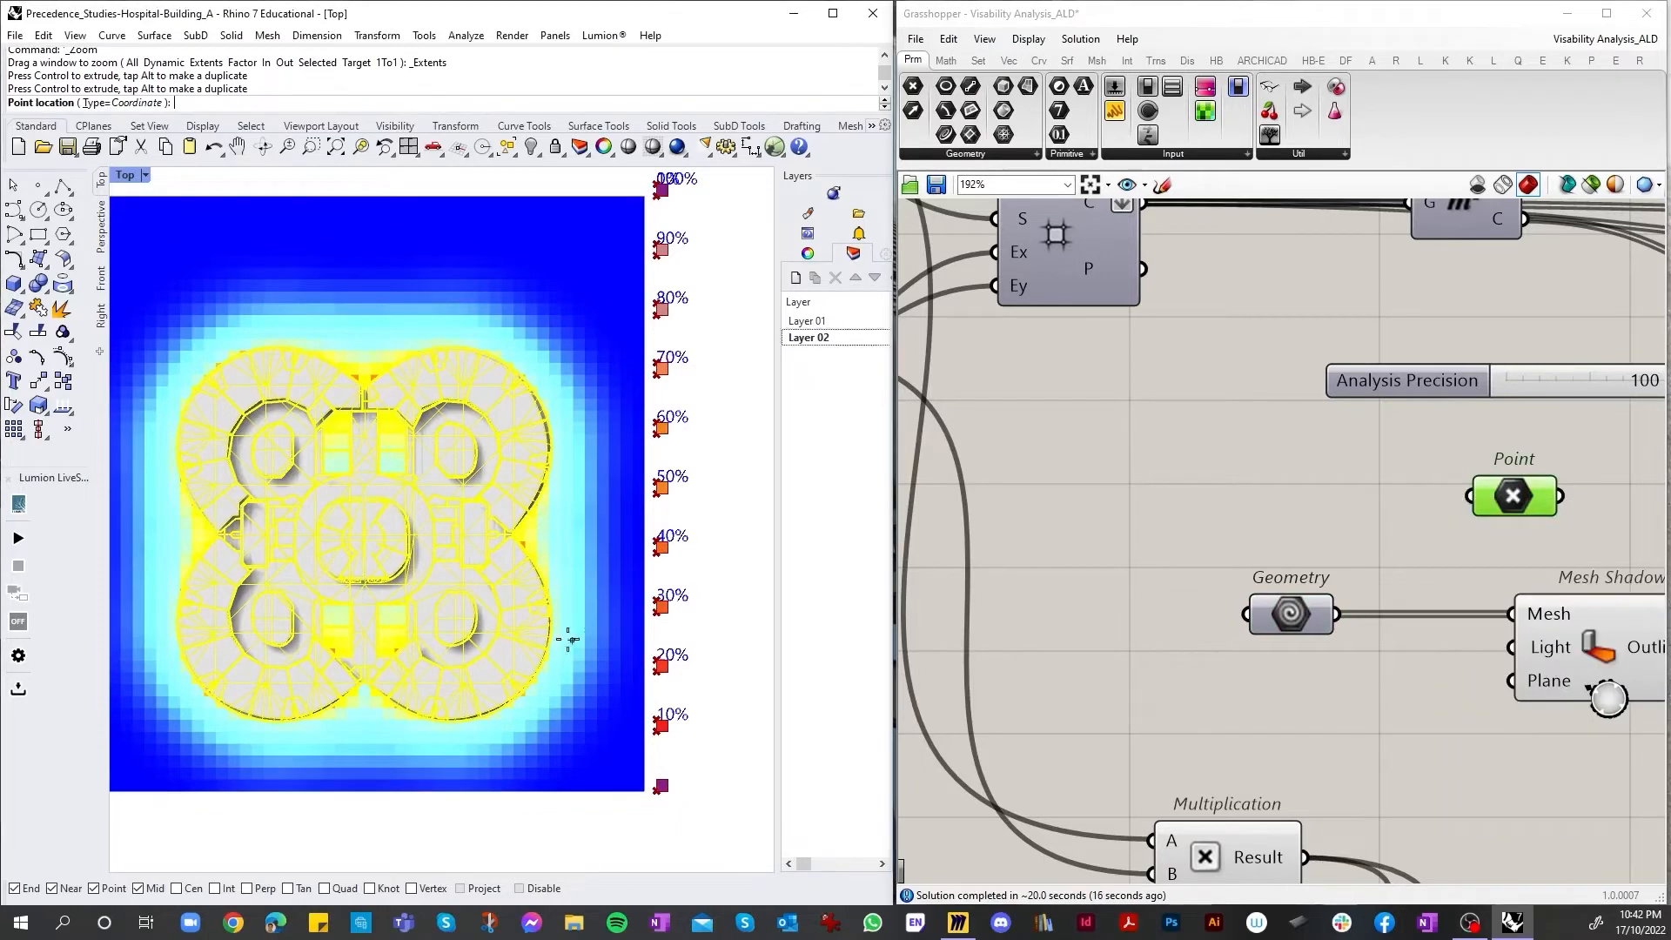
left_click(365, 535)
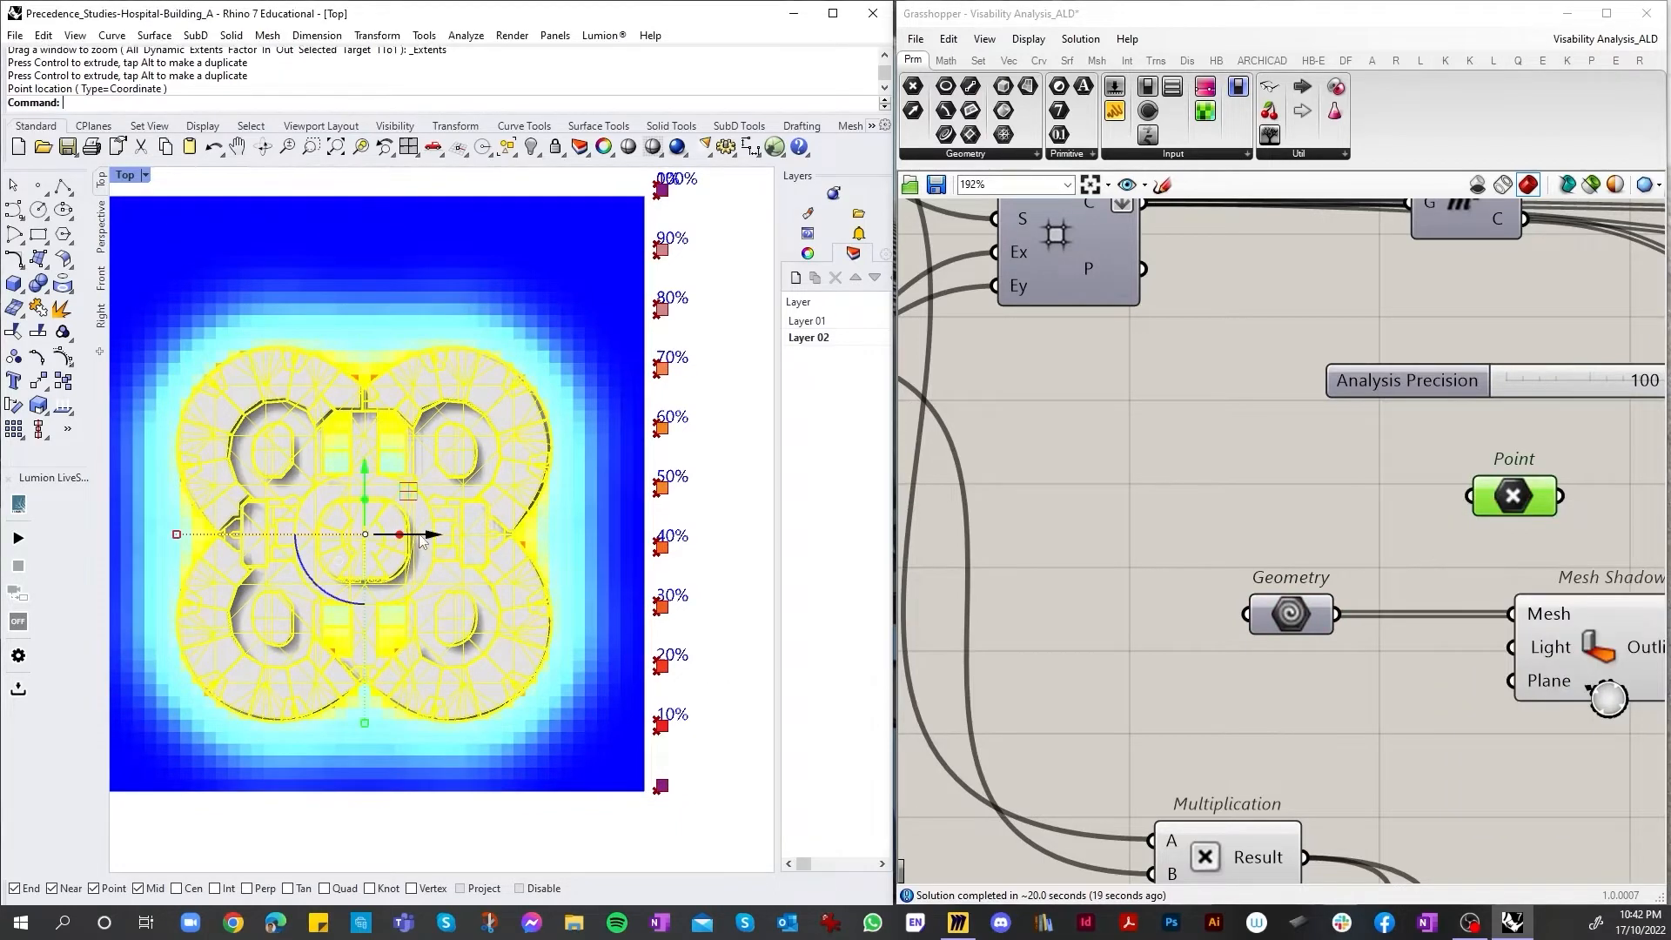
Step: Widen the Layers panel beside the Top viewport
scroll(1035, 271, "up", 1)
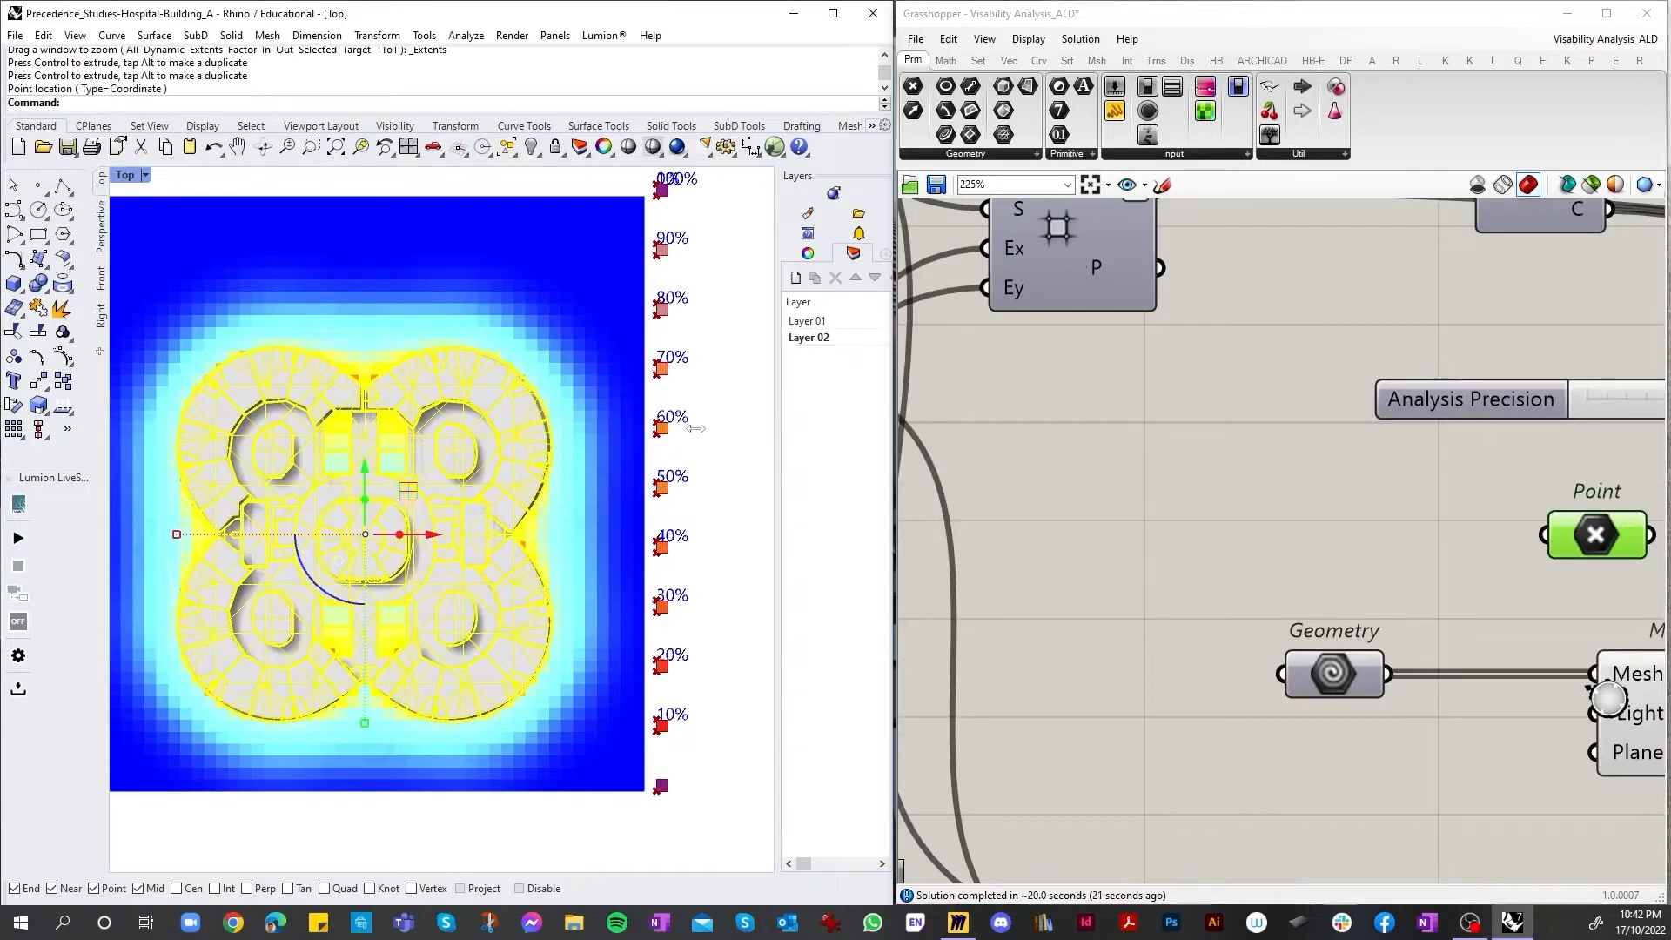
left_click_drag(618, 433, 715, 435)
scroll(1253, 547, "down", 2)
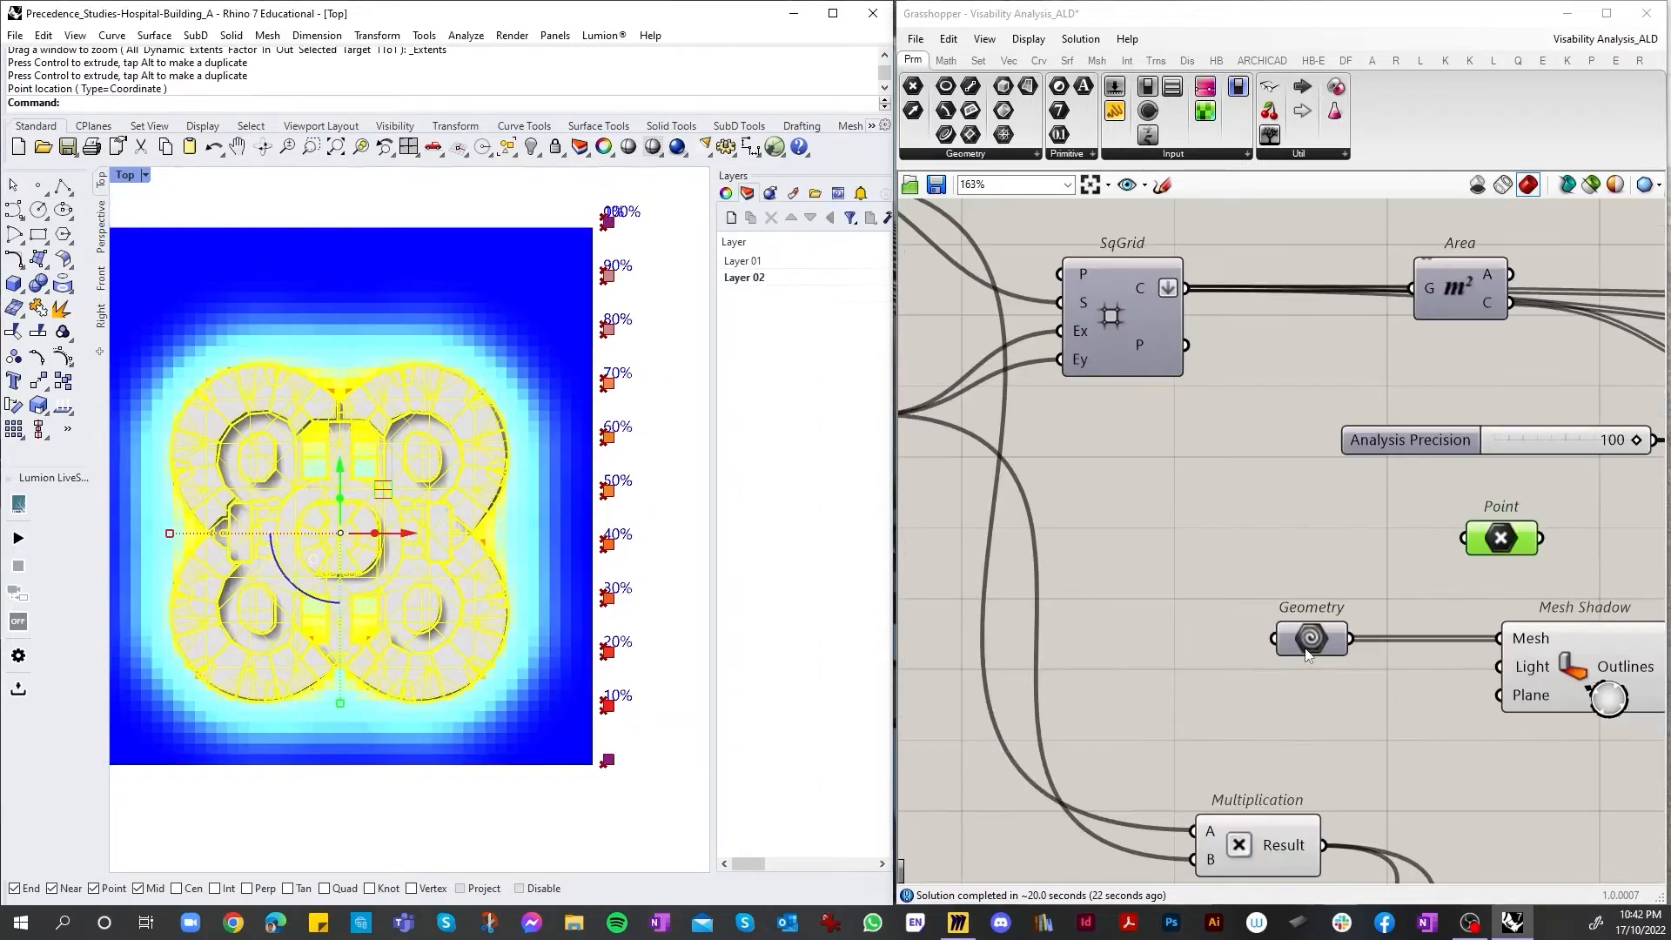
Step: Preview the shapes referenced by the Geometry parameter over the building, and turn the preview off again
left_click(1310, 644)
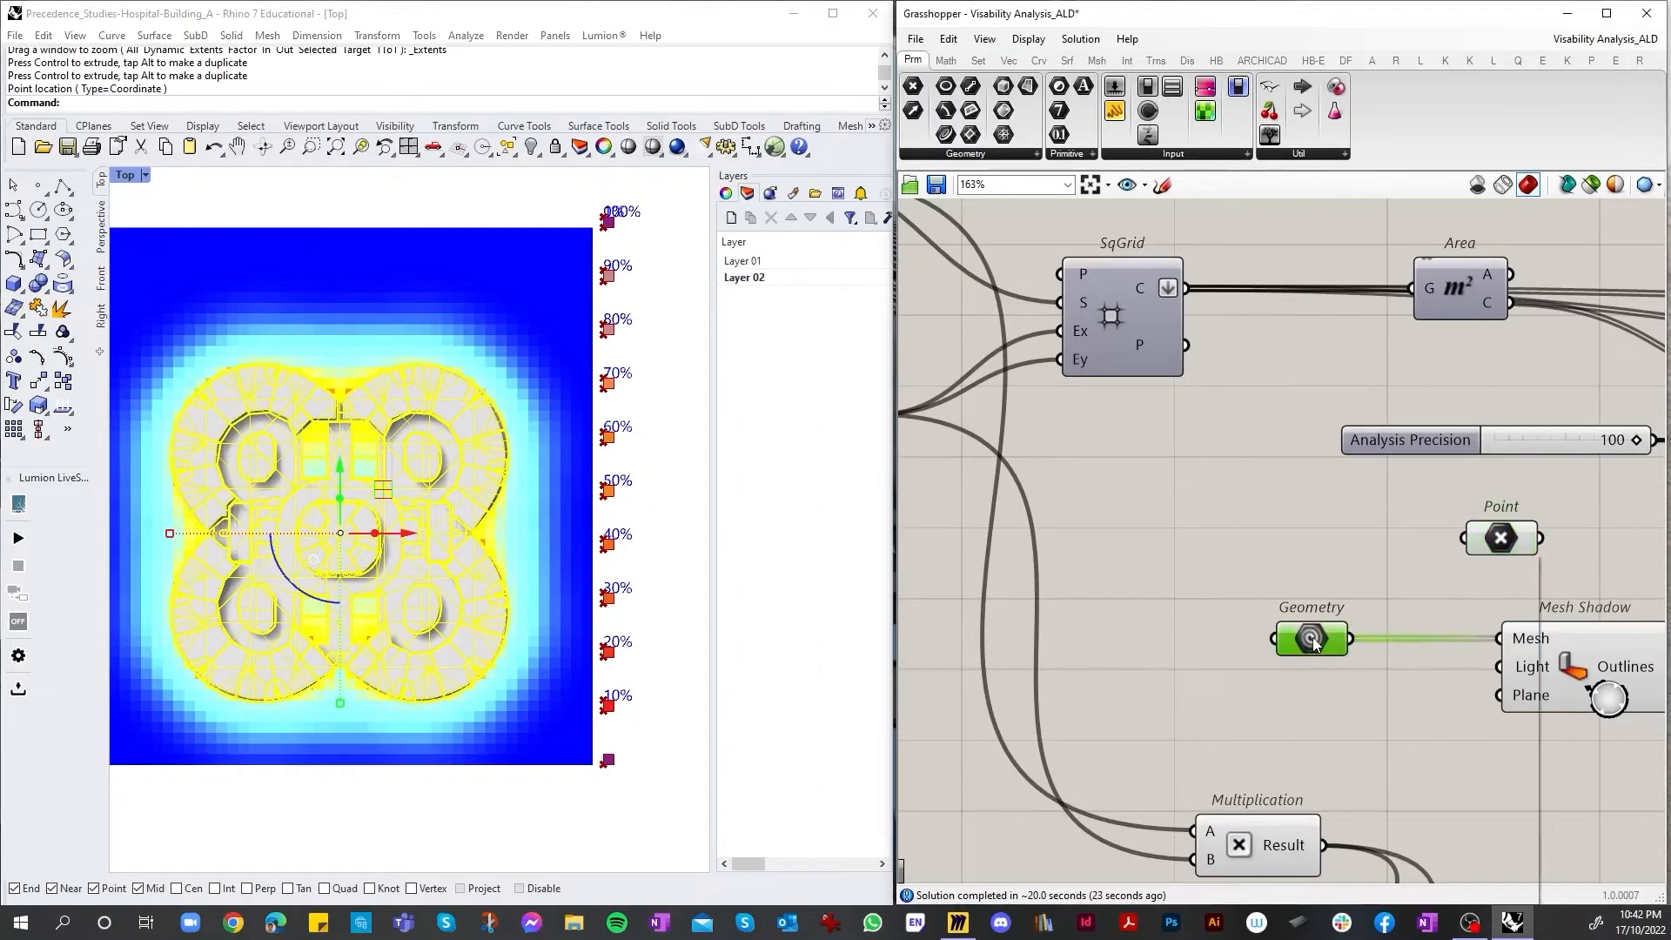
right_click(1311, 644)
left_click(1360, 585)
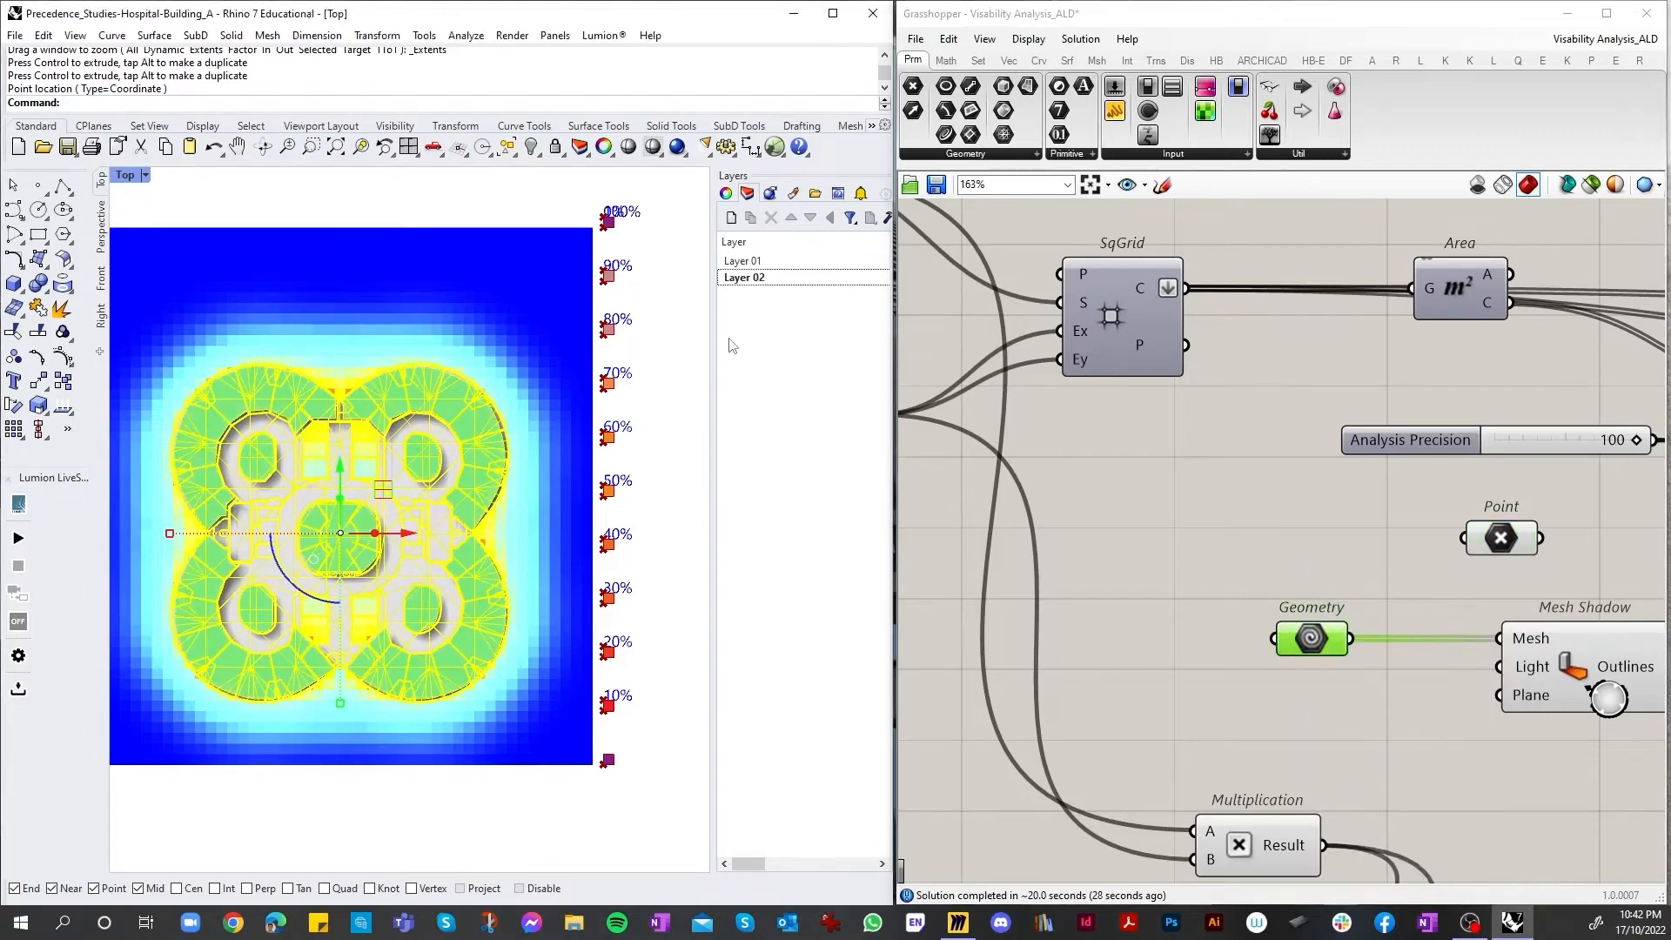
right_click(1336, 655)
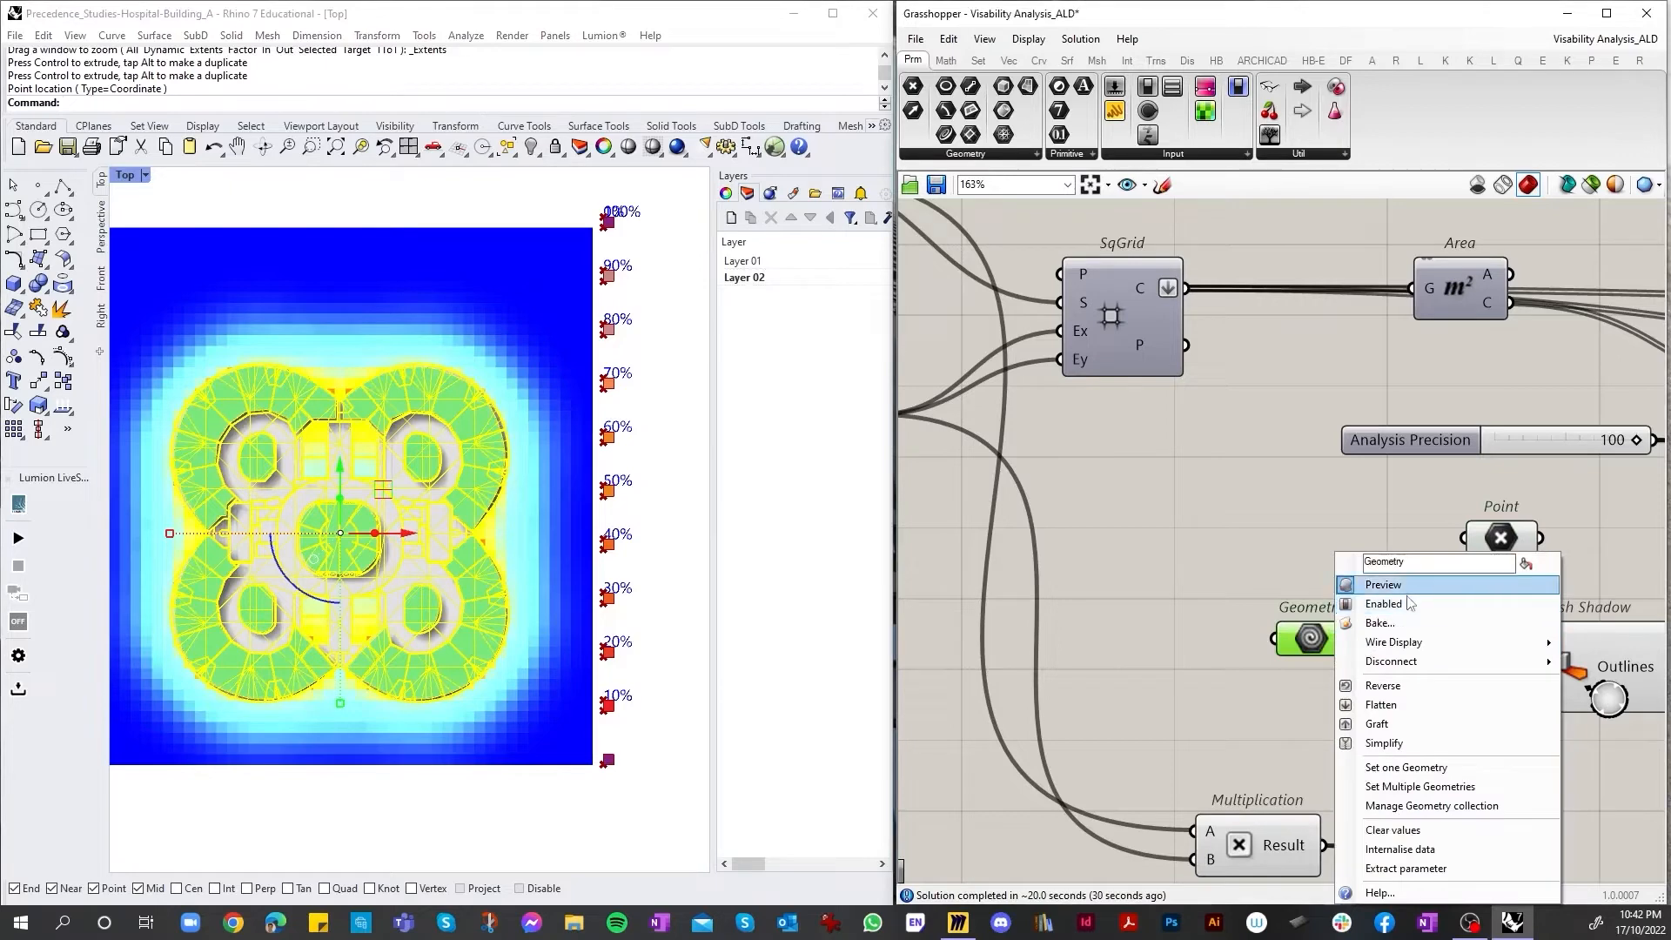
left_click(1401, 585)
Step: Disable the Geometry parameter, undo the building's last Gumball move, and enable the parameter again
right_click(1336, 644)
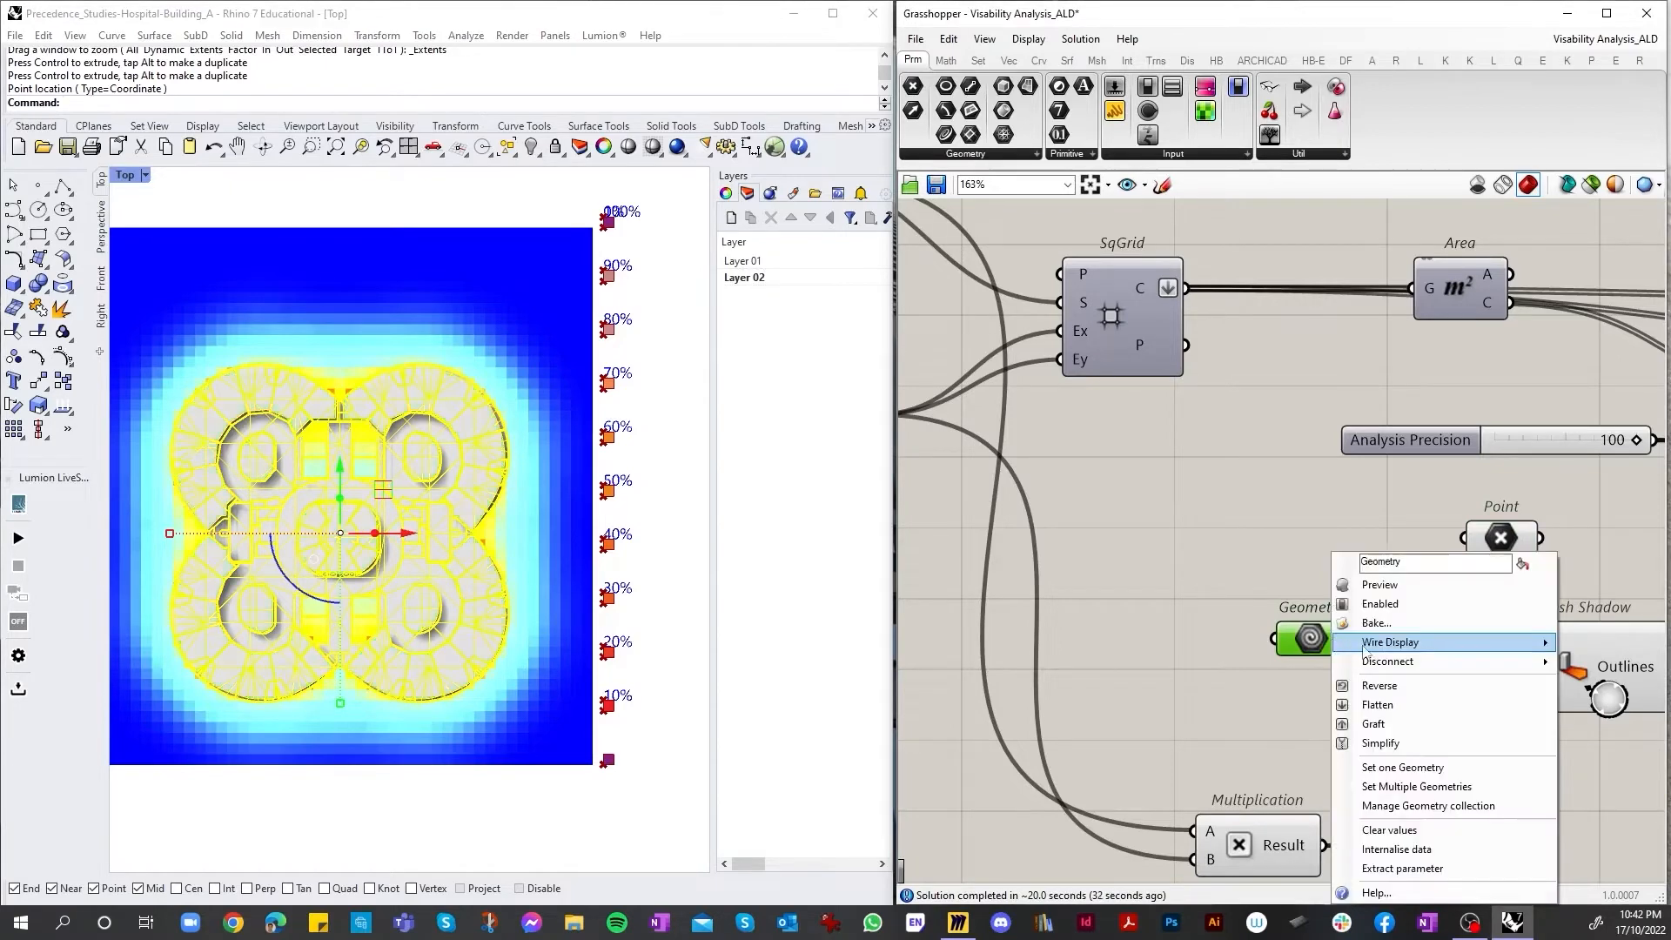
left_click(1401, 601)
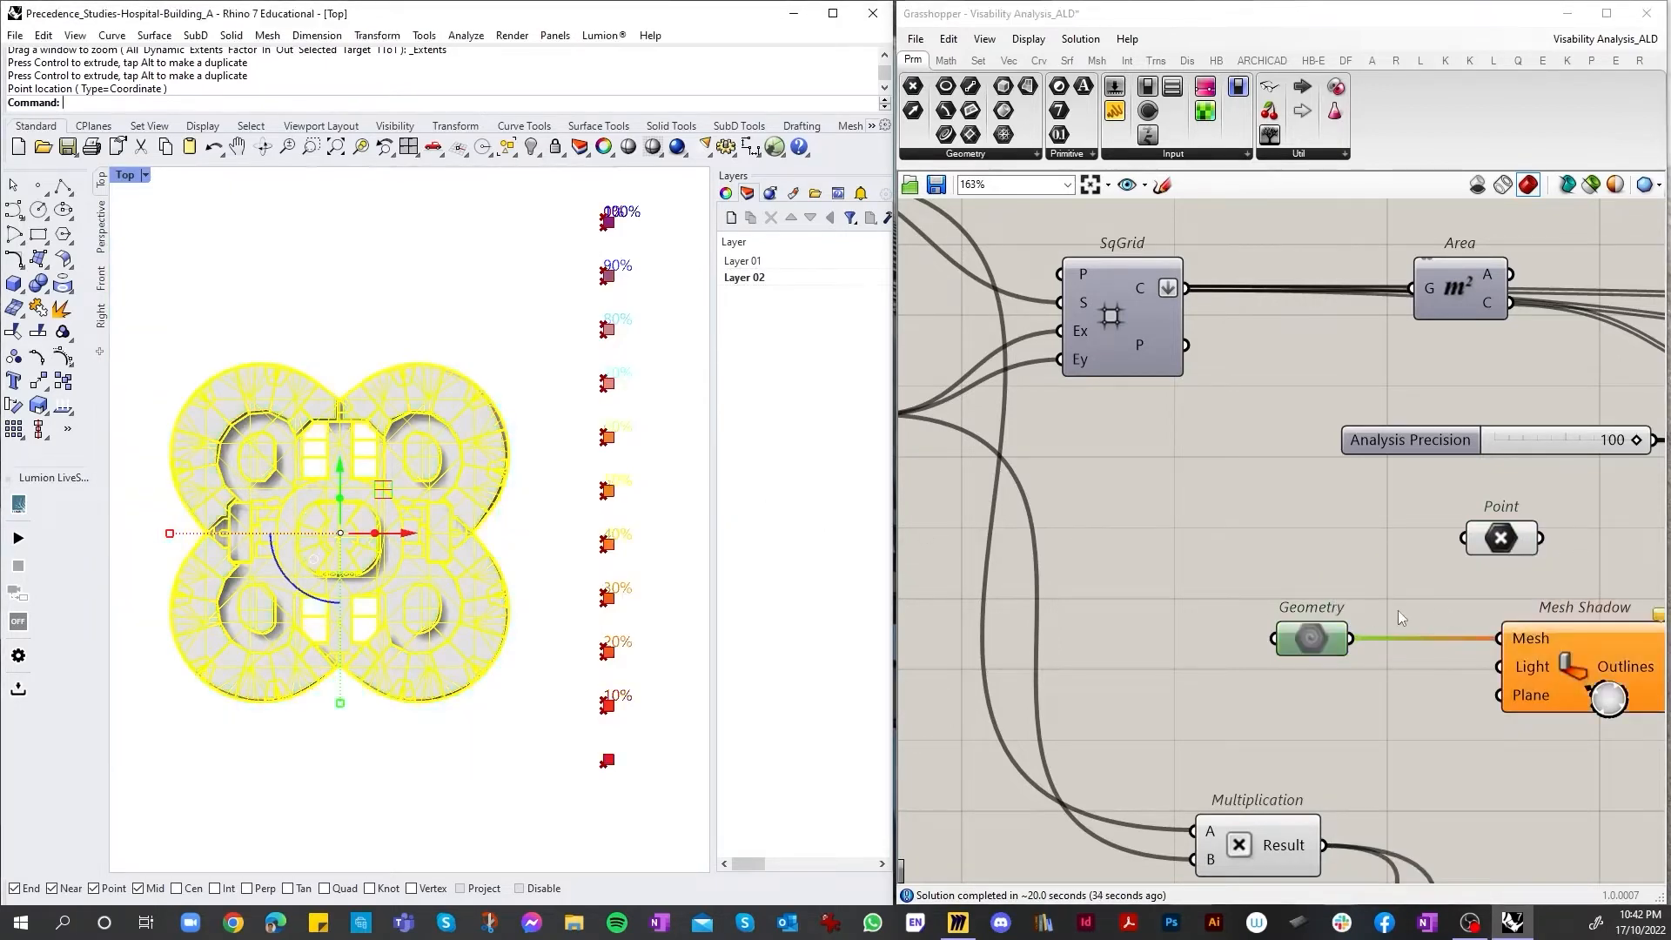
key("ctrl+z")
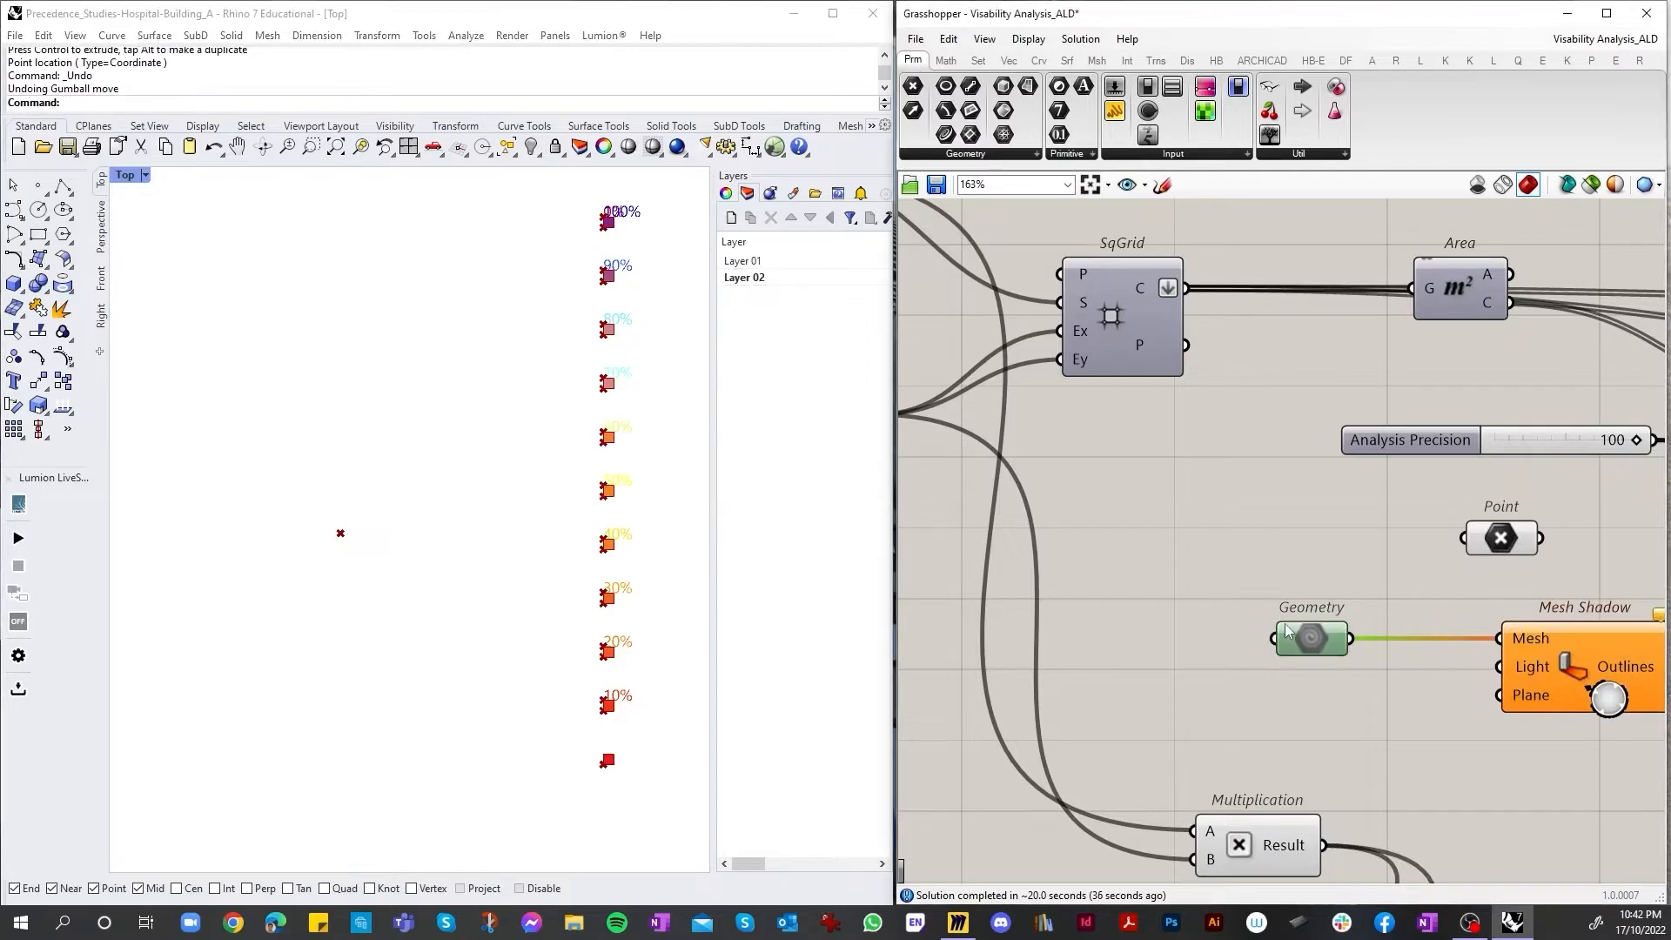
right_click(1288, 630)
left_click(1161, 567)
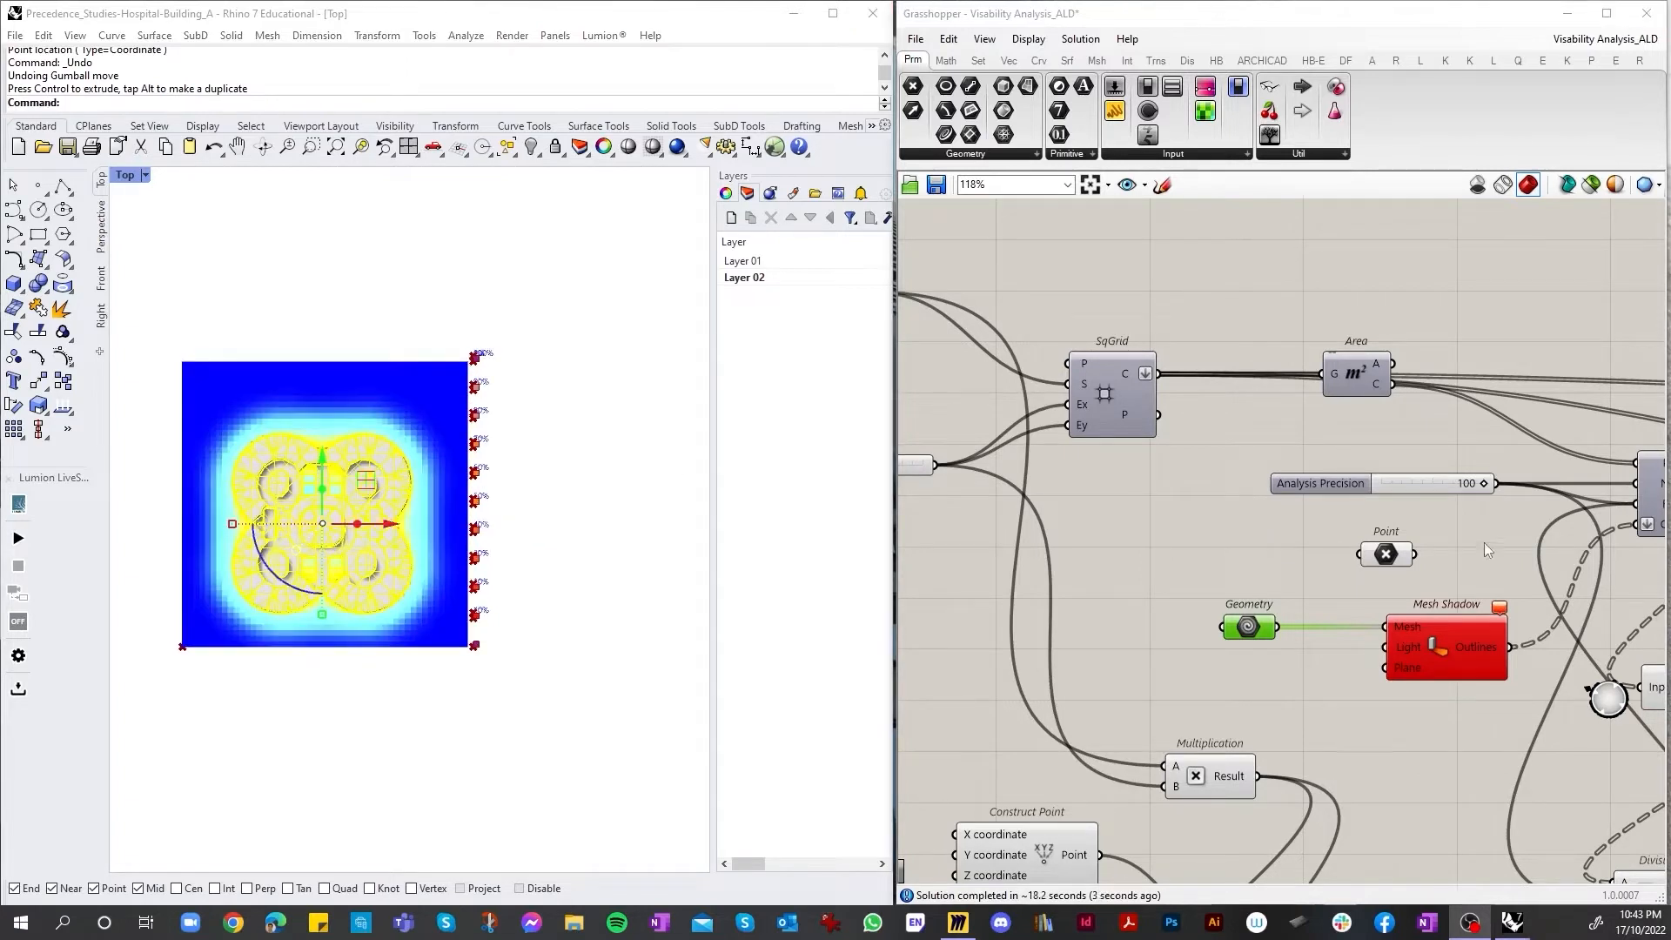
Step: Make Layer 01 the current layer in place of Layer 02
scroll(797, 360, "right", 3)
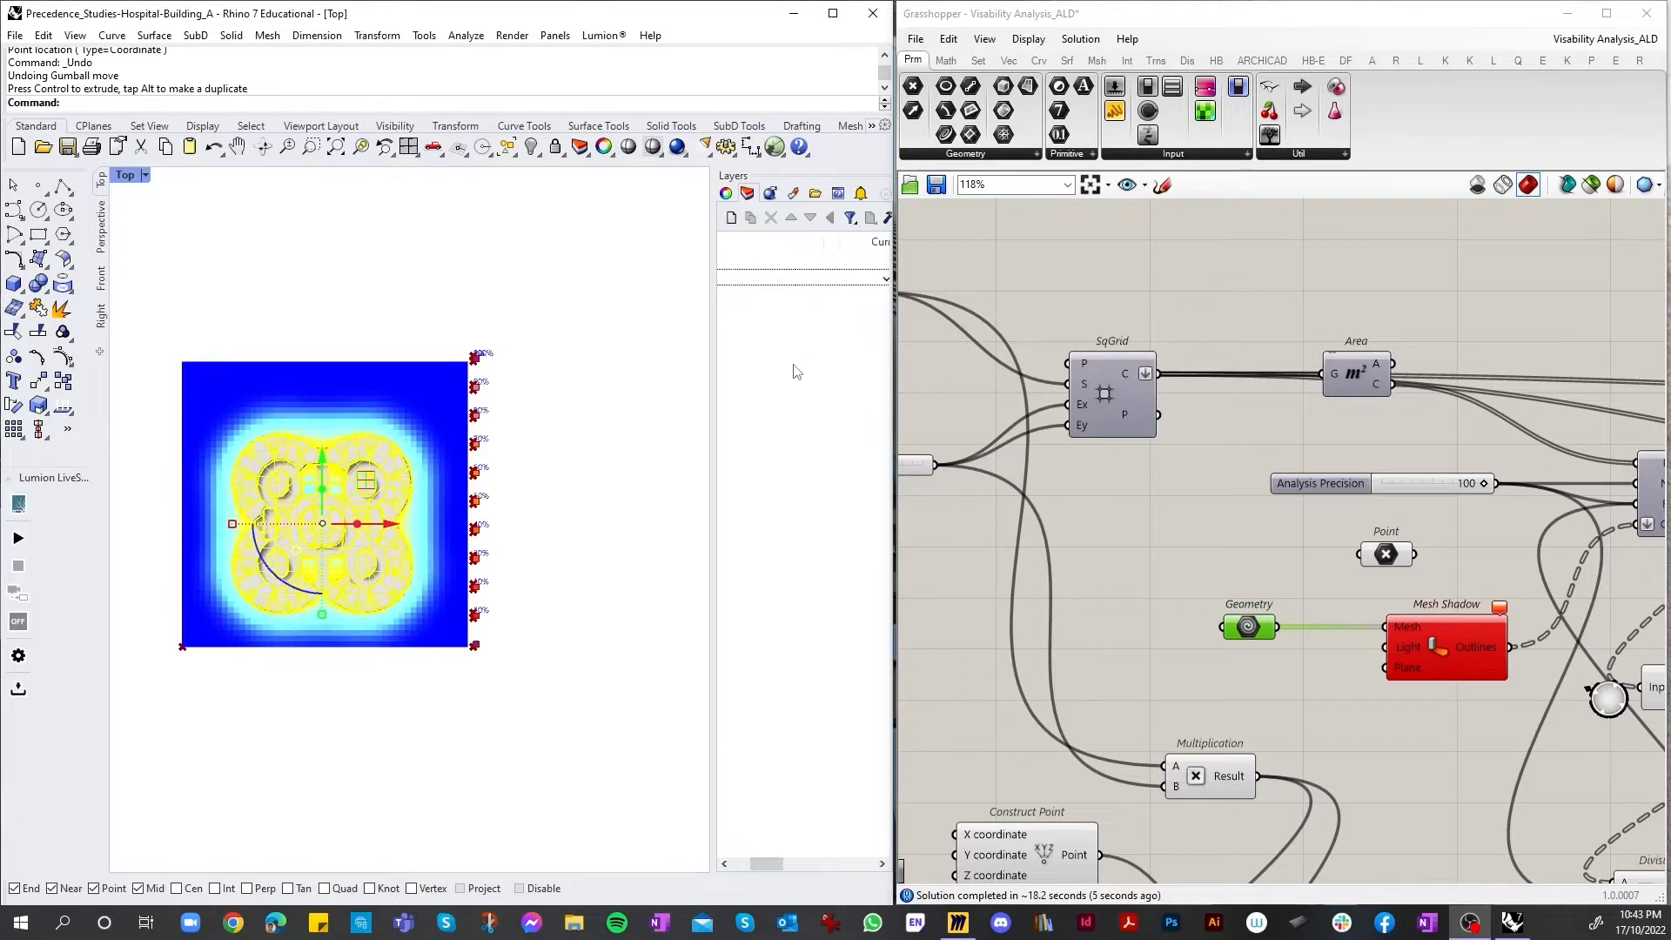
right_click(804, 279)
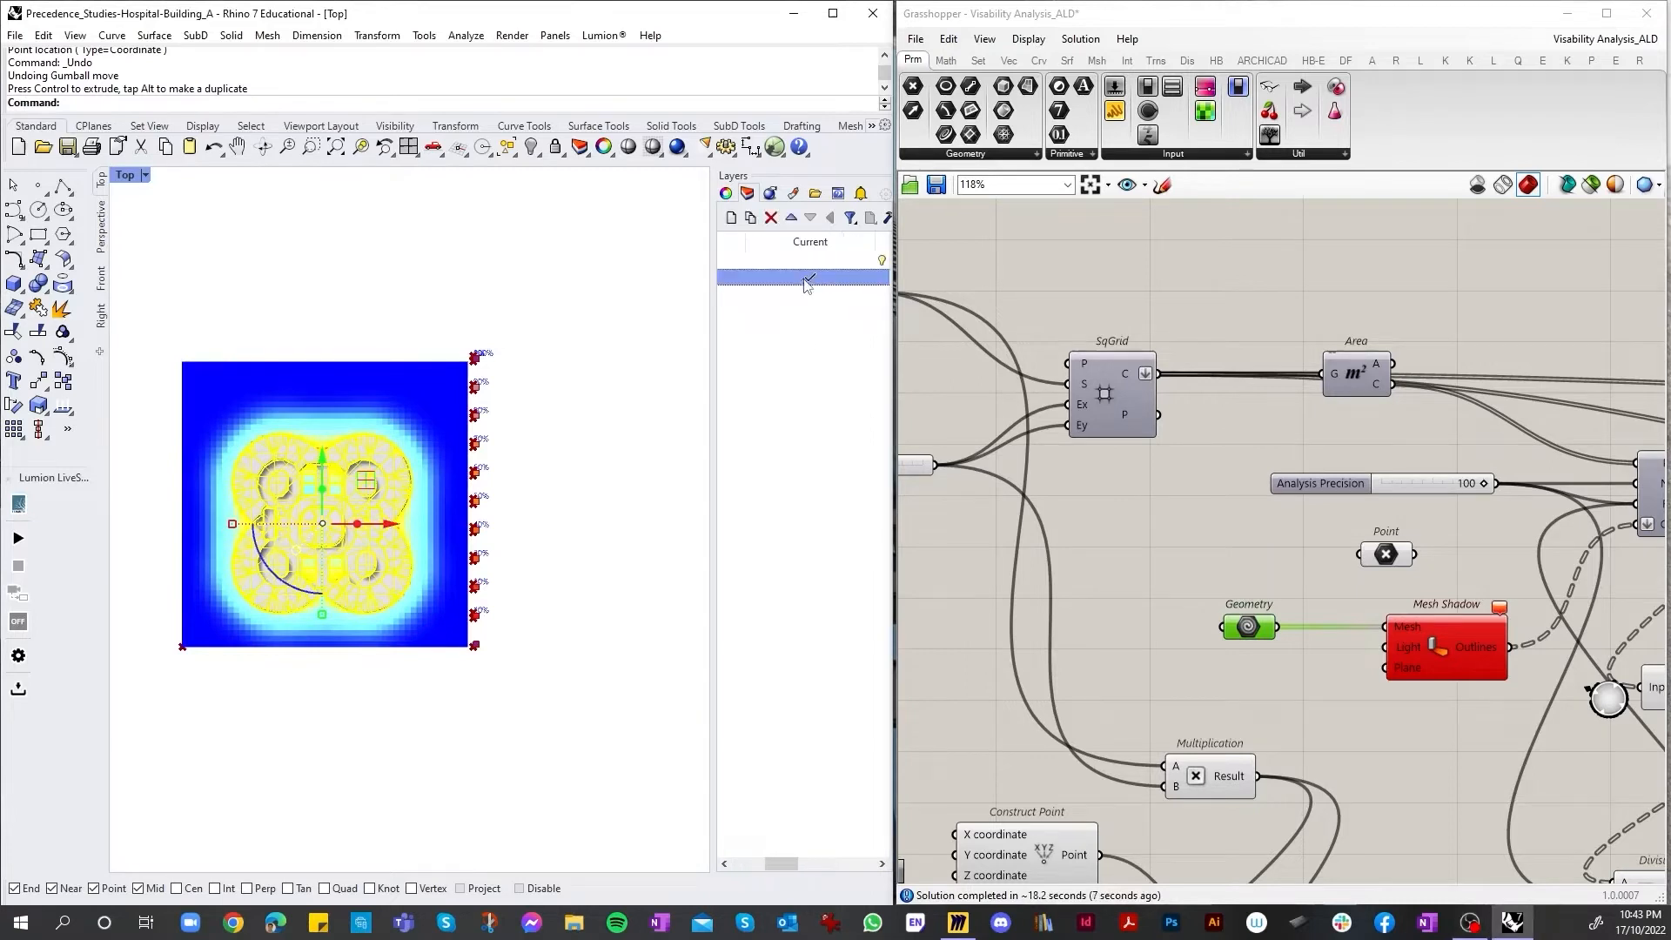
left_click(770, 300)
scroll(772, 292, "right", 3)
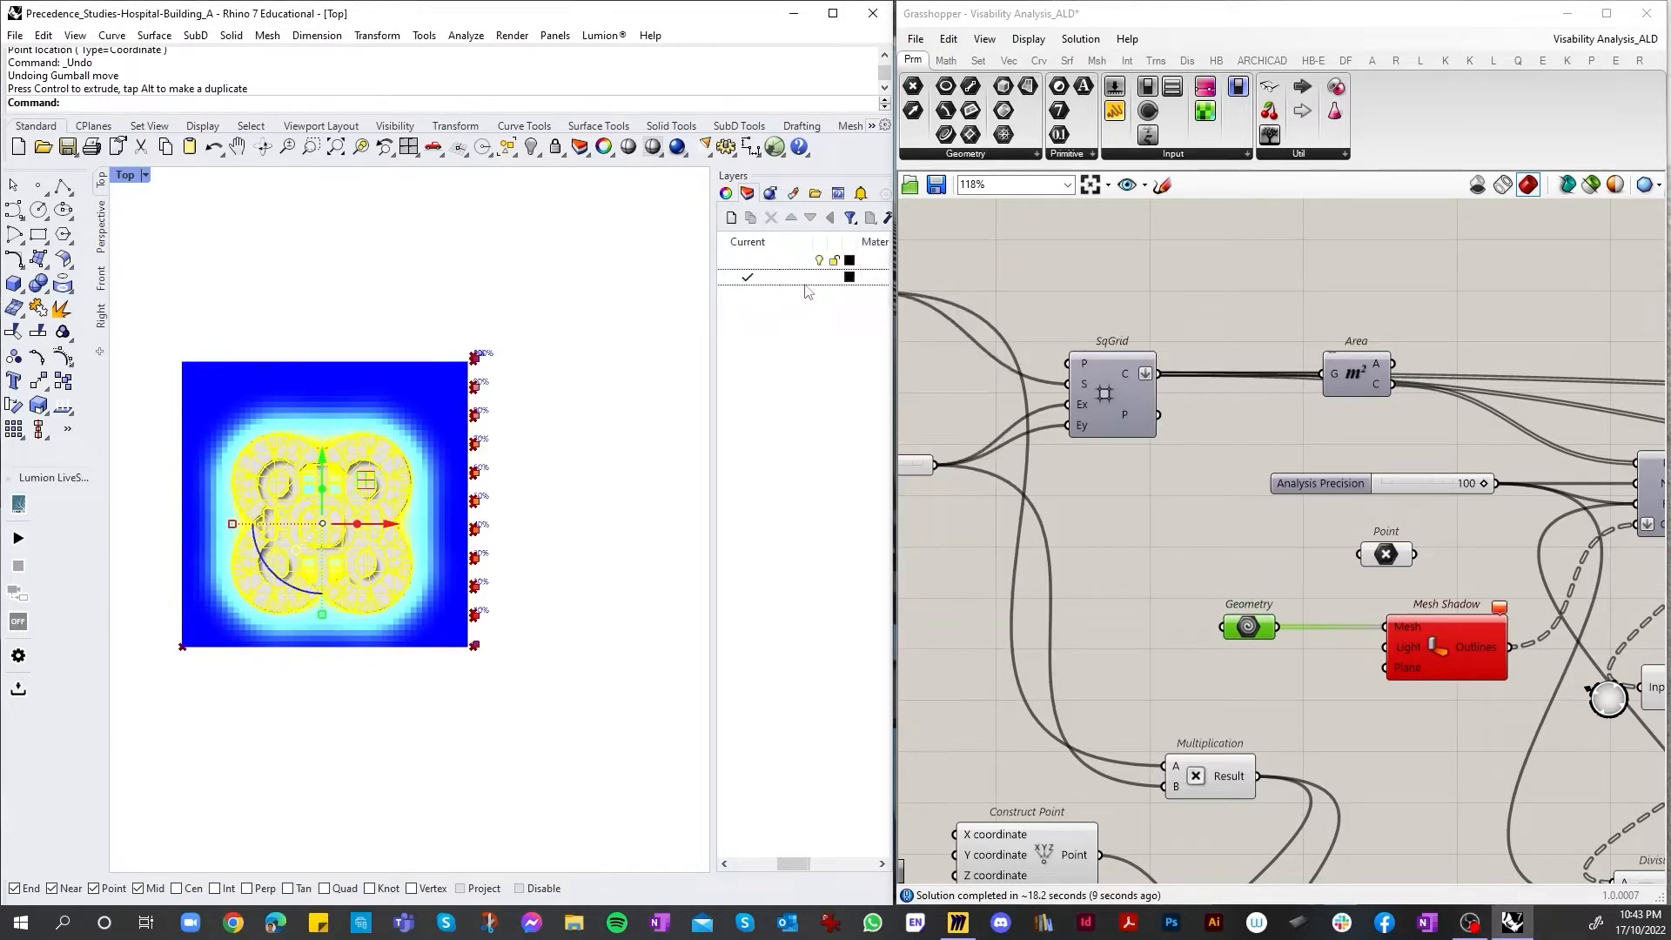
right_click(773, 280)
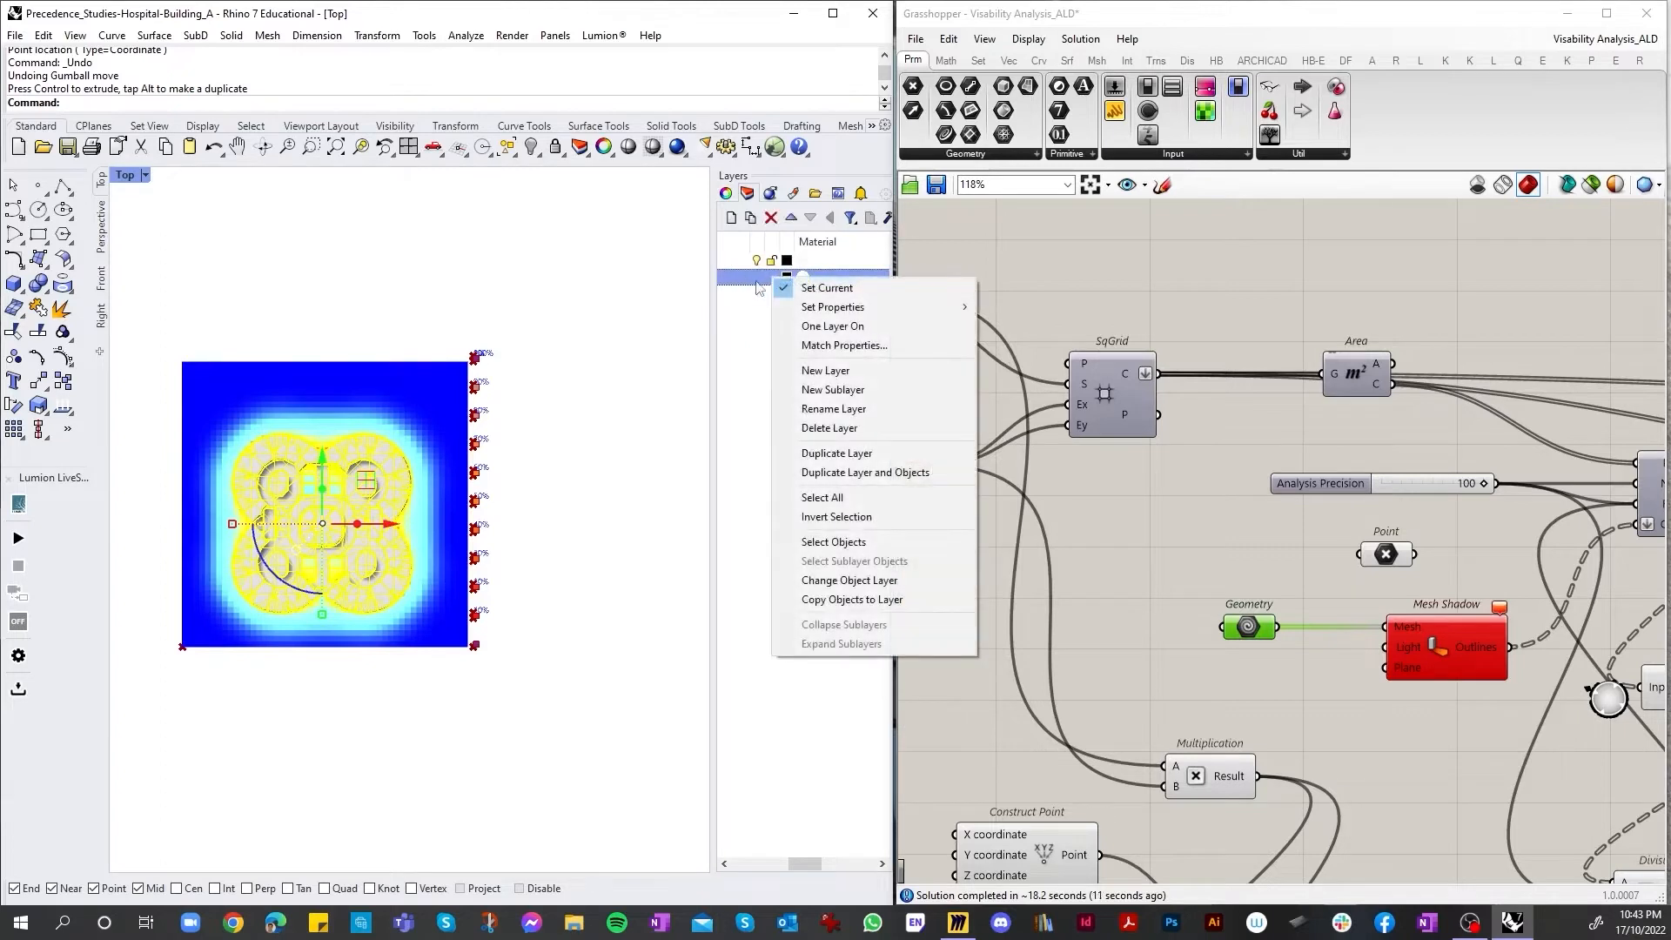
left_click(748, 277)
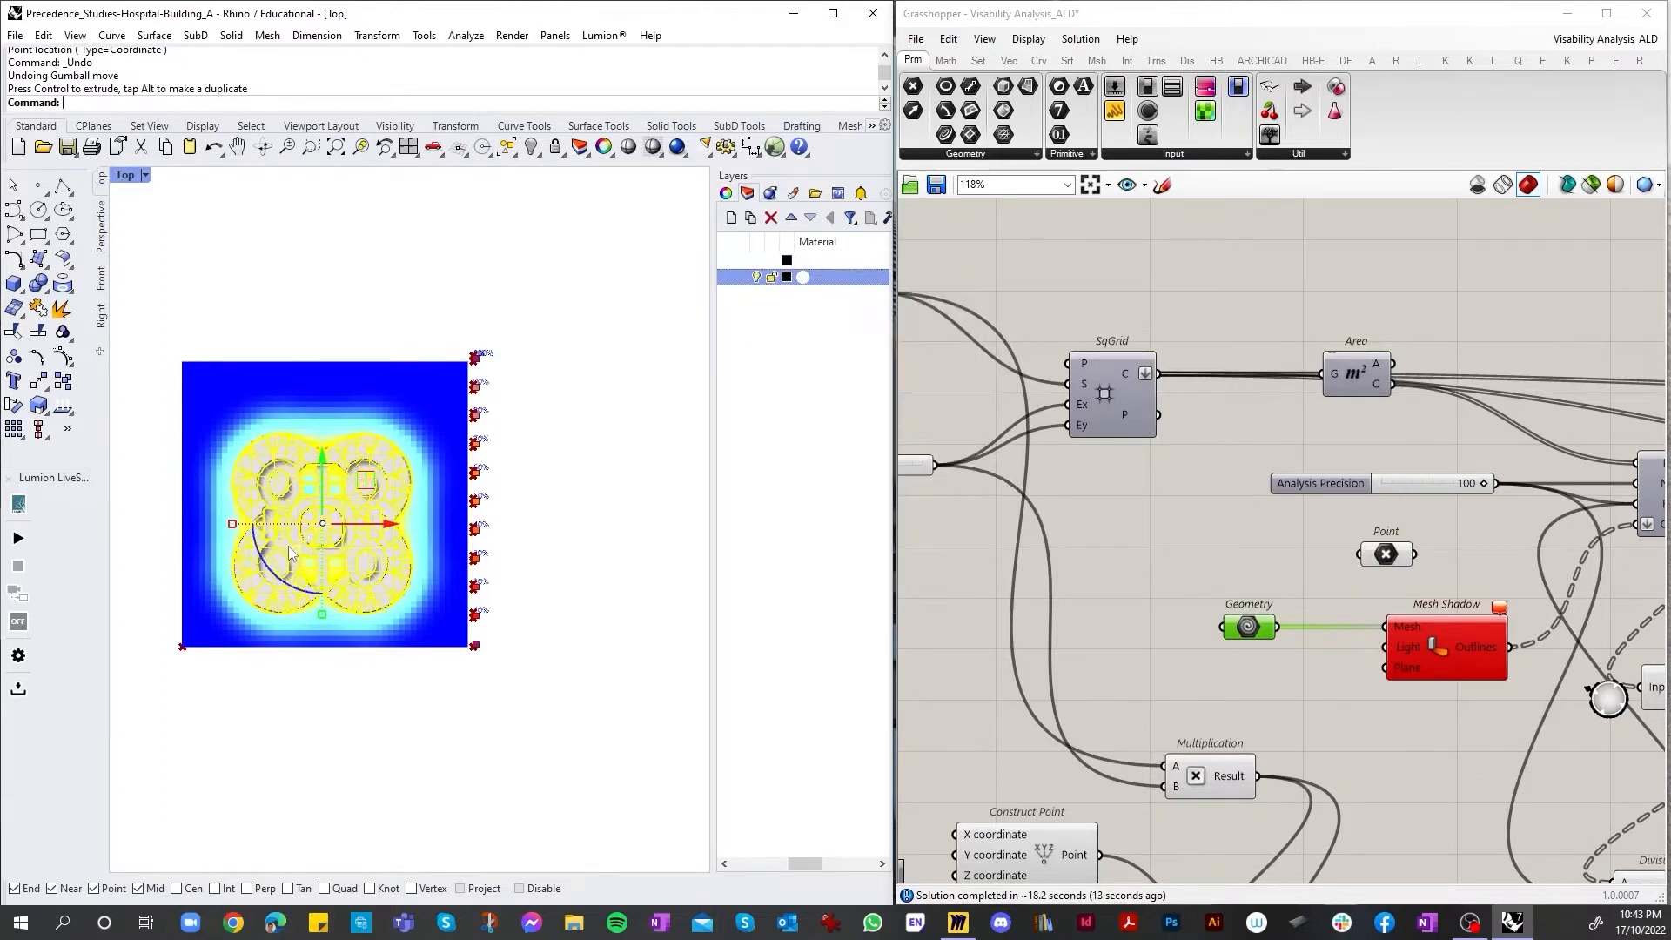
Step: Turn off Layer 02 so that only the Layer 01 building geometry is displayed on the analysis grid
scroll(317, 509, "up", 2)
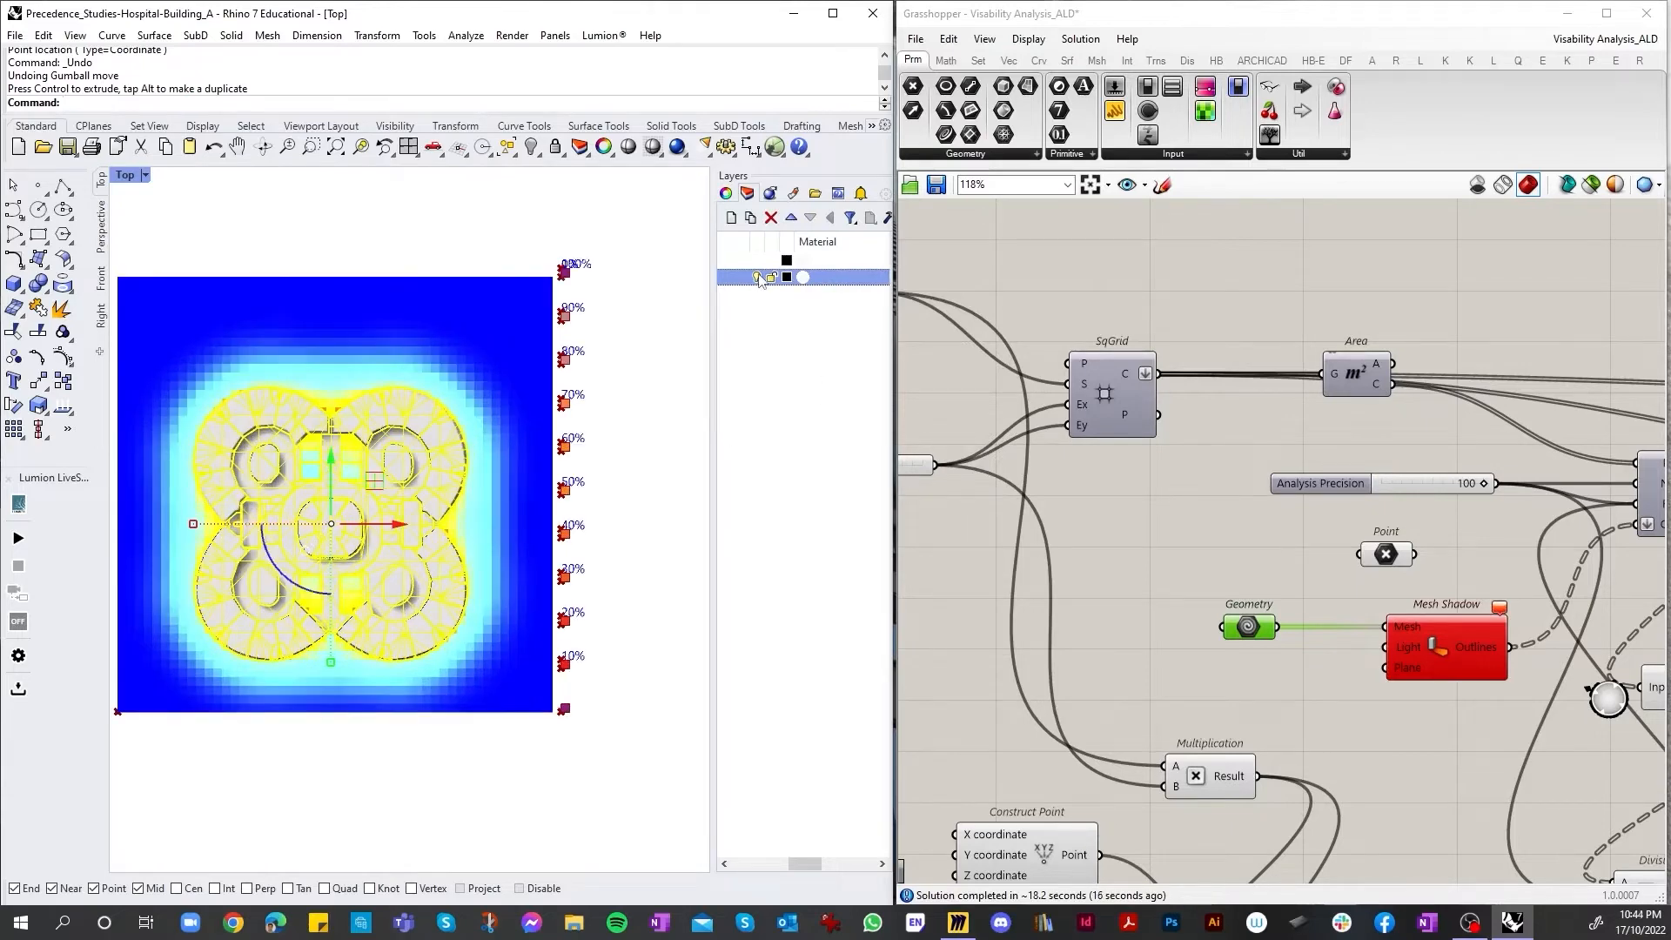
scroll(696, 289, "up", 2)
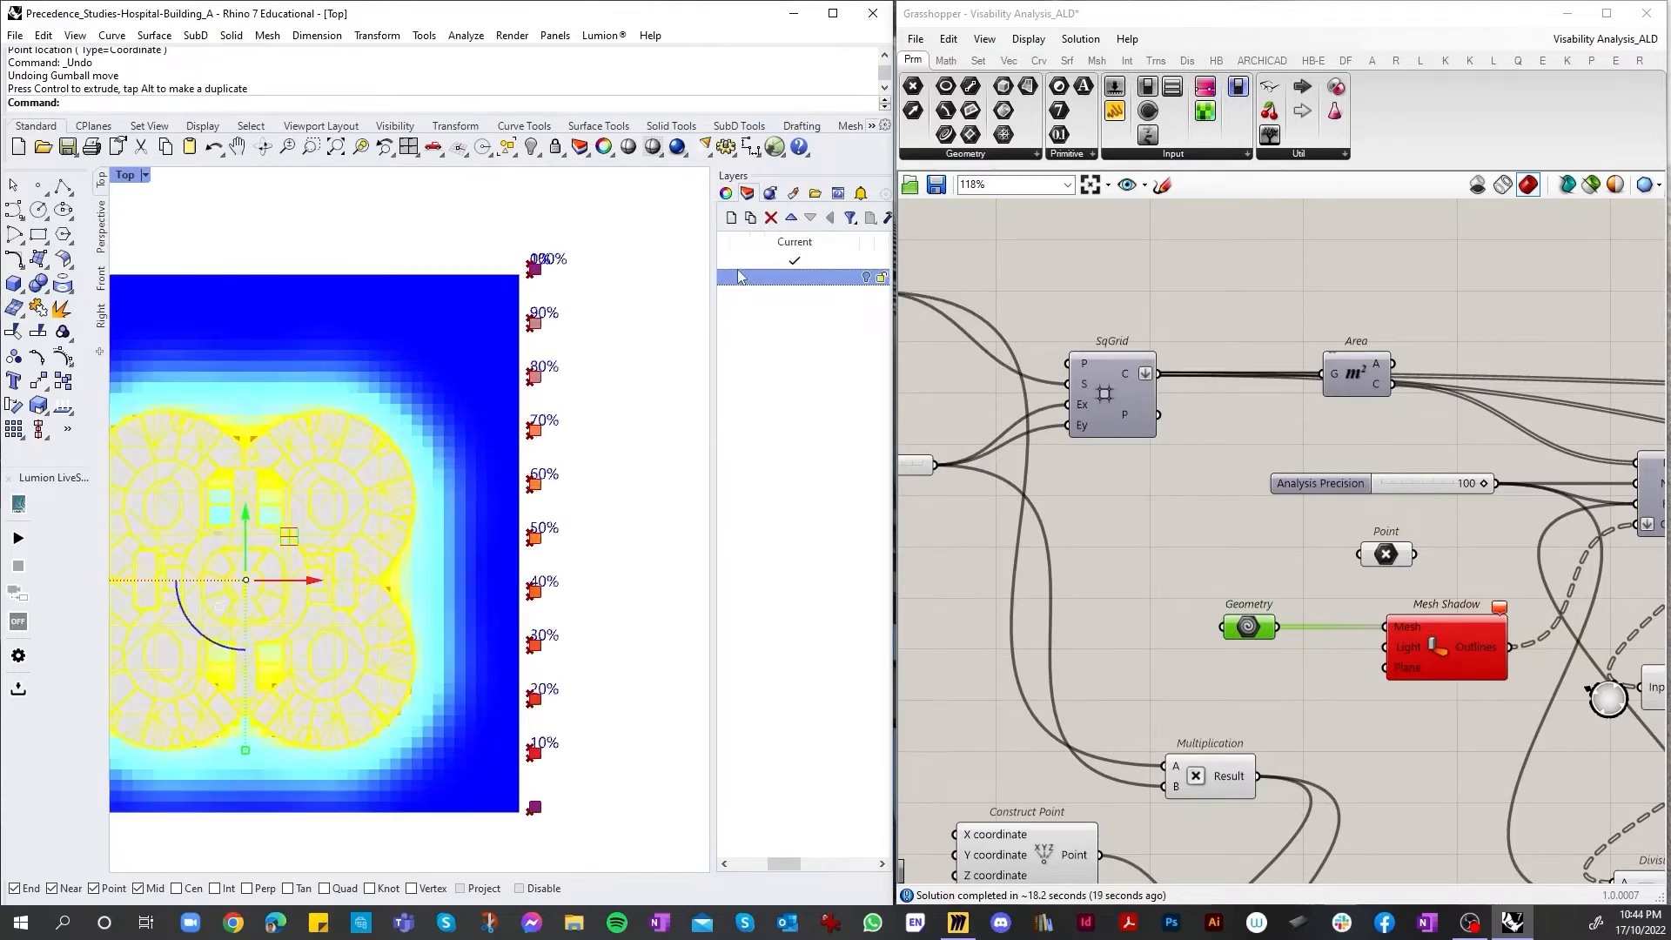
scroll(738, 276, "left", 1)
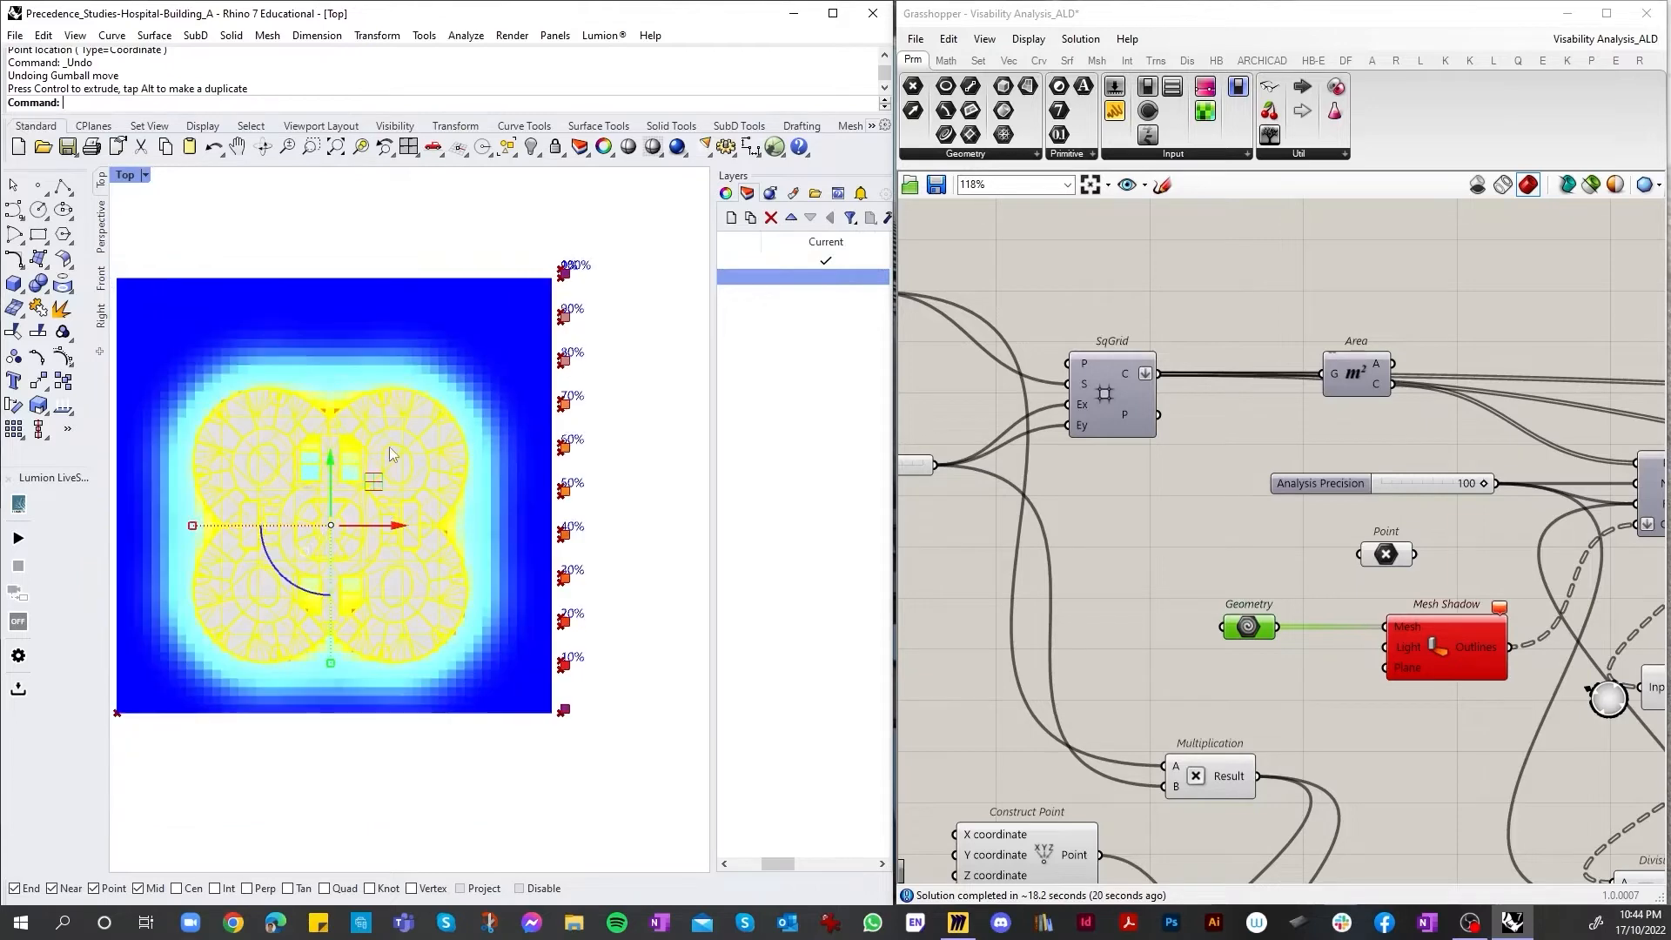
scroll(389, 446, "down", 2)
scroll(833, 276, "left", 2)
scroll(833, 276, "left", 1)
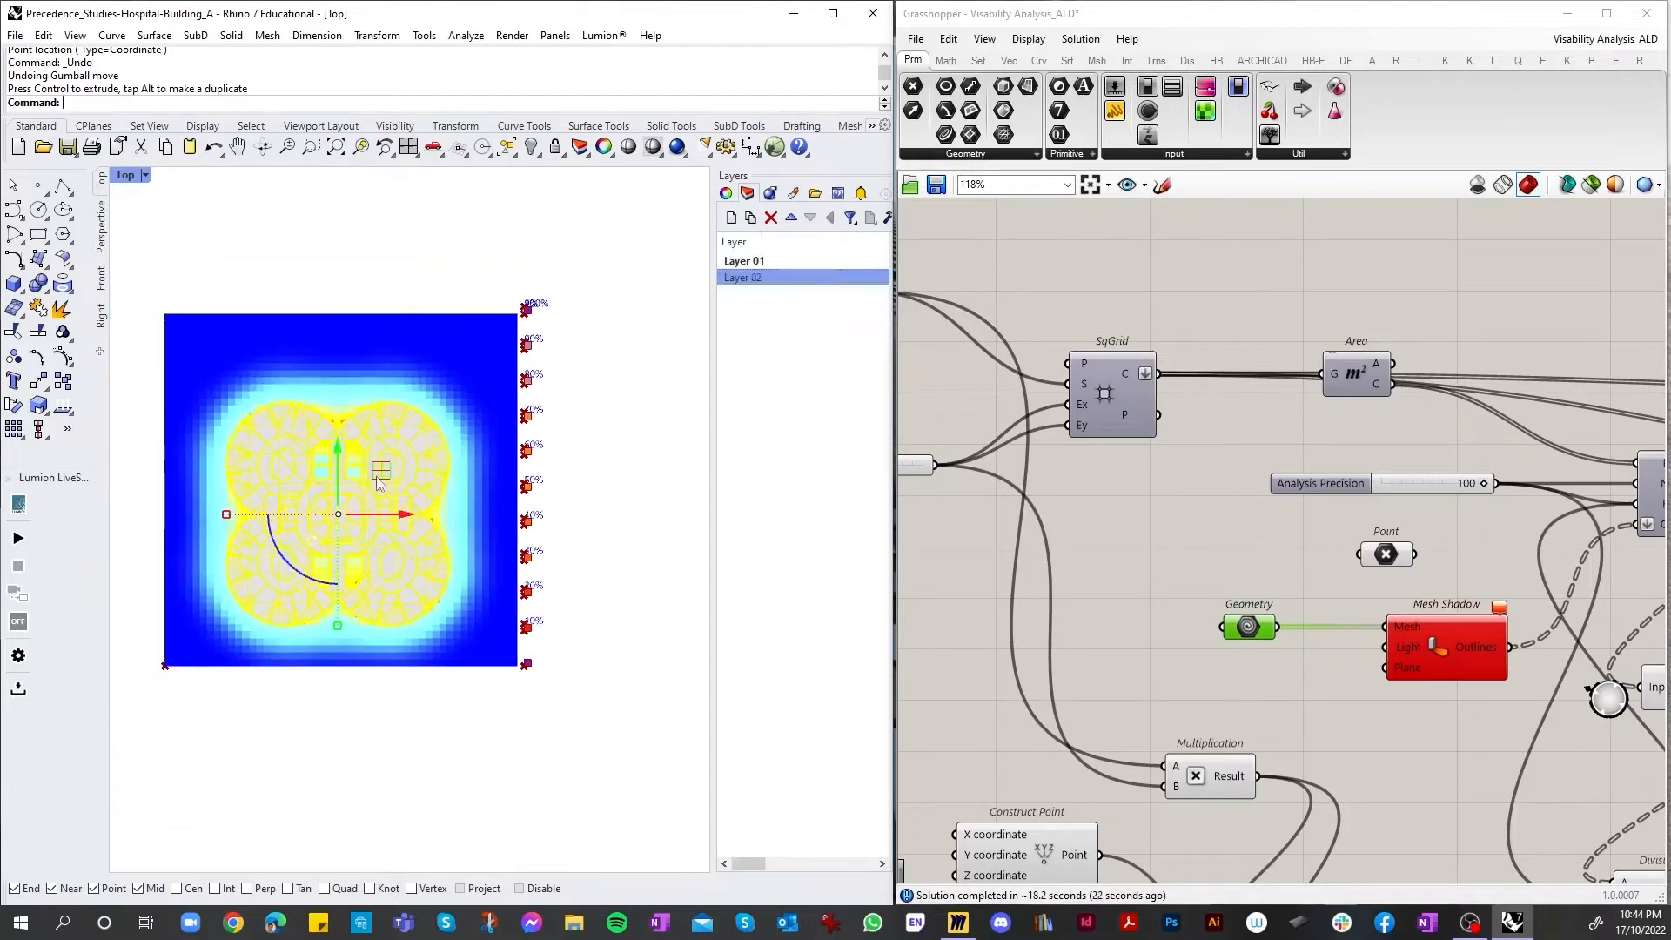
scroll(392, 439, "up", 2)
scroll(701, 414, "up", 2)
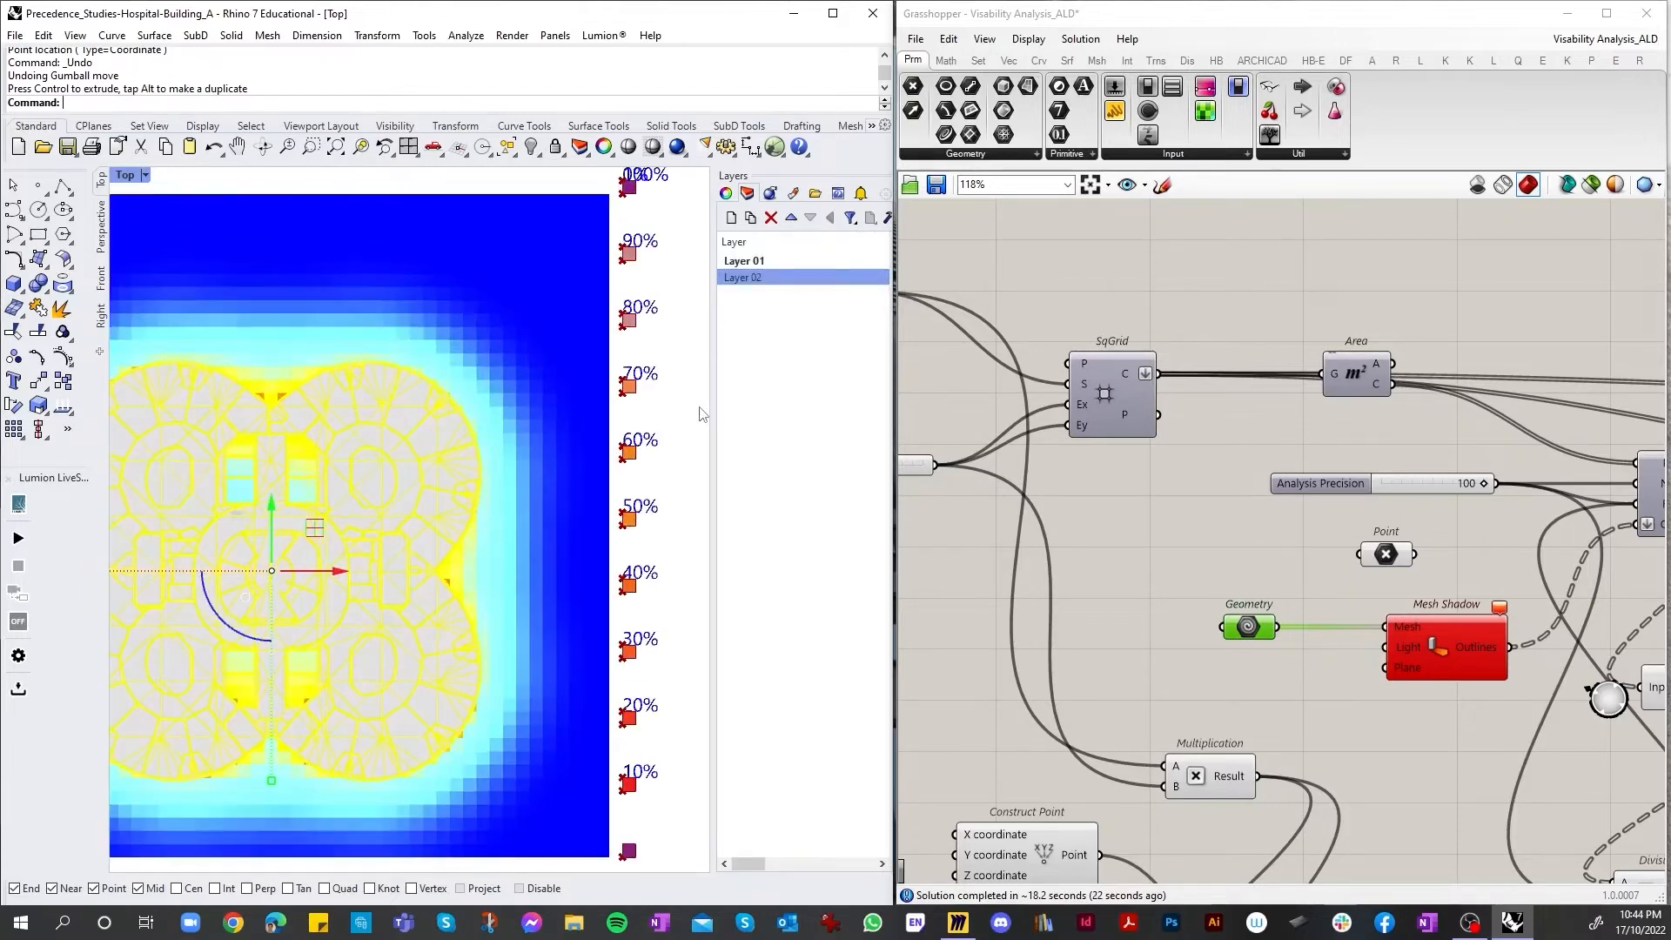
Step: Clear the current selection and select all objects on Layer 01
key("Escape")
left_click(404, 440)
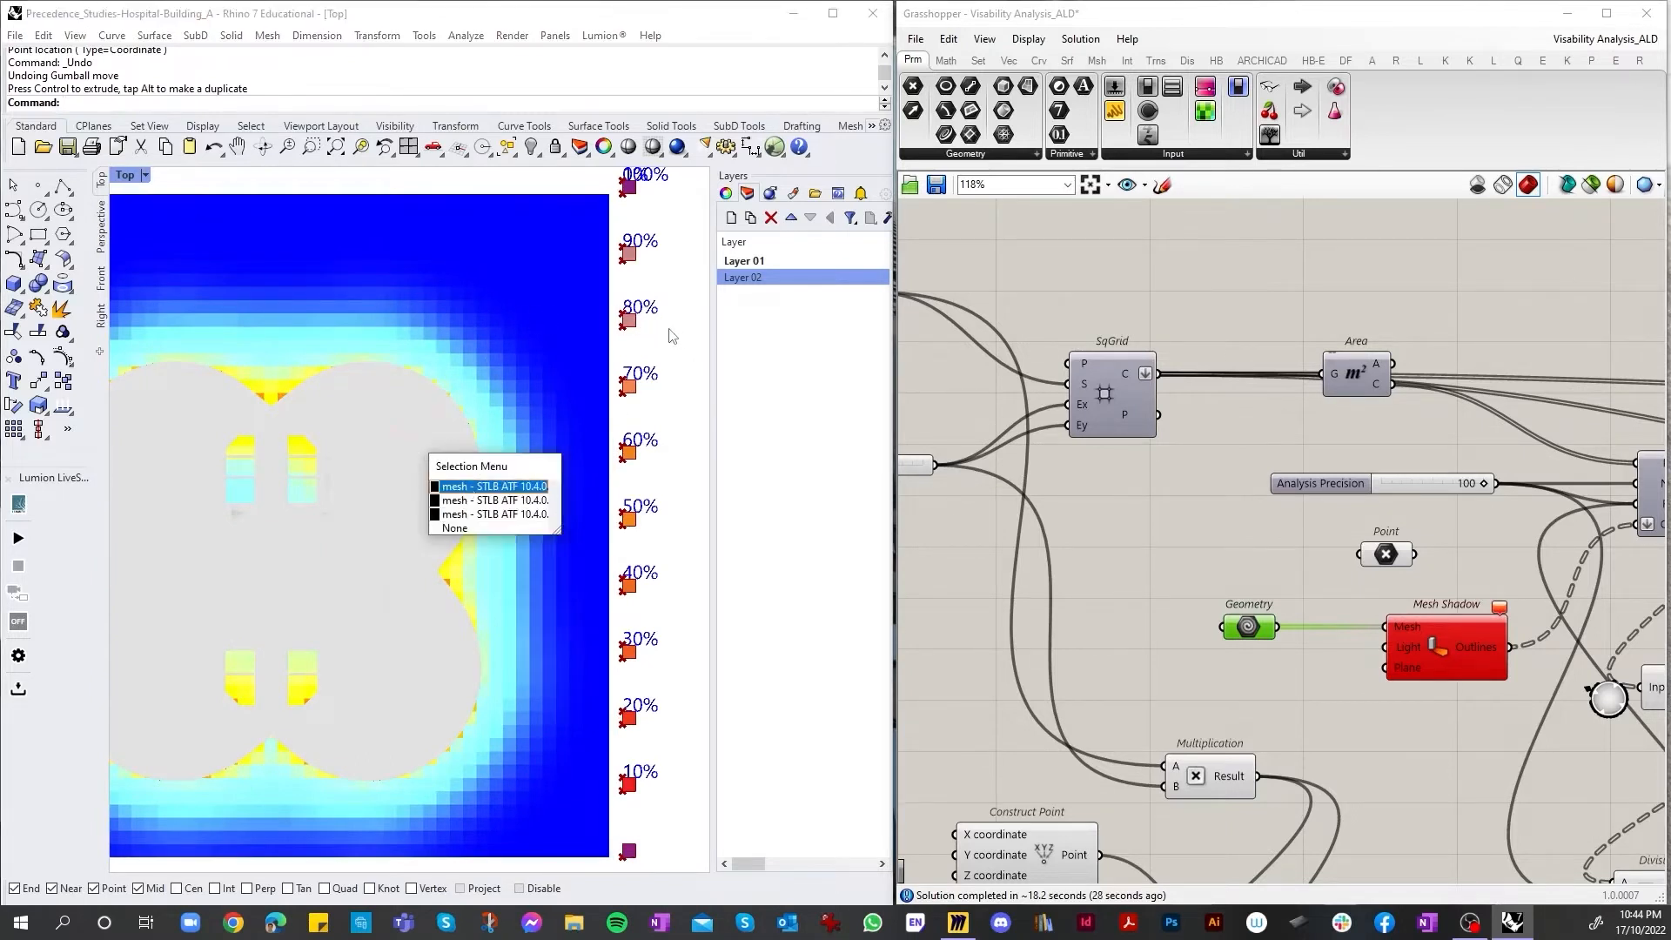
key("Escape")
left_click(766, 263)
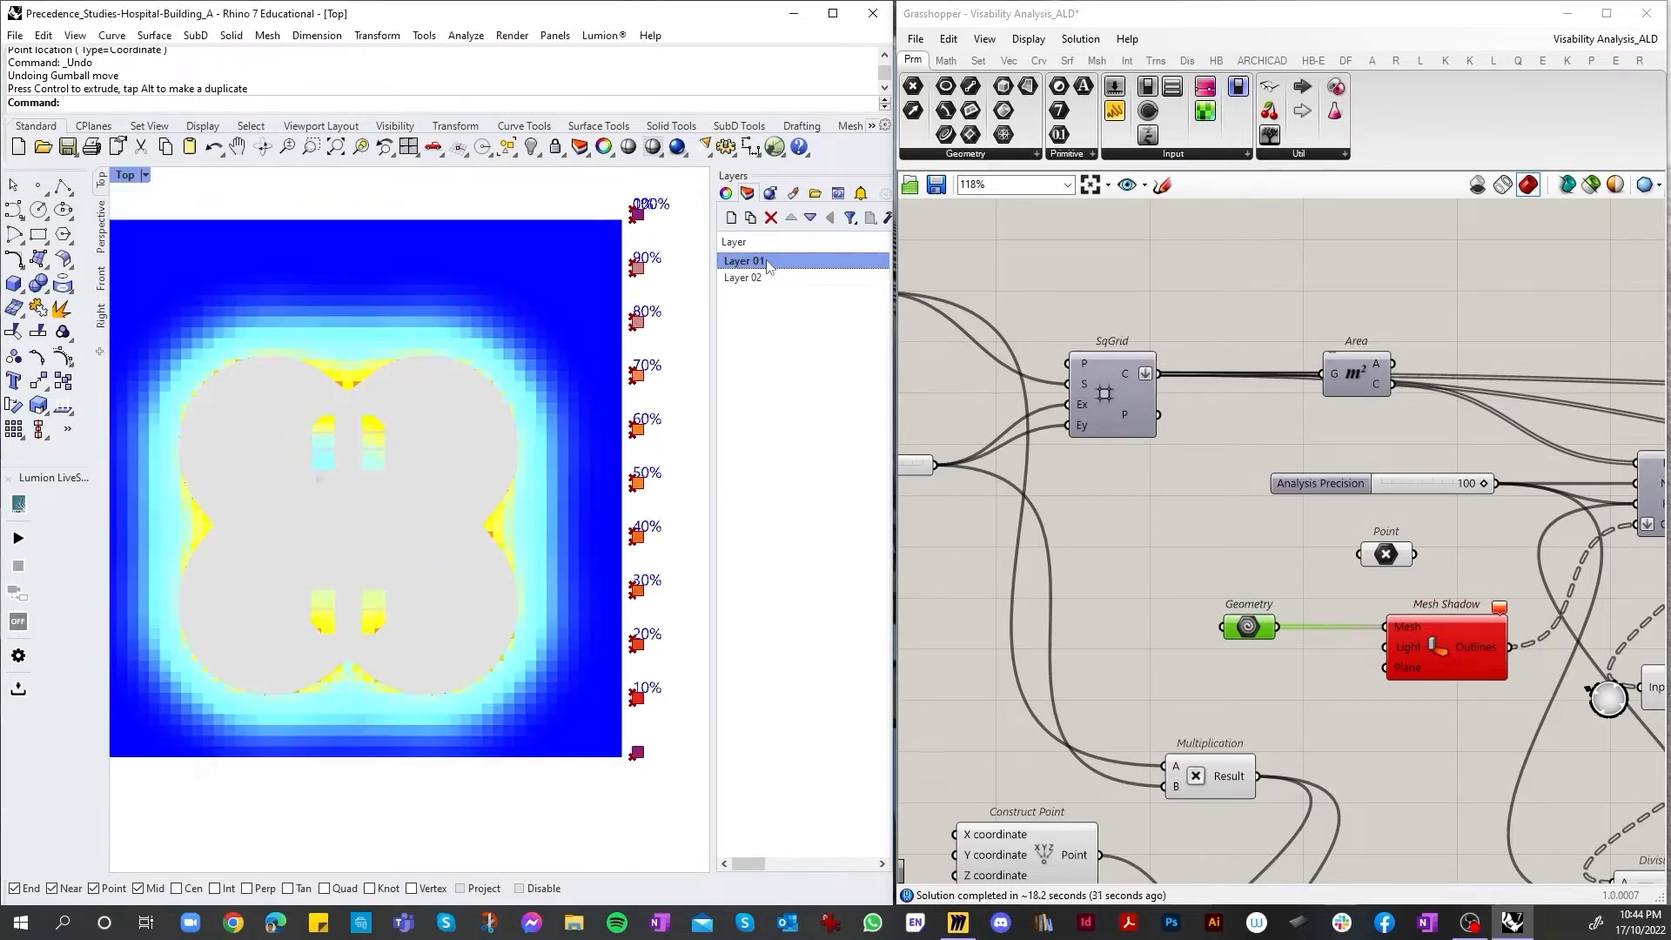
right_click(766, 263)
left_click(862, 522)
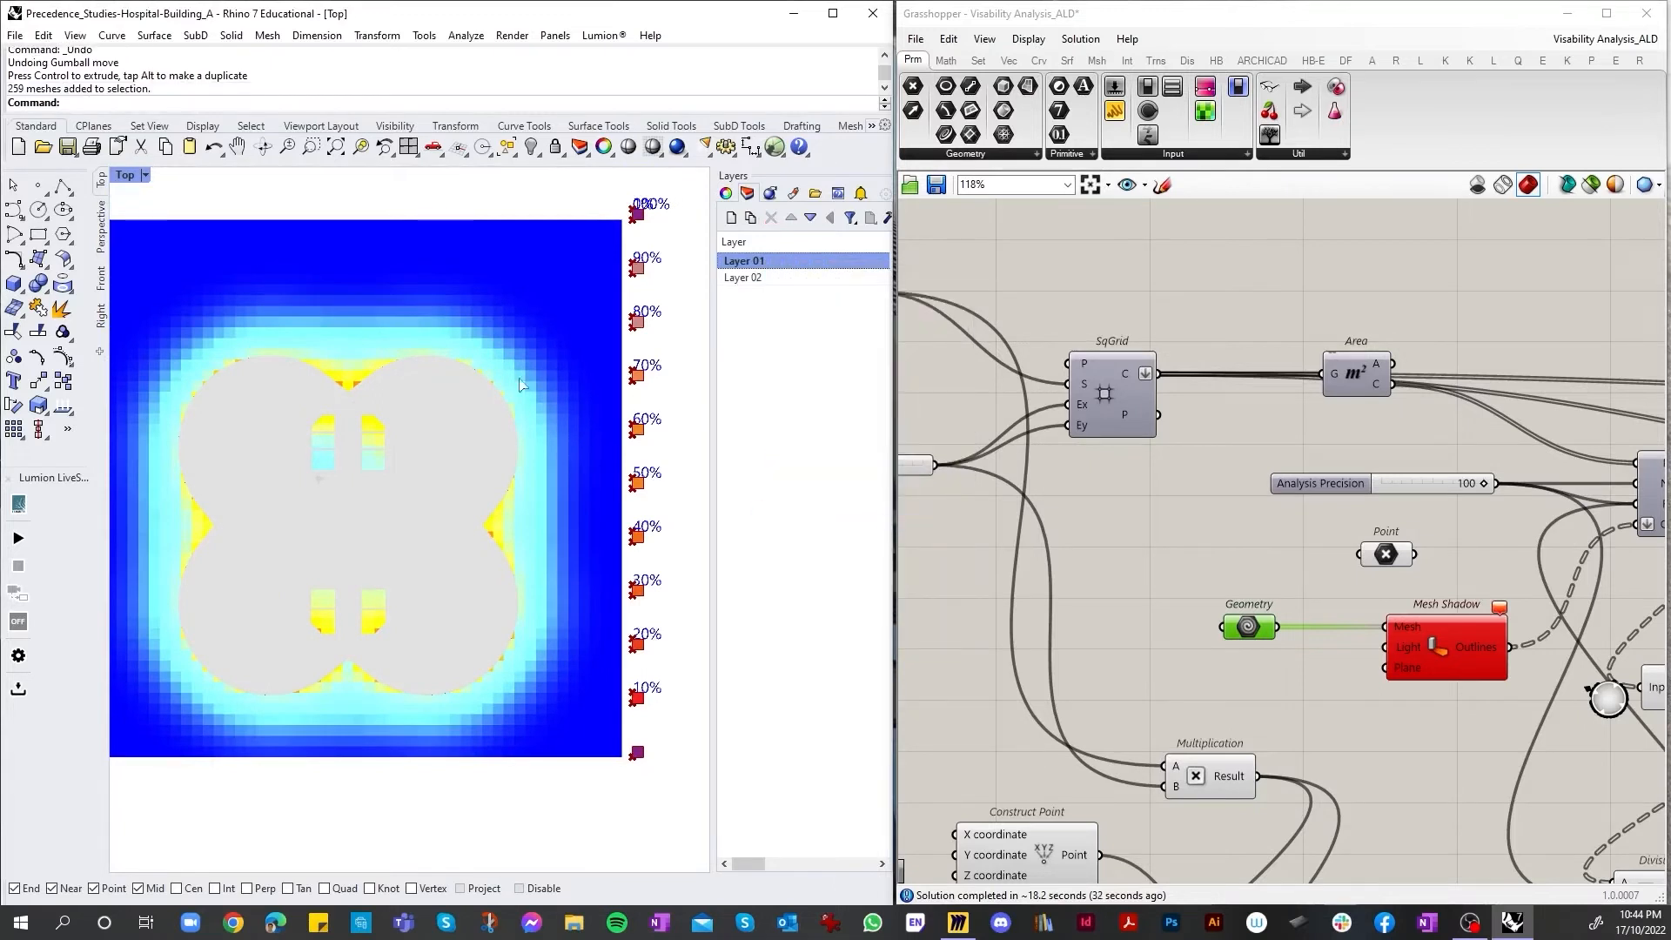
Step: In the Perspective view, move the selected building meshes straight down along the vertical axis to the analysis grid
left_click(103, 247)
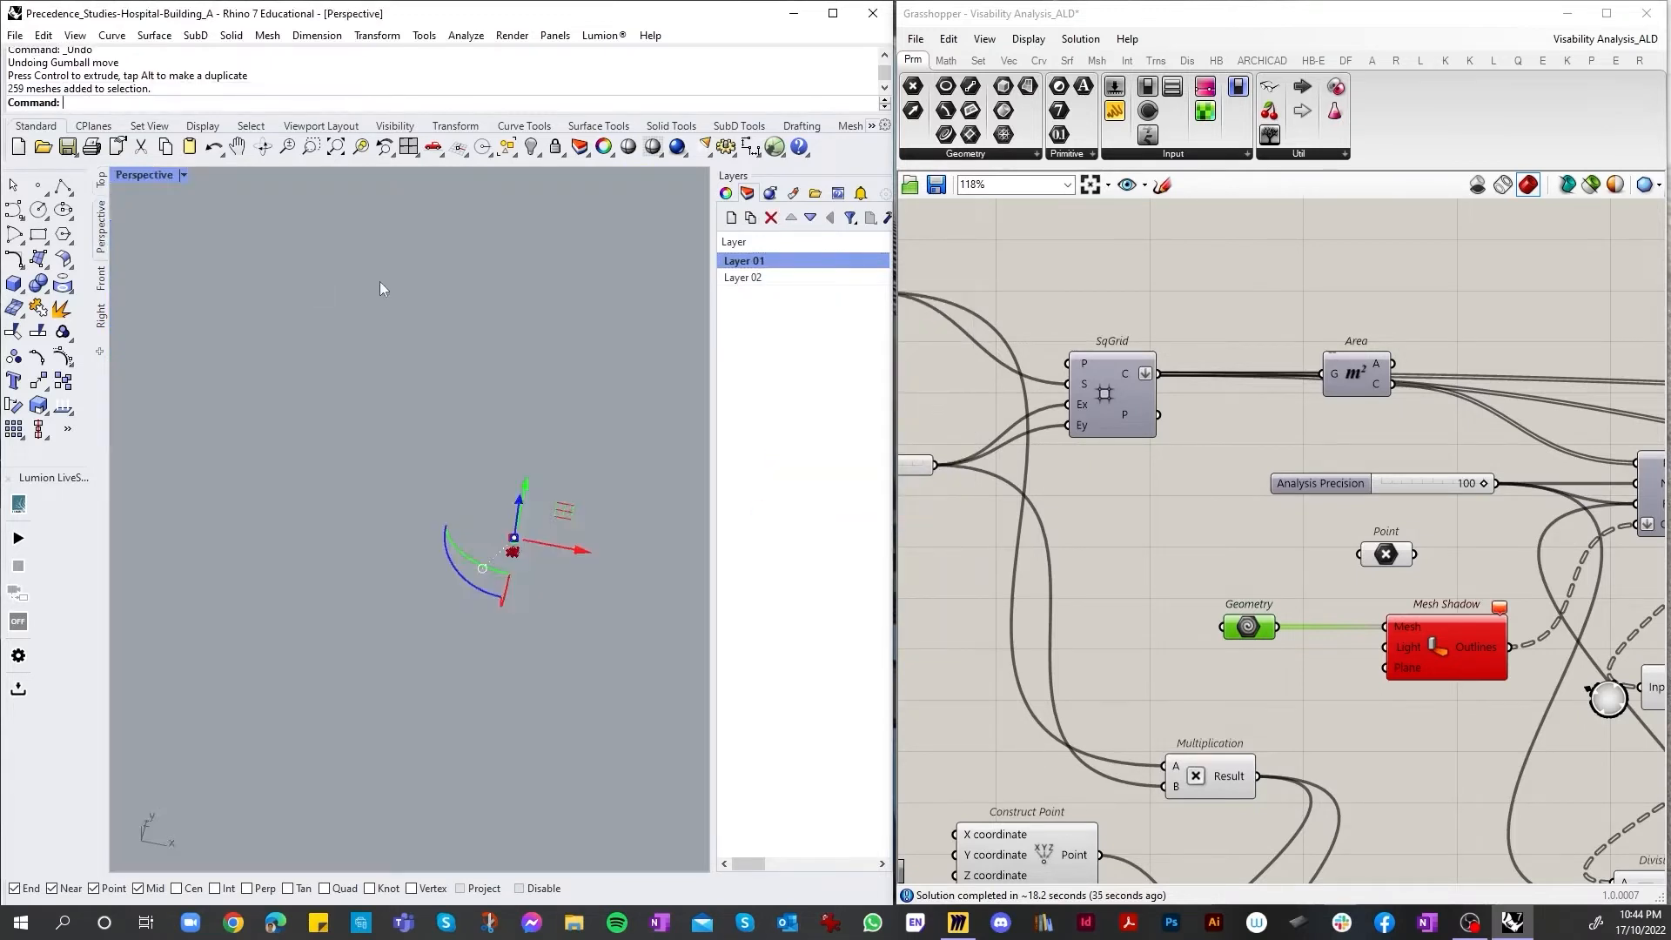
right_click_drag(531, 500, 467, 403)
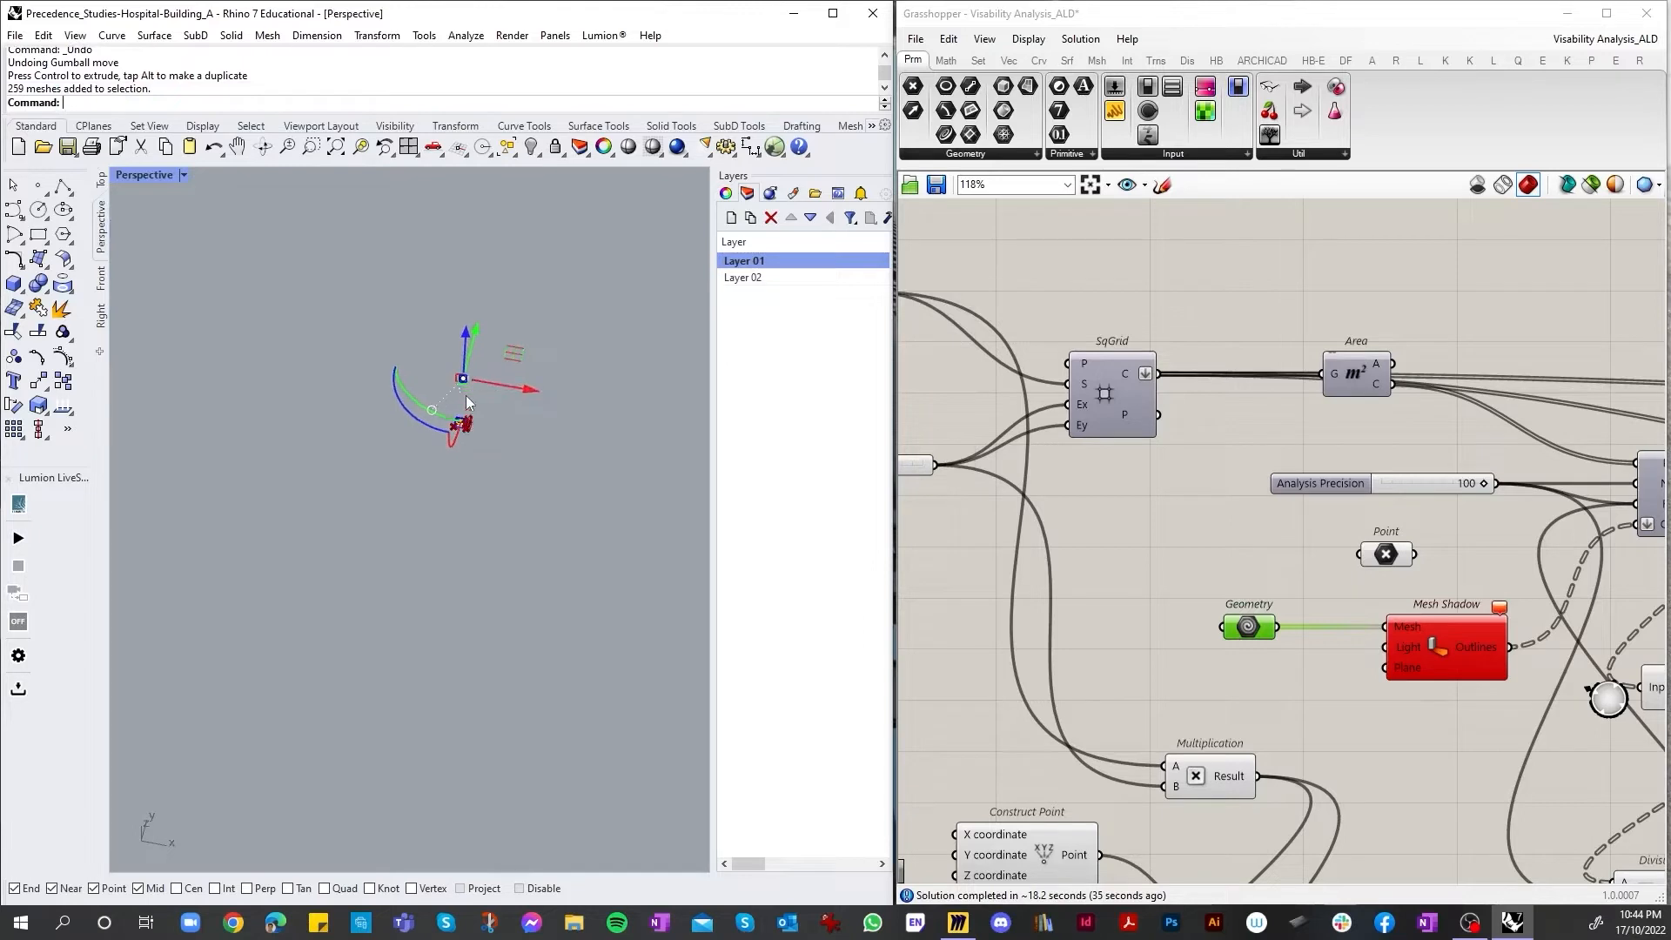
scroll(462, 404, "up", 5)
scroll(459, 407, "down", 5)
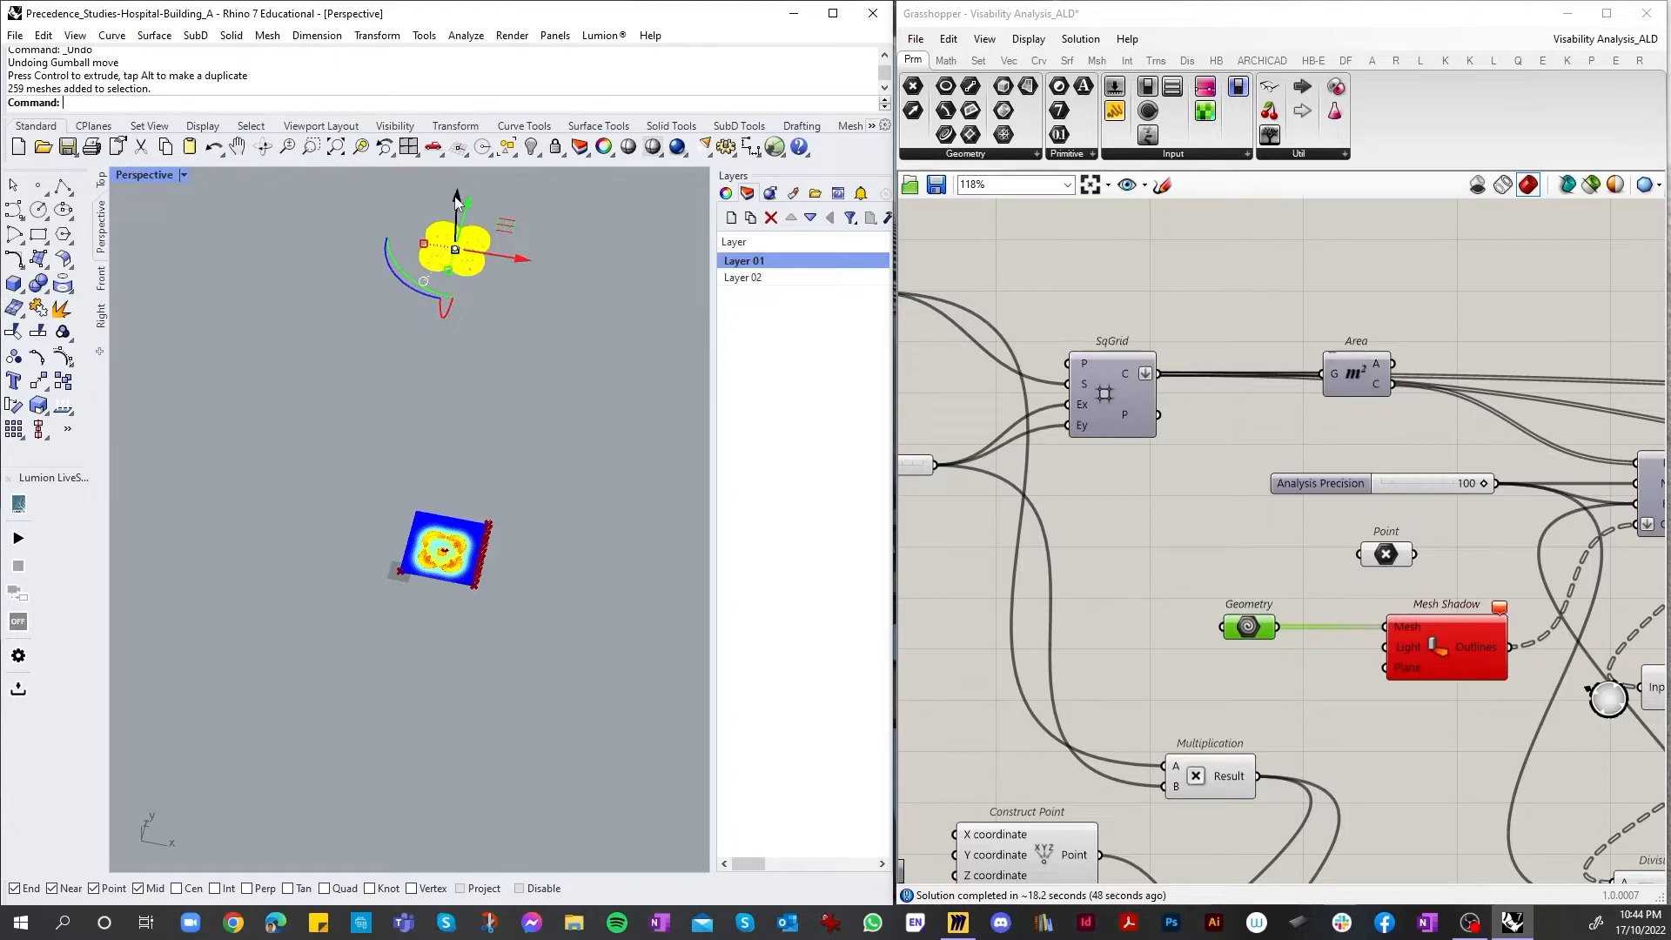
left_click_drag(456, 198, 451, 524)
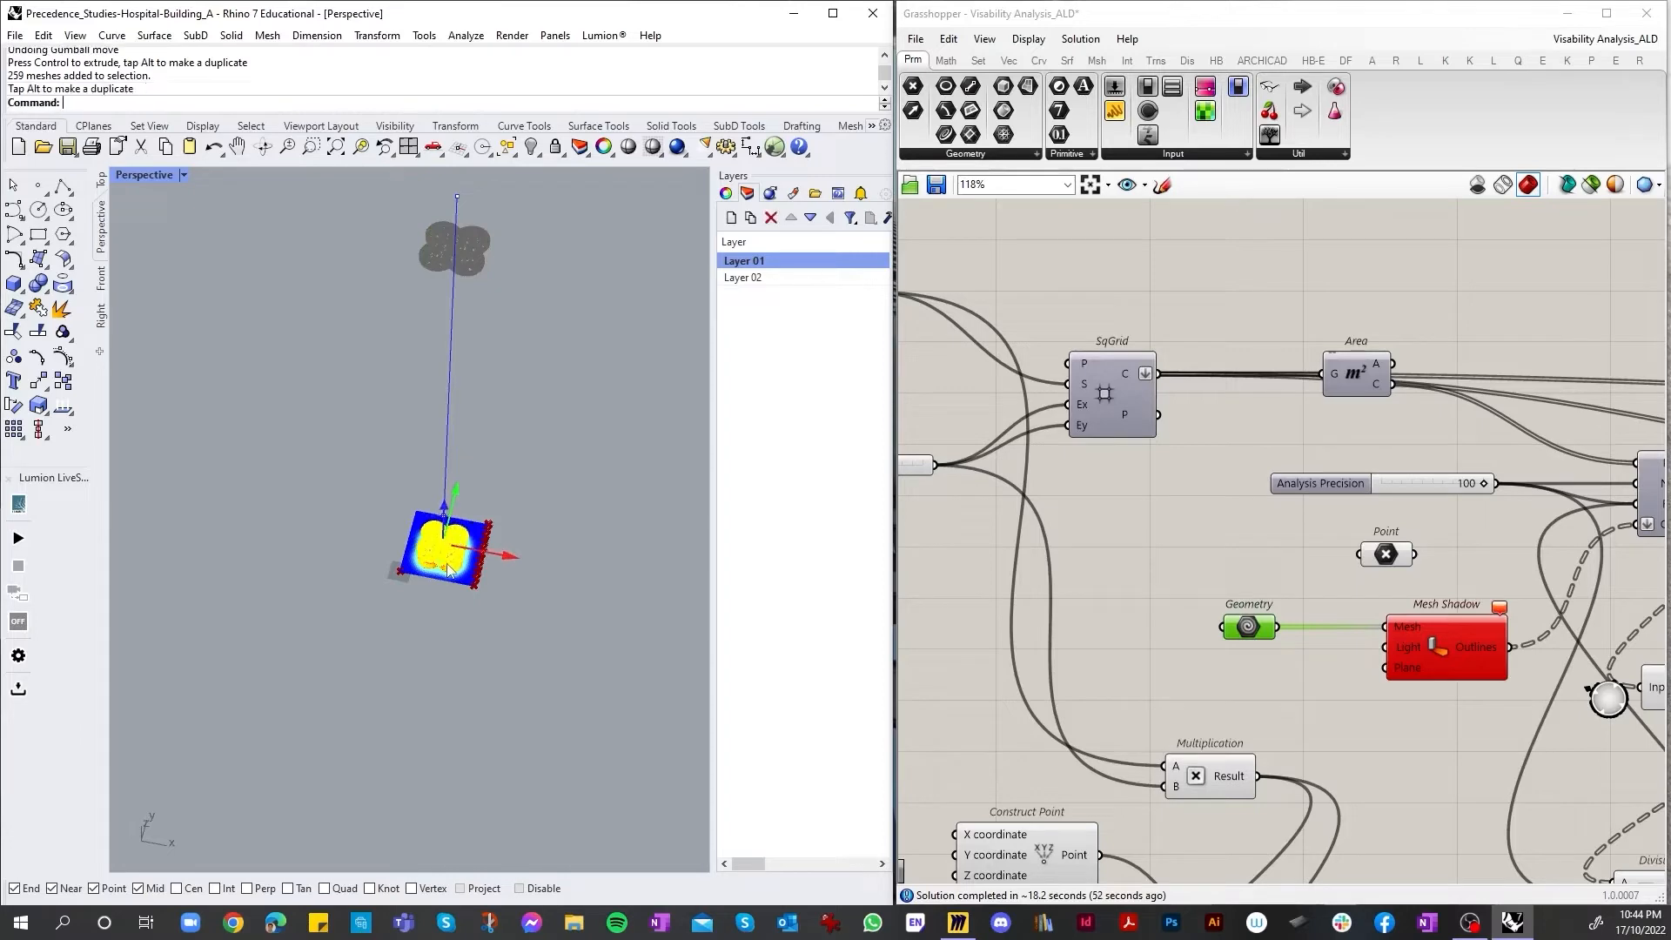
Step: Lower the selected building meshes further along the vertical axis, closer to the analysis grid's surface
scroll(447, 563, "up", 10)
scroll(441, 546, "down", 10)
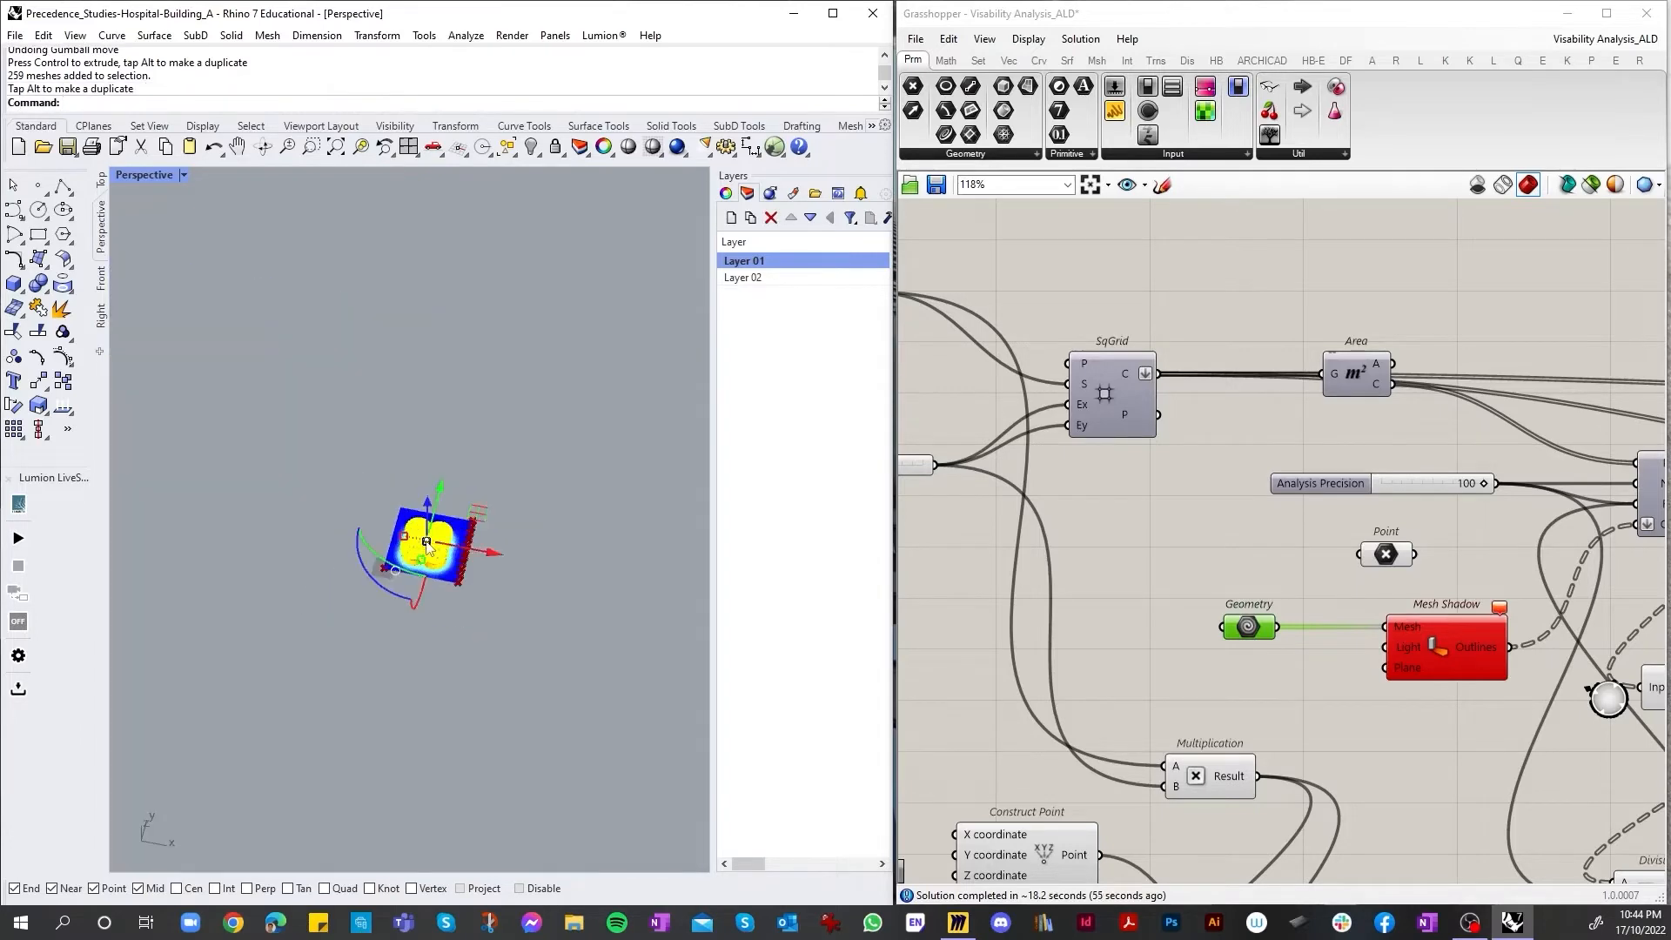
scroll(441, 546, "up", 8)
left_click_drag(422, 513, 440, 593)
scroll(369, 422, "down", 10)
scroll(338, 384, "up", 12)
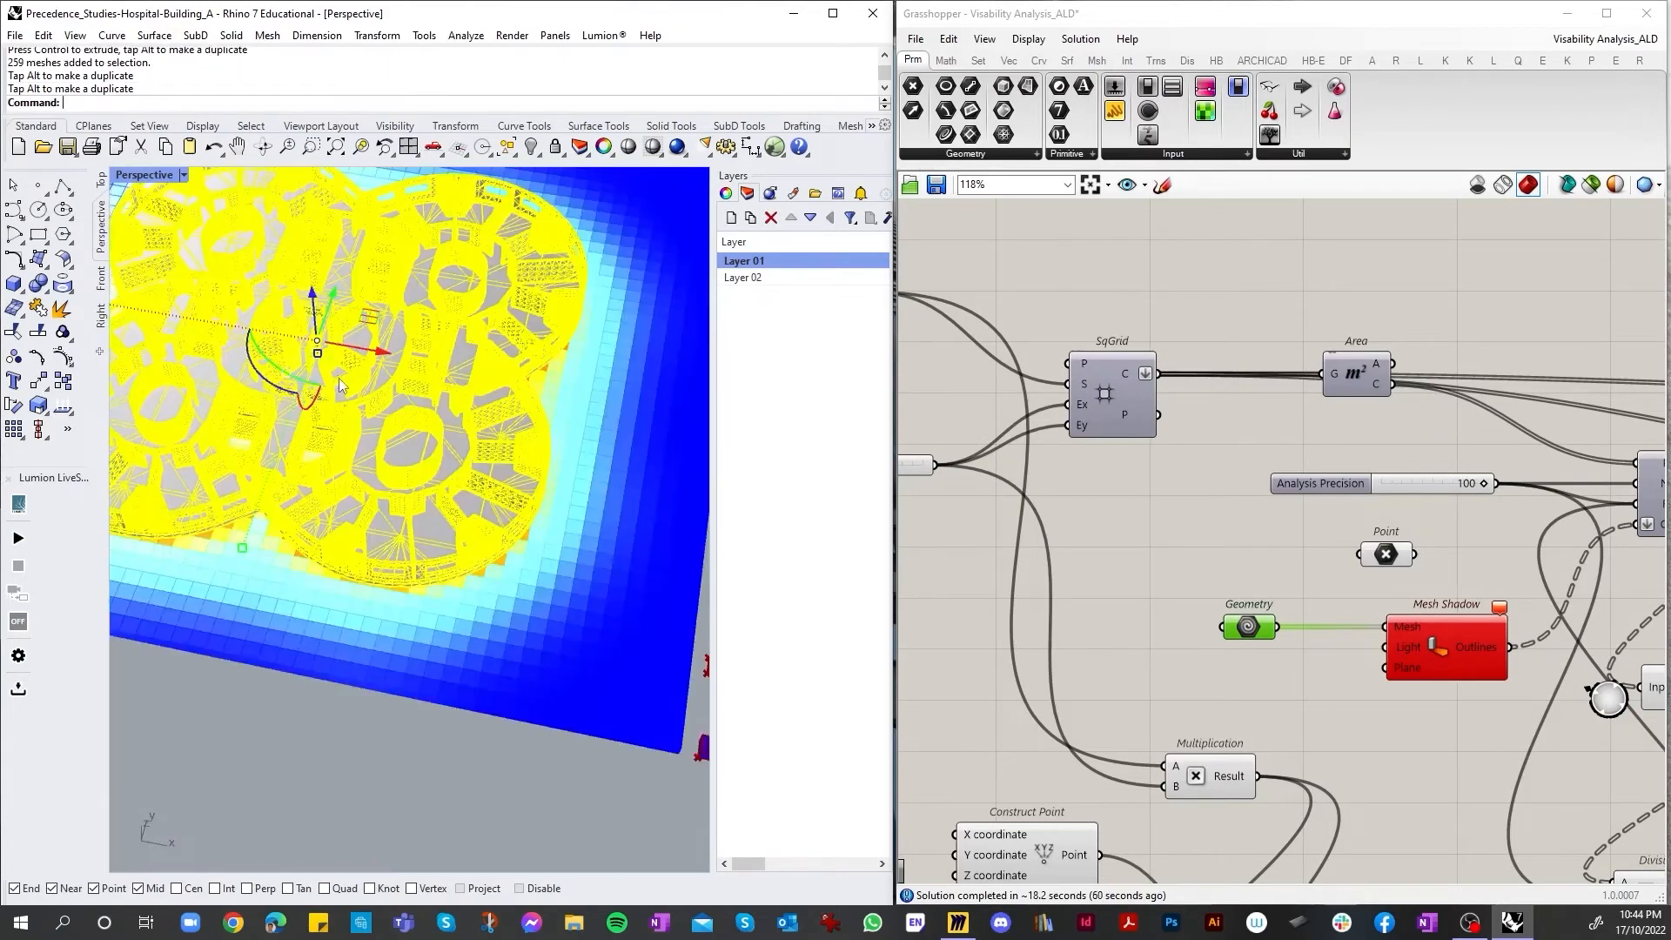
Step: Lower the selected meshes slightly more along the vertical axis until the building intersects the analysis grid
scroll(365, 402, "down", 10)
scroll(397, 423, "up", 8)
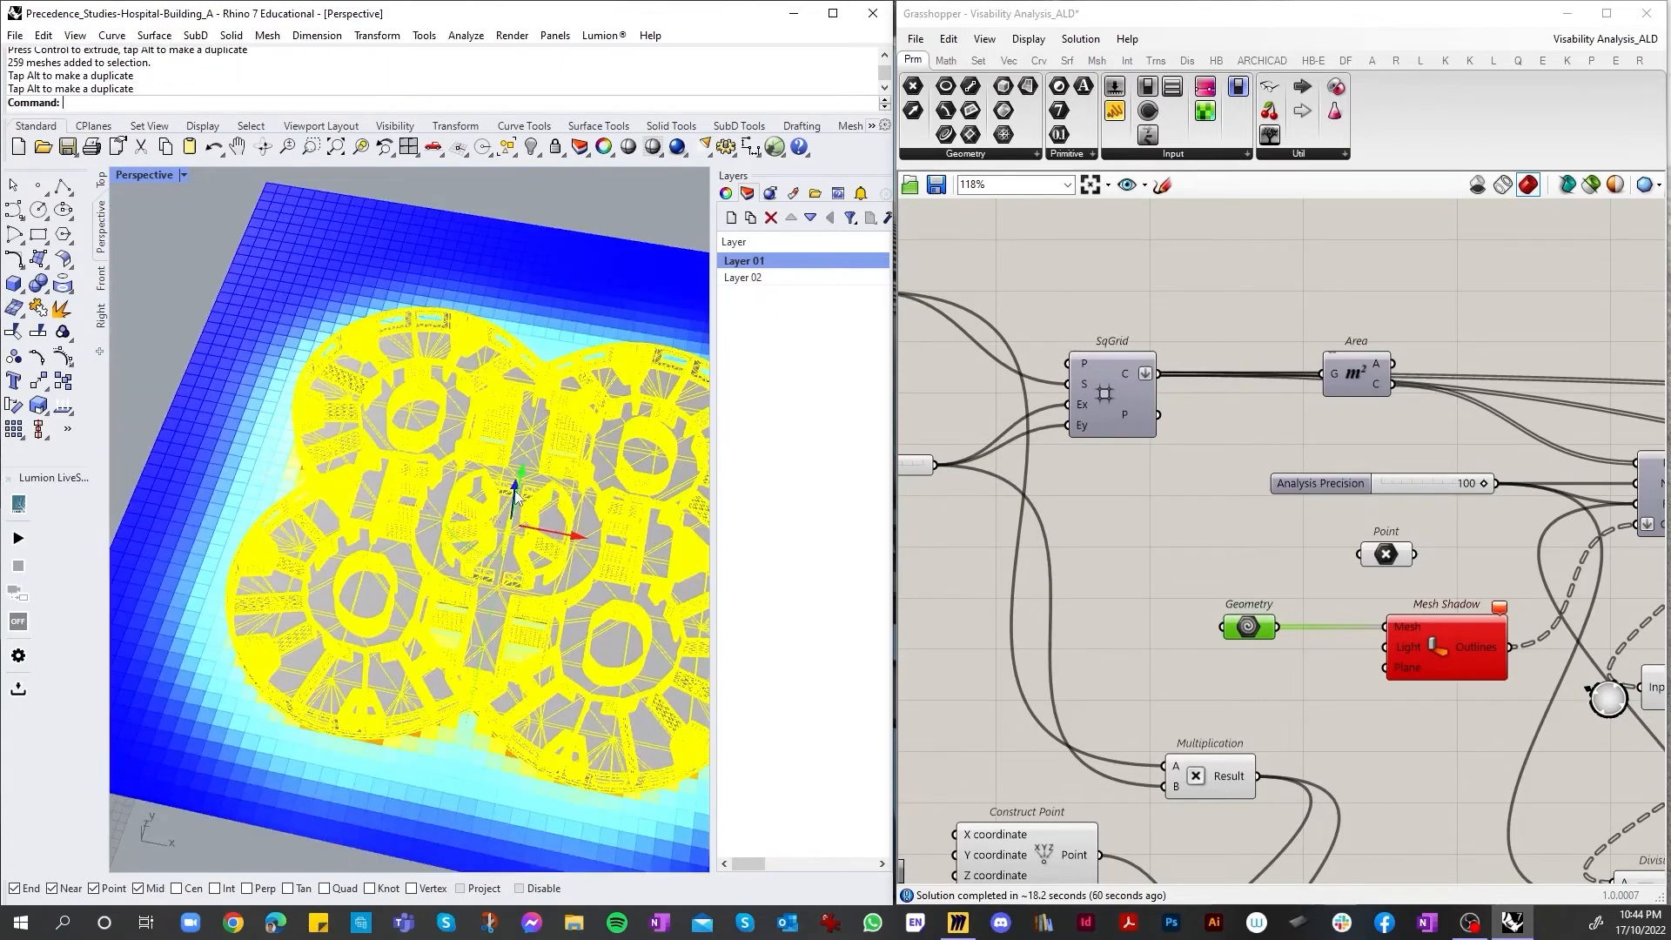
mouse_move(515, 494)
left_mouse_down()
mouse_move(507, 571)
mouse_move(492, 515)
left_mouse_up()
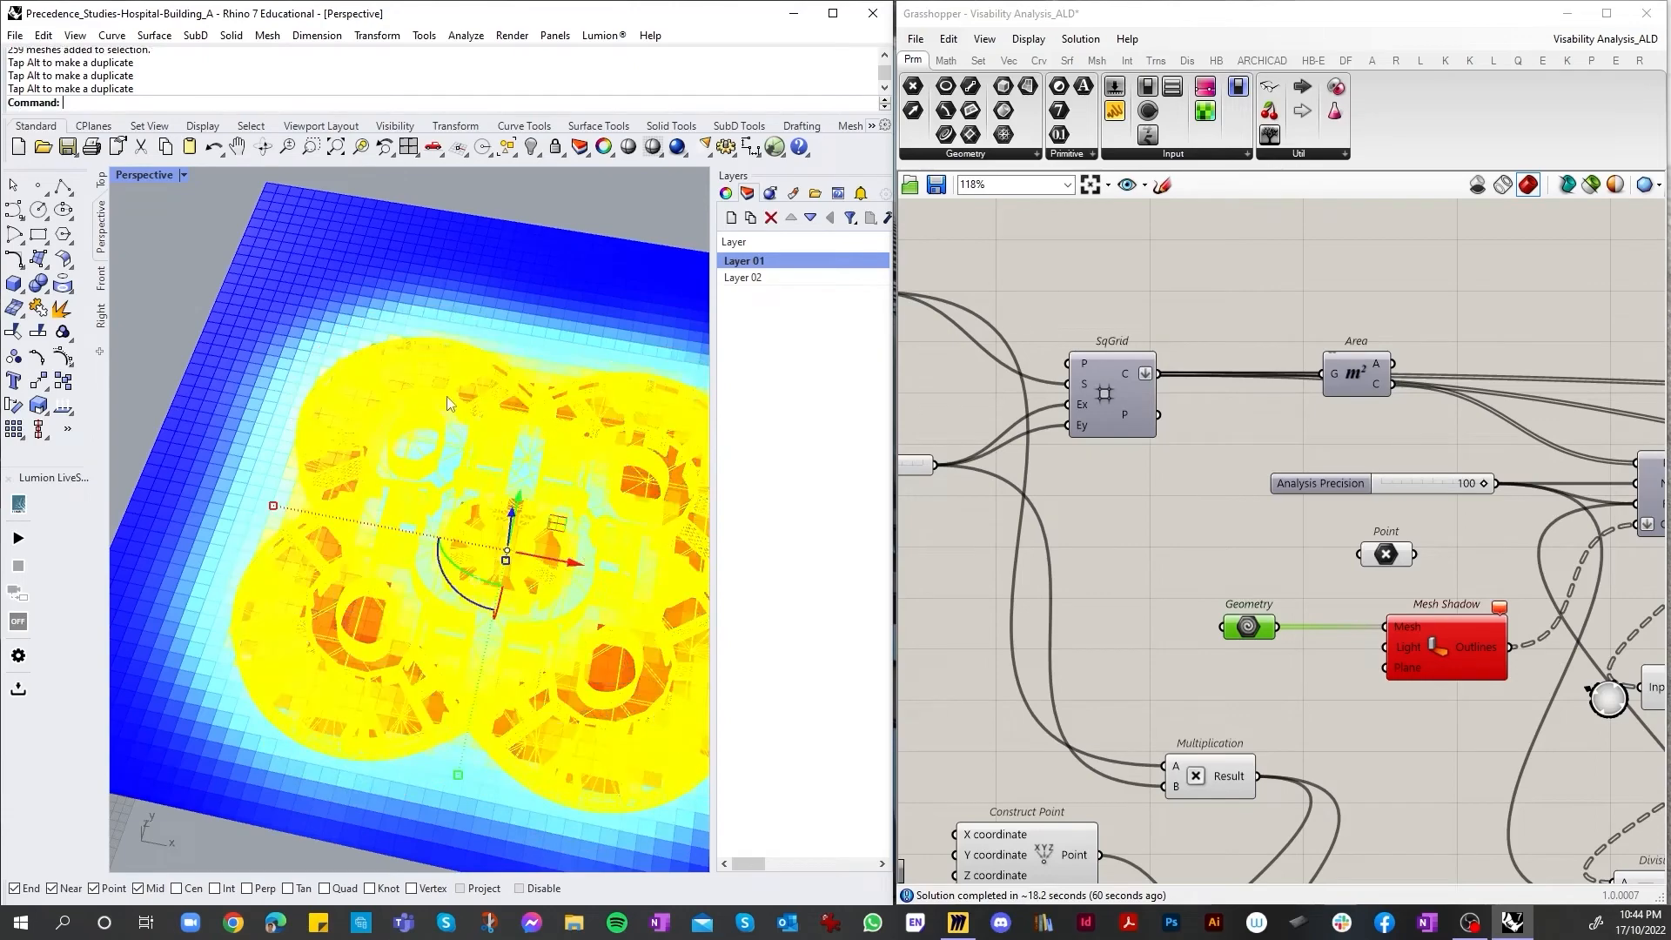
scroll(463, 403, "down", 12)
scroll(469, 405, "up", 15)
scroll(468, 407, "down", 3)
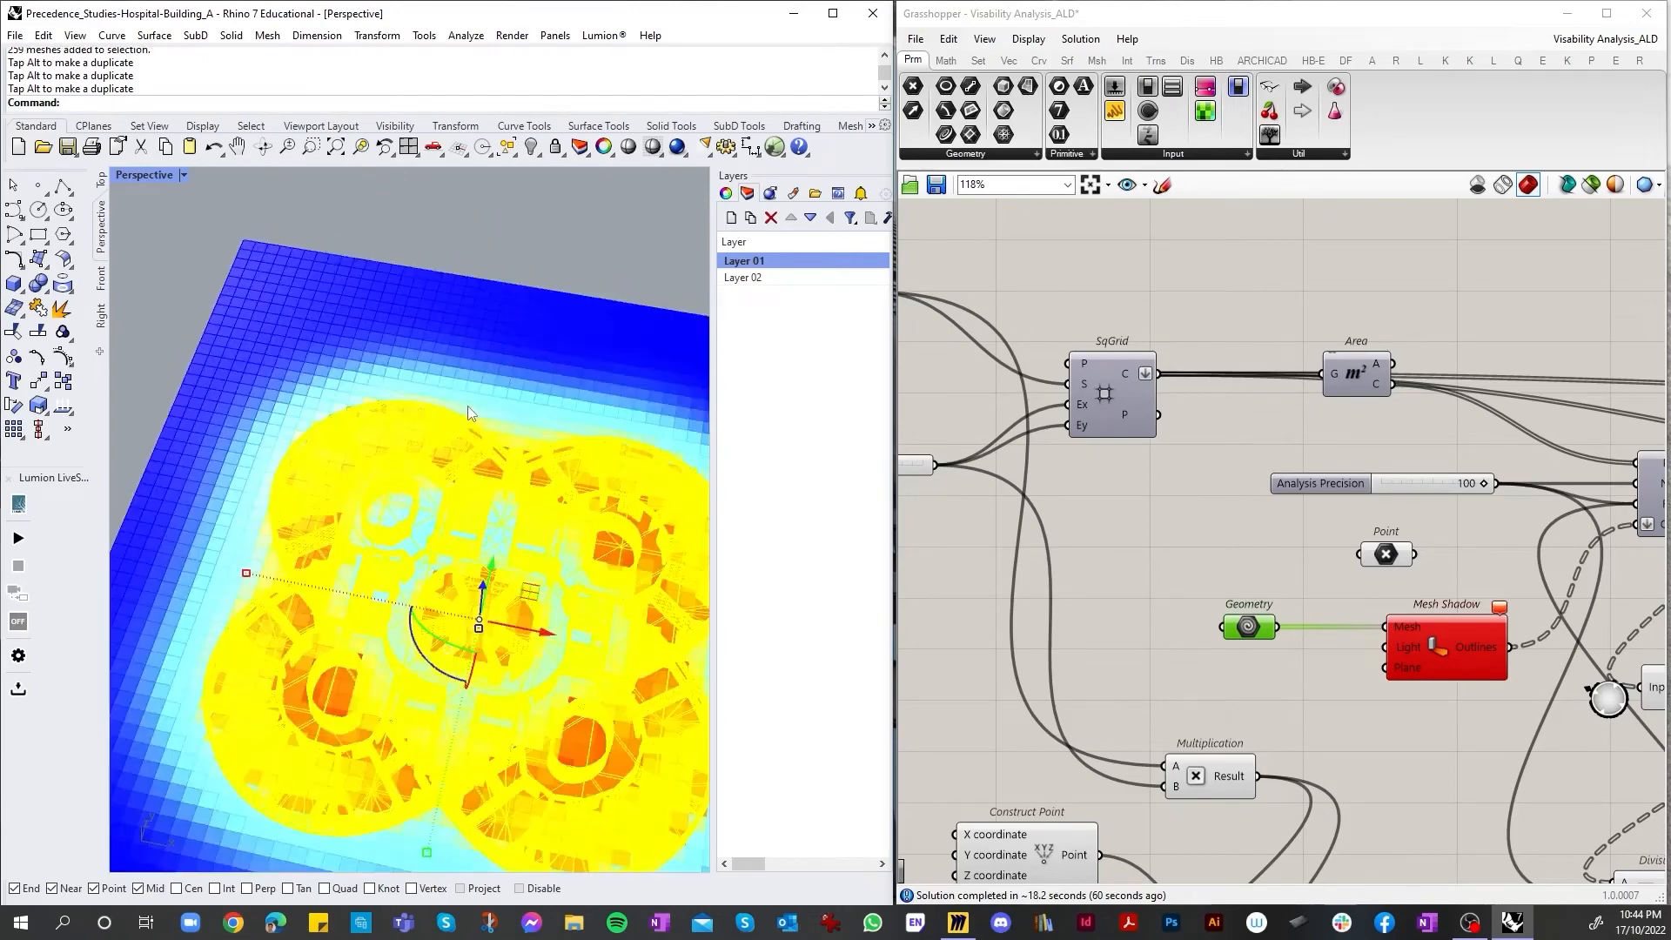
Step: Reselect all objects on Layer 01, raise the building meshes slightly along the vertical axis above the analysis grid, and clear the selection
key("Escape")
scroll(547, 381, "down", 6)
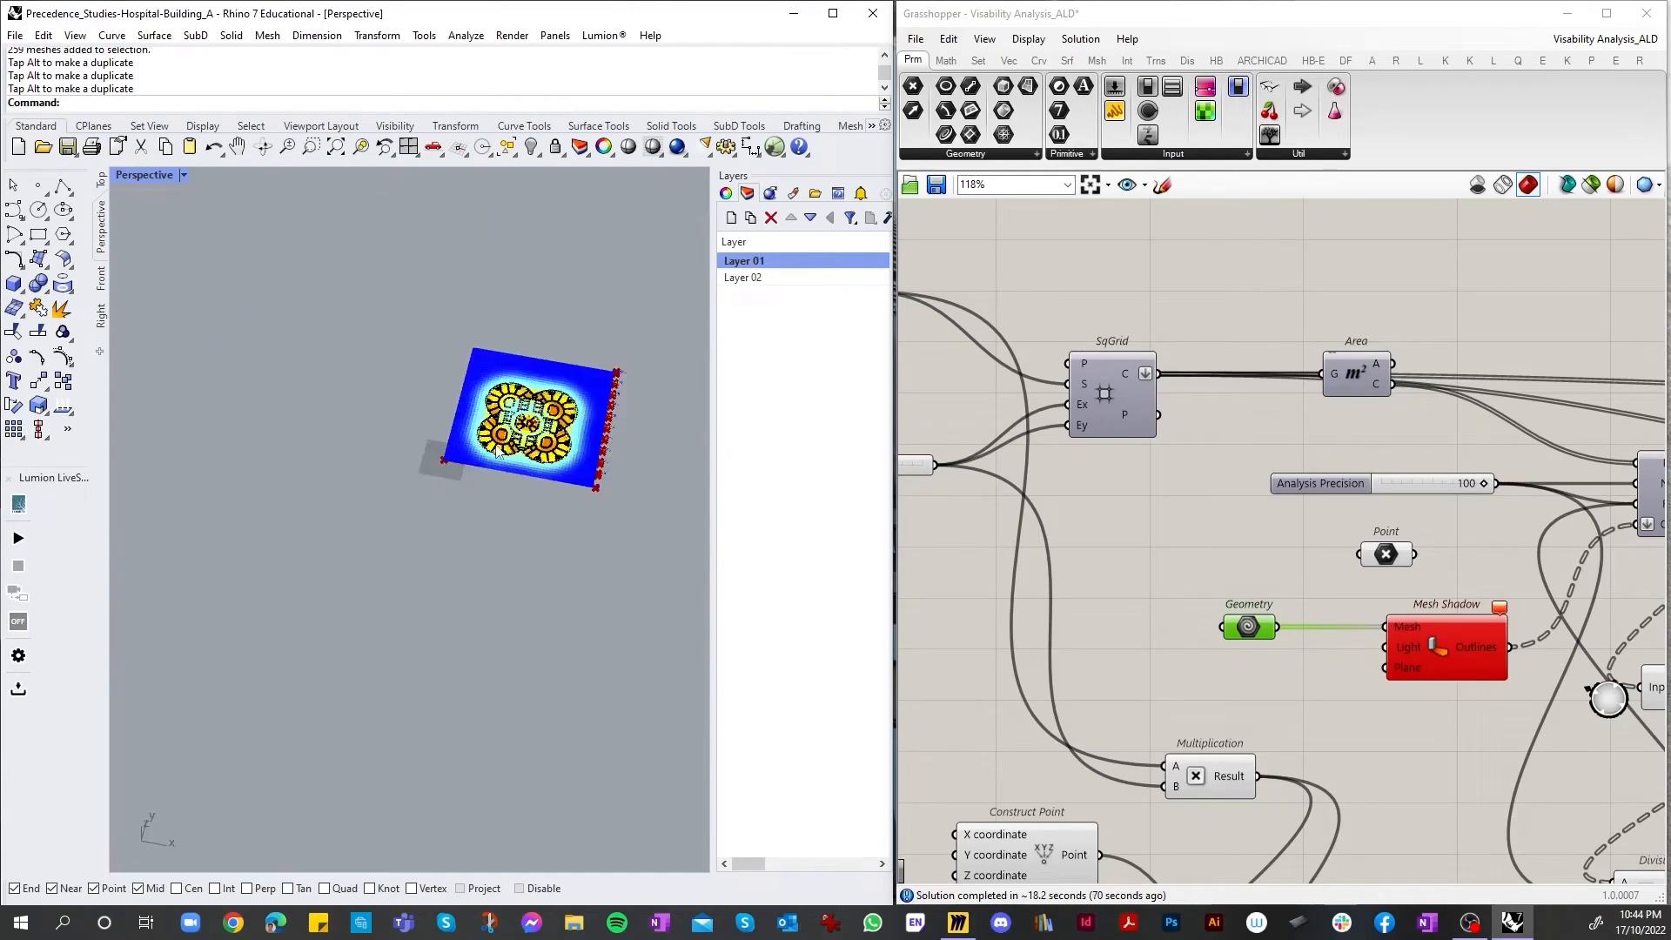
scroll(510, 406, "up", 6)
scroll(516, 425, "down", 5)
scroll(538, 389, "up", 5)
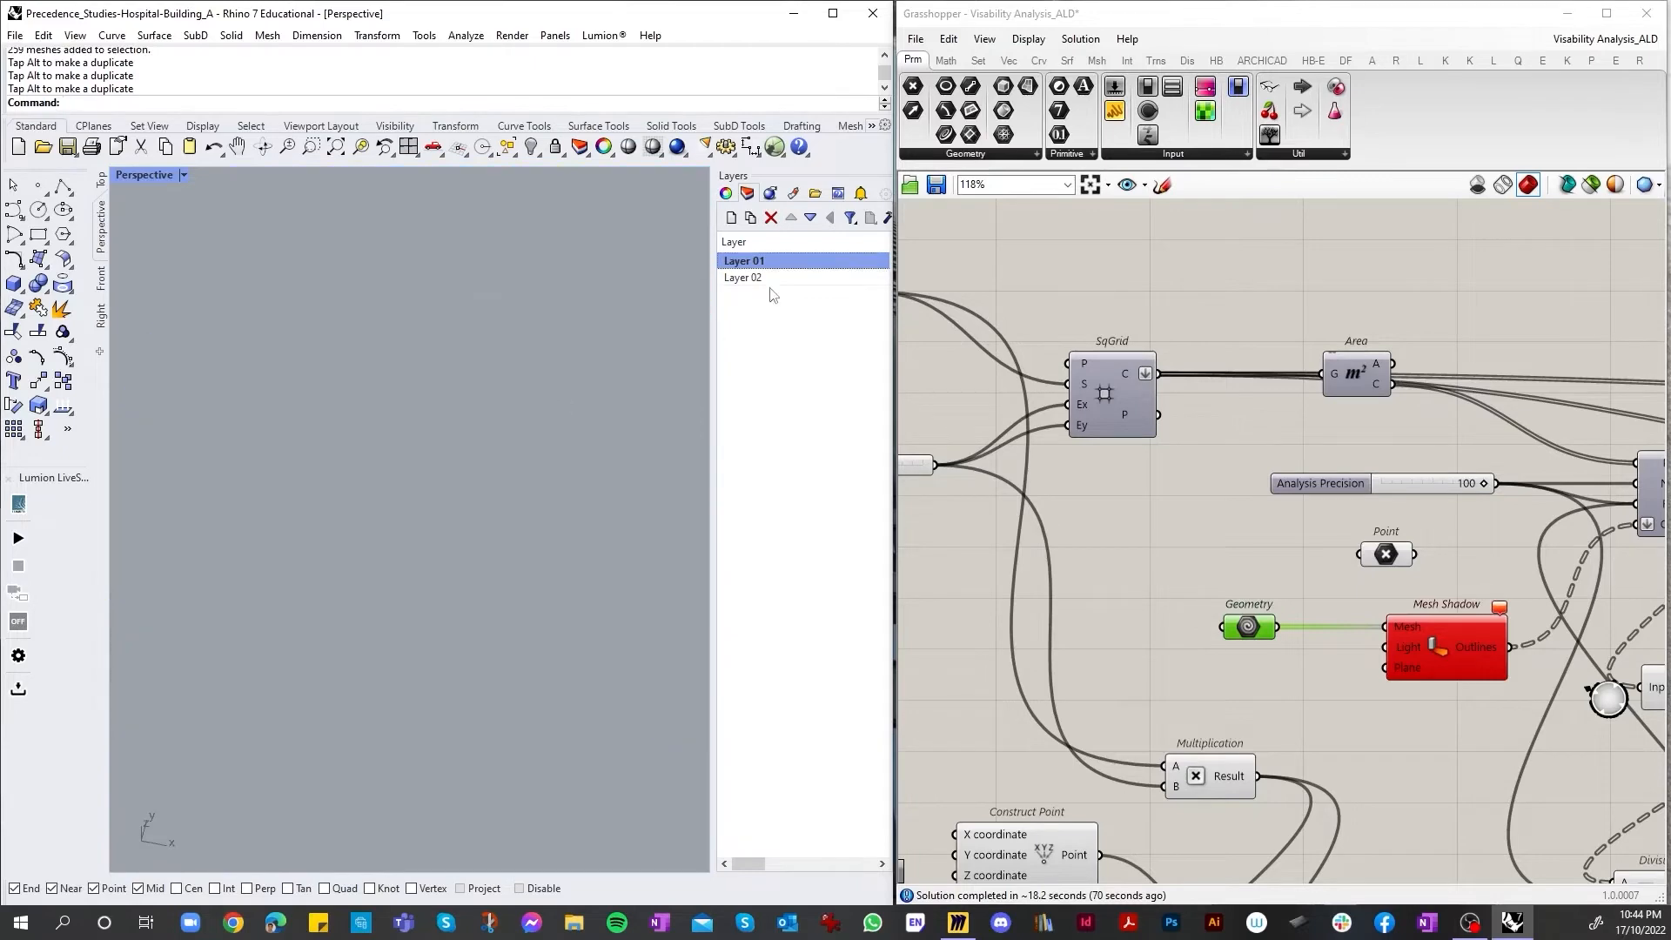
scroll(773, 291, "right", 2)
scroll(571, 331, "down", 5)
scroll(602, 249, "up", 5)
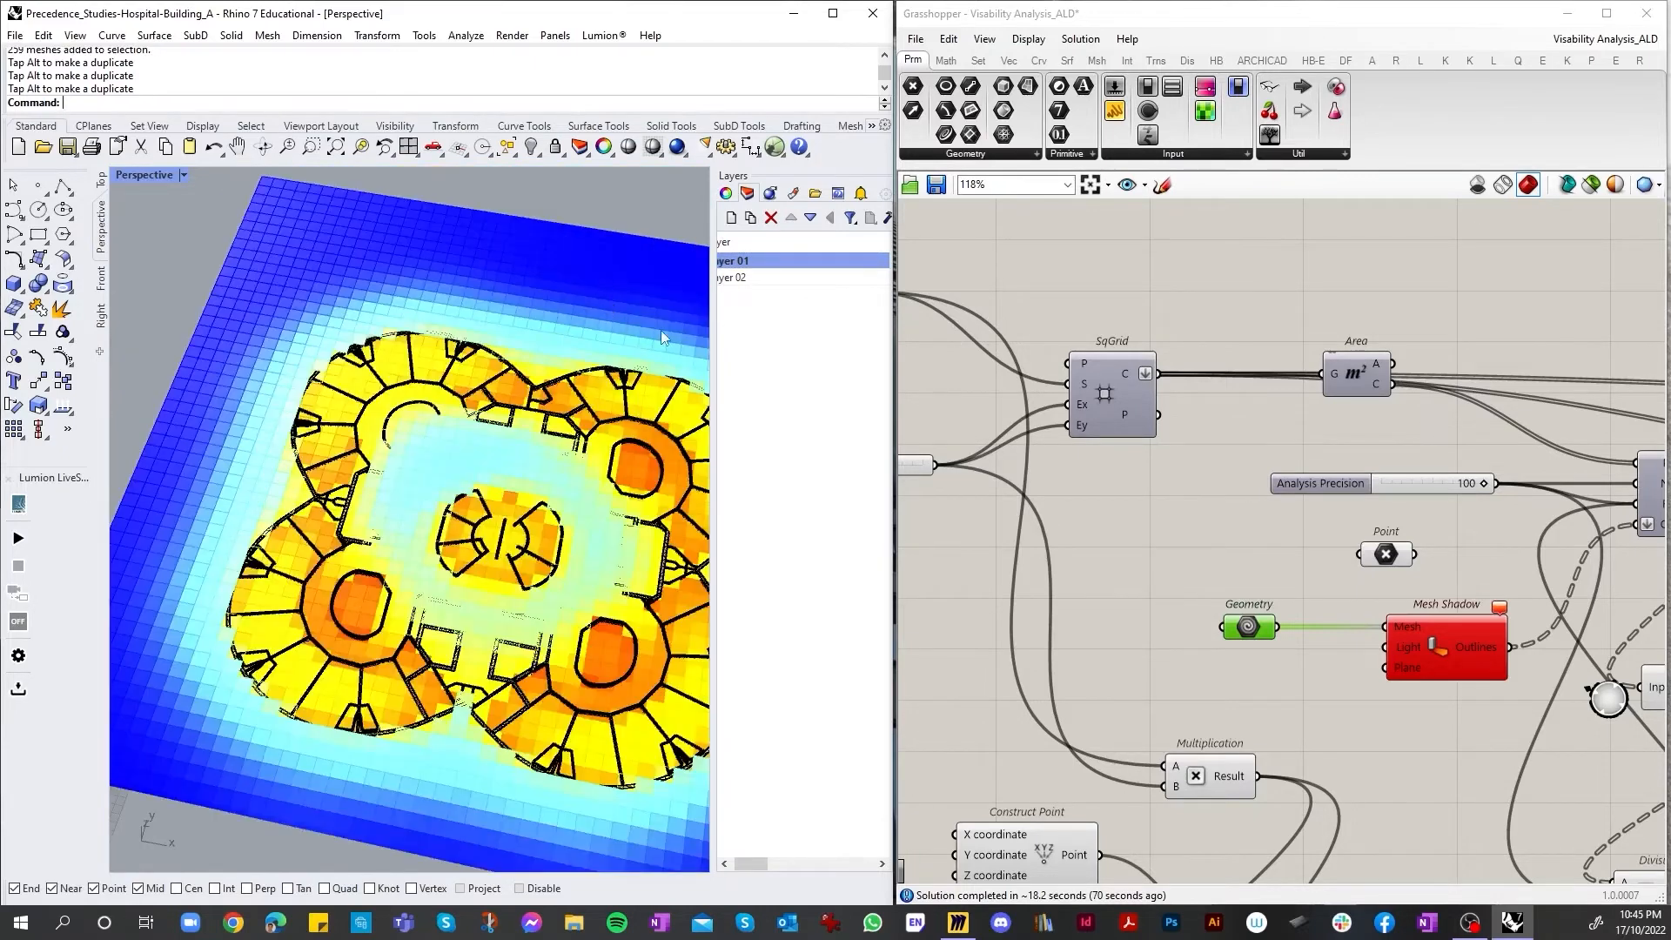
right_click(764, 261)
left_click(824, 525)
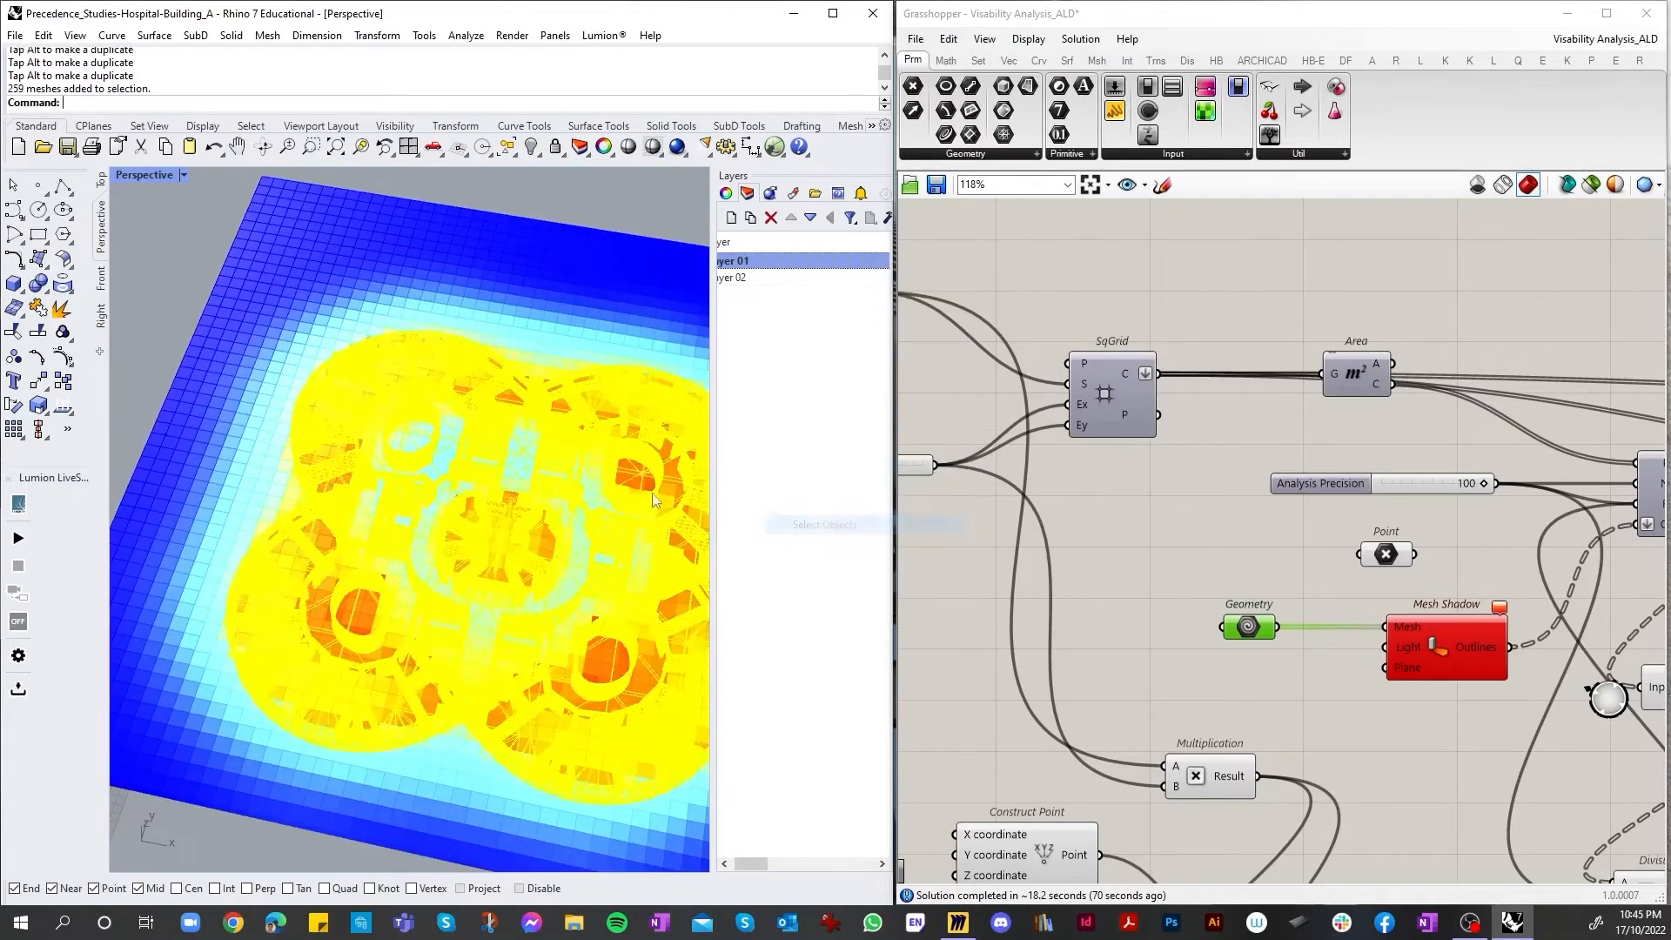
mouse_move(506, 516)
left_mouse_down()
mouse_move(502, 466)
mouse_move(509, 497)
left_mouse_up()
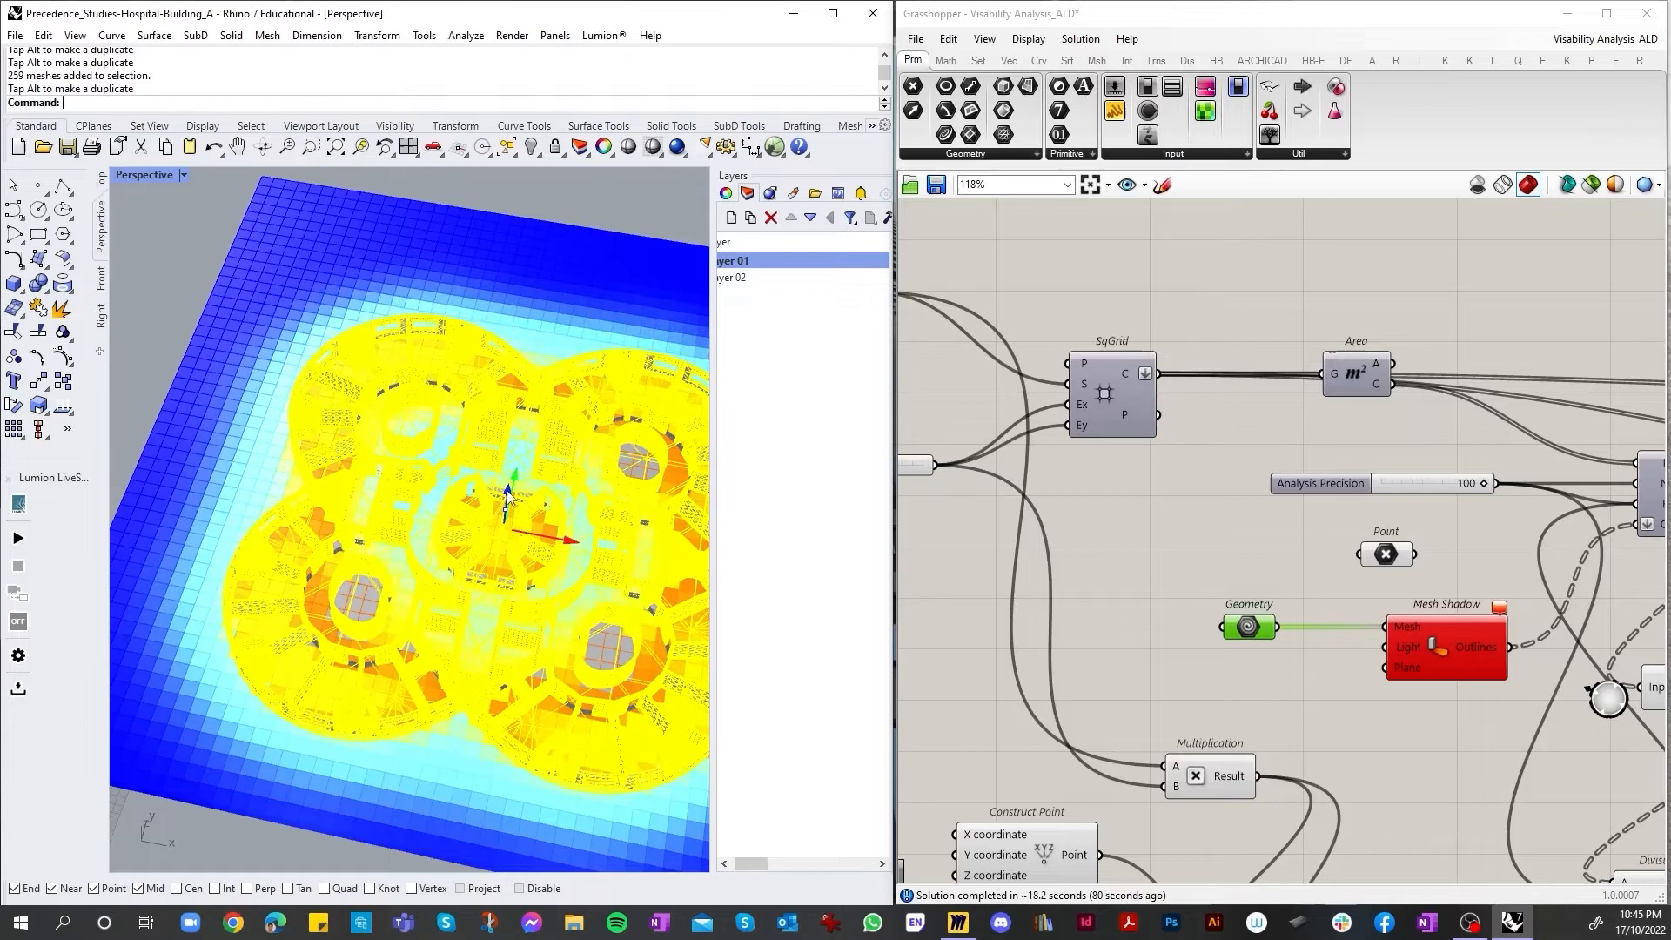
left_click(584, 207)
Step: Set one point for the Grasshopper Point parameter, placing it inside the building's central block
scroll(447, 273, "down", 15)
scroll(524, 324, "up", 15)
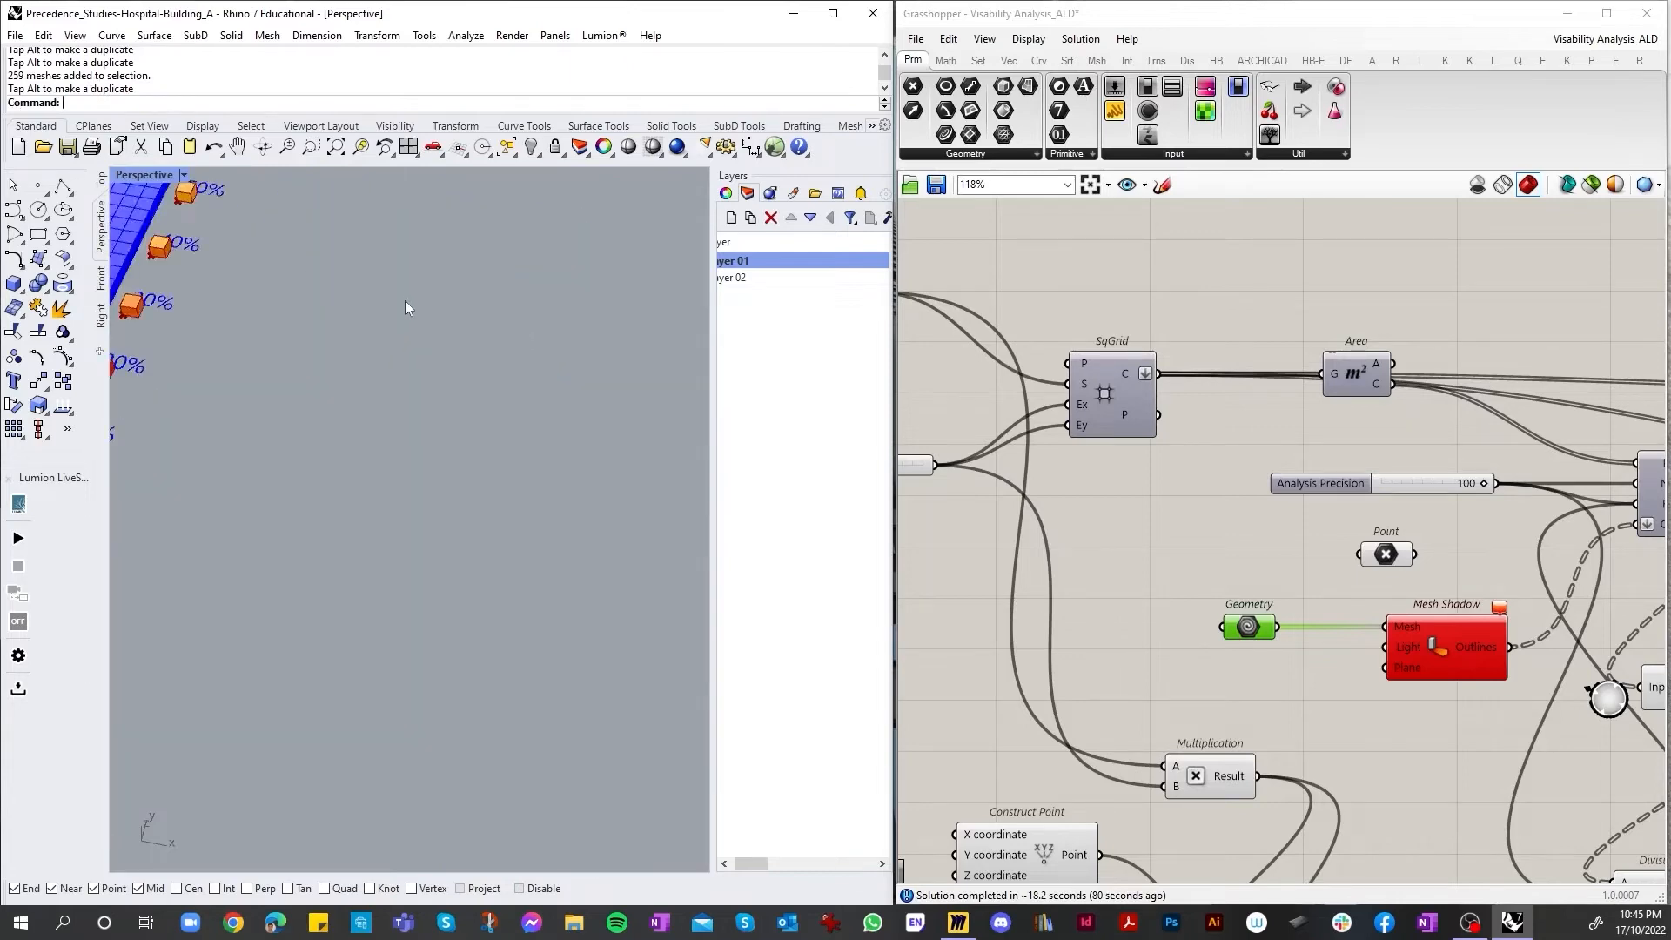
scroll(408, 305, "down", 5)
scroll(397, 274, "up", 8)
scroll(430, 334, "down", 5)
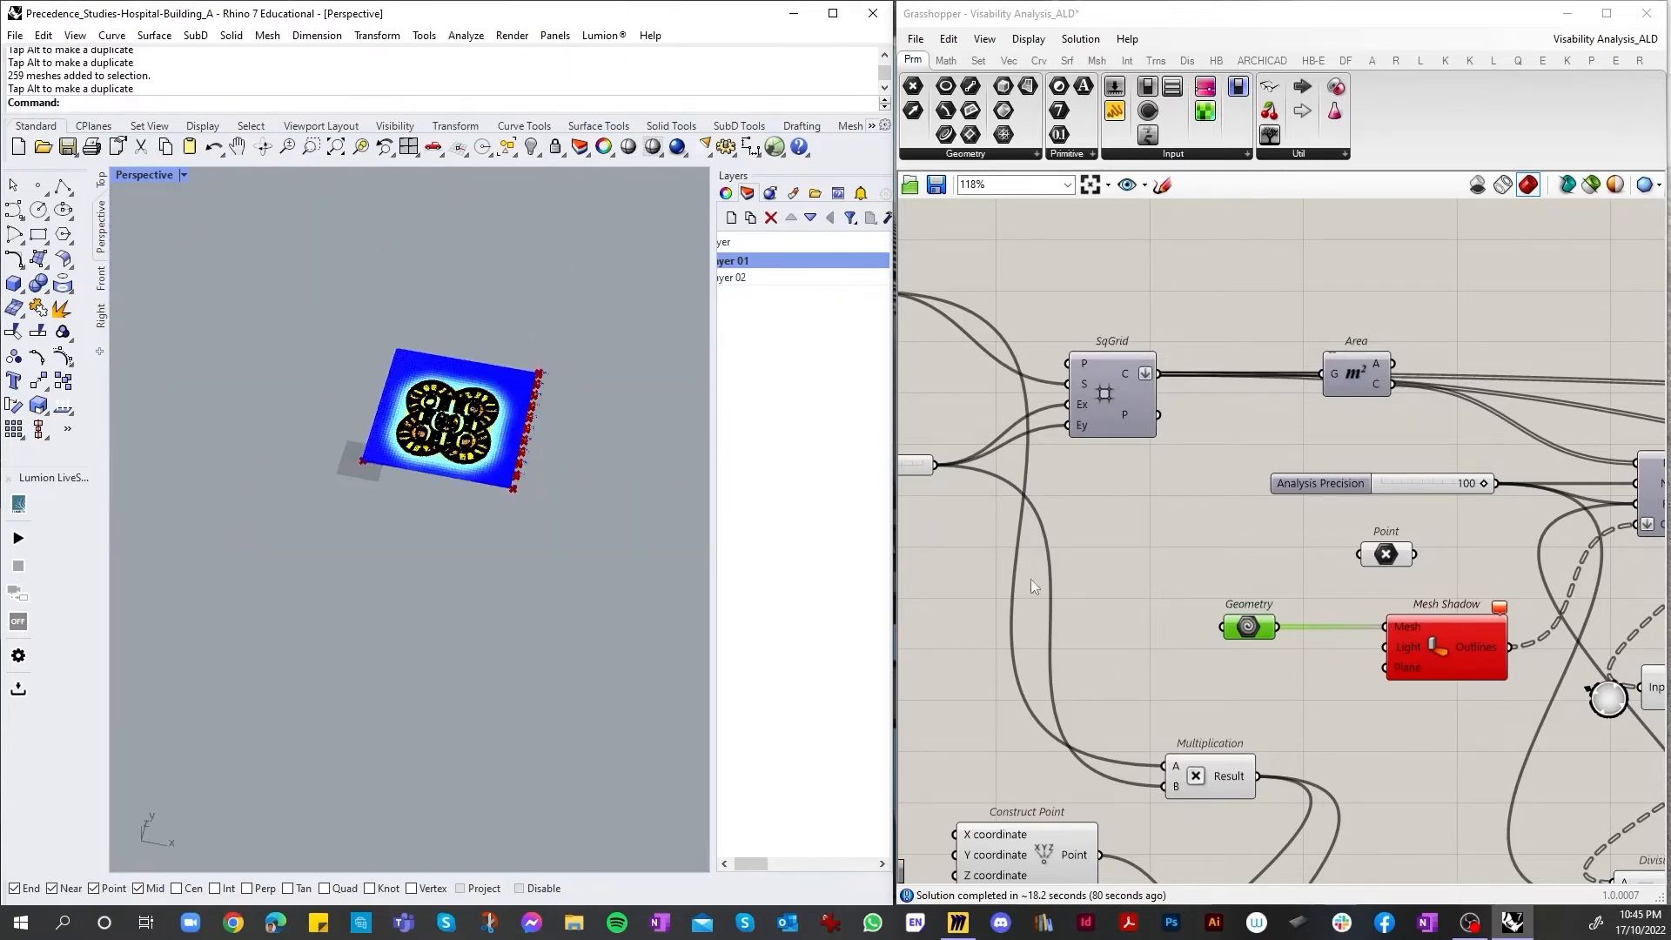
scroll(469, 423, "up", 10)
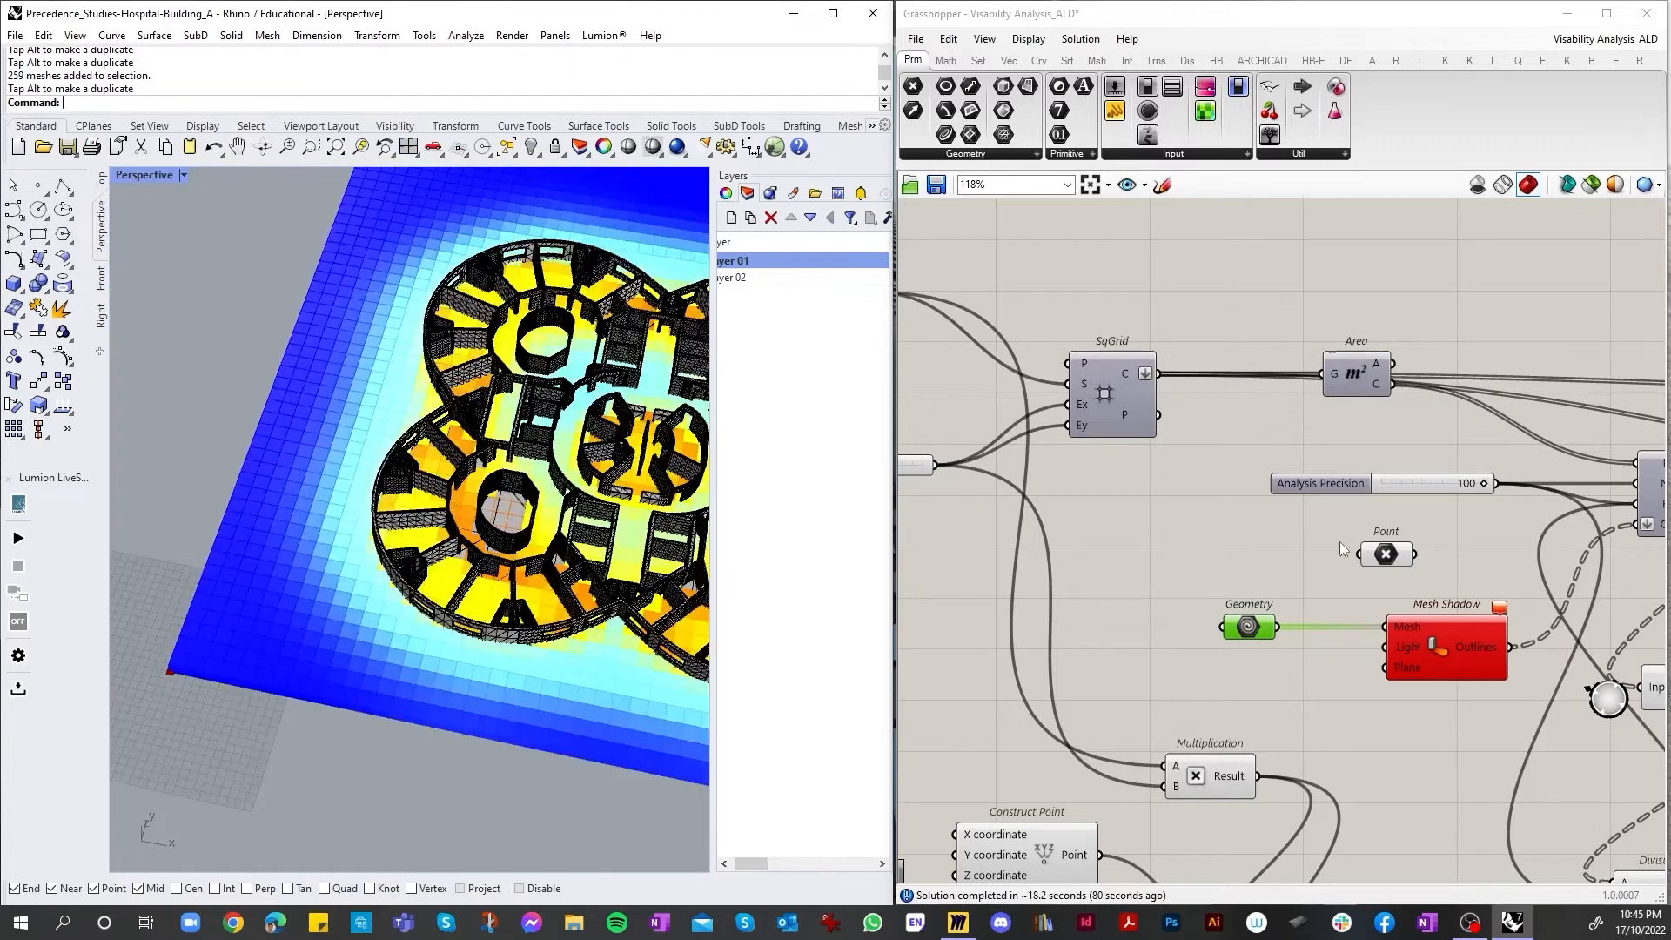
left_click(1386, 554)
right_click(1390, 554)
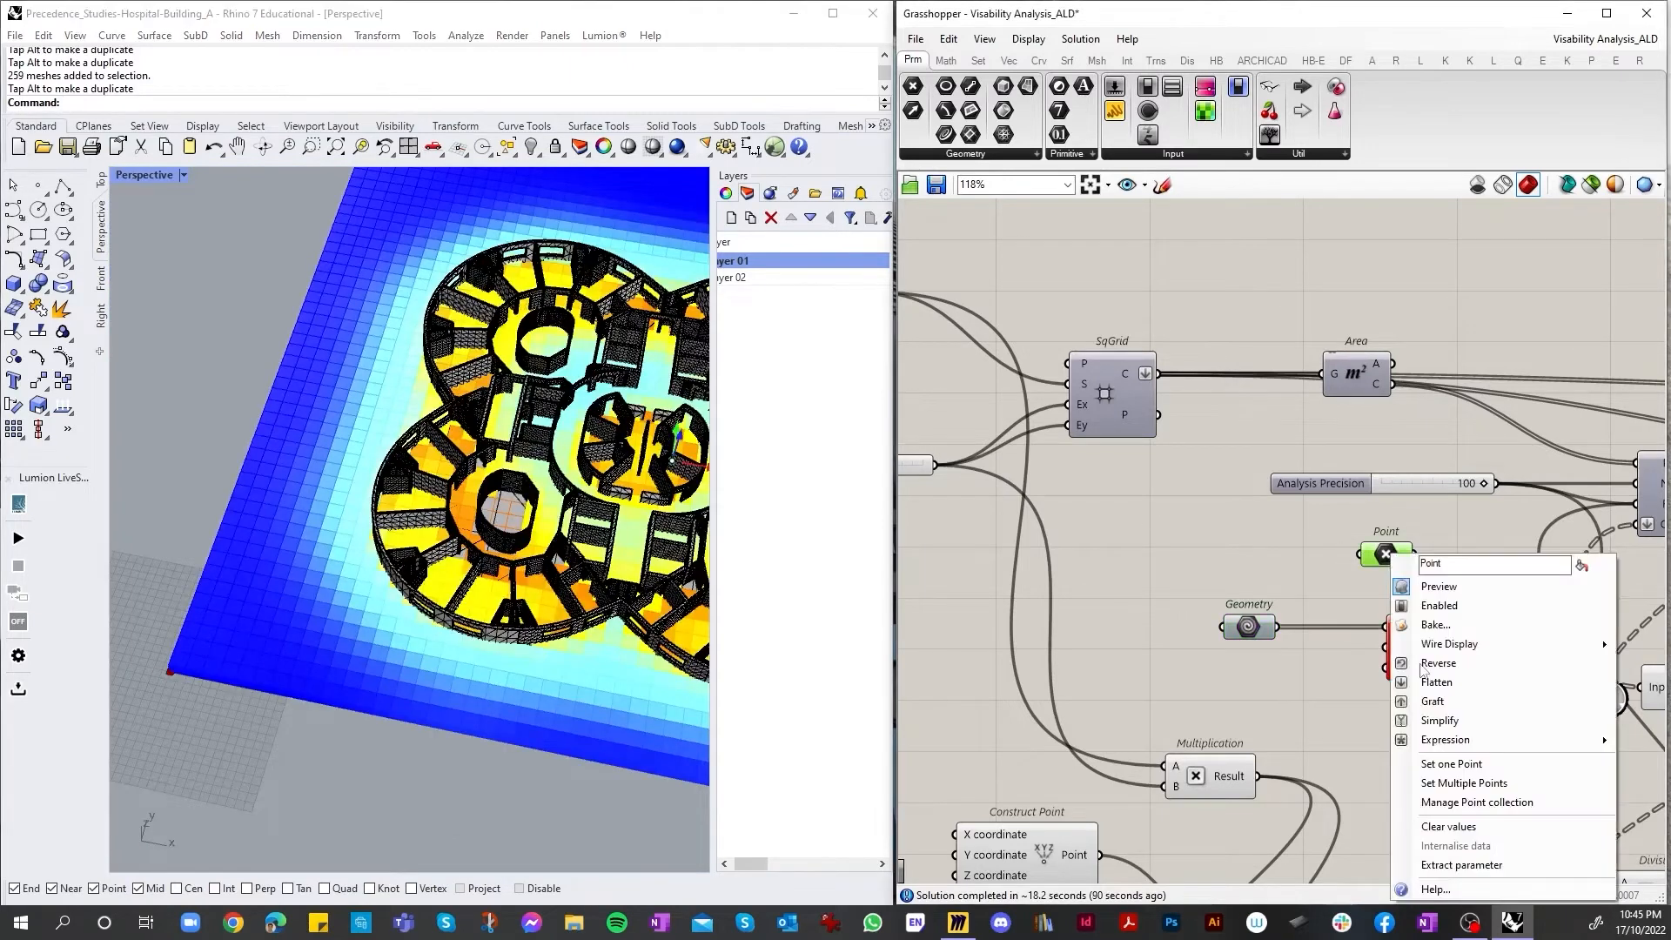
left_click(1449, 763)
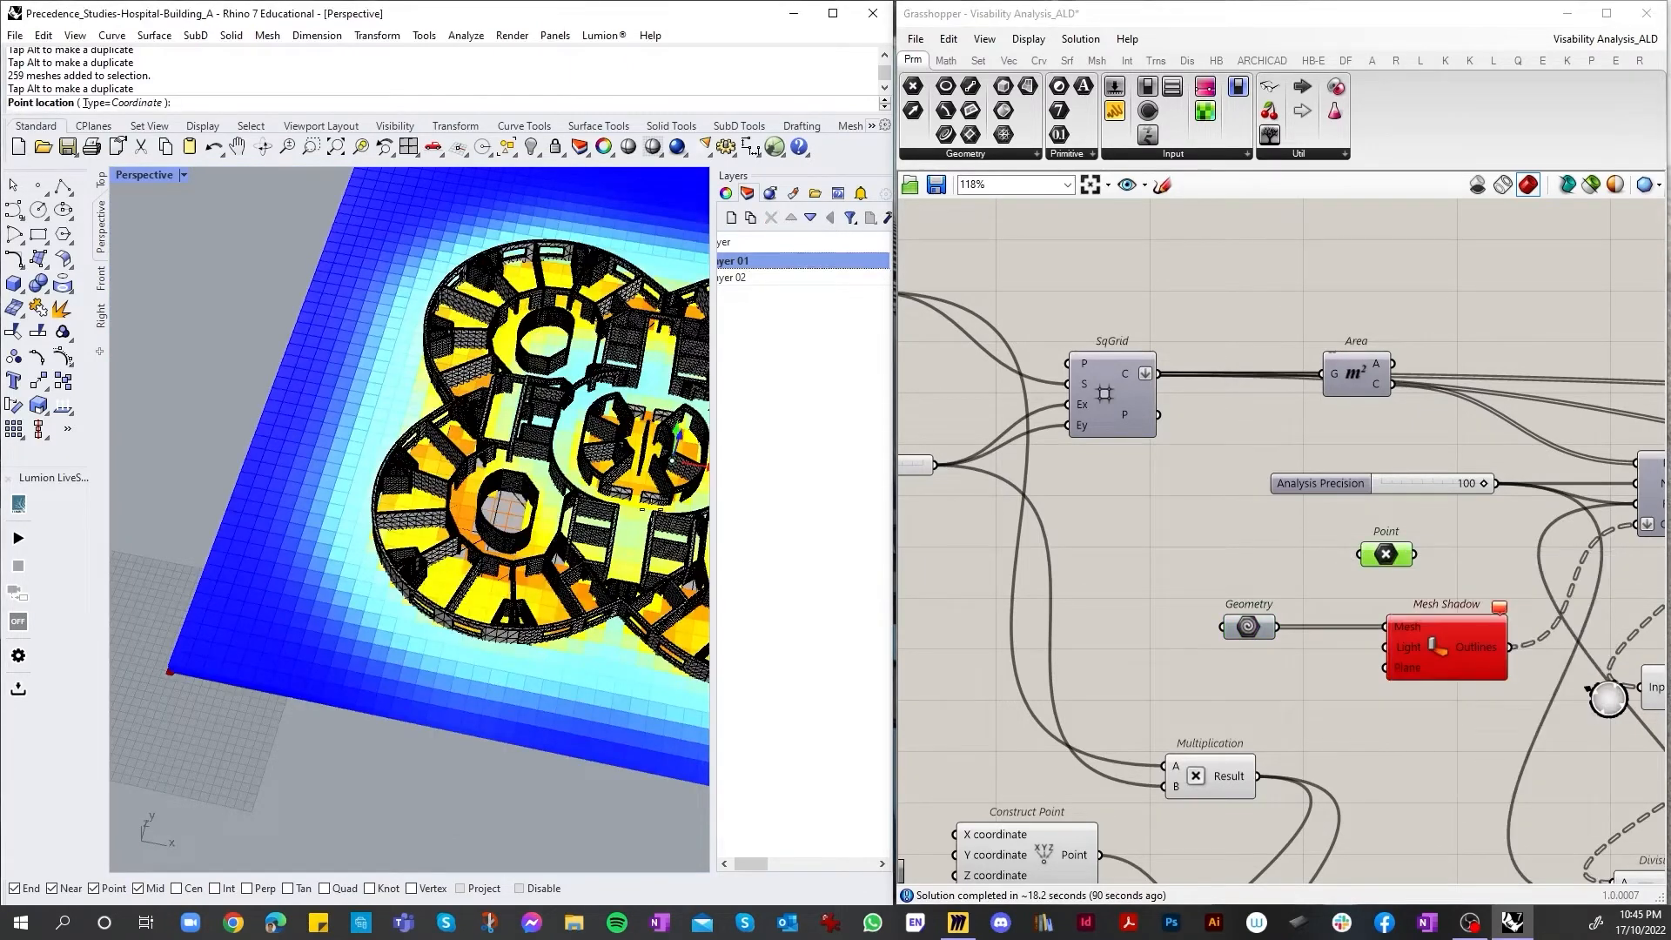
left_click(640, 446)
scroll(588, 470, "down", 5)
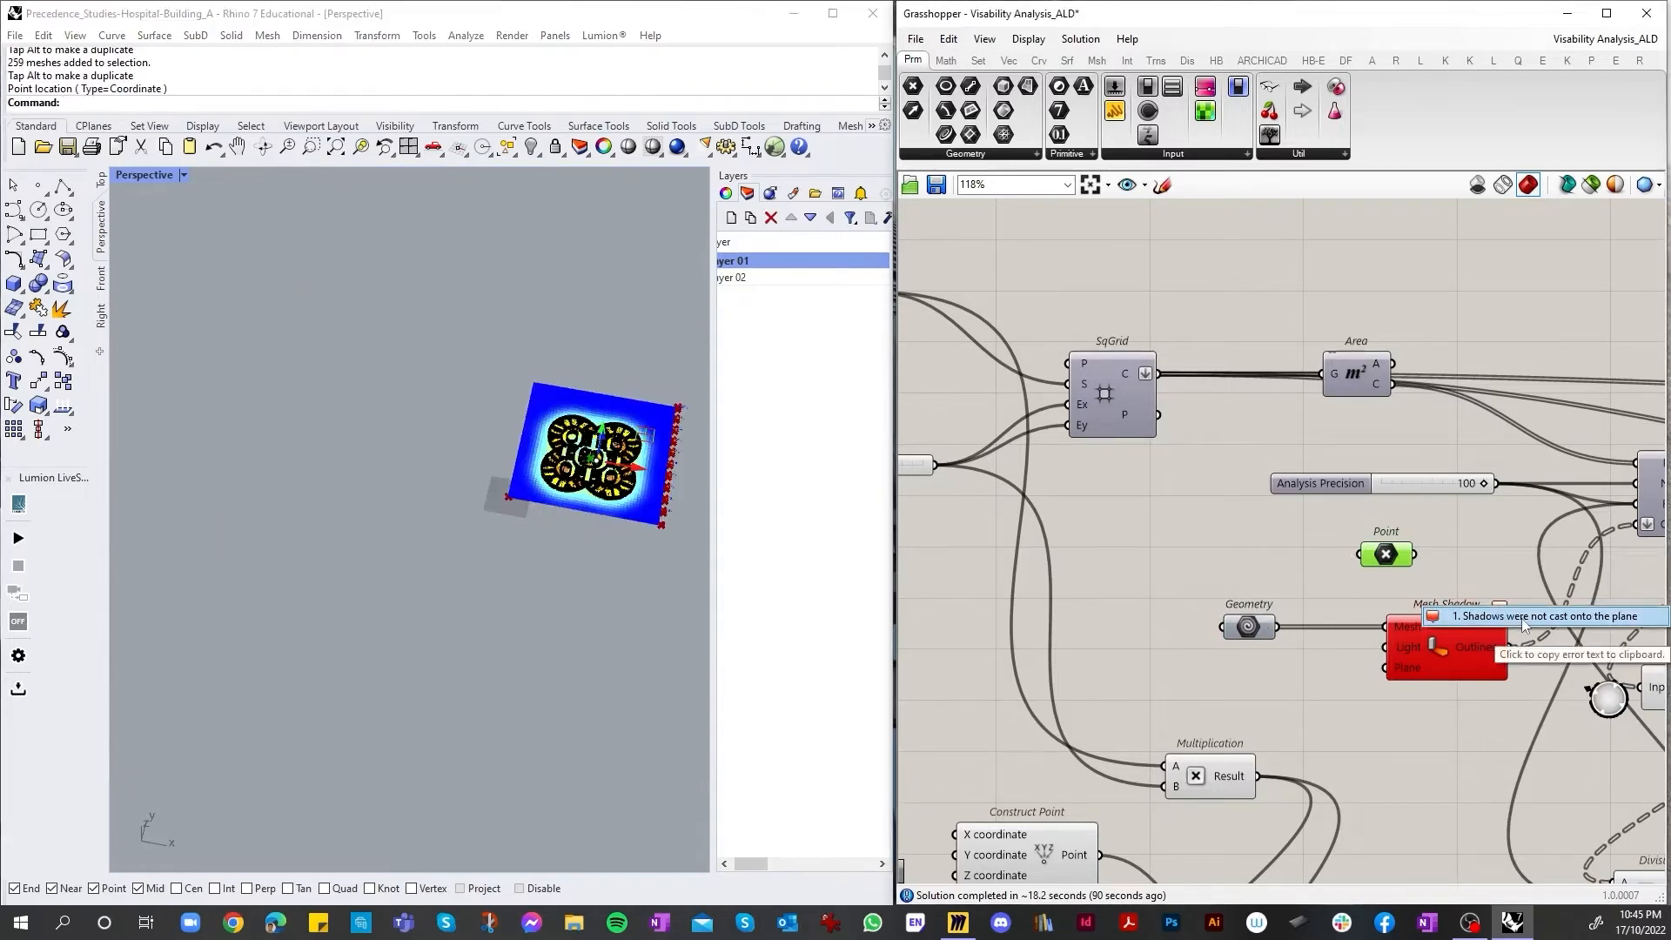
scroll(581, 416, "up", 8)
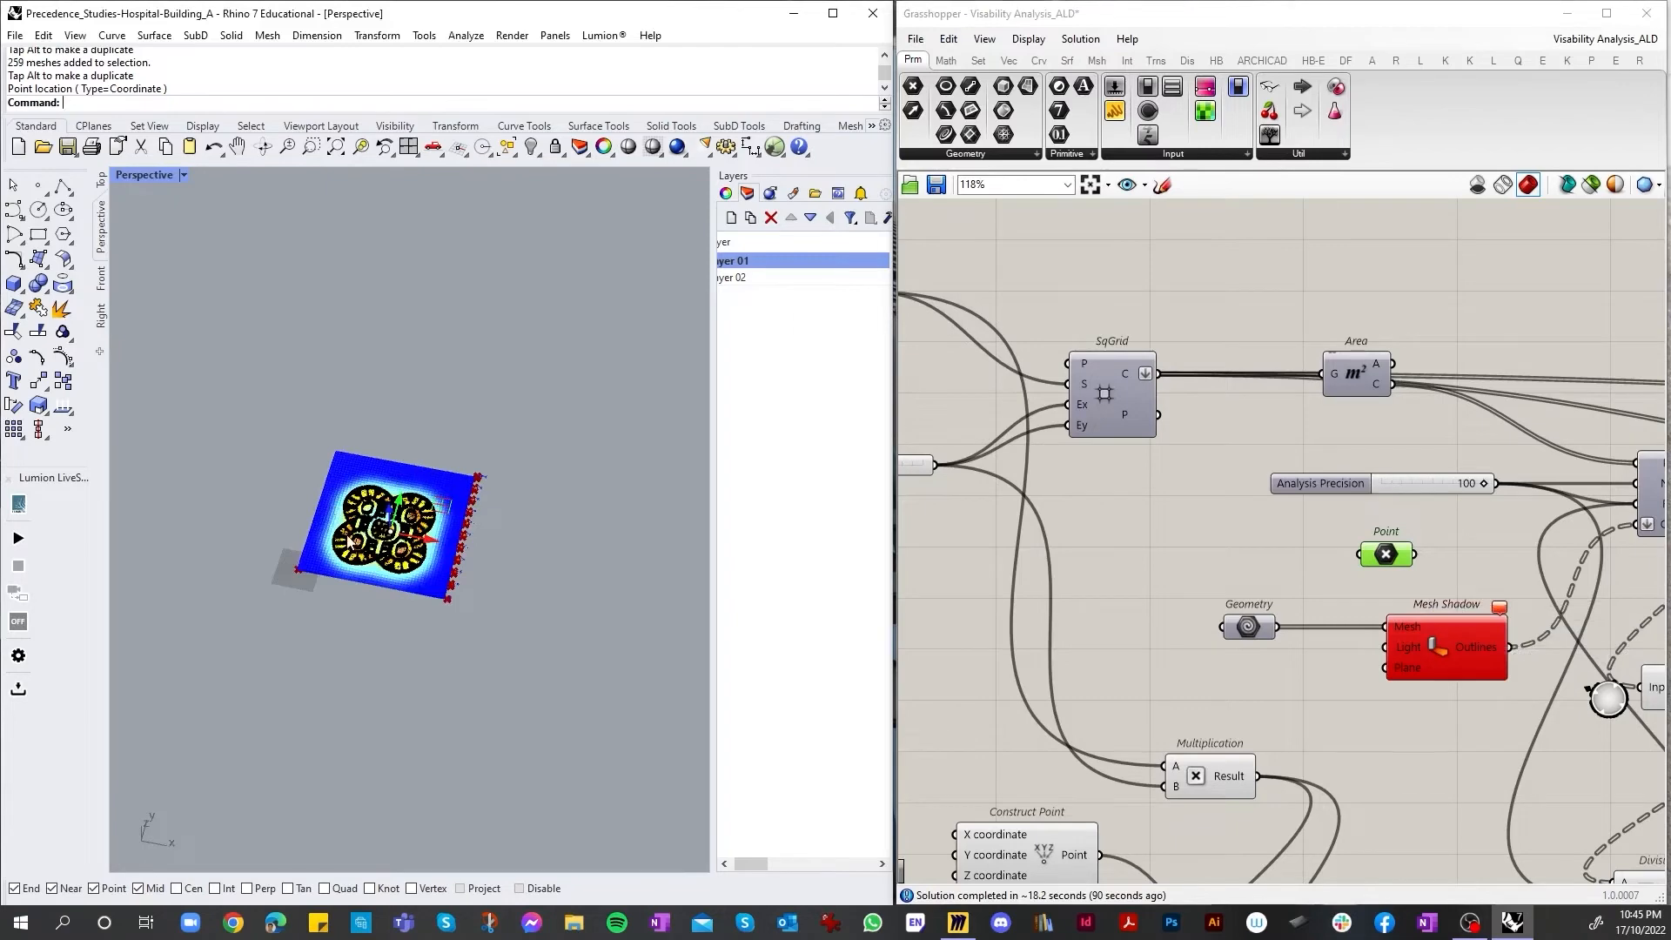
scroll(379, 544, "up", 10)
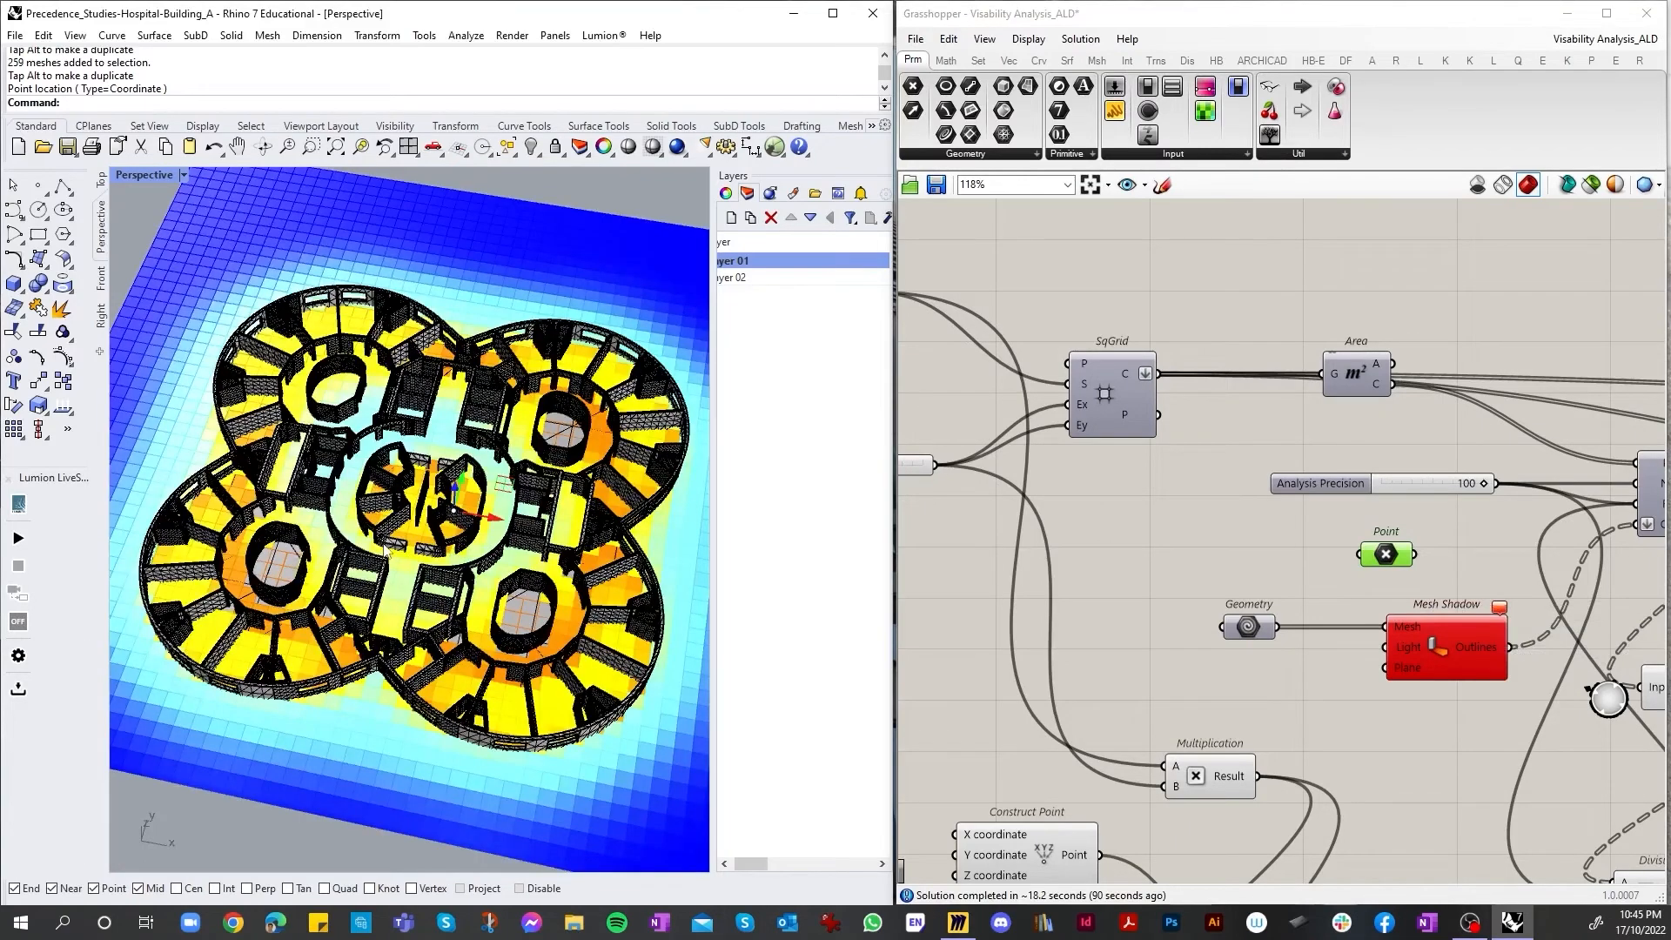
left_click(1448, 651)
left_click(1243, 629)
right_click(1240, 630)
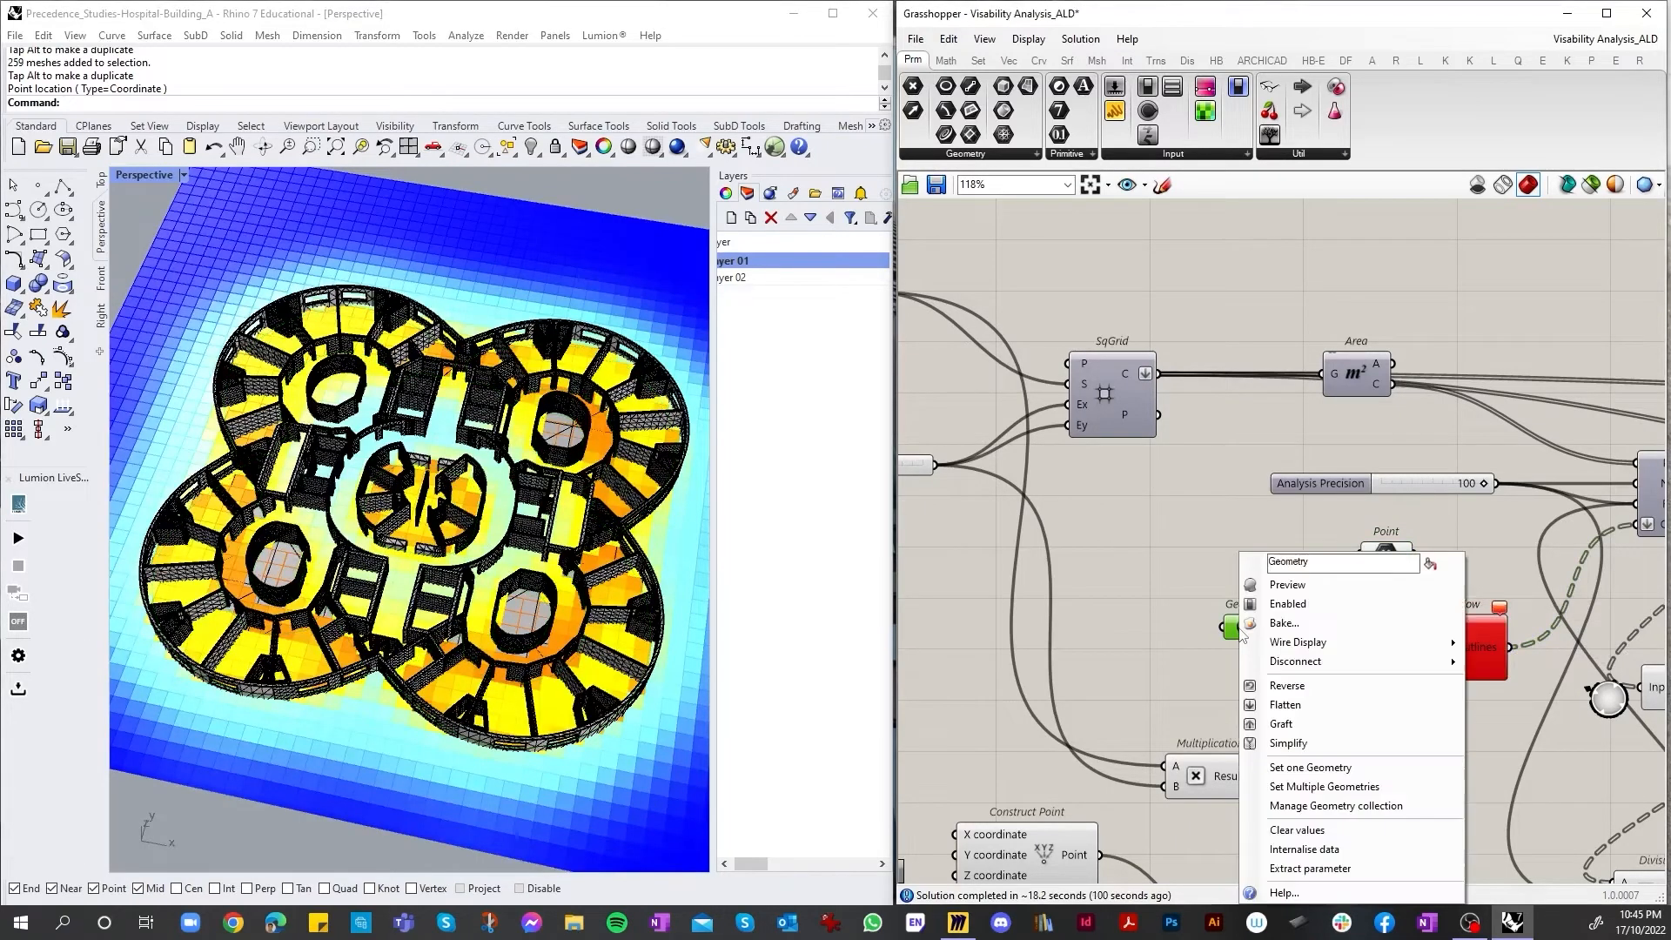
left_click(842, 451)
Step: Select the roofed building volumes on Layer 02 and move them straight down along the vertical axis to the analysis grid
scroll(819, 311, "left", 1)
left_click(819, 311)
scroll(819, 311, "right", 2)
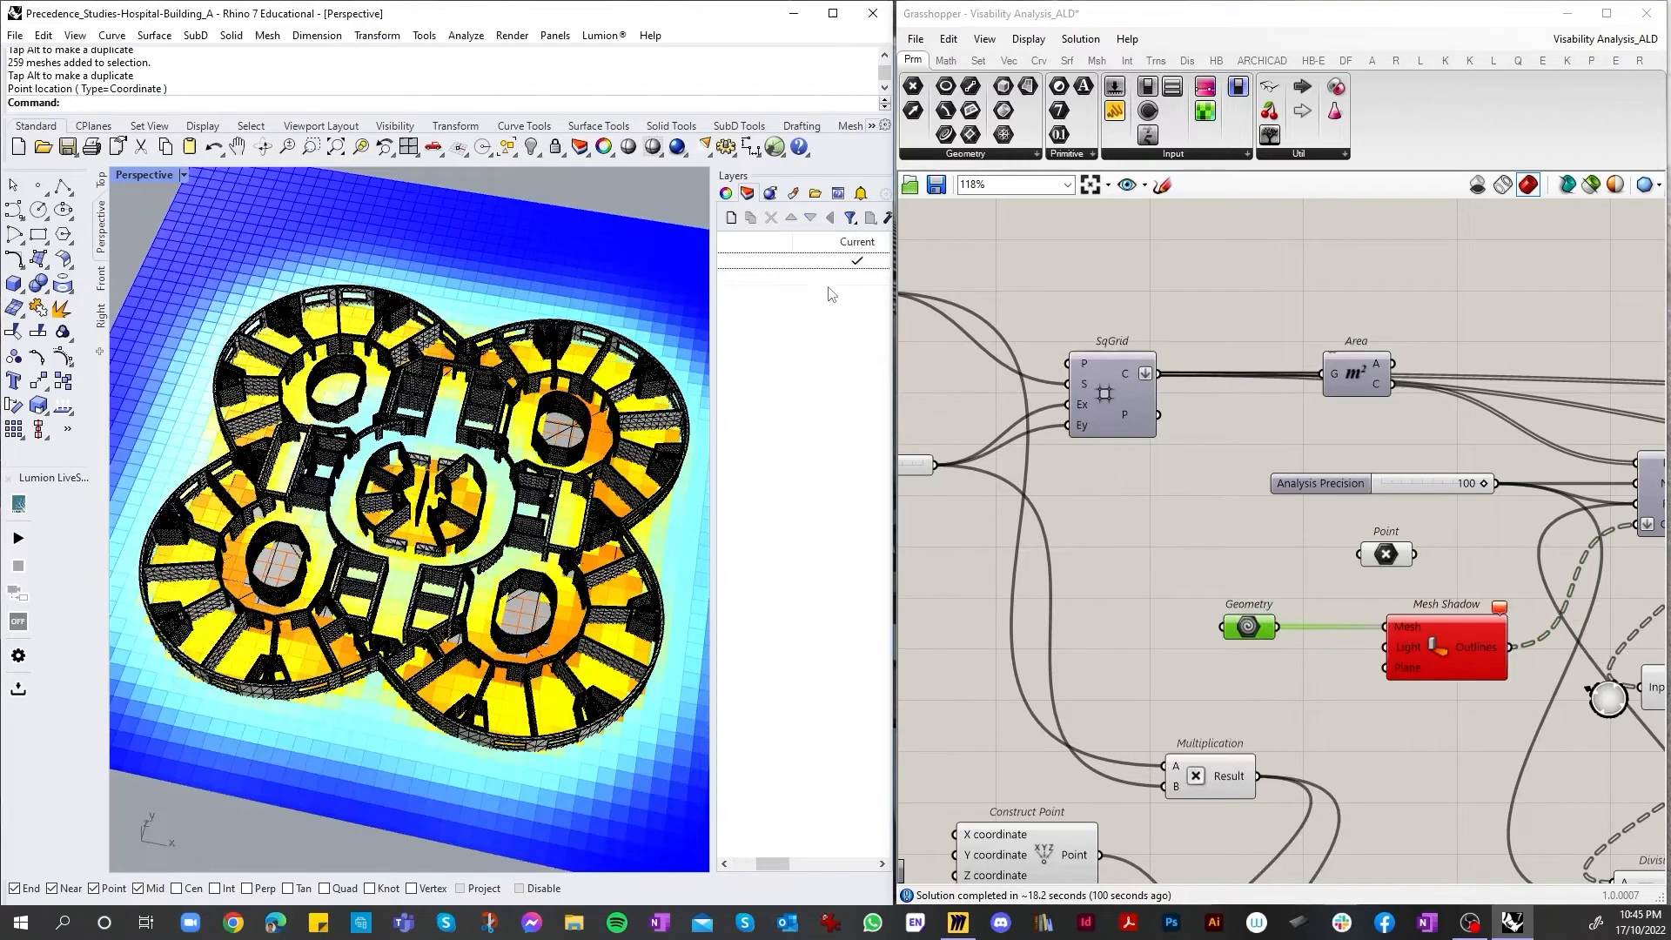
scroll(833, 292, "right", 2)
left_click(853, 281)
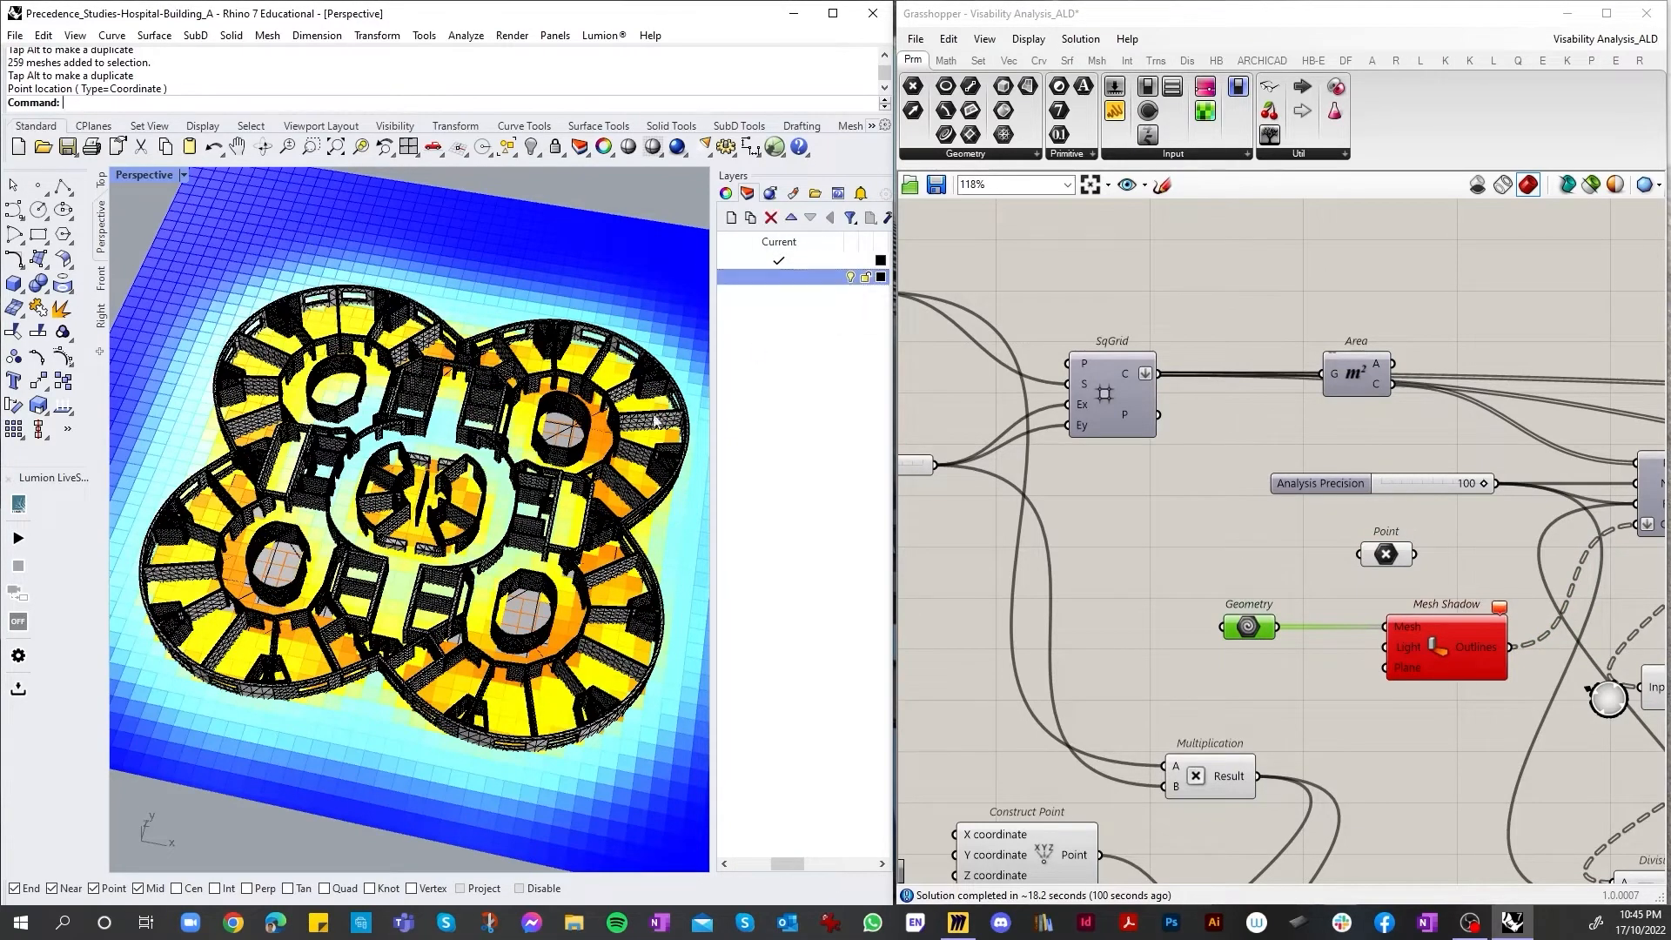
scroll(448, 454, "down", 10)
left_click_drag(554, 348, 488, 571)
Step: Raise the selected Layer 02 volumes slightly along the vertical axis so that they enclose the building meshes on the grid
scroll(541, 346, "up", 8)
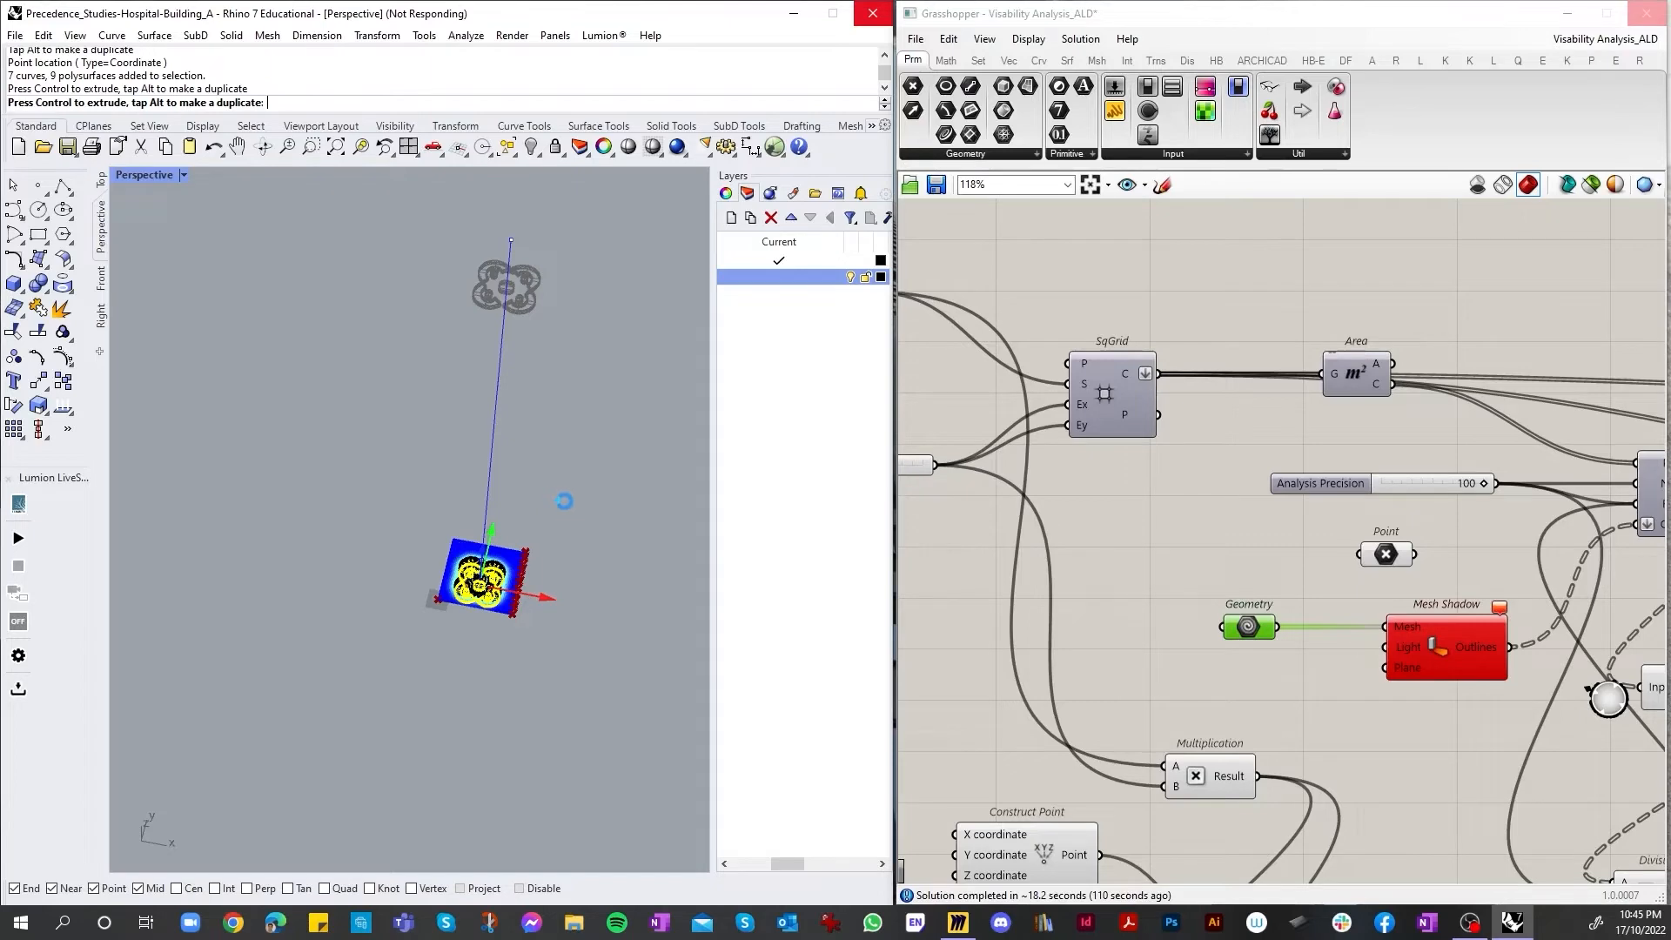
scroll(490, 572, "up", 15)
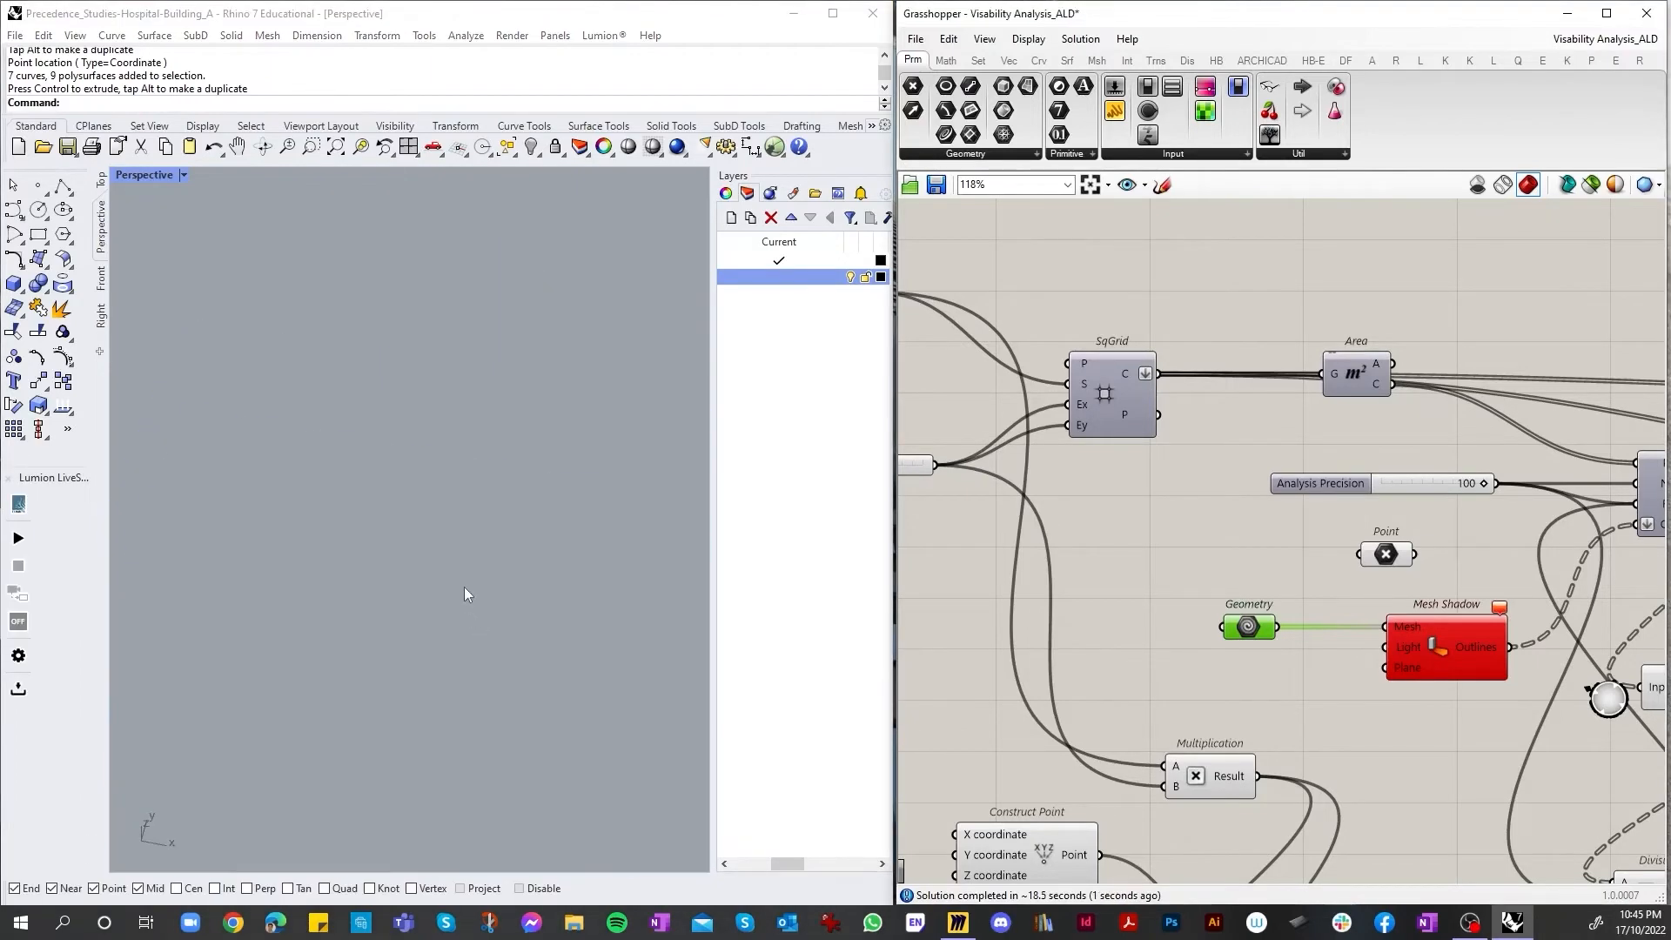
scroll(461, 601, "down", 10)
scroll(455, 662, "up", 5)
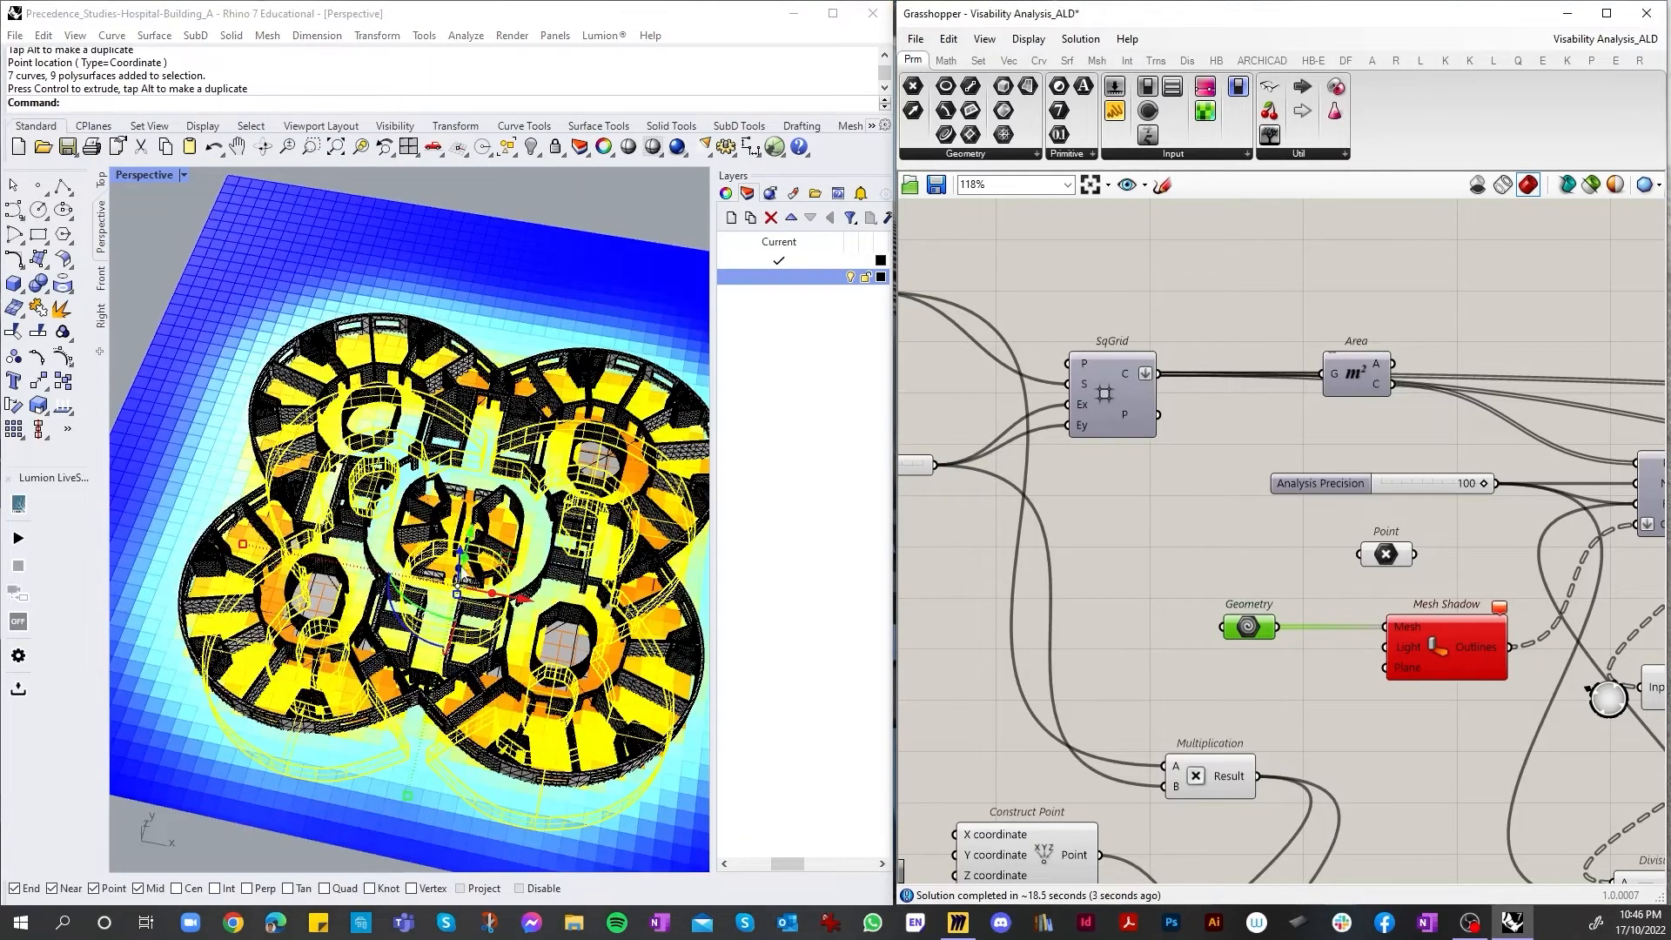
left_click_drag(469, 535, 461, 489)
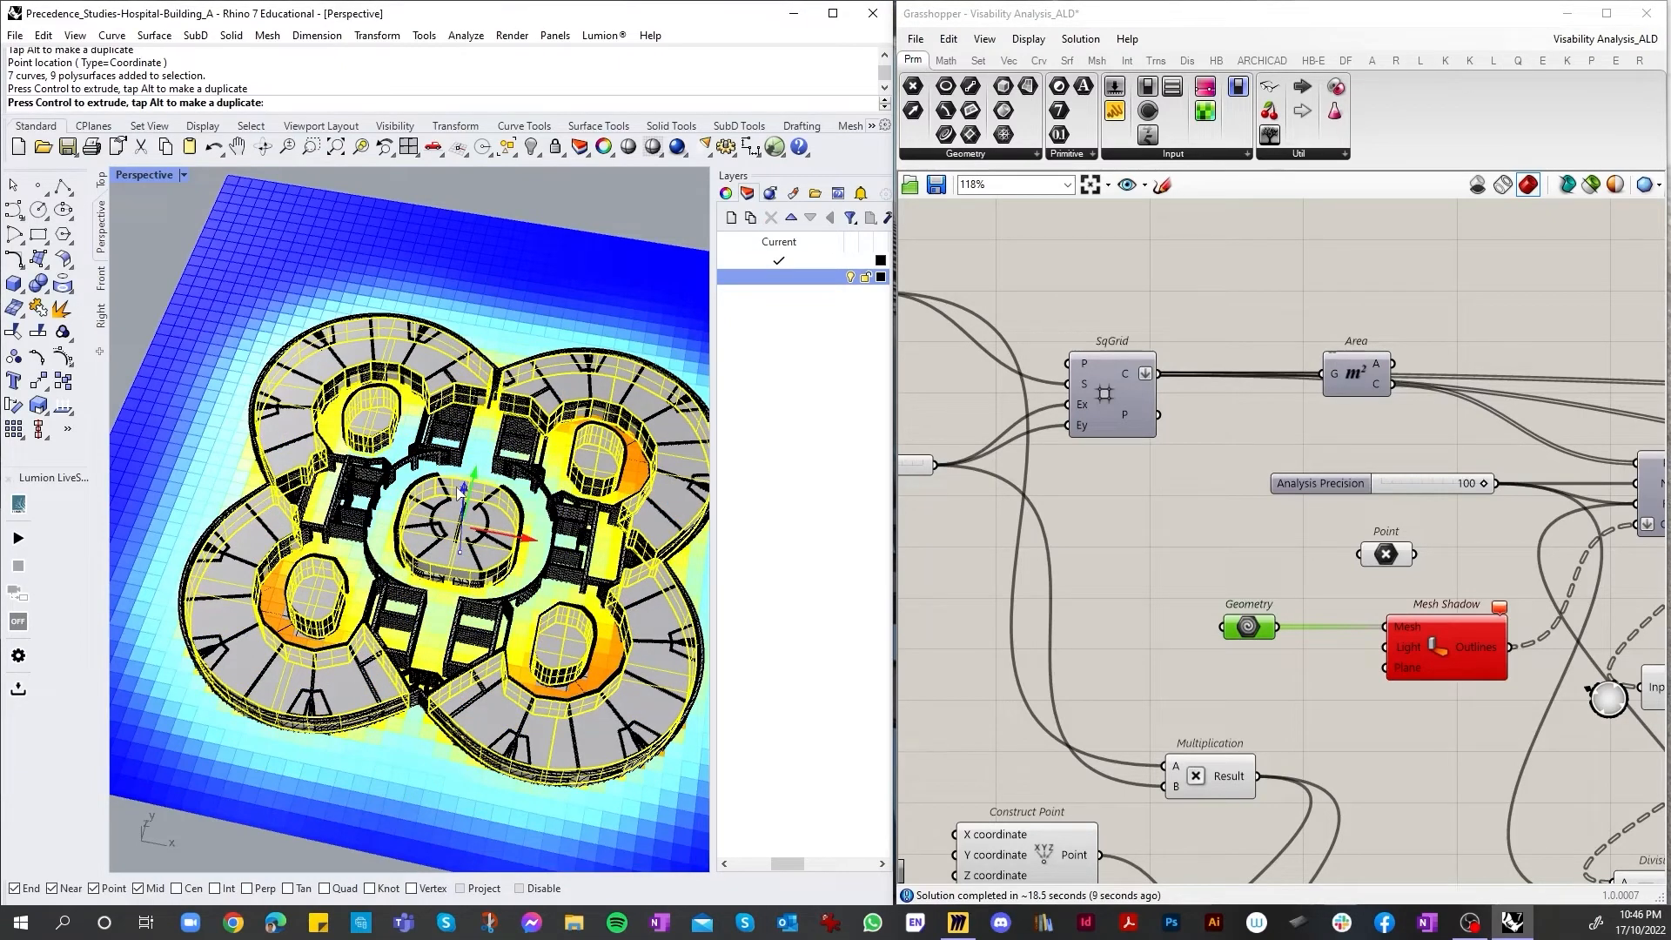
left_click_drag(457, 487, 462, 490)
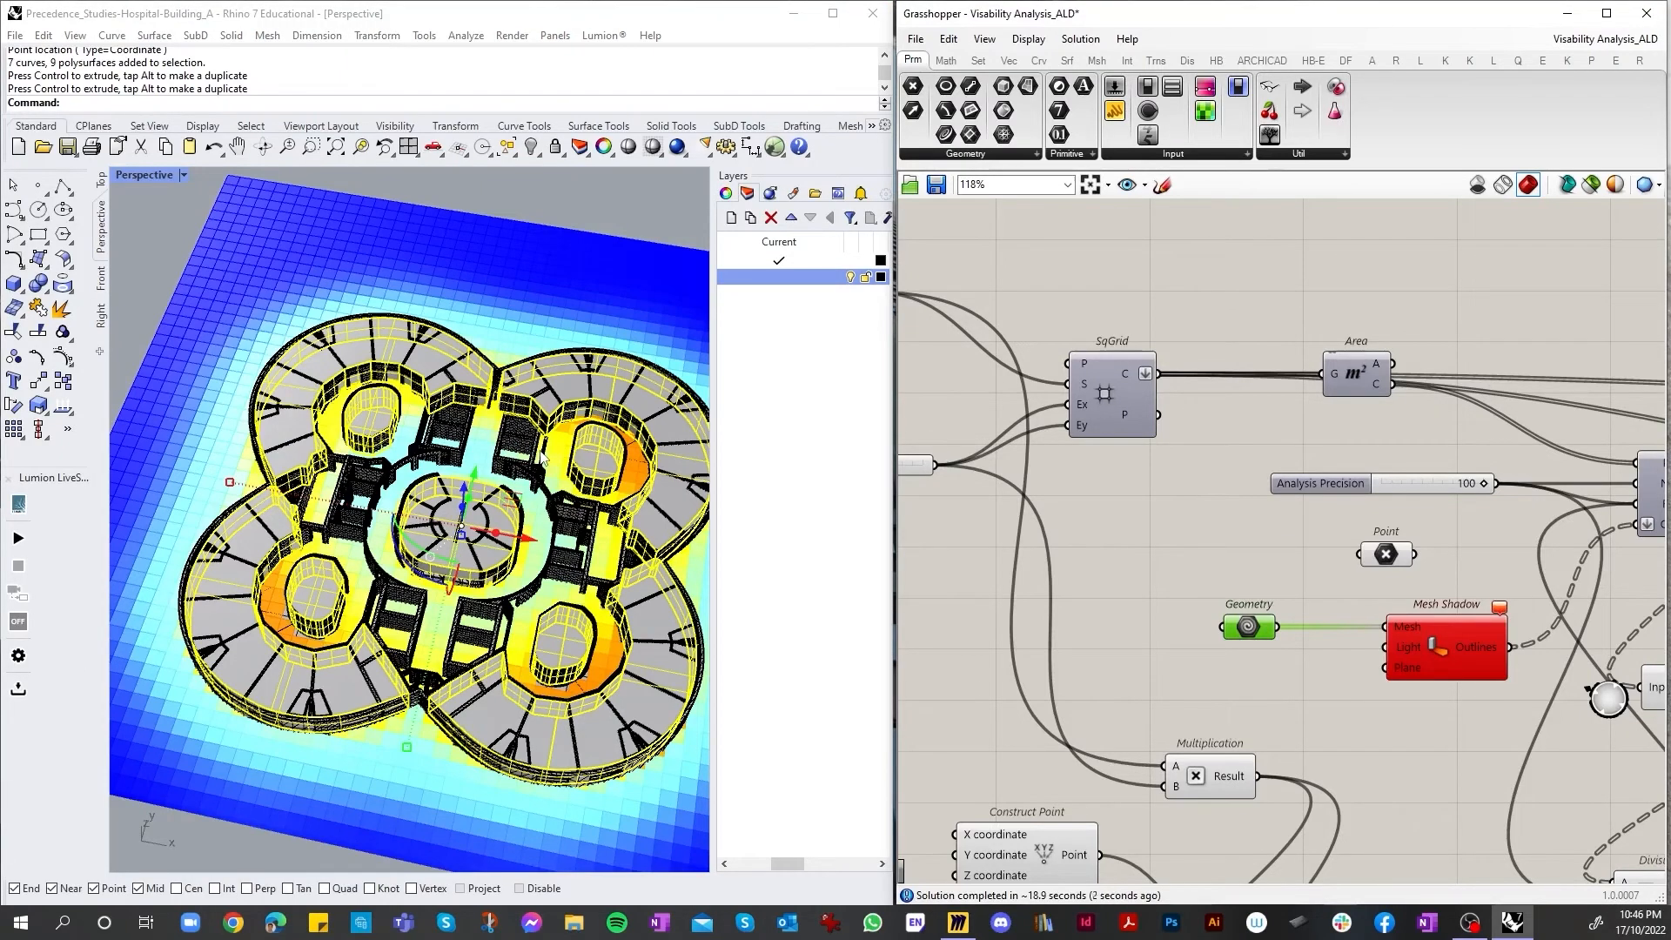
Step: Assign the selected Layer 02 volumes to the Grasshopper Geometry parameter as multiple geometries
scroll(440, 374, "down", 15)
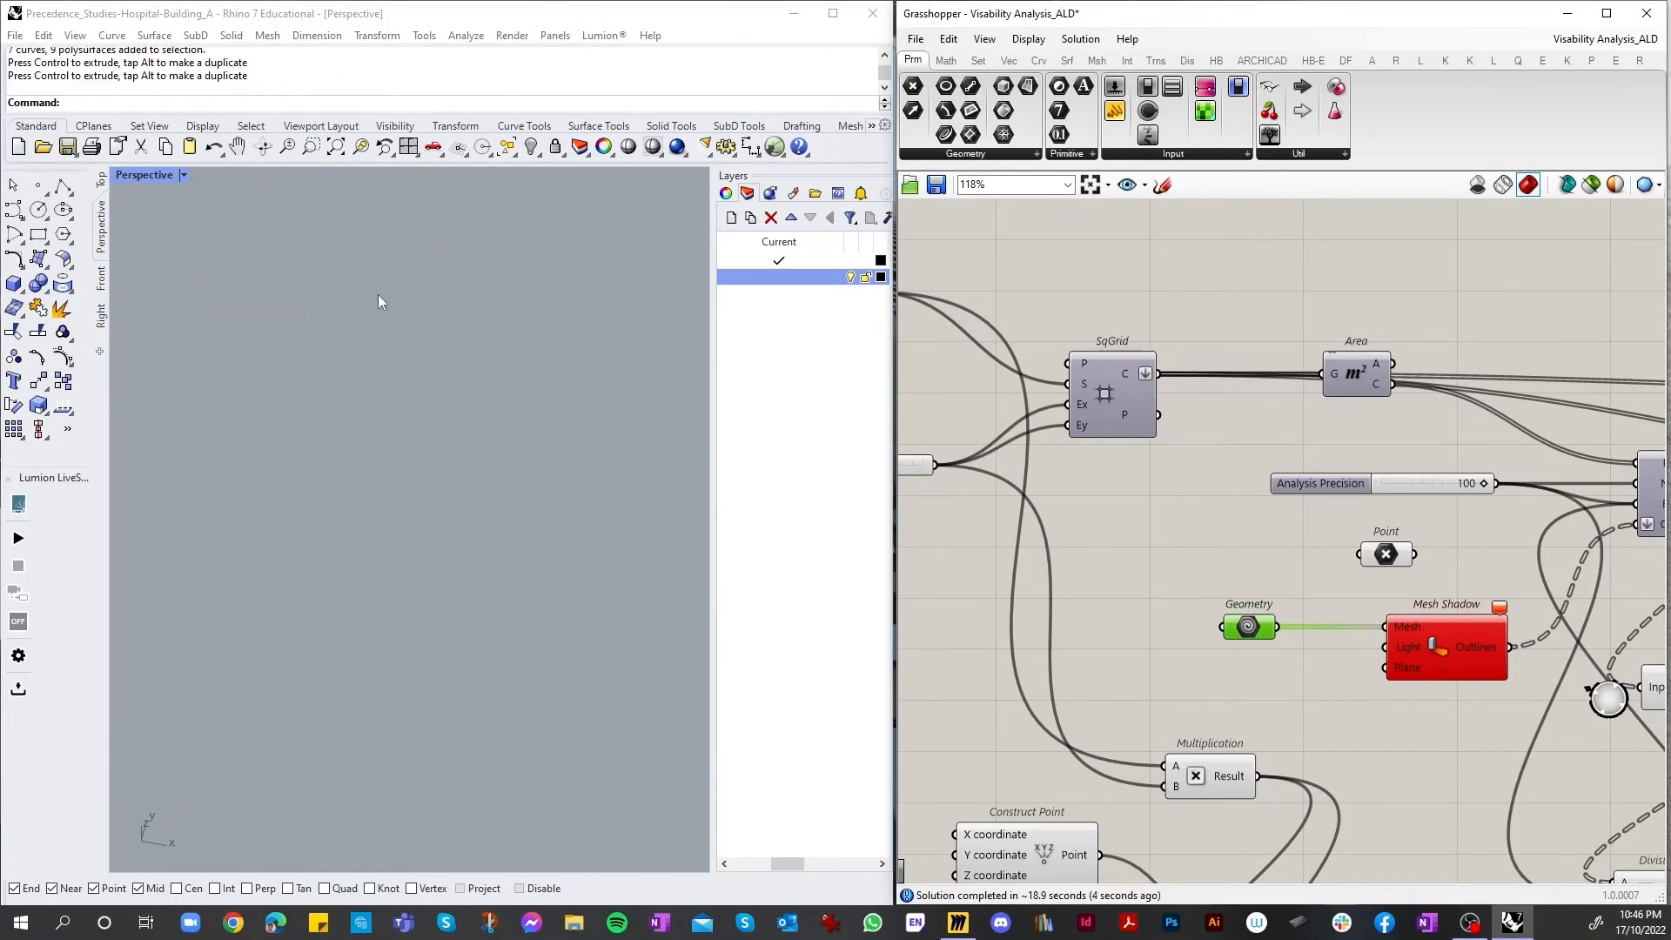
scroll(401, 320, "up", 10)
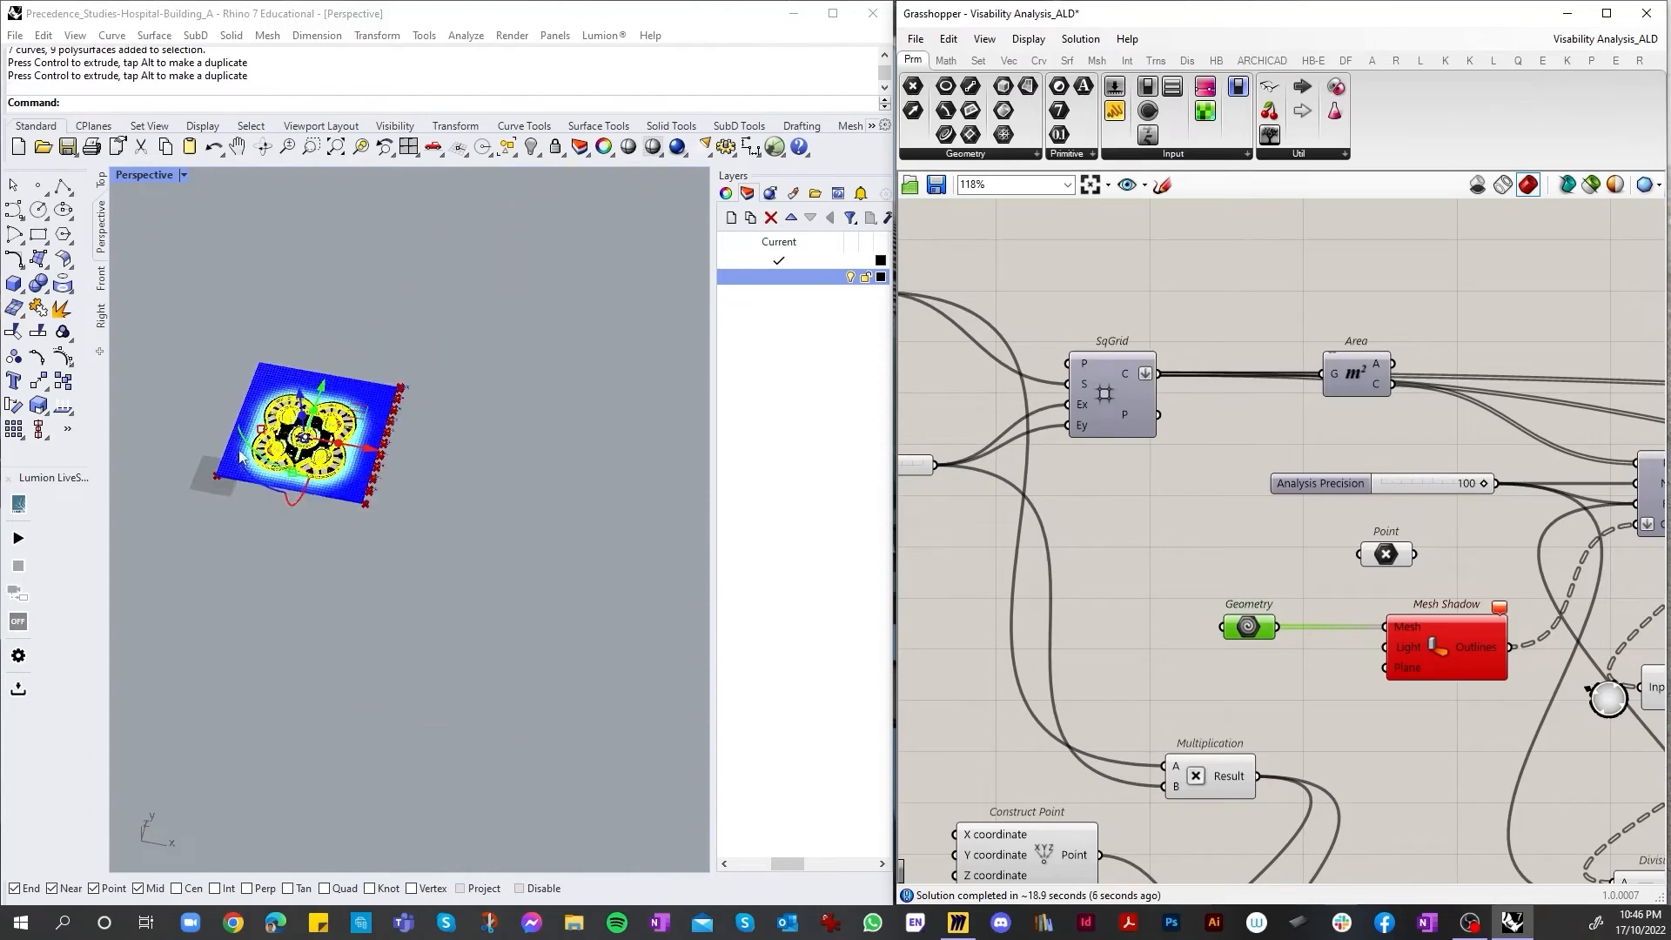
scroll(260, 404, "up", 5)
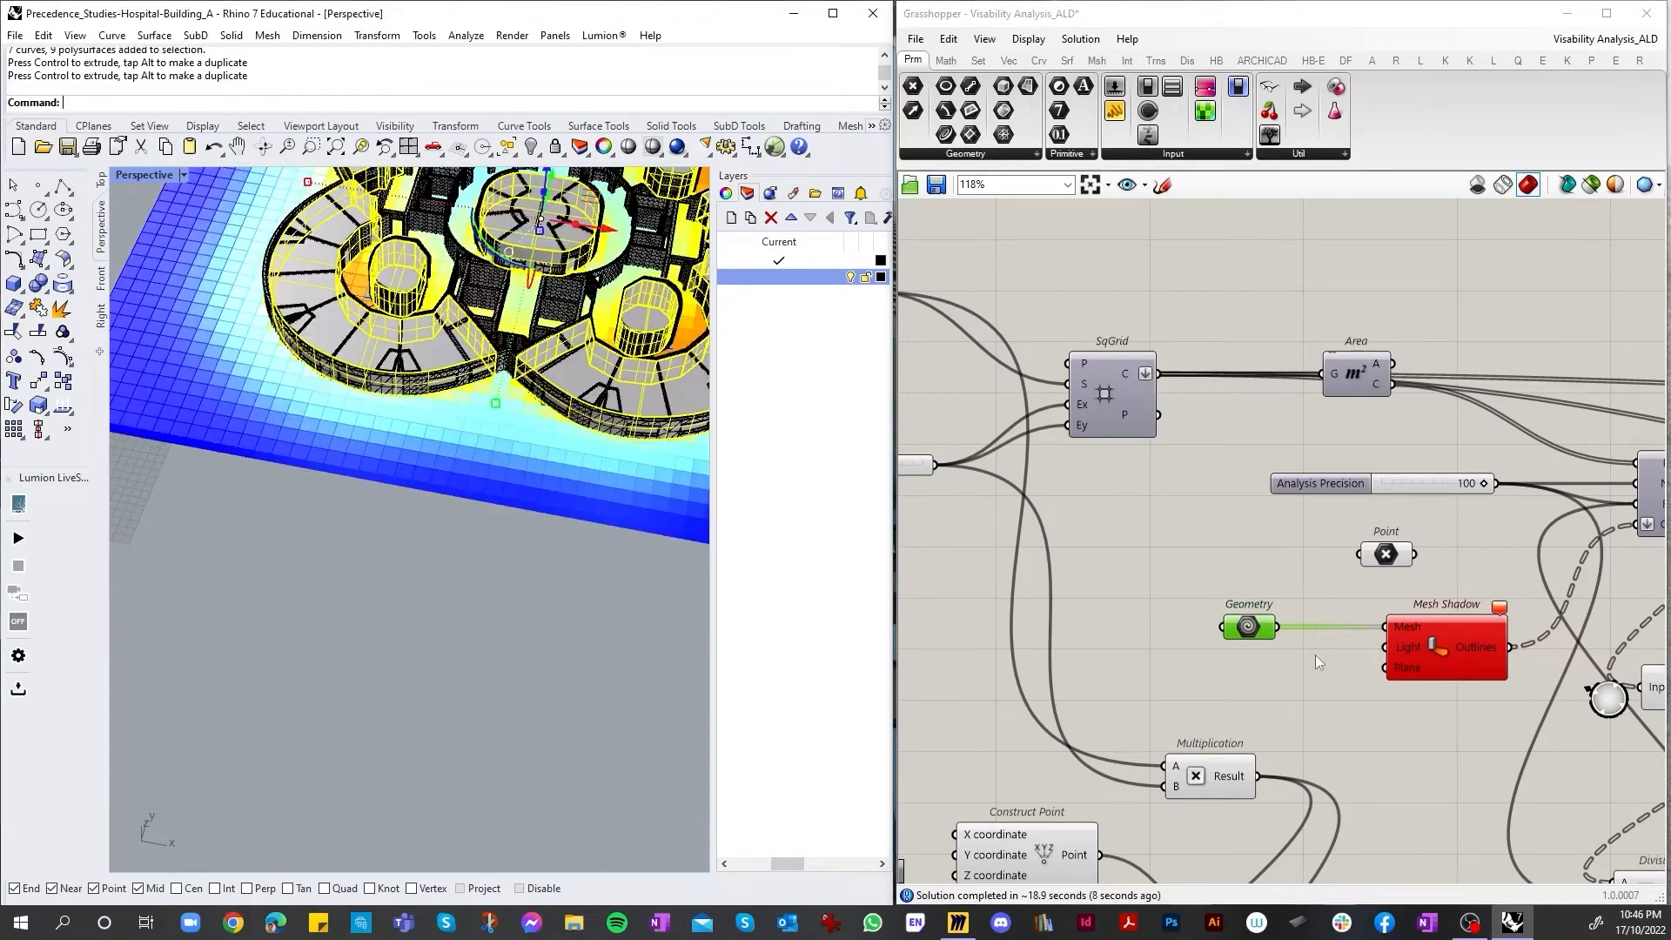
right_click(1250, 626)
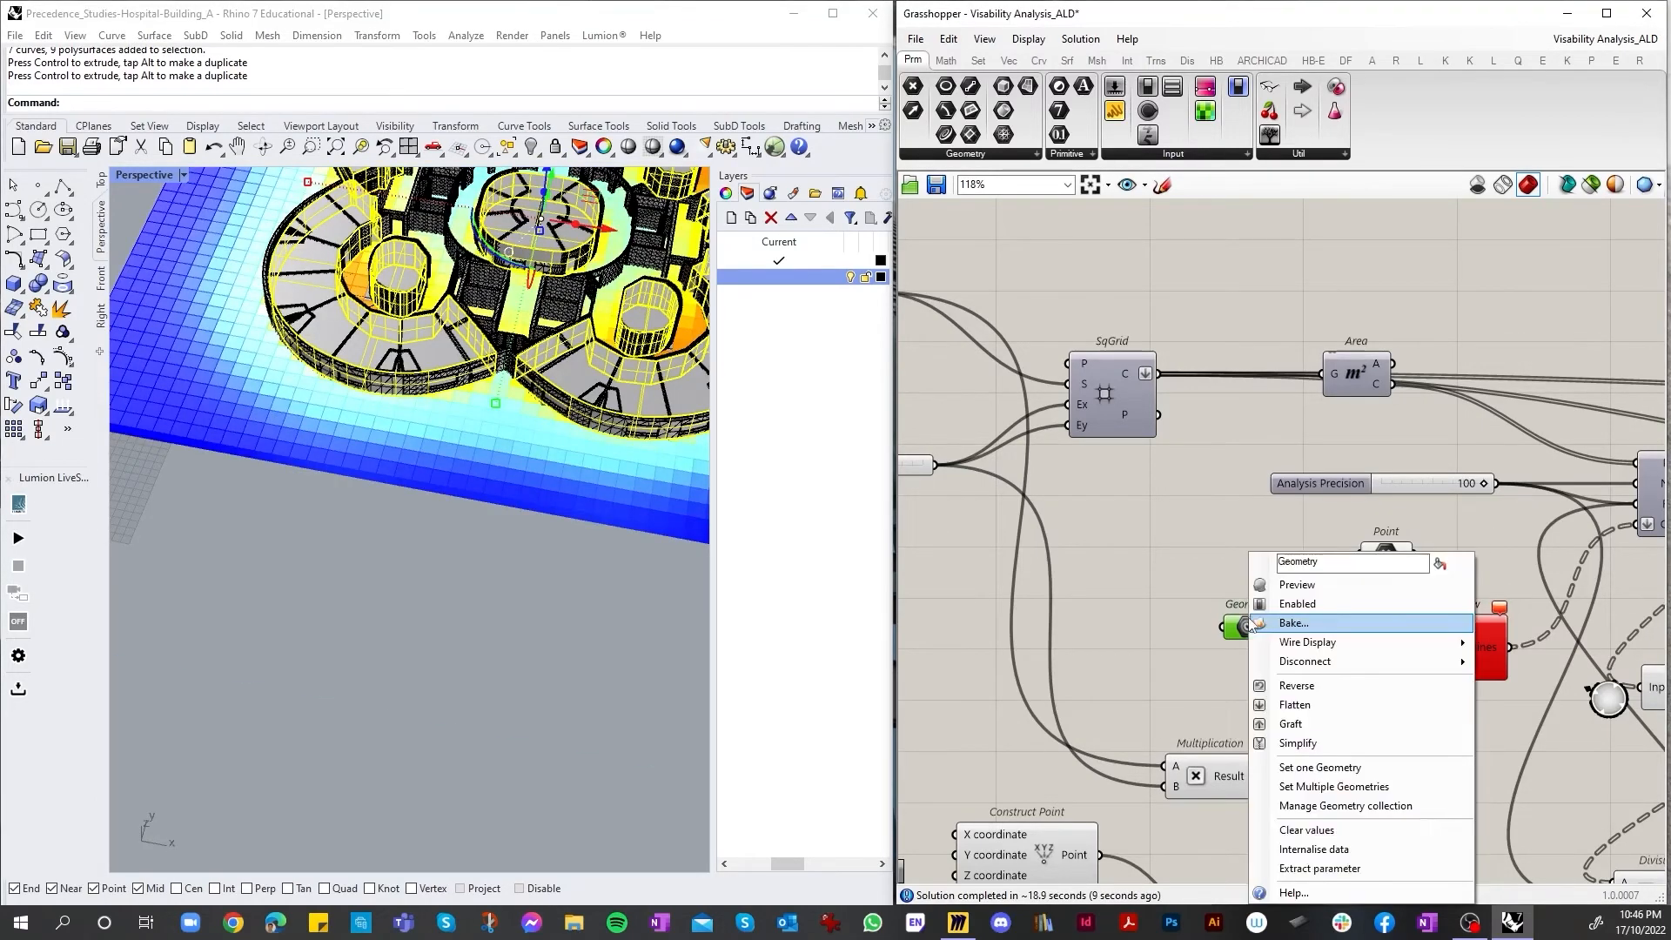
left_click(1339, 786)
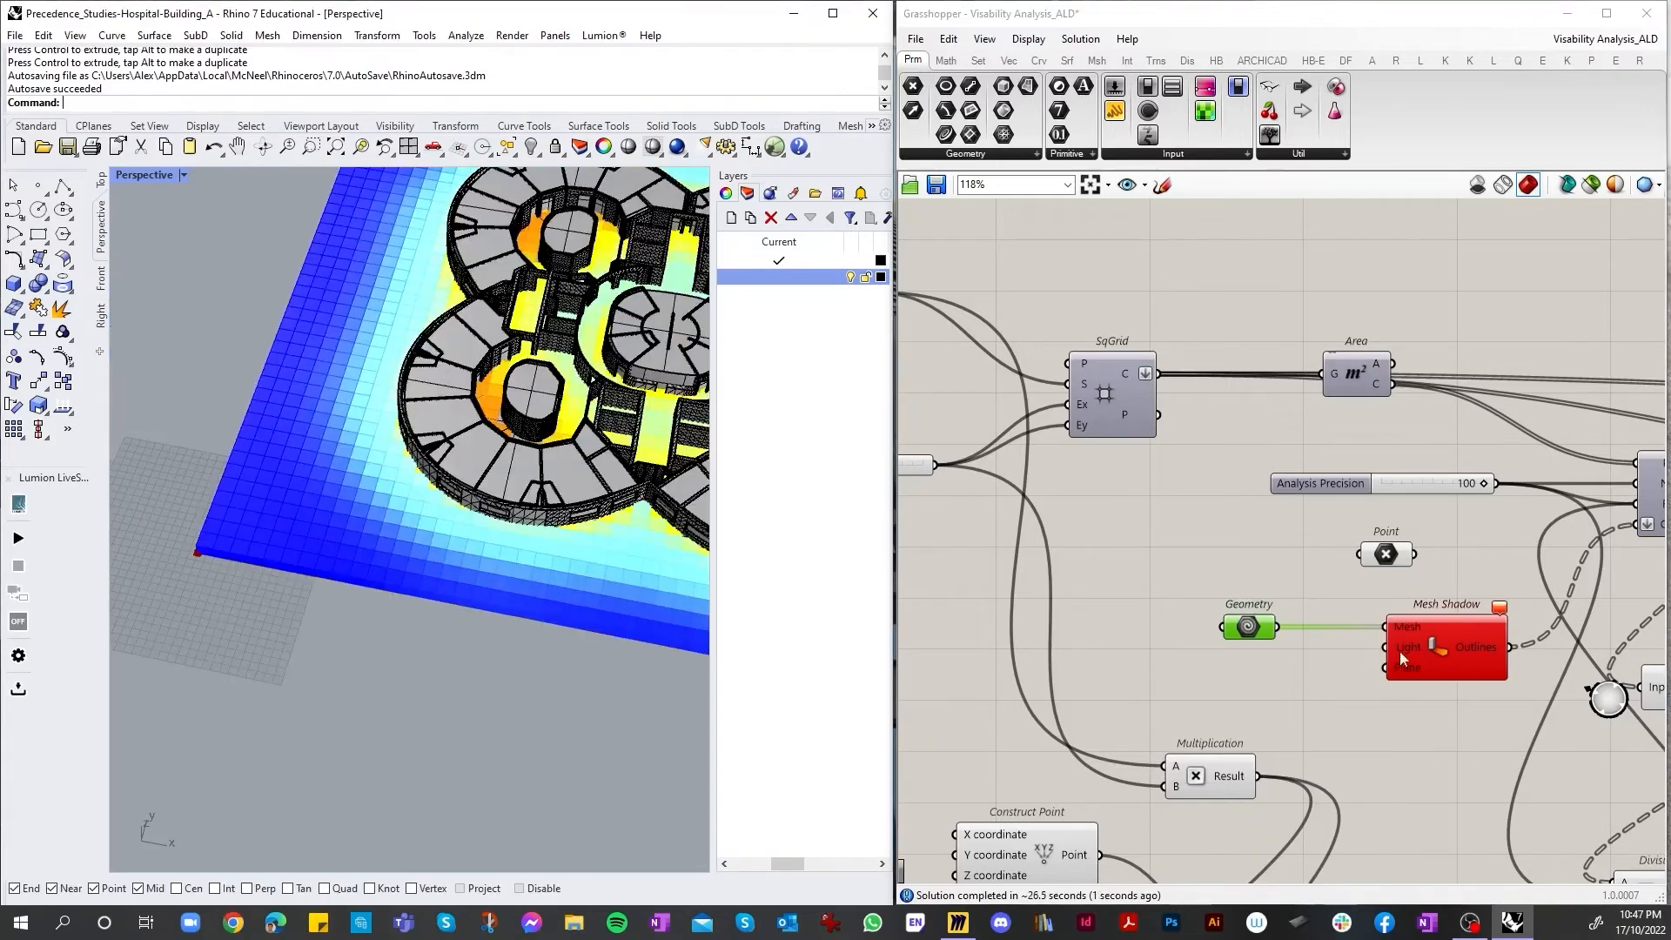
Step: Start re-referencing multiple geometries in the Geometry parameter, picking the first ring-shaped building volume, its two inner drums and the central block
right_click(1261, 638)
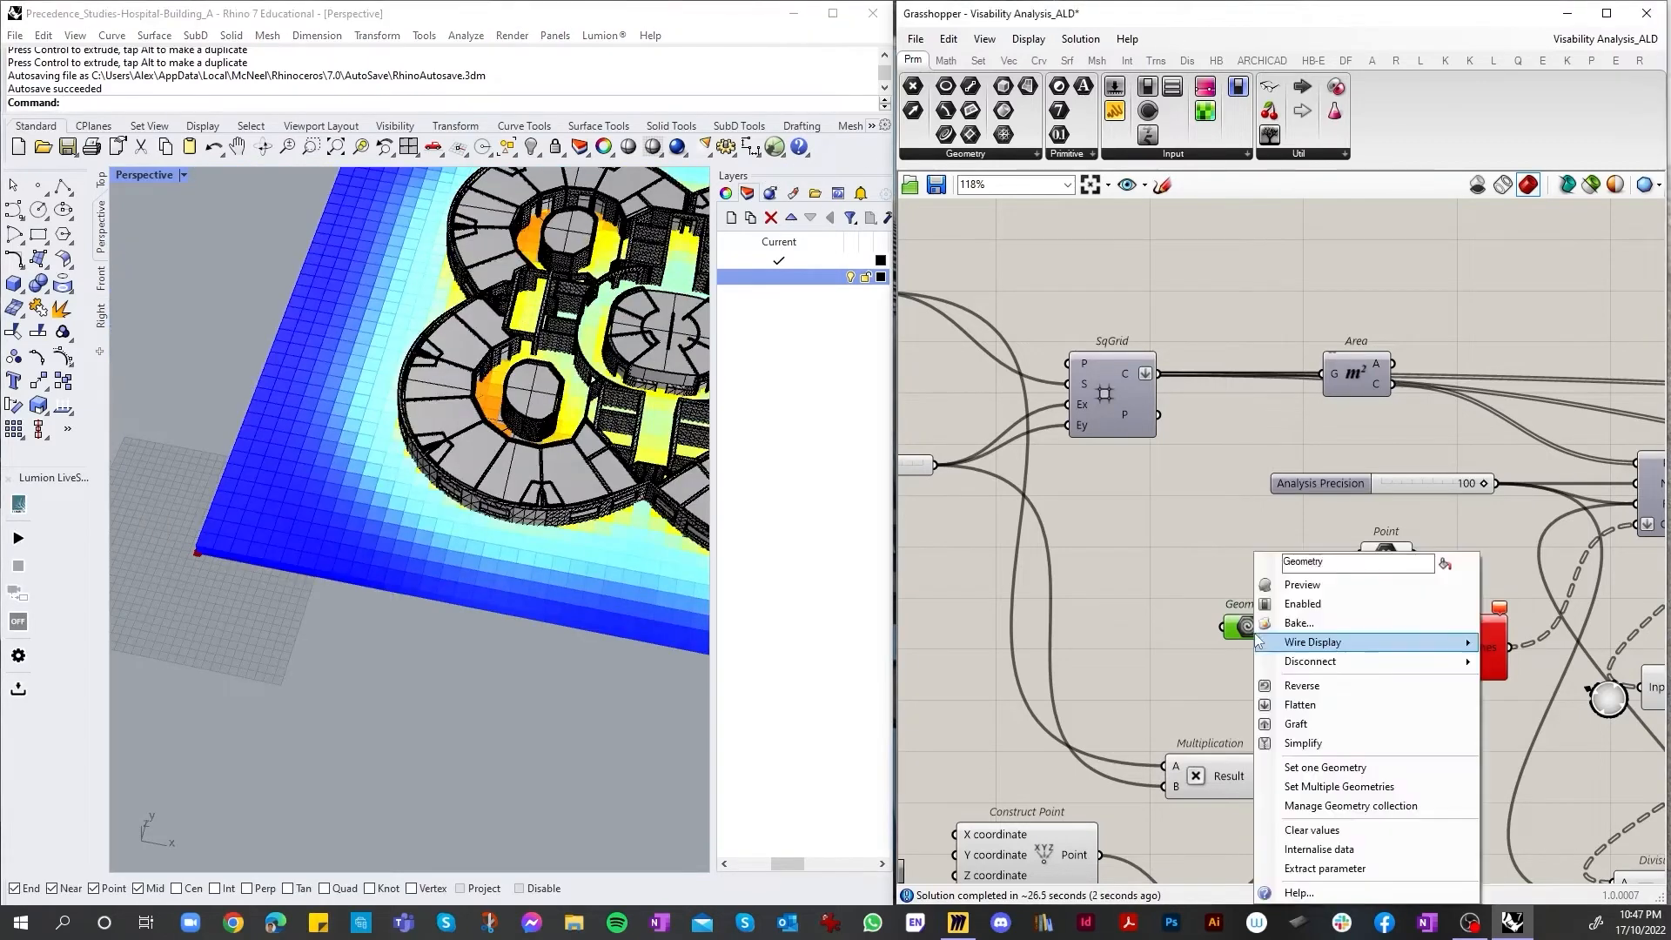
left_click(1373, 786)
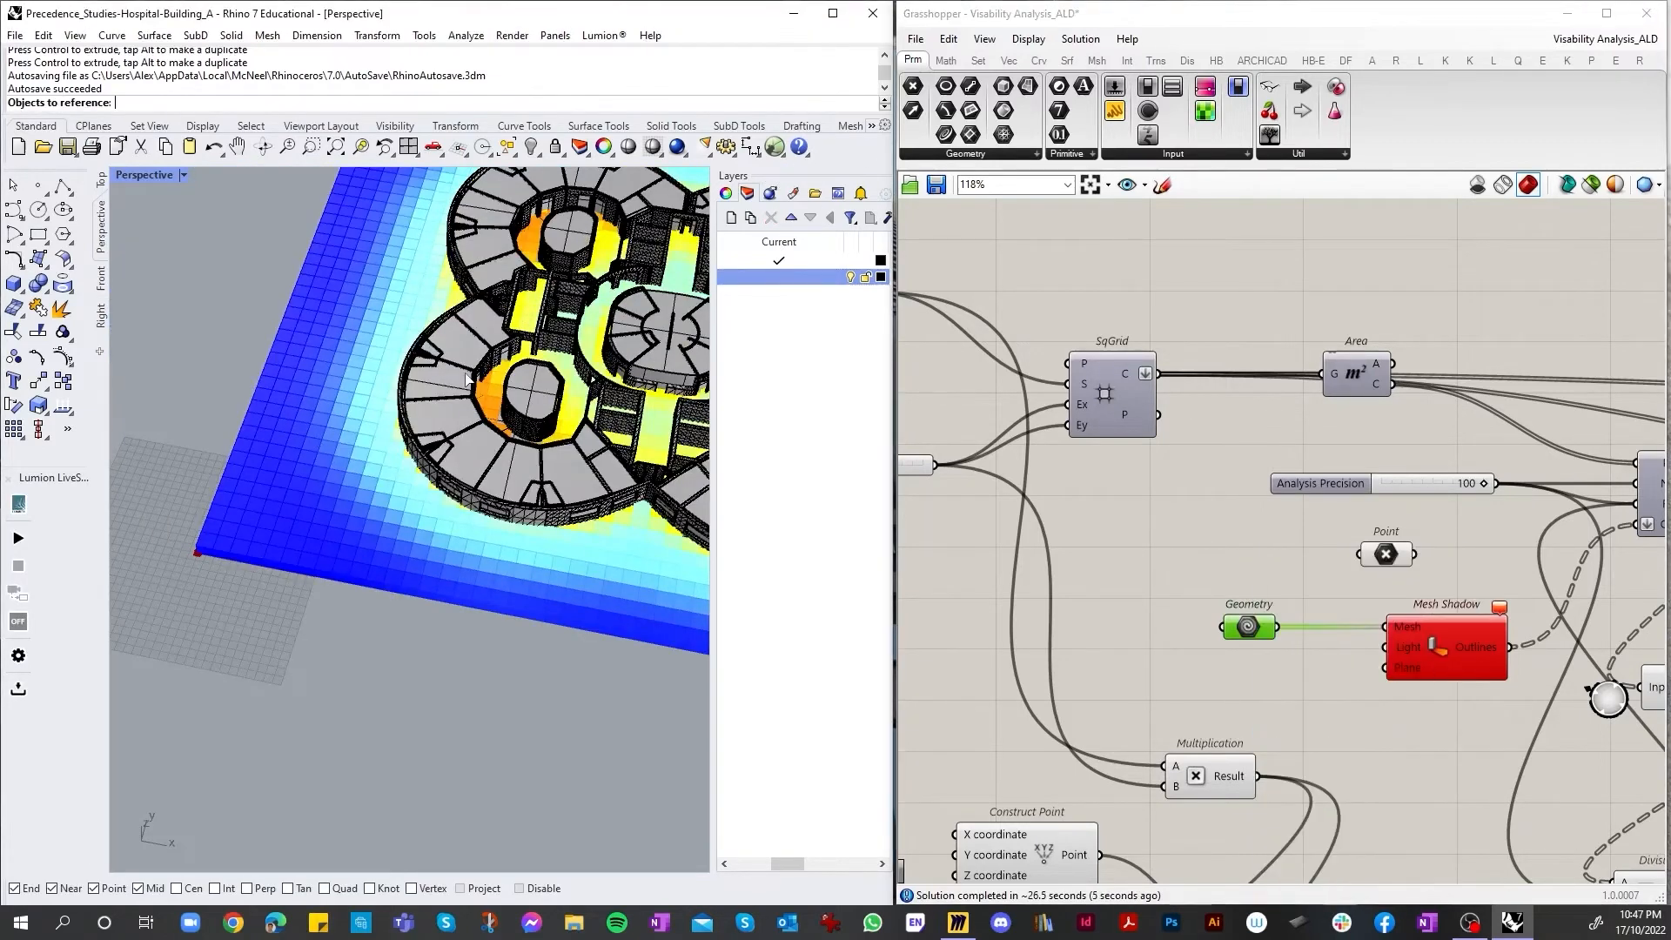
left_click(490, 252)
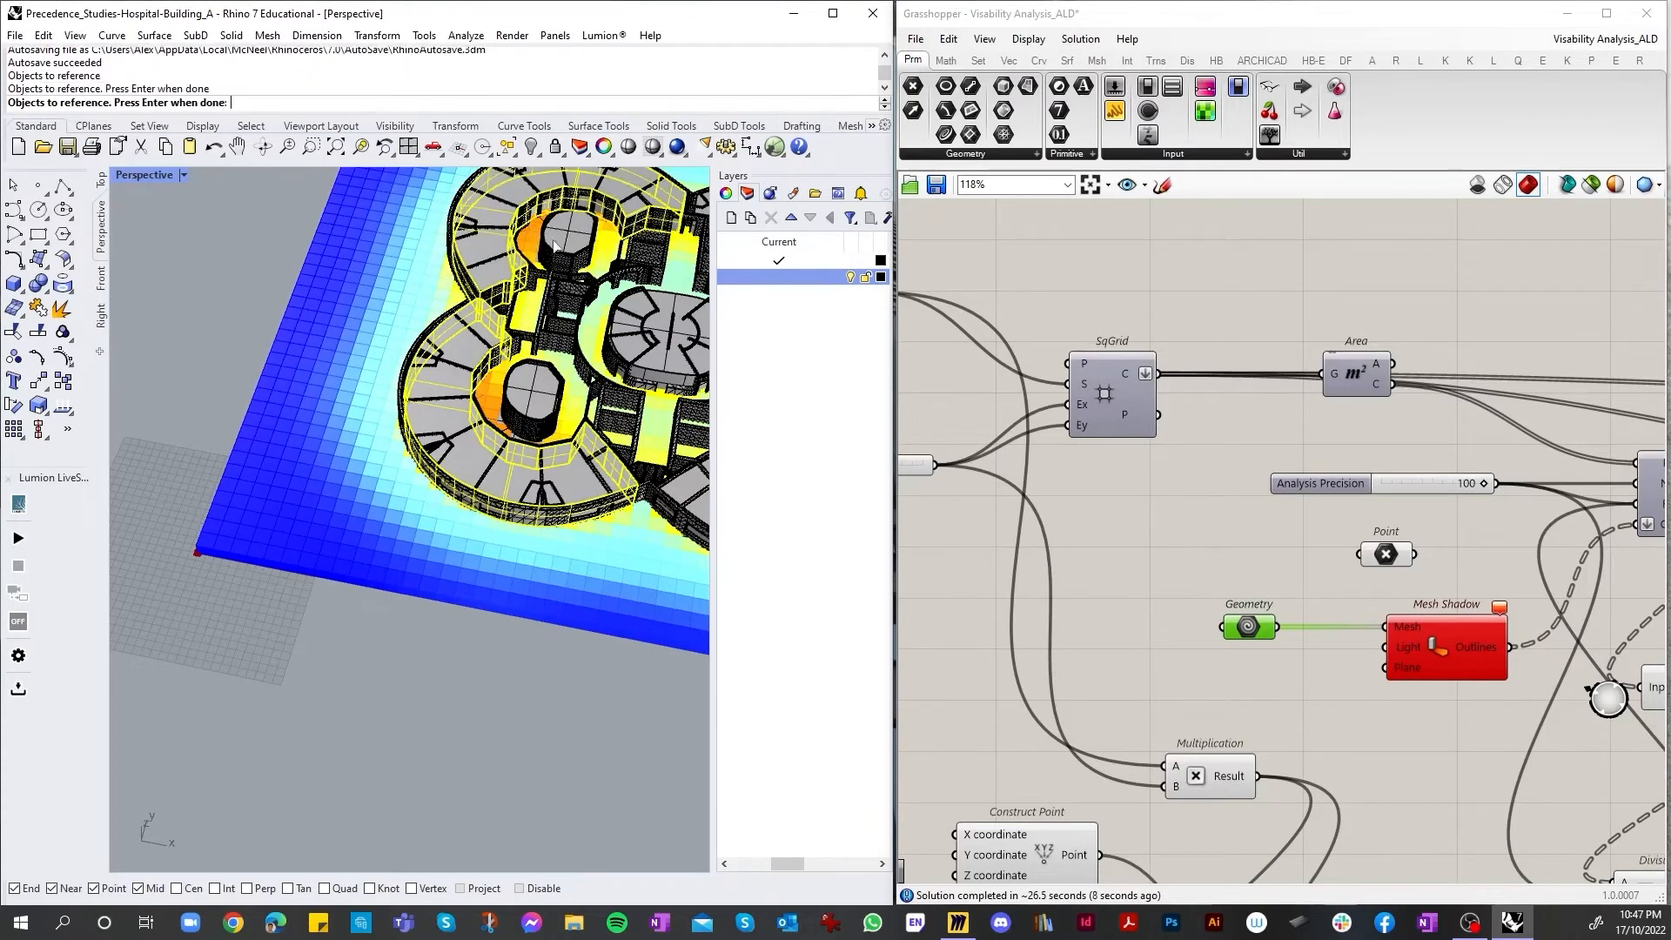
left_click(548, 389)
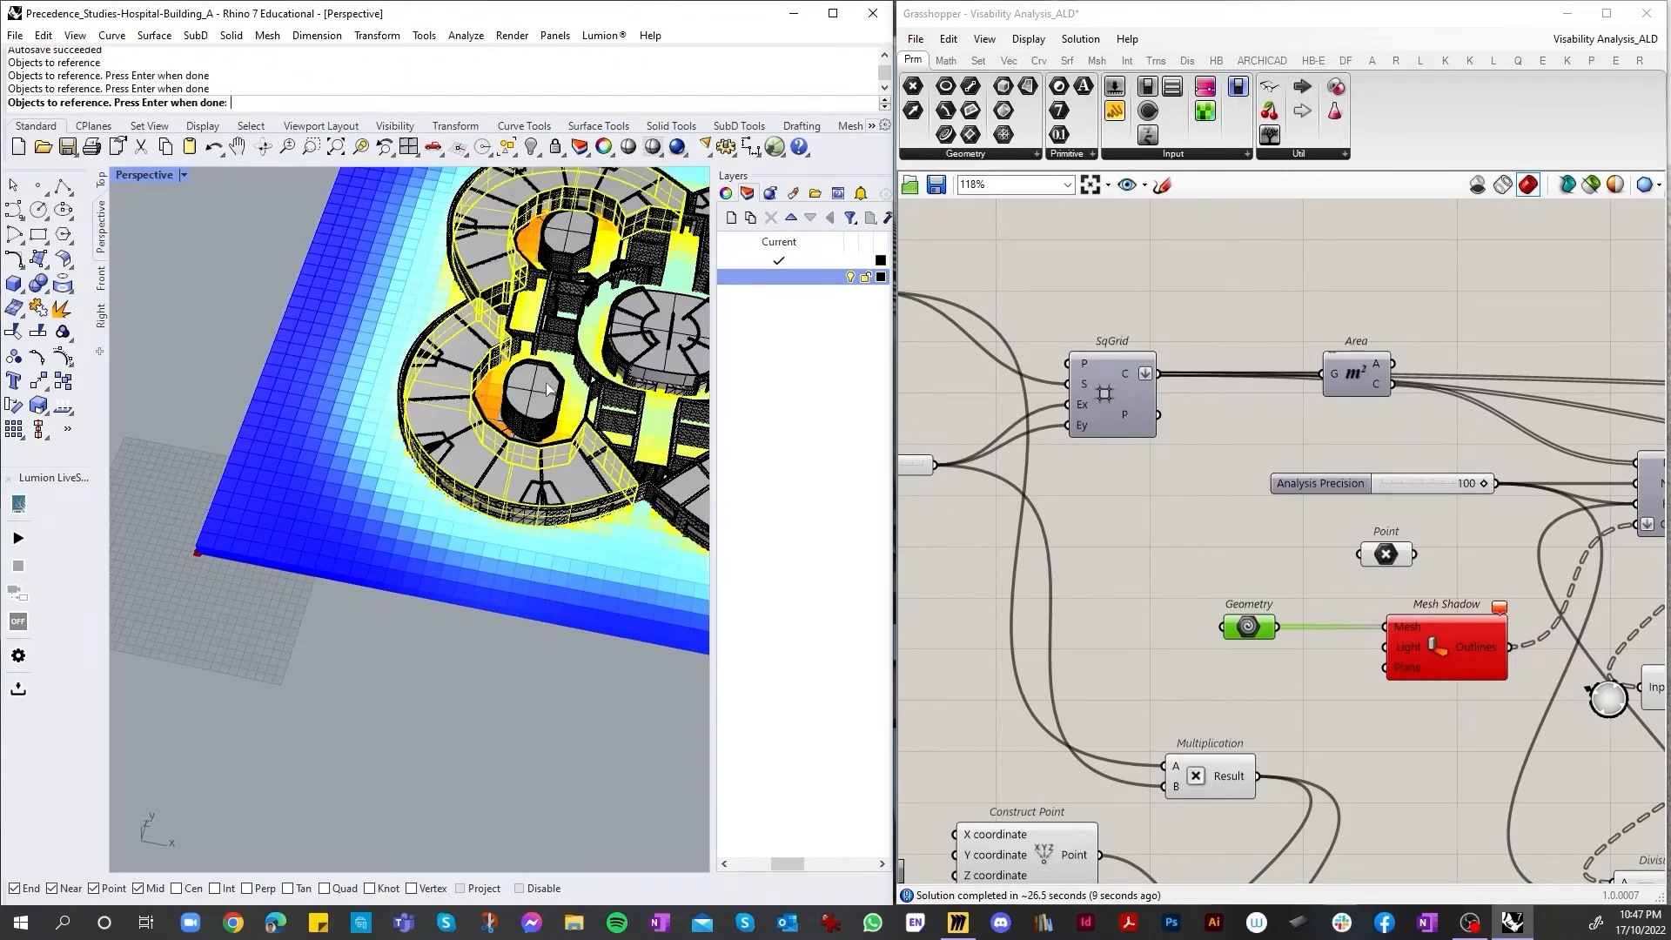
left_click(585, 226)
left_click(660, 313)
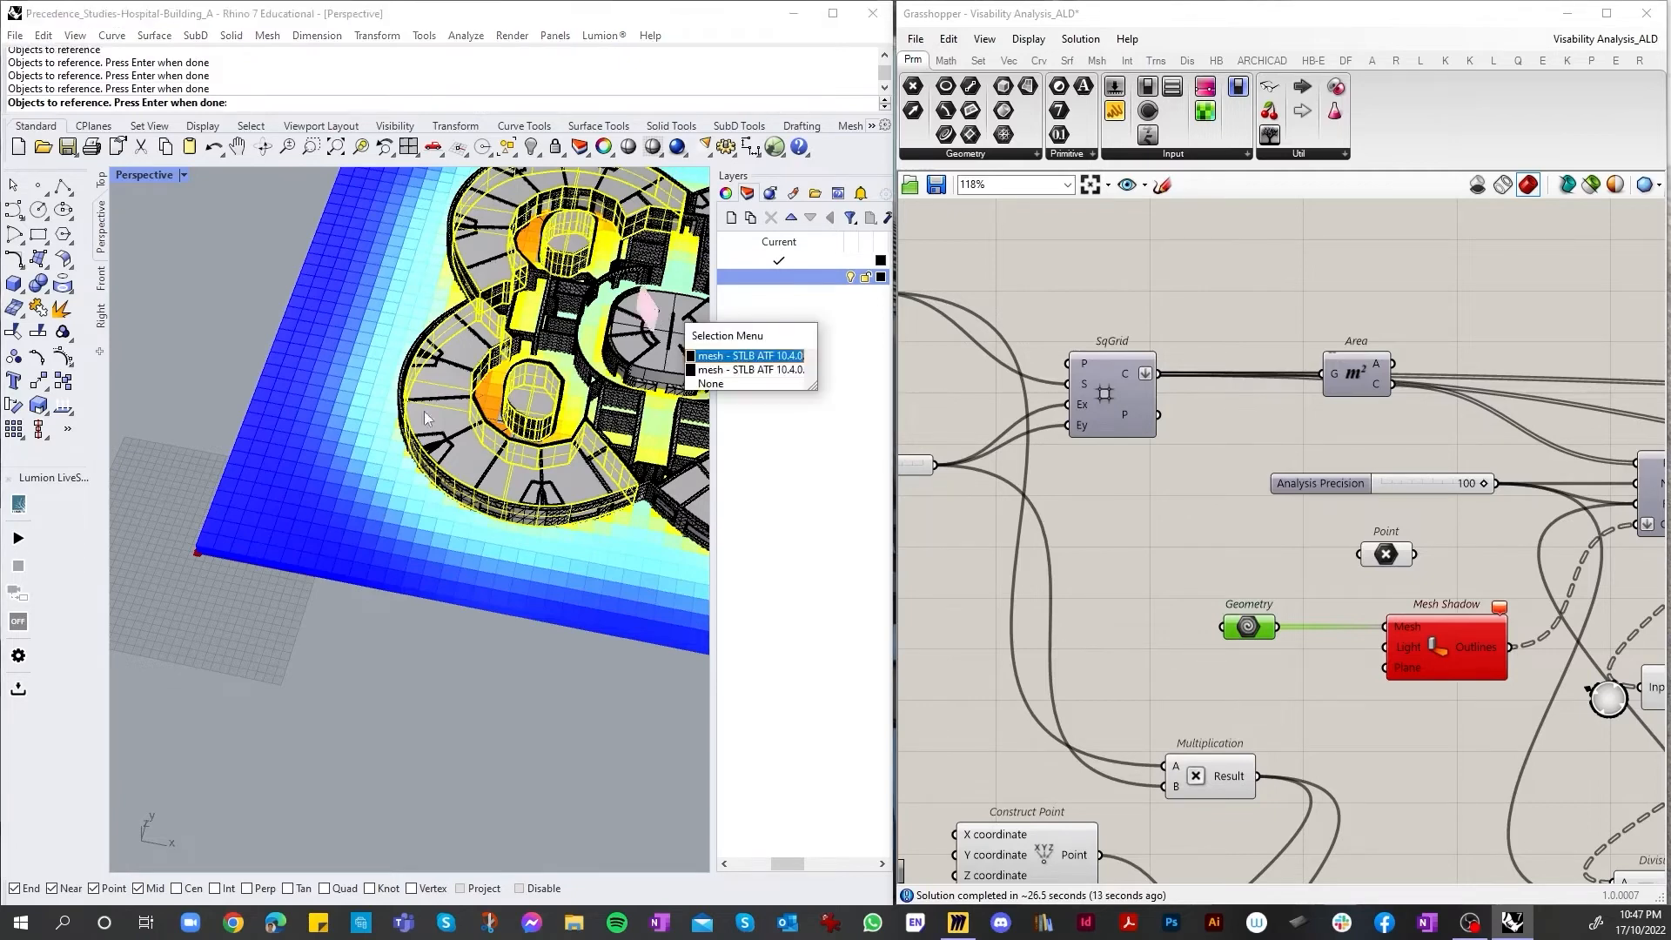
left_click(722, 357)
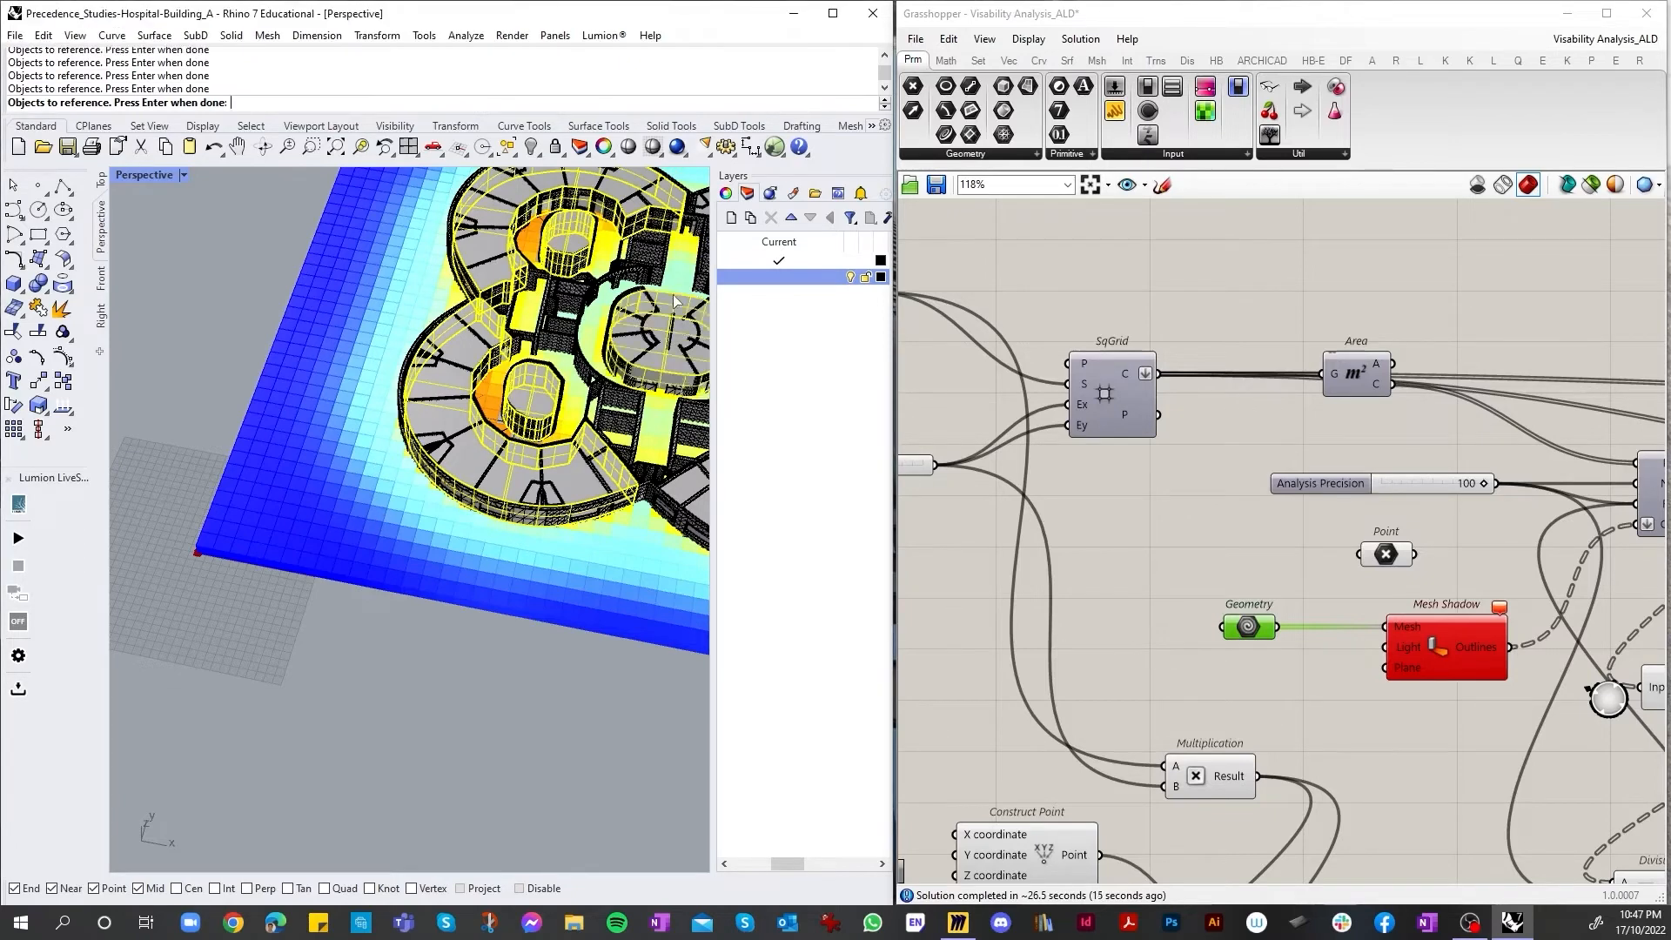
Step: Add the remaining two inner drums and ring-shaped volumes of the building to the Geometry parameter's references and finish the selection
scroll(557, 439, "down", 5)
scroll(549, 453, "up", 7)
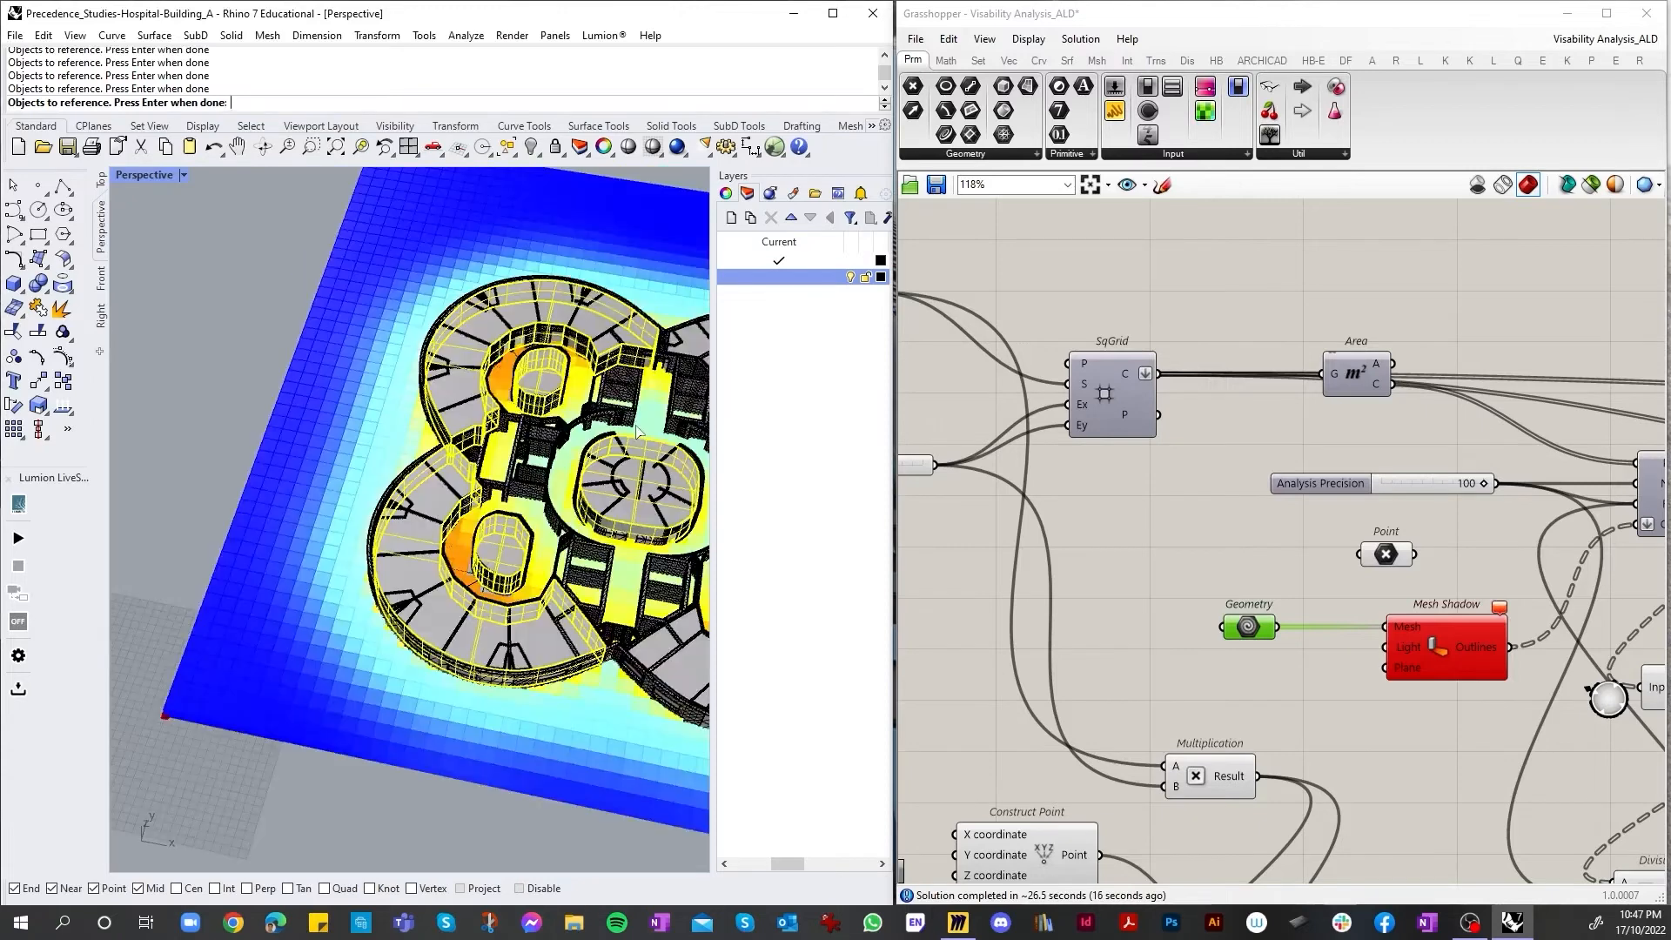
scroll(543, 460, "down", 7)
scroll(613, 438, "up", 8)
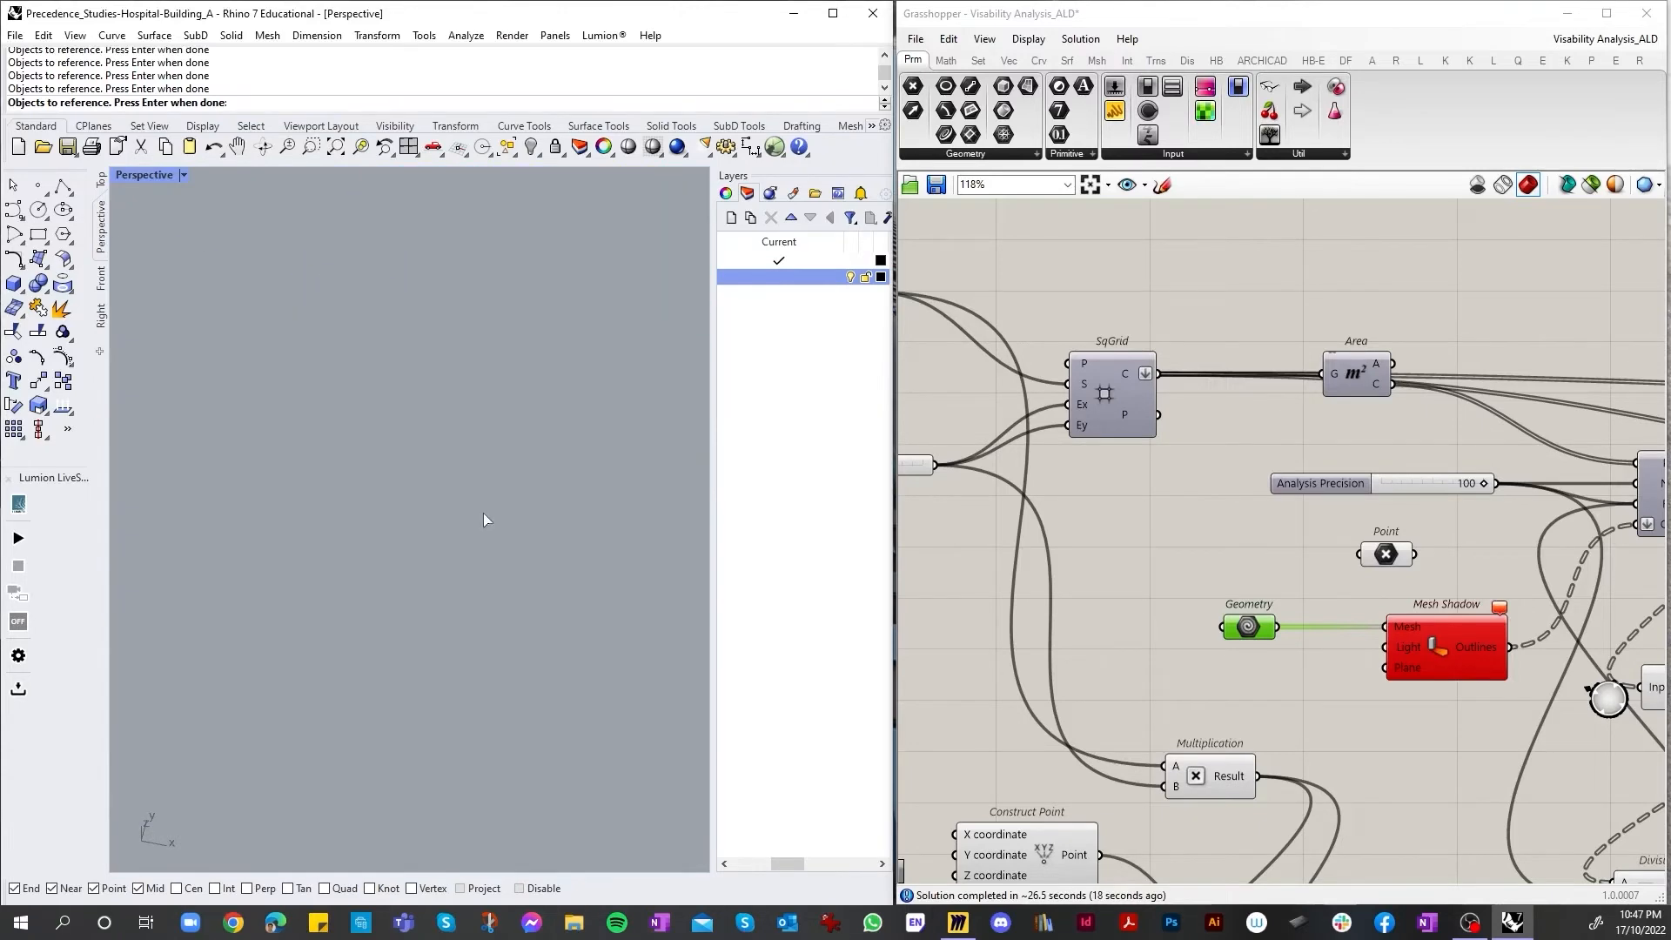
scroll(482, 515, "down", 8)
scroll(398, 581, "up", 8)
scroll(453, 610, "down", 3)
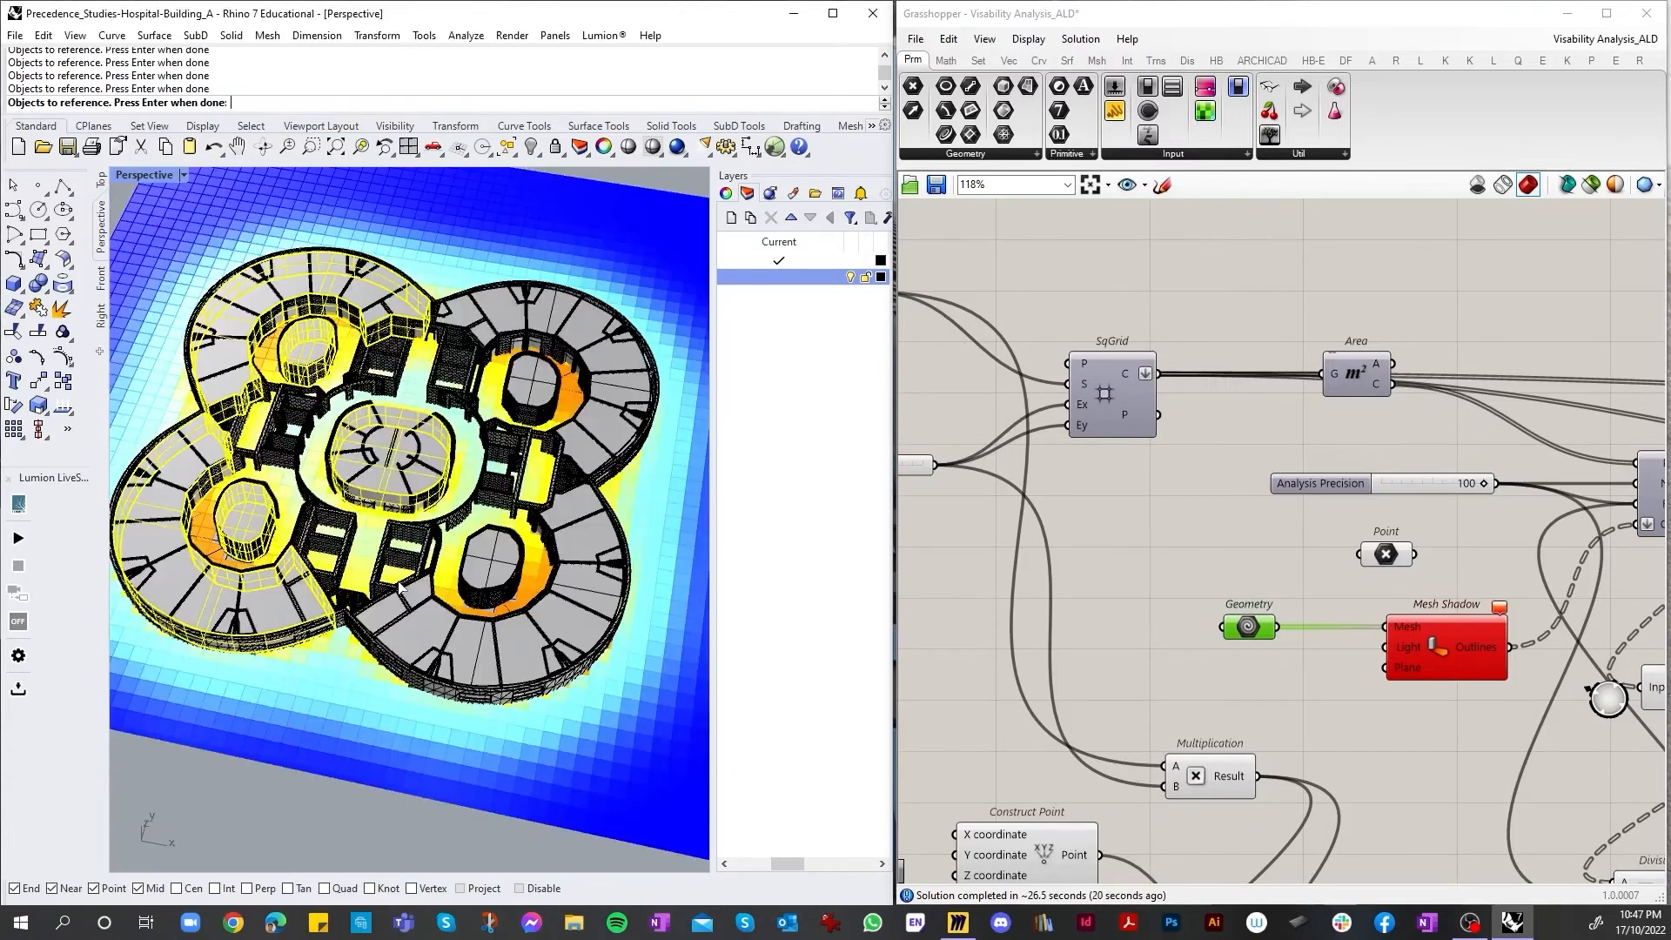
left_click(489, 570)
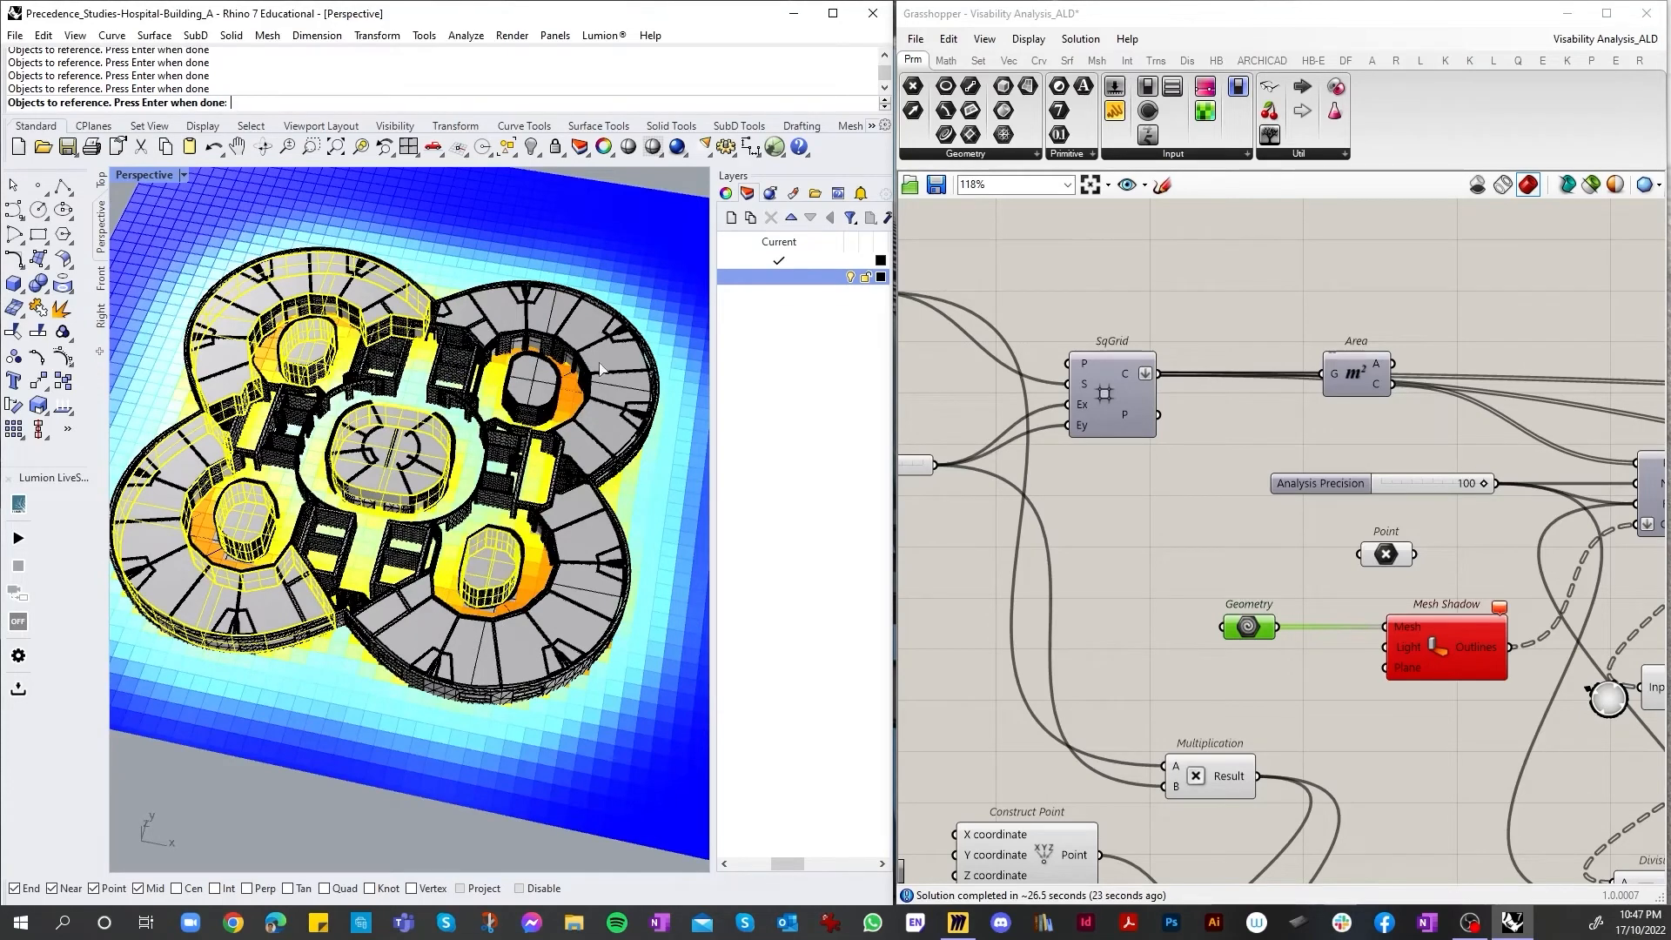
left_click(546, 368)
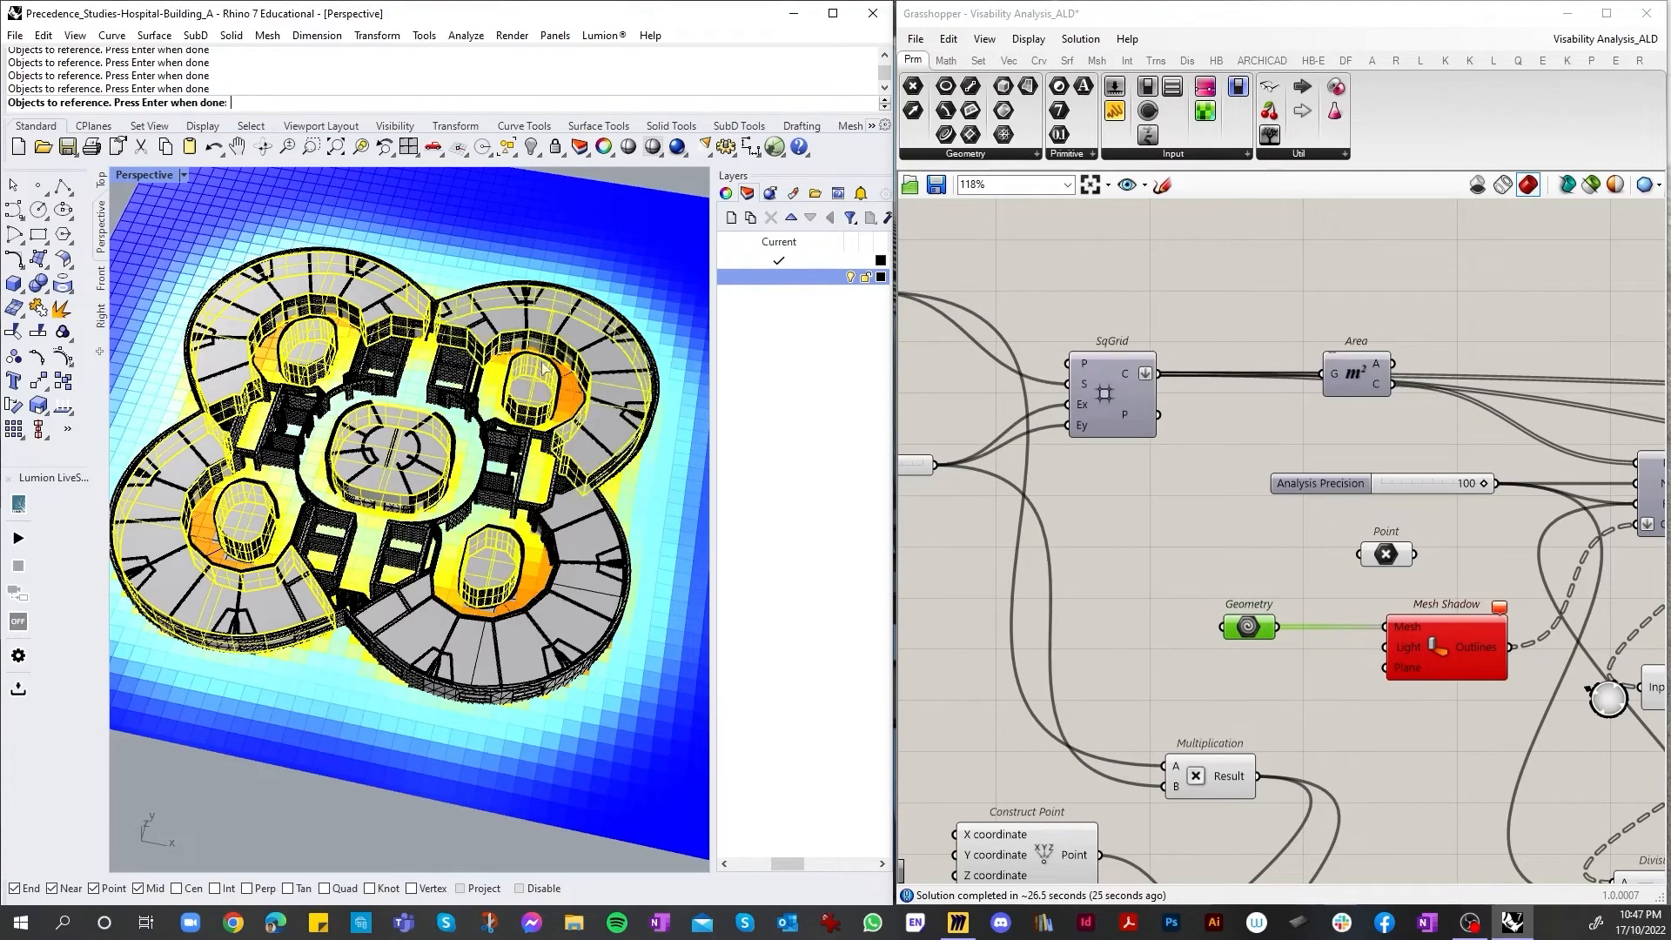
left_click(520, 625)
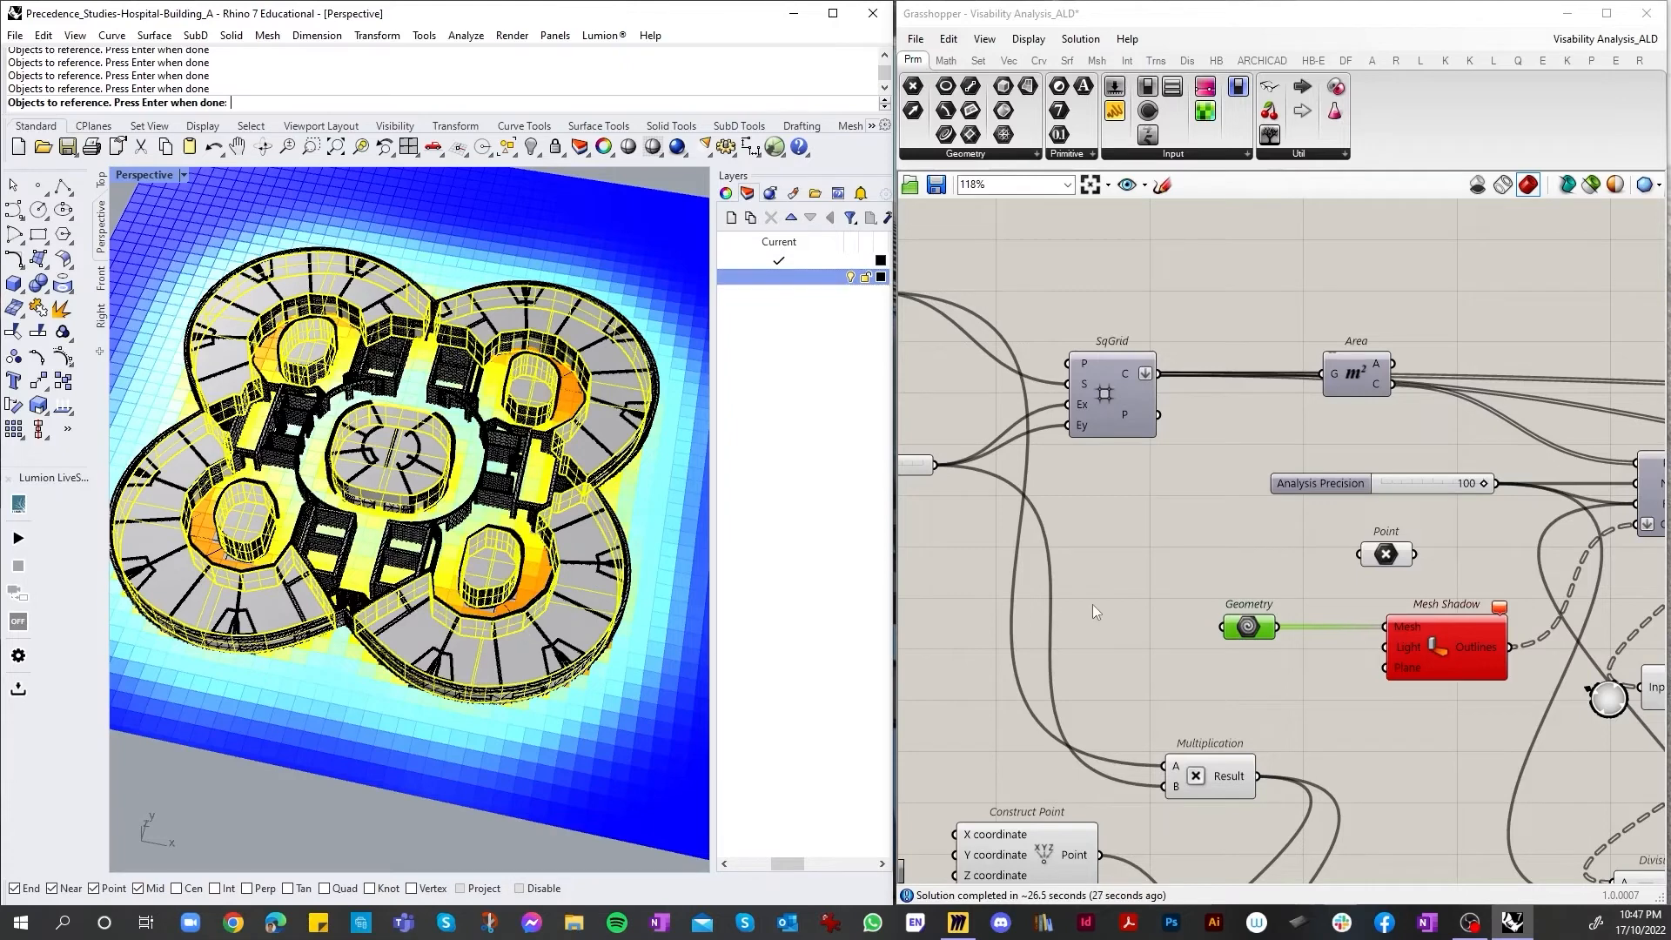
key("Return")
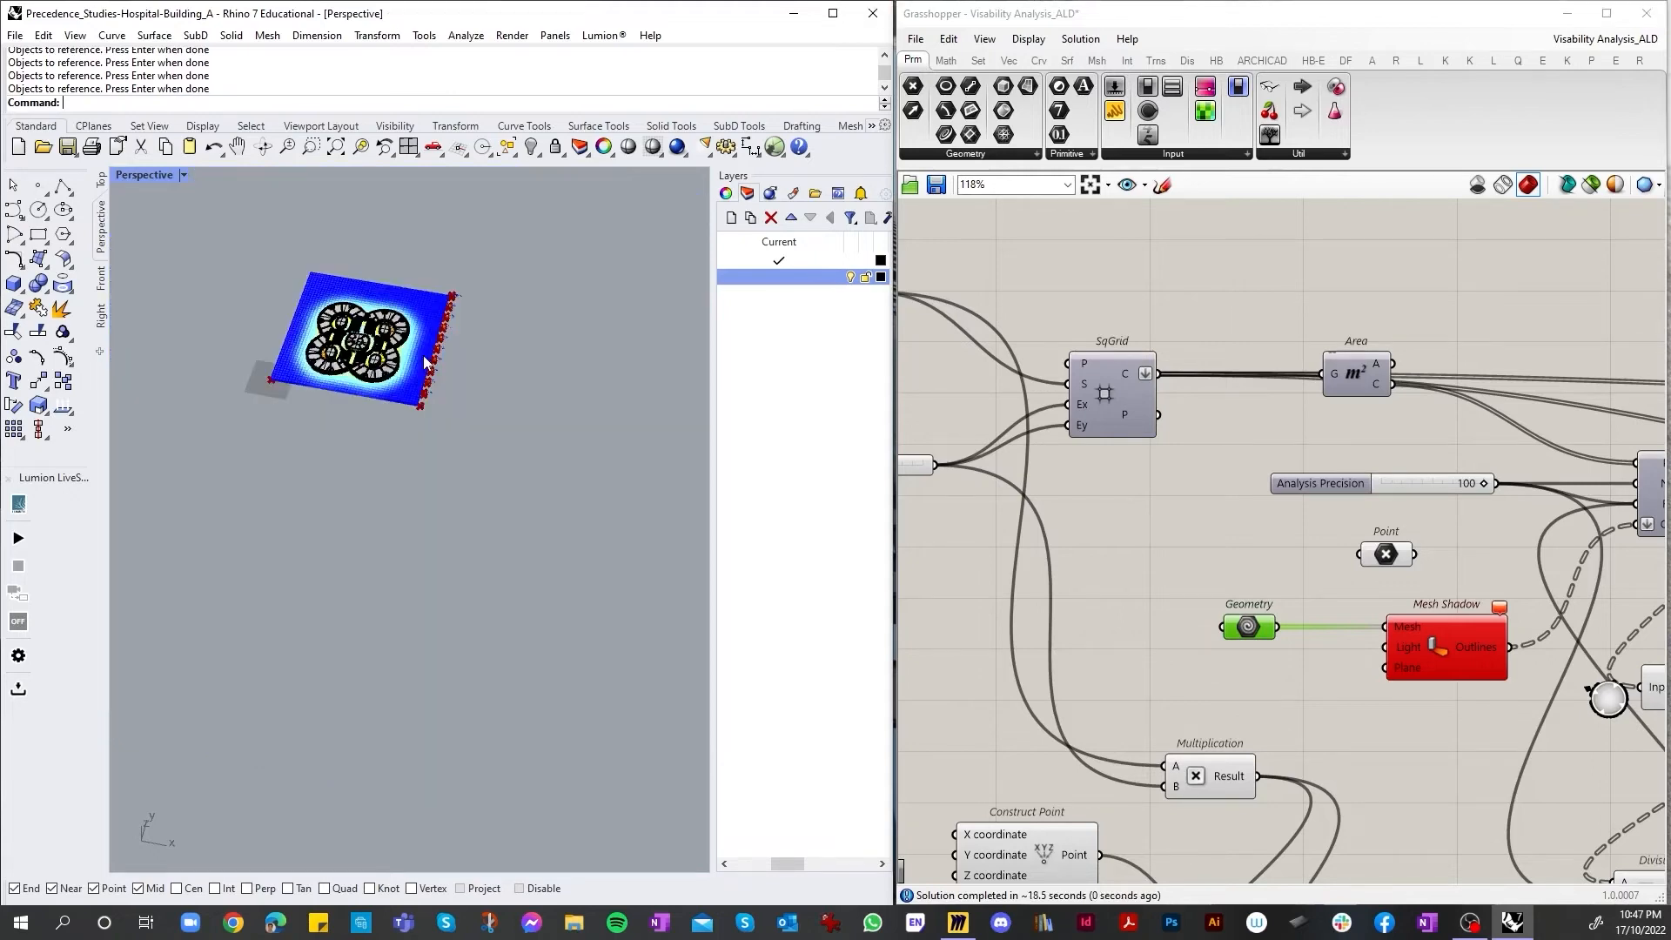
Step: Inspect the Mesh Shadow component's error and examine how the building sits on the coloured analysis grid
scroll(515, 219, "up", 10)
scroll(209, 654, "down", 12)
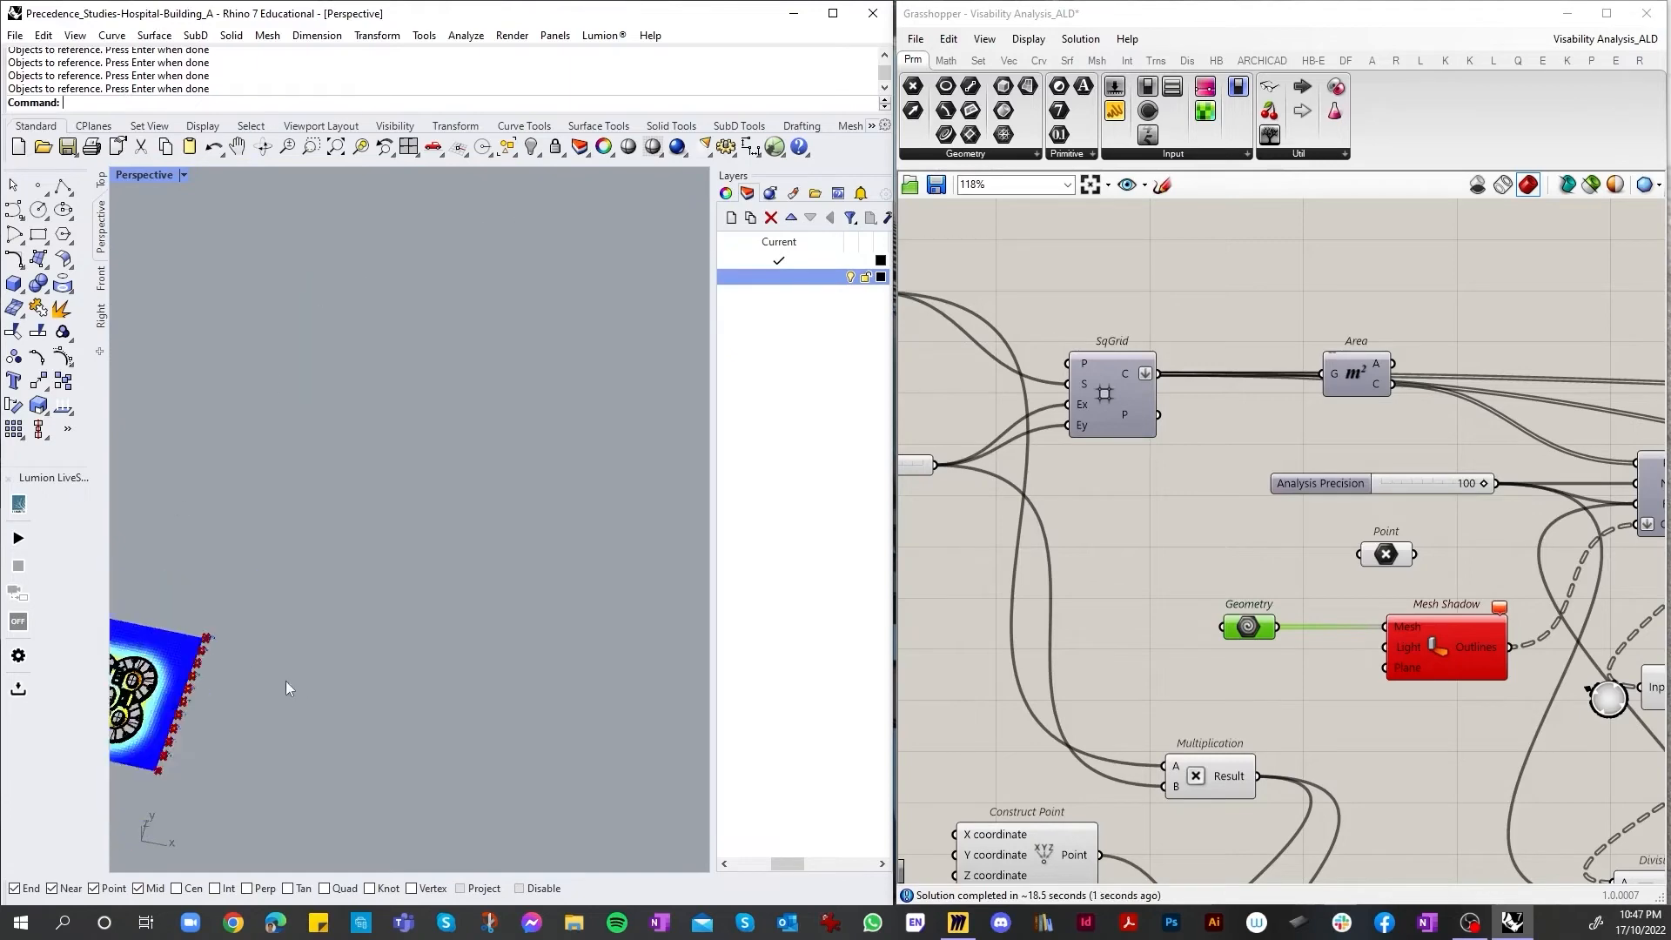
scroll(139, 698, "up", 14)
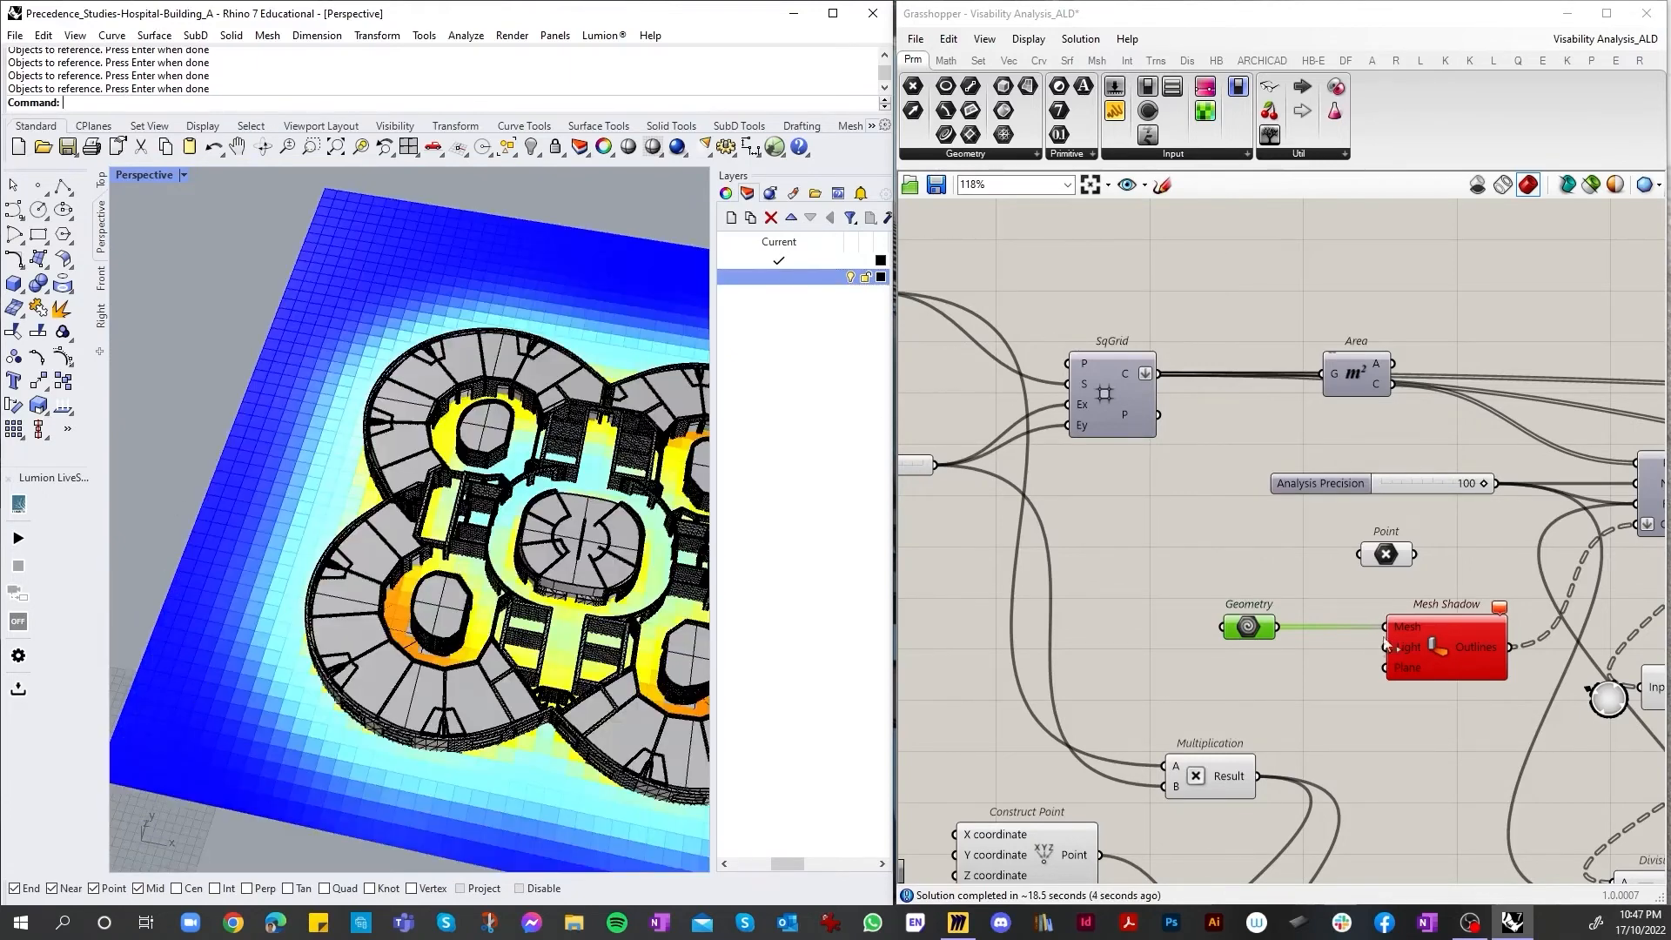
left_click(1454, 640)
mouse_move(1501, 610)
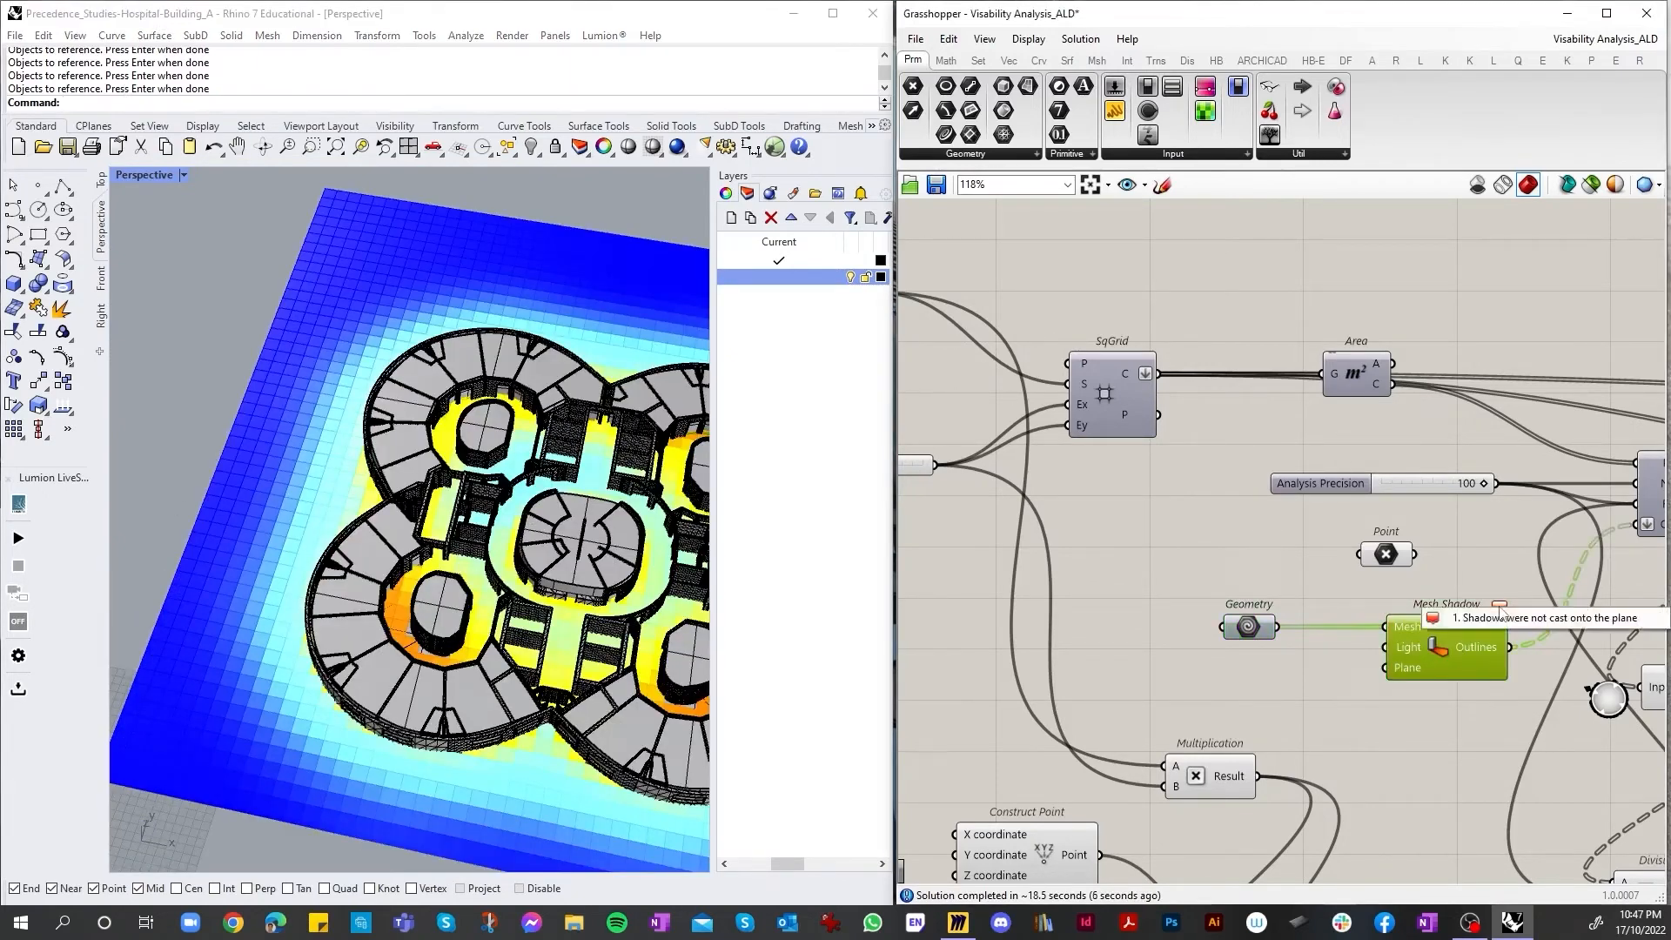
scroll(336, 669, "down", 10)
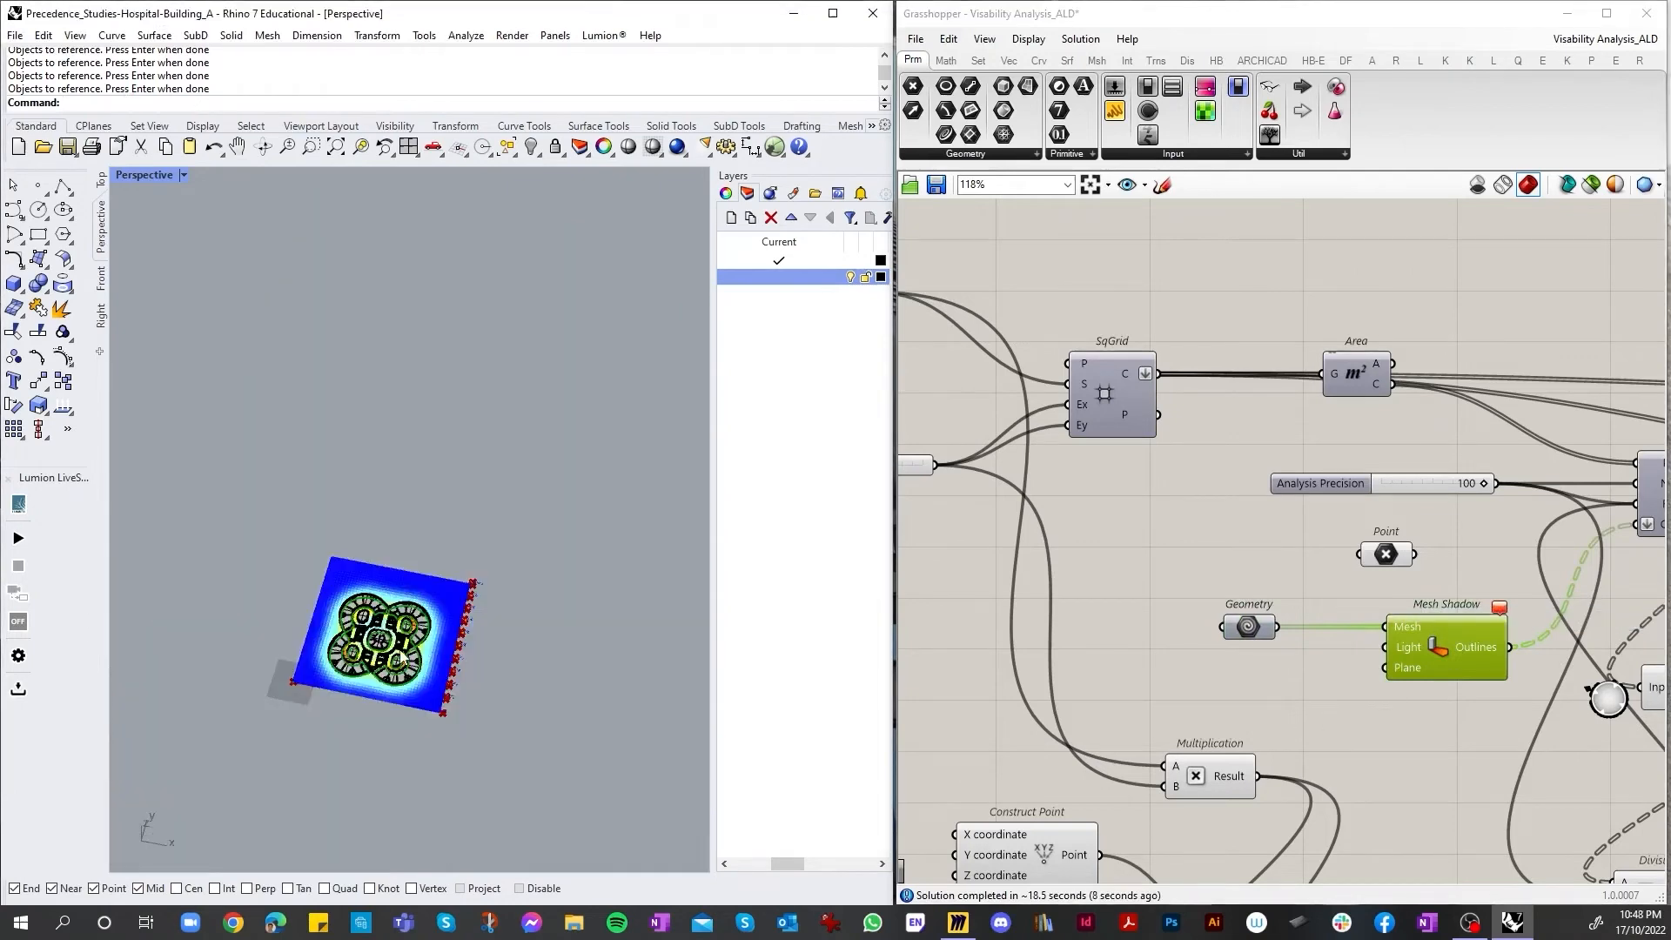
scroll(402, 657, "up", 12)
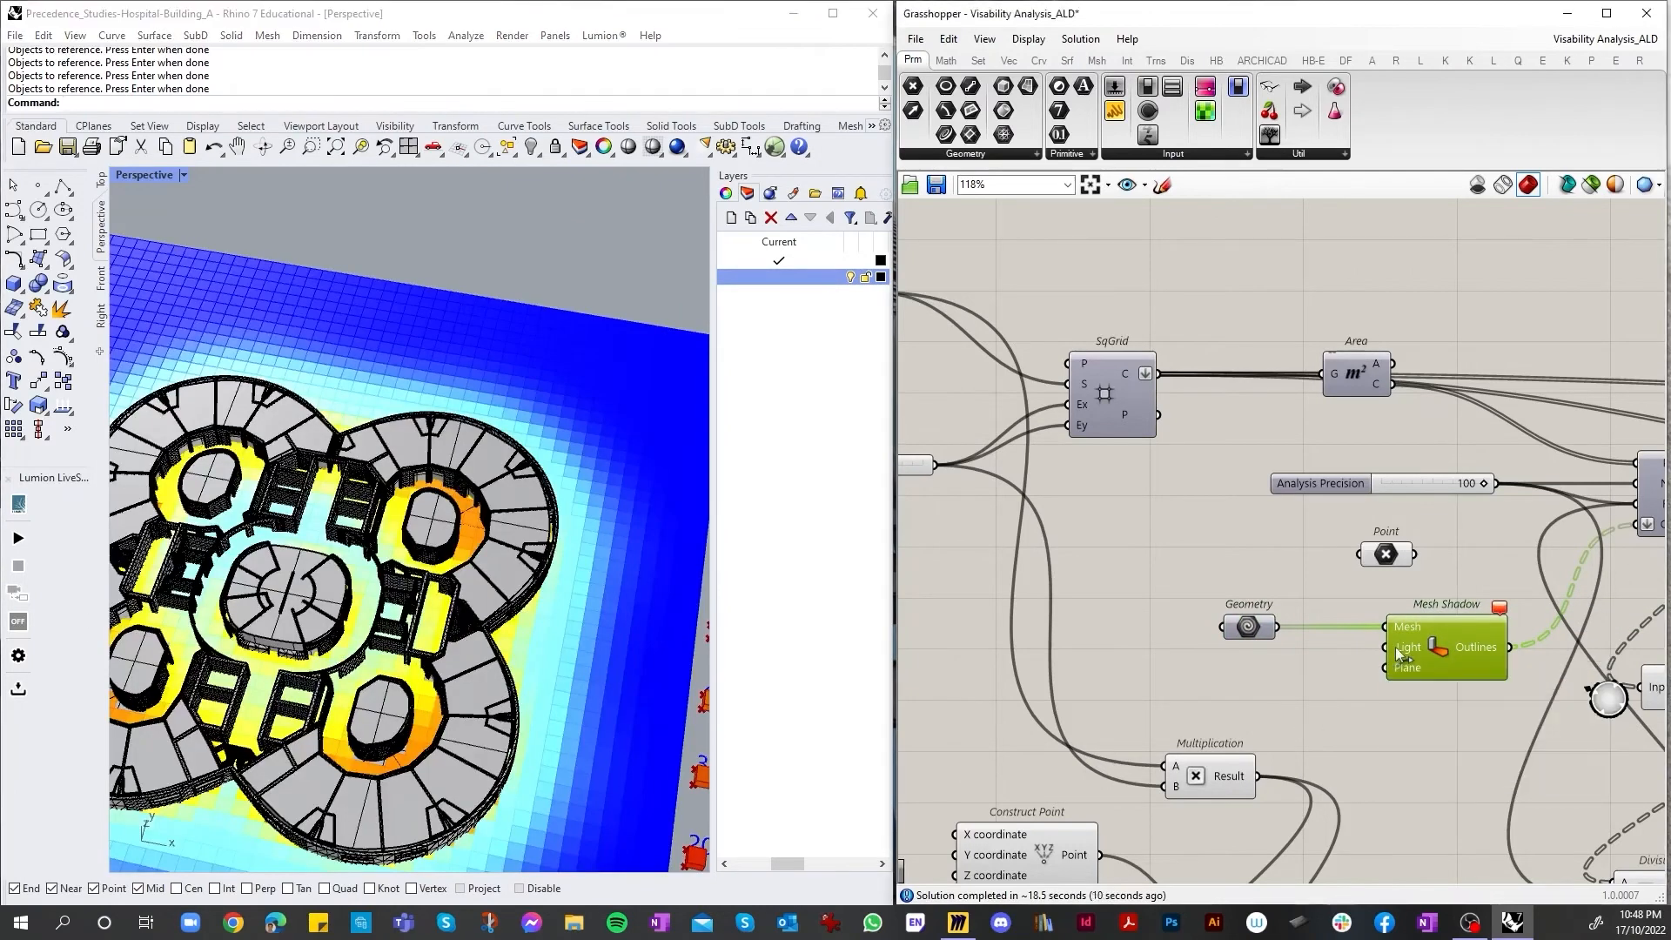
scroll(542, 613, "down", 14)
Step: Select all objects on both layers, covering the building meshes and the Layer 02 volumes
left_click(816, 262)
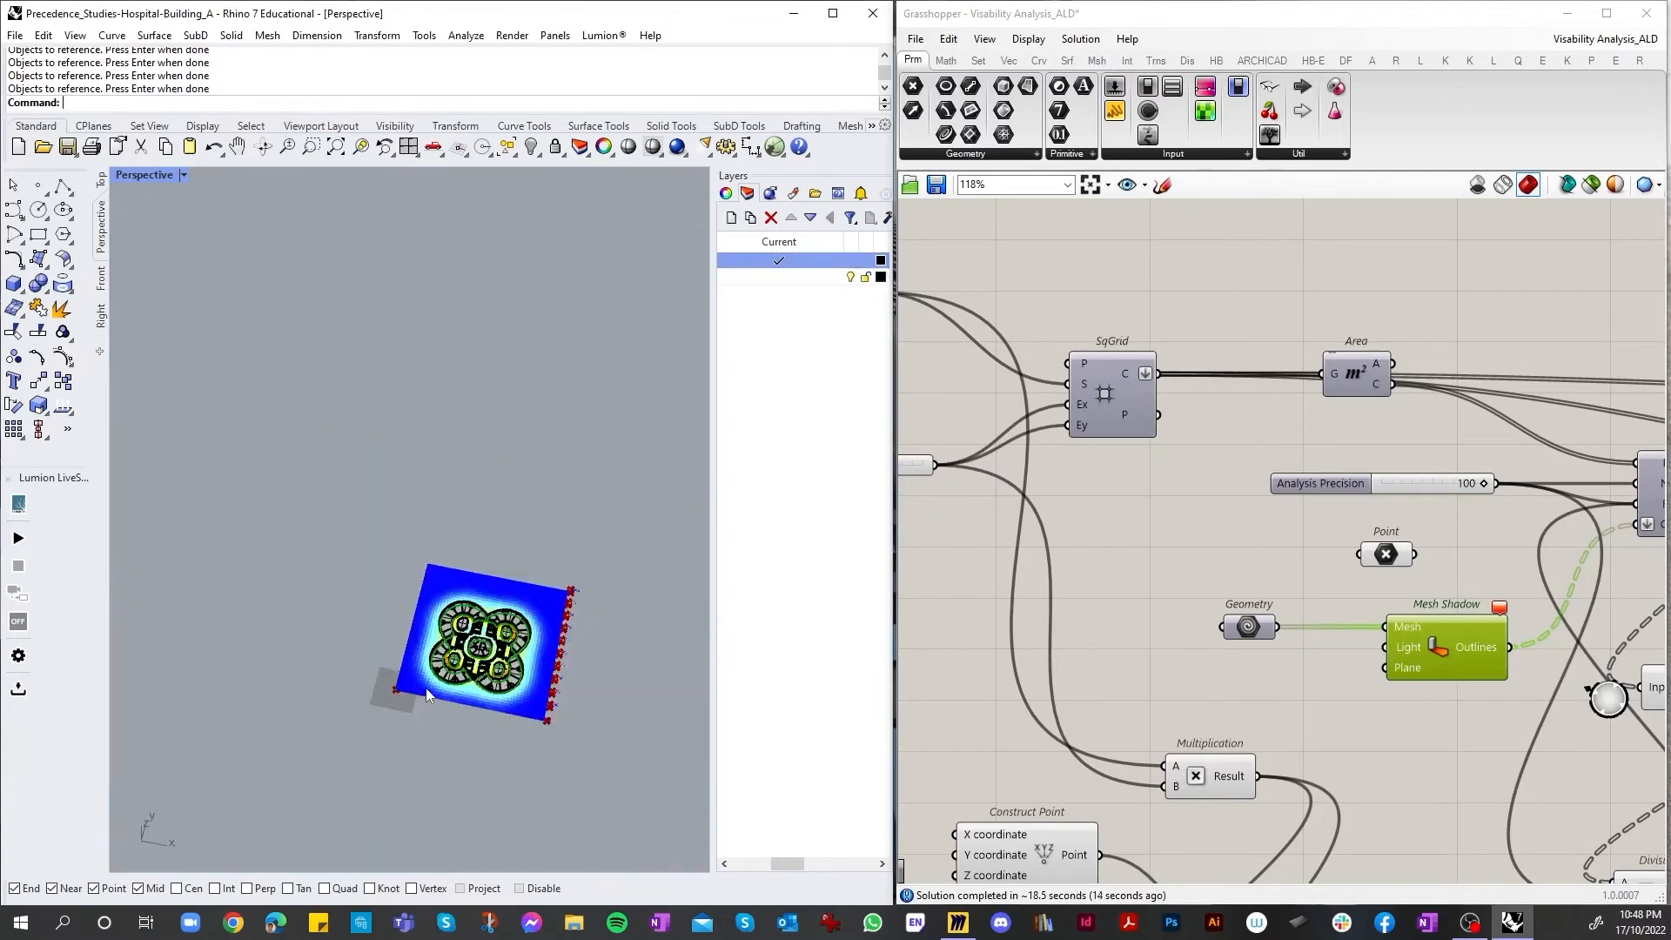
scroll(453, 636, "up", 10)
scroll(442, 571, "down", 10)
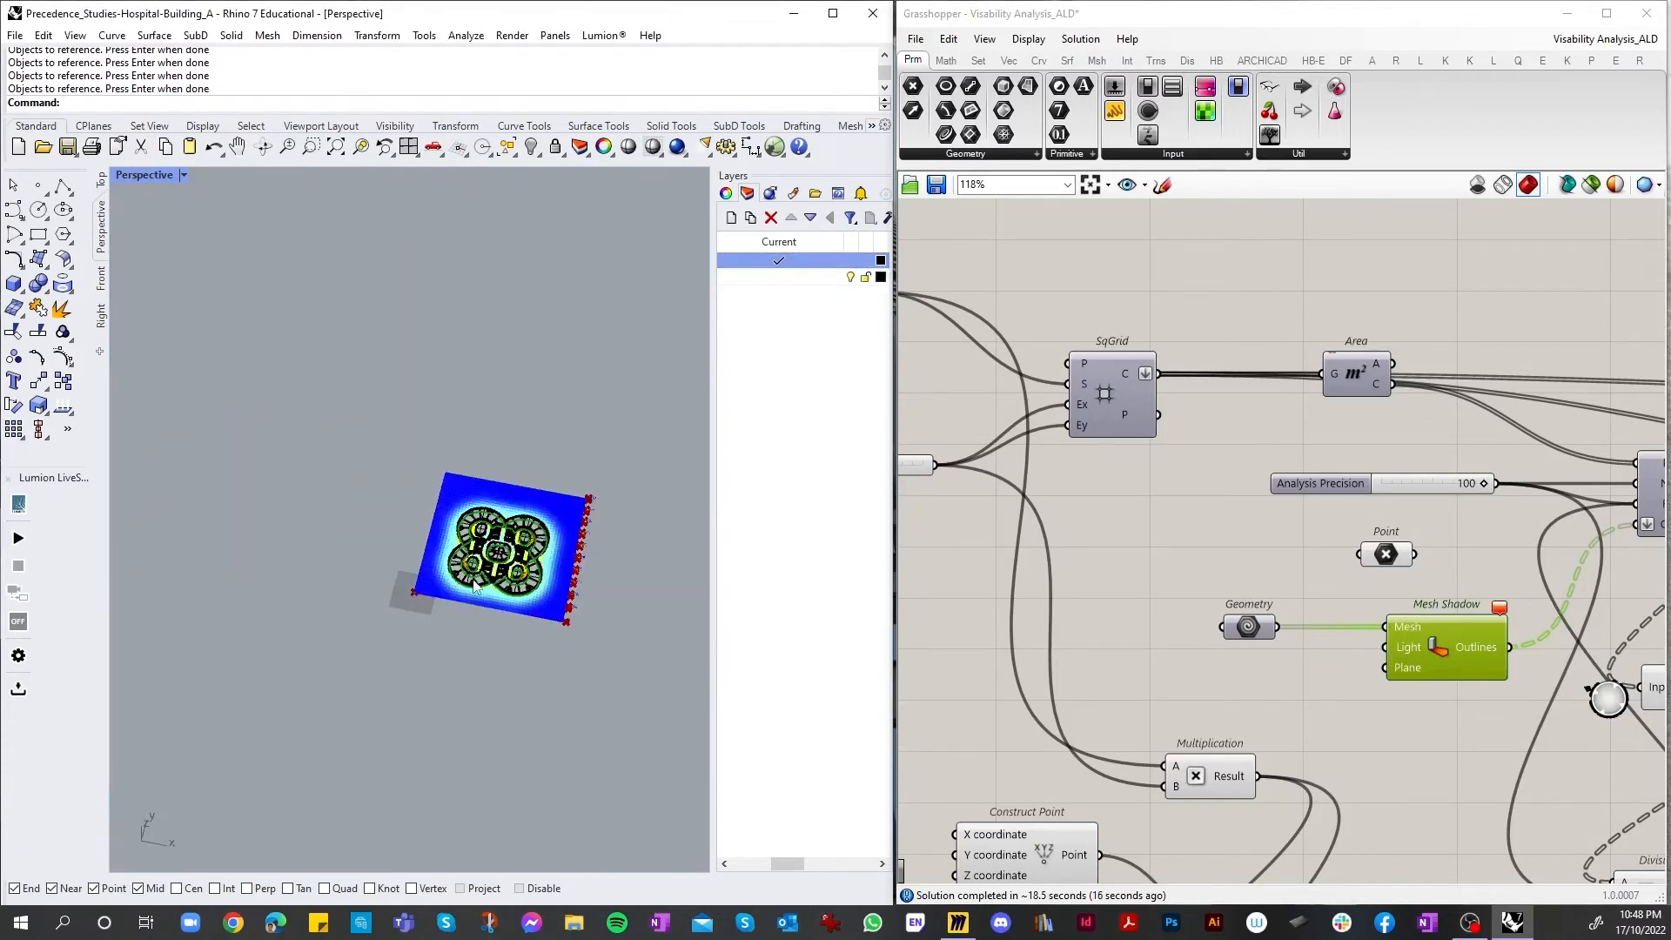
scroll(479, 587, "up", 12)
left_click(499, 628)
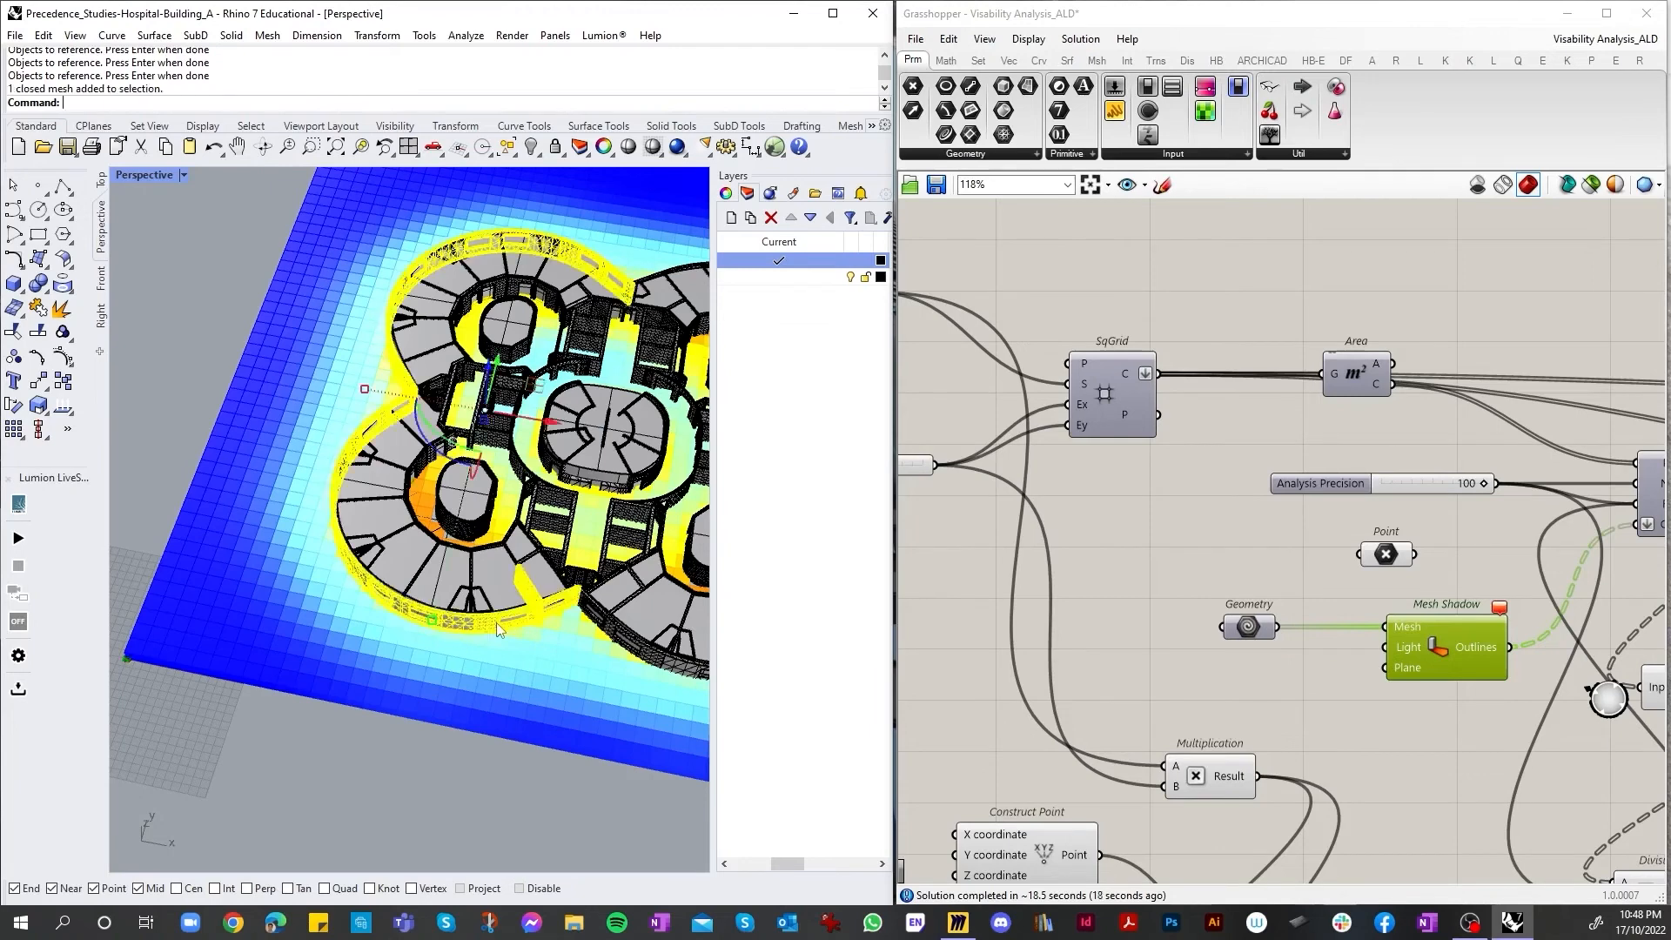
scroll(522, 619, "down", 6)
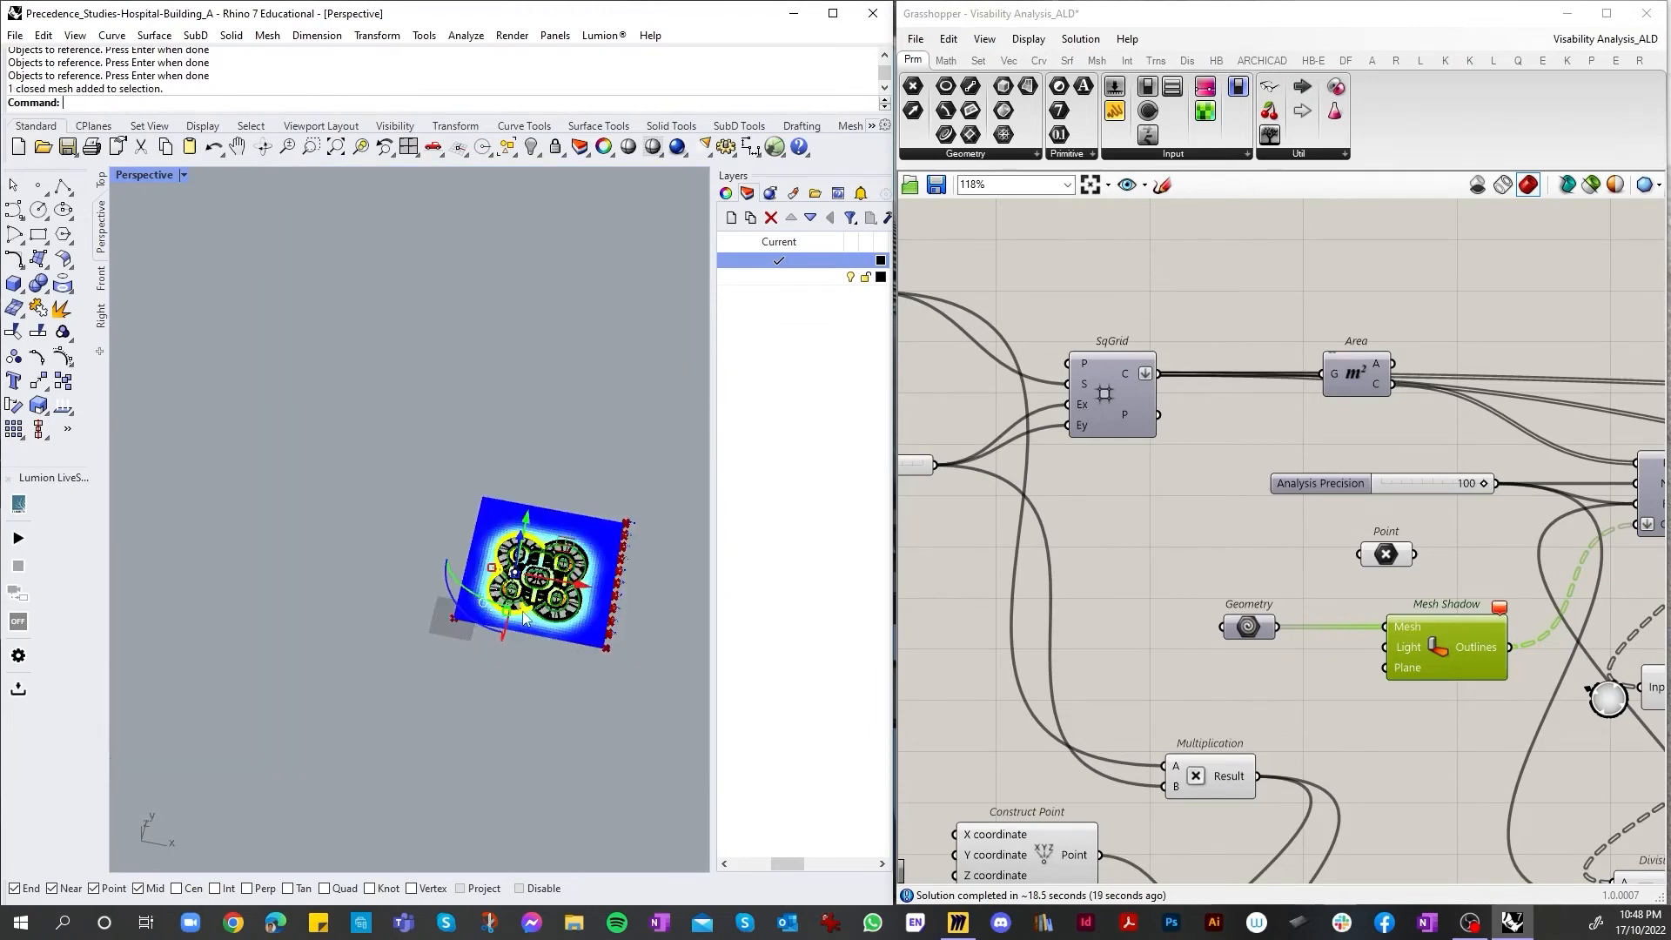
right_click(768, 265)
left_click(720, 434)
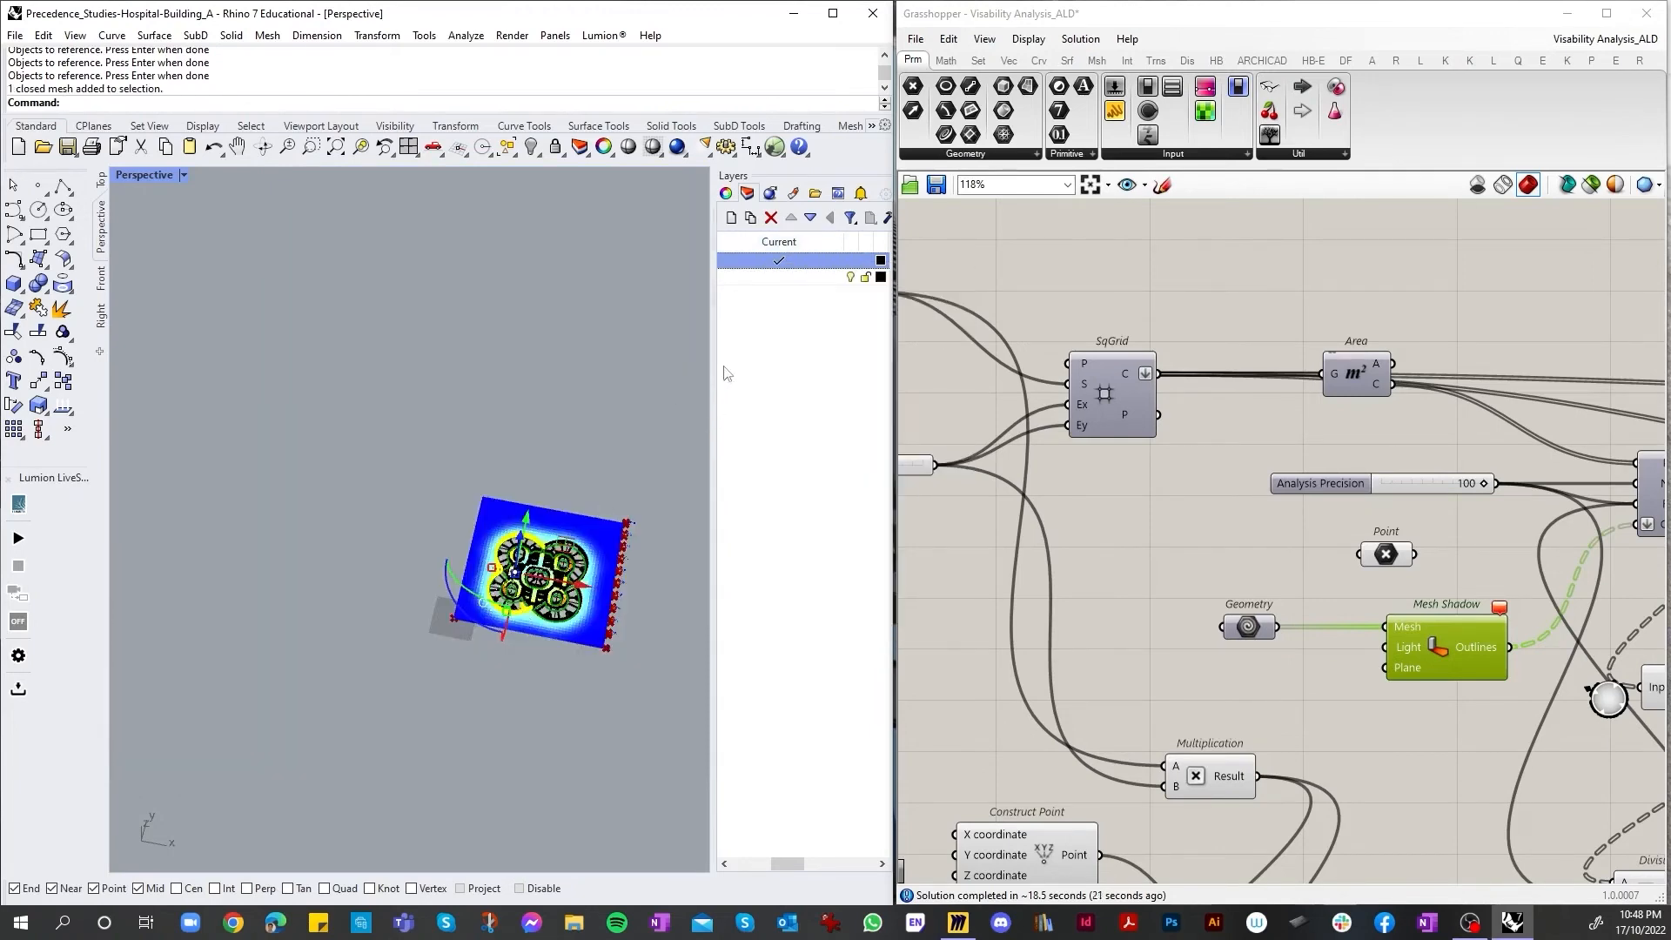
right_click(753, 271)
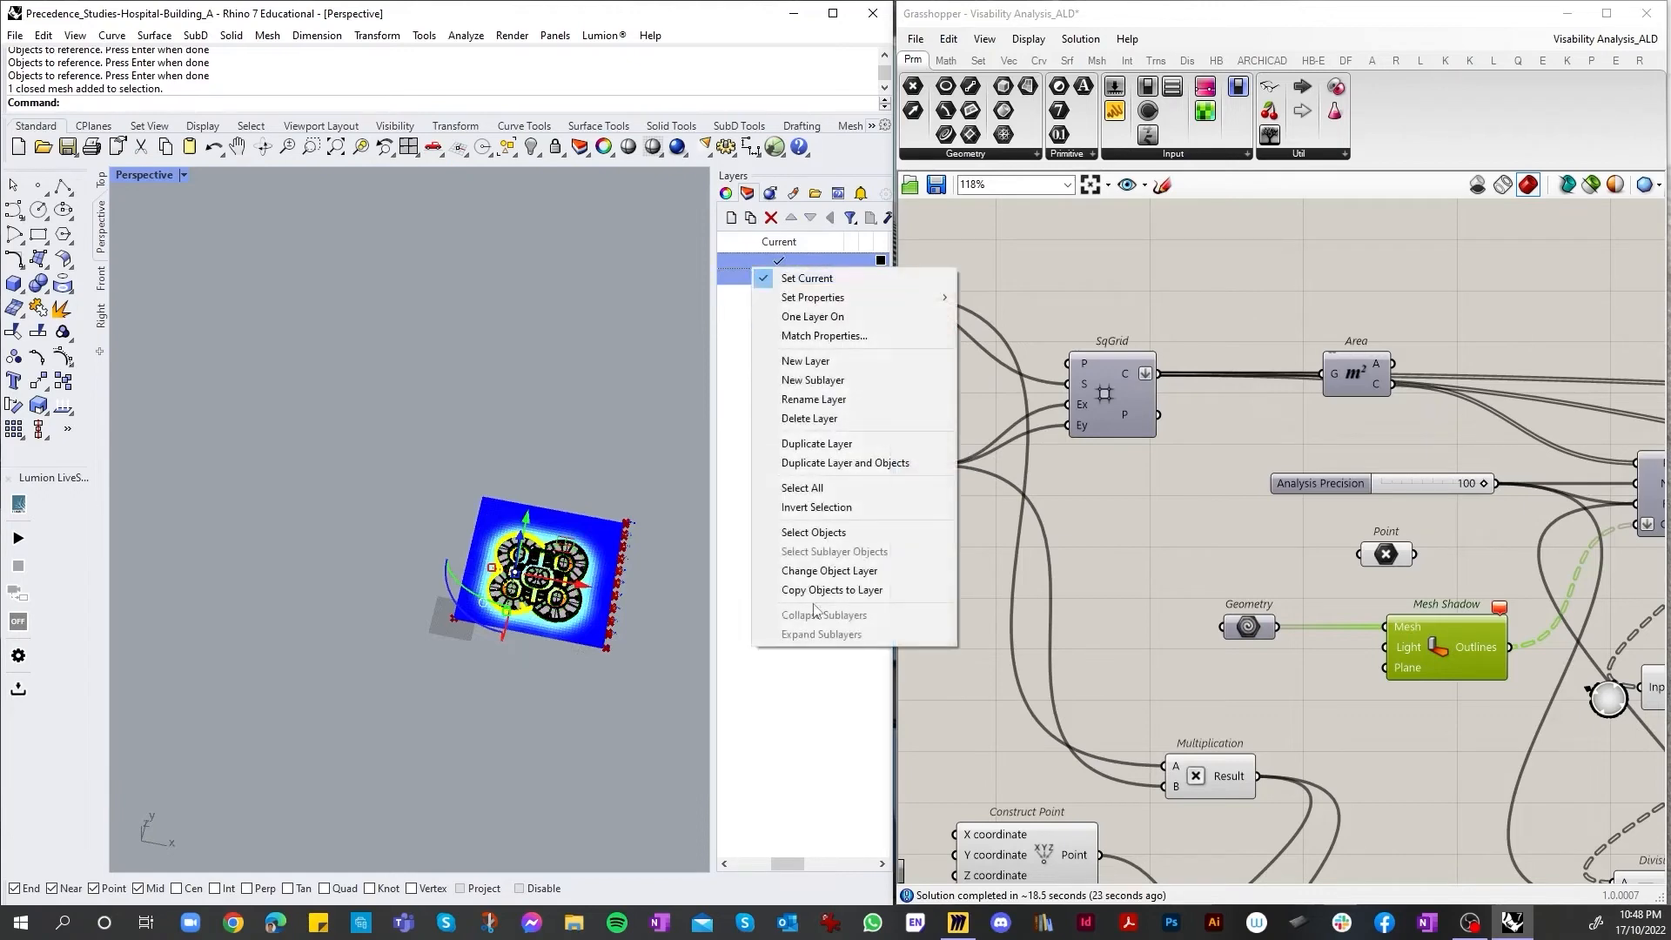
left_click(816, 534)
Step: Nudge all the selected building geometry and lower it slightly along the vertical axis onto the analysis grid
scroll(616, 591, "up", 8)
scroll(535, 580, "down", 8)
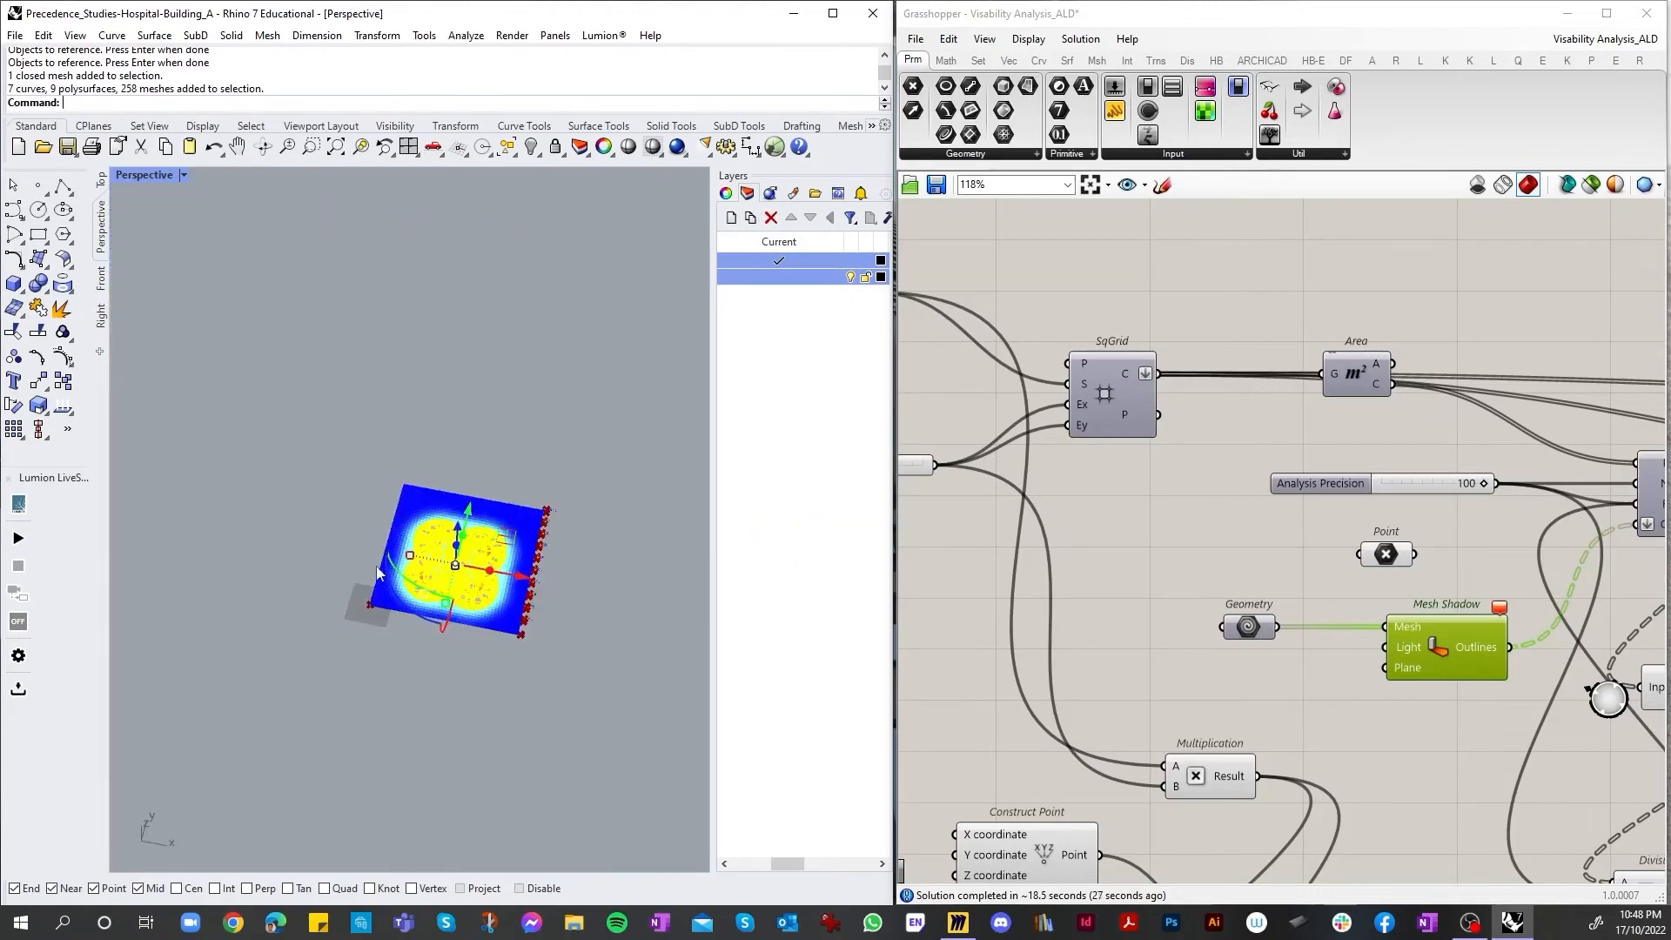
scroll(400, 576, "up", 8)
scroll(461, 570, "down", 8)
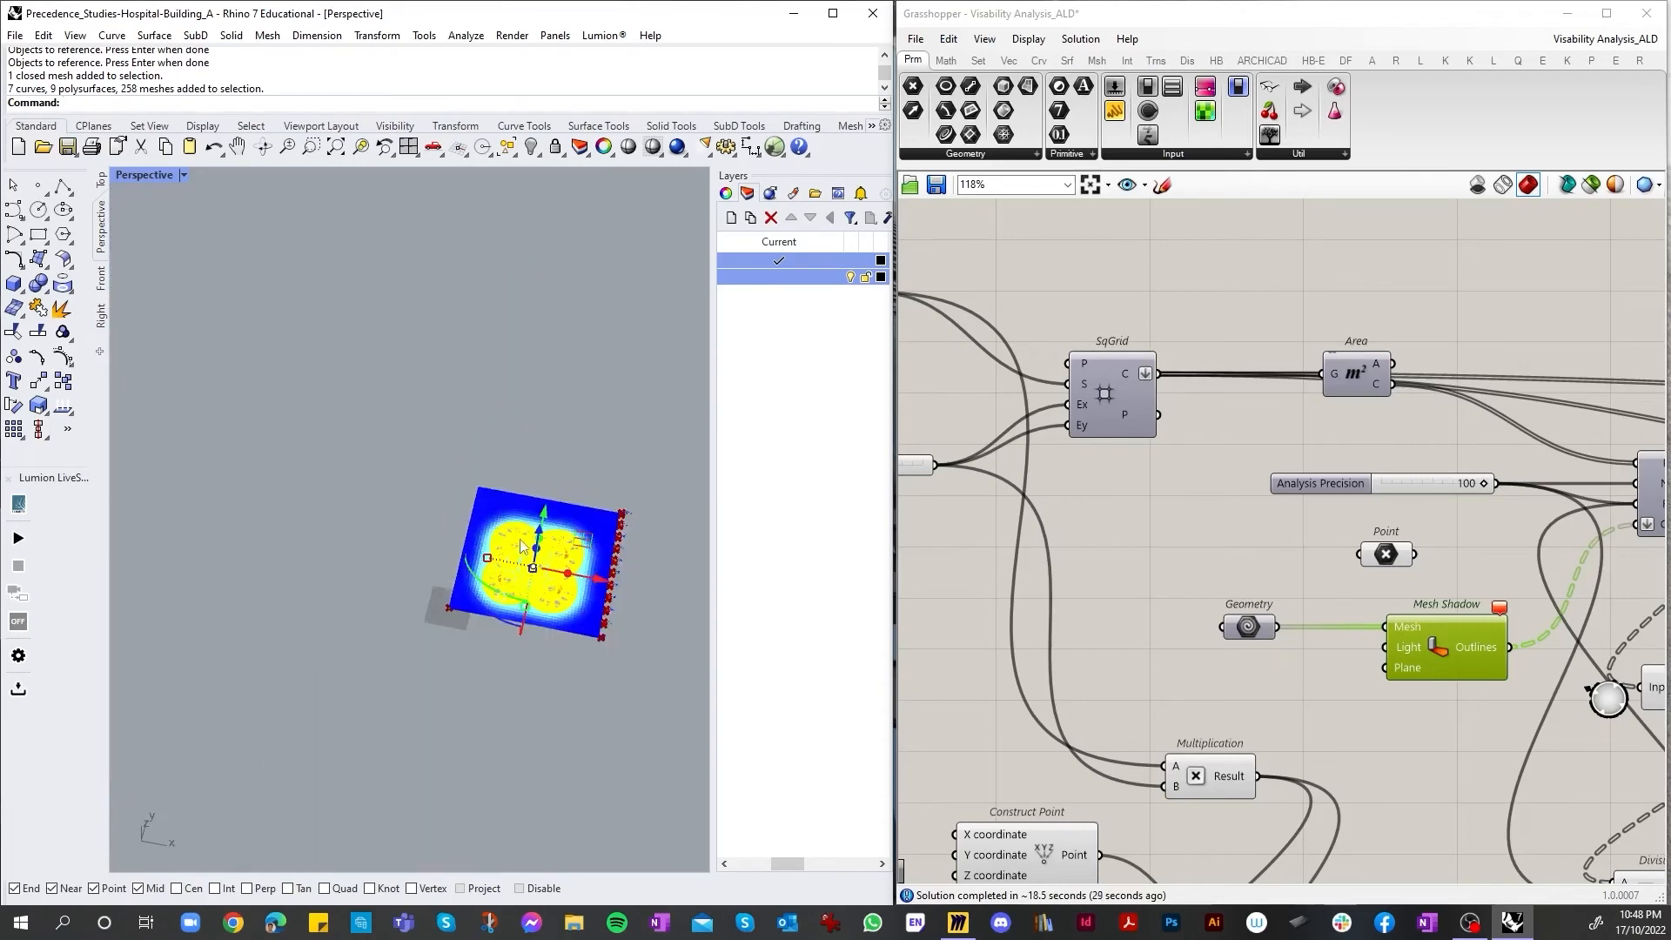
scroll(544, 557, "up", 10)
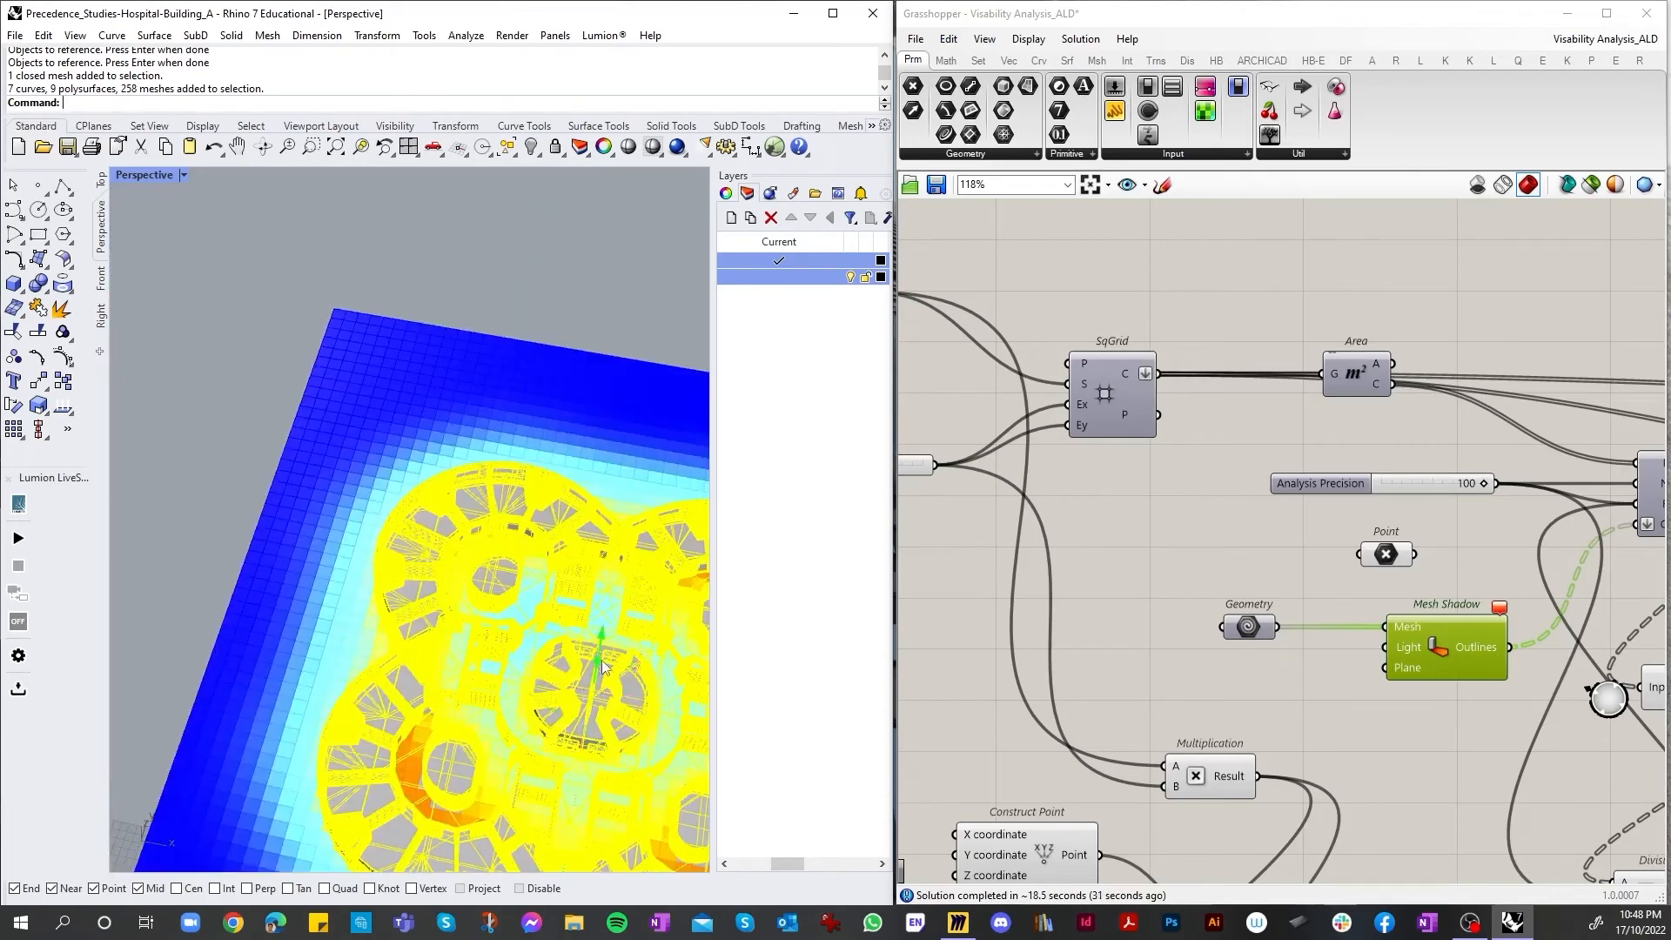
left_click_drag(601, 676, 610, 660)
scroll(574, 688, "down", 10)
scroll(528, 714, "up", 10)
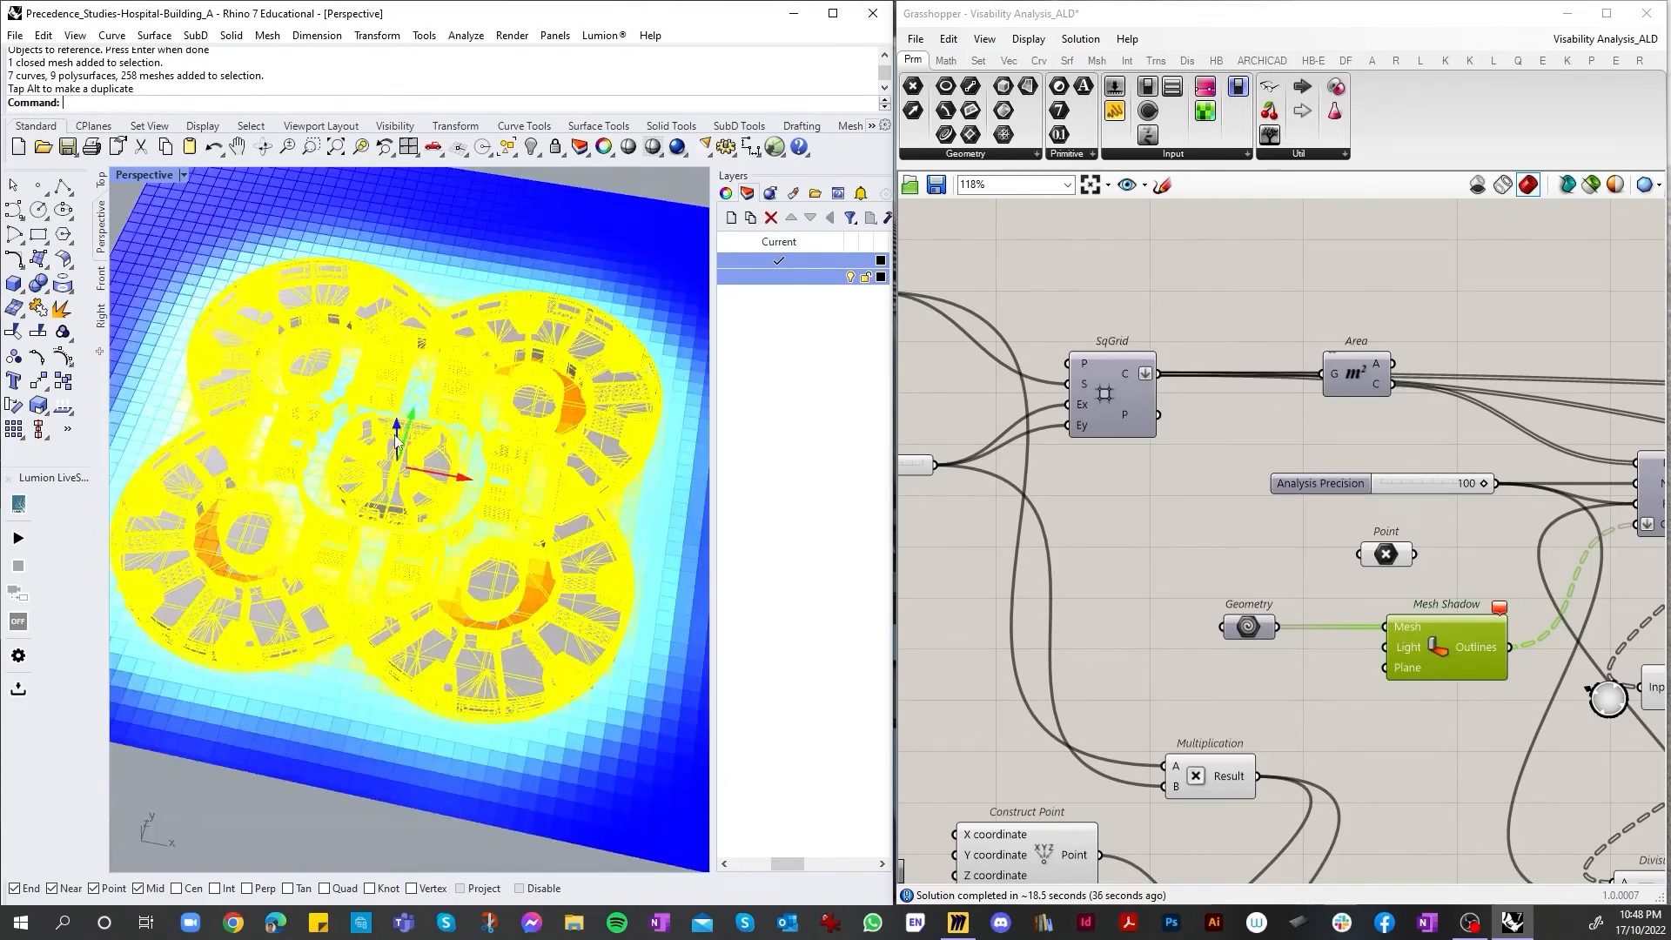
left_click_drag(396, 430, 405, 445)
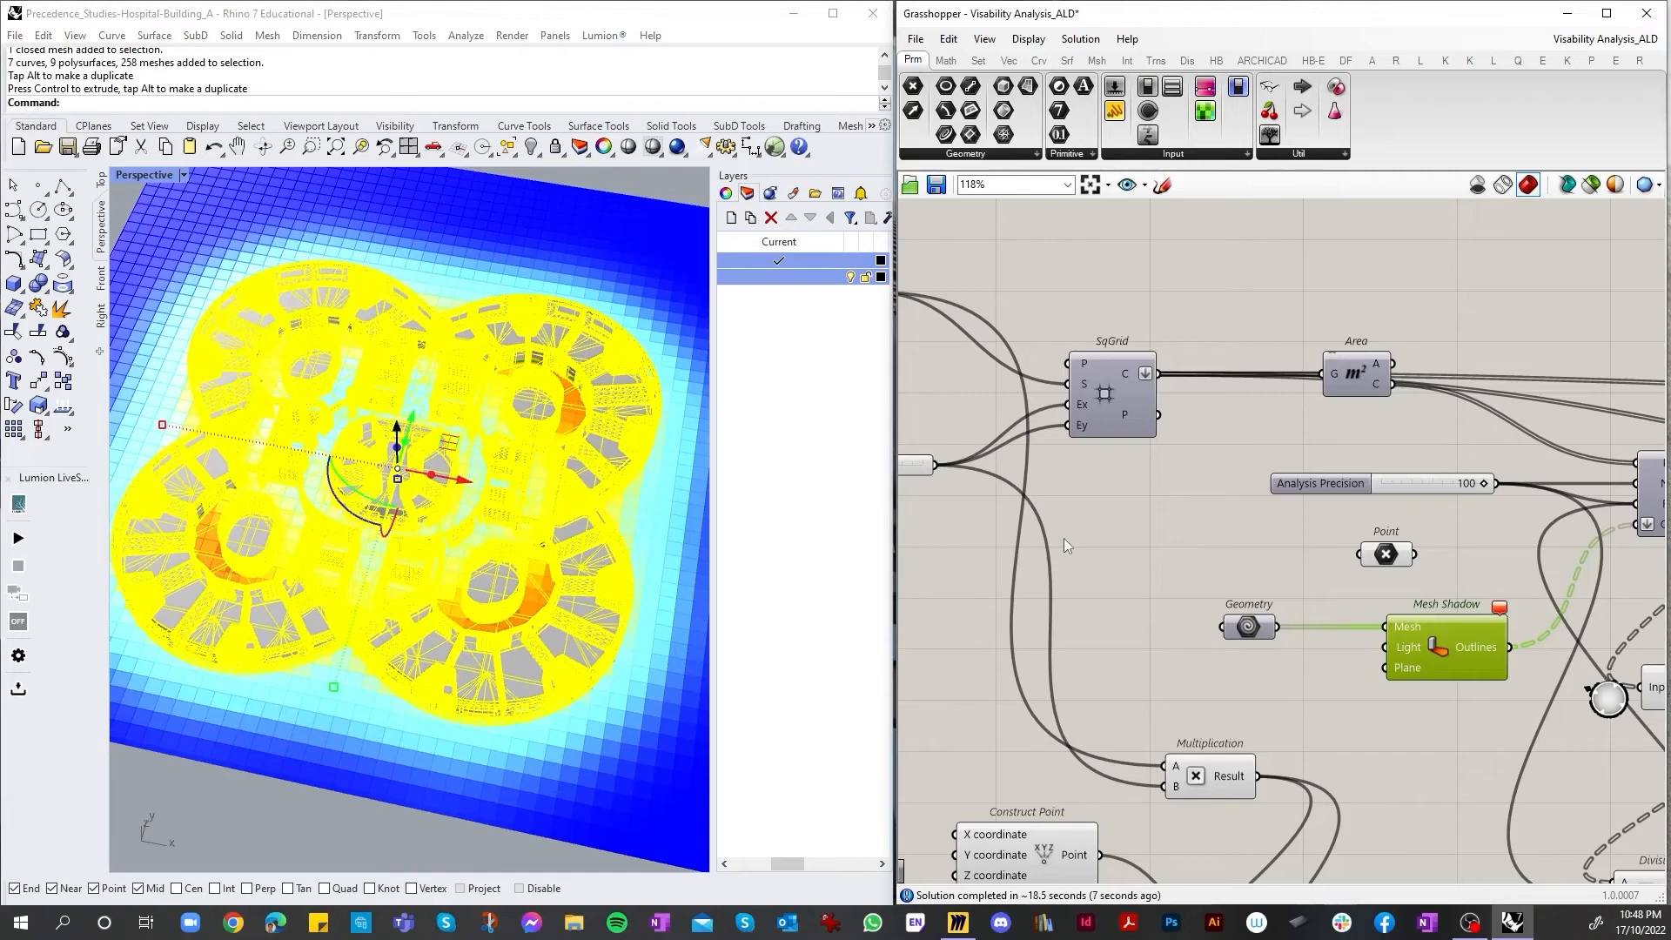
Step: Hide Layer 02 so that only the building meshes and the analysis grid are displayed
scroll(605, 663, "down", 10)
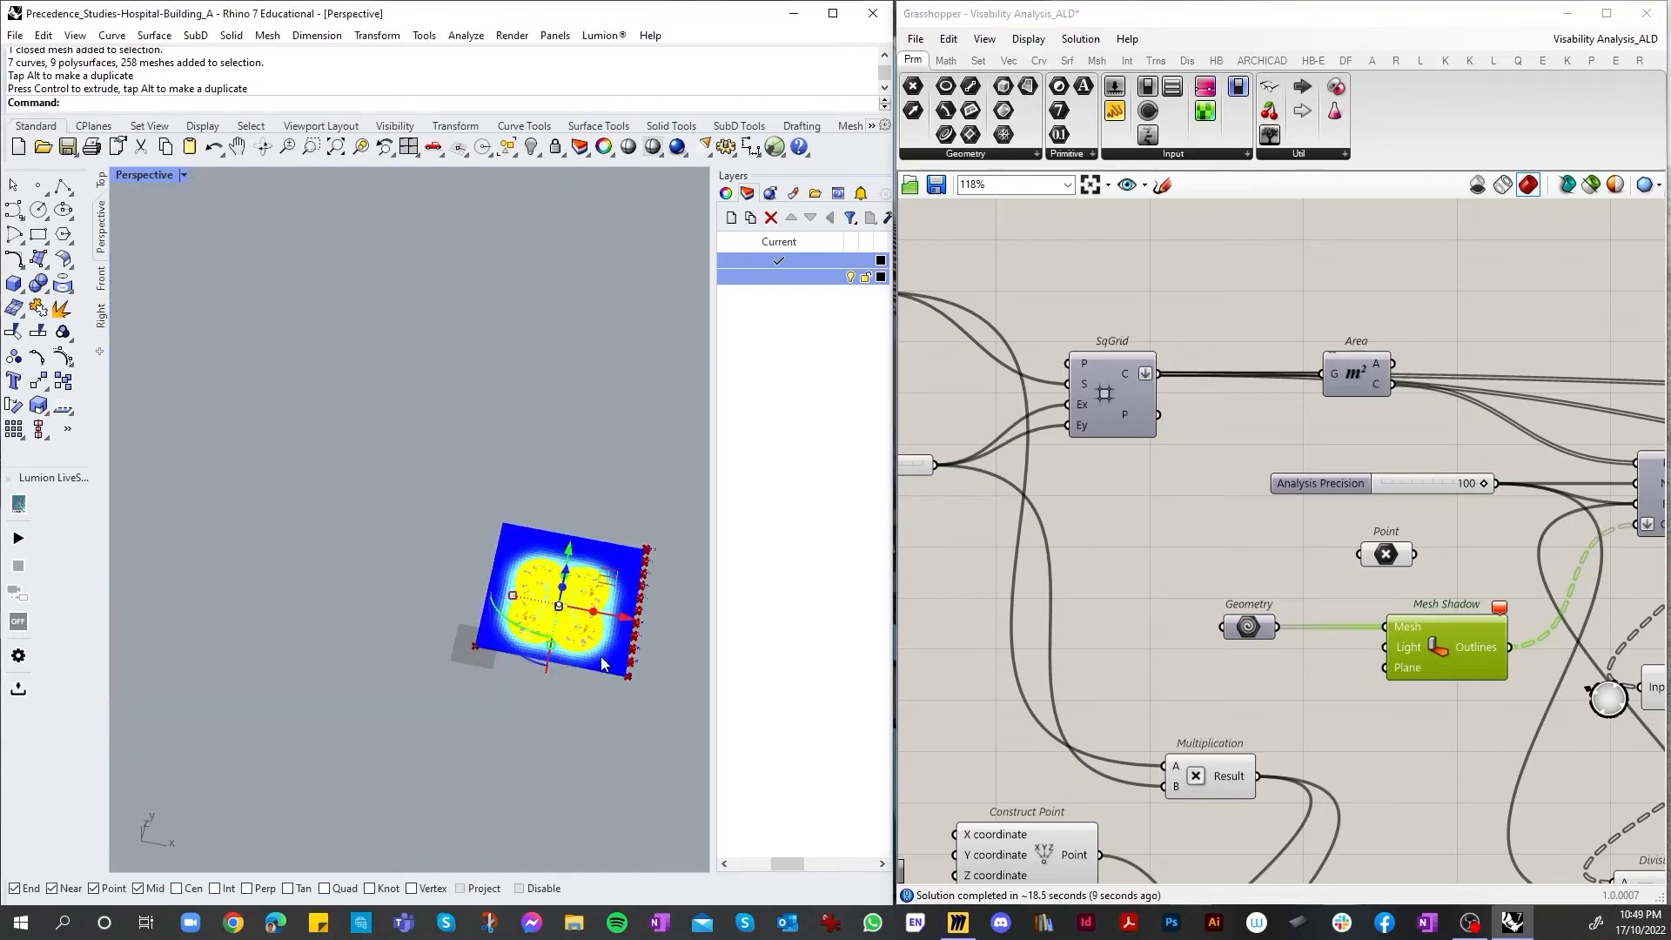
scroll(572, 679, "up", 15)
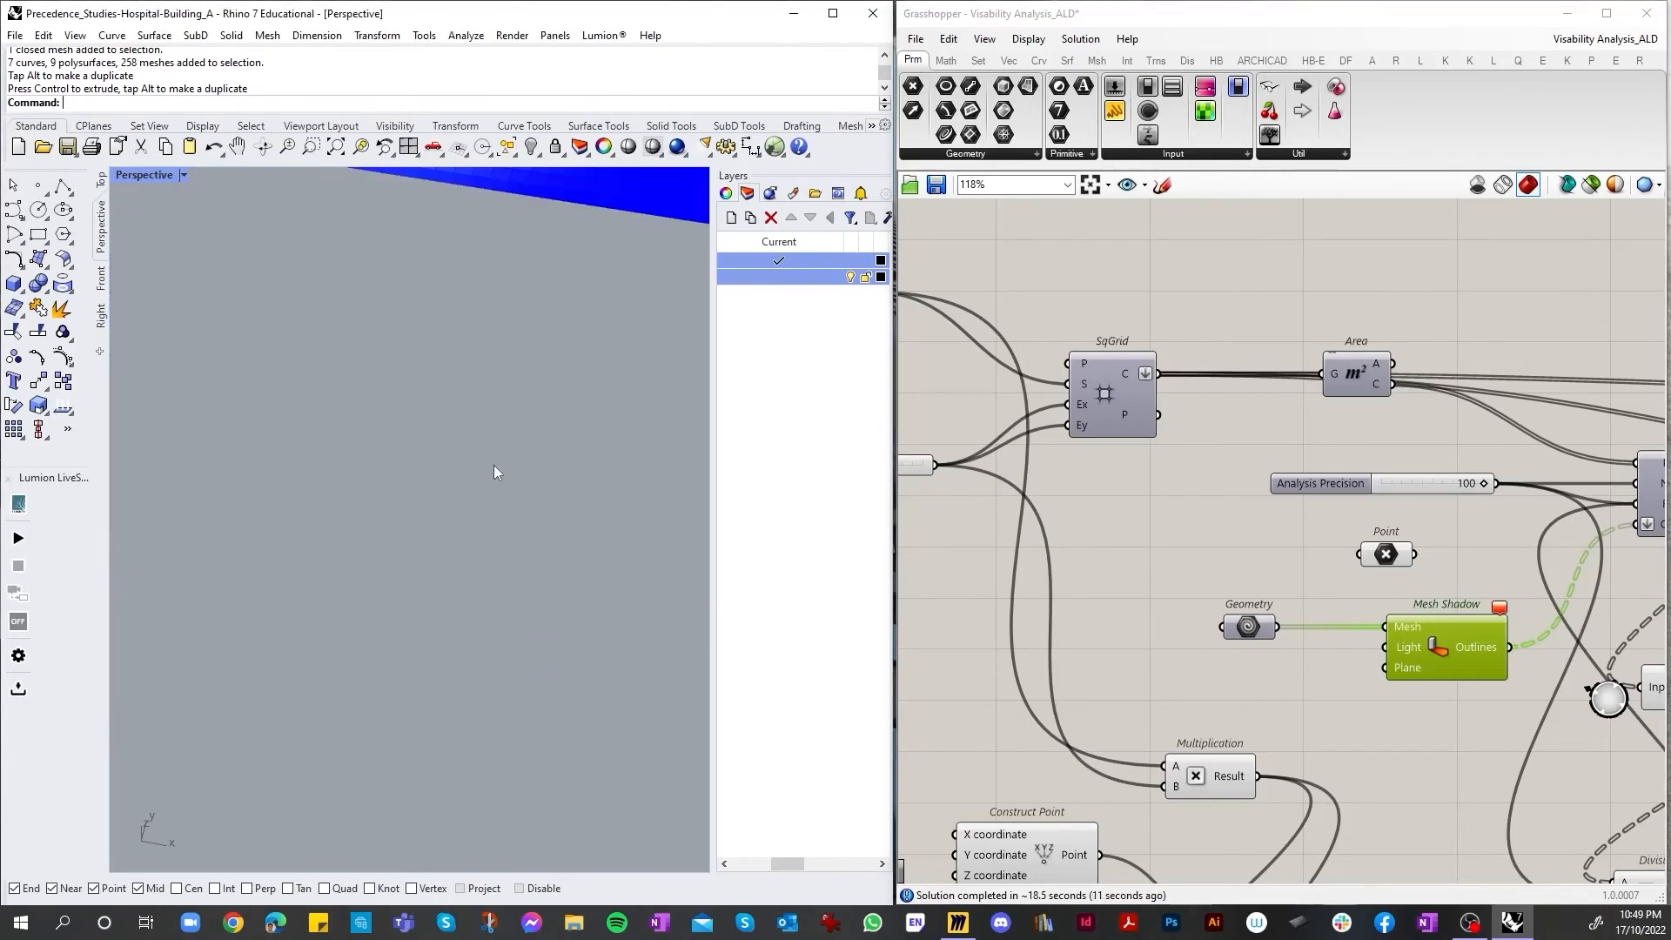
scroll(489, 448, "down", 18)
scroll(530, 654, "up", 3)
scroll(509, 566, "up", 6)
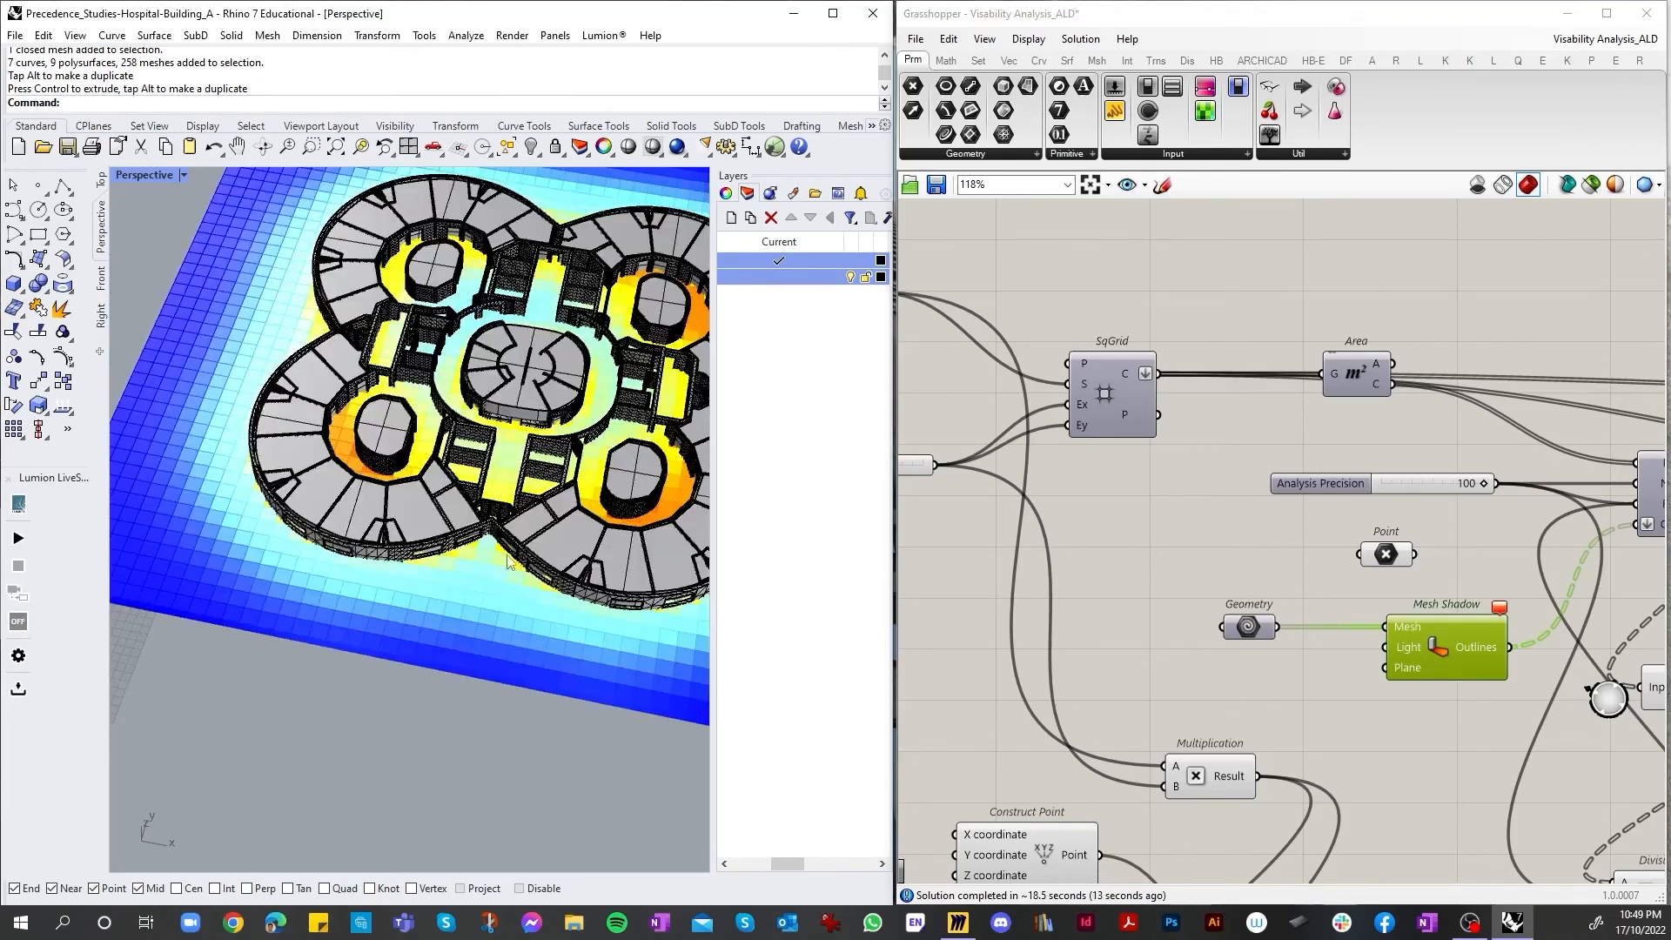
scroll(513, 327, "up", 5)
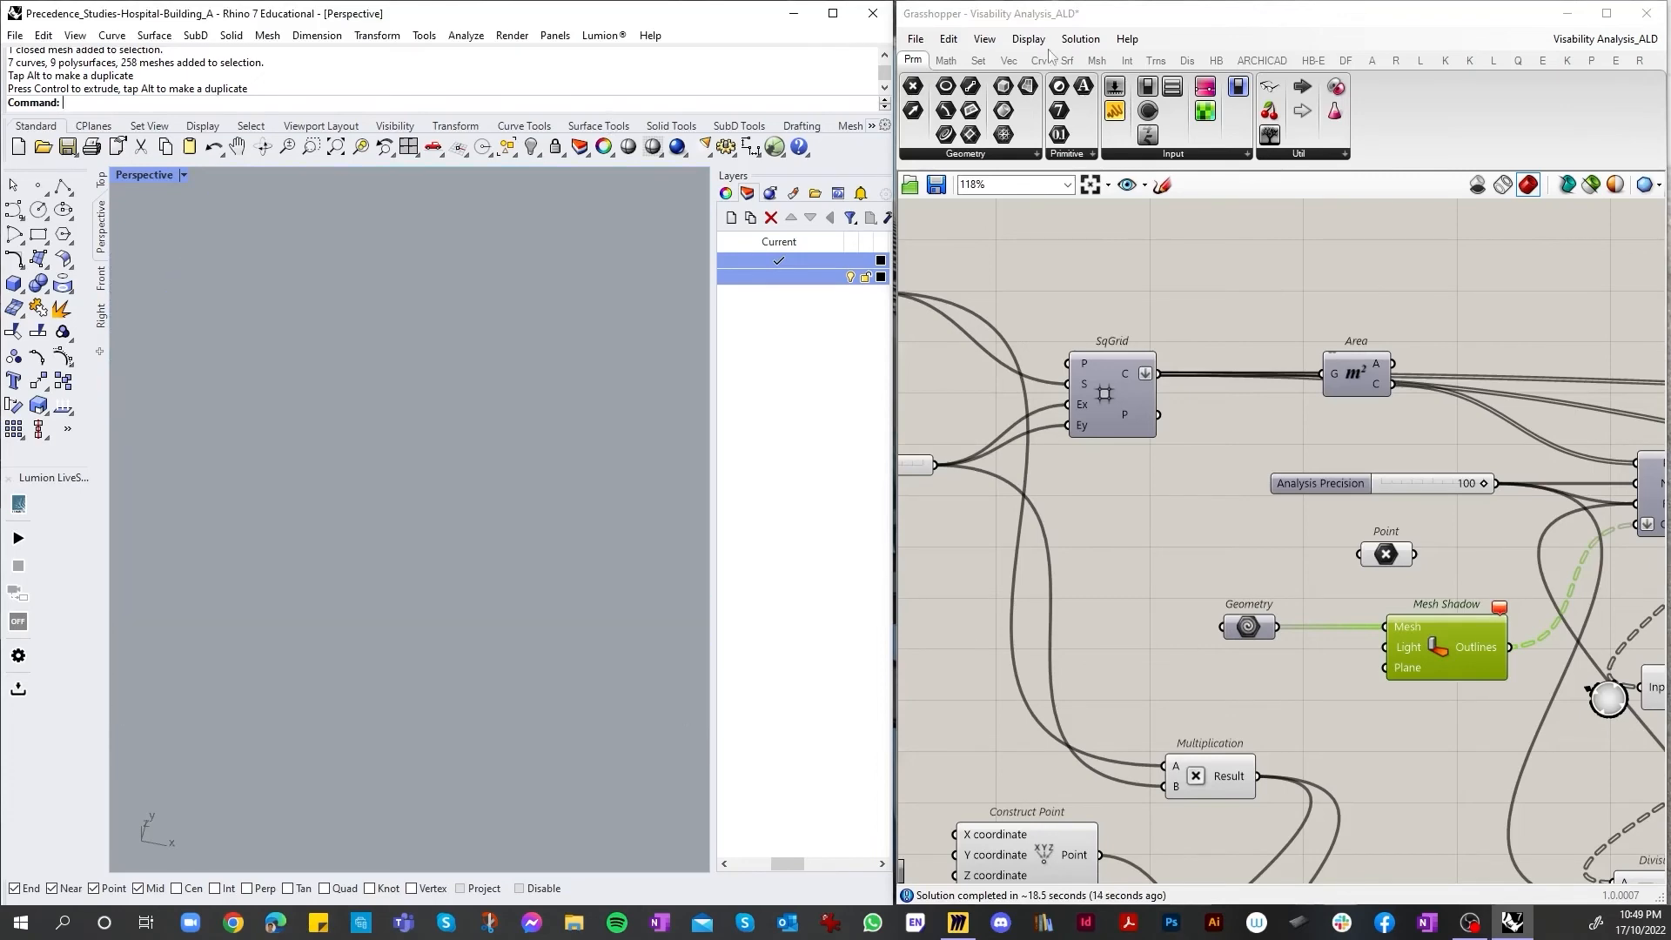
left_click(852, 280)
scroll(395, 497, "down", 10)
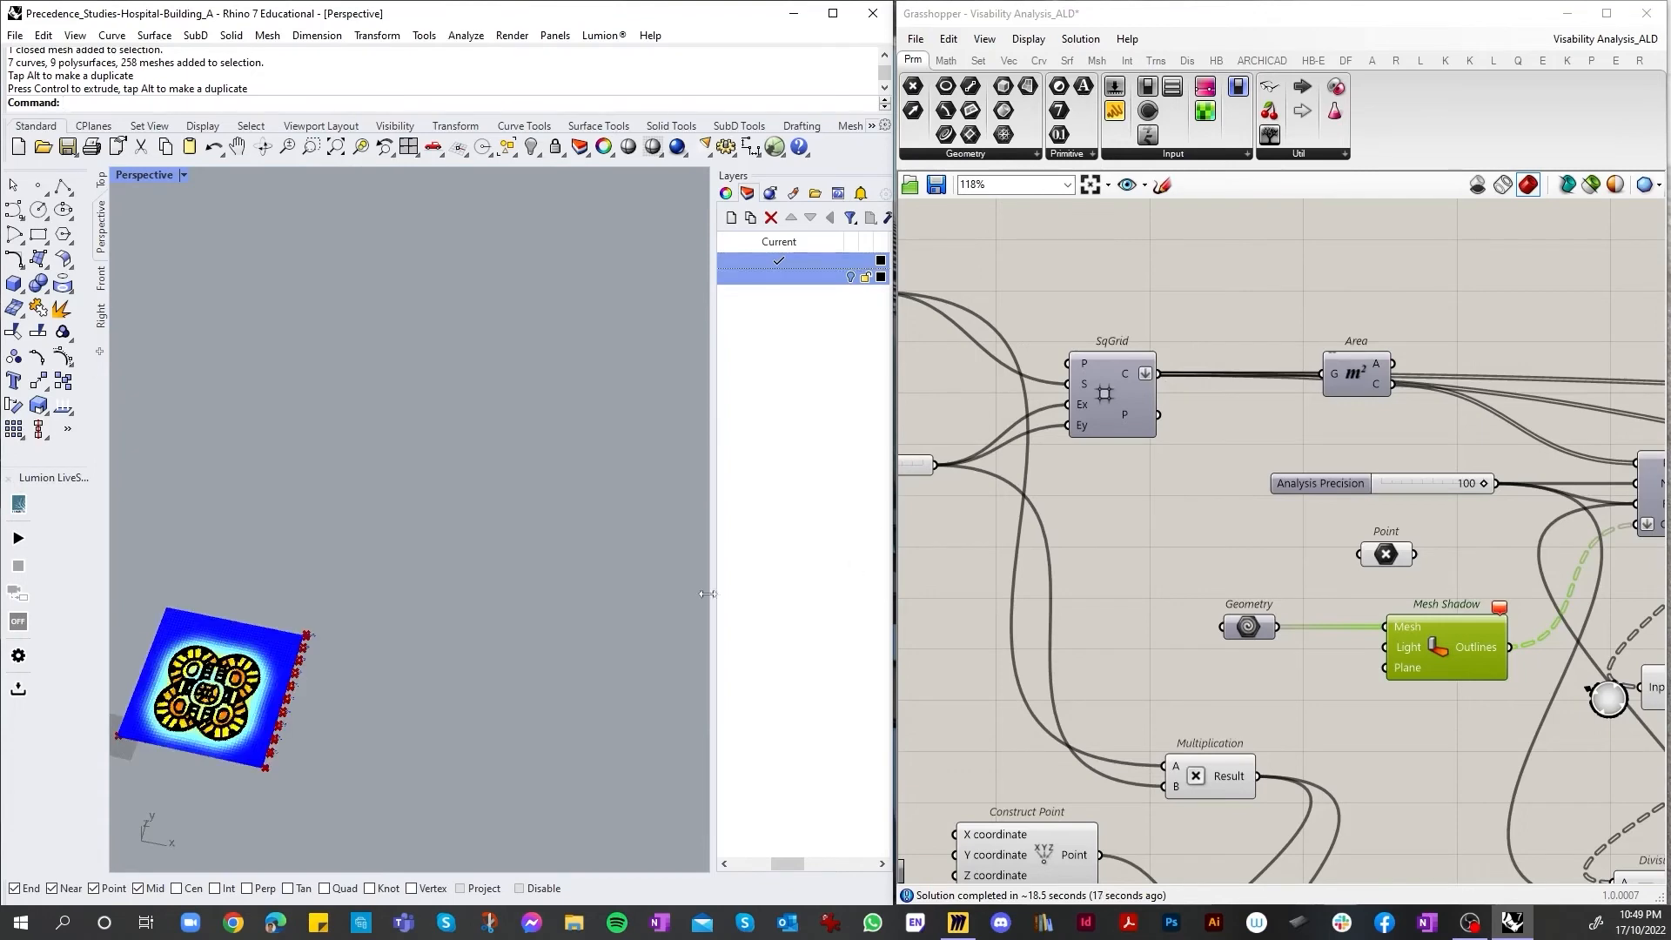
scroll(130, 690, "up", 5)
scroll(452, 677, "down", 5)
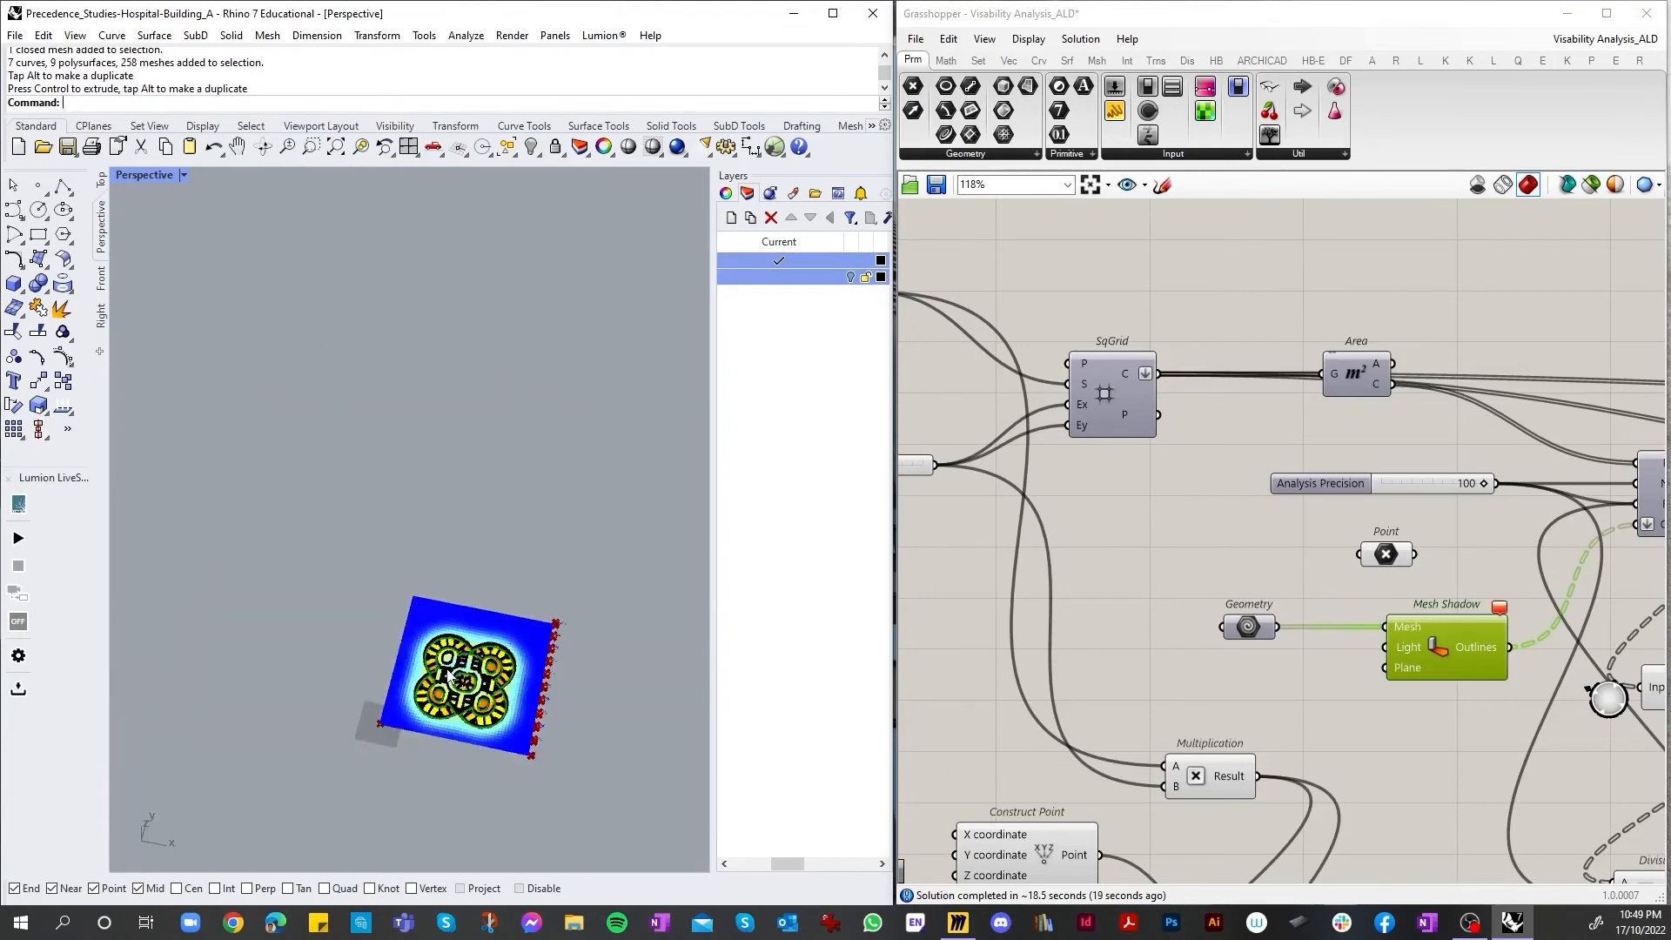
Step: Check the Geometry and Mesh Shadow components, then select the Point component and locate it in the perspective view relative to the building
scroll(452, 676, "up", 5)
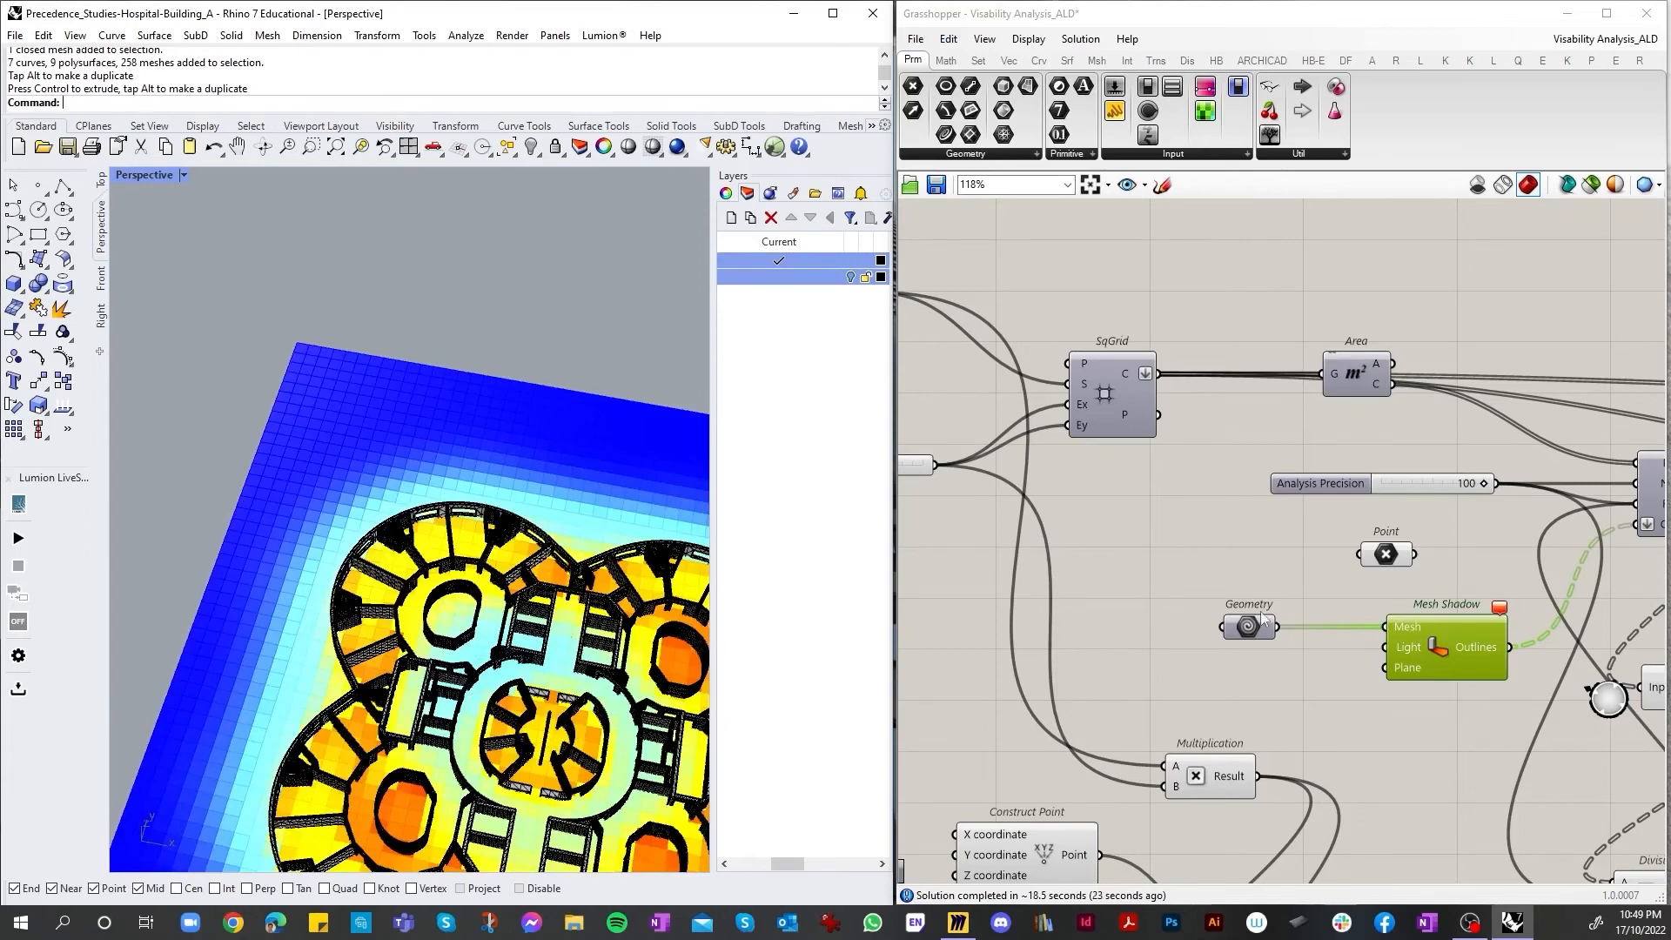
left_click(1389, 561)
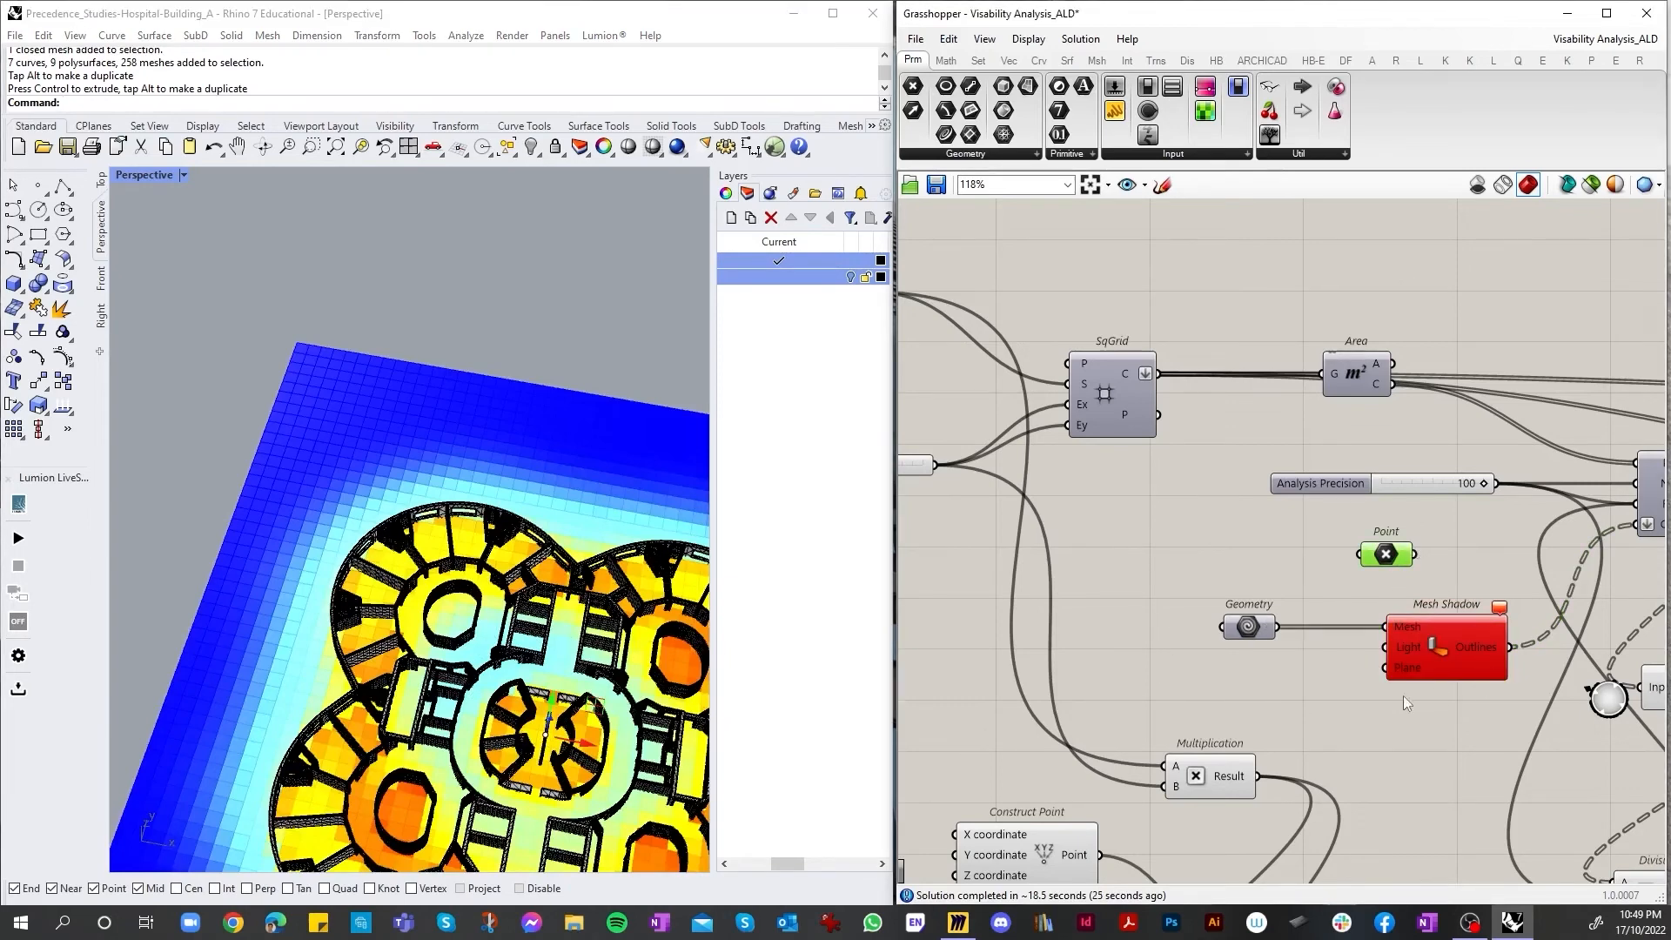
left_click(1254, 625)
left_click(1466, 644)
left_click(1407, 686)
left_click(1391, 557)
scroll(537, 703, "down", 5)
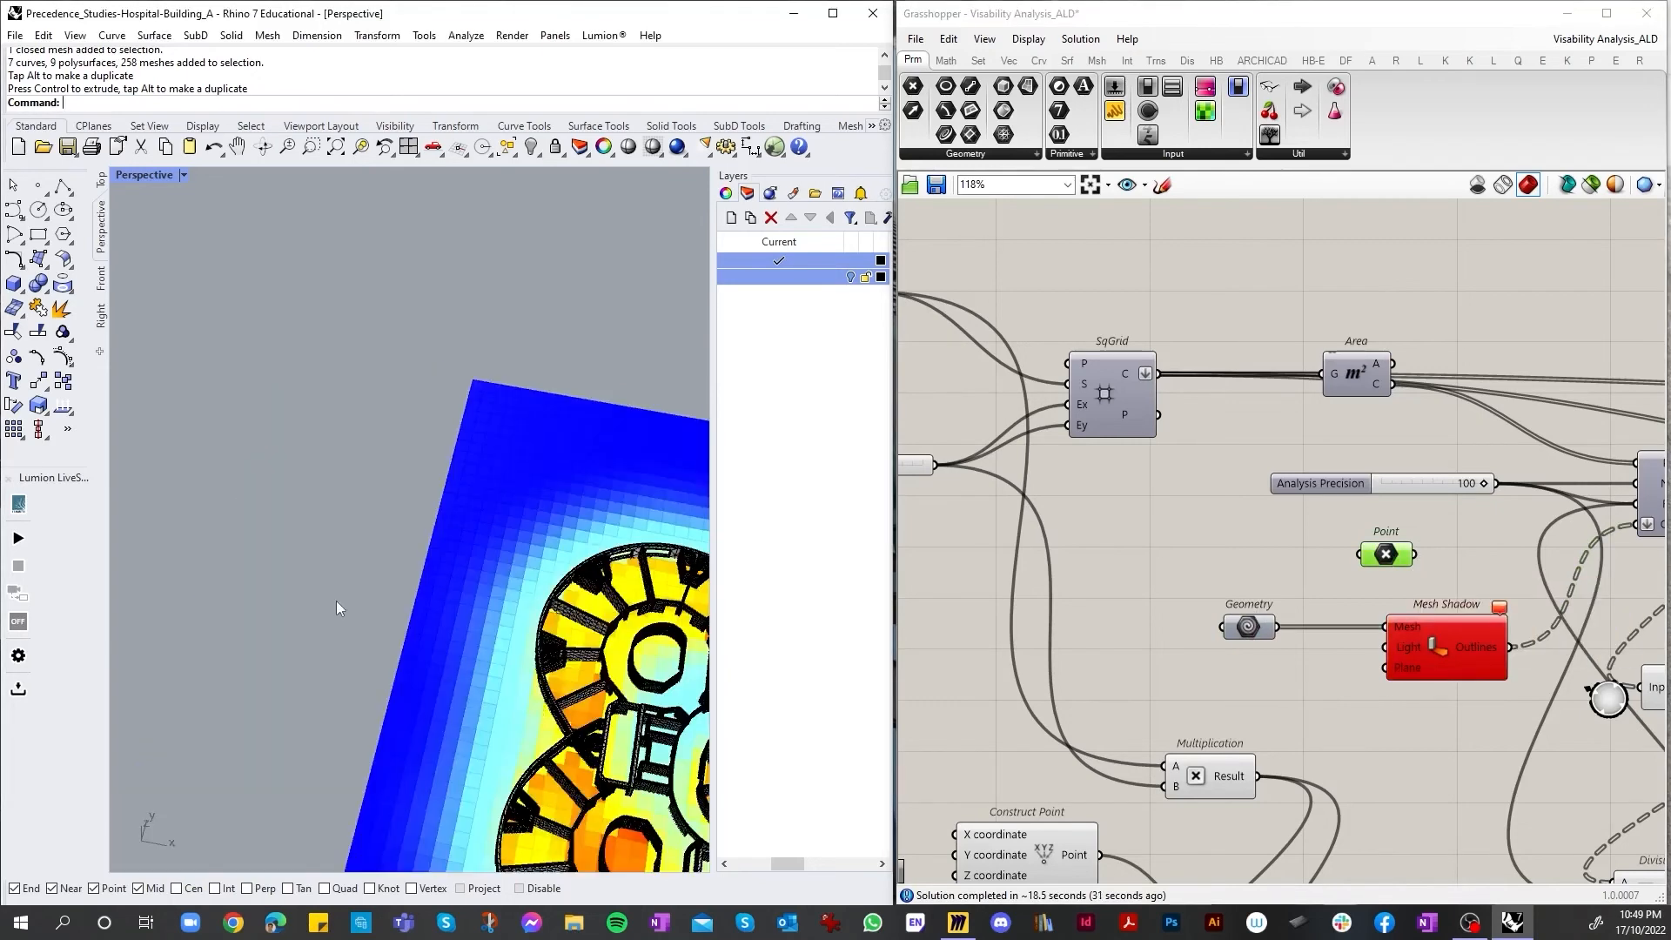
scroll(336, 600, "down", 8)
scroll(341, 600, "up", 8)
scroll(410, 616, "down", 8)
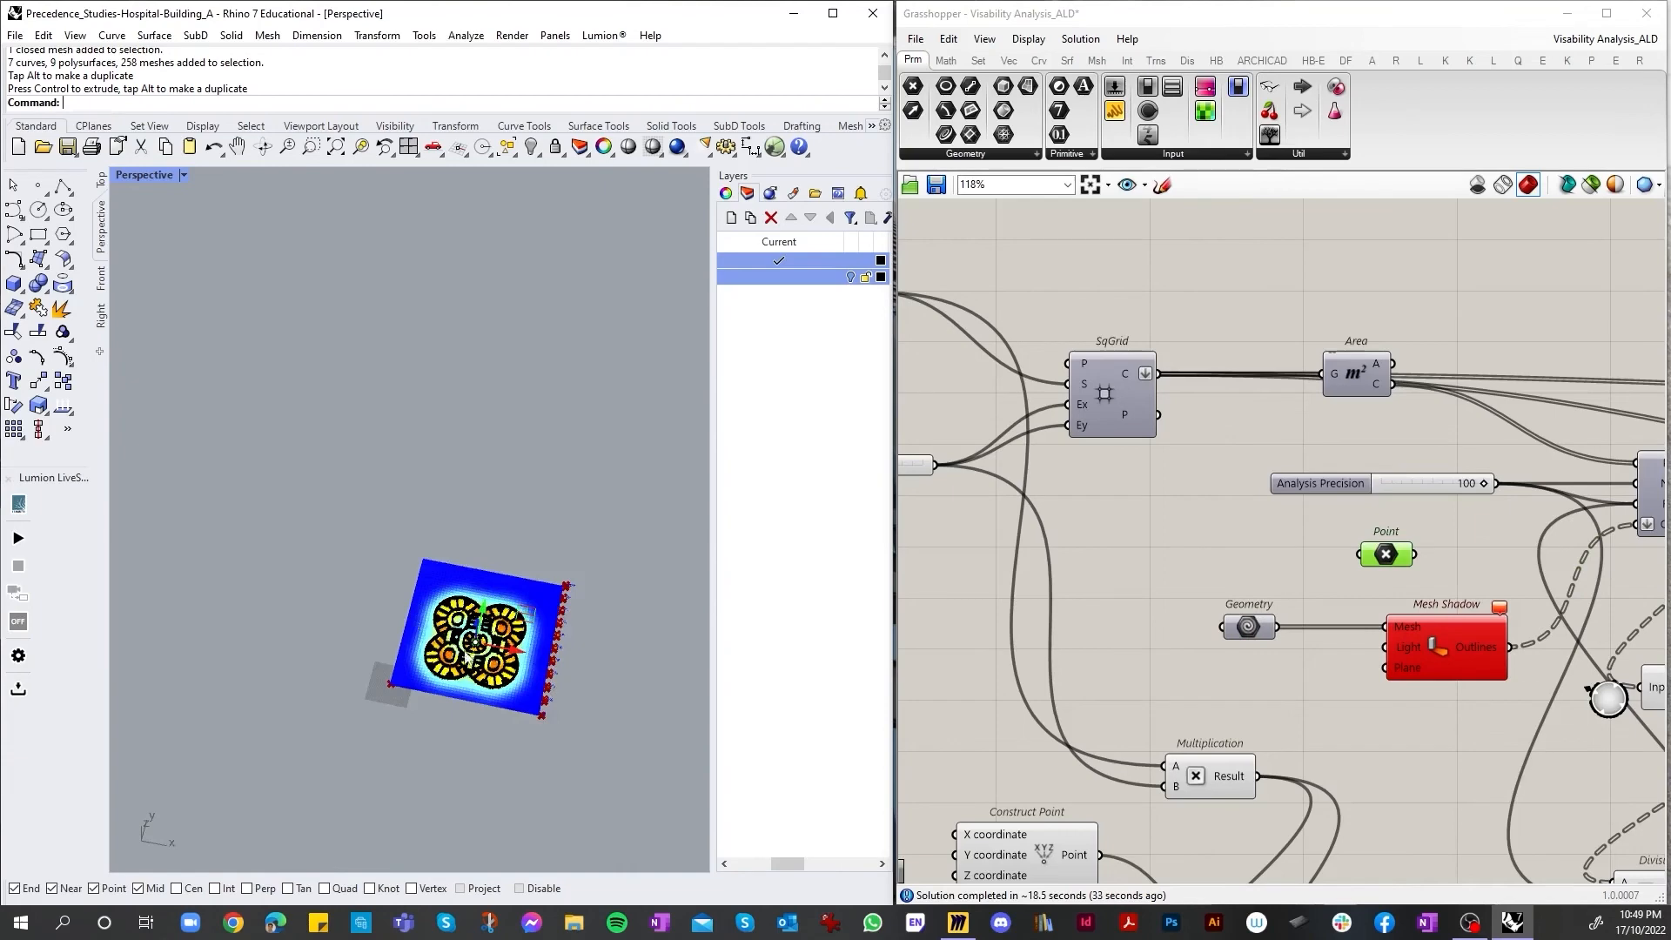
scroll(411, 614, "up", 8)
scroll(470, 228, "down", 8)
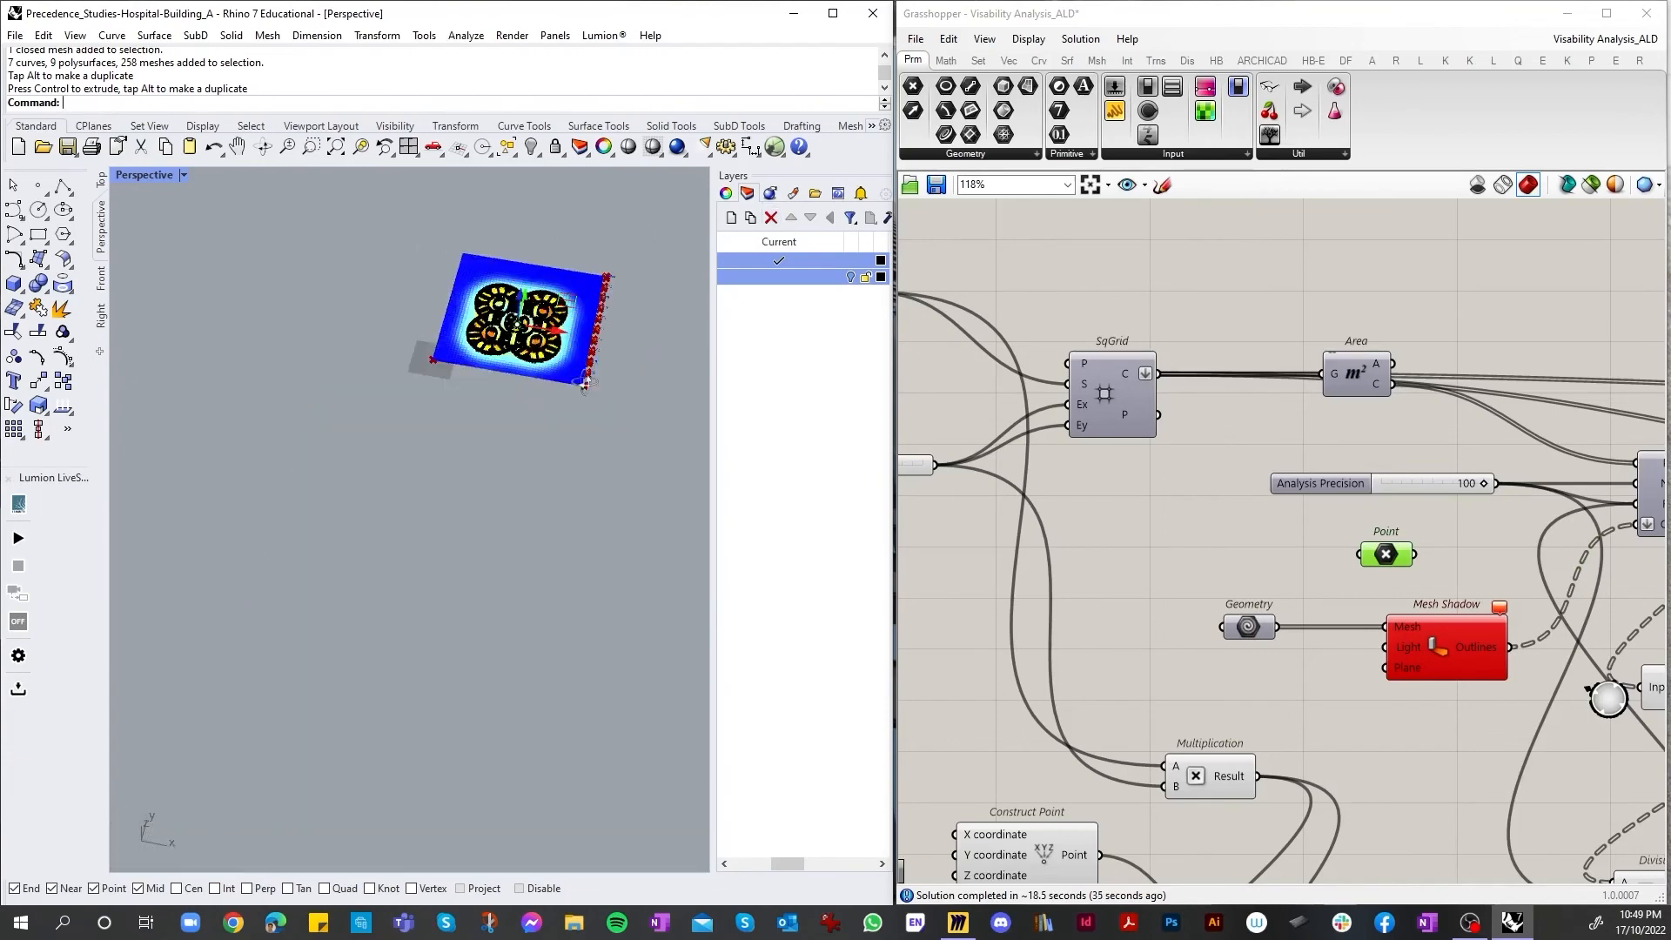
Step: Switch to the Top view and examine the coloured visibility analysis over the building plan together with its percentage legend
left_click(100, 179)
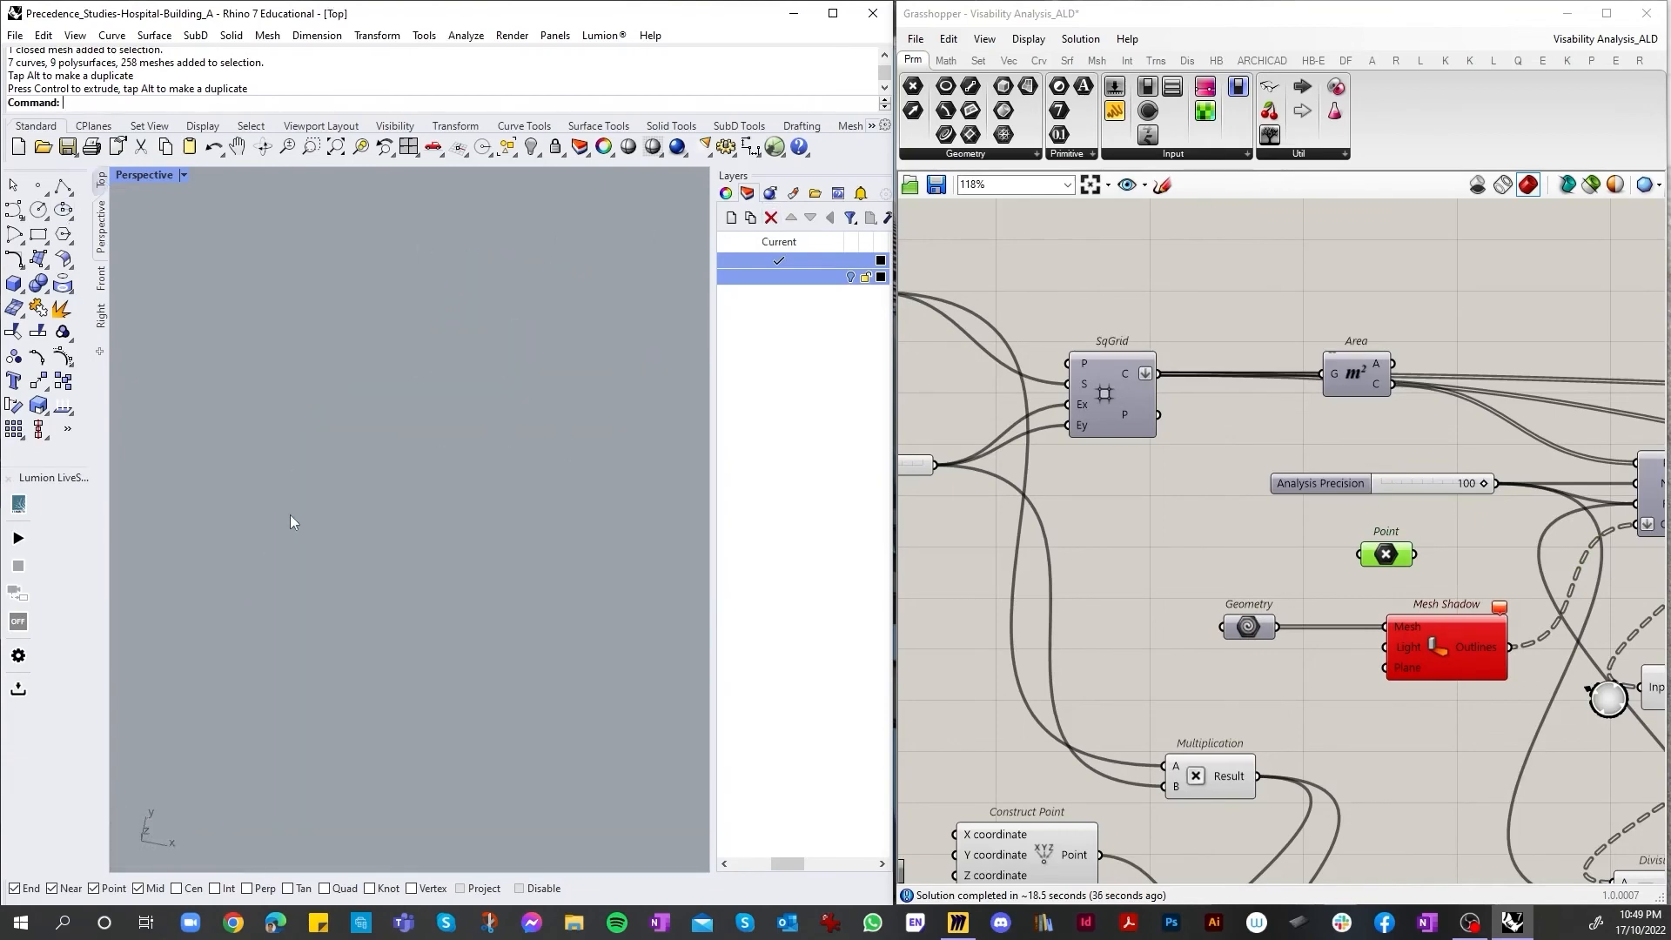
scroll(293, 535, "up", 1)
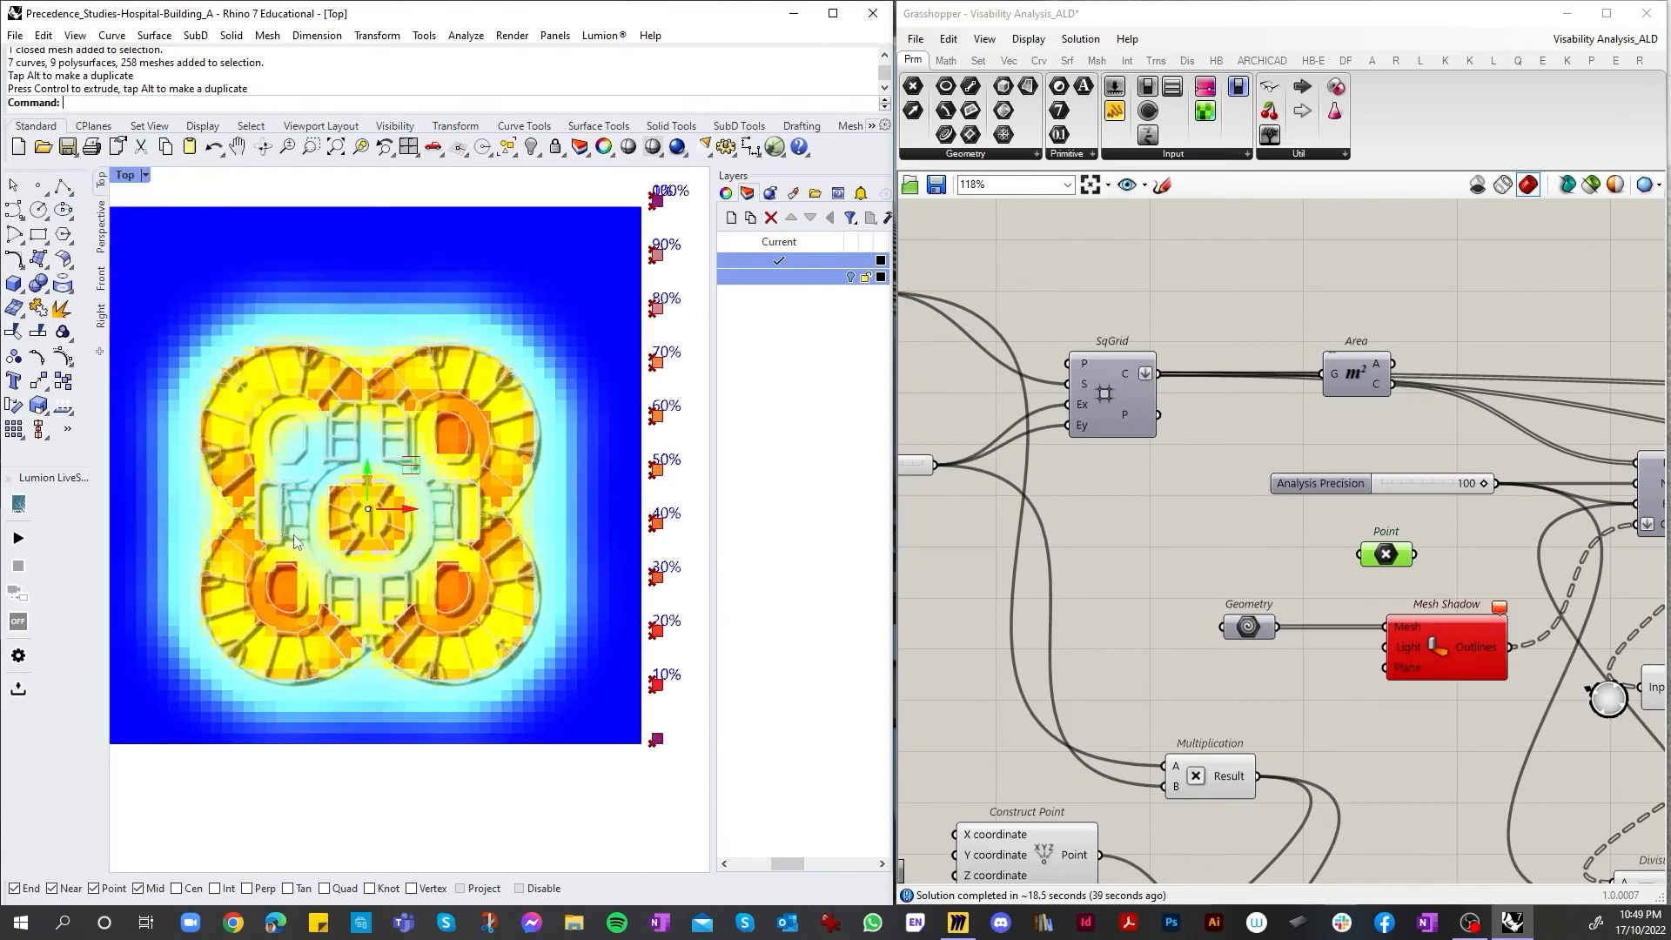
scroll(1462, 624, "up", 3)
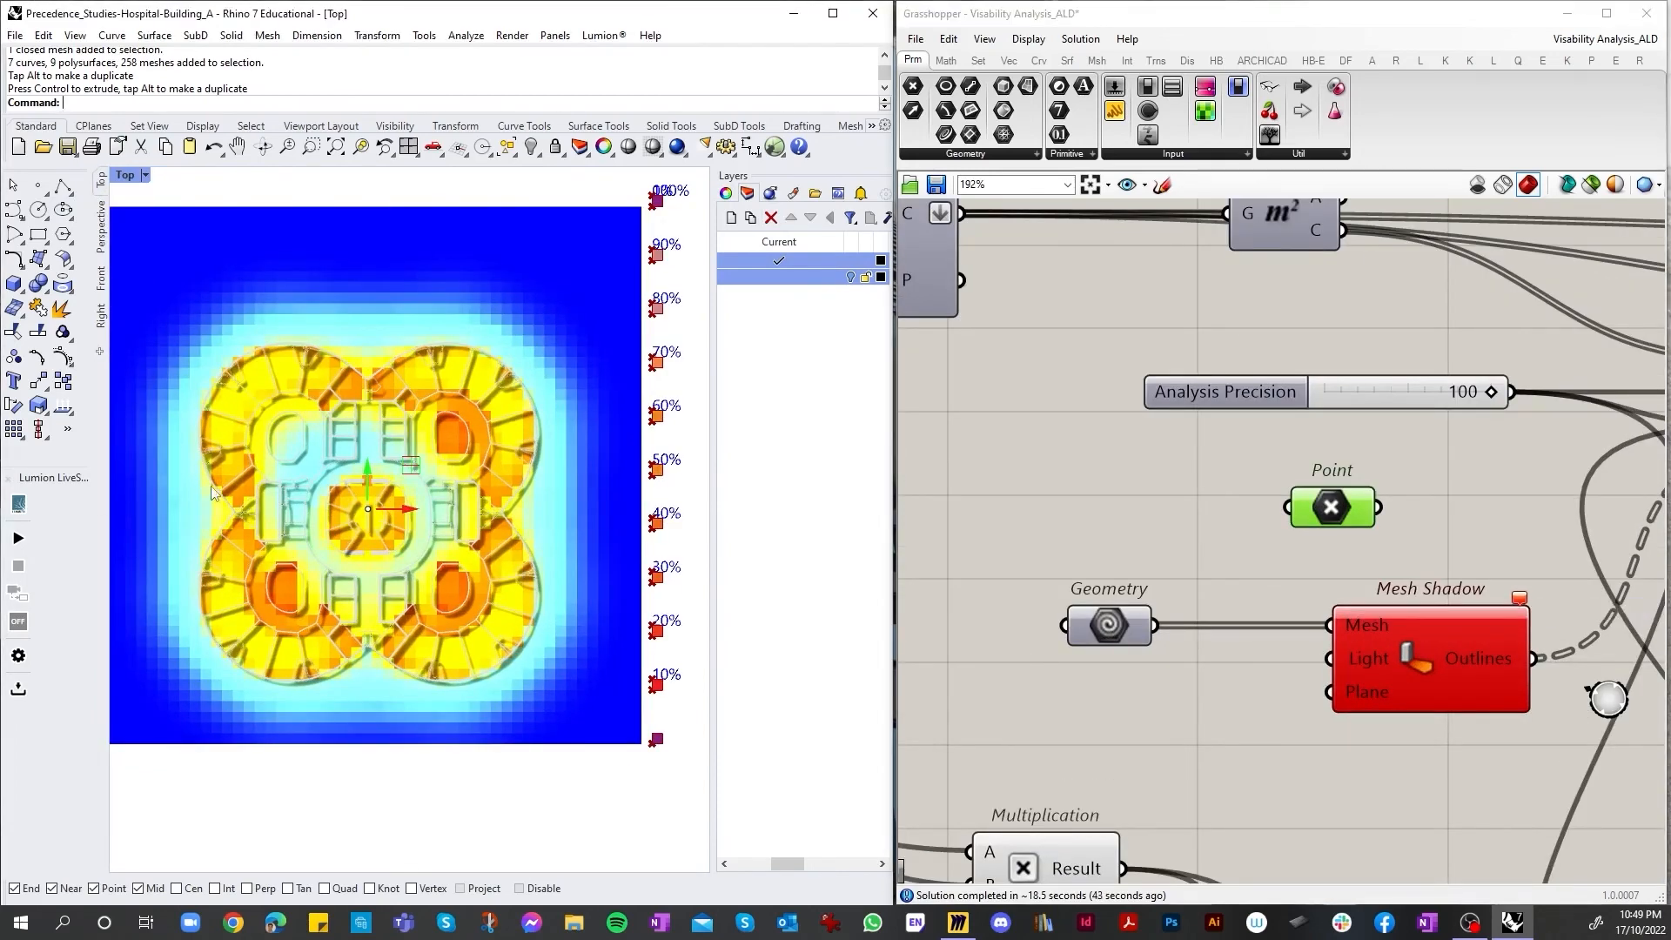
scroll(209, 497, "up", 2)
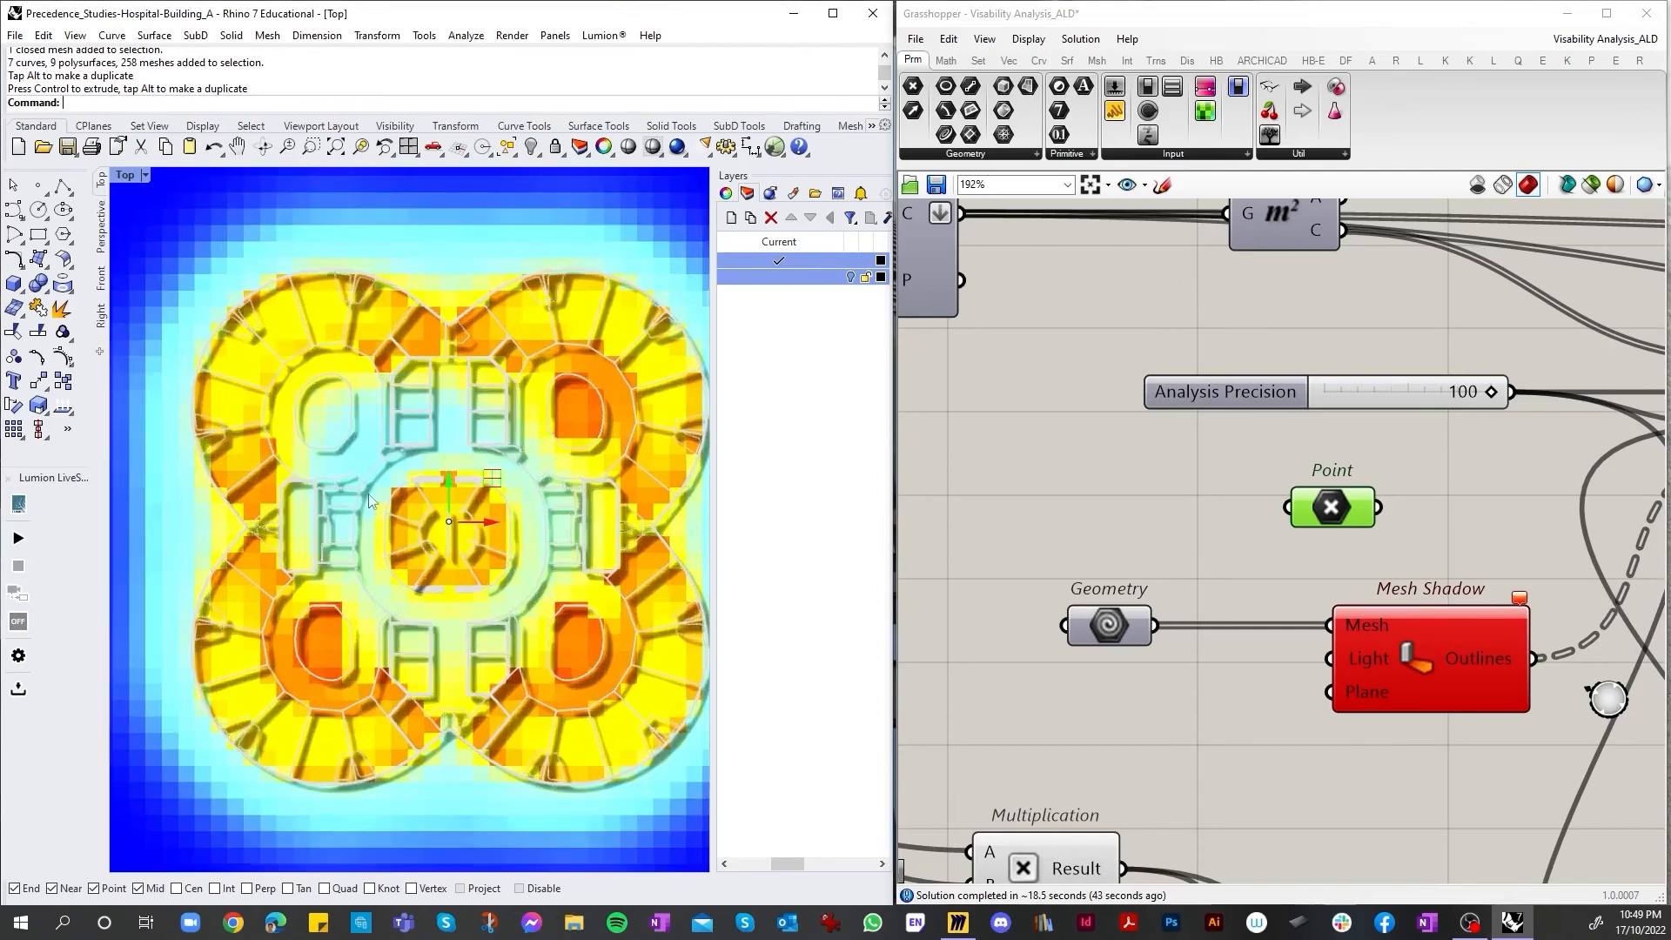
scroll(383, 494, "up", 1)
scroll(383, 495, "down", 1)
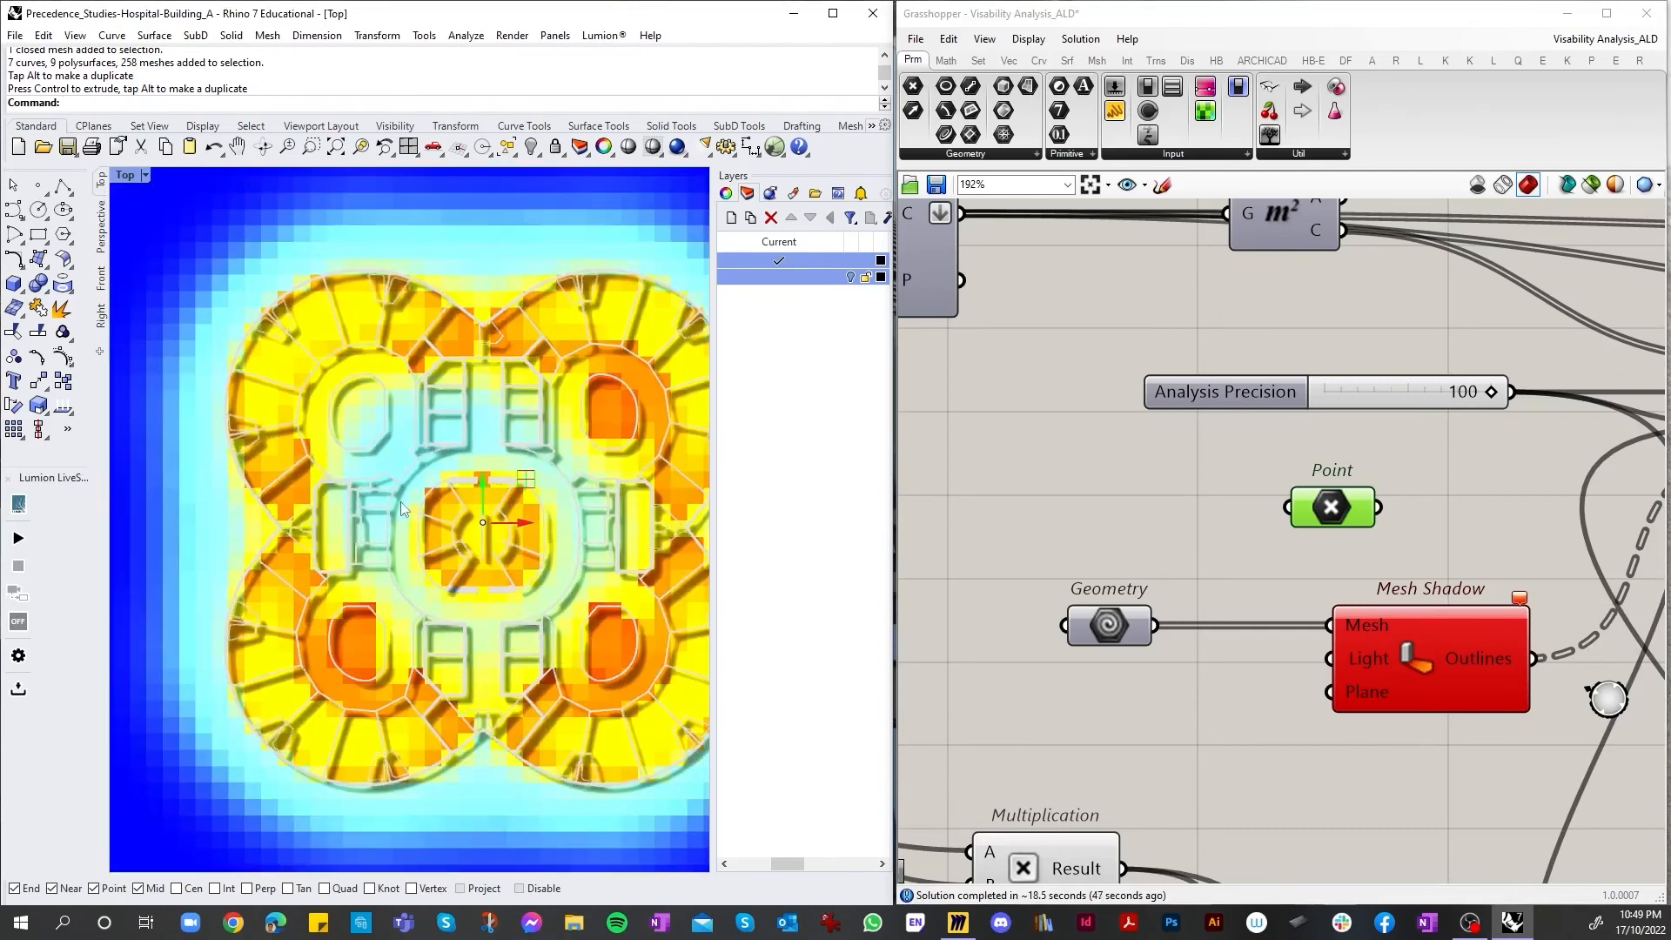
scroll(464, 535, "down", 2)
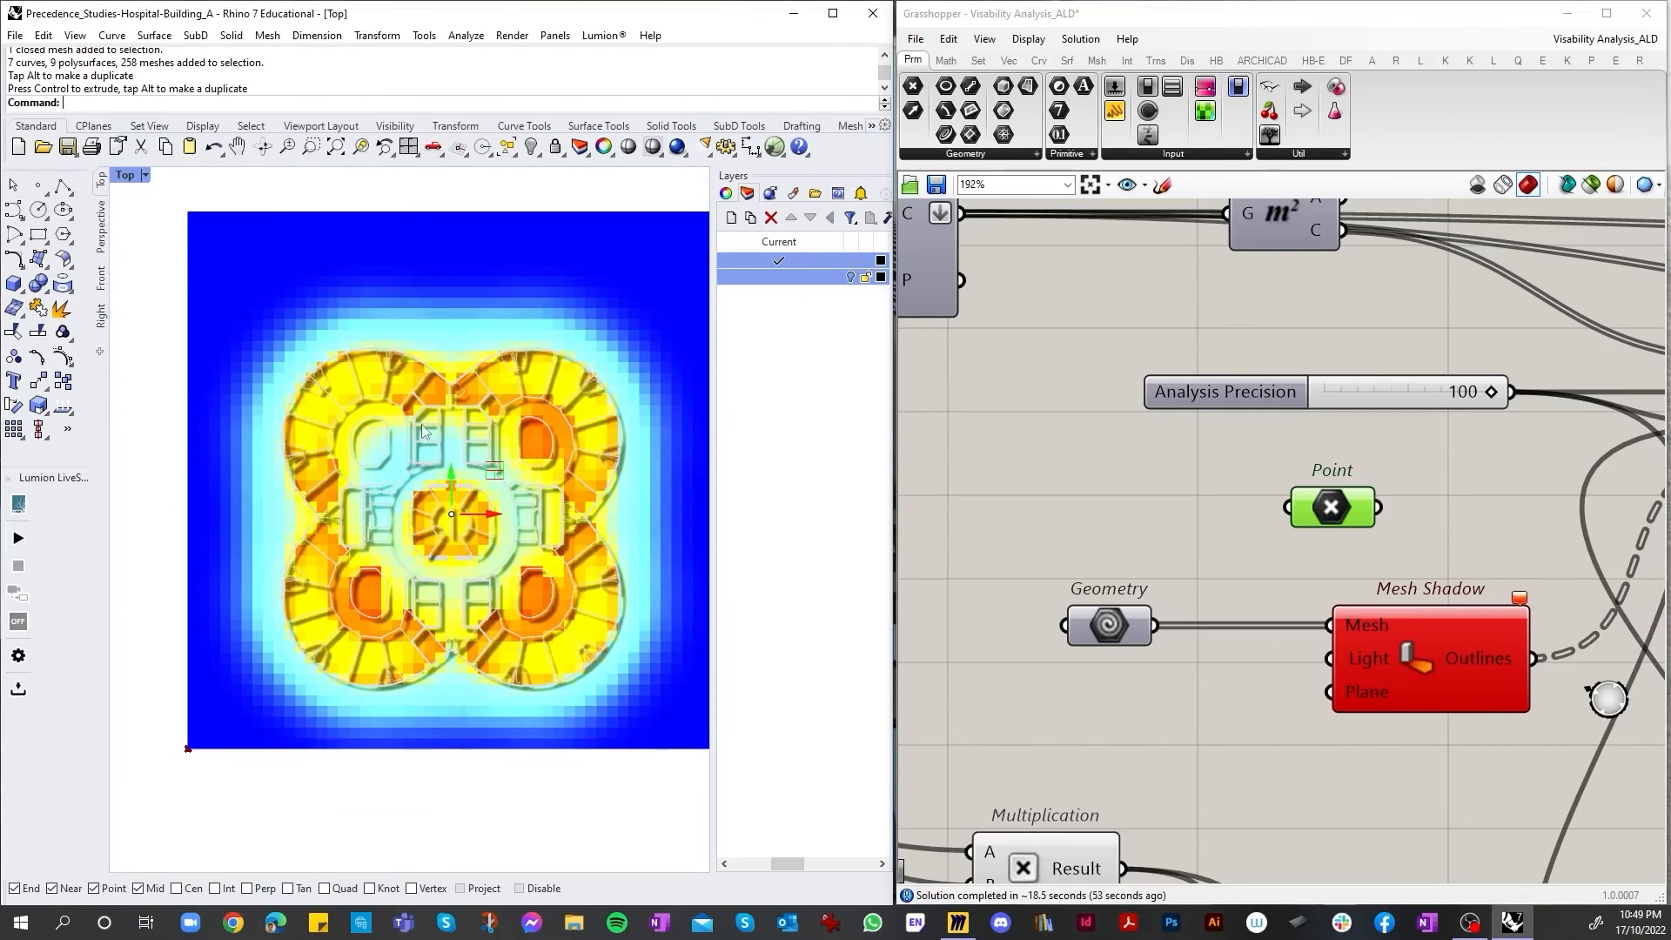
scroll(644, 404, "down", 2)
scroll(645, 405, "up", 2)
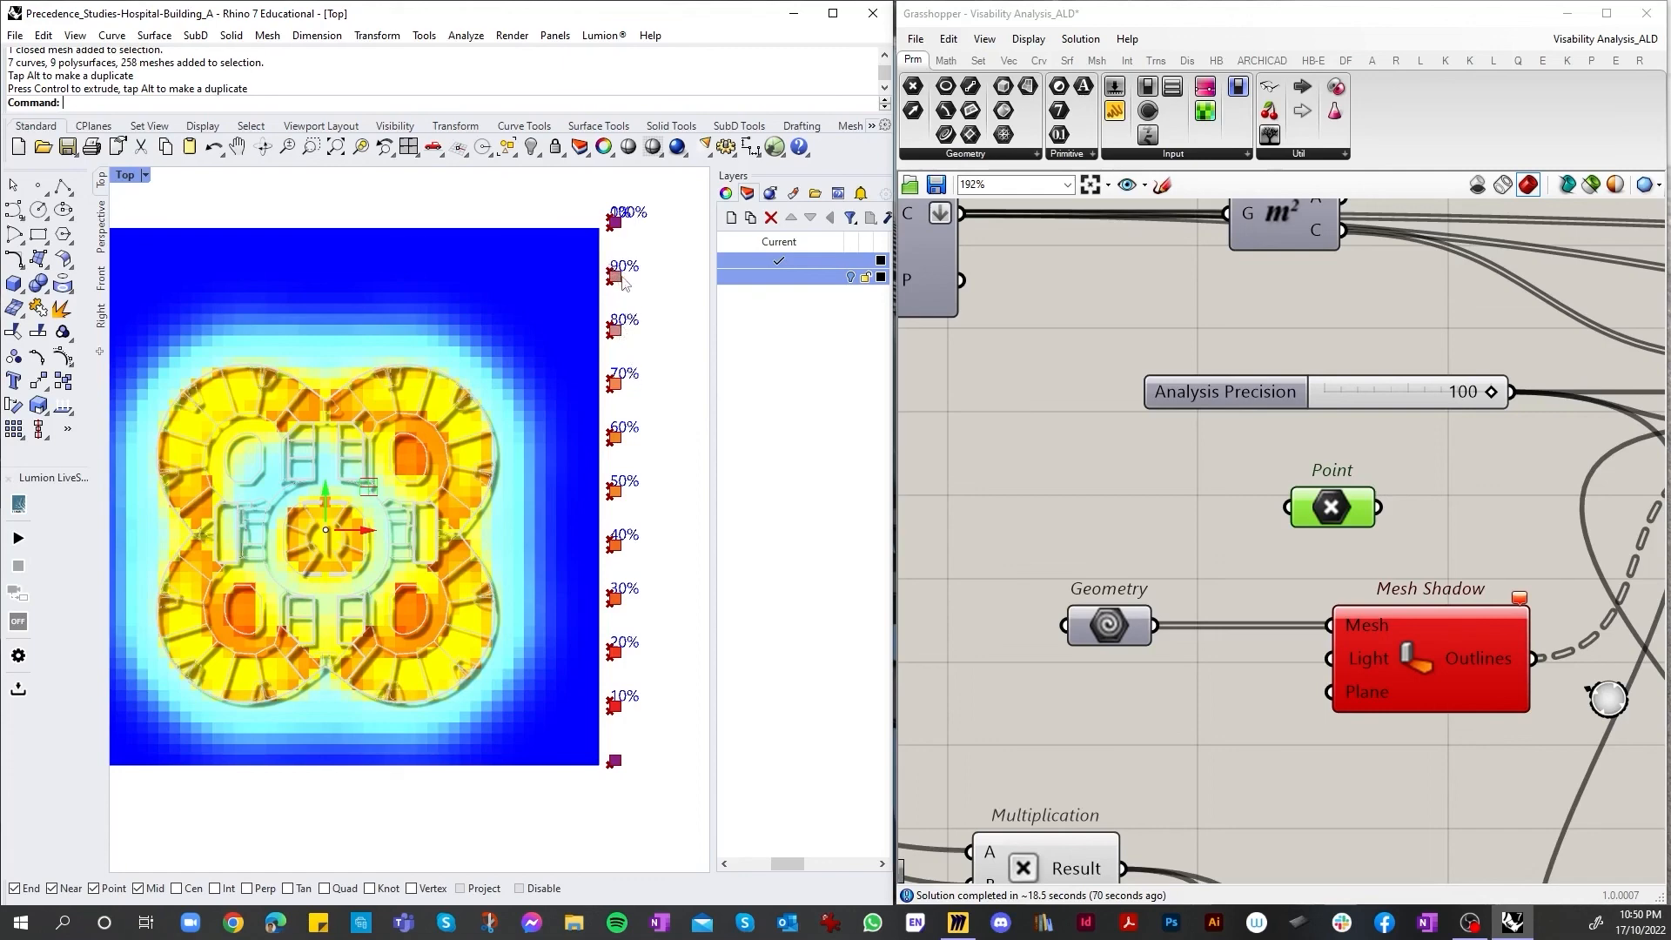
scroll(378, 435, "down", 2)
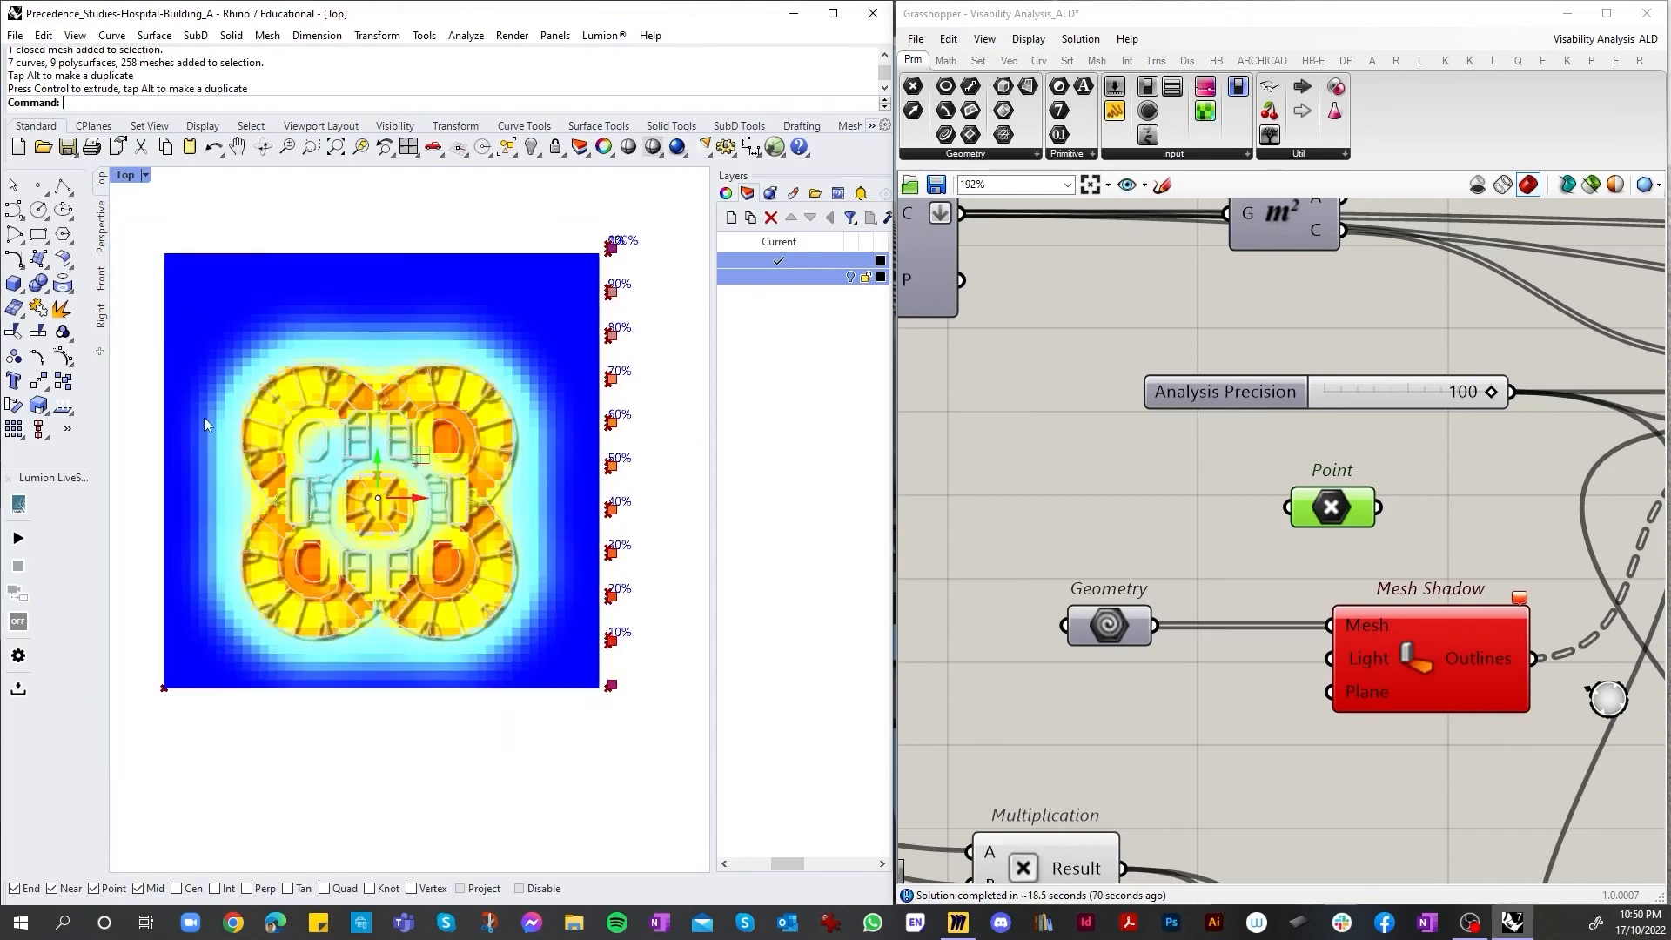
scroll(201, 416, "up", 2)
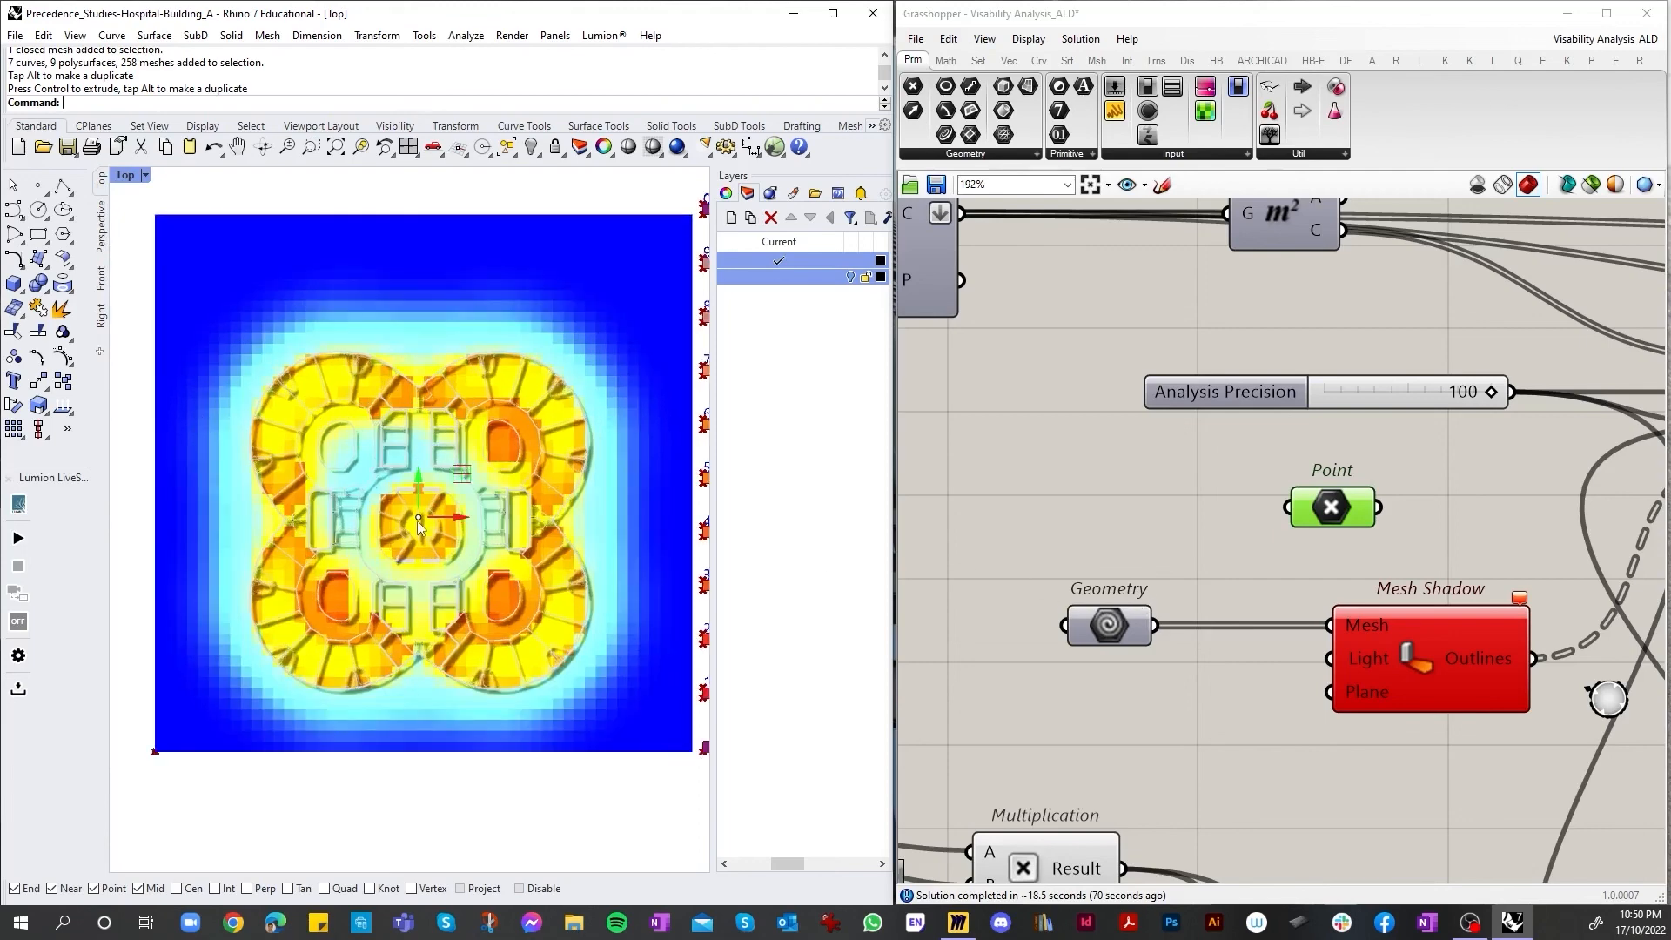
scroll(416, 520, "down", 2)
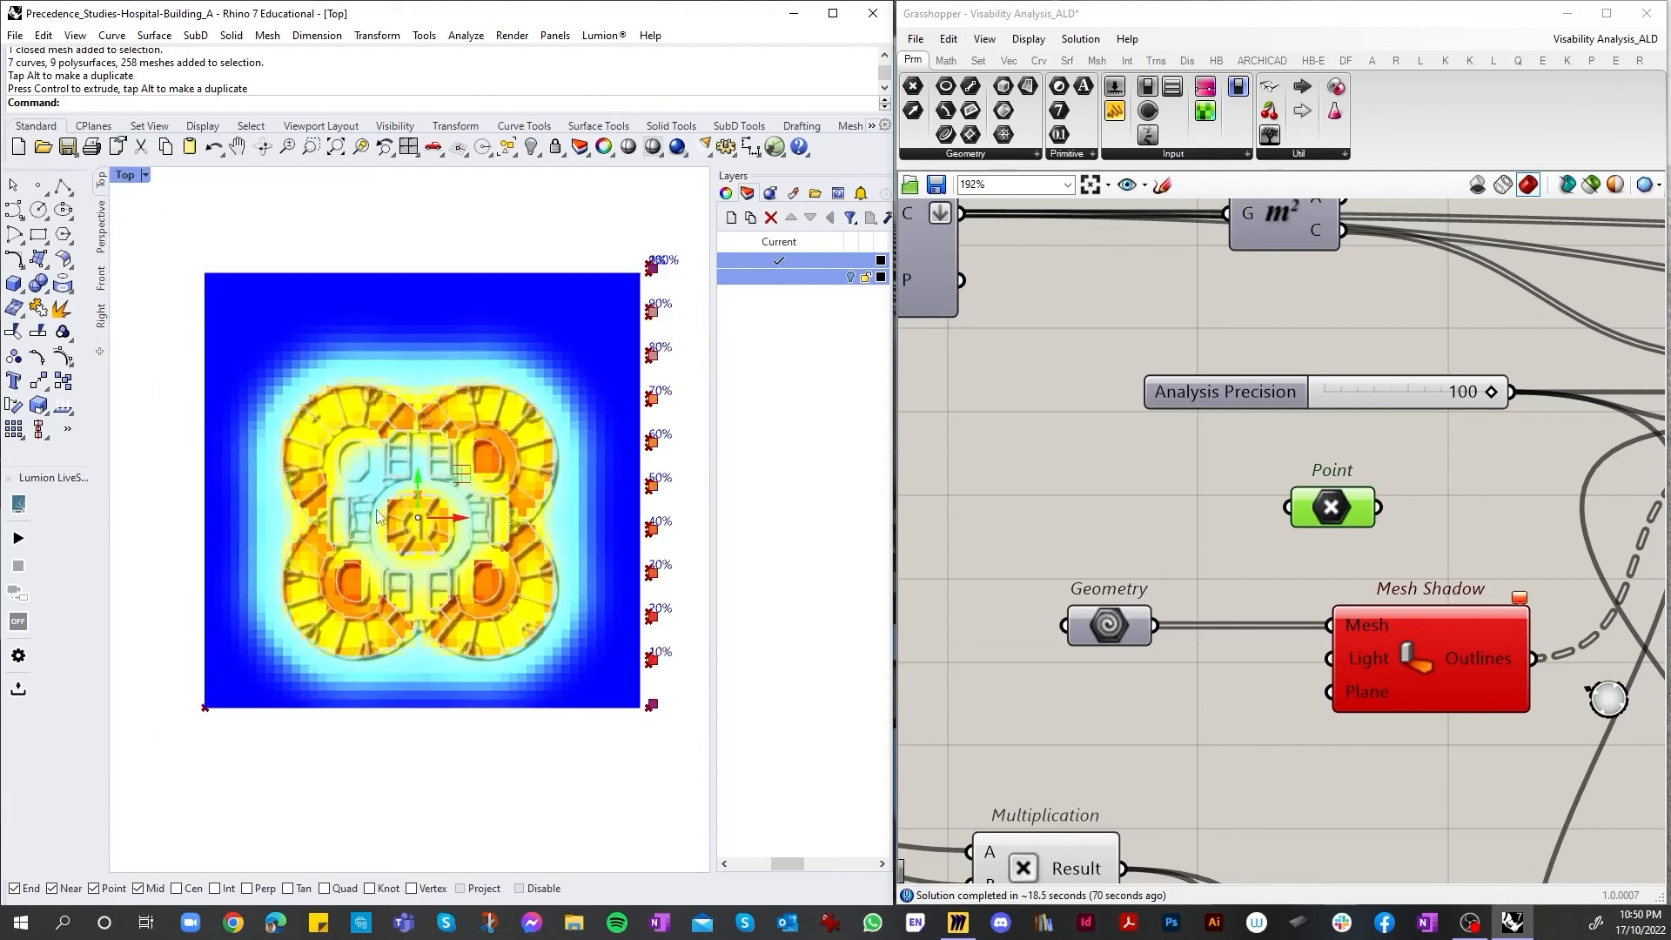